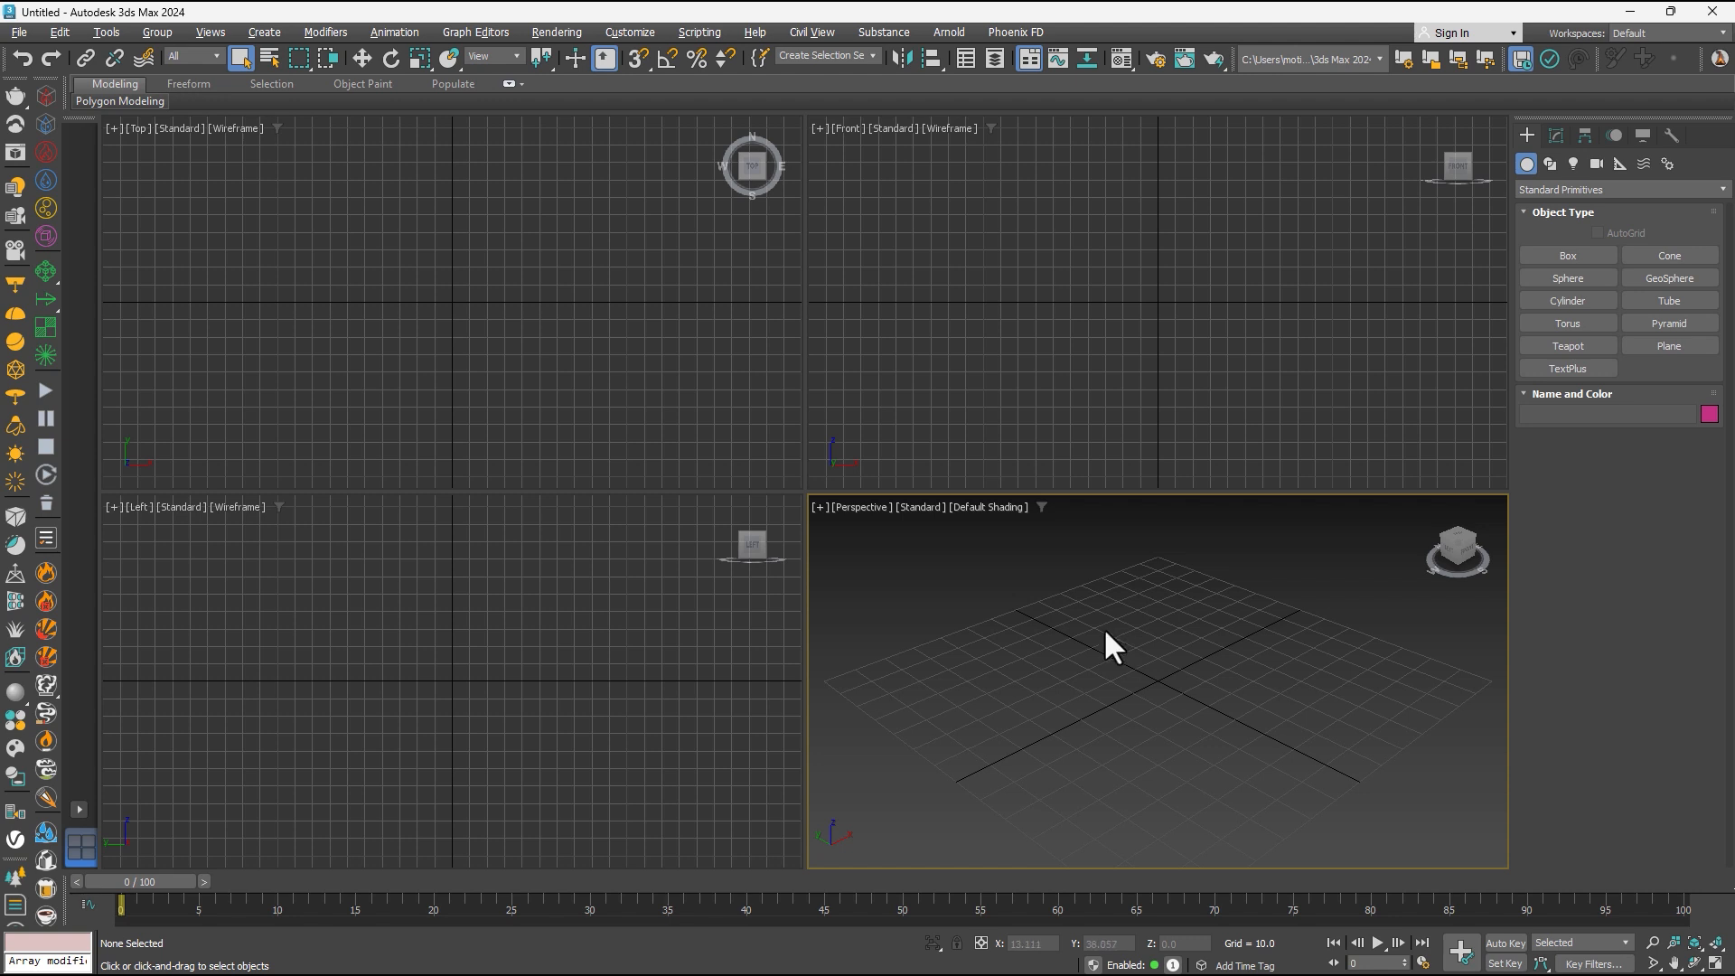
Orbit, zoom and pan around the grid in the Perspective viewport, and reframe it with Zoom Extents.
mouse_move(1132, 634)
alt+middle_down()
mouse_move(1179, 665)
mouse_move(1155, 637)
mouse_move(1185, 643)
mouse_move(1125, 629)
mouse_move(1115, 648)
mouse_move(1097, 639)
mouse_move(1107, 626)
alt+middle_up()
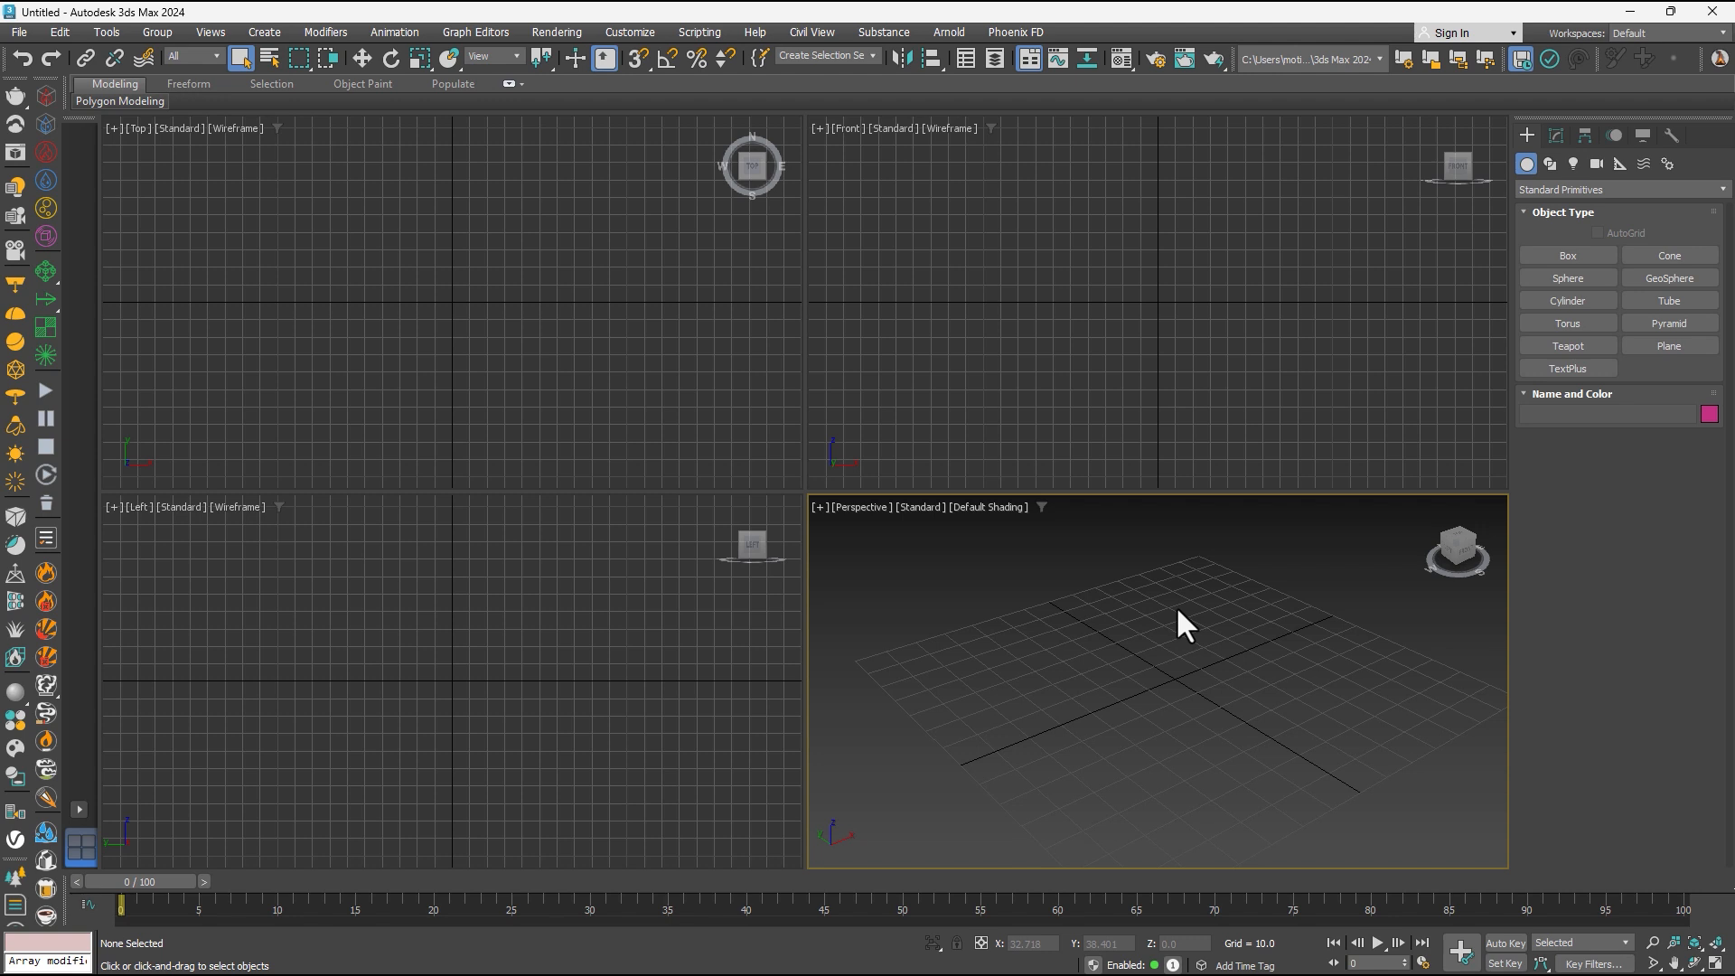
scroll(1166, 619, down, 5)
scroll(1152, 631, up, 3)
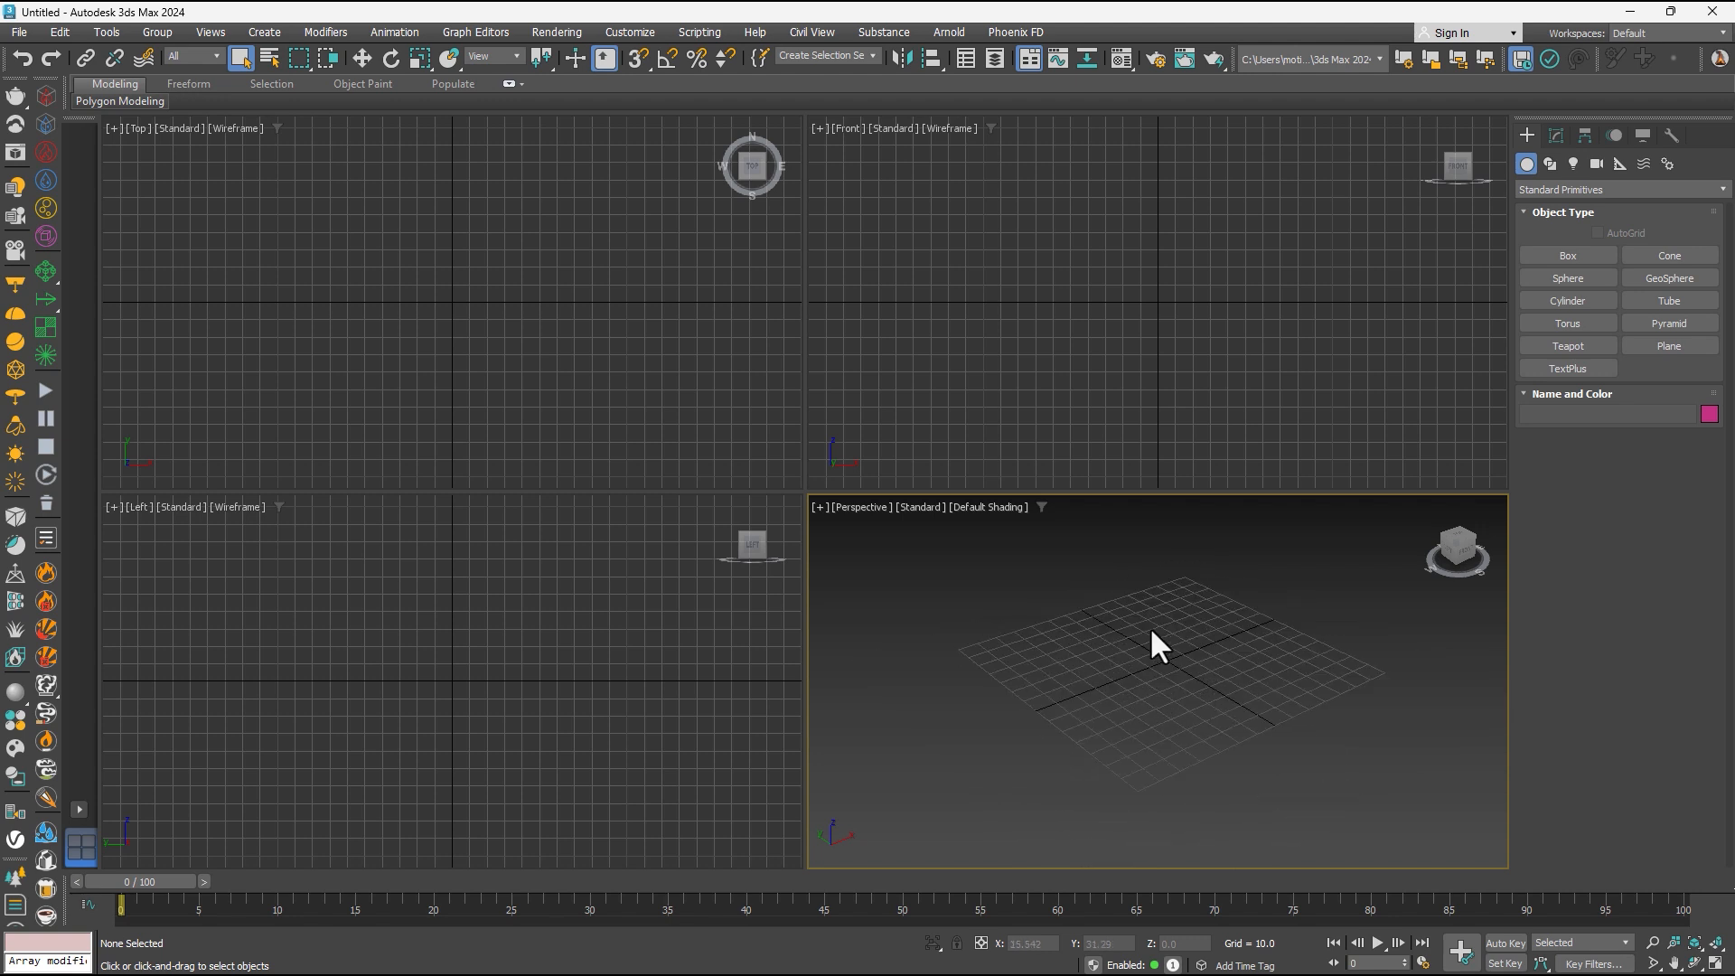
scroll(1153, 635, up, 5)
middle_drag(1154, 635, 1457, 701)
key(z)
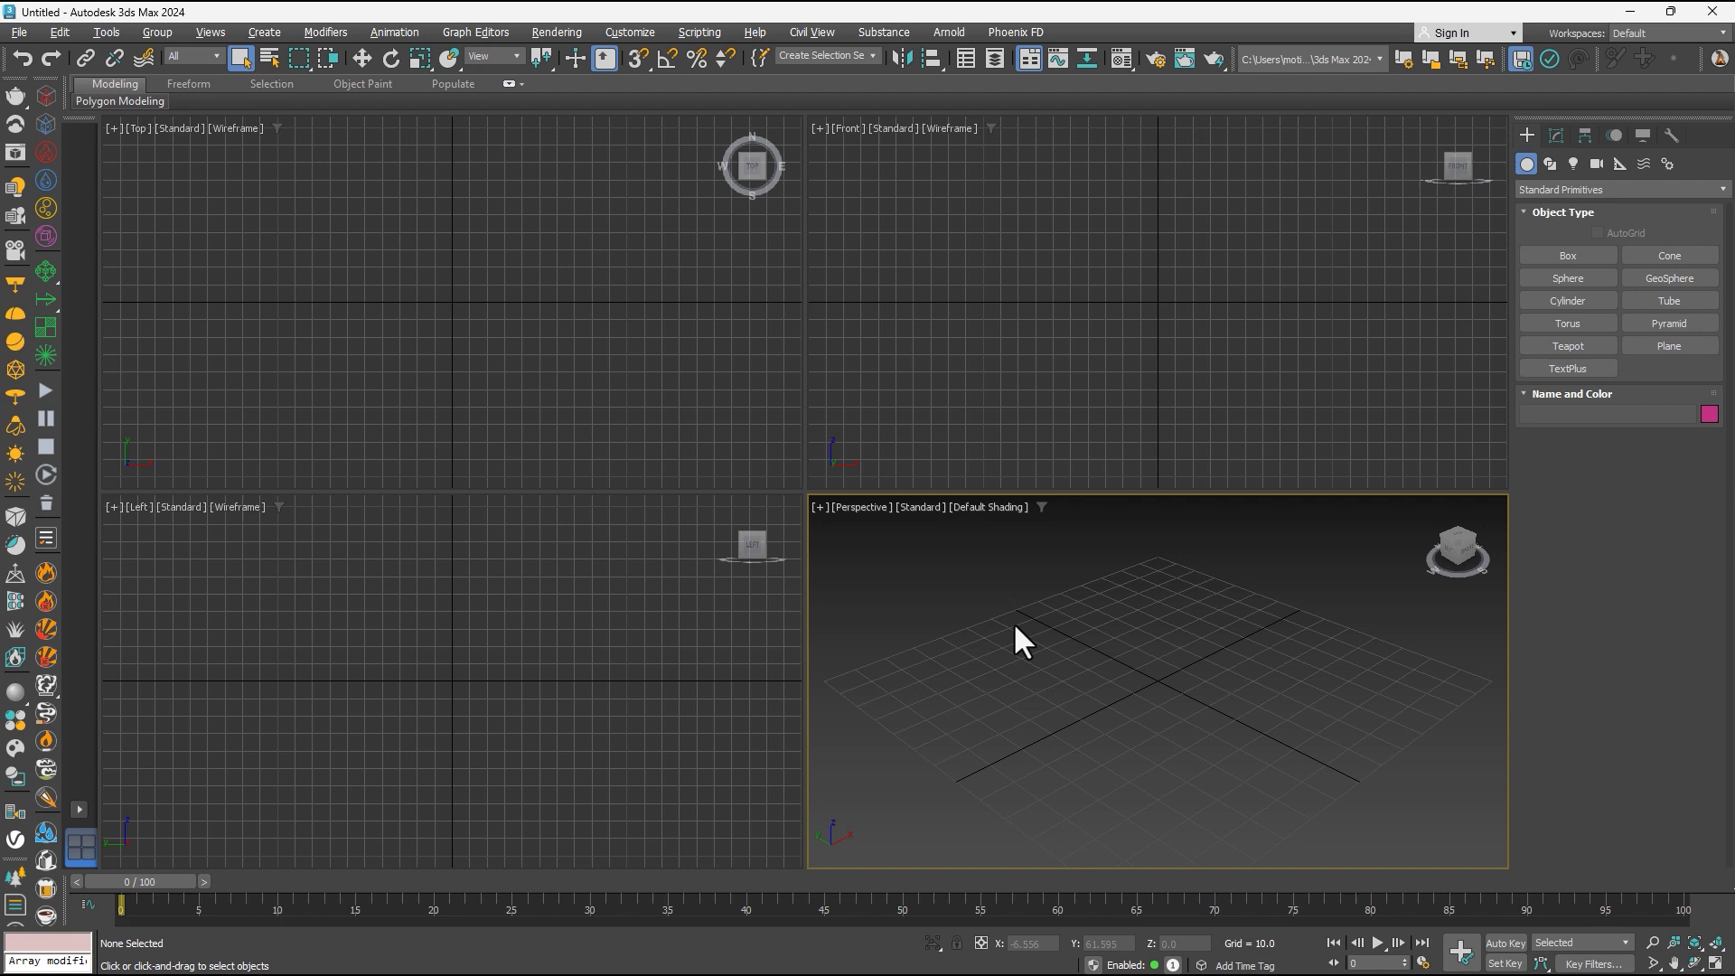
Maximize and restore the Perspective and Top viewports in turn, ending with the Perspective viewport maximized.
key(alt+w)
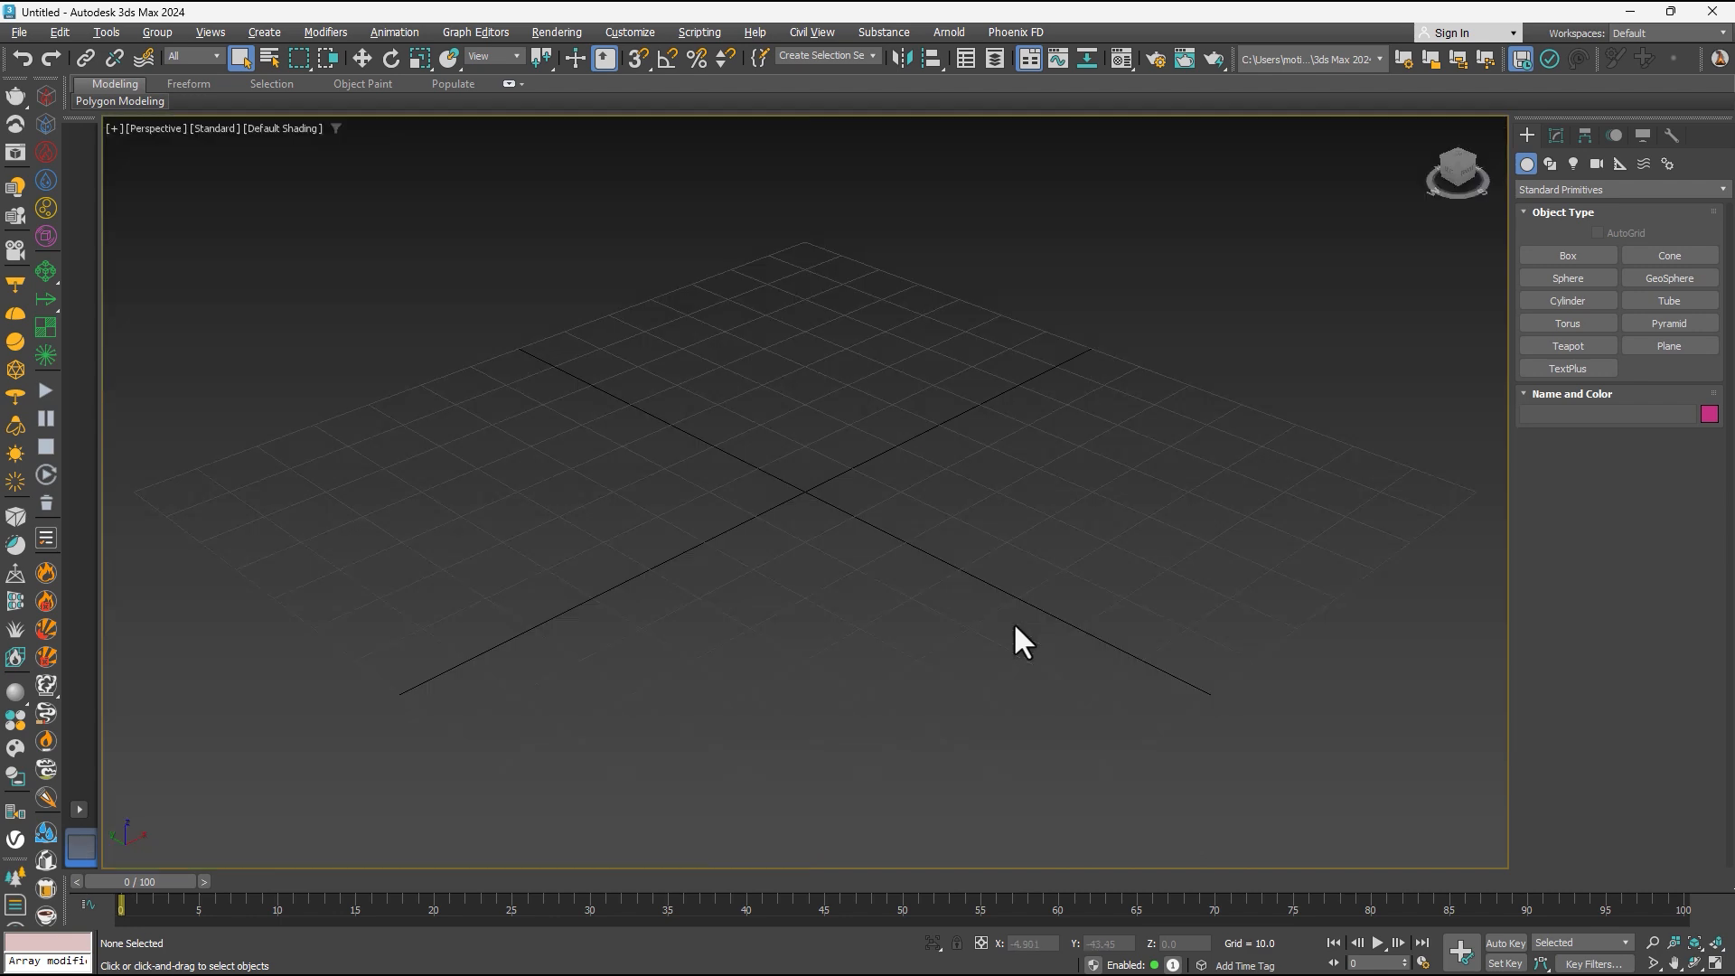
key(alt+w)
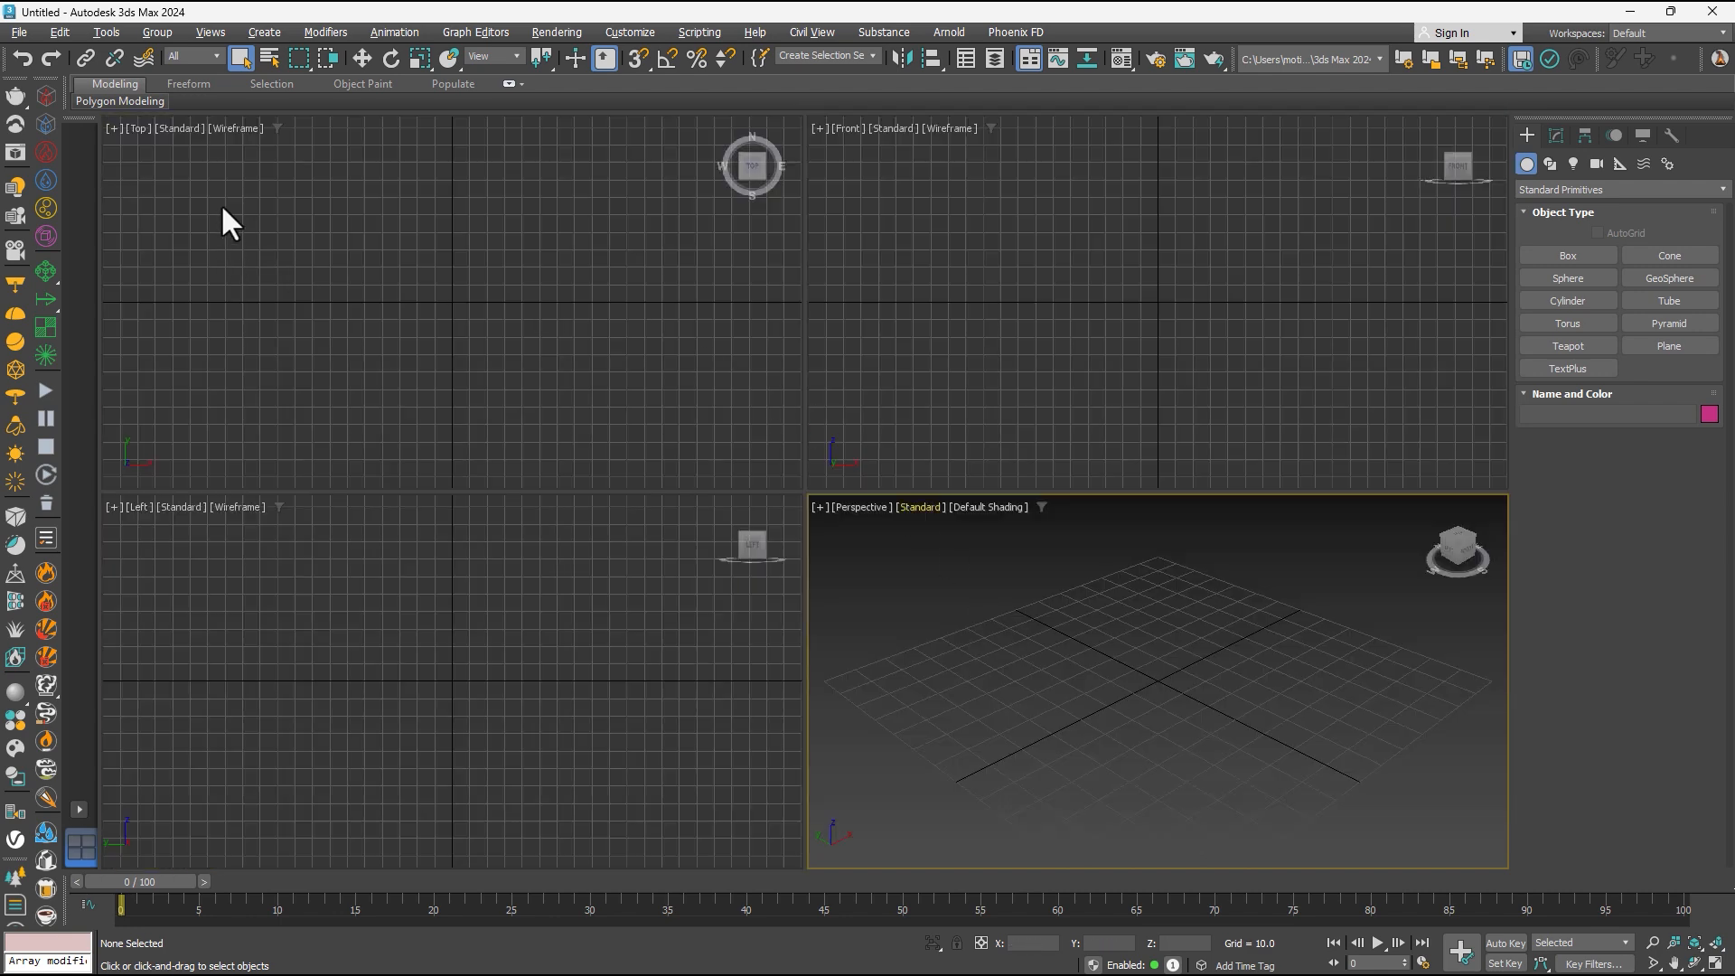
click(364, 291)
key(alt+w)
key(alt+w)
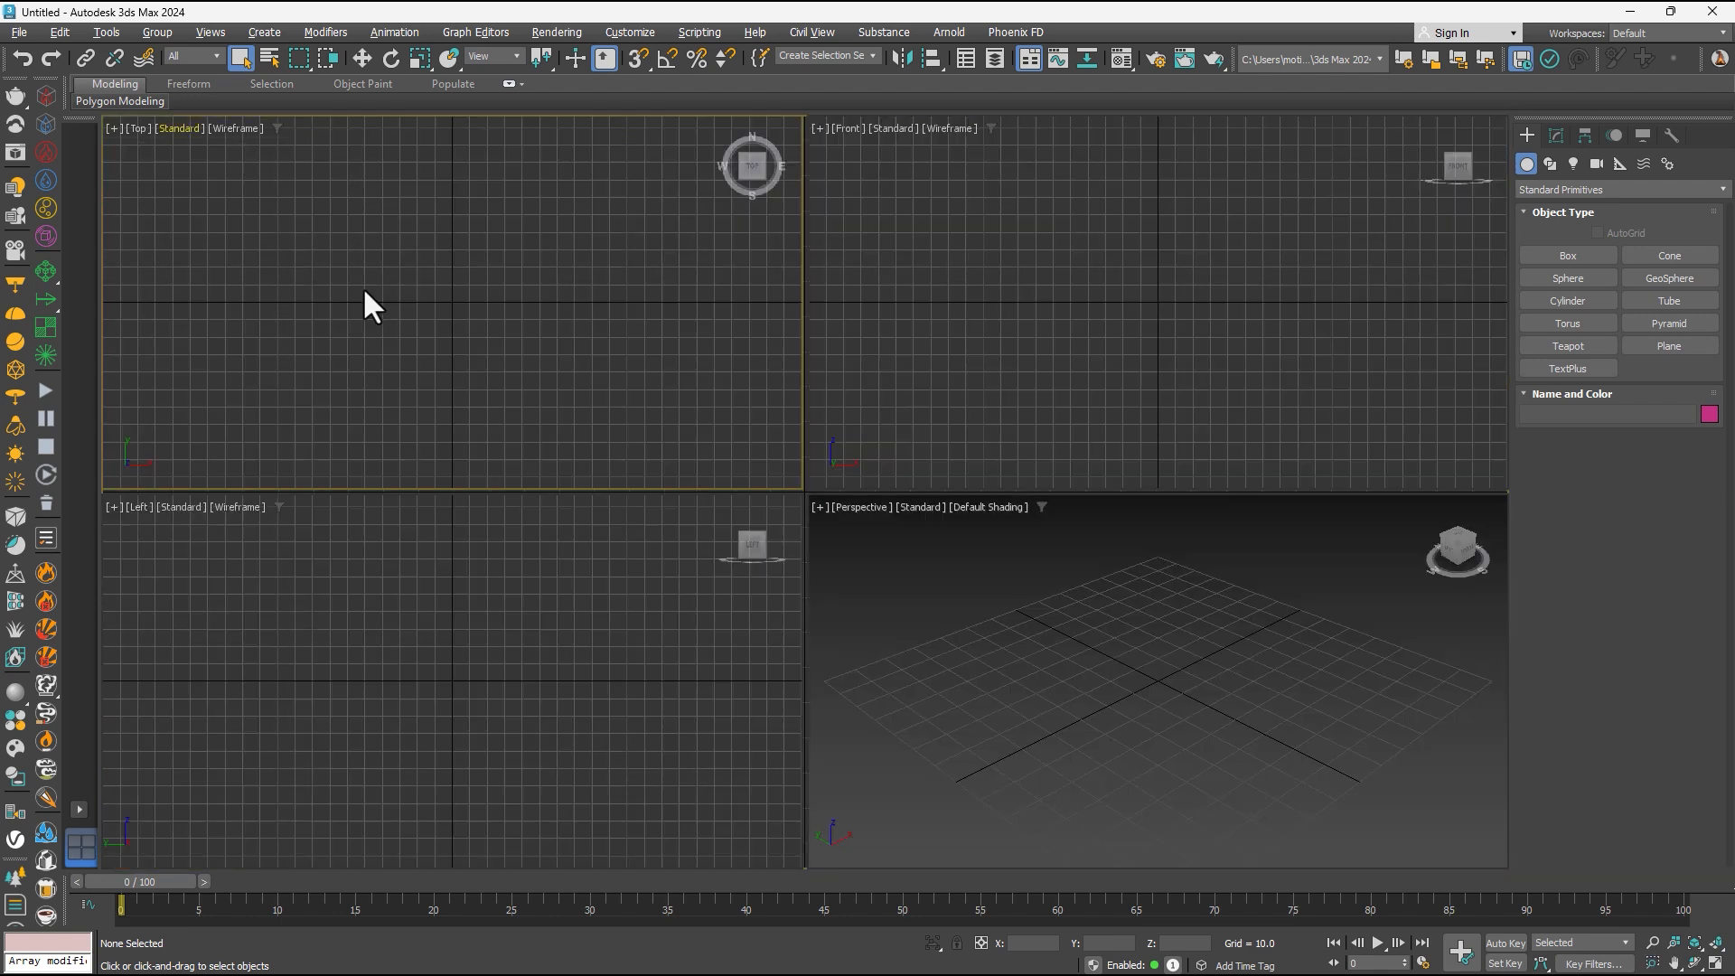
click(966, 660)
key(alt+w)
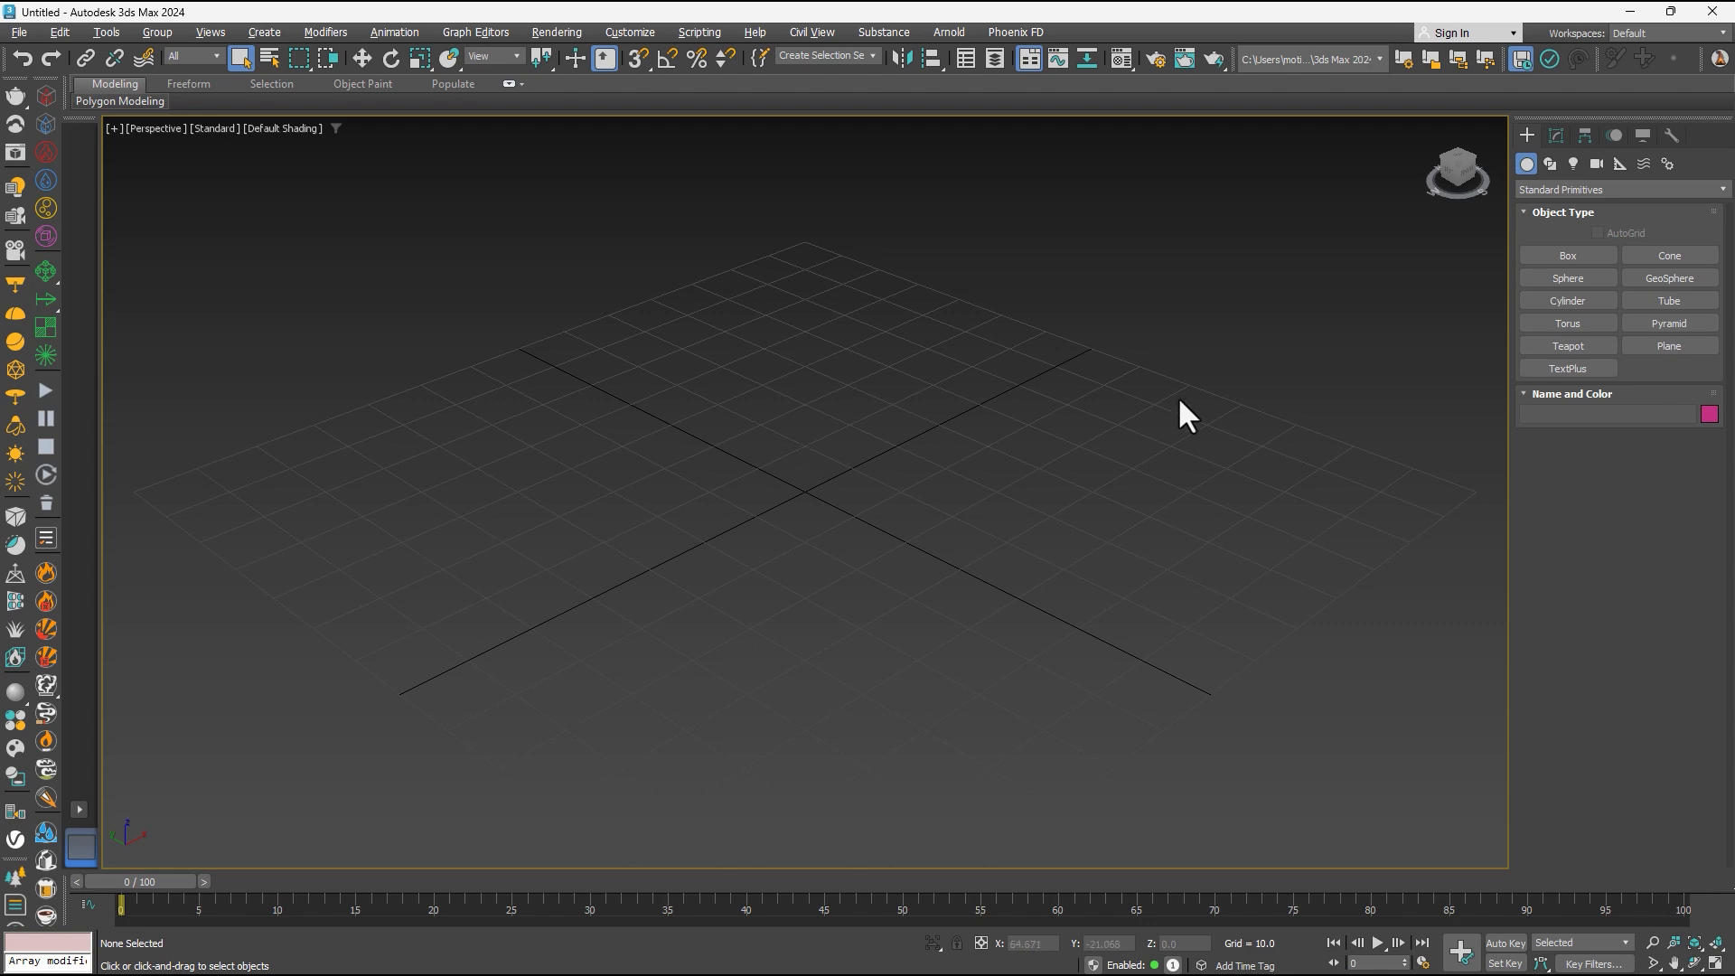
Create a box about 45.5 long, 46.2 wide and 23.4 high at the centre of the grid.
click(1551, 254)
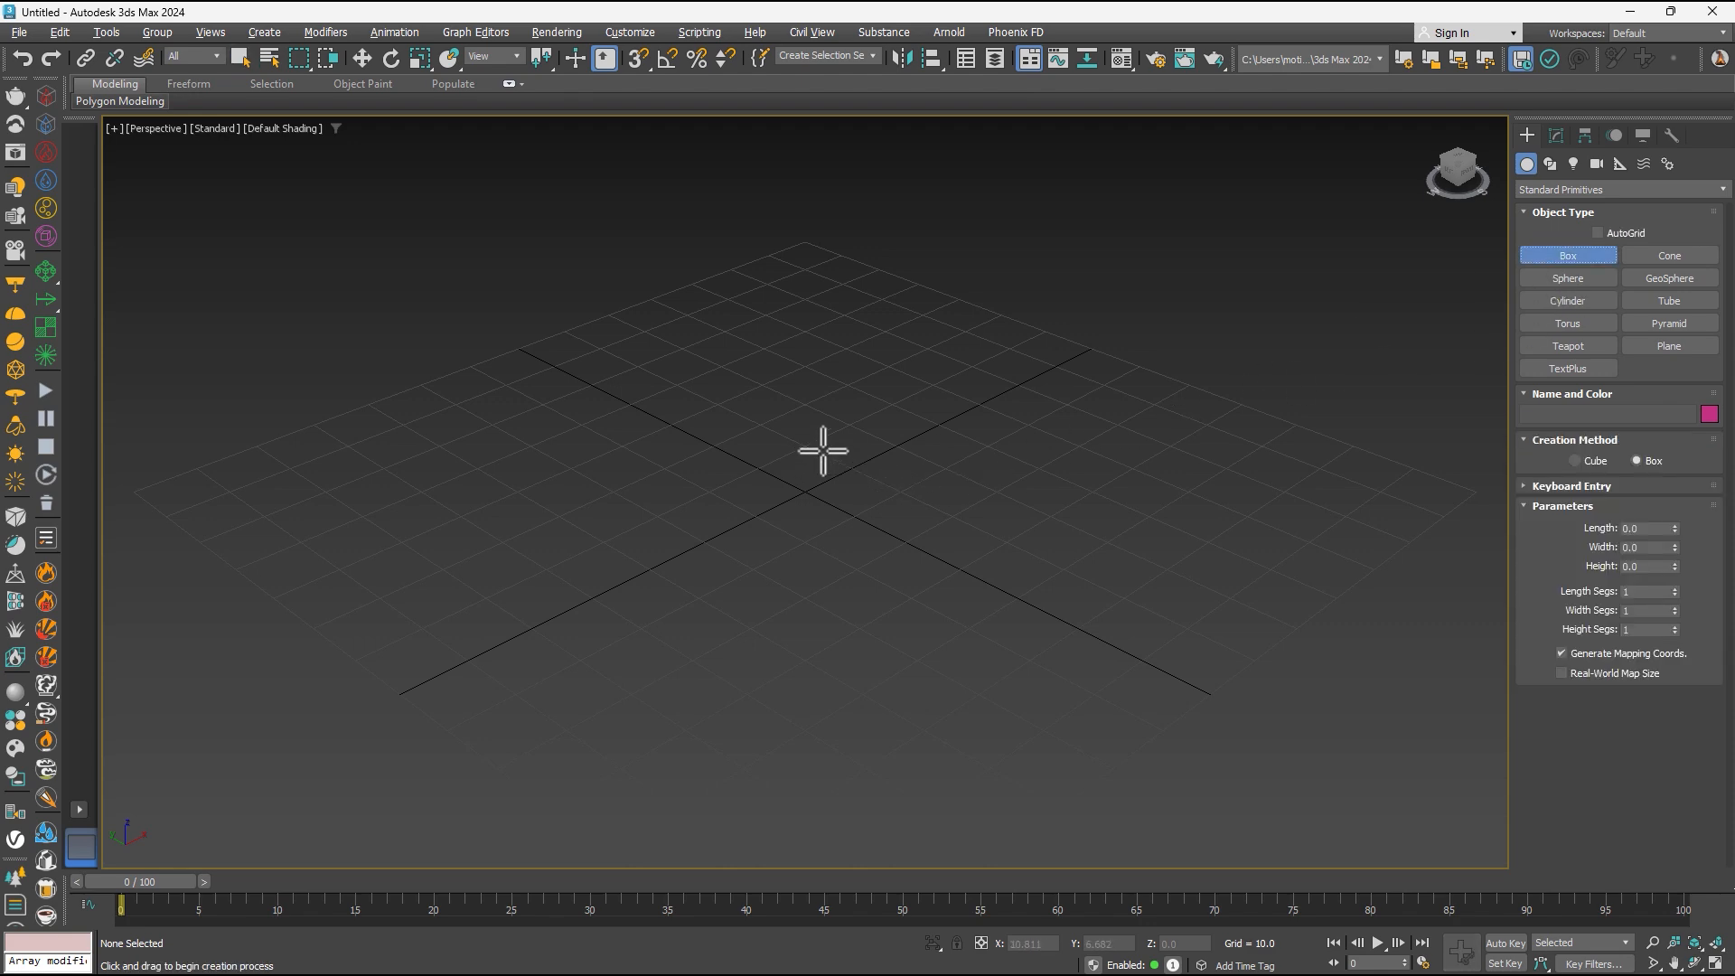
drag(807, 391, 805, 615)
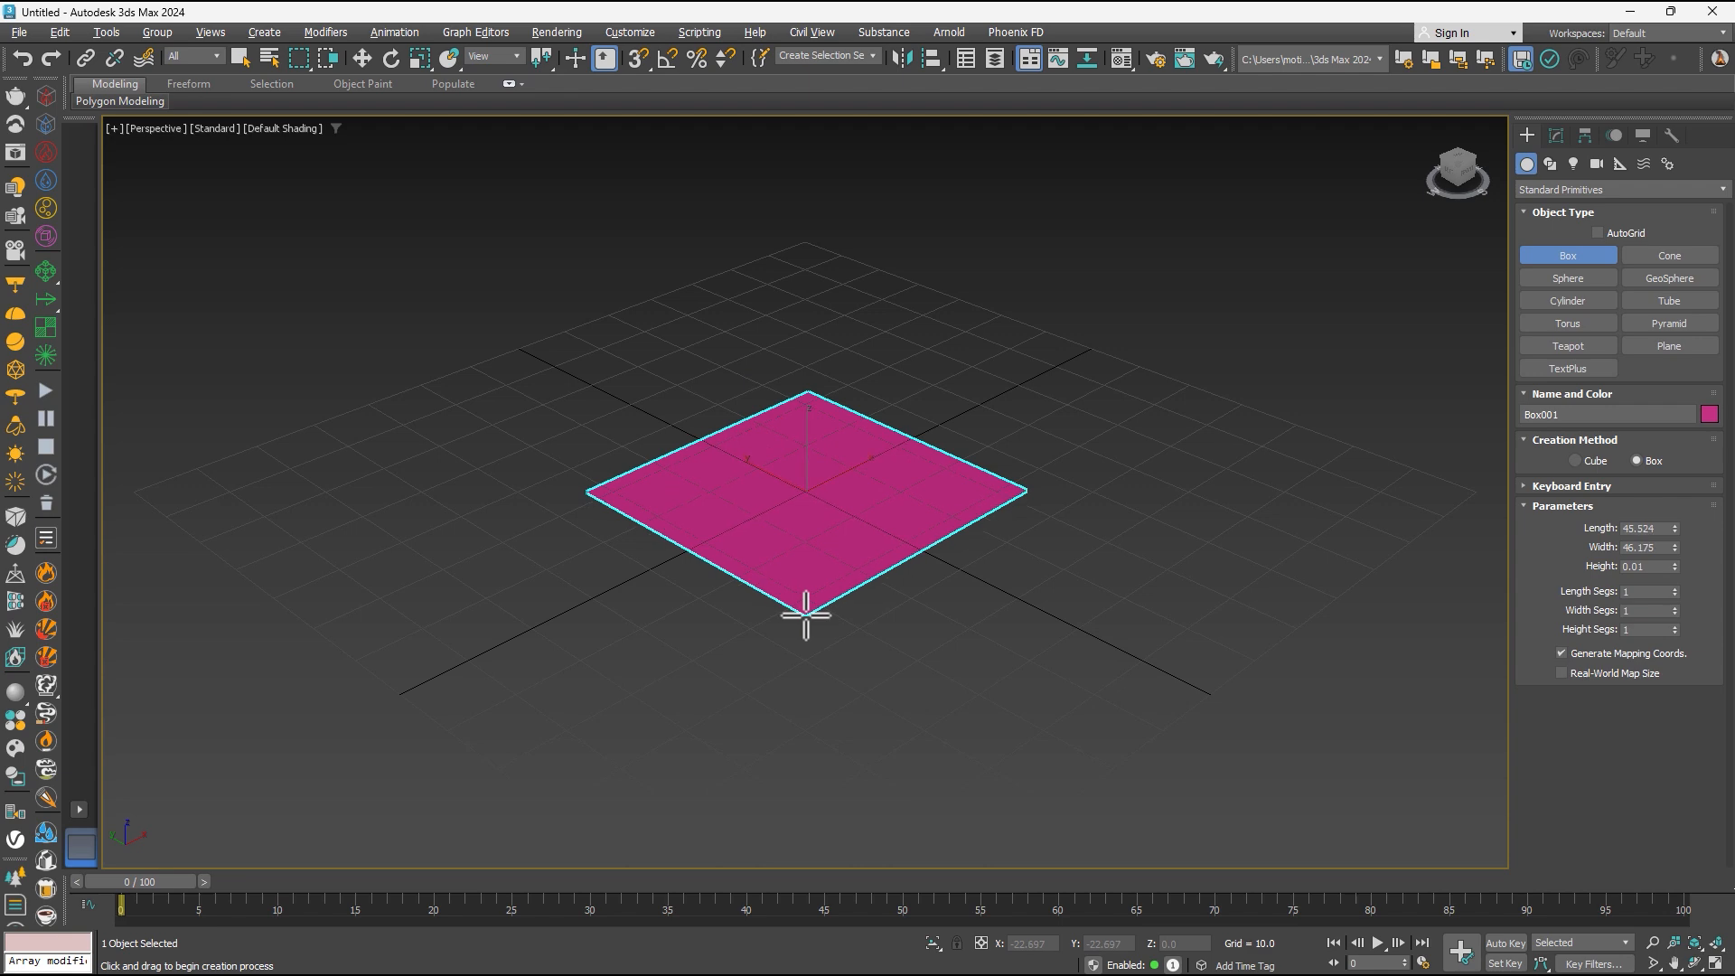
click(802, 684)
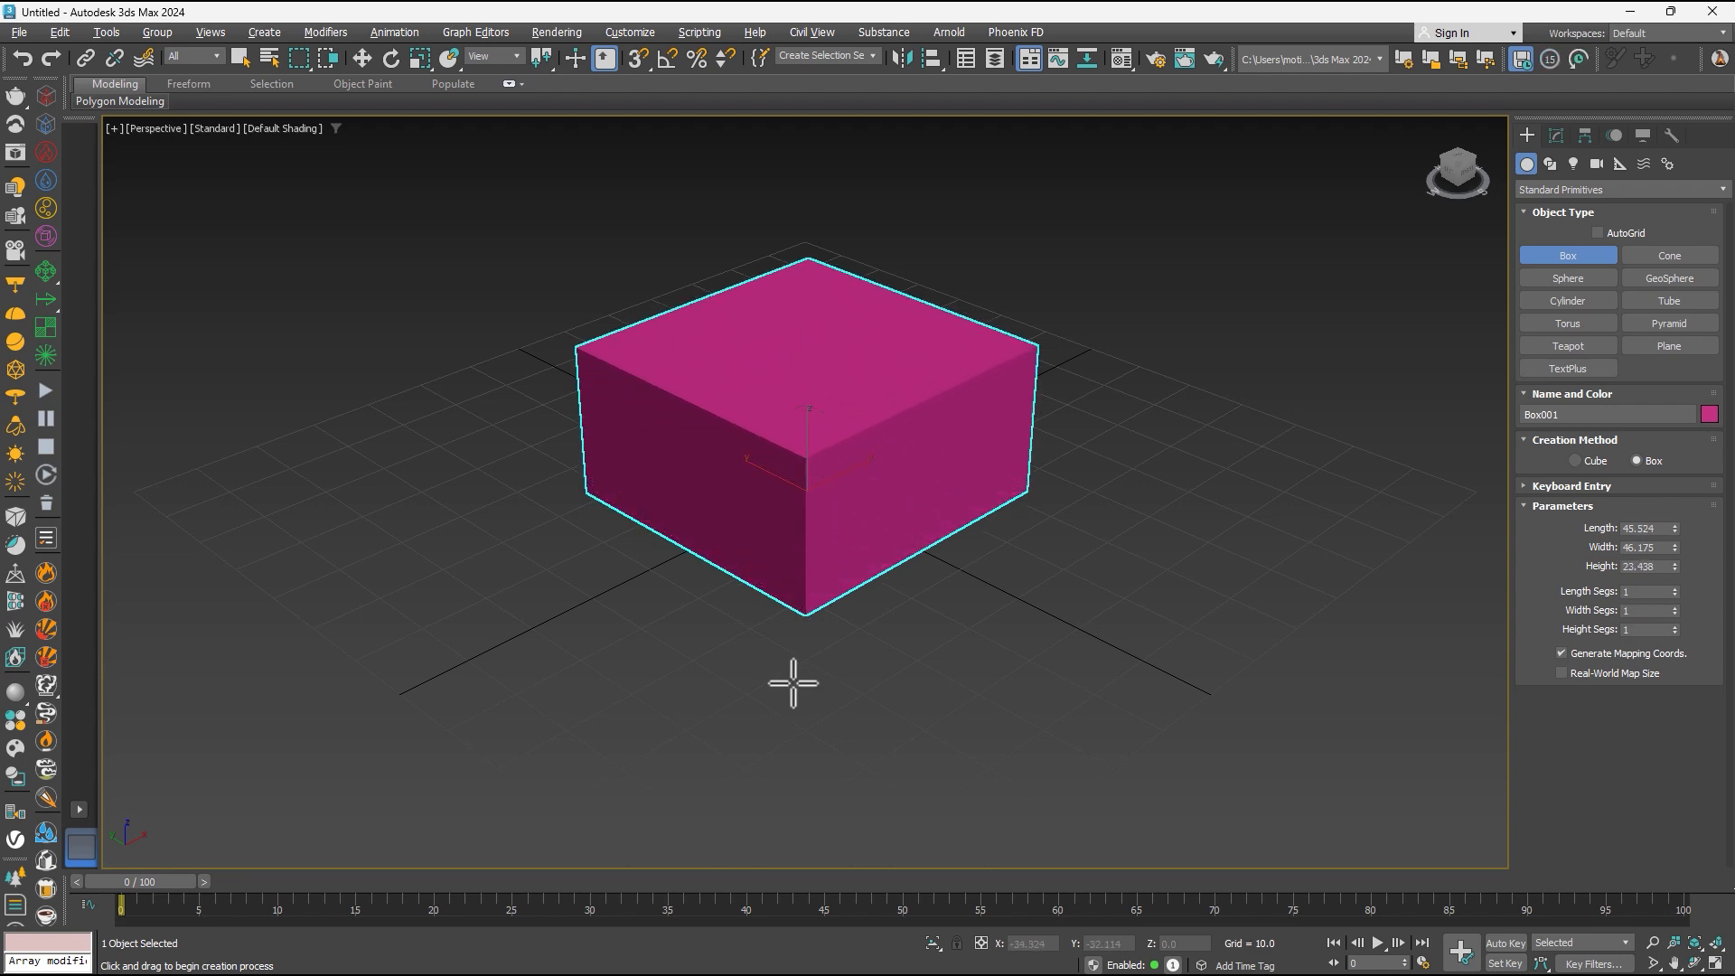
Try moving the box freely and along the Y axis with the Move gizmo, undoing each move.
key(w)
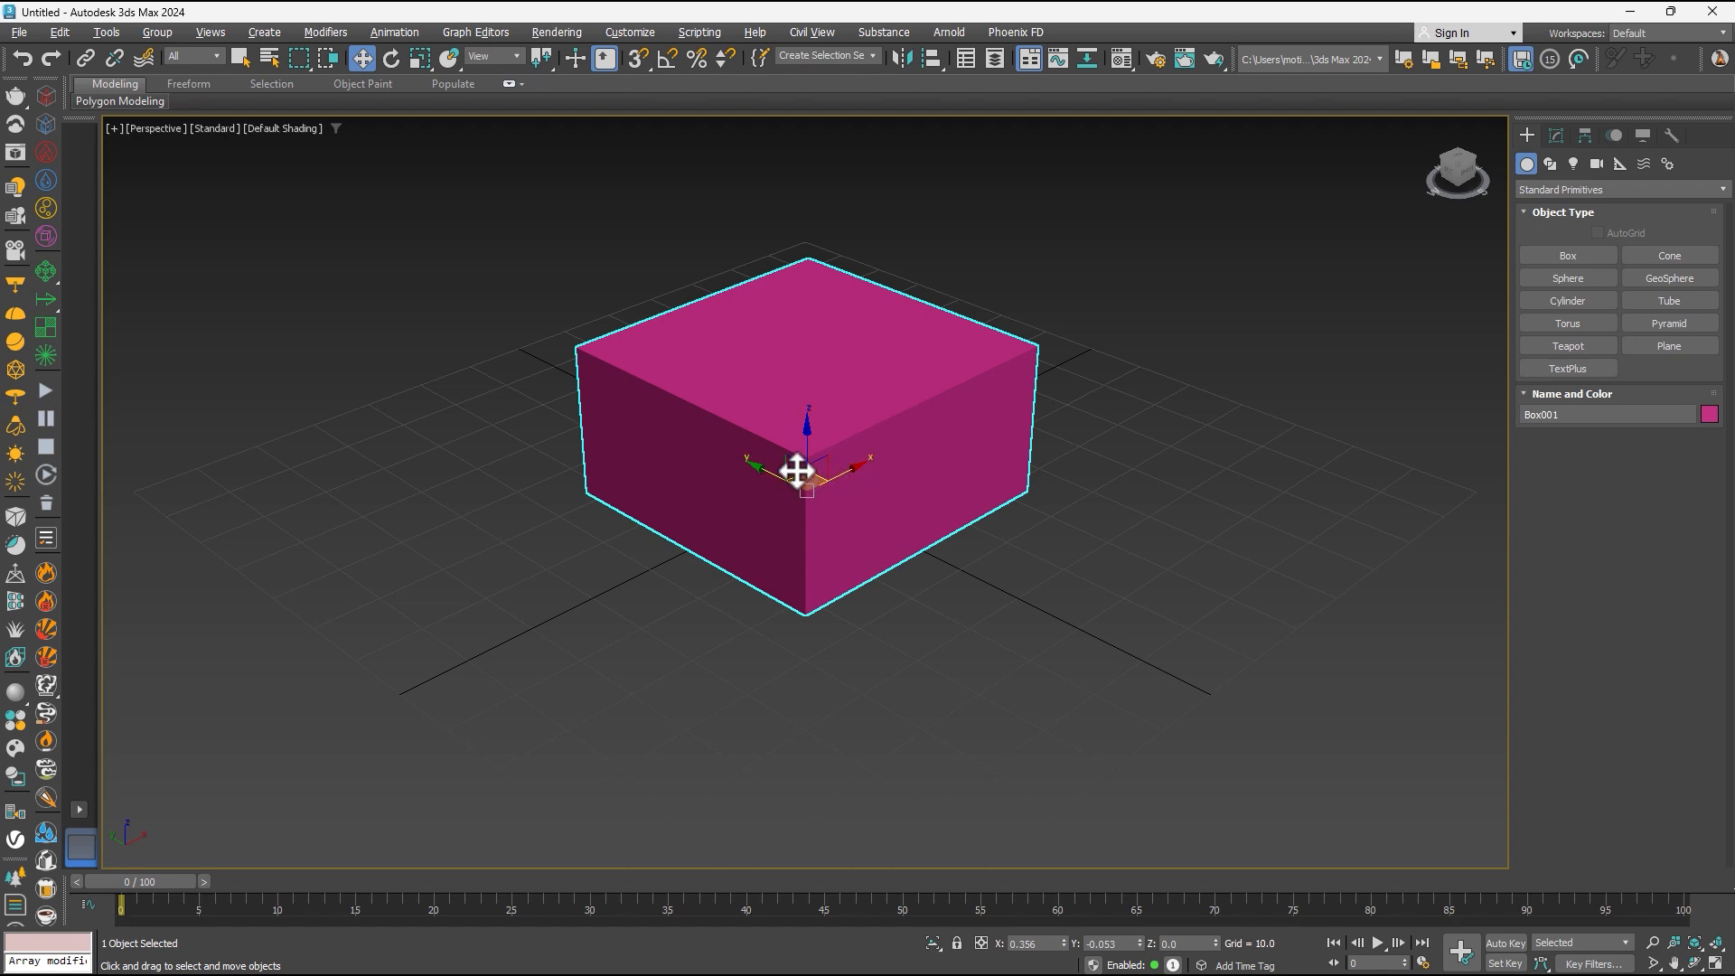
drag(798, 470, 834, 410)
key(ctrl+z)
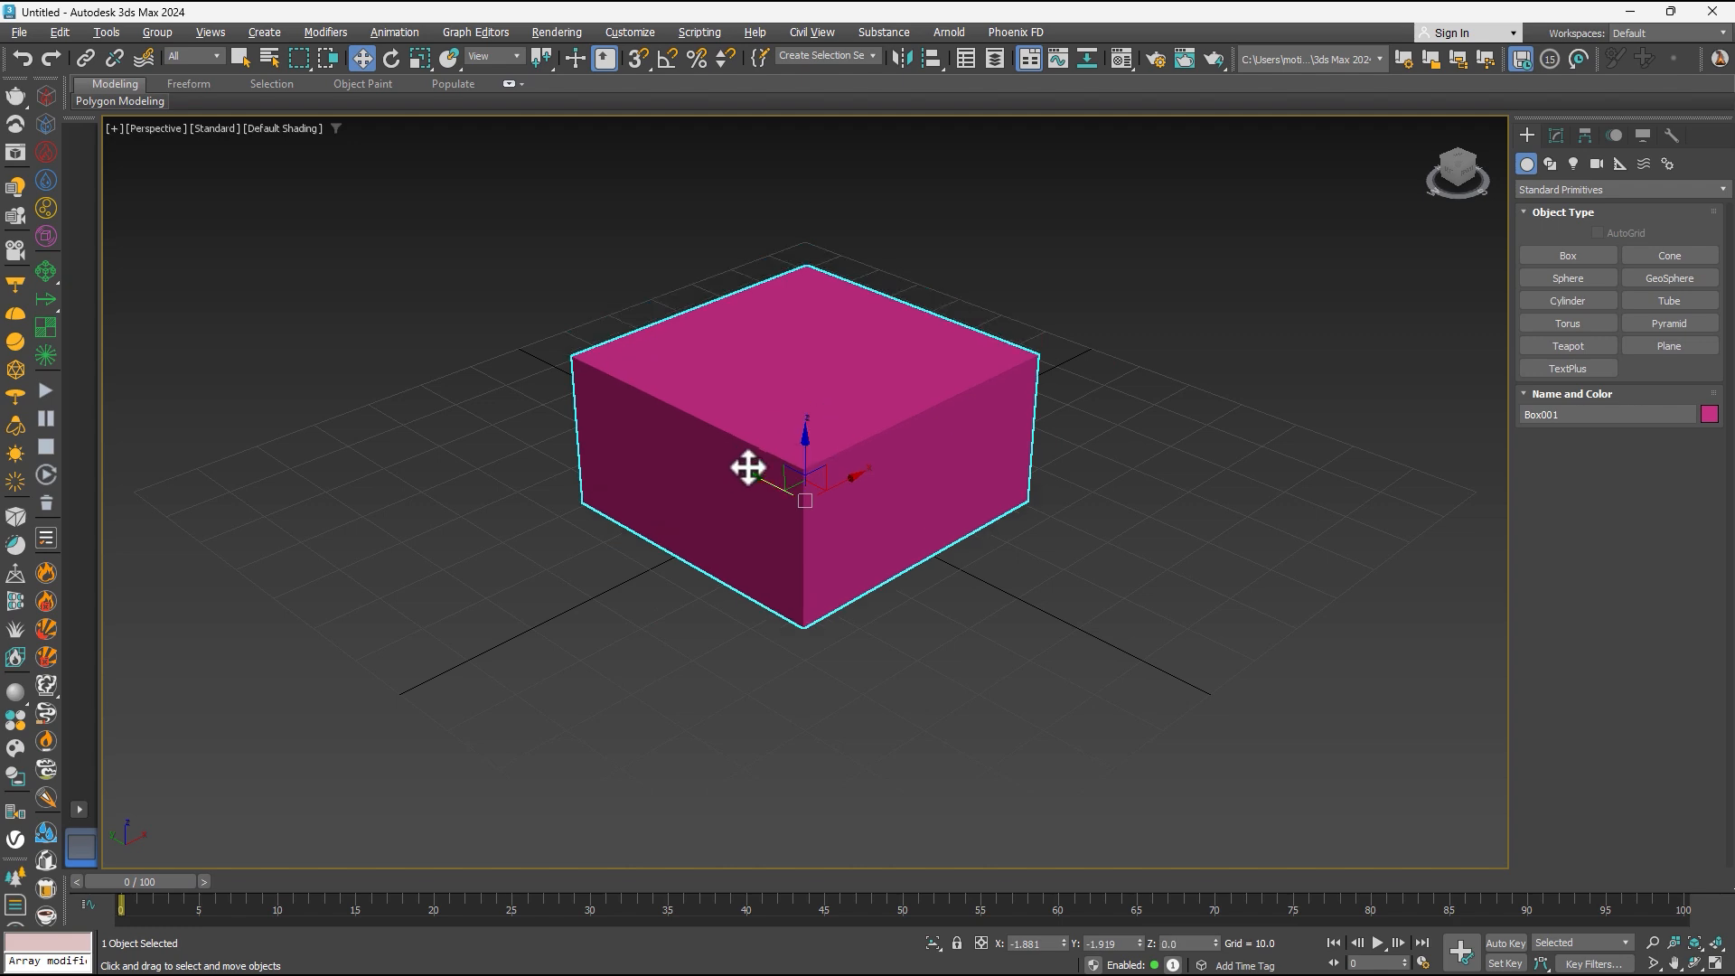
mouse_move(771, 480)
mouse_down()
mouse_move(713, 442)
mouse_move(737, 484)
mouse_up()
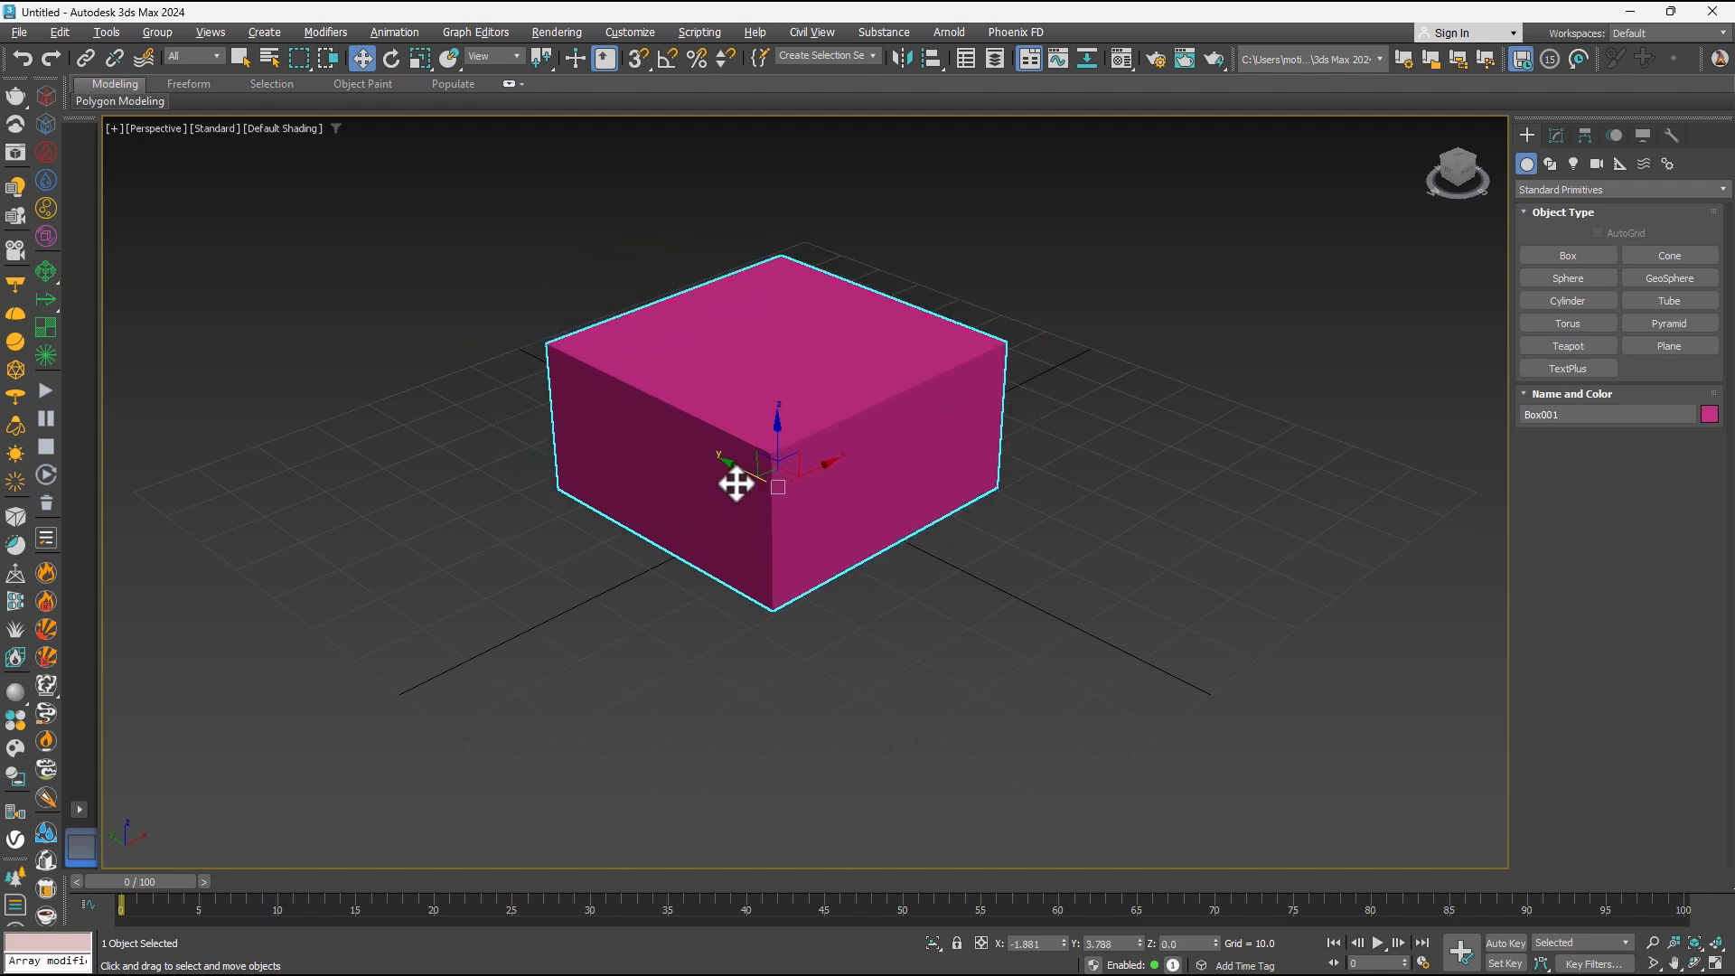
key(ctrl+z)
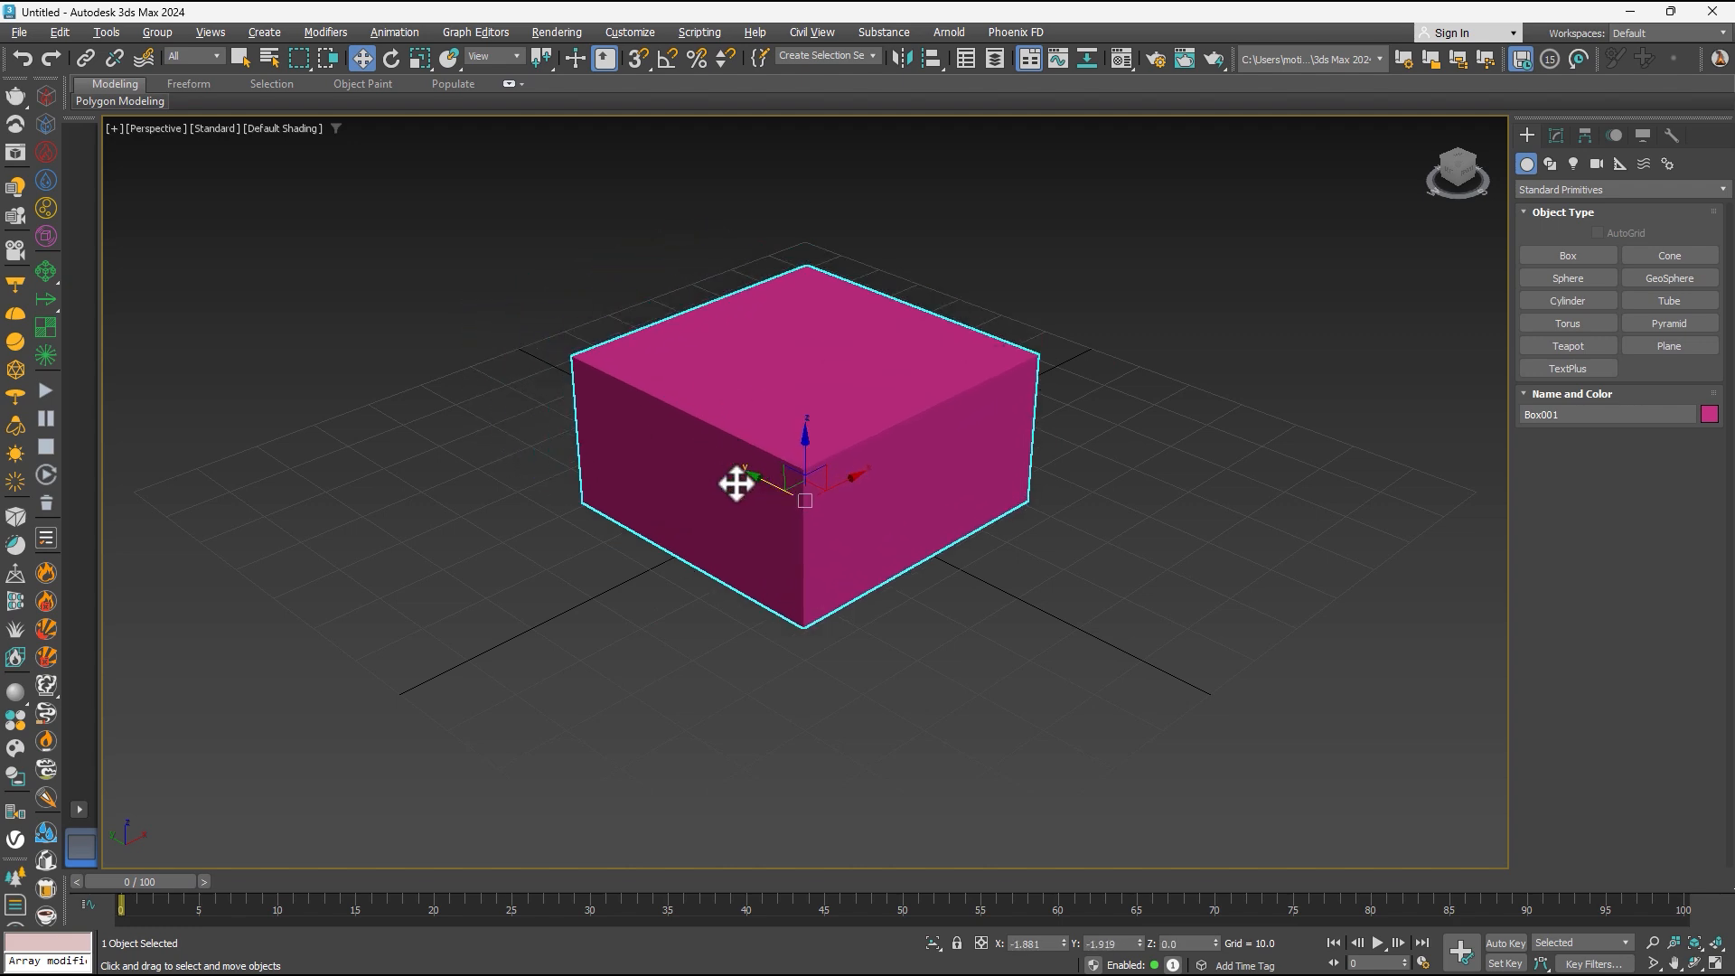
Try rotating the box with the Rotate gizmo and undo the rotation.
key(e)
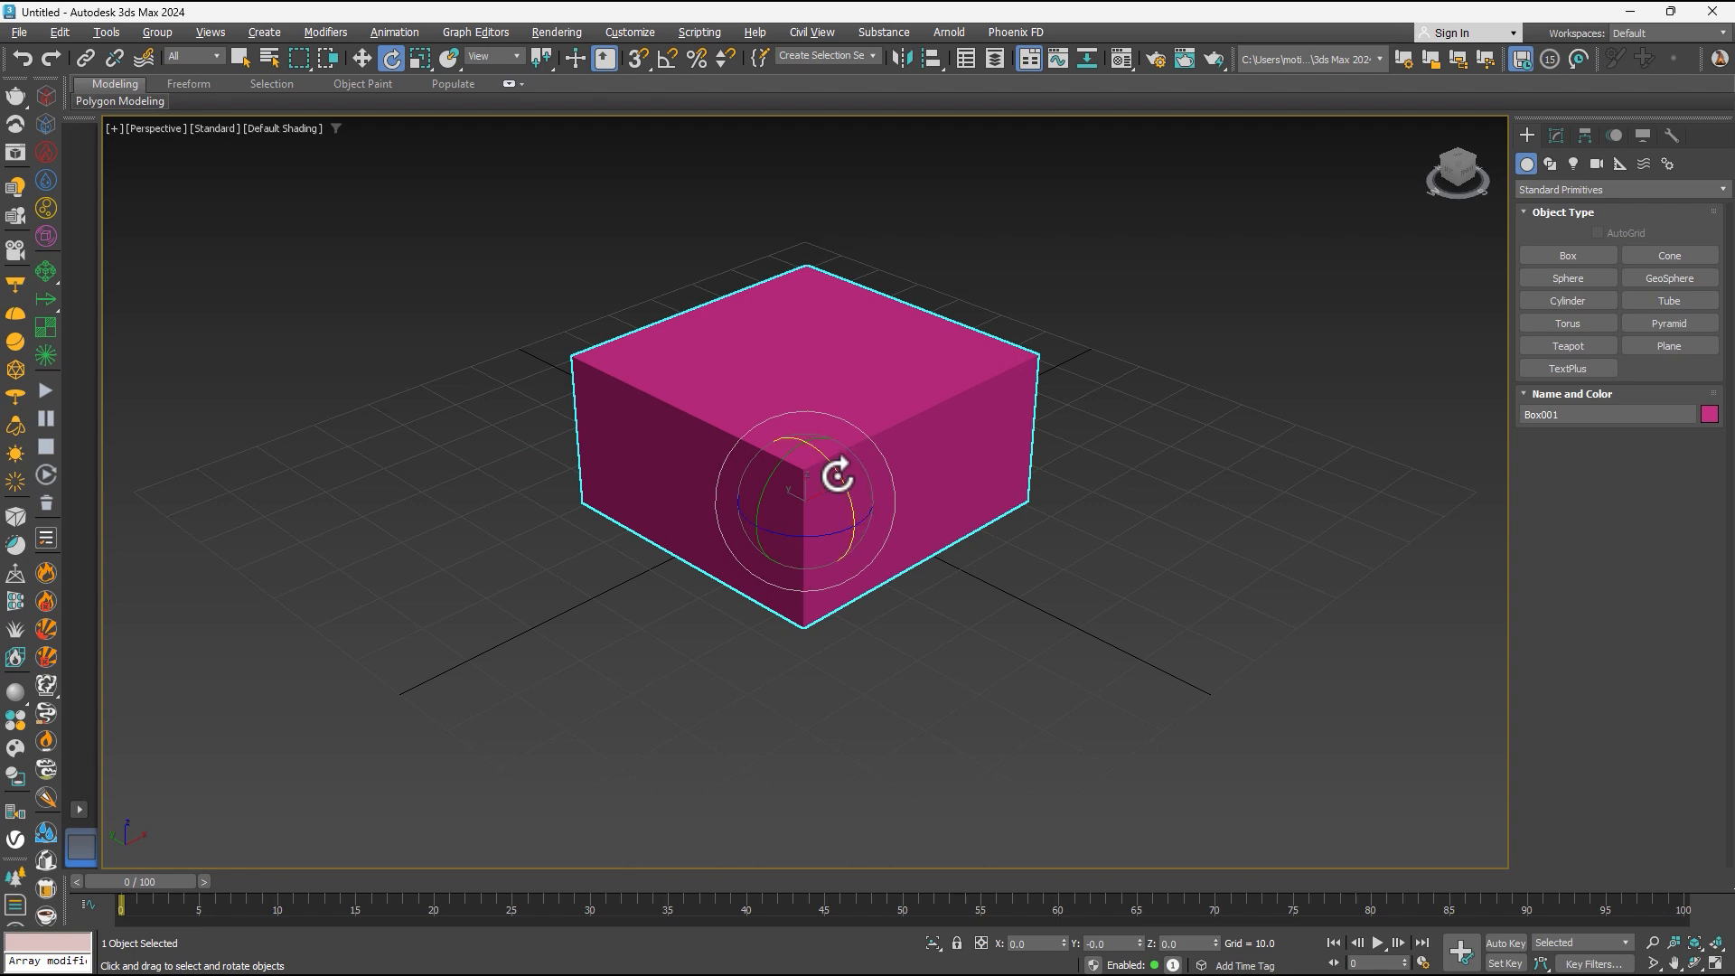
drag(856, 481, 841, 464)
key(ctrl+z)
Scale the box down along the Z axis to about 53 percent.
key(r)
drag(806, 415, 807, 479)
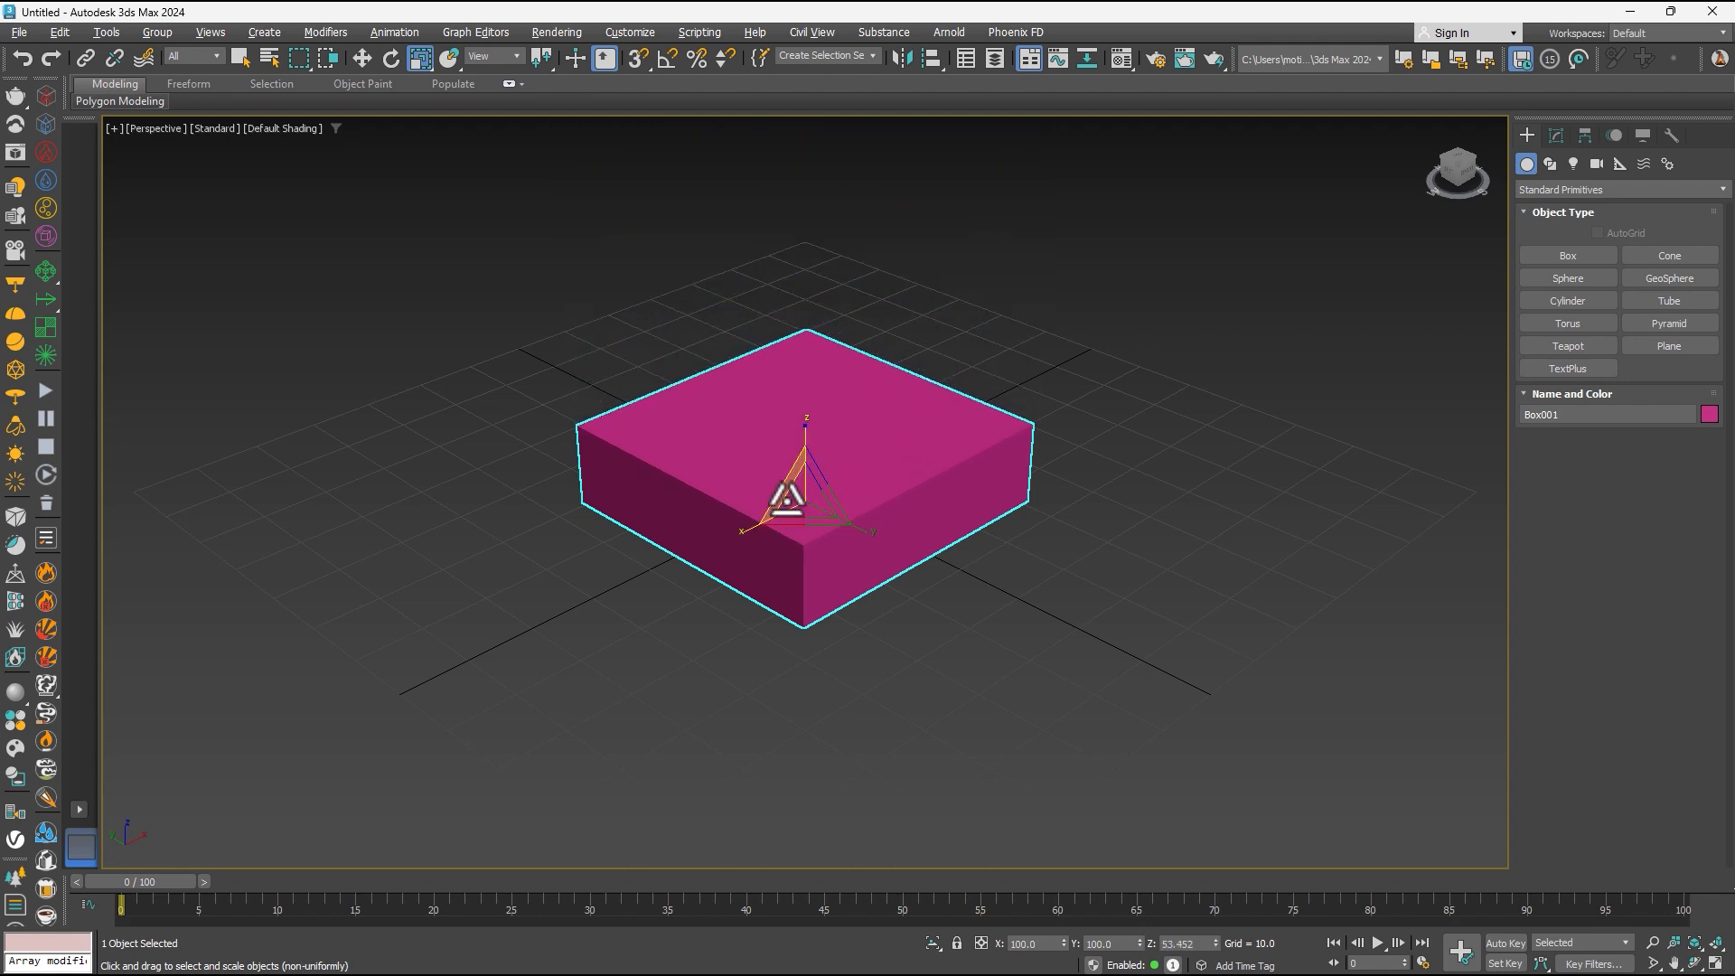
right_click(832, 440)
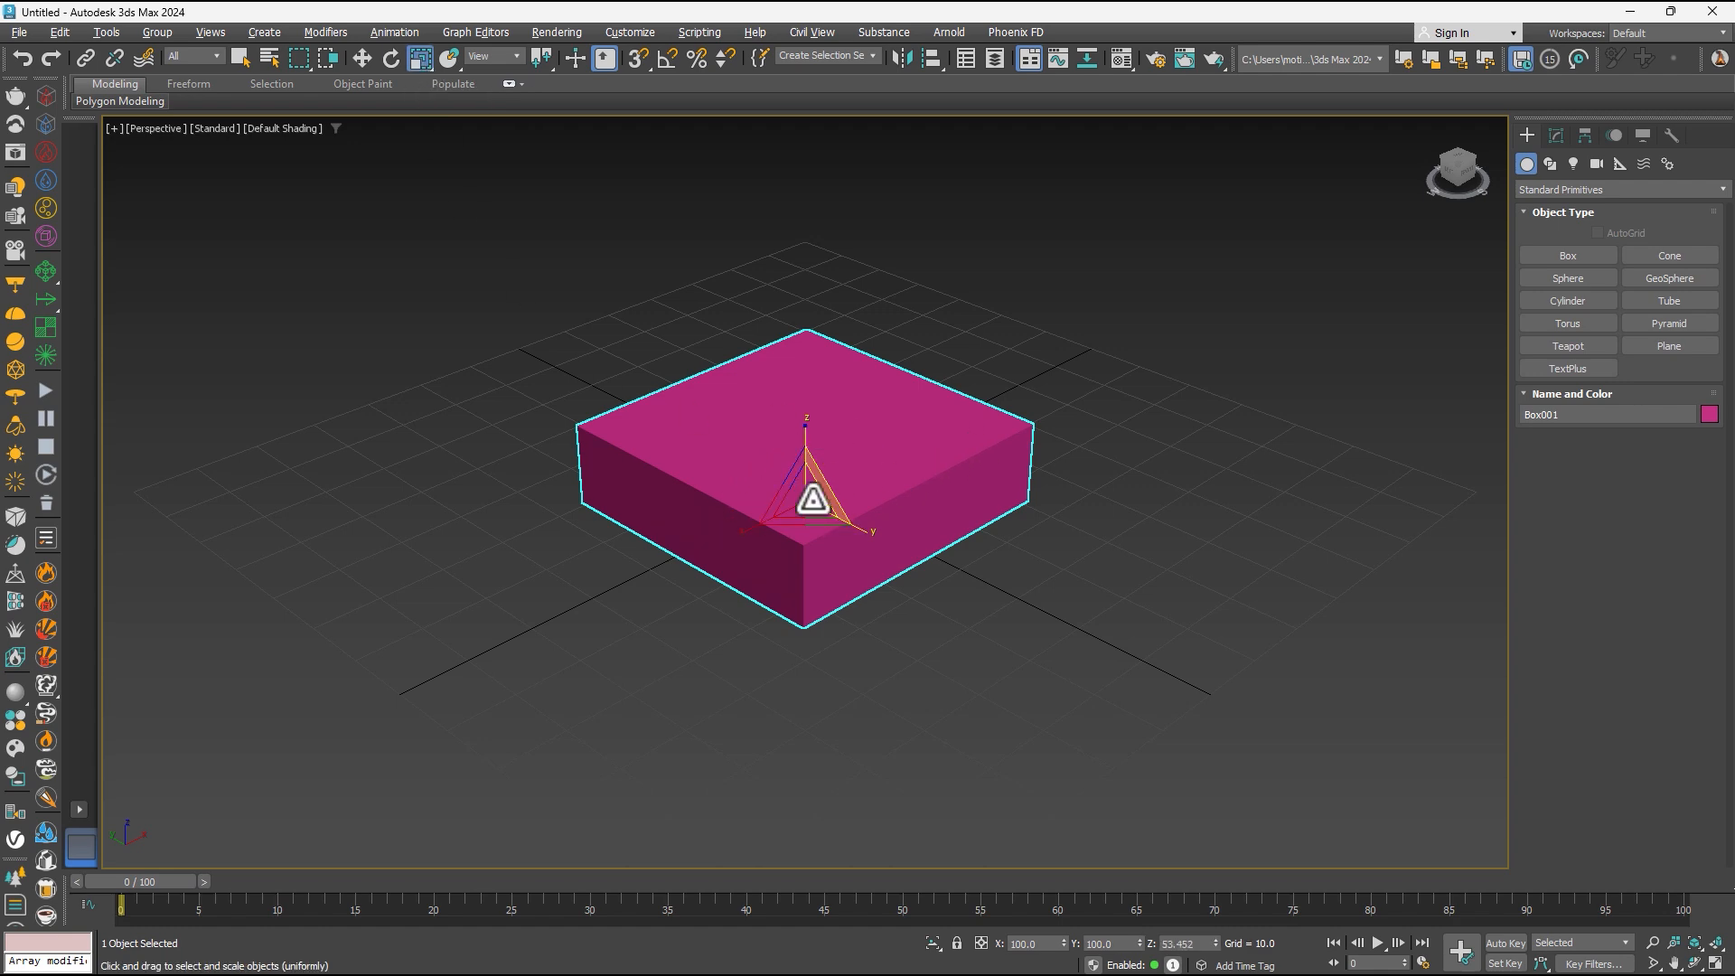
Enlarge the transform gizmo on the box, and shrink it to smaller than its original size.
key(equal)
key(equal)
key(equal)
key(equal)
key(equal)
key(equal)
key(equal)
key(equal)
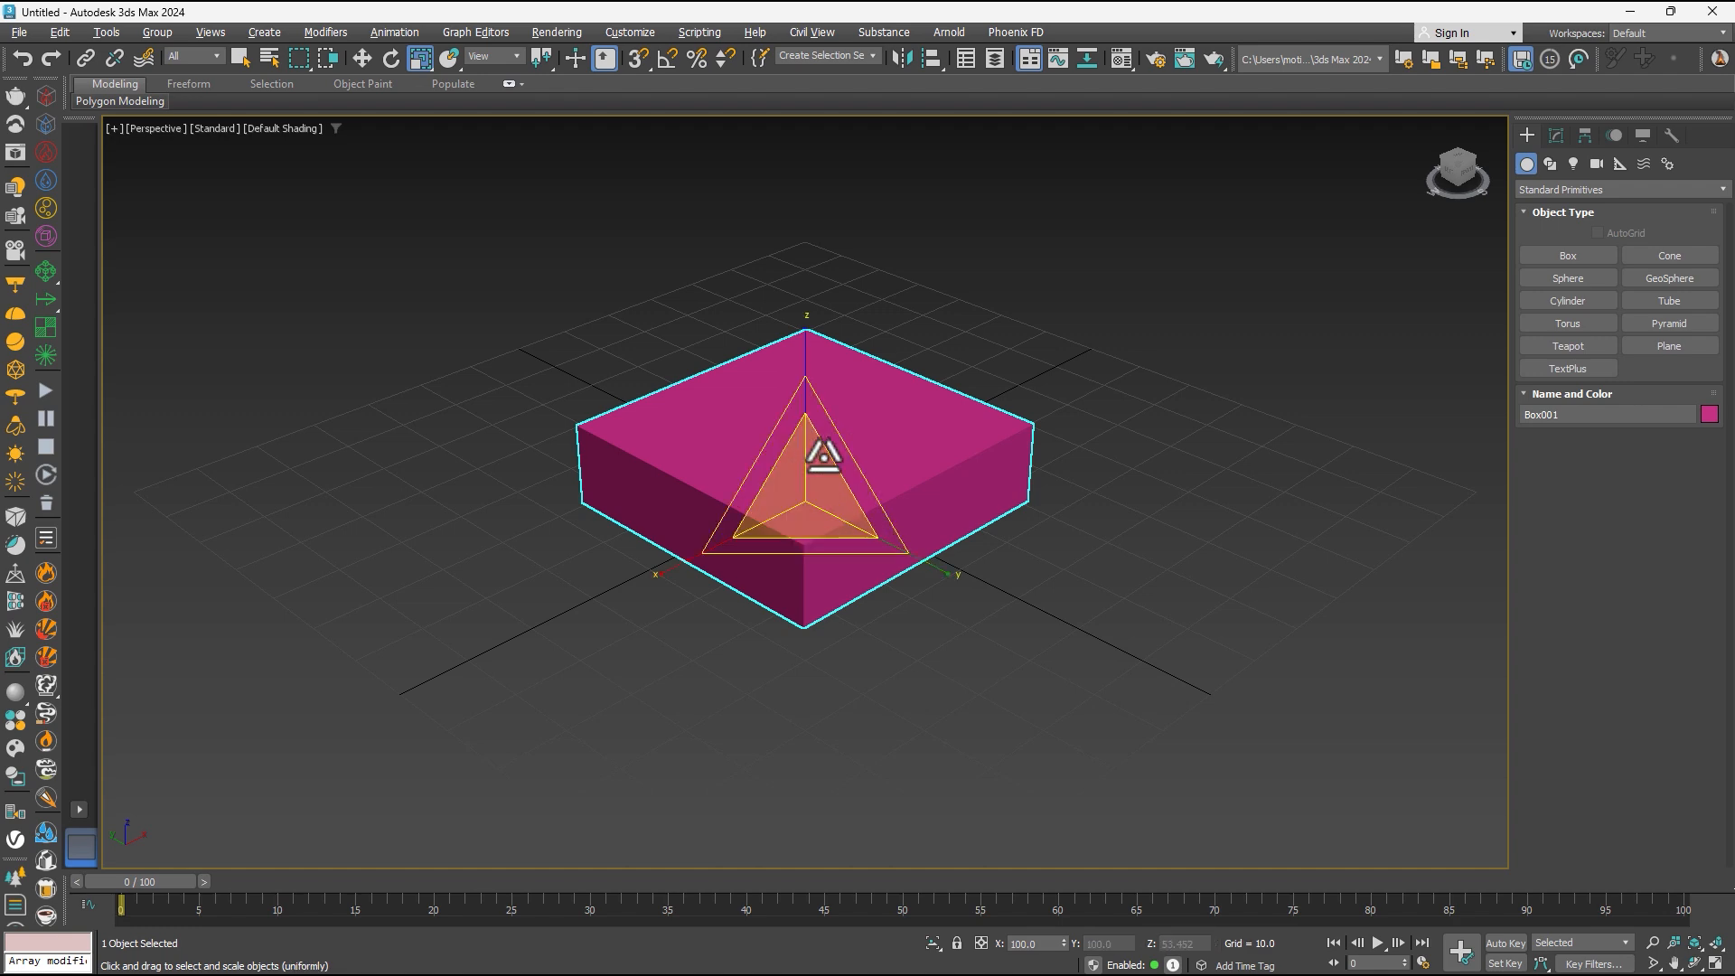
key(minus)
key(minus)
key(minus)
key(minus)
key(minus)
key(minus)
key(minus)
key(minus)
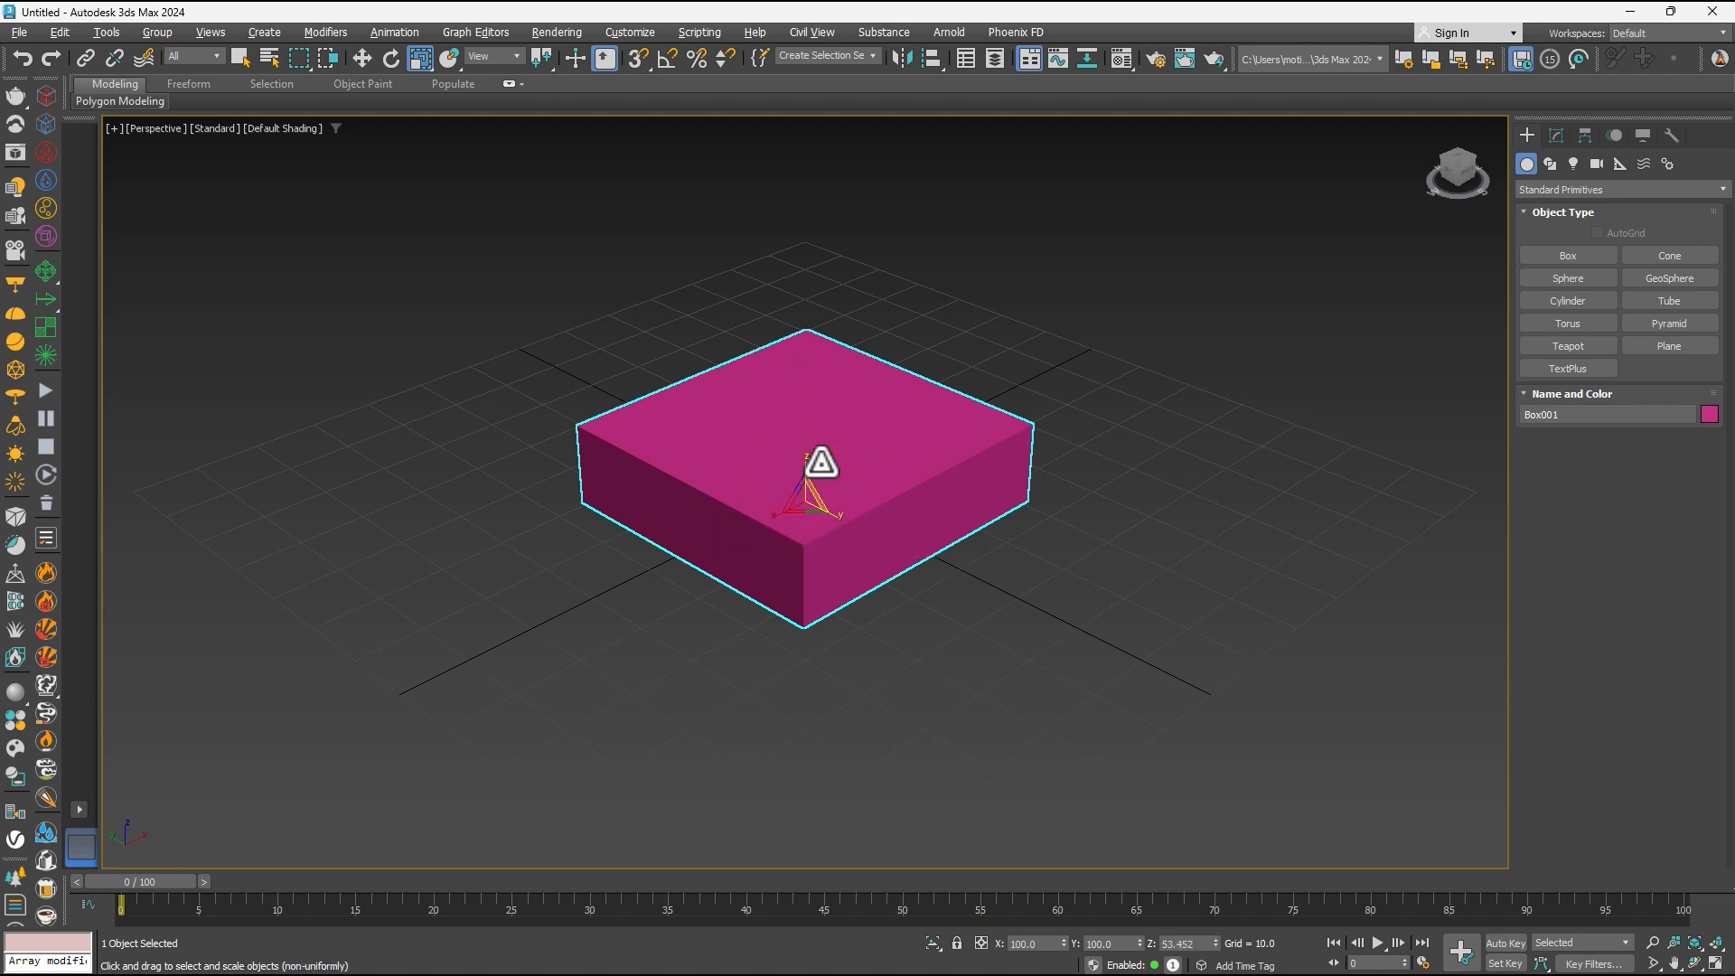
Enlarge the transform gizmo until it spans most of the box.
key(equal)
key(equal)
key(equal)
key(equal)
key(equal)
key(equal)
key(equal)
key(equal)
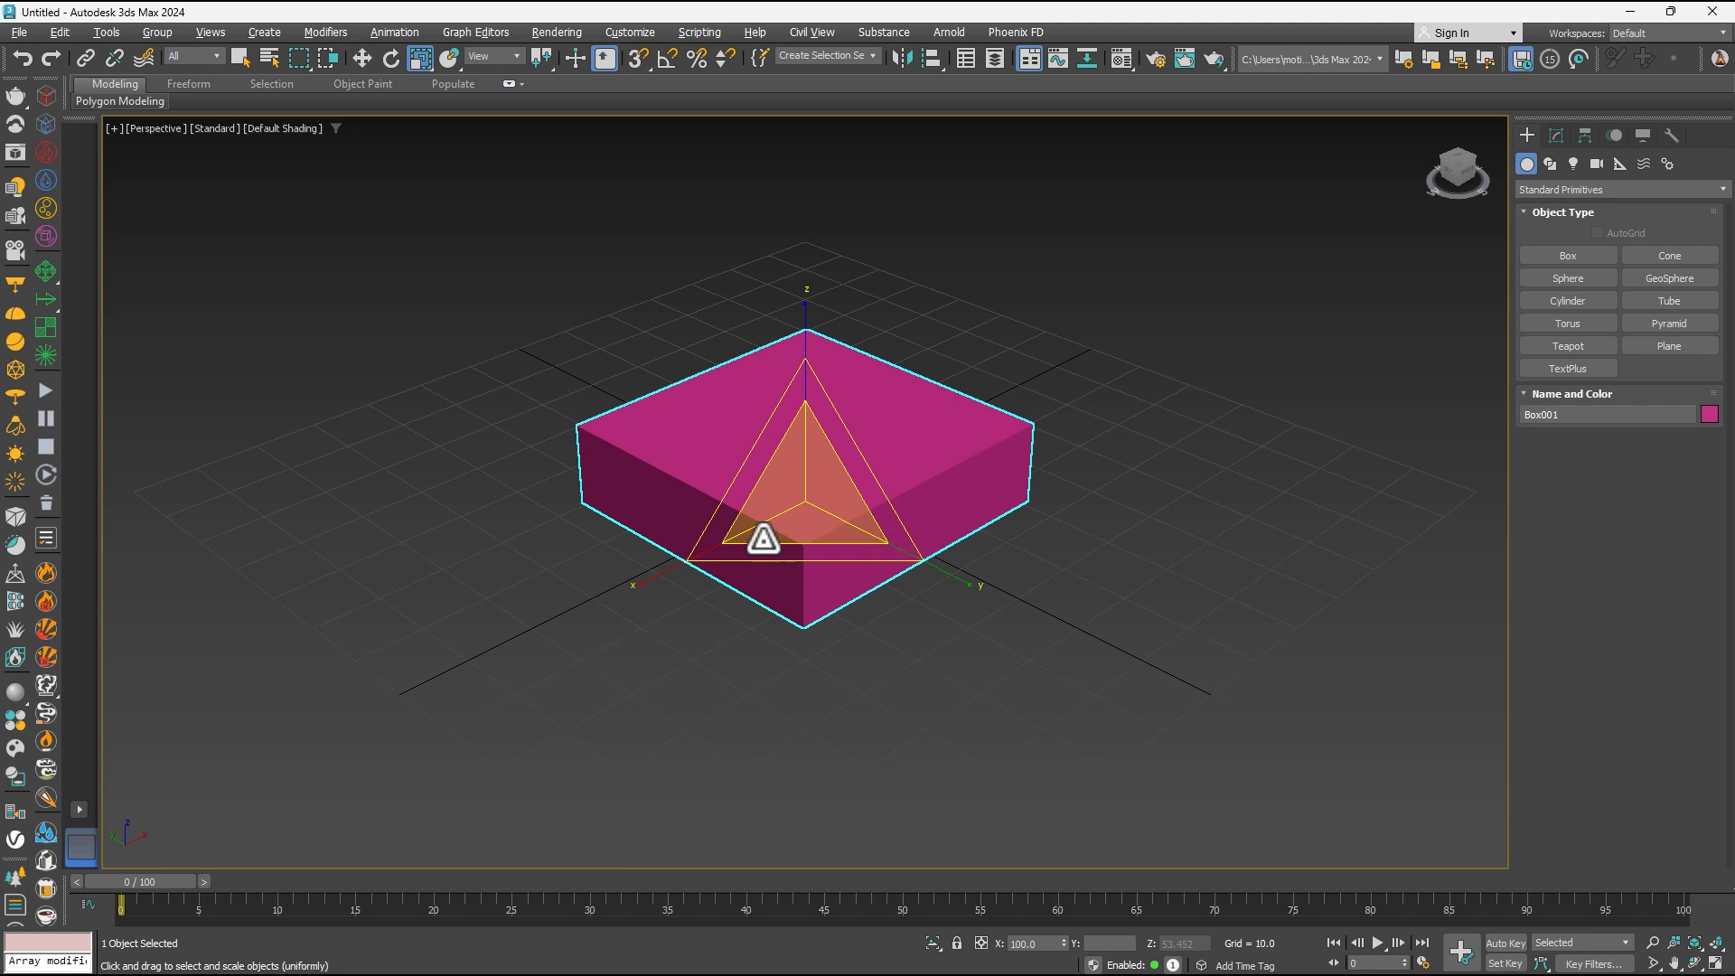
Fill the ground around the box with dozens of teapots of varied sizes, ending with a tiny one in front of the box.
click(1554, 347)
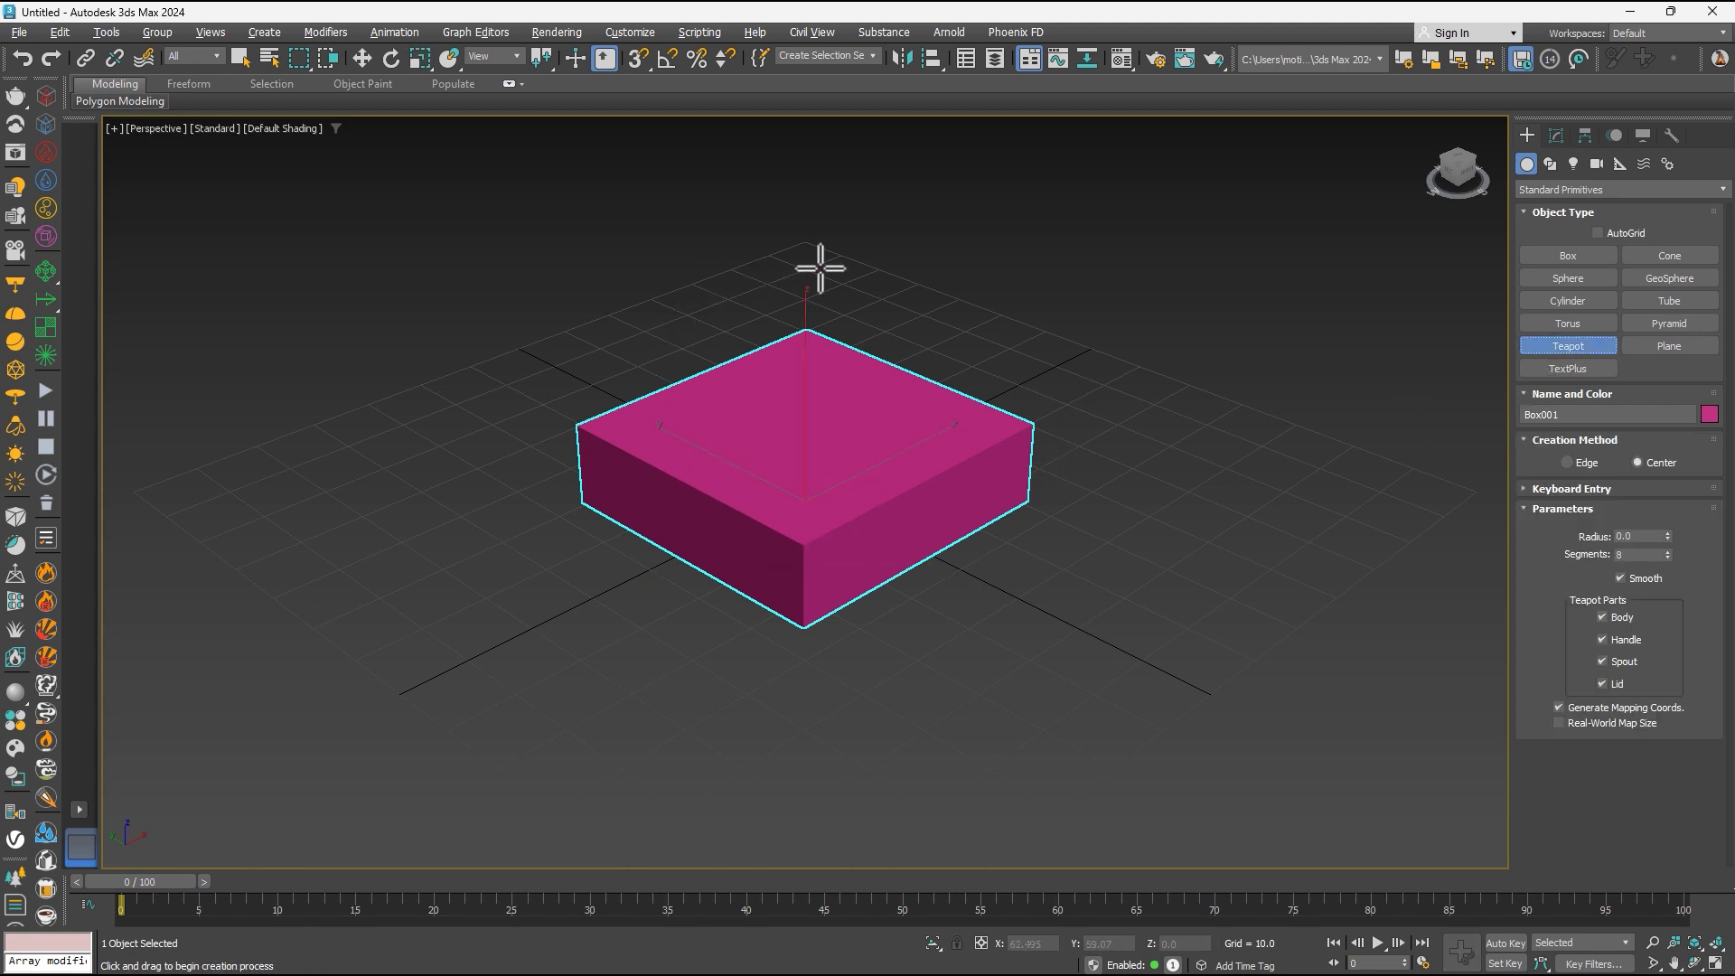
drag(674, 300, 578, 351)
drag(545, 358, 484, 400)
drag(317, 361, 271, 434)
drag(283, 543, 317, 587)
drag(373, 594, 415, 587)
drag(500, 445, 506, 502)
drag(485, 596, 500, 602)
drag(521, 664, 547, 671)
drag(727, 694, 805, 710)
drag(953, 611, 1003, 622)
drag(1102, 502, 1170, 456)
drag(1240, 348, 1311, 320)
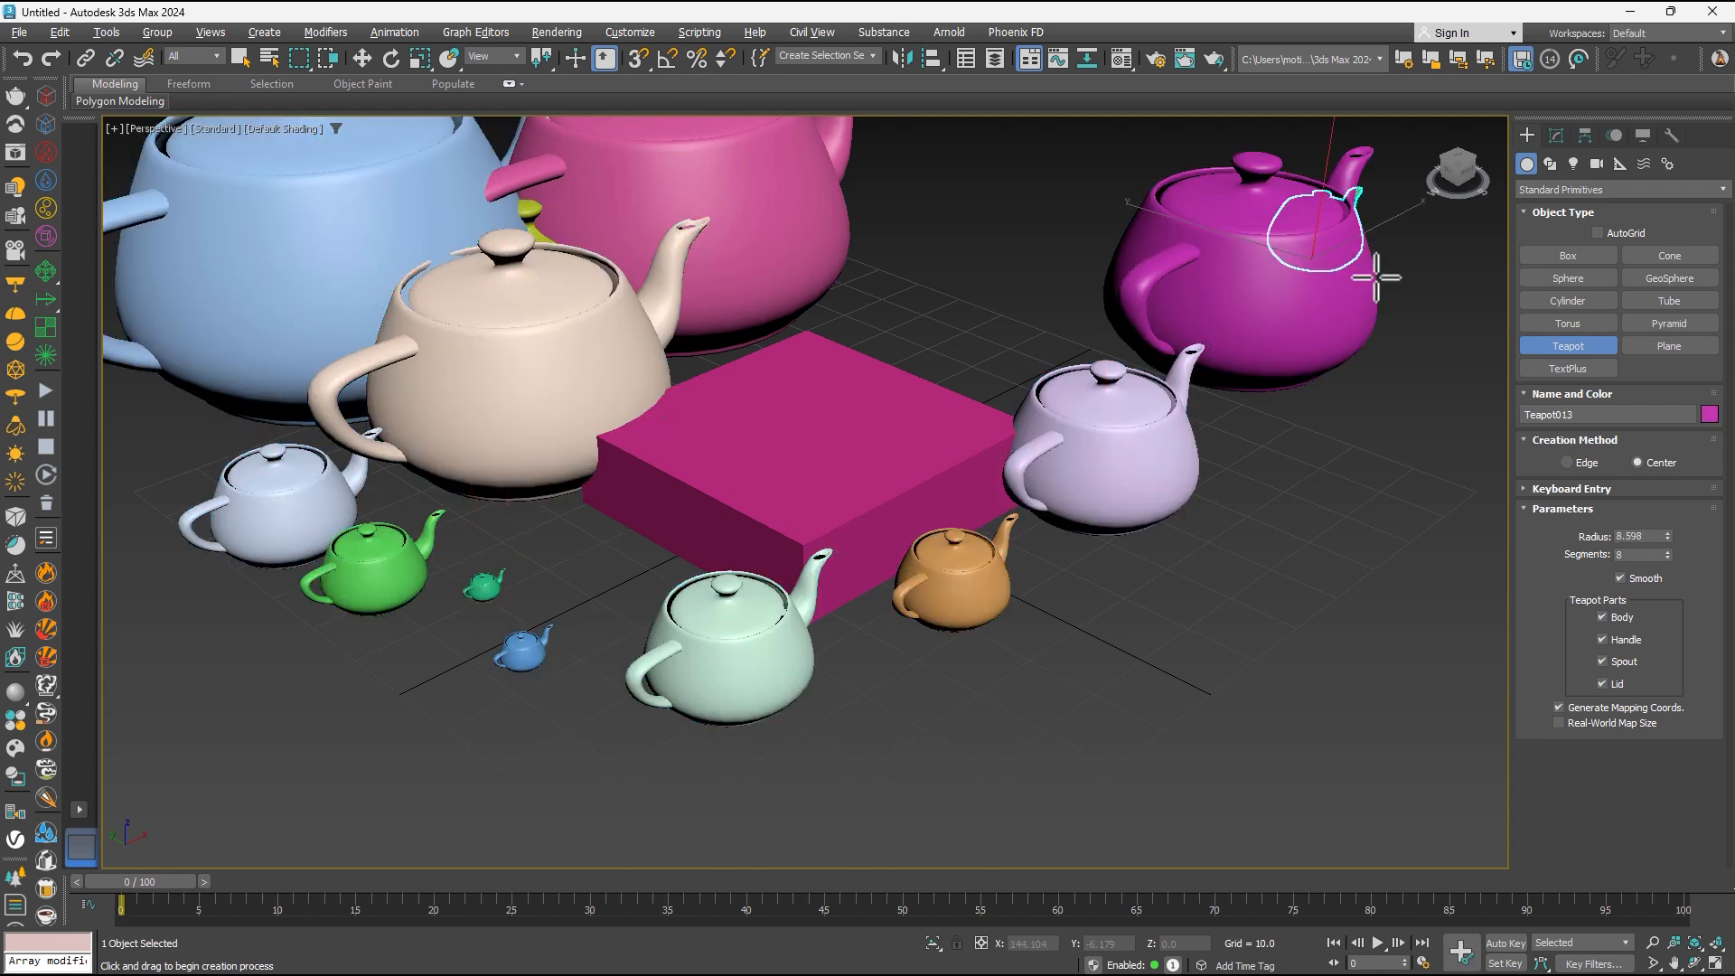
drag(1444, 696, 1392, 724)
drag(1303, 795, 1291, 791)
drag(1179, 687, 1175, 579)
drag(1143, 348, 1121, 272)
drag(1076, 185, 962, 158)
drag(945, 240, 922, 217)
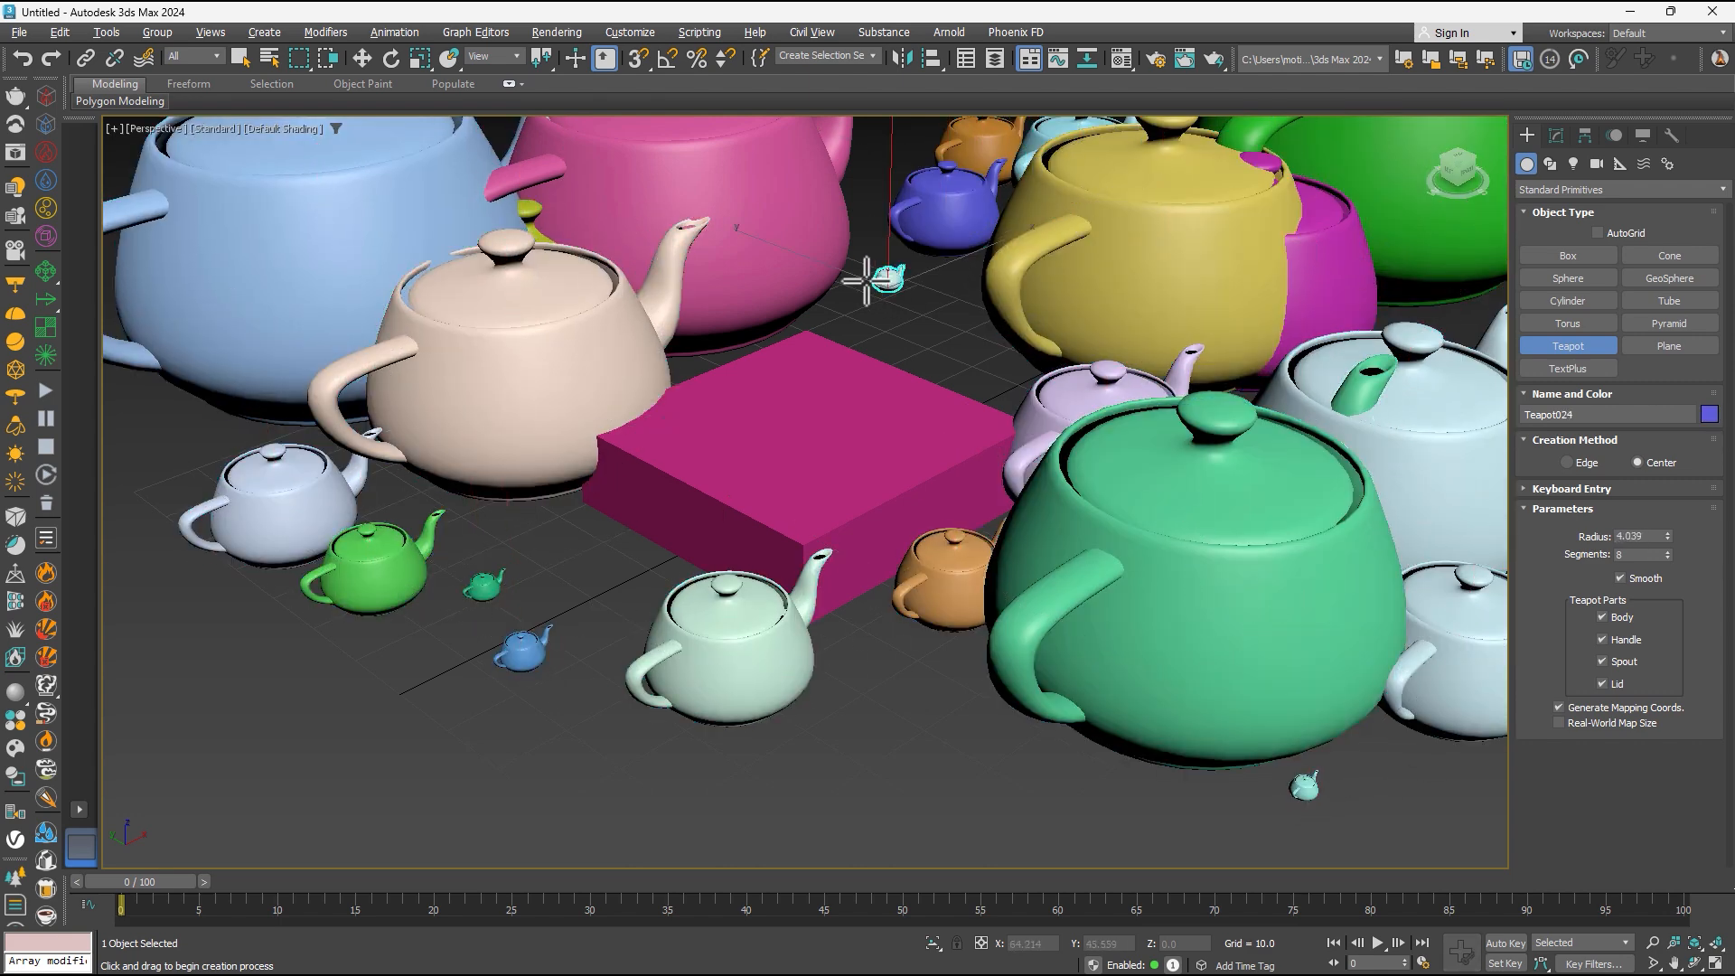
drag(955, 334, 890, 312)
drag(820, 322, 904, 366)
drag(985, 425, 933, 443)
drag(760, 491, 715, 501)
drag(538, 505, 502, 515)
drag(390, 529, 335, 551)
drag(242, 628, 271, 682)
drag(291, 750, 323, 757)
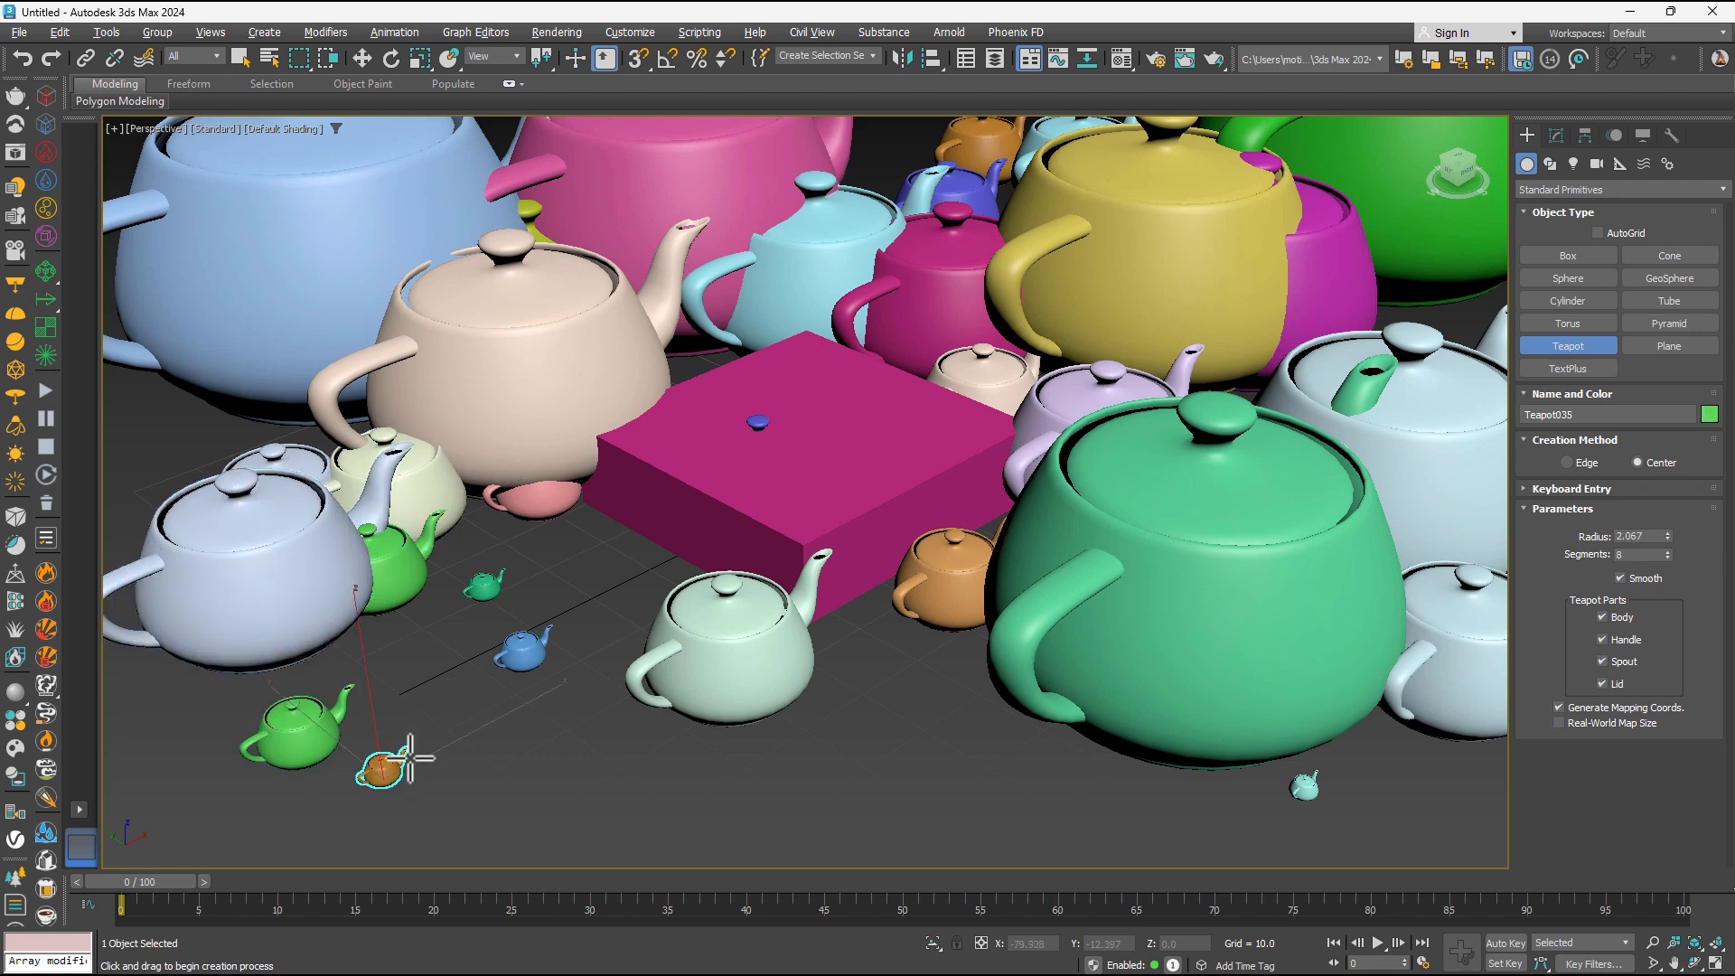
drag(660, 774, 701, 781)
drag(850, 819, 882, 821)
drag(1035, 818, 1085, 804)
drag(1239, 727, 1166, 669)
drag(964, 632, 935, 656)
drag(831, 812, 800, 818)
drag(680, 829, 474, 769)
drag(276, 682, 317, 719)
drag(408, 789, 479, 782)
drag(582, 717, 575, 624)
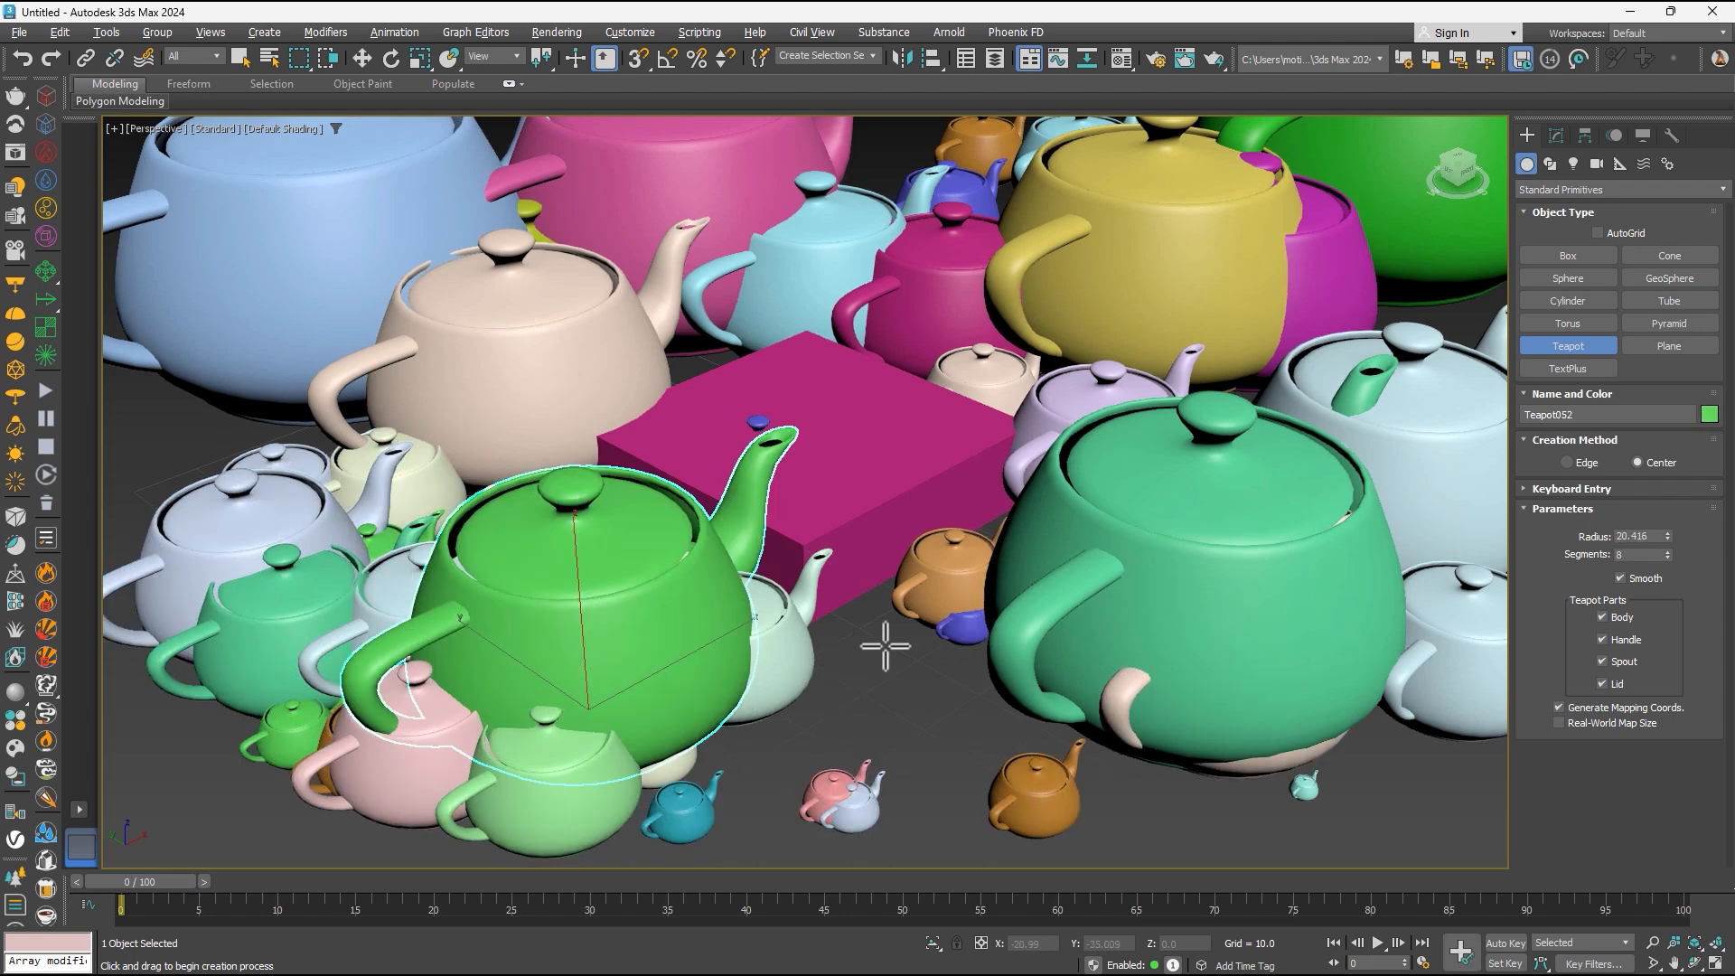
drag(887, 642, 894, 649)
Select the tiny blue teapot in front of the box and frame it in the viewport.
key(r)
click(940, 768)
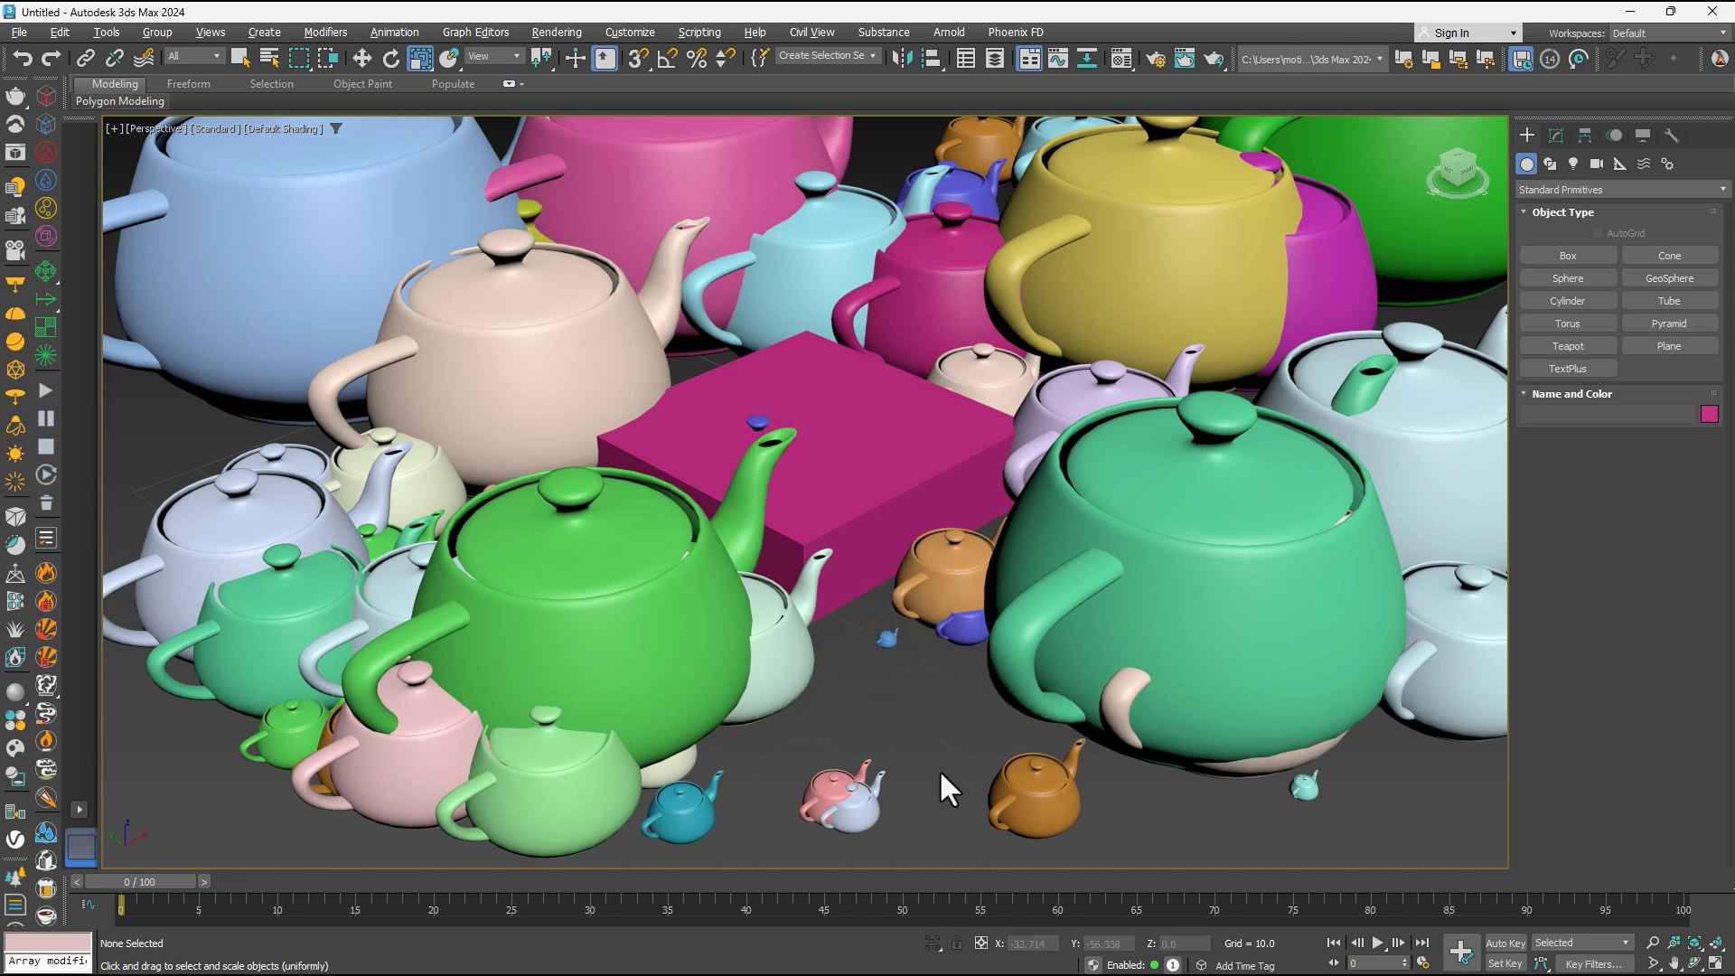
click(888, 640)
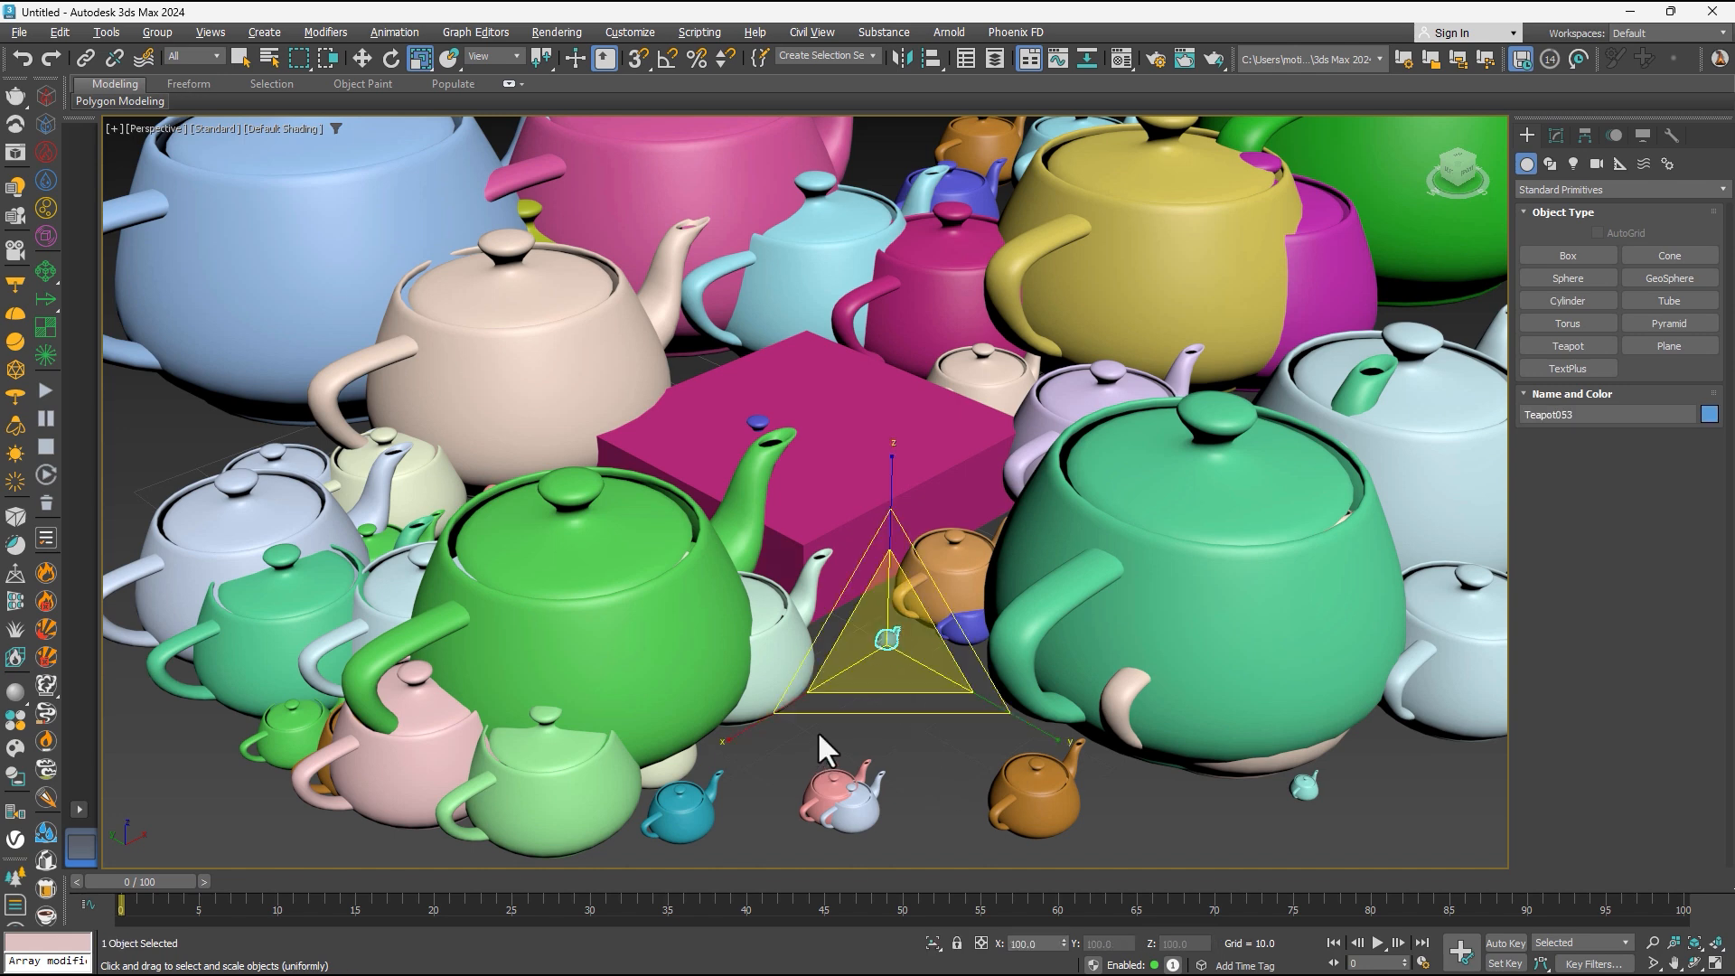
key(z)
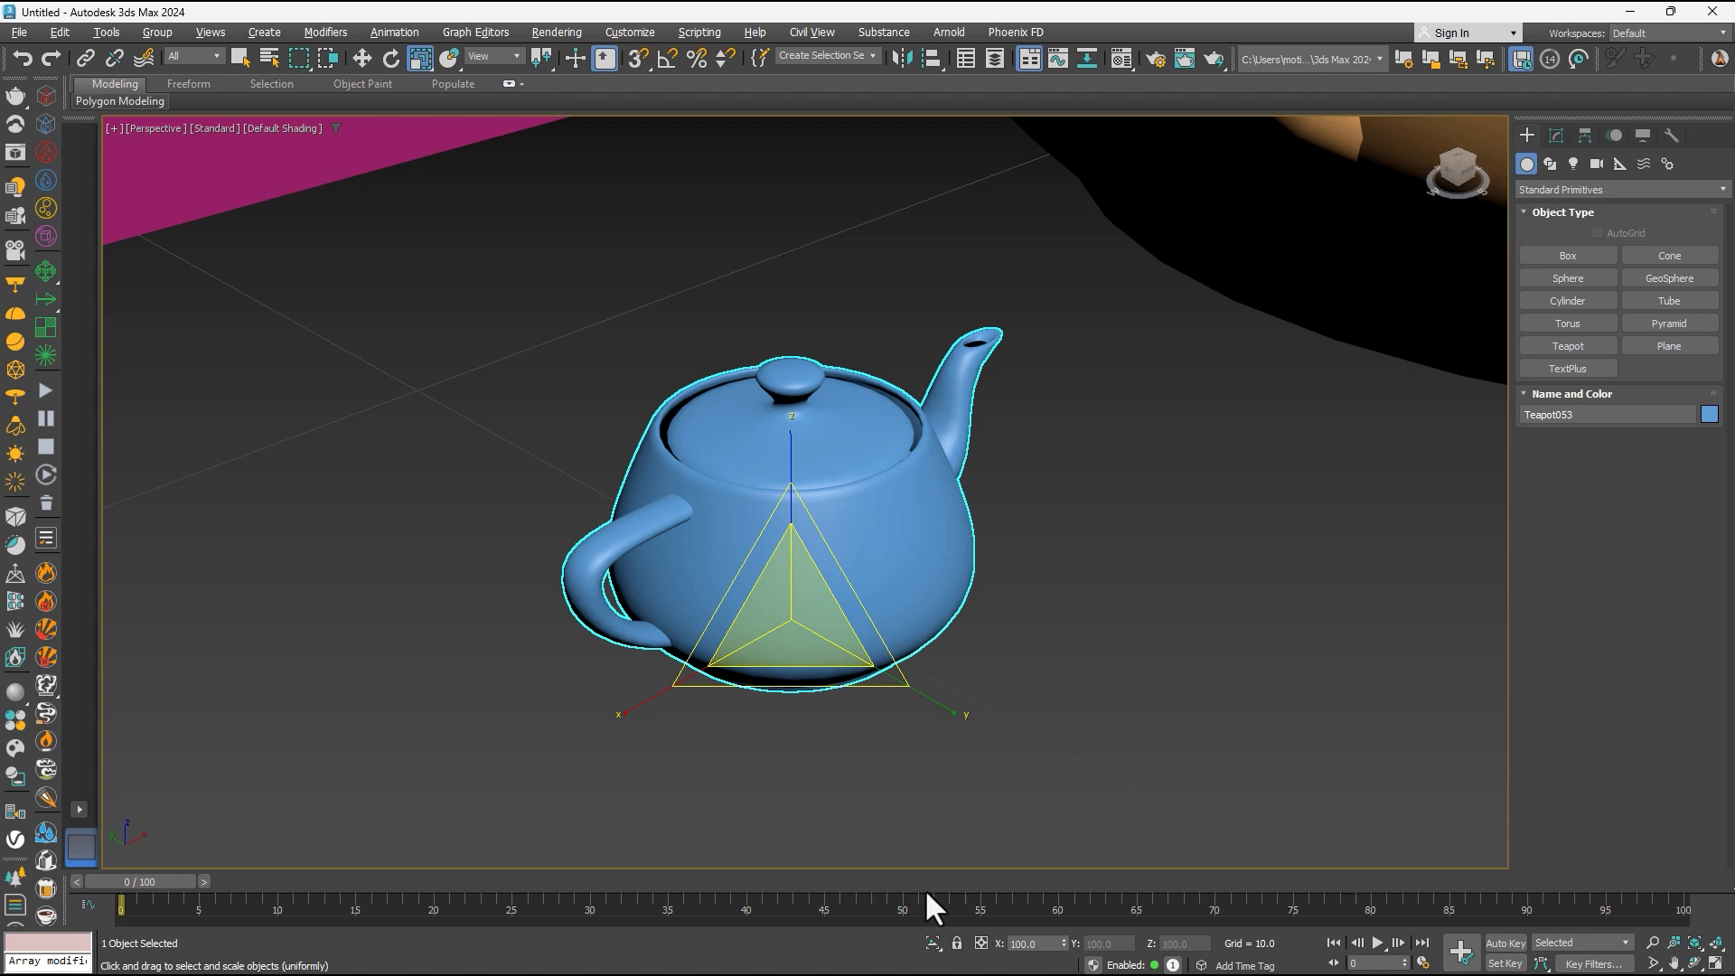
Isolate the selected blue teapot, inspect it on its own, and exit isolation.
click(932, 944)
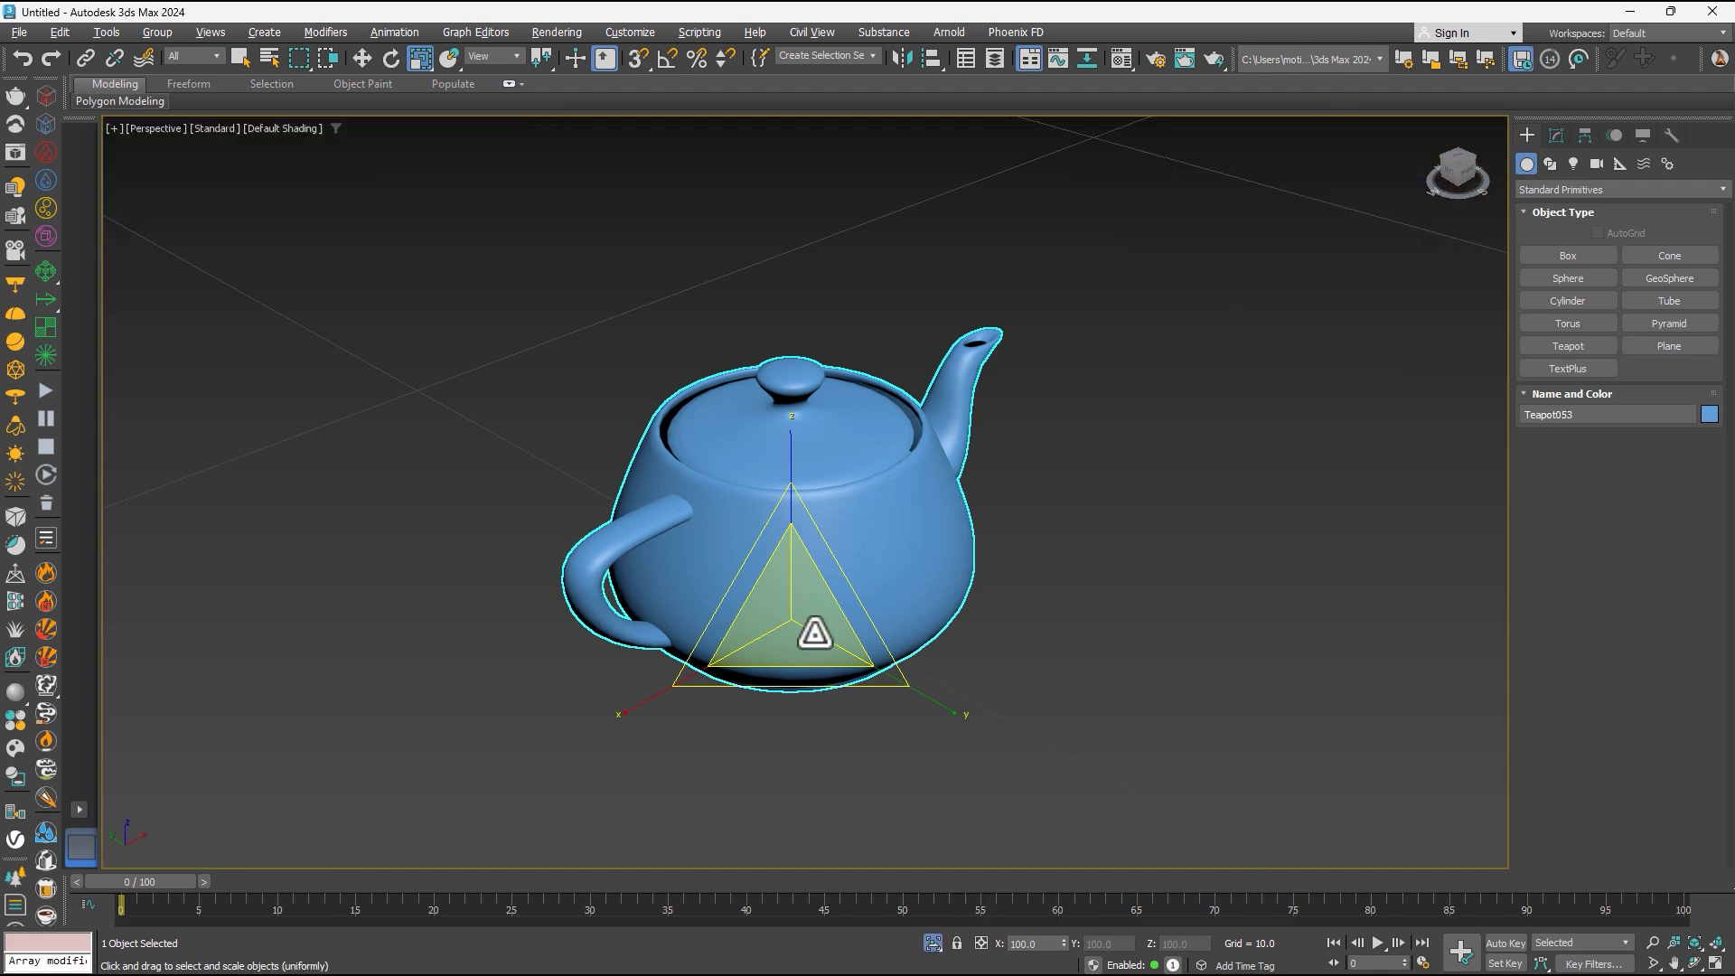
scroll(816, 624, down, 3)
scroll(818, 623, up, 8)
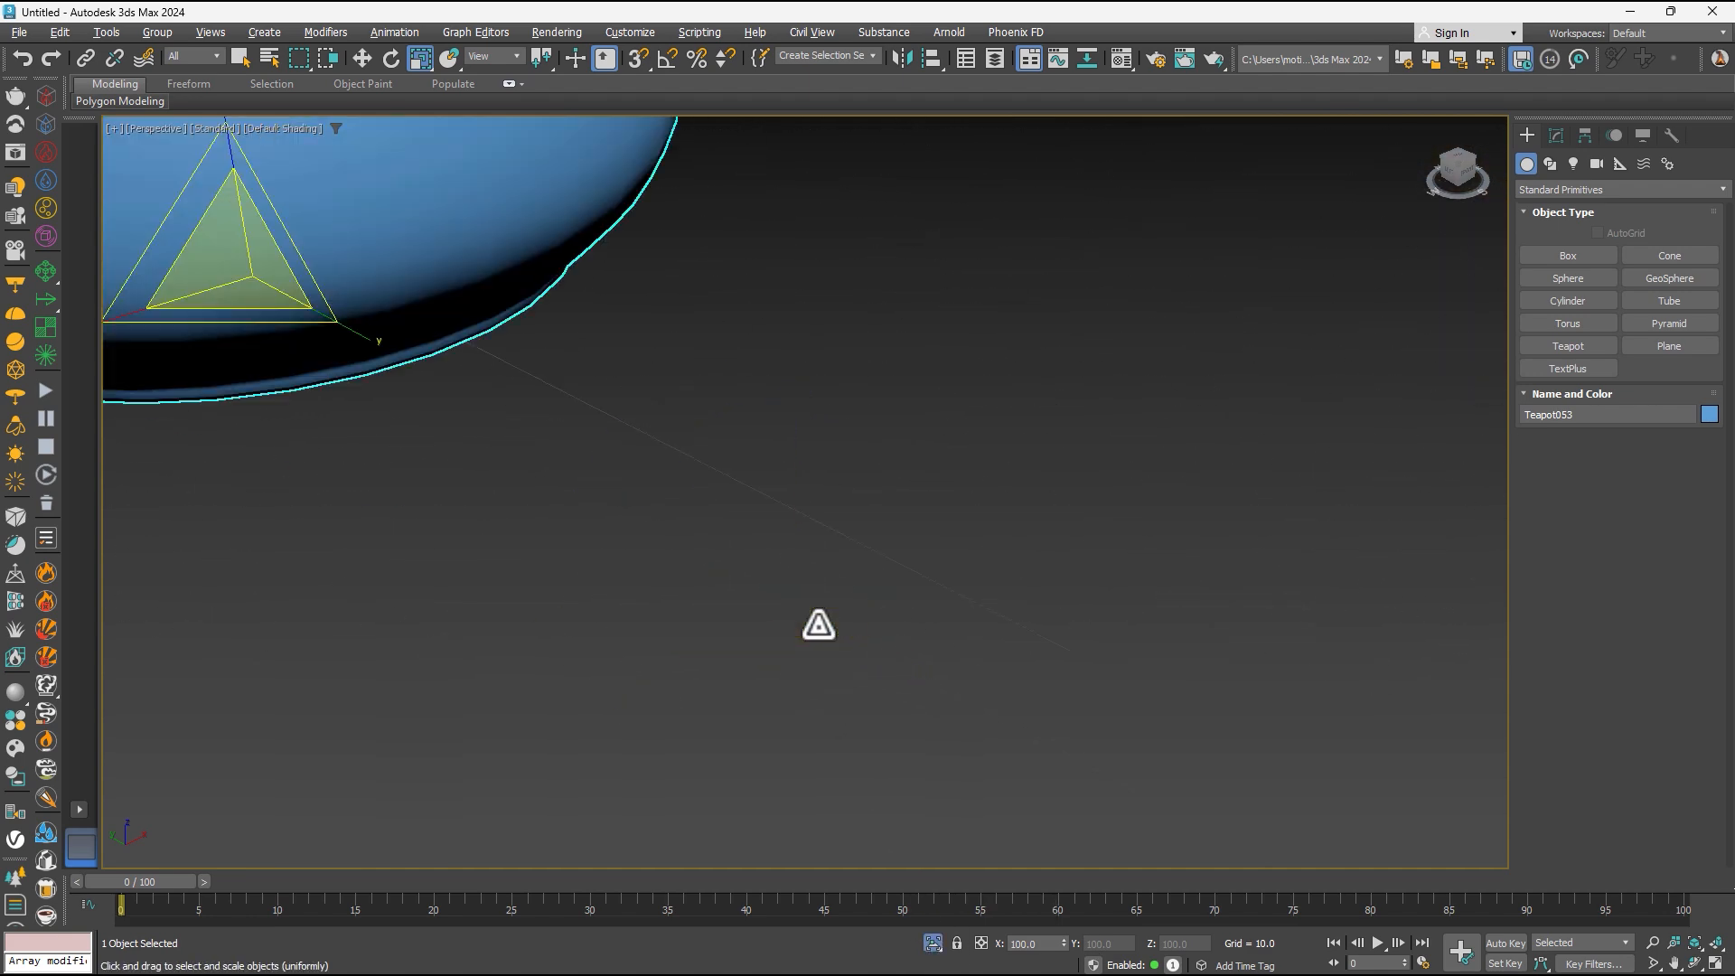
middle_drag(596, 391, 876, 524)
key(z)
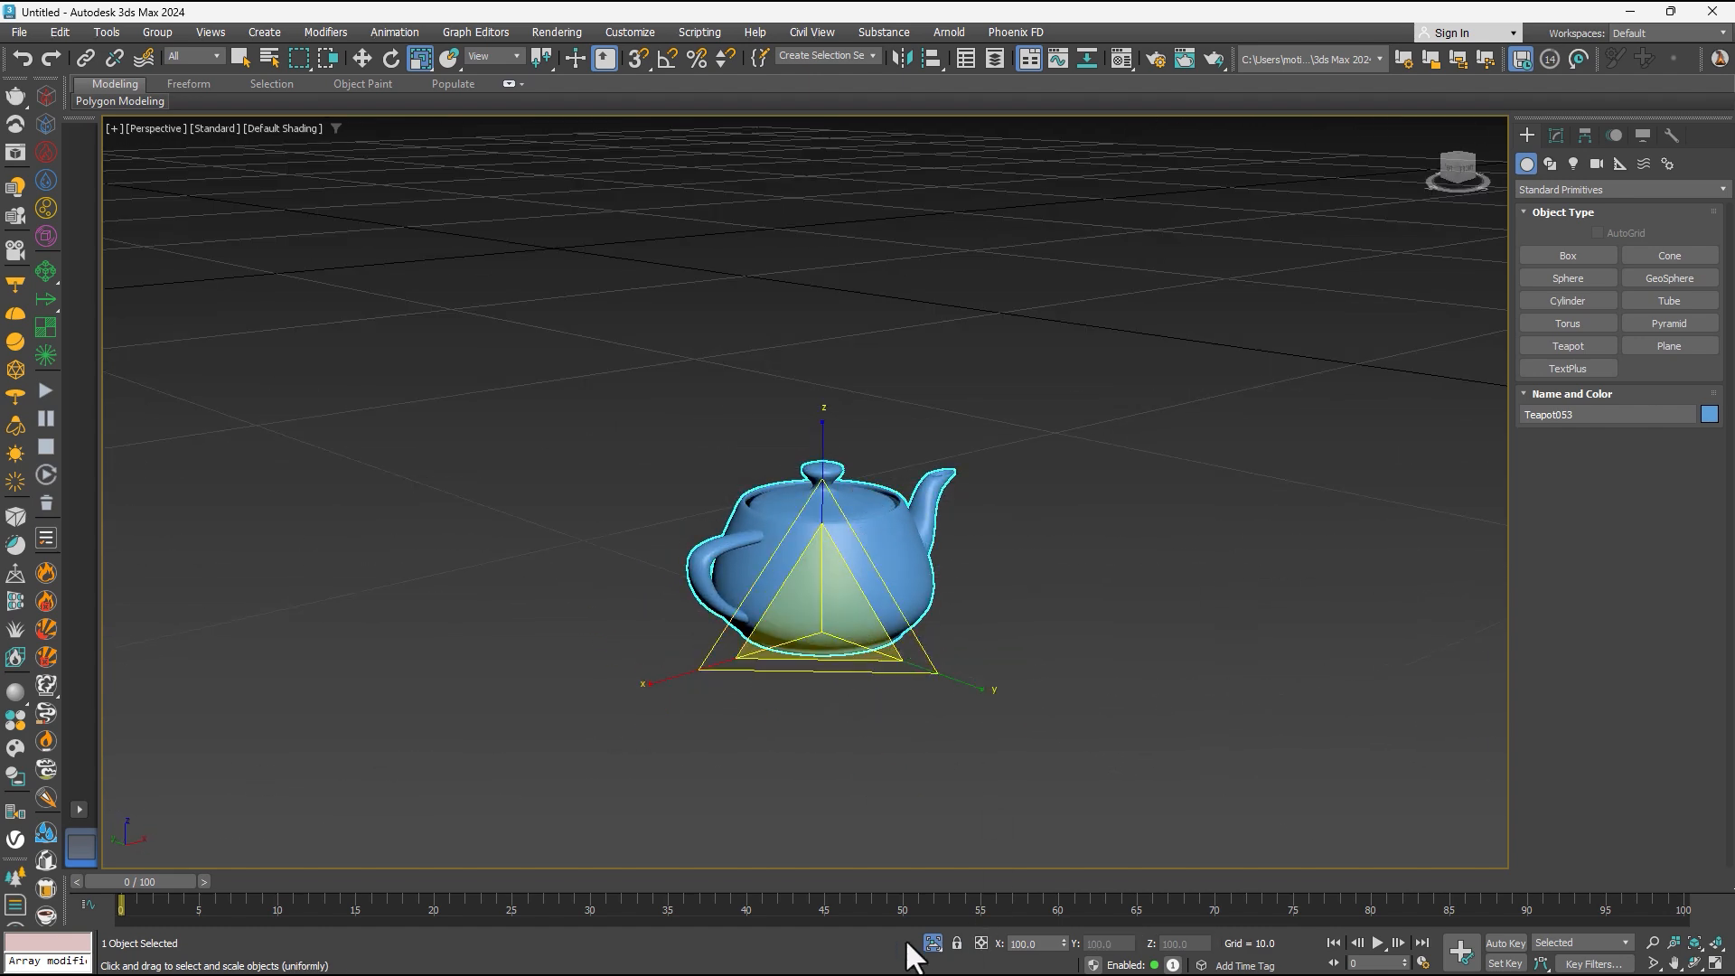
click(933, 944)
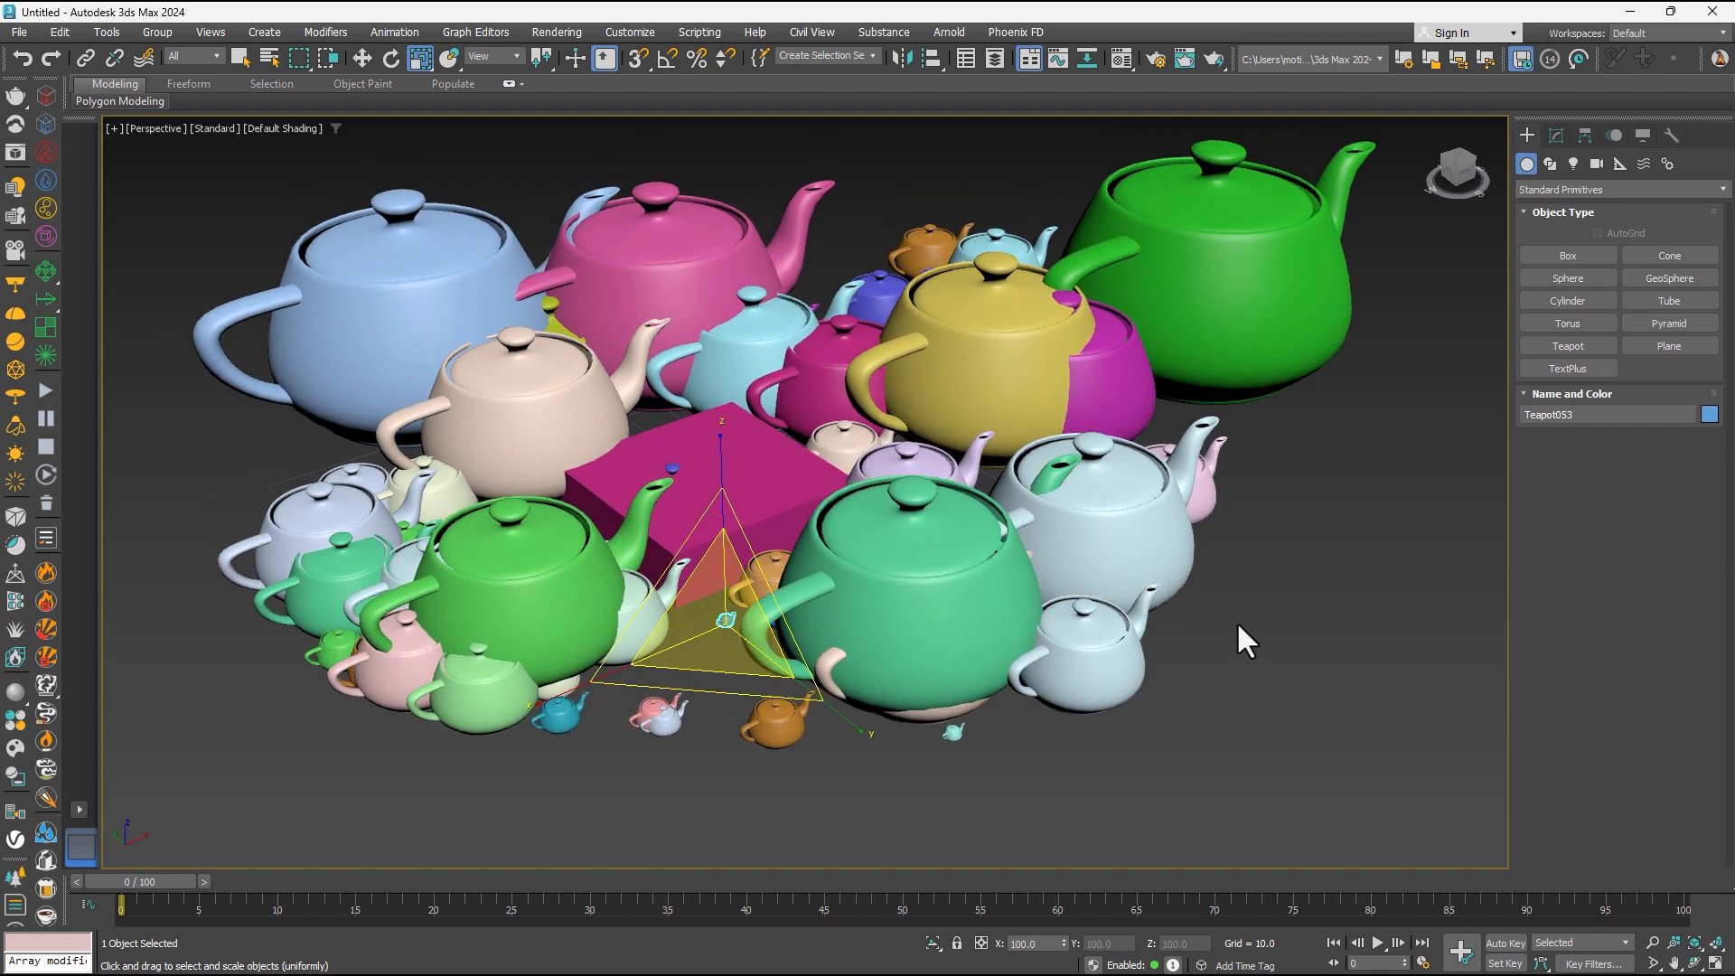
Delete every object in the scene and reset the view to the empty grid.
key(ctrl+a)
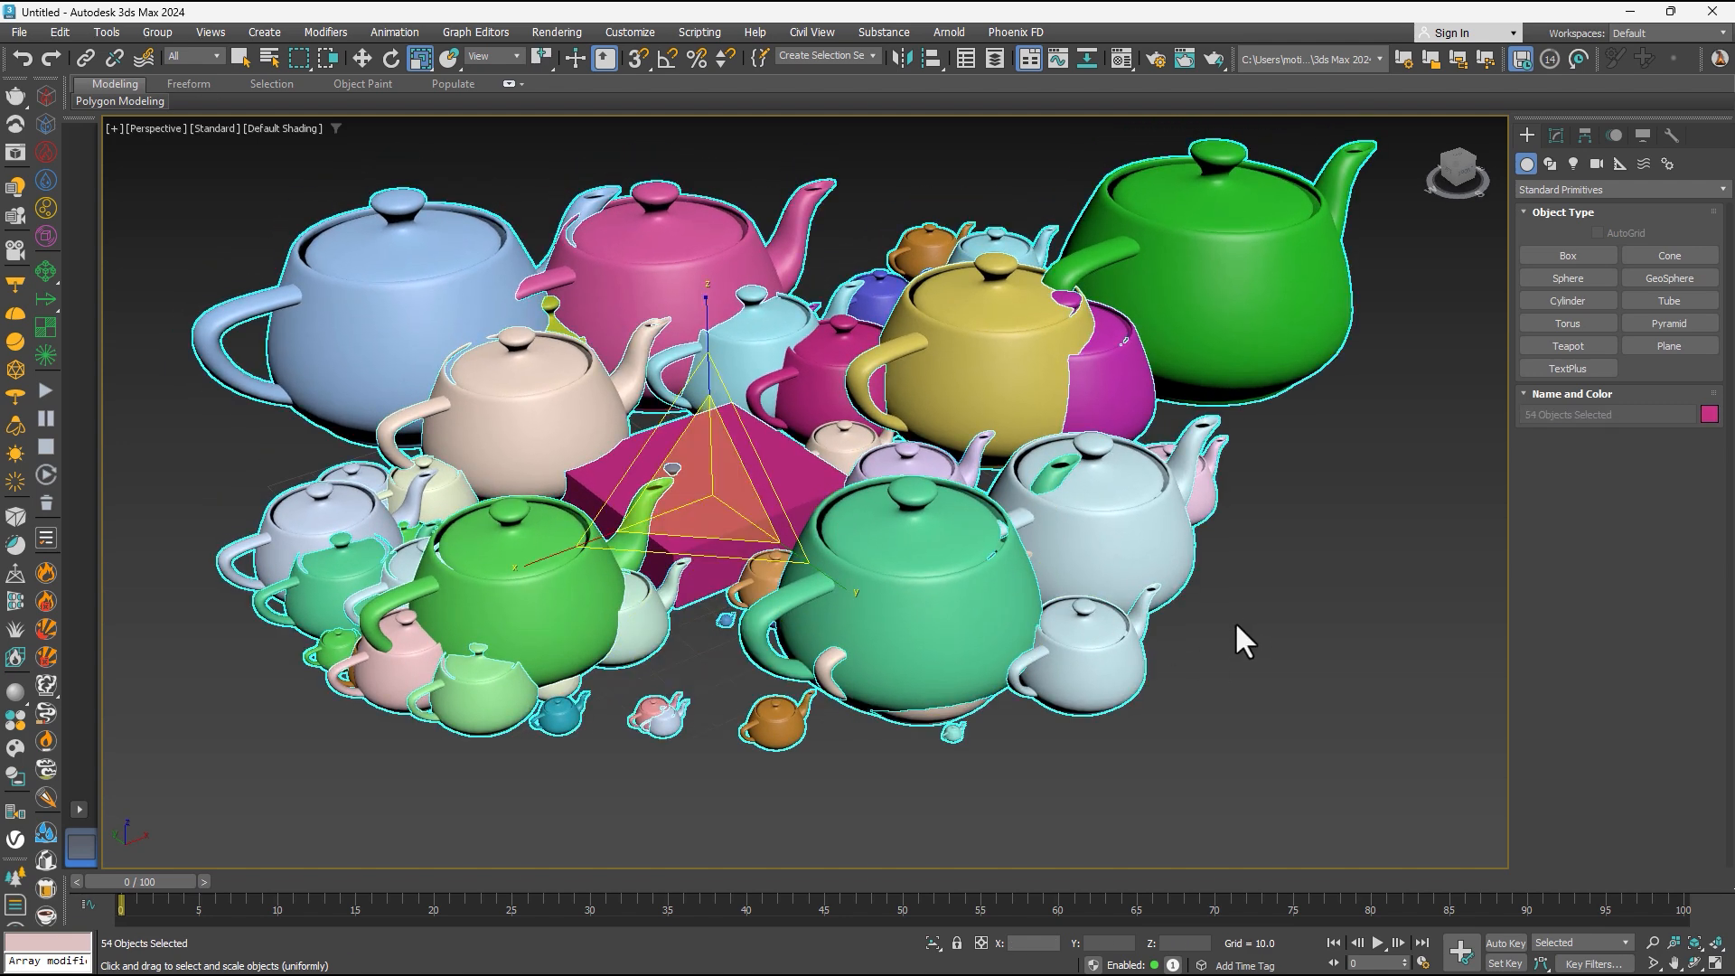
key(Delete)
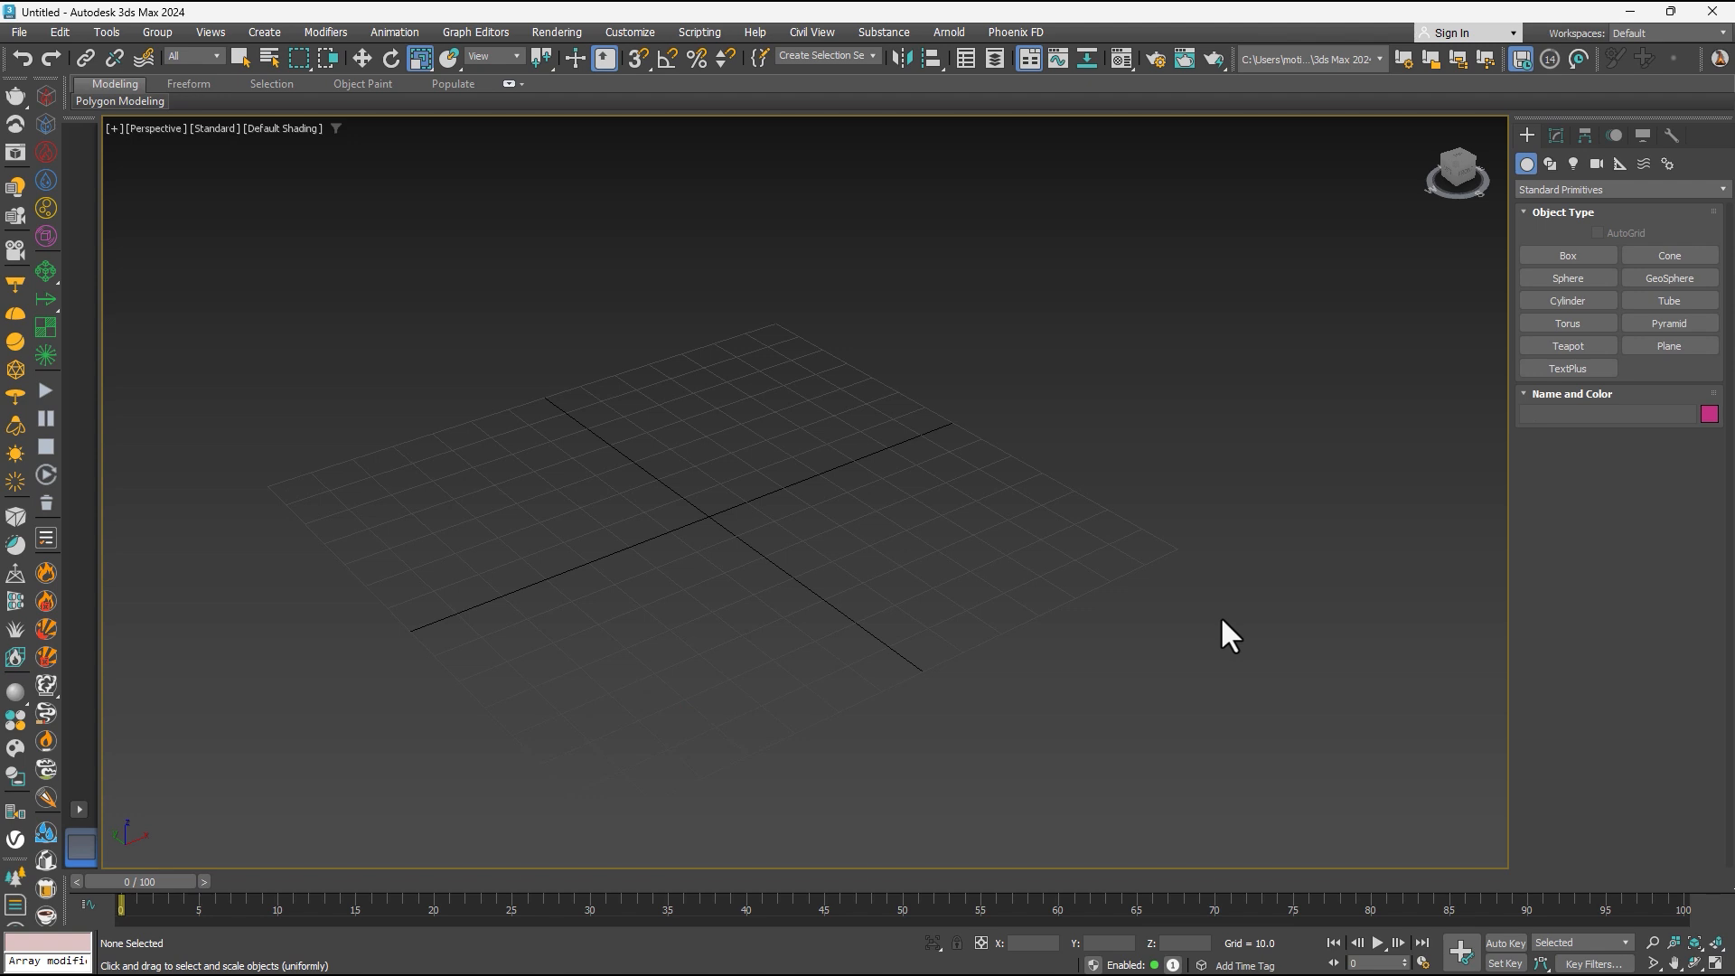
key(z)
click(1558, 339)
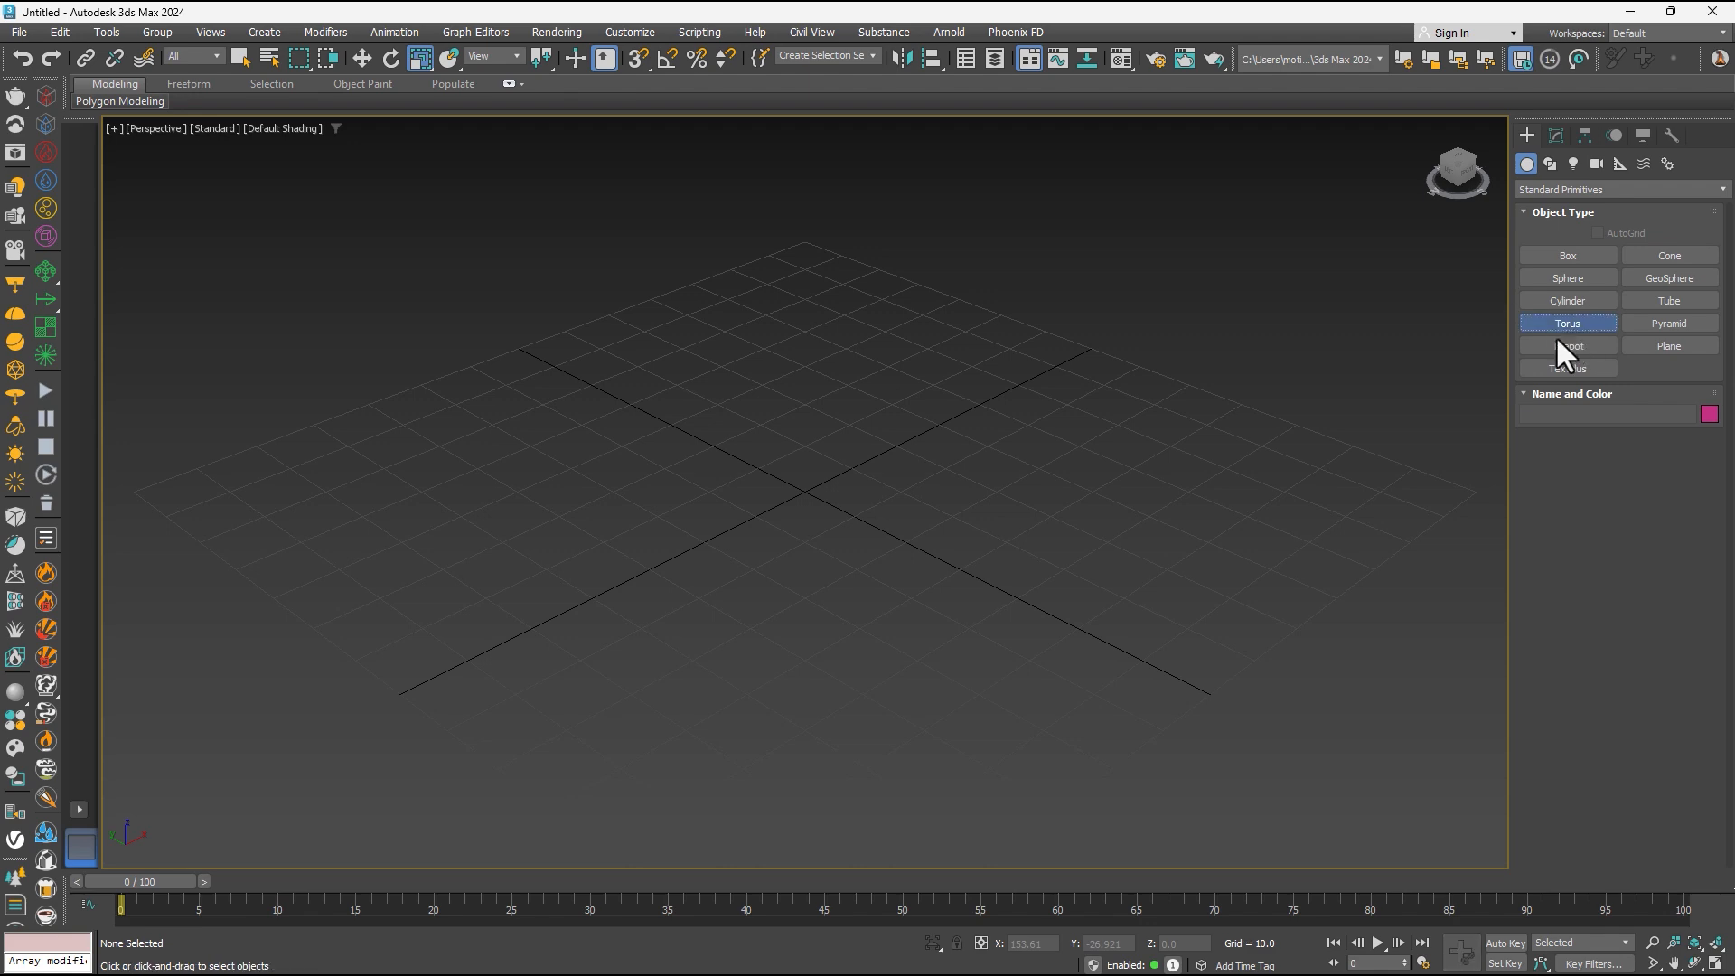
click(1568, 322)
drag(611, 532, 729, 533)
click(799, 522)
right_click(827, 522)
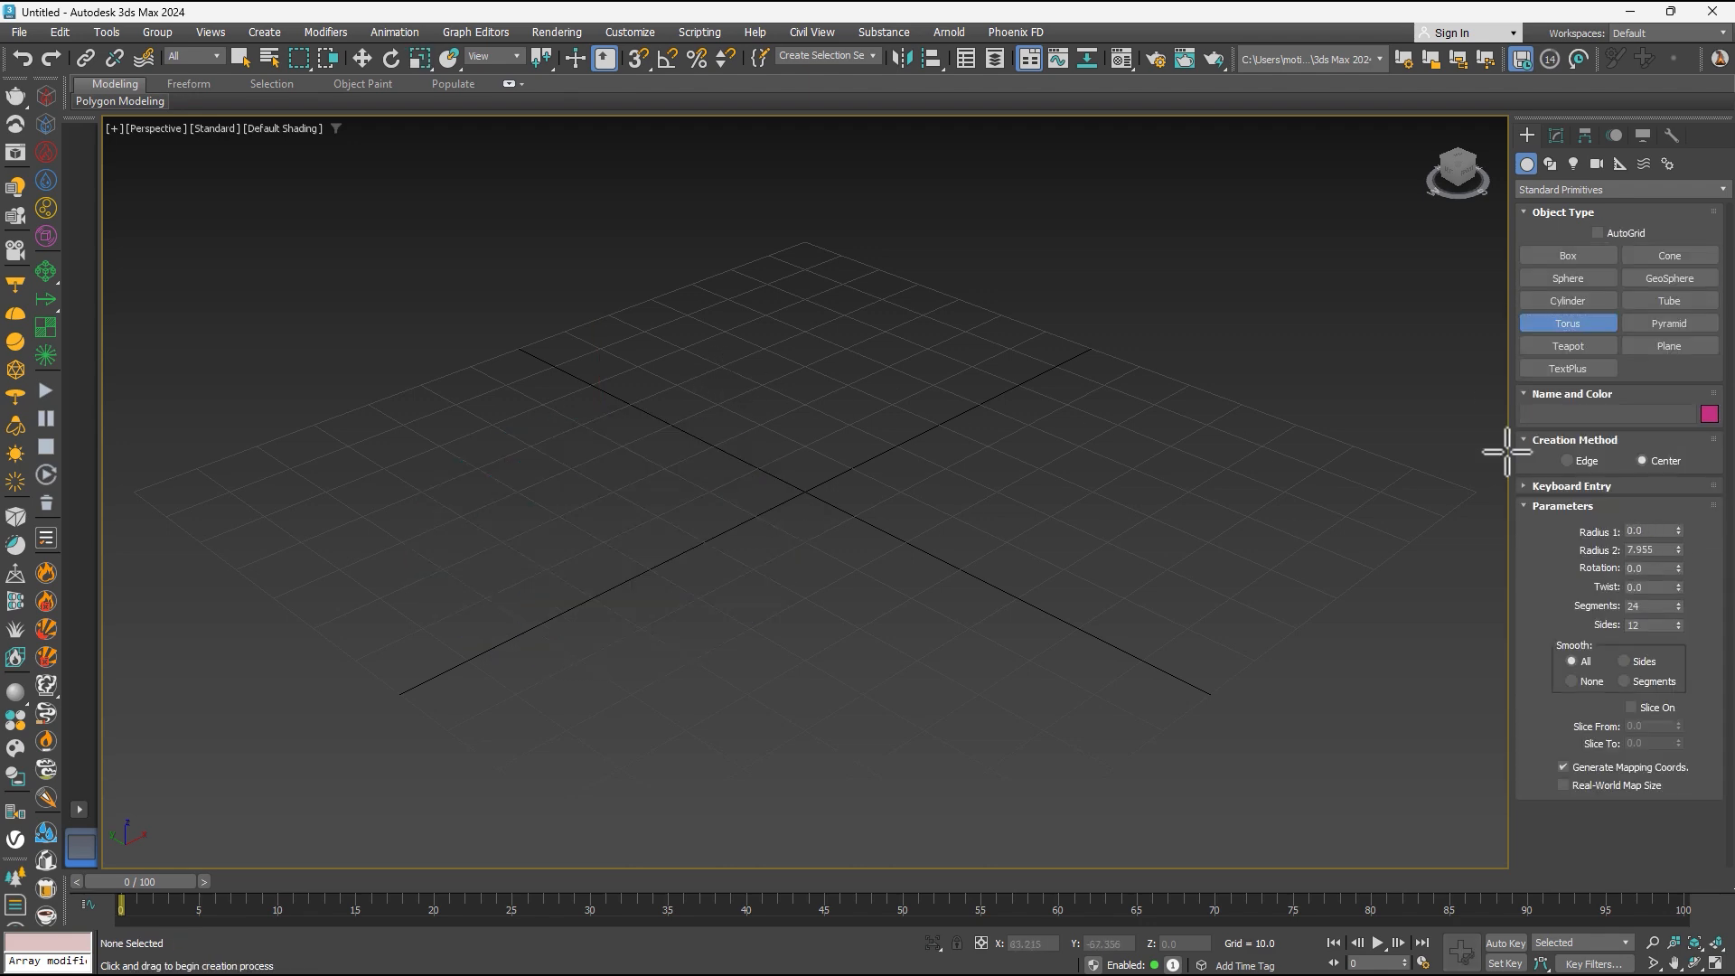
click(1551, 366)
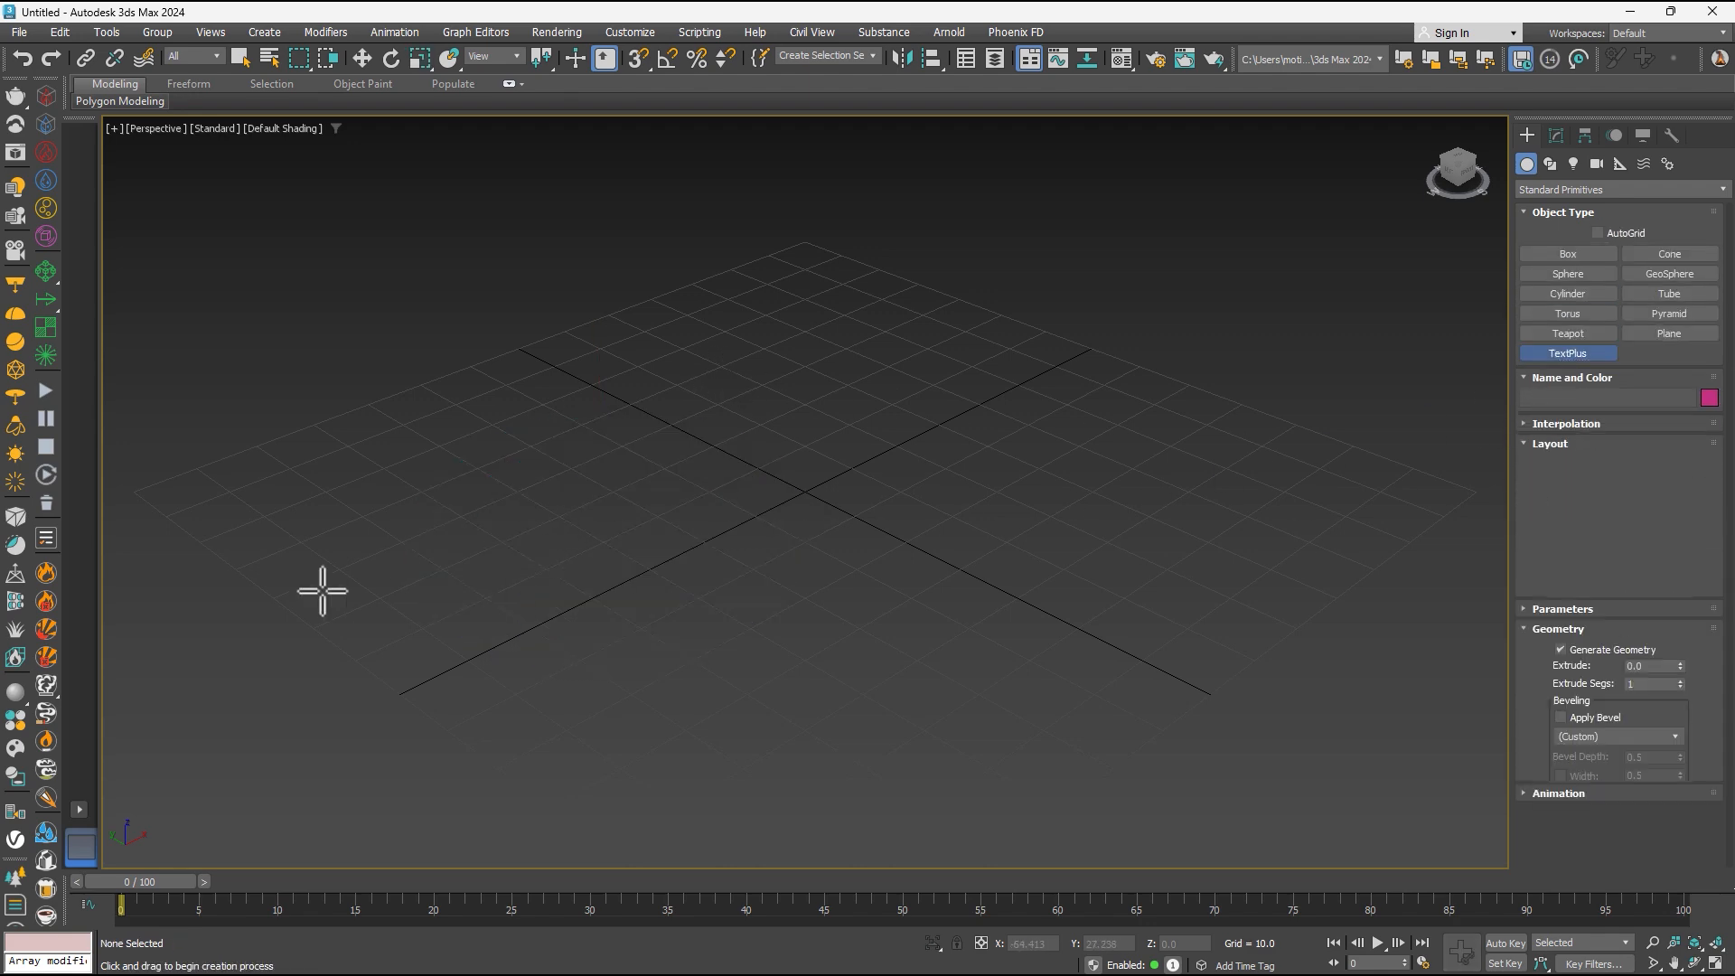
Create four teapots of different sizes spread around the grid: one in each side area, one behind and a small one in front.
click(1568, 346)
mouse_move(390, 540)
mouse_down()
mouse_move(415, 566)
mouse_move(465, 550)
mouse_up()
drag(879, 346, 990, 357)
drag(1058, 558, 1184, 565)
drag(776, 633, 728, 709)
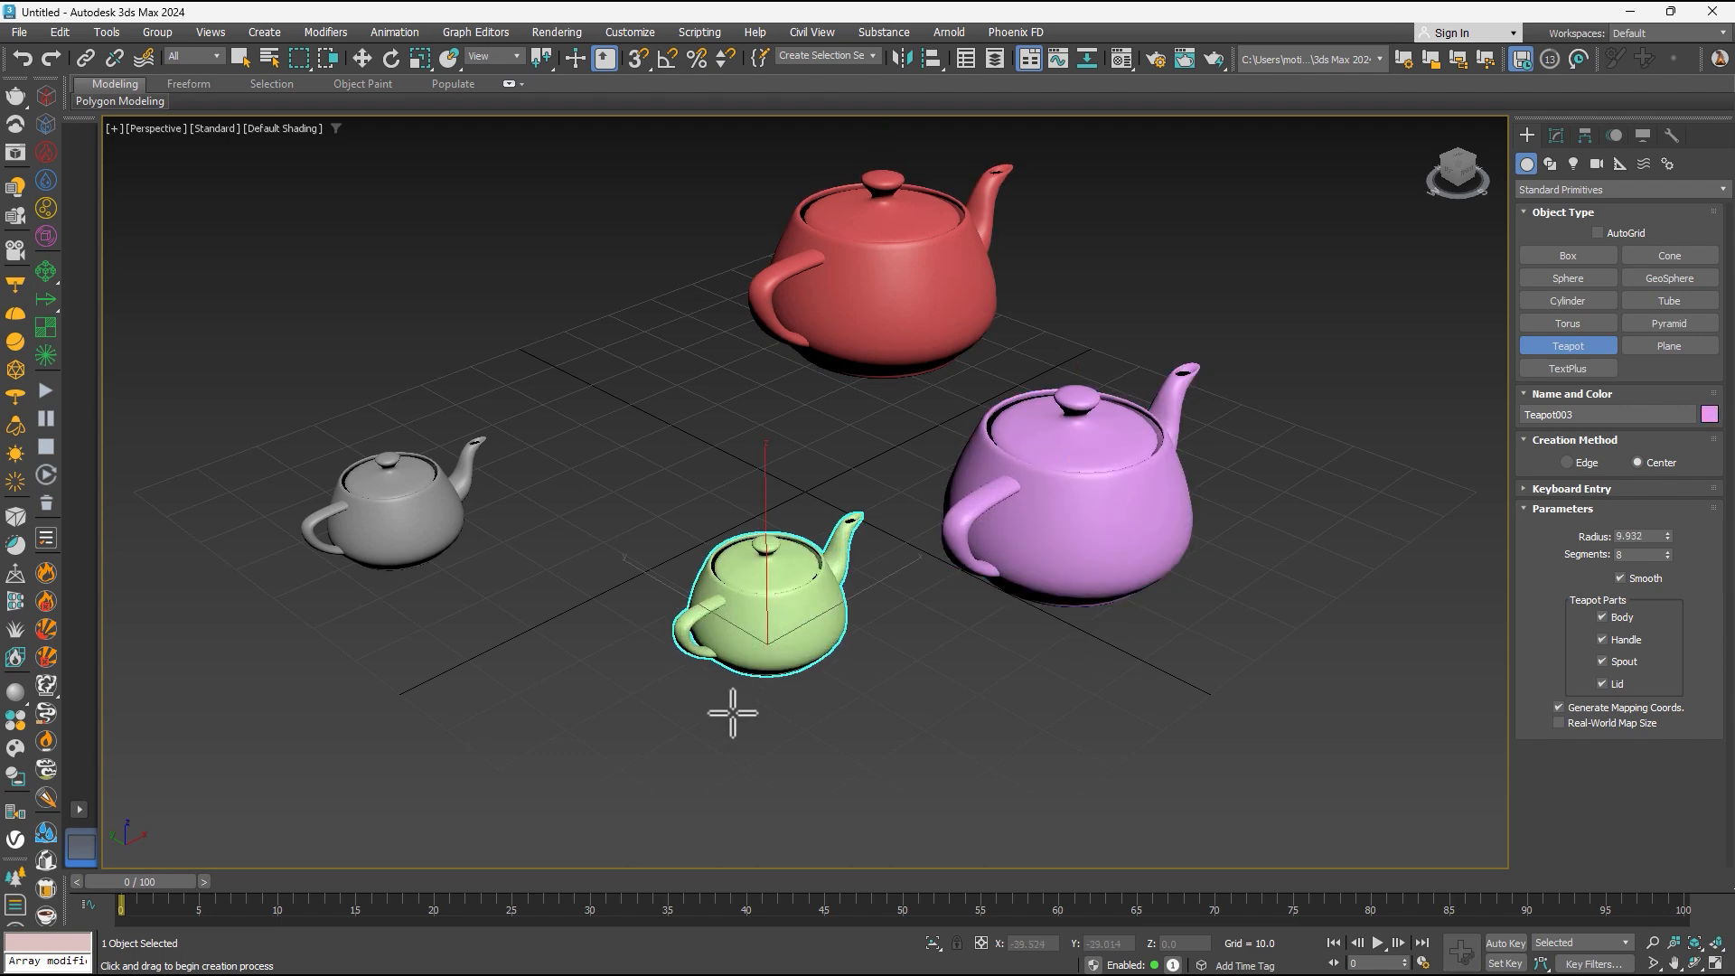
Select all four teapots and rotate them together around the vertical axis about their shared centre.
key(r)
right_click(573, 476)
click(600, 472)
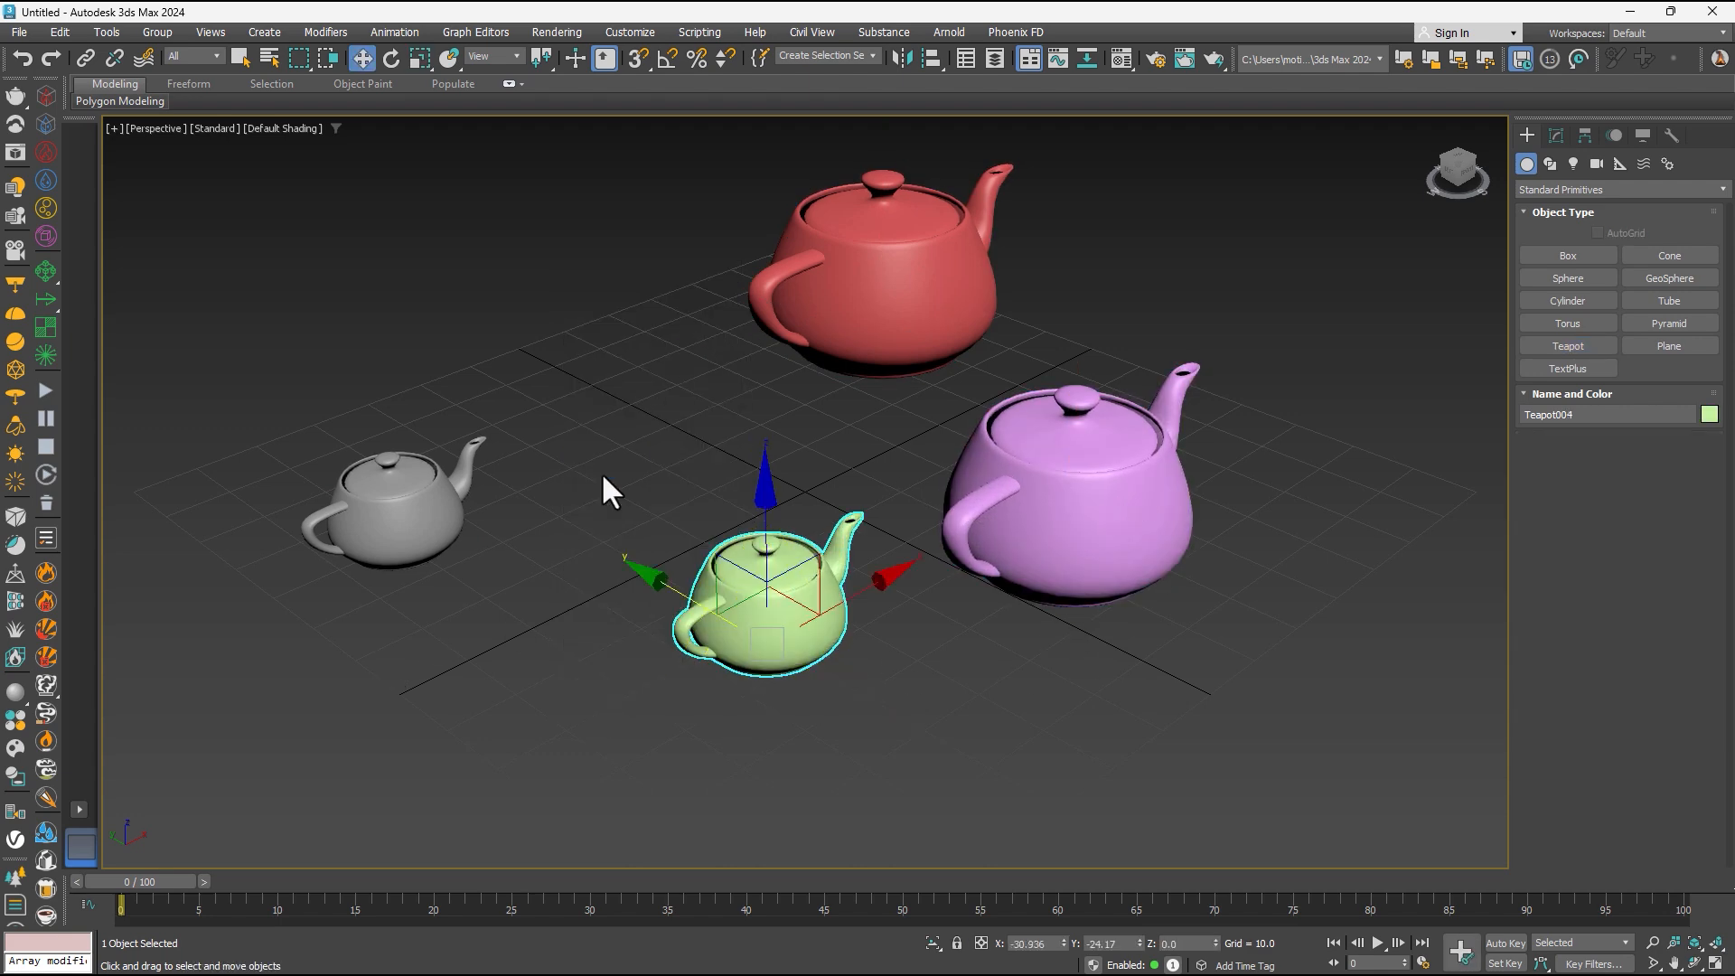
right_click(620, 447)
click(645, 463)
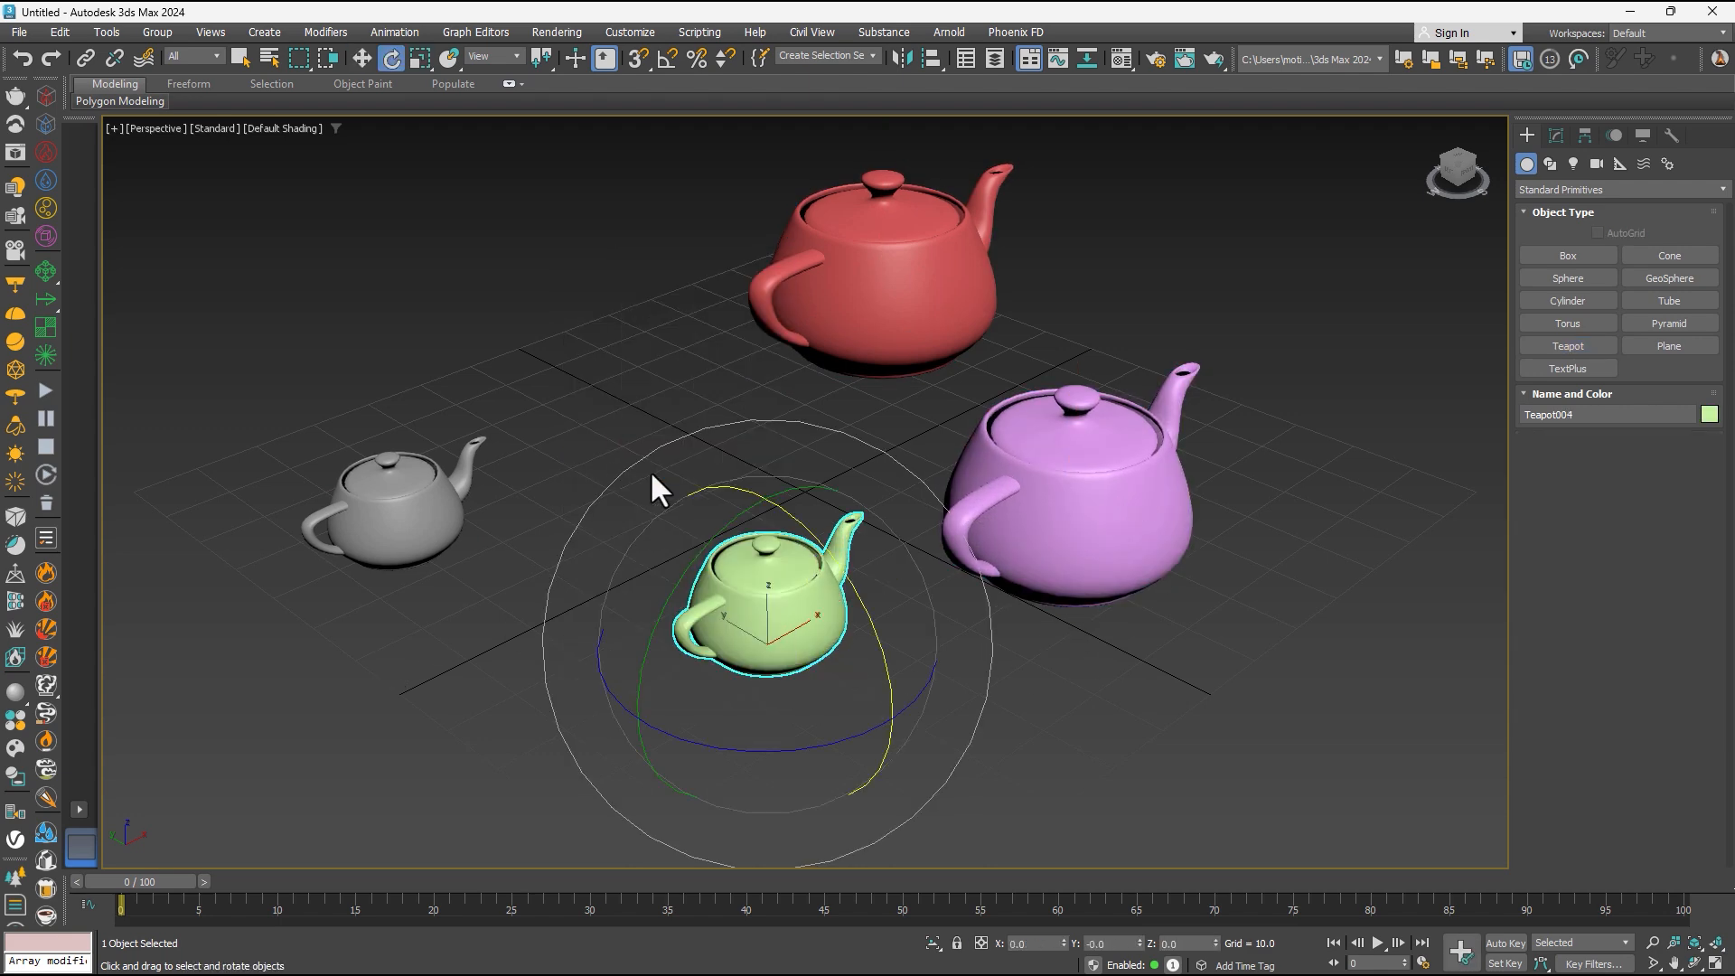
key(ctrl+a)
drag(775, 530, 722, 557)
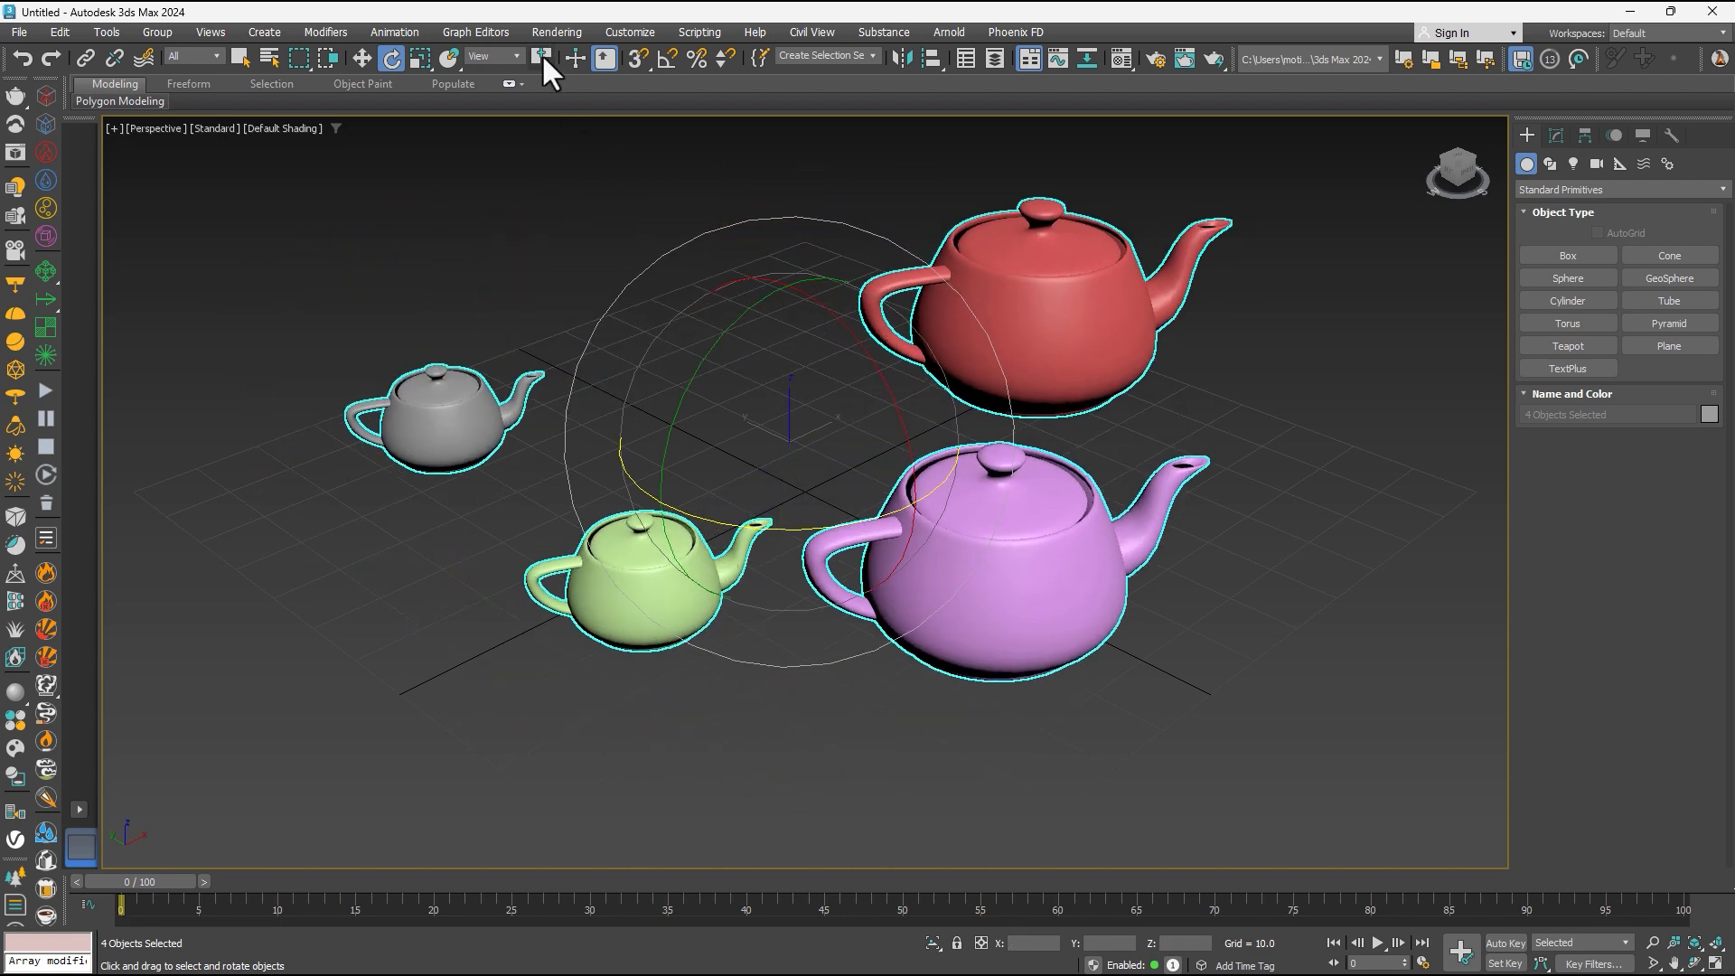
Rotate the selected teapots about their individual pivots with Use Pivot Point Center, and again as a group about their shared selection centre.
drag(541, 53, 548, 85)
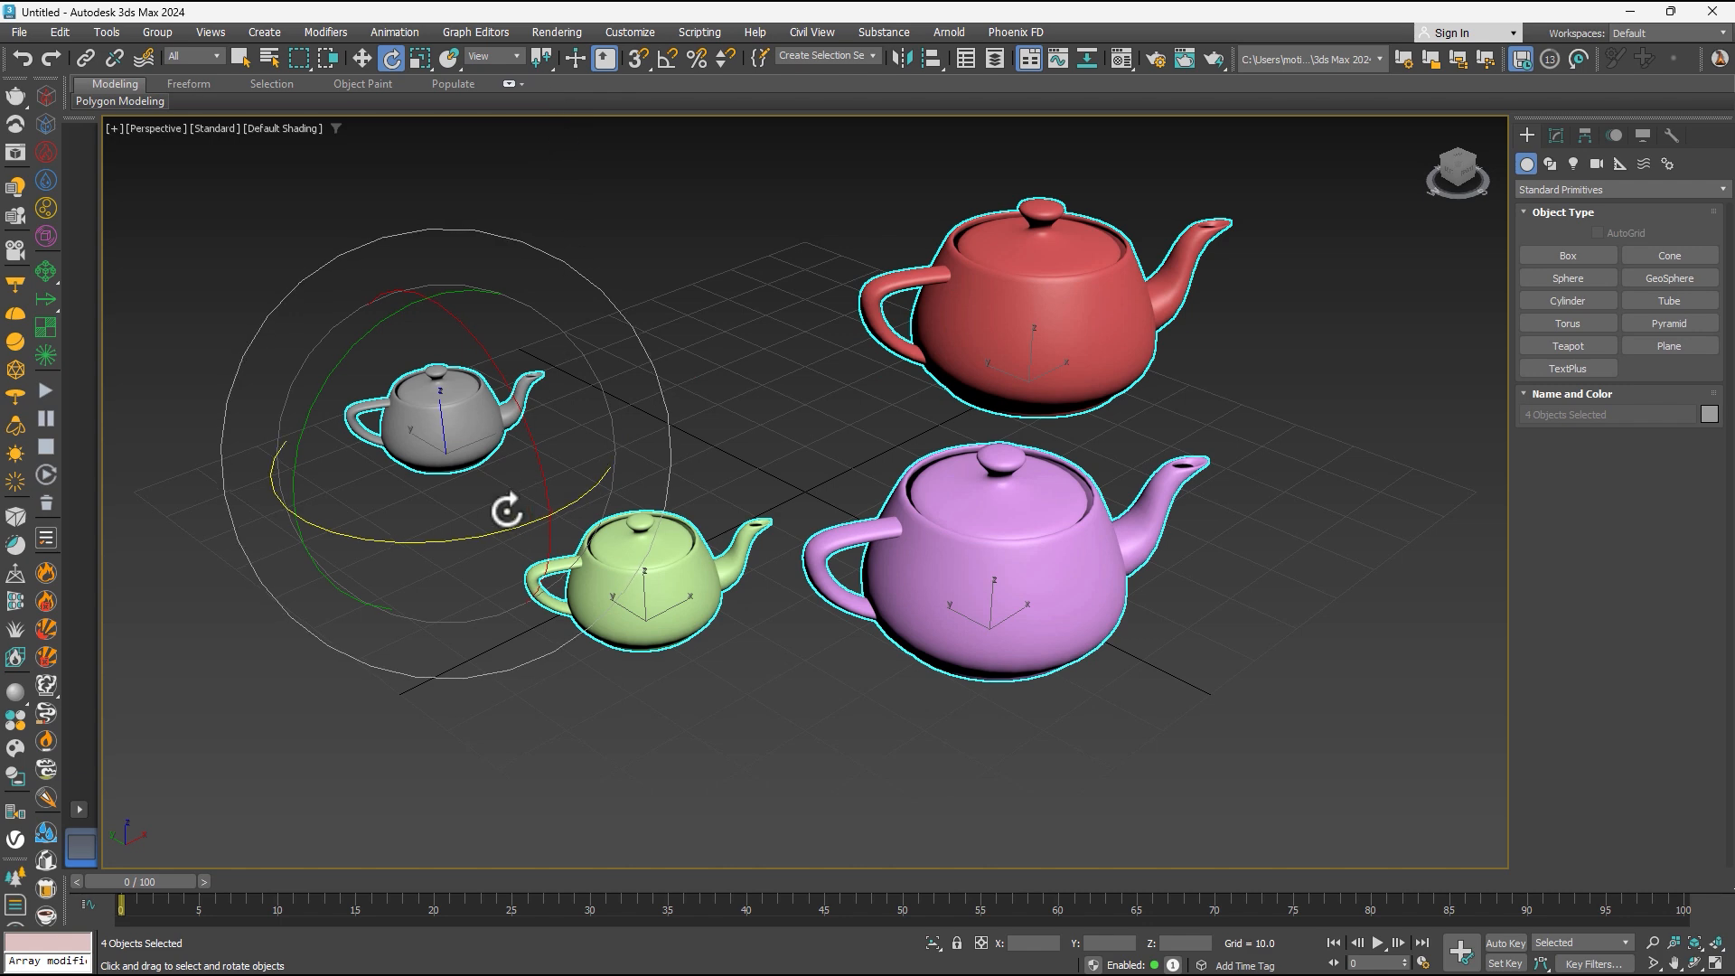
drag(468, 537, 778, 488)
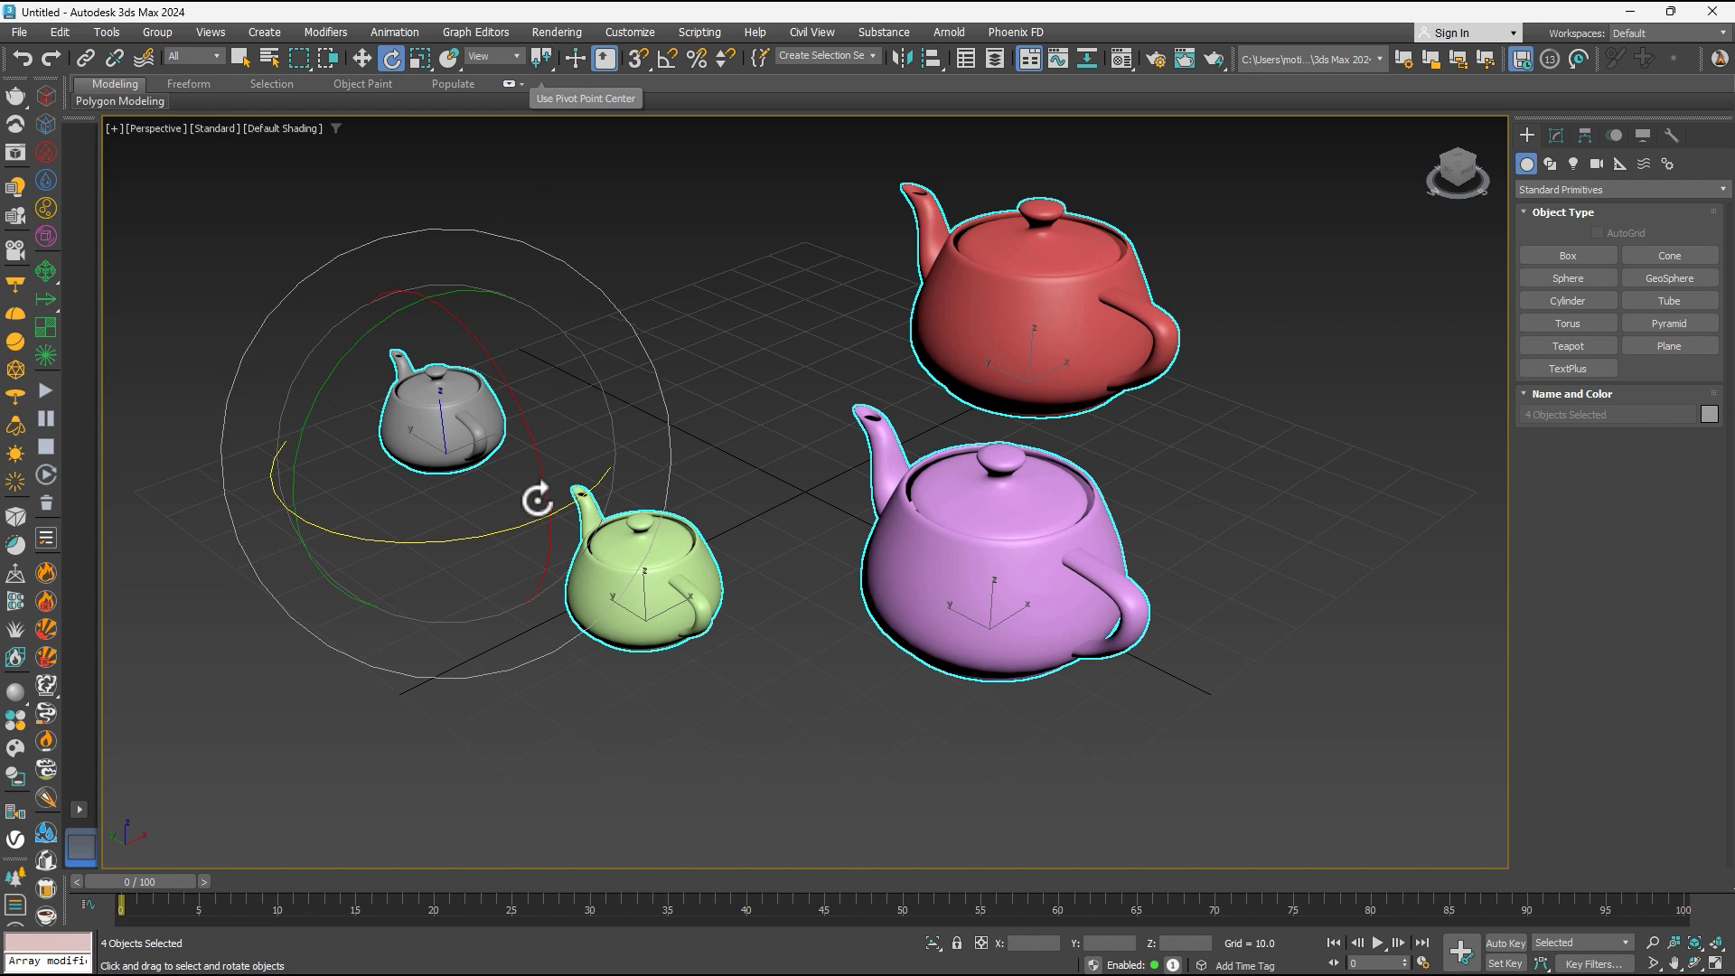
drag(466, 537, 524, 493)
drag(539, 58, 545, 88)
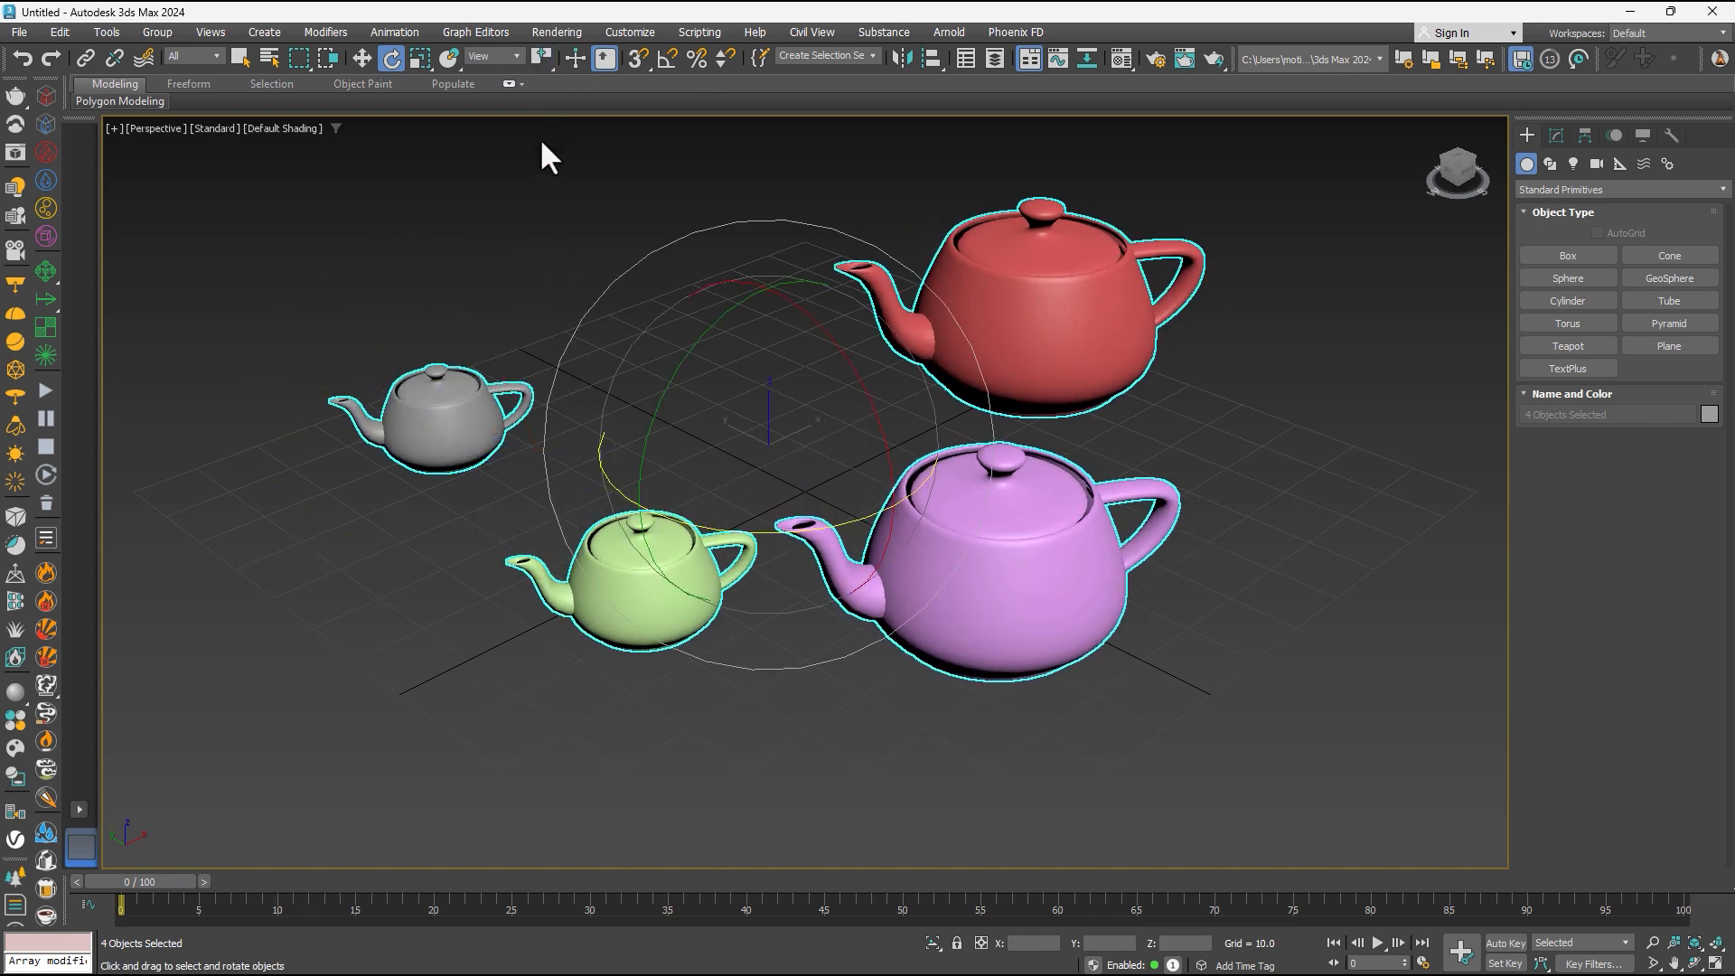
drag(720, 532, 583, 543)
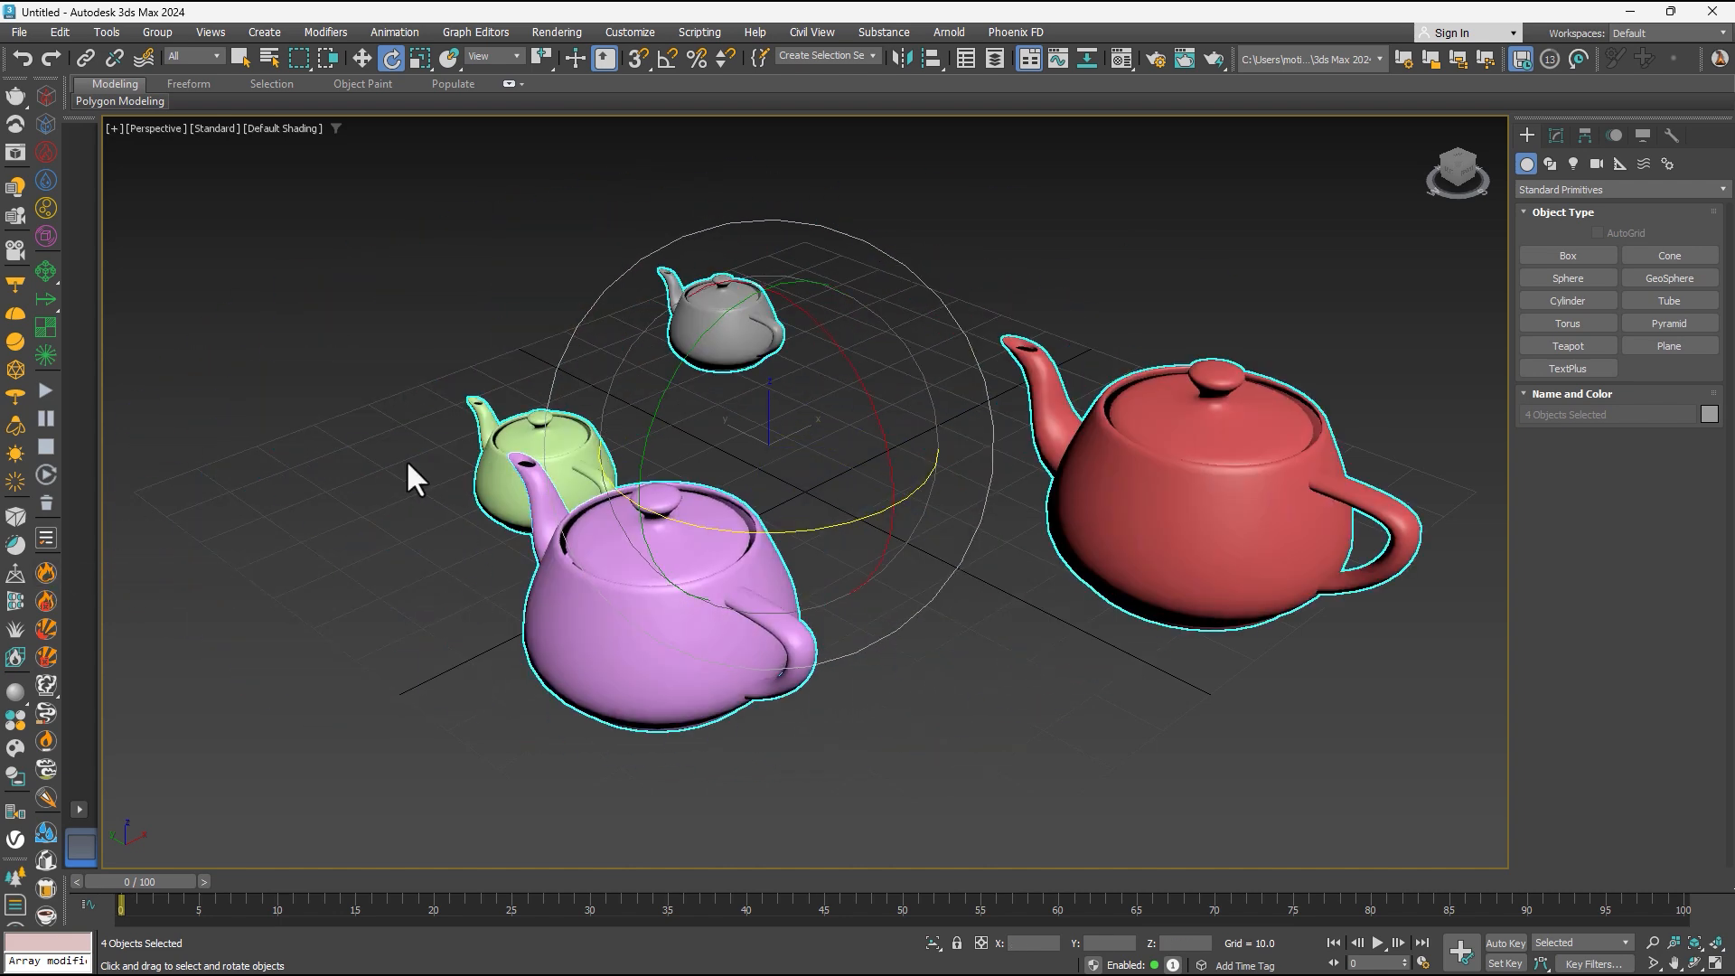
Delete all the teapots and activate the Move tool.
key(Delete)
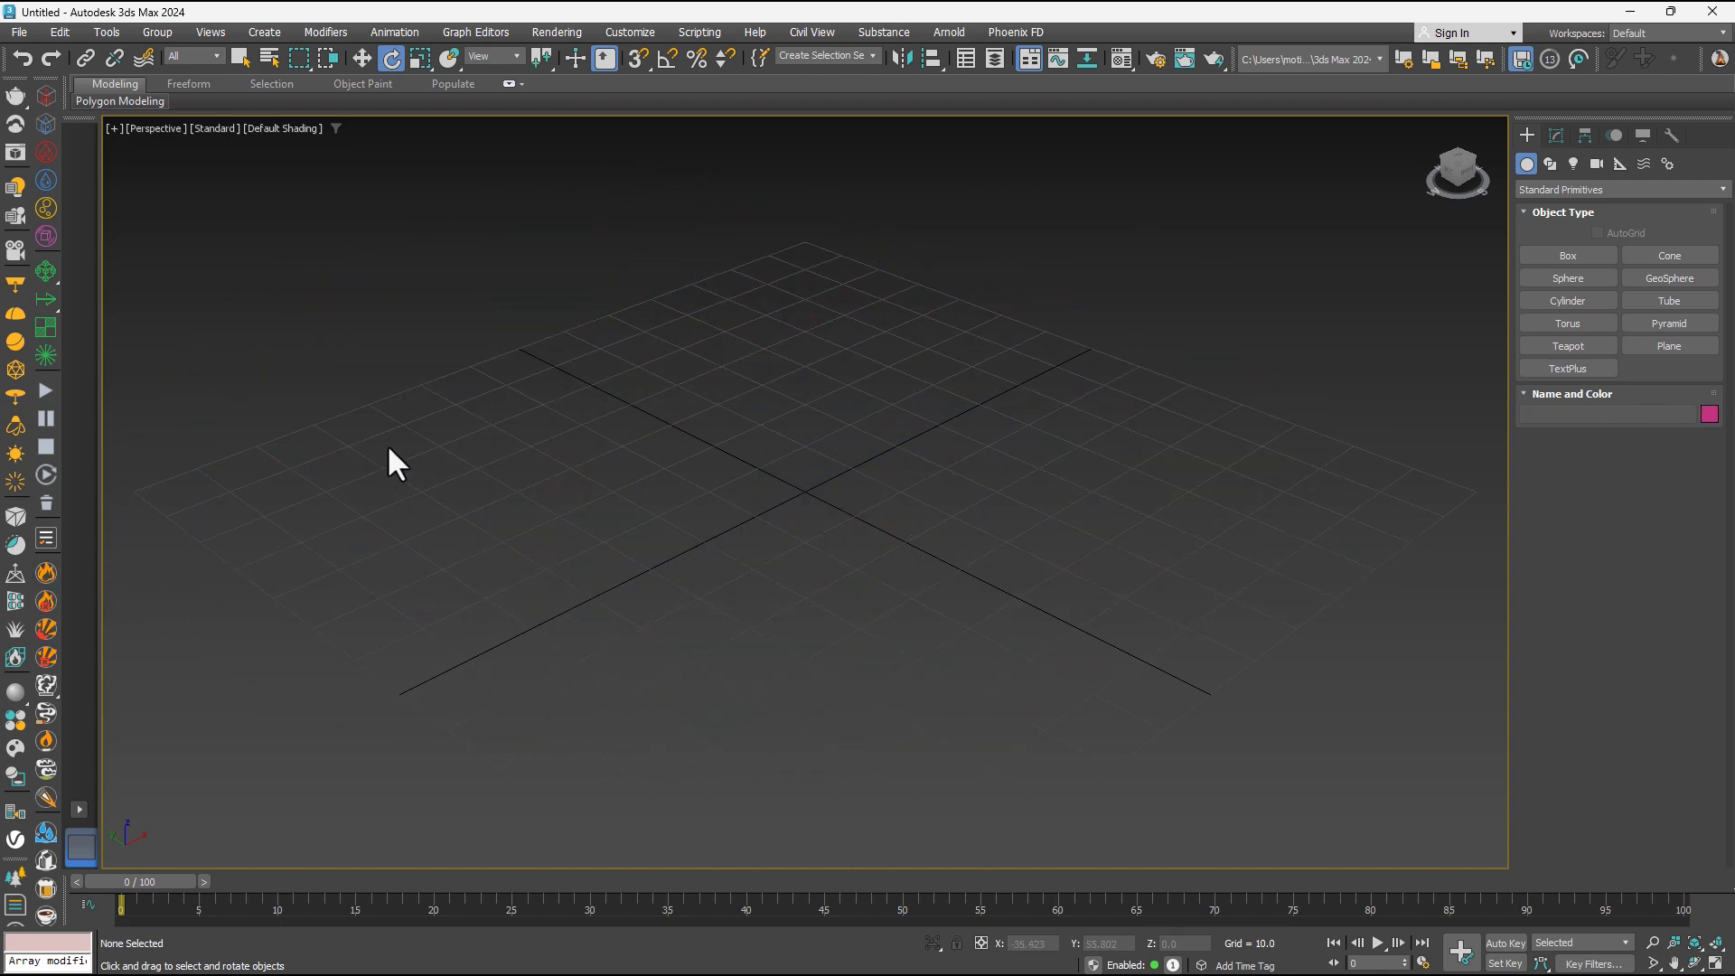
right_click(583, 430)
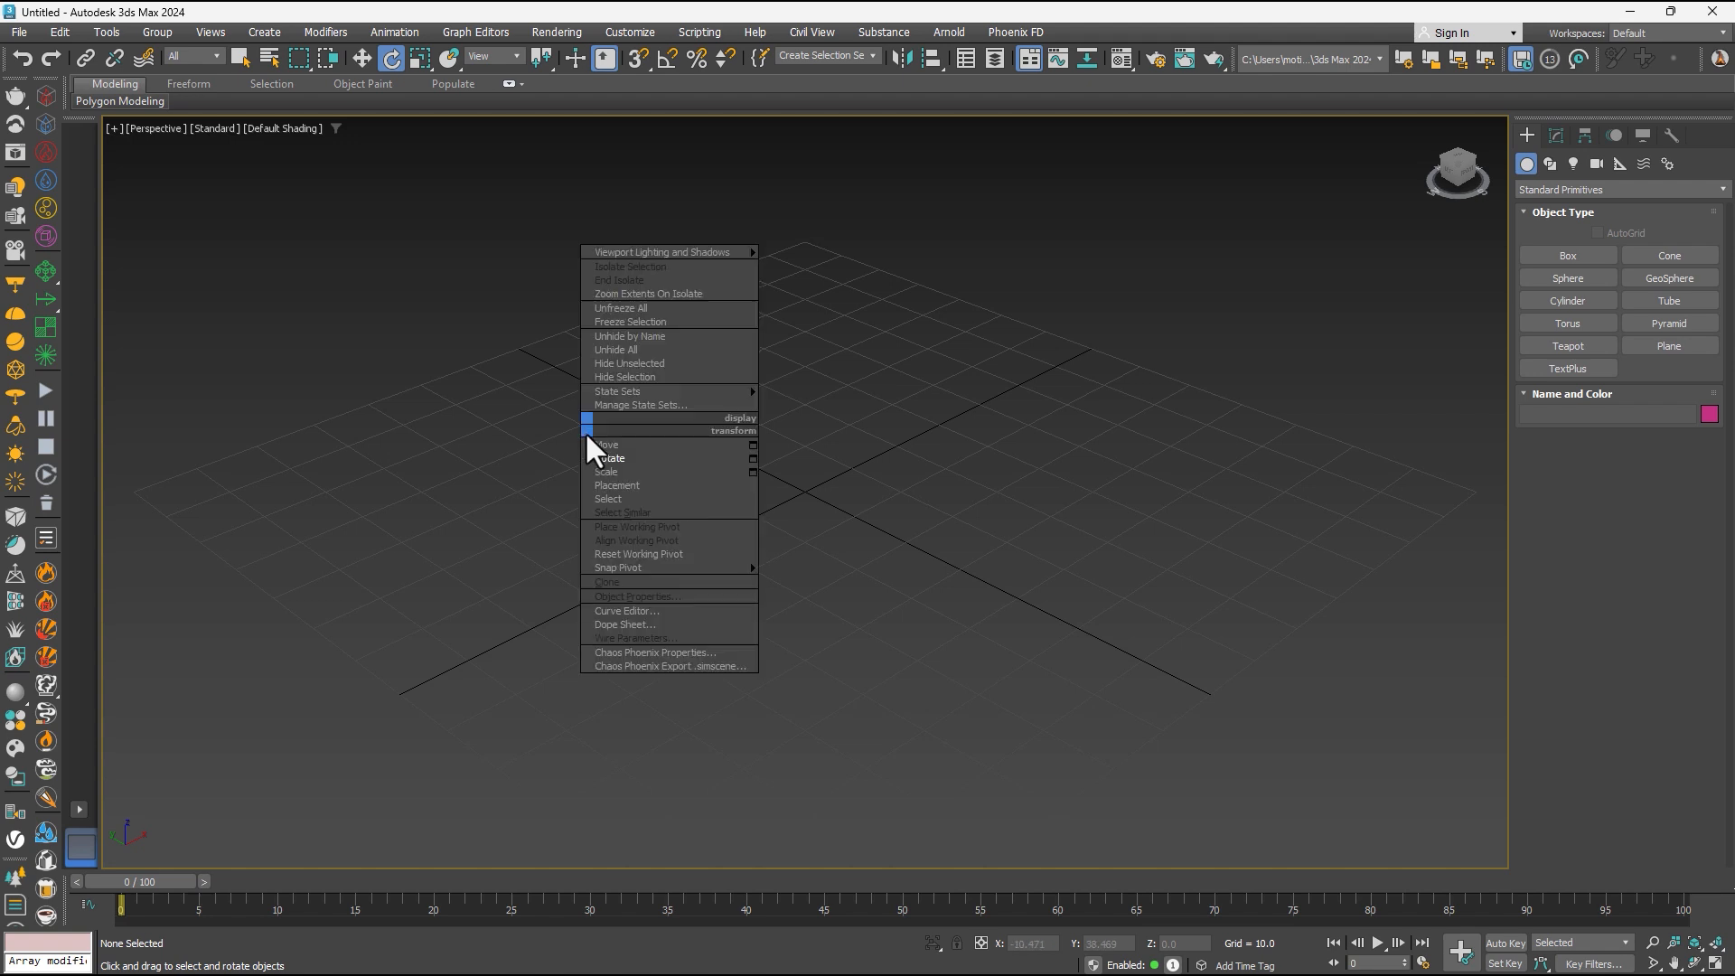
click(615, 442)
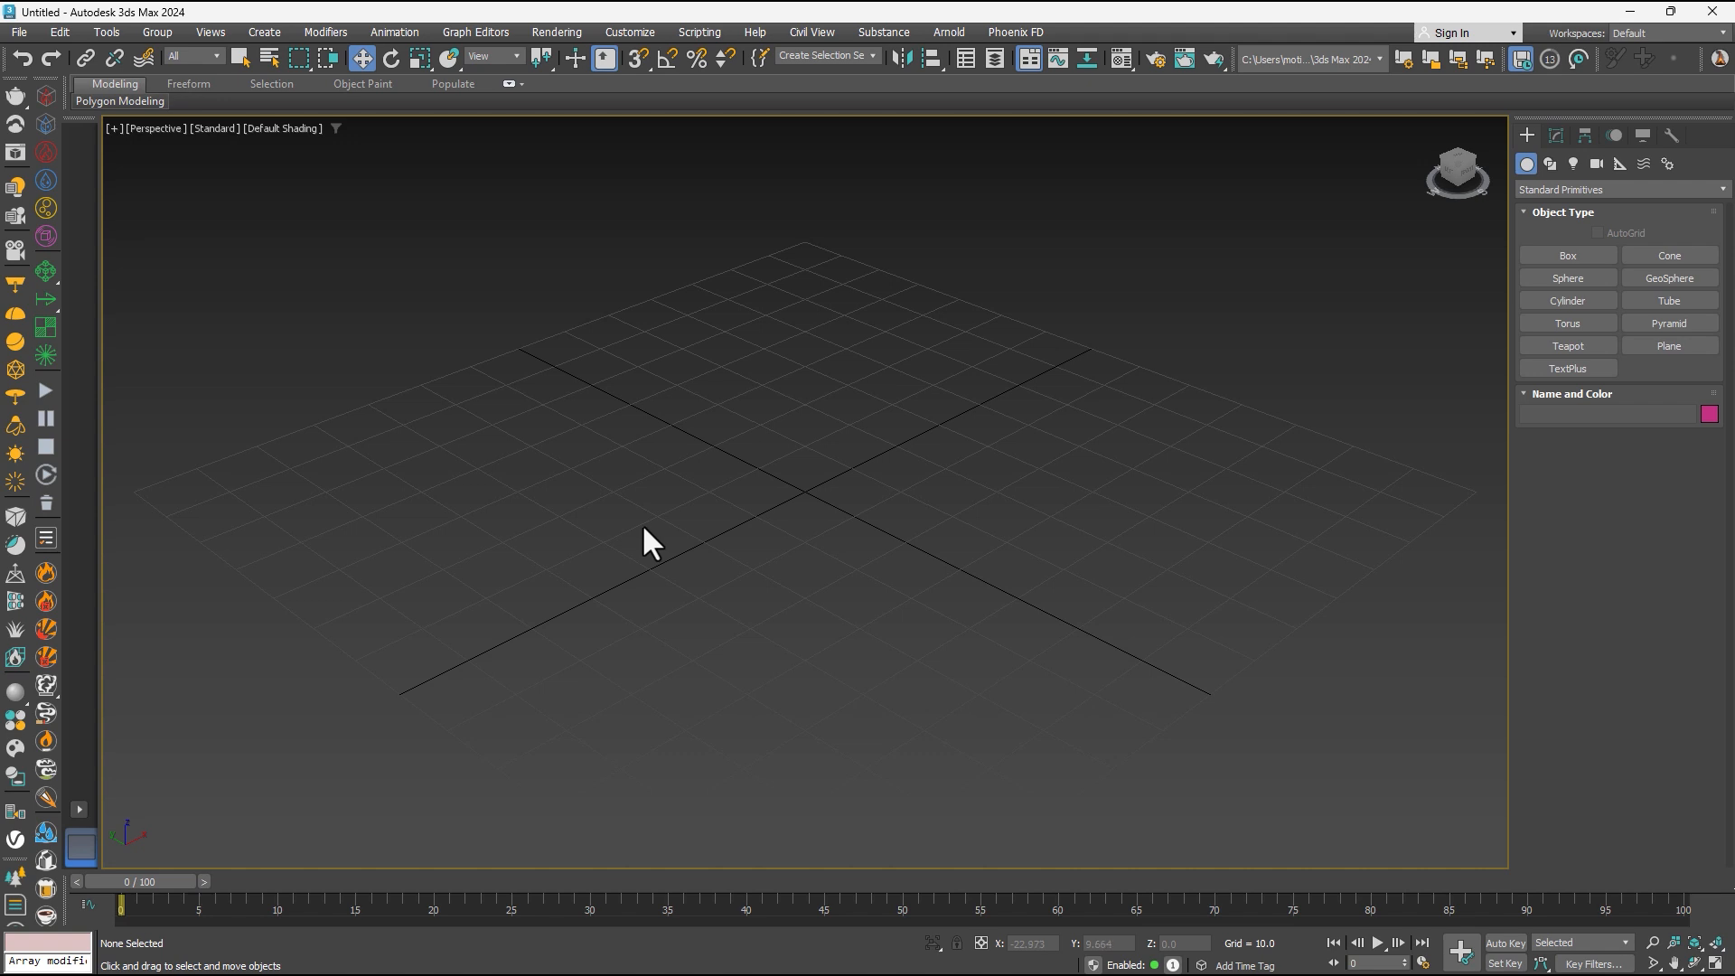
Create a Sphere with a radius of about 28 and beside it a GeoSphere with a radius of about 30.
click(1670, 277)
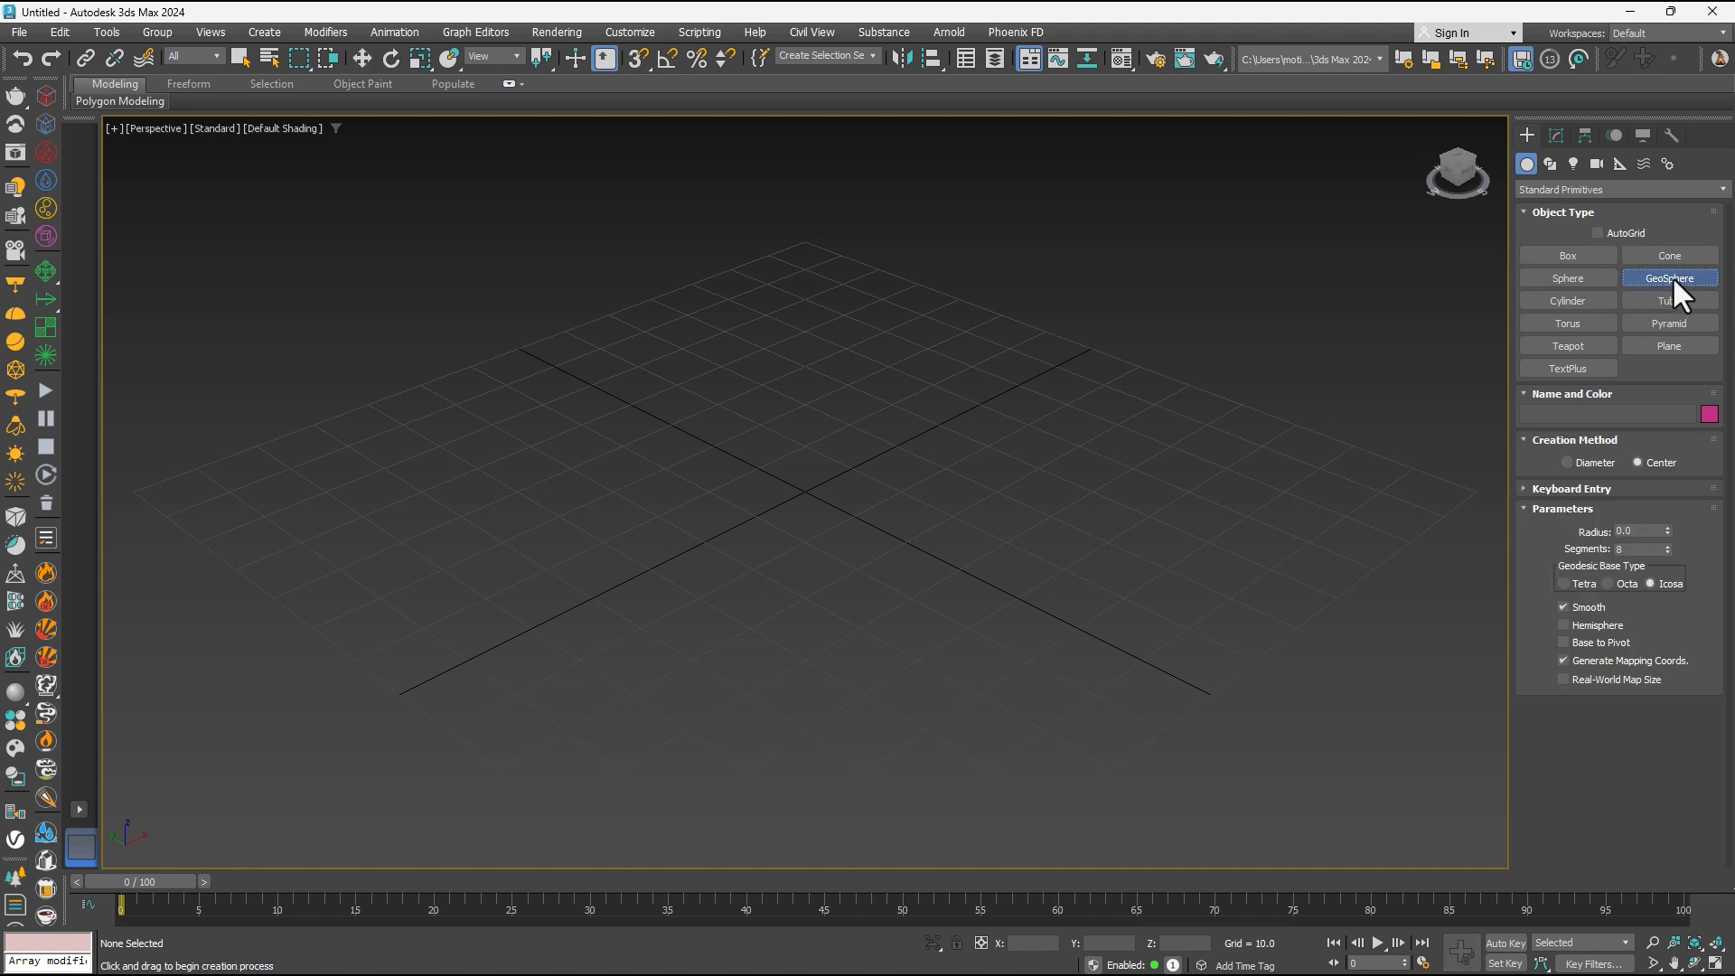
click(1569, 278)
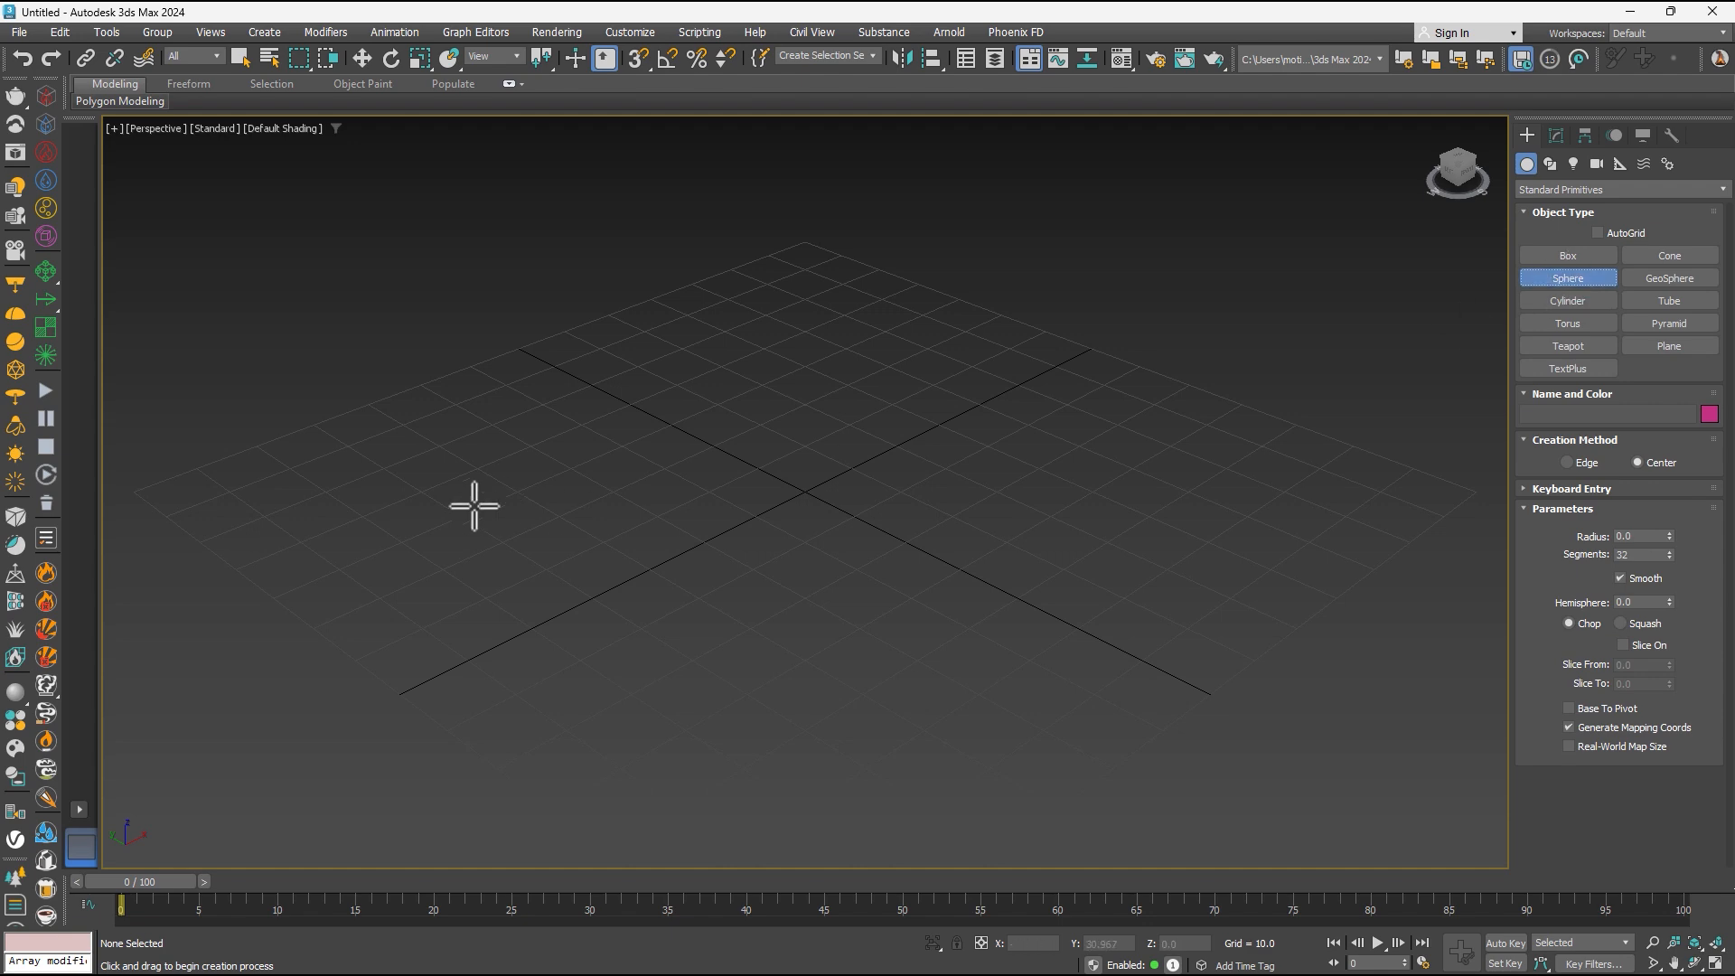
drag(355, 491, 434, 578)
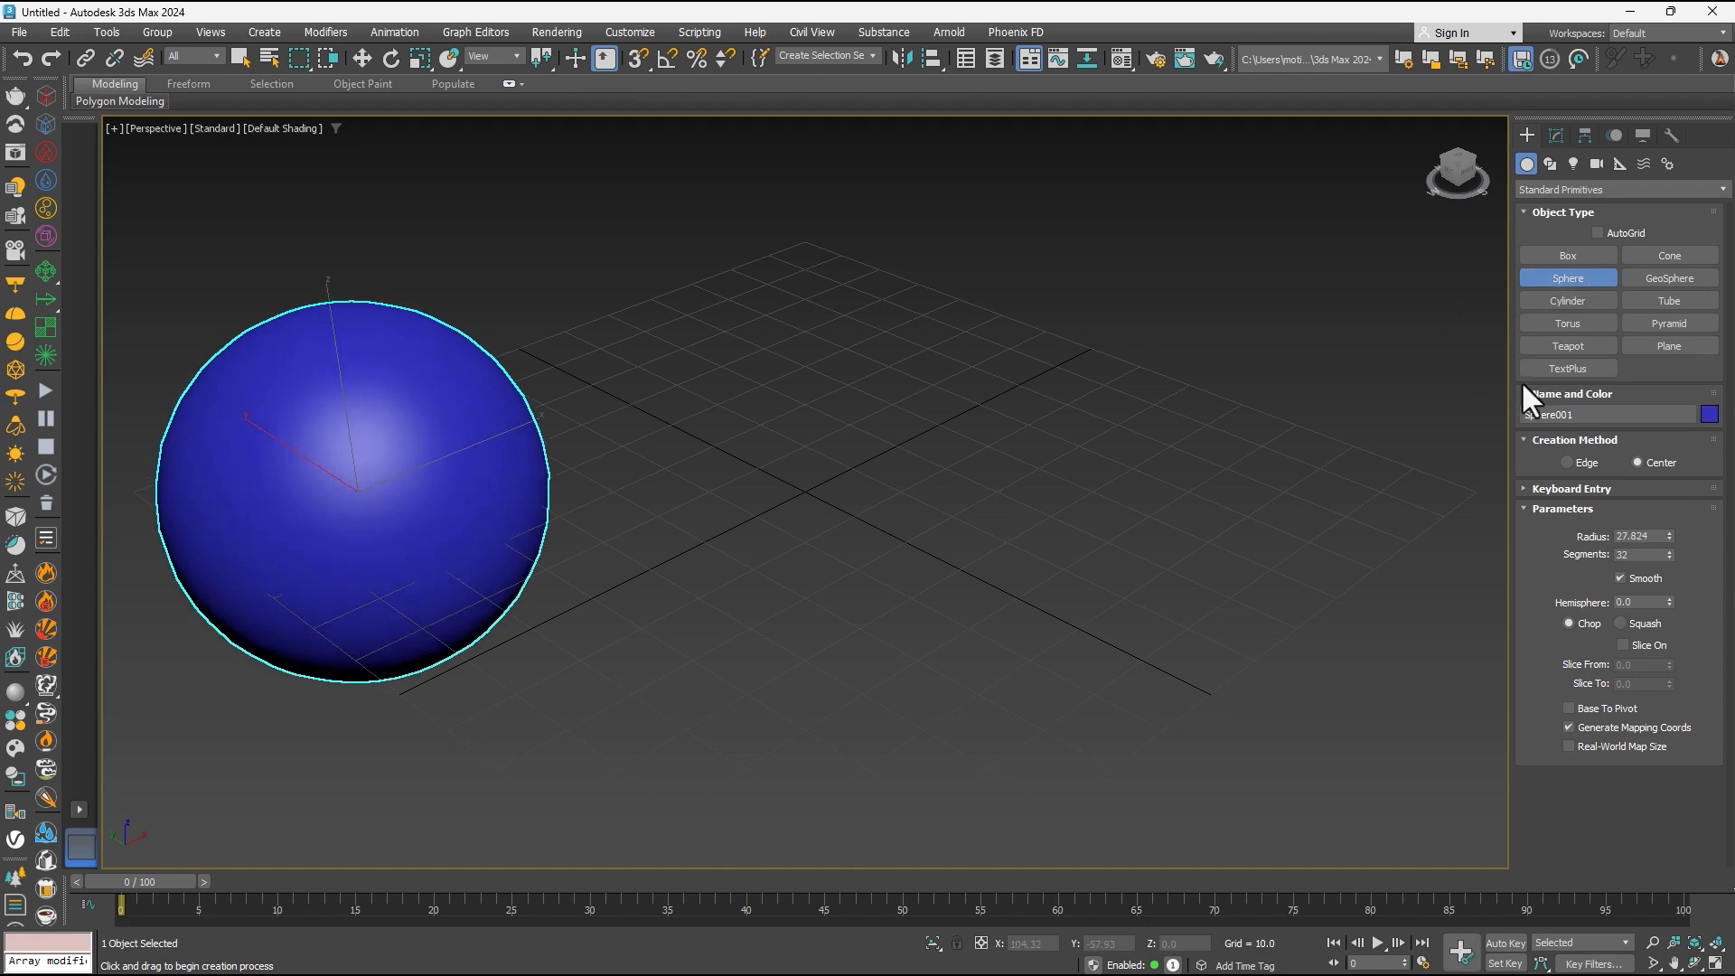
click(1668, 278)
drag(1001, 449, 986, 501)
key(w)
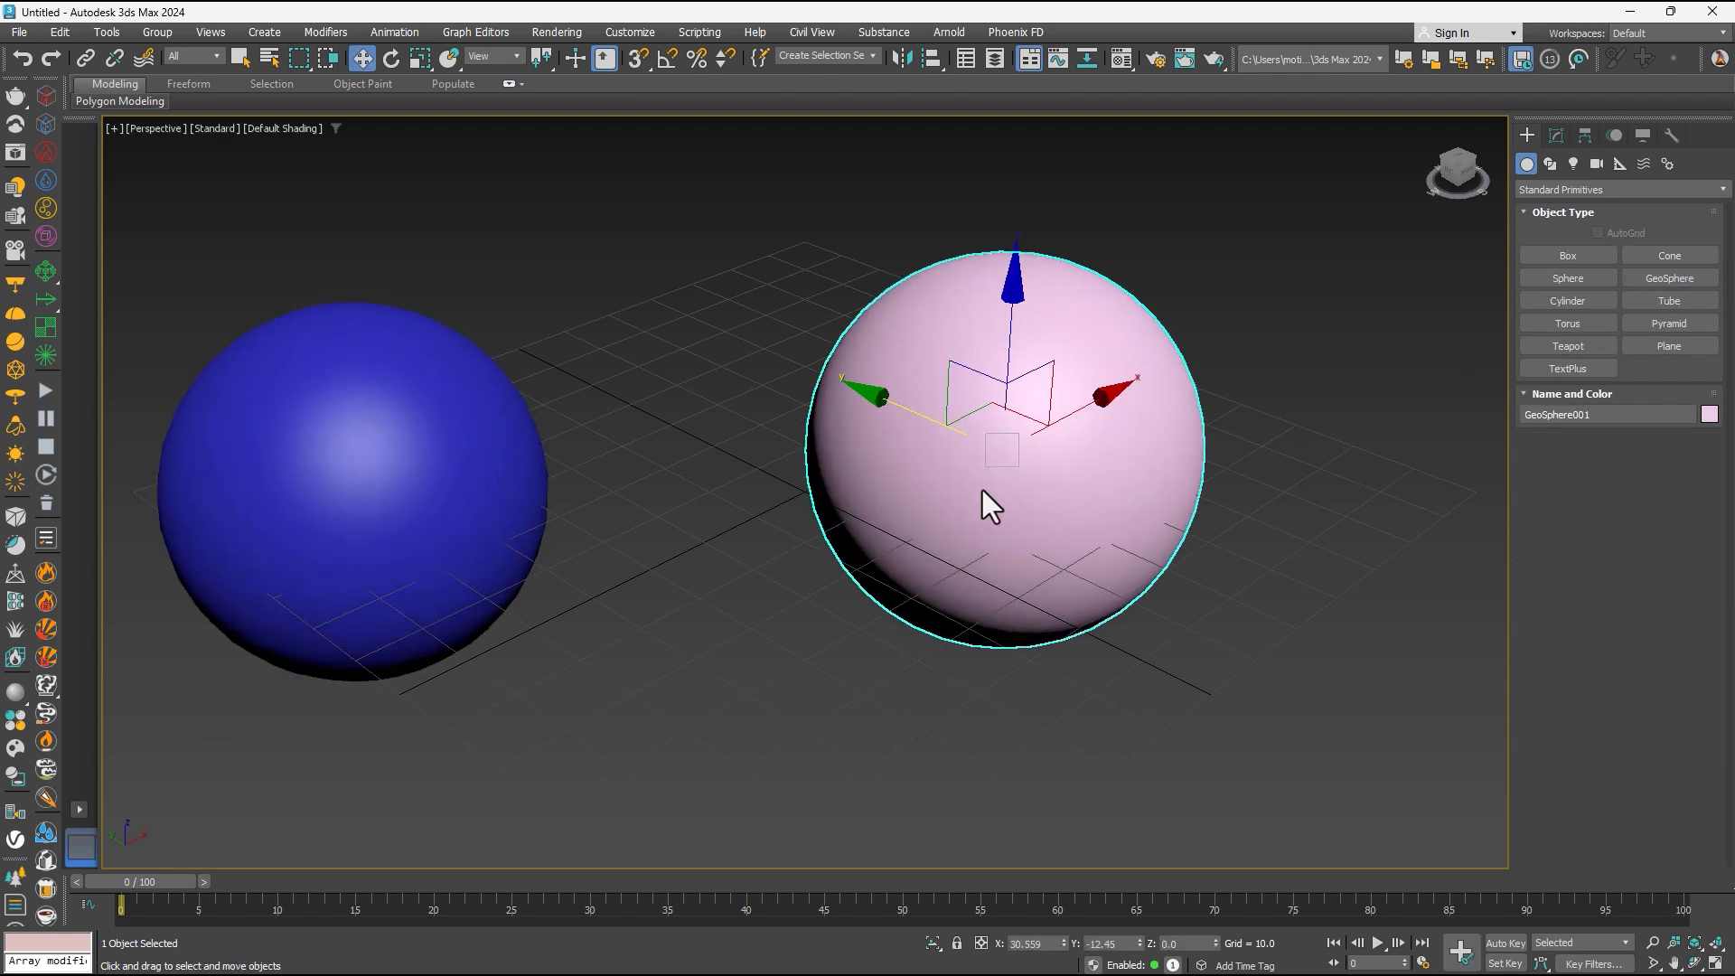
Compare the wireframe meshes of the Sphere and the GeoSphere up close in the maximised Front view.
key(alt+w)
scroll(1084, 371, up, 8)
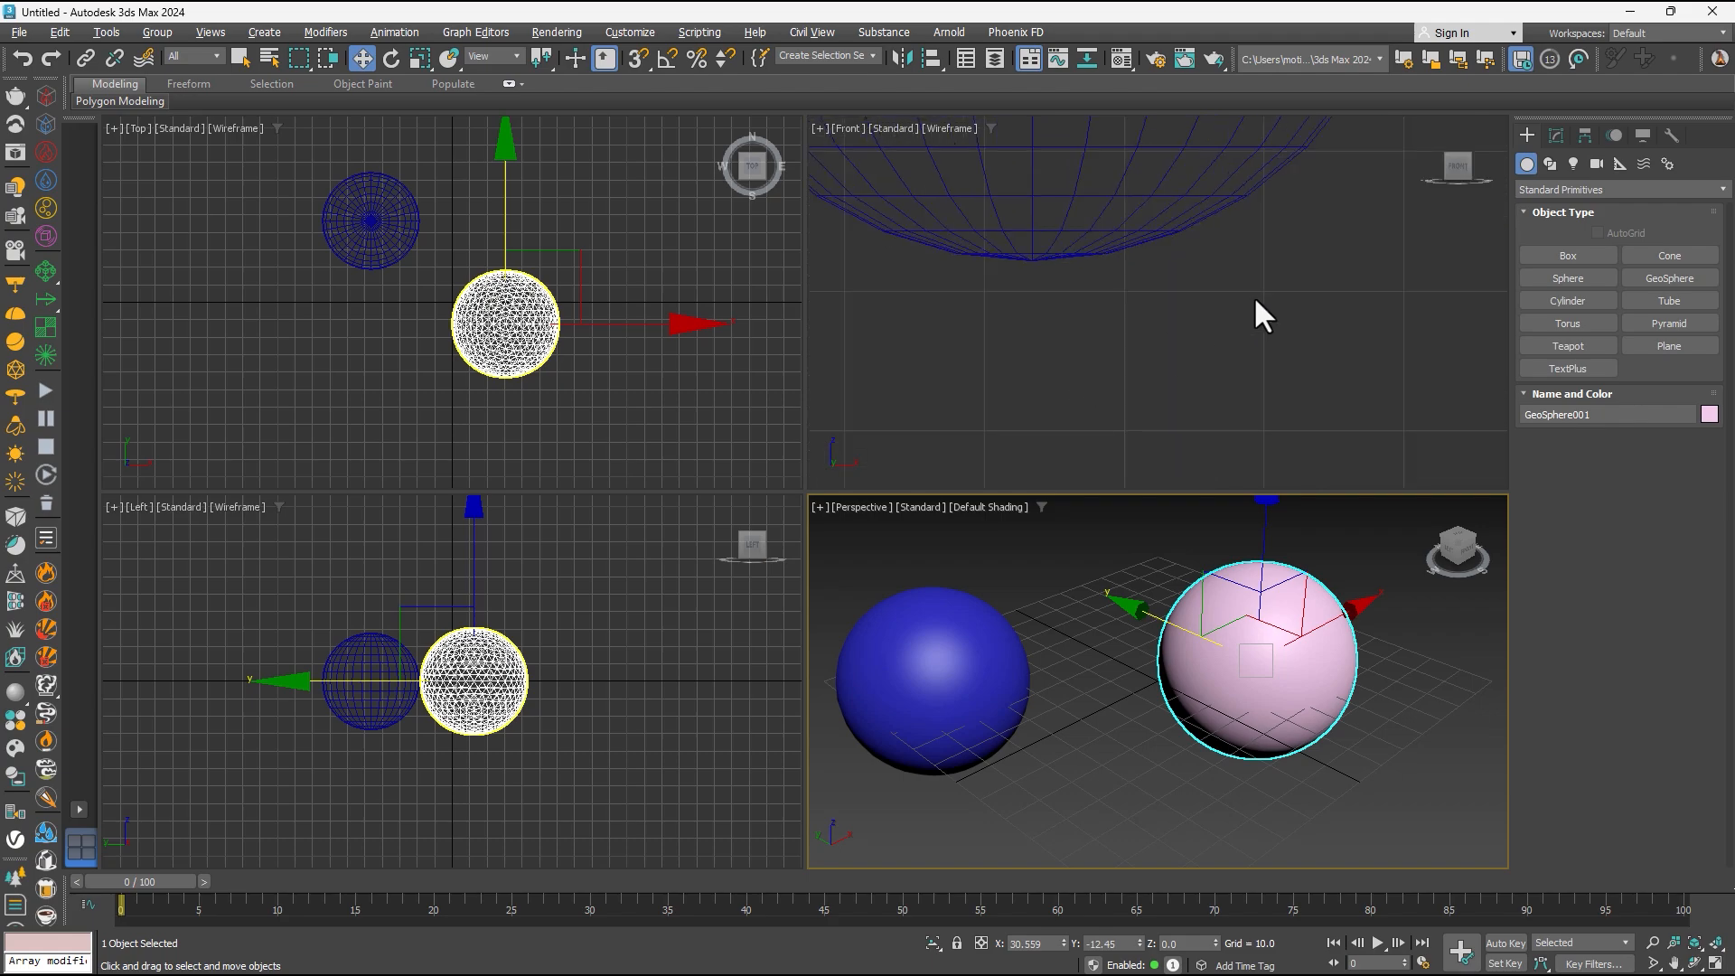
scroll(1199, 409, down, 3)
middle_drag(1254, 296, 939, 436)
key(alt+w)
scroll(939, 436, down, 2)
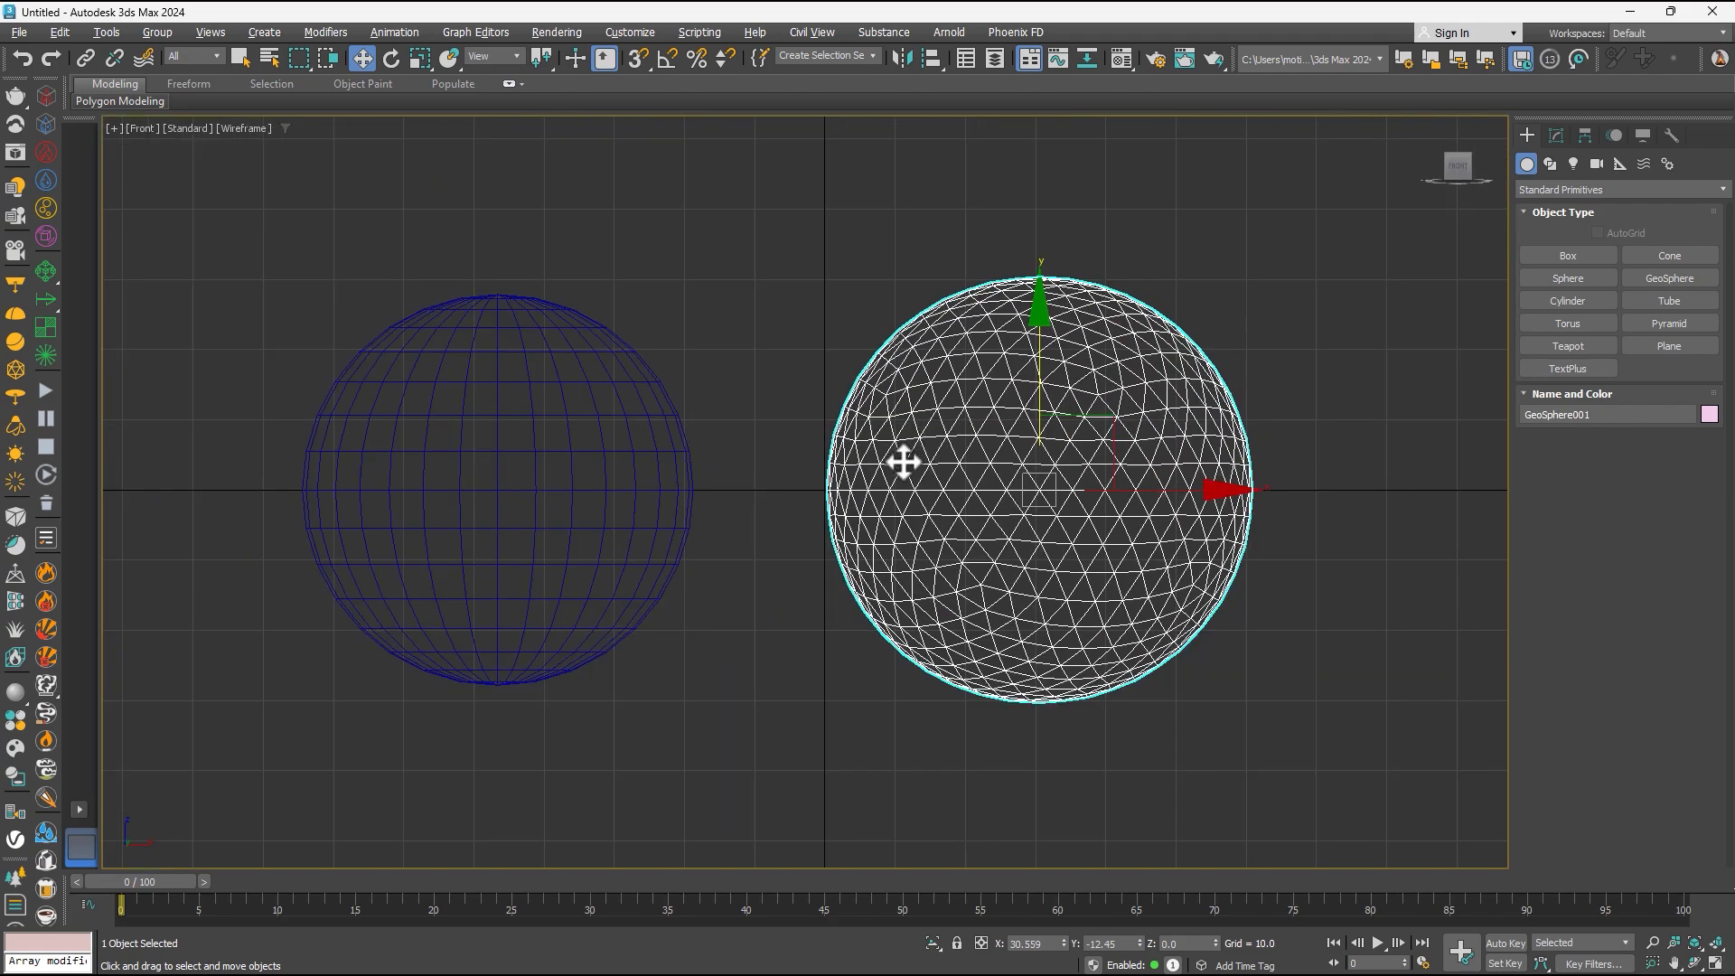
scroll(685, 484, up, 4)
Raise the GeoSphere's segments to 200 and delete the blue Sphere.
click(1556, 134)
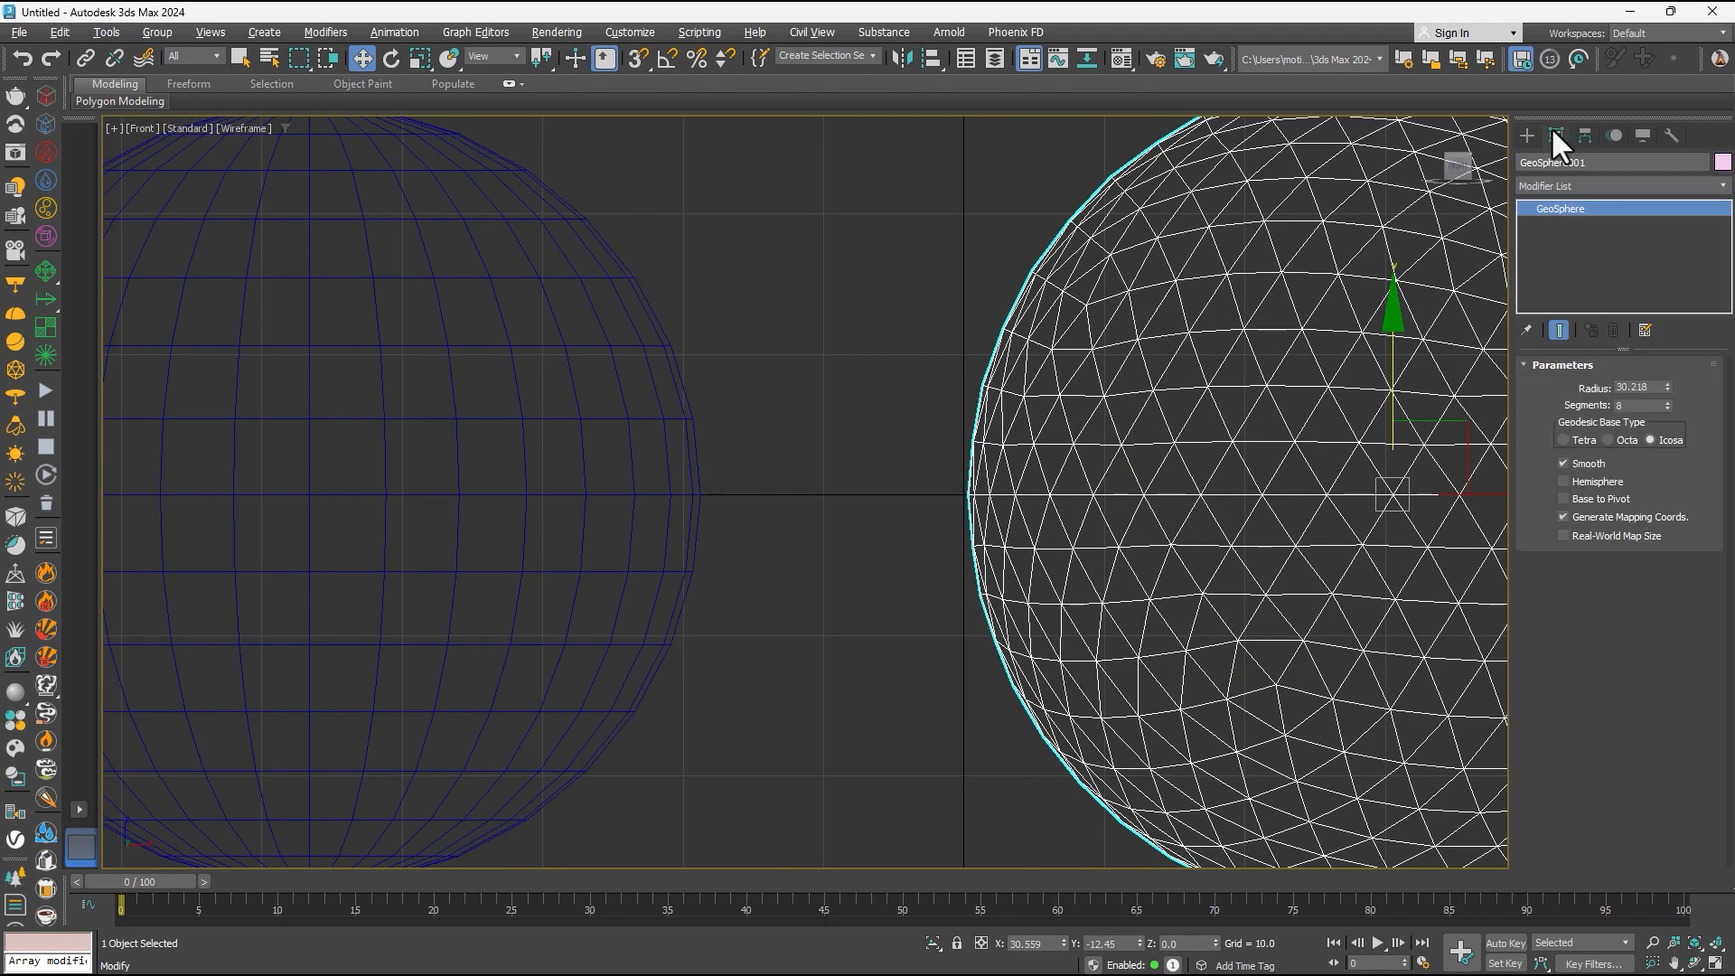
drag(1668, 406, 1414, 322)
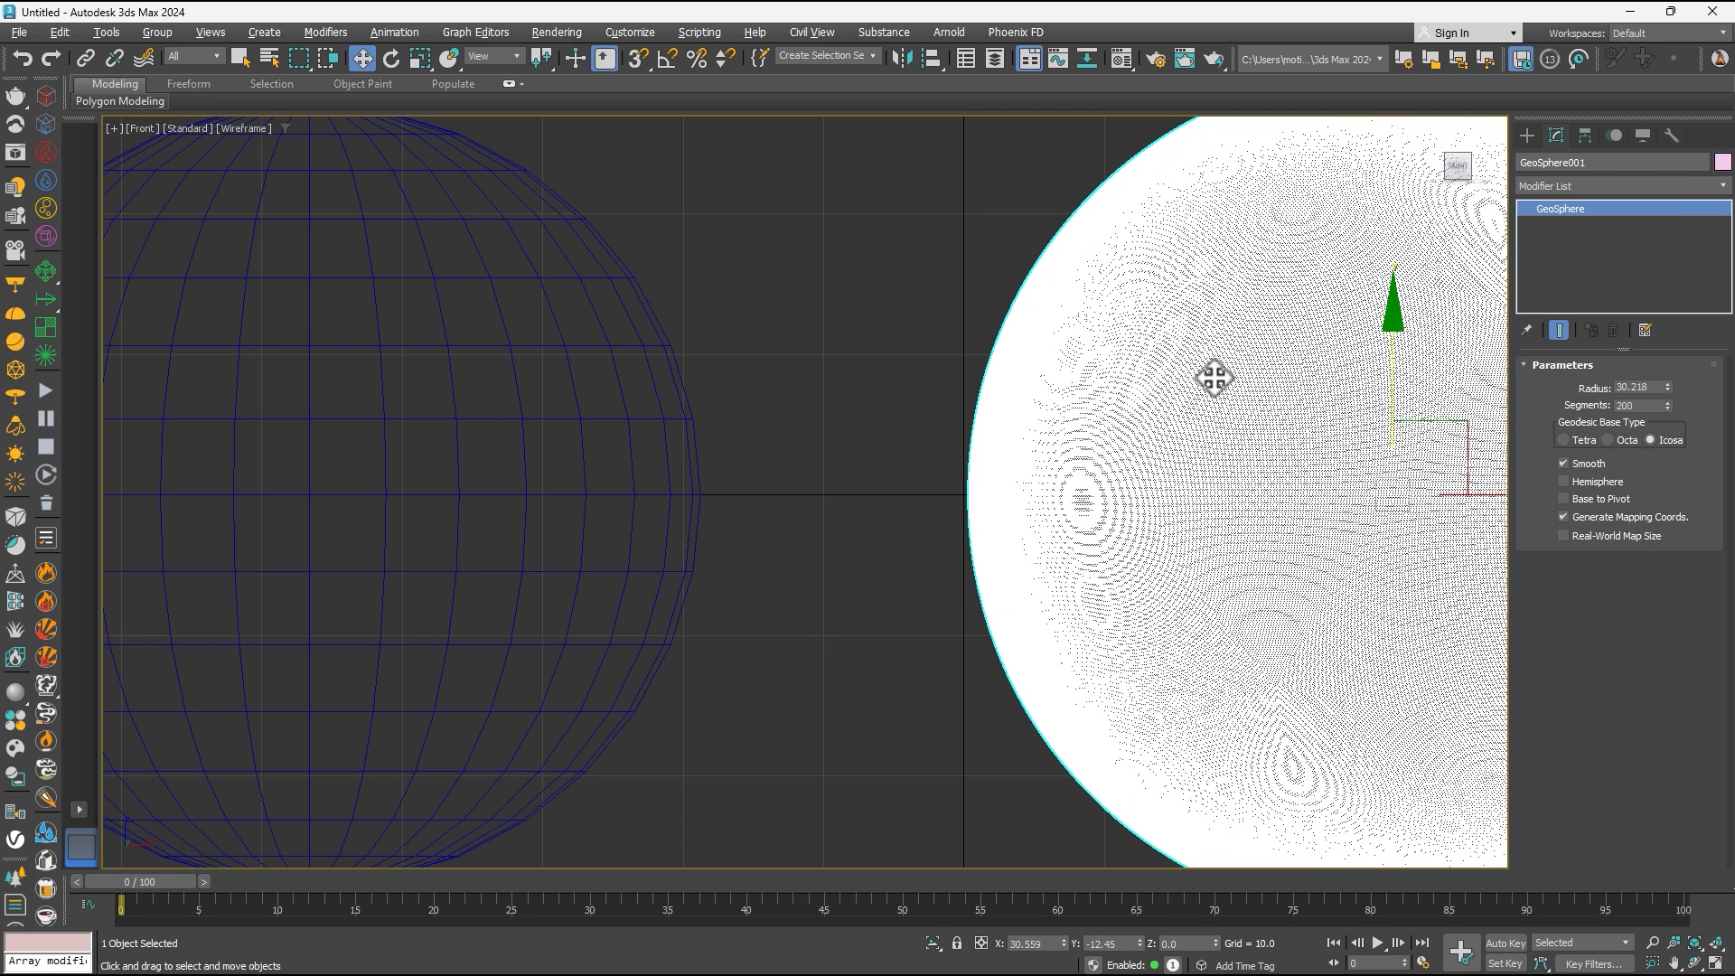
click(601, 465)
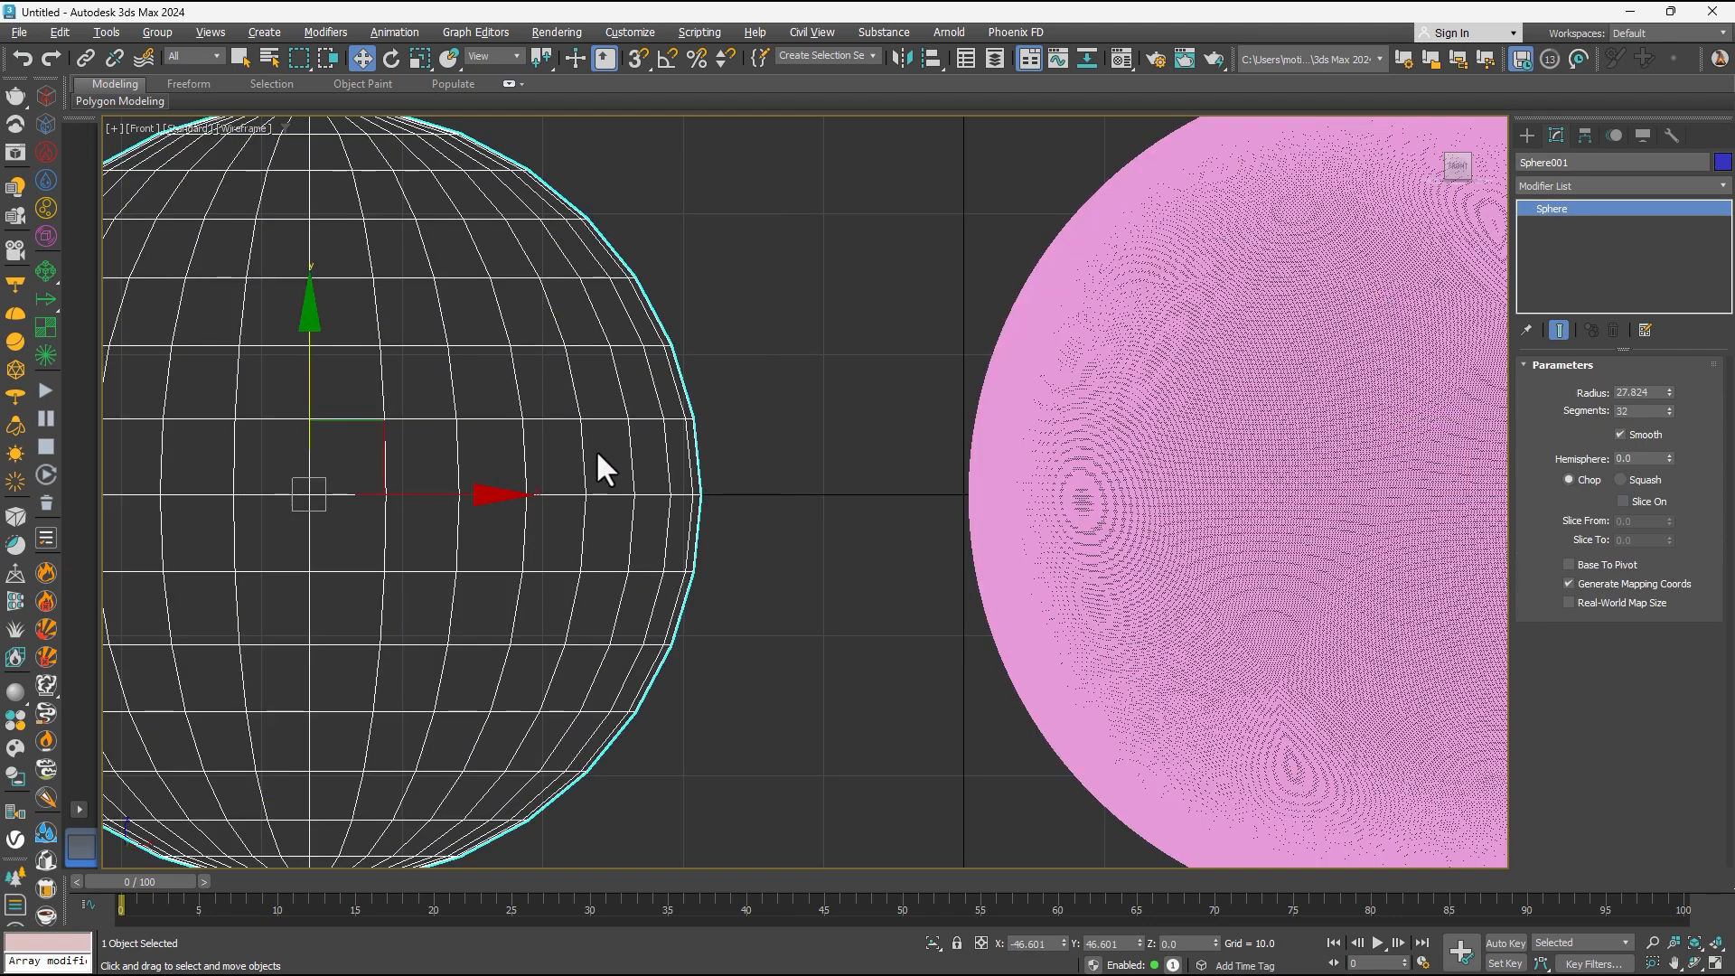
key(Delete)
Set the GeoSphere's segments to 50 and return to the maximised Perspective view with the object centred.
click(985, 399)
click(1650, 406)
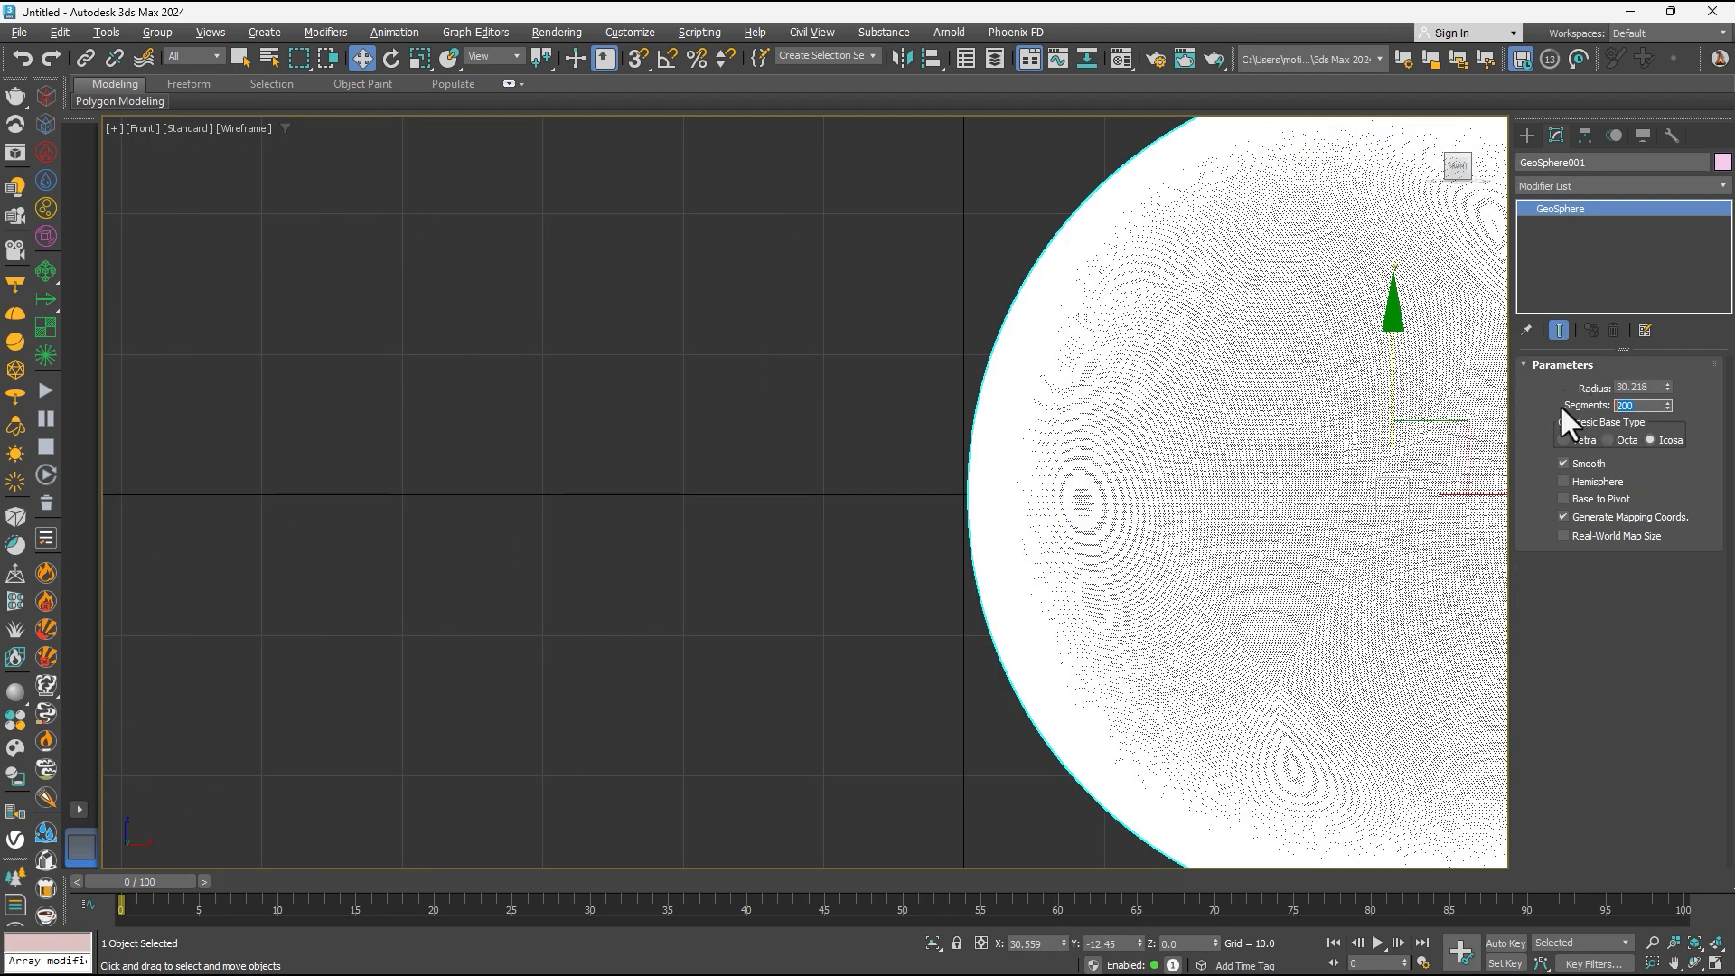
text(50)
key(Return)
middle_drag(1336, 433, 1137, 488)
key(alt+w)
middle_drag(1328, 508, 1162, 503)
key(alt+w)
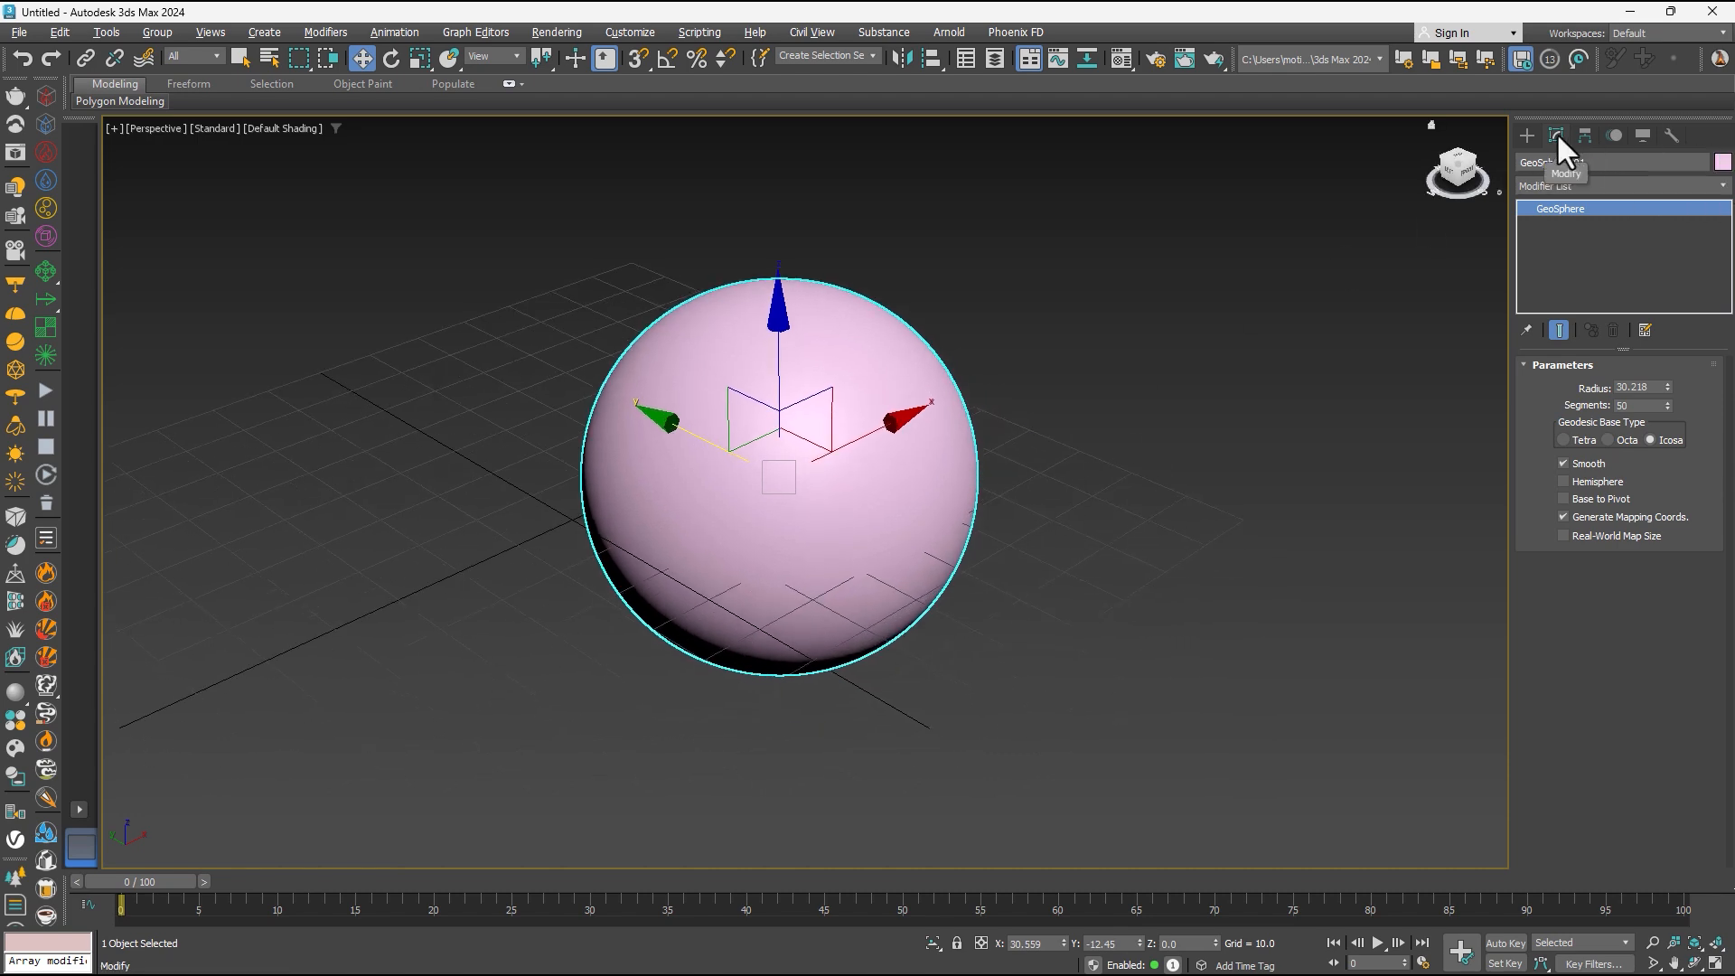
Add a Displace modifier to the GeoSphere.
click(1721, 187)
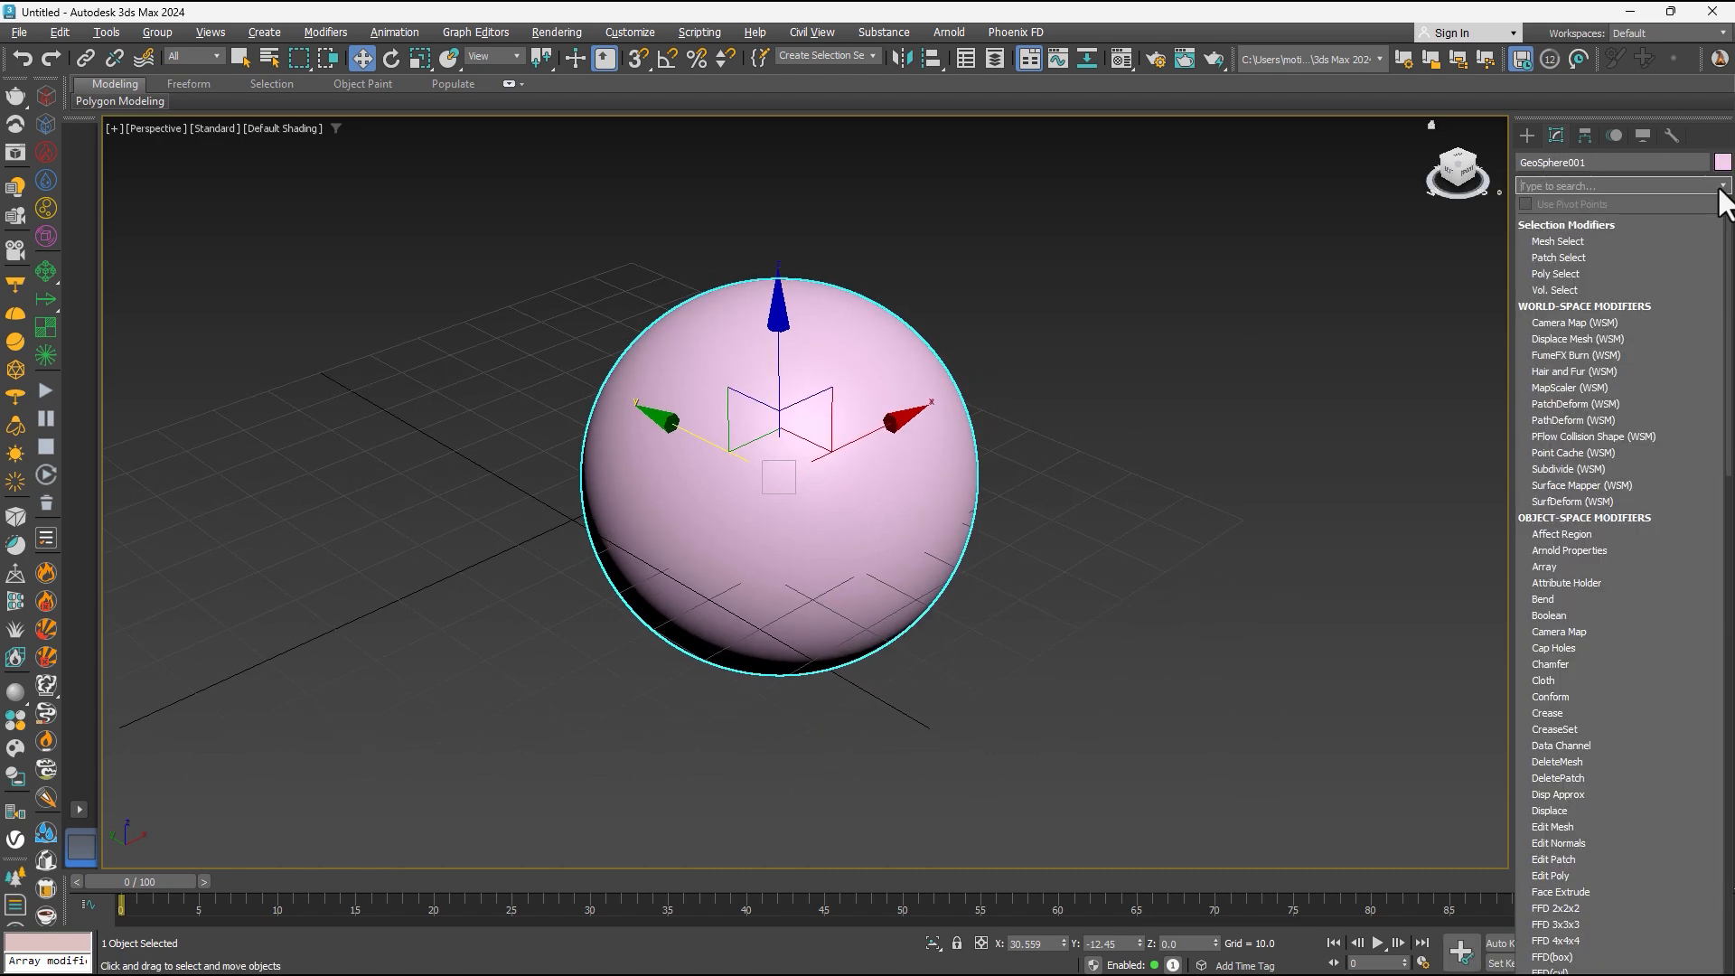
scroll(1700, 773, down, 20)
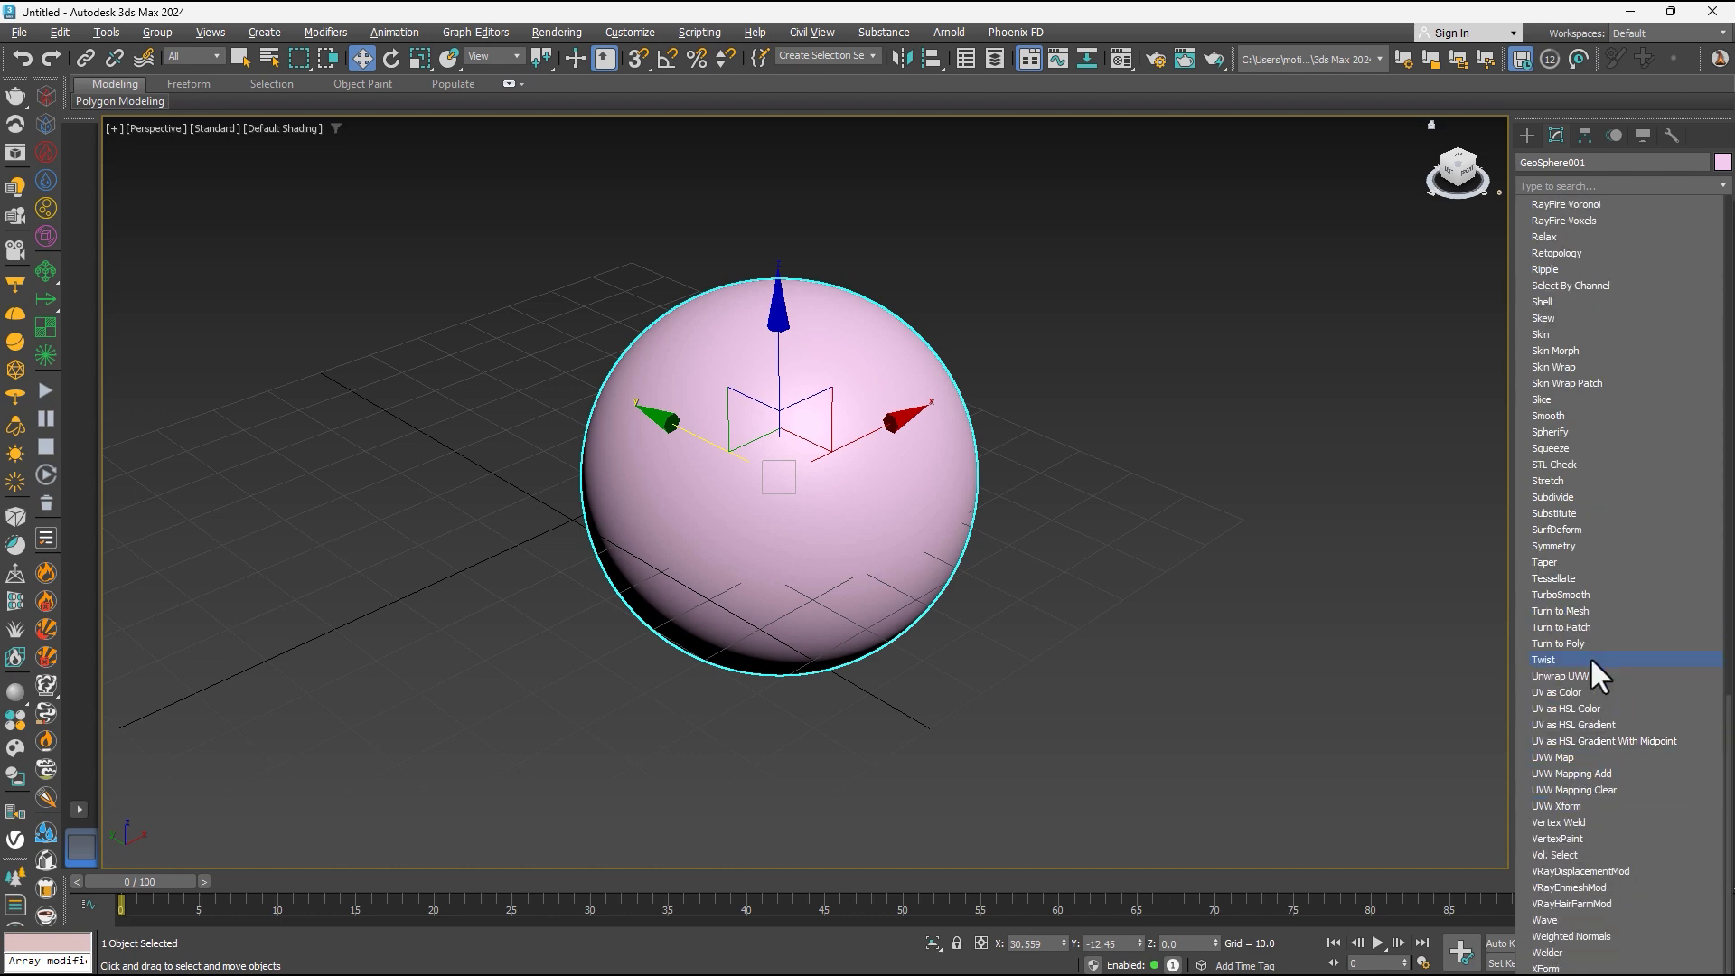
scroll(1673, 534, up, 20)
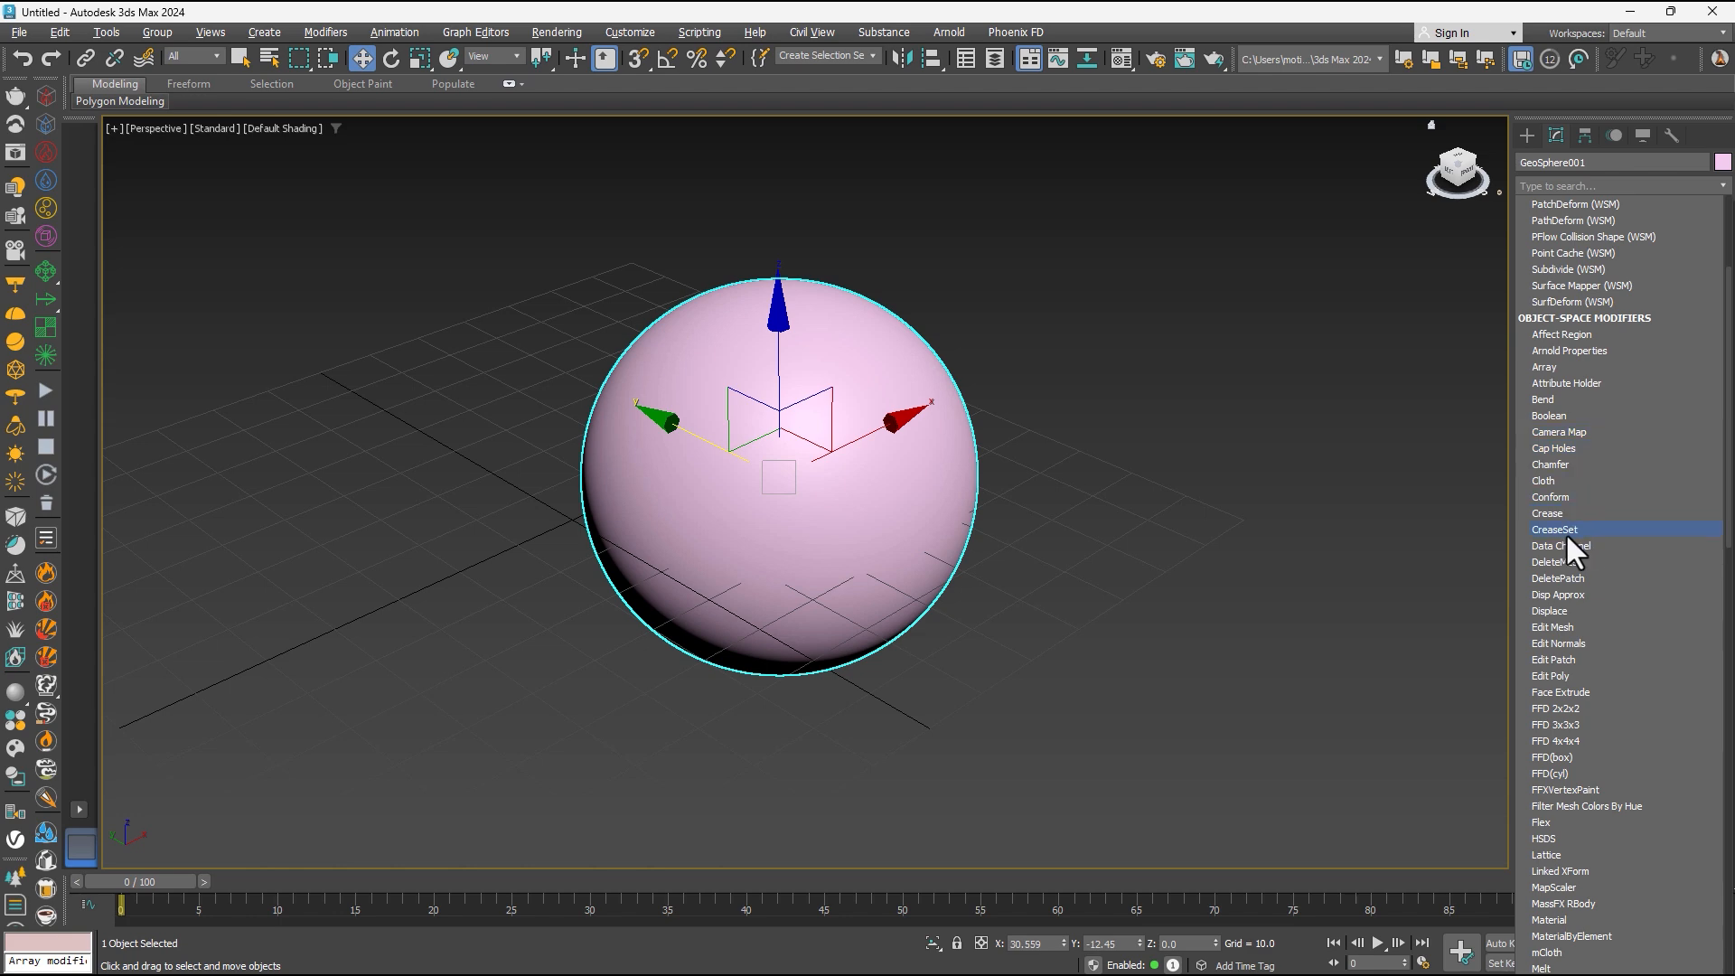
click(1579, 613)
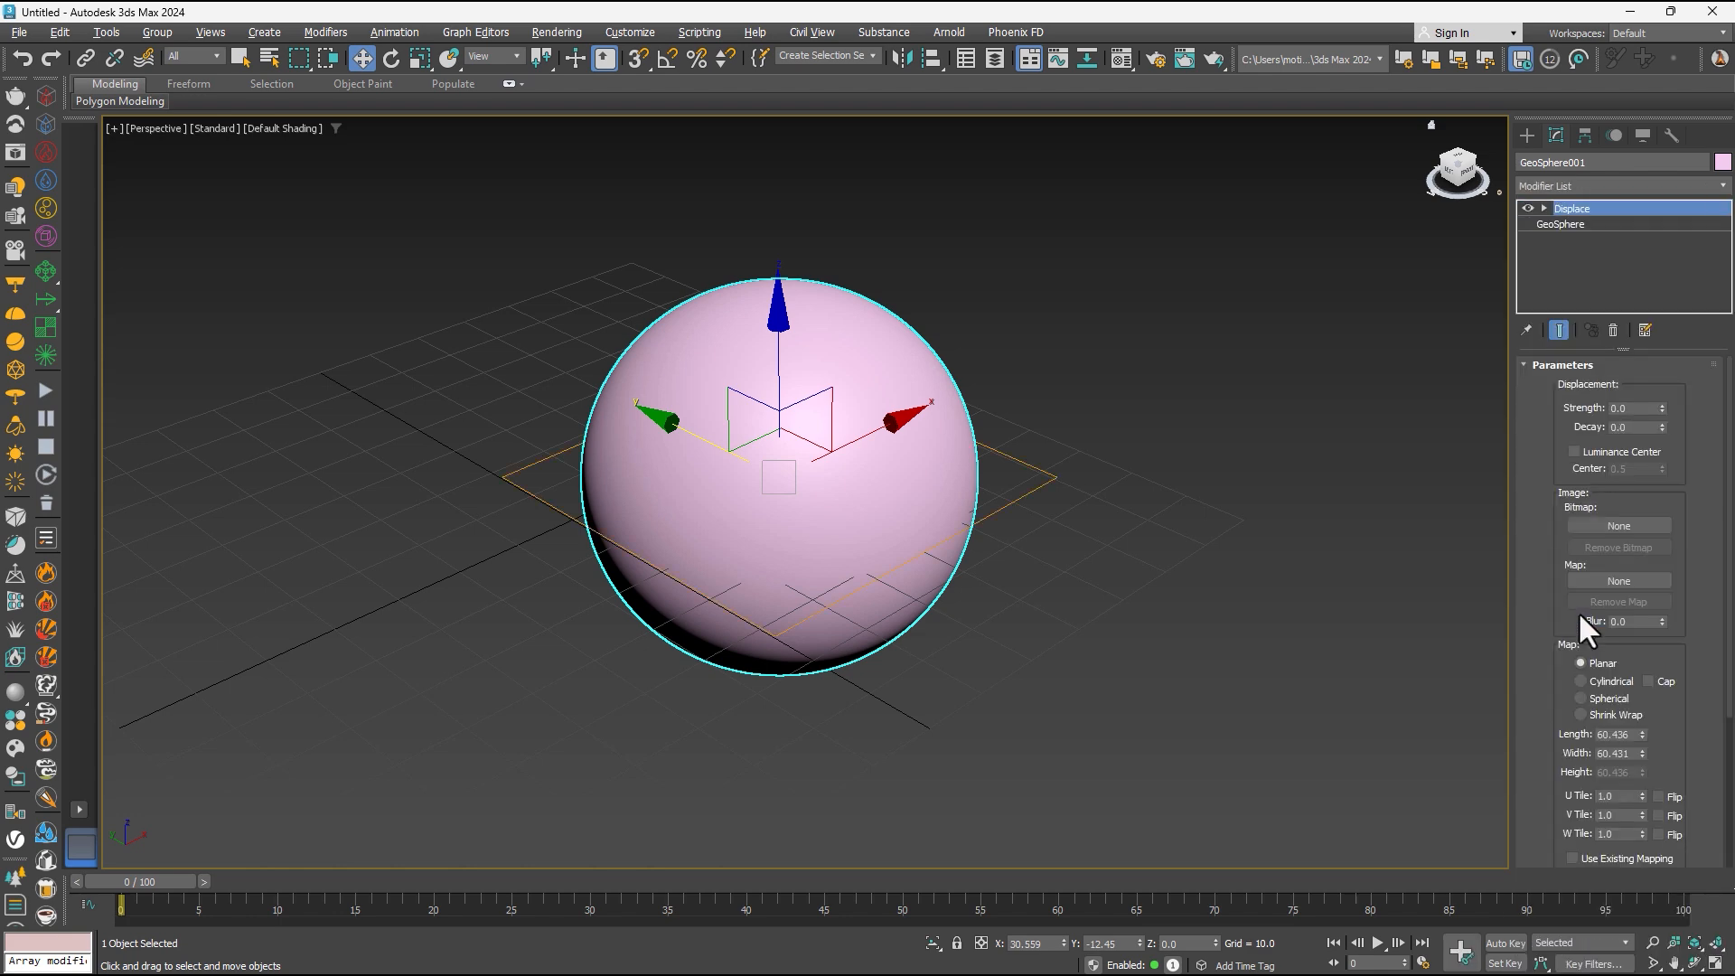
Browse for the Displace modifier's bitmap in the Disktop Files folder inside Course Files on drive E:.
click(1619, 525)
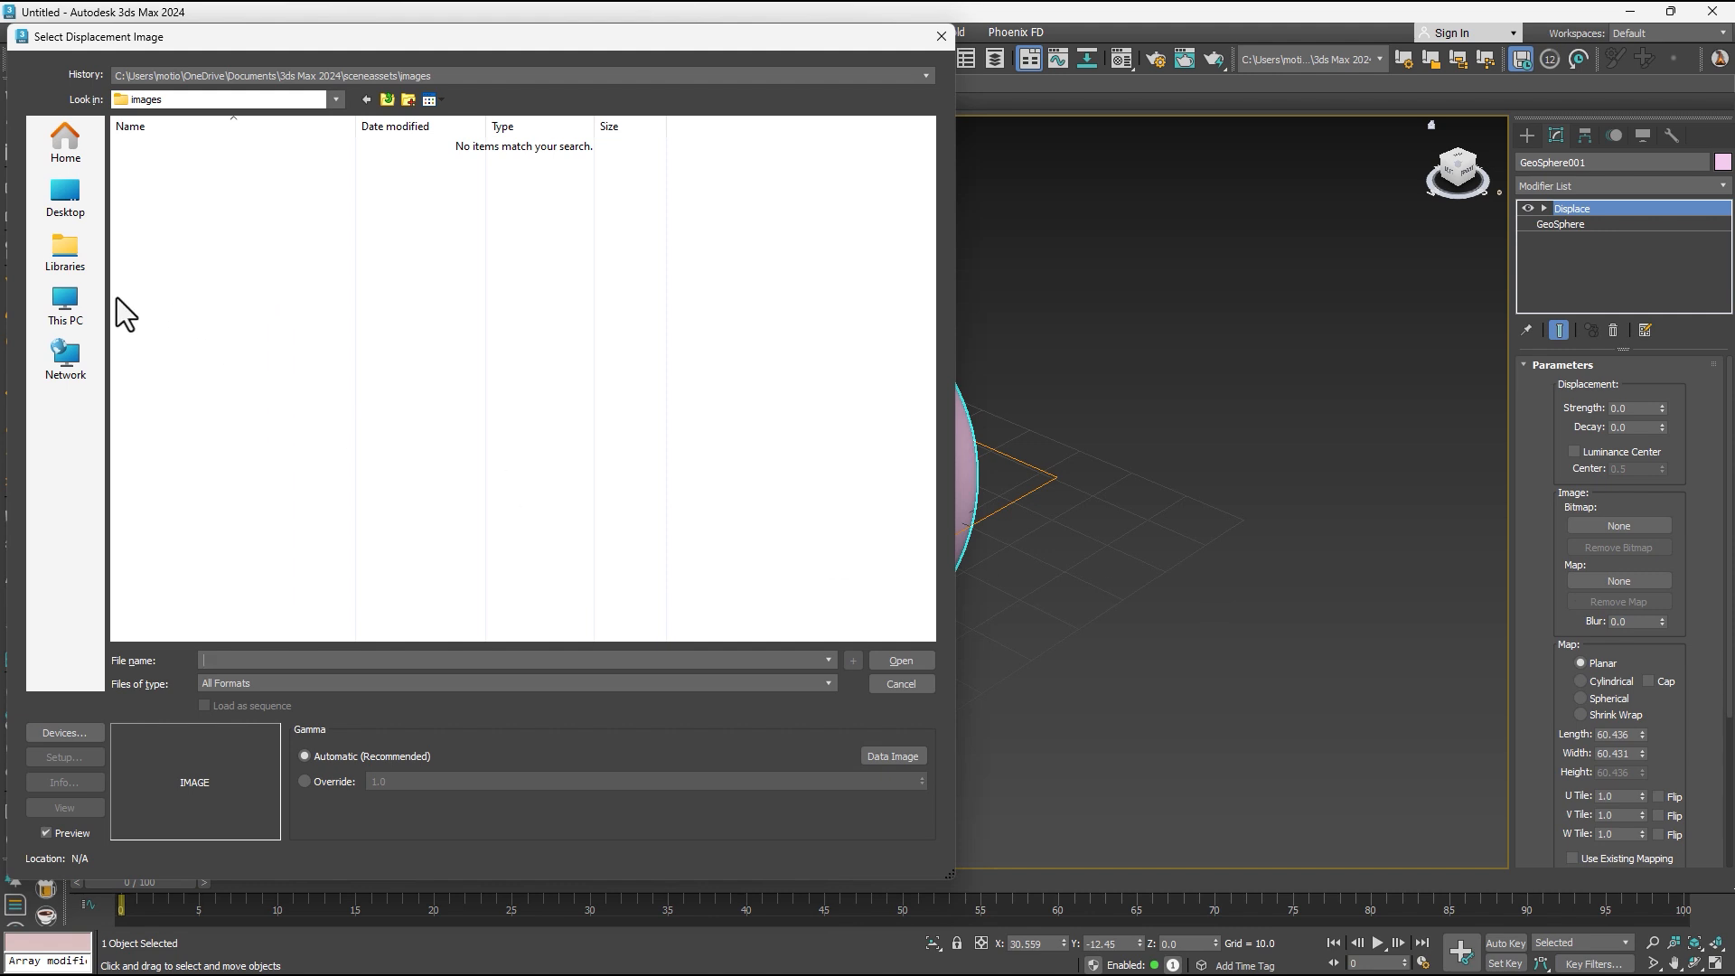
click(65, 305)
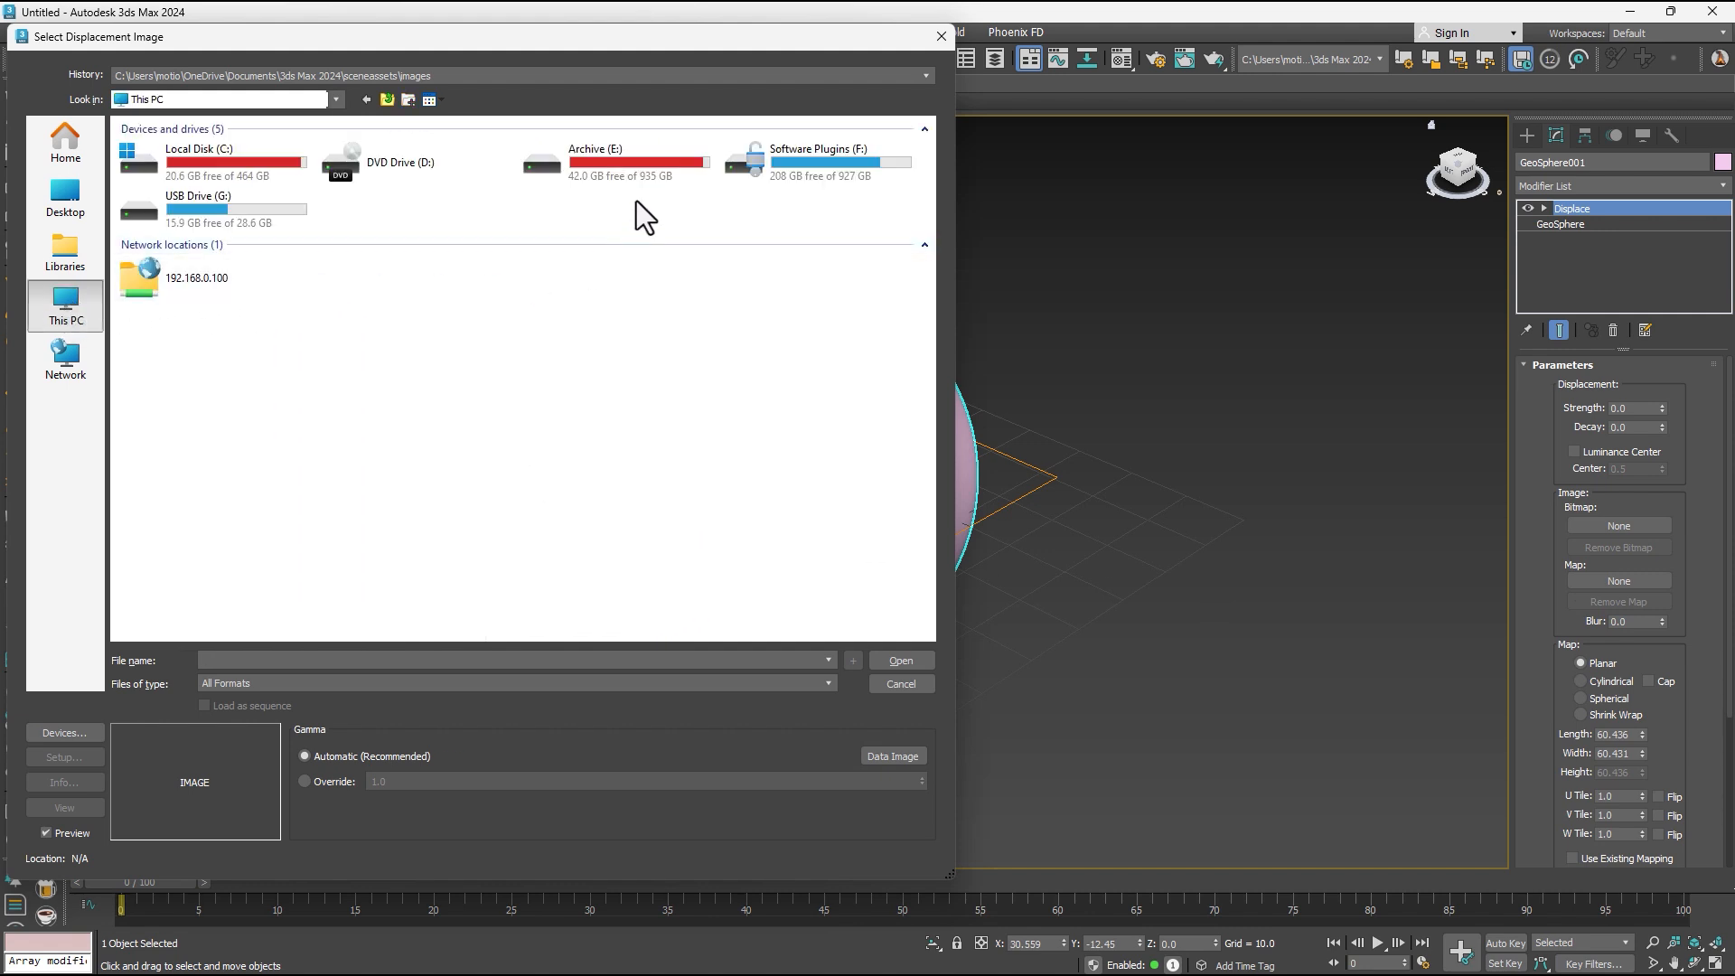
double_click(640, 177)
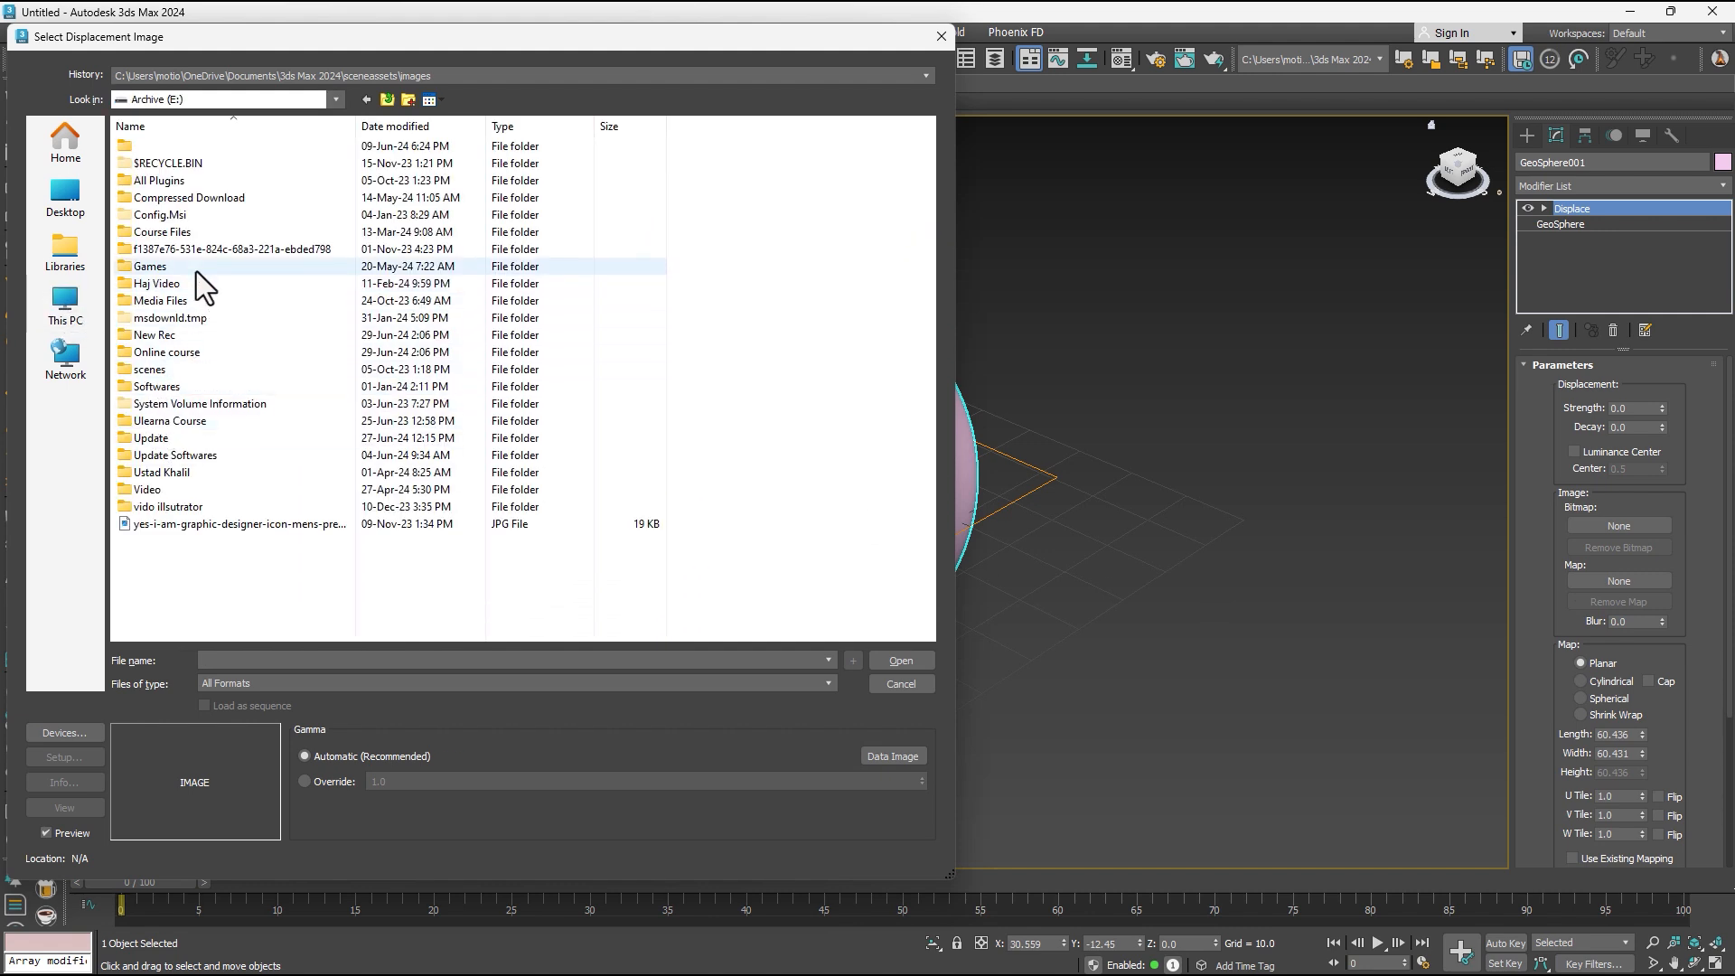
double_click(177, 302)
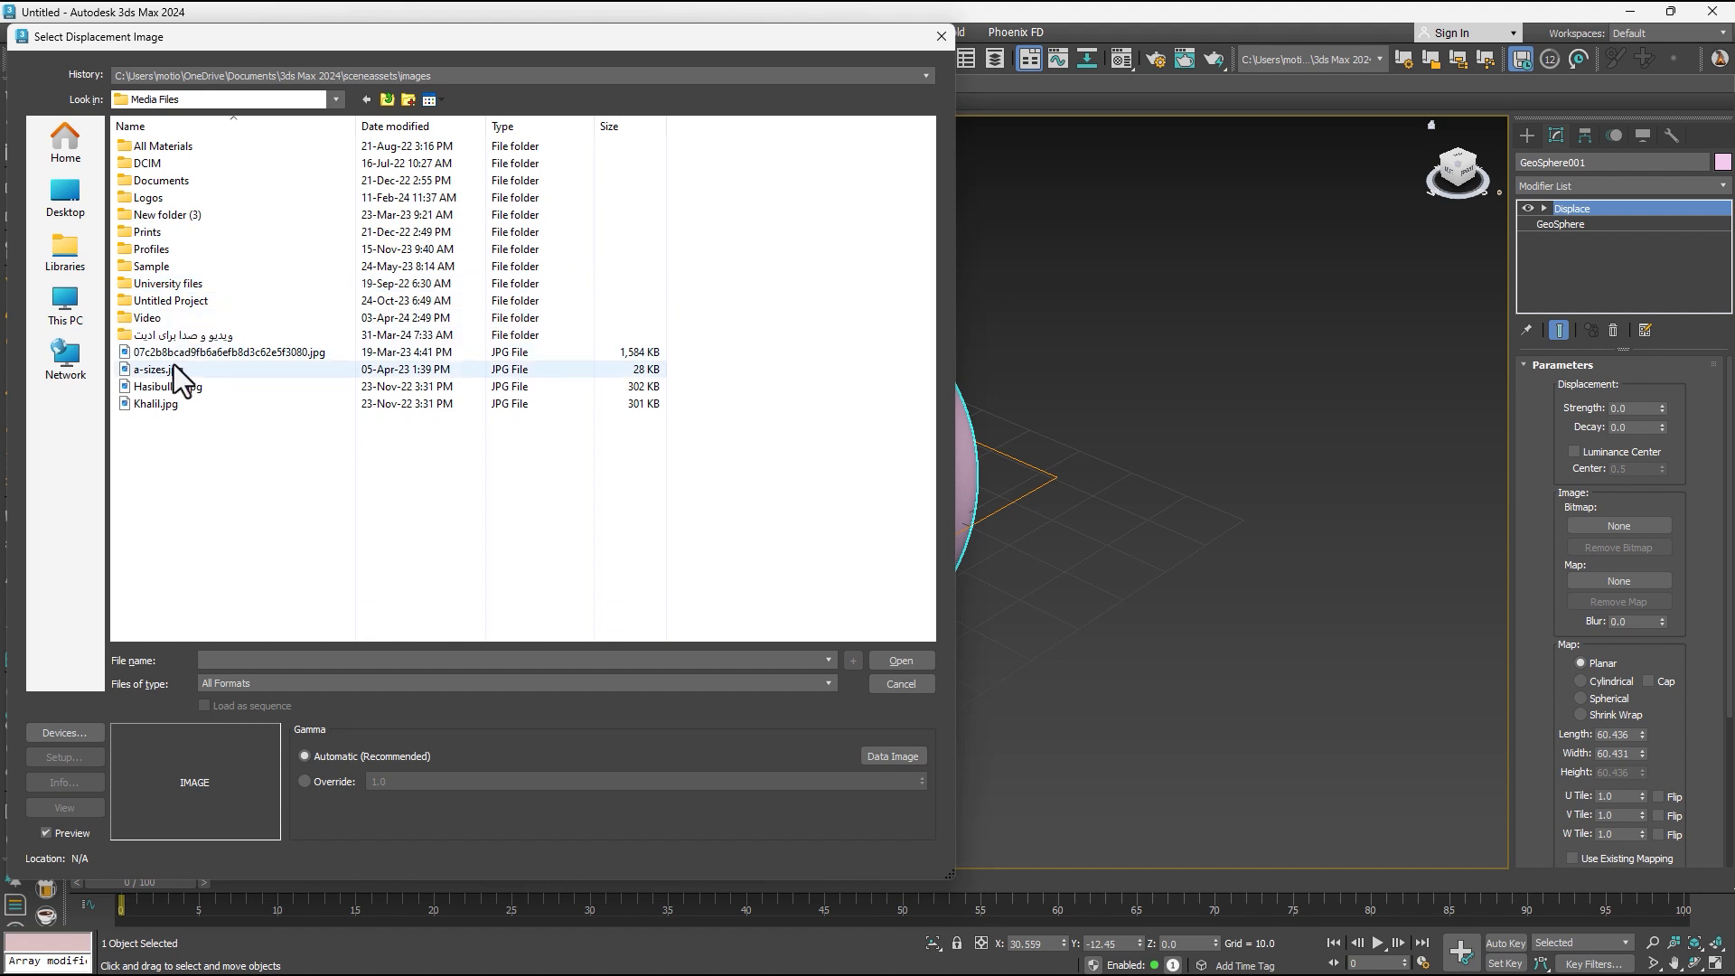
click(389, 101)
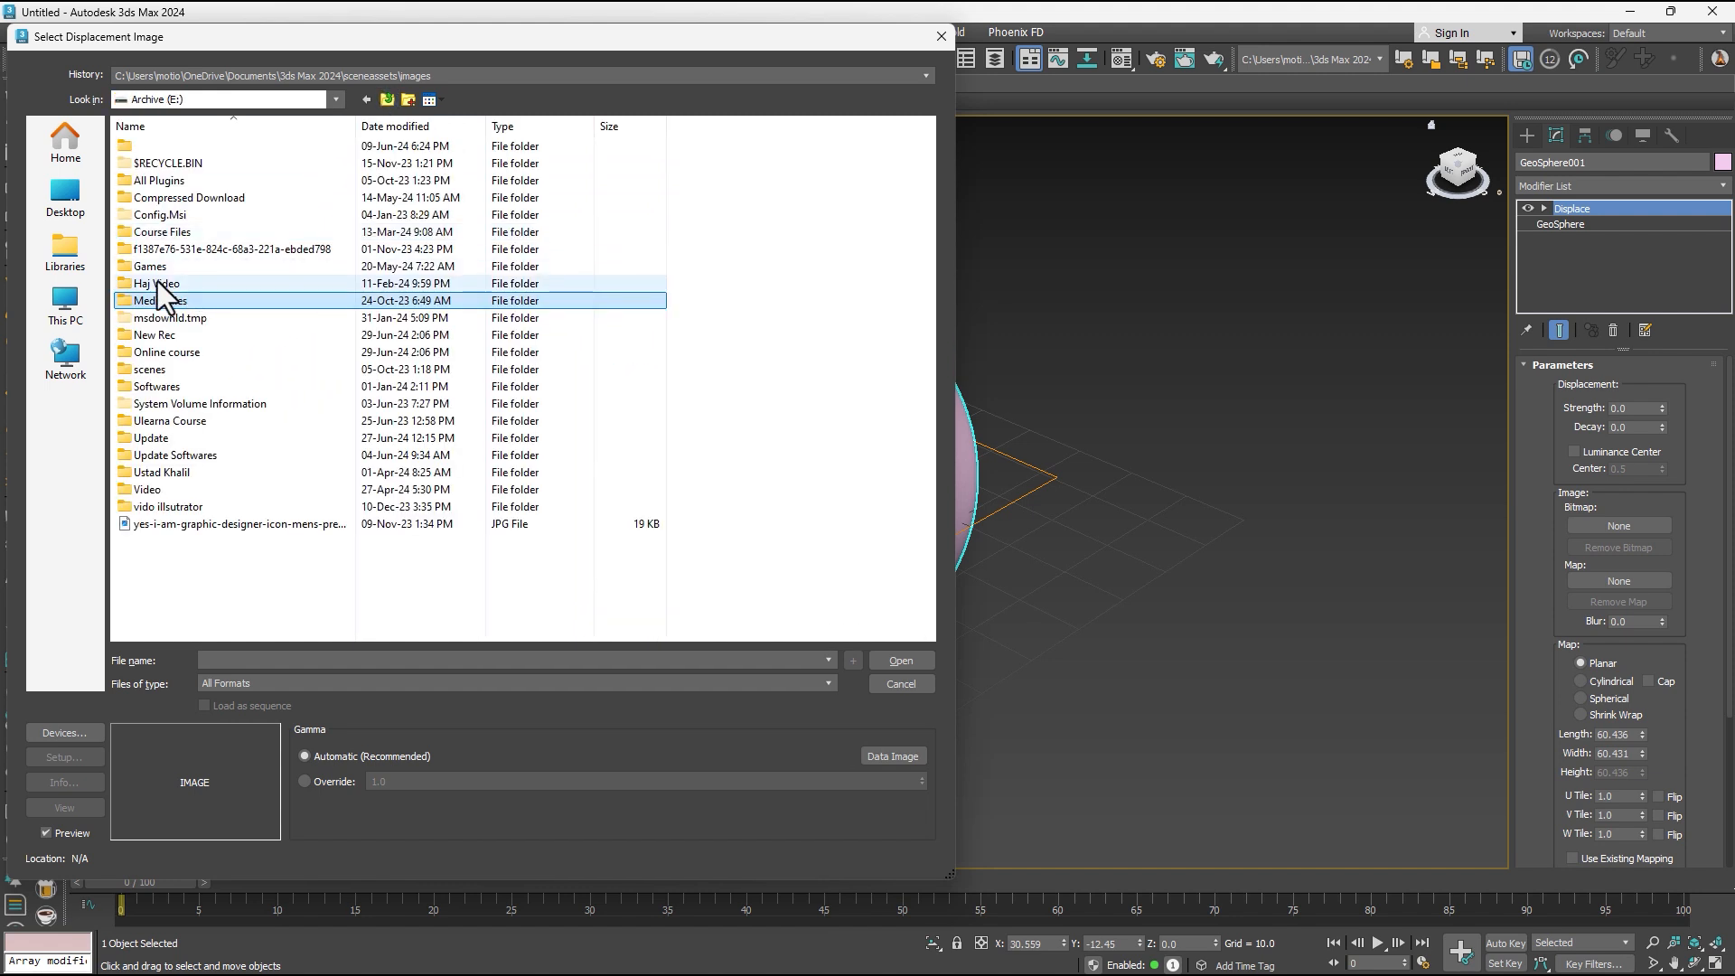
double_click(170, 231)
click(153, 248)
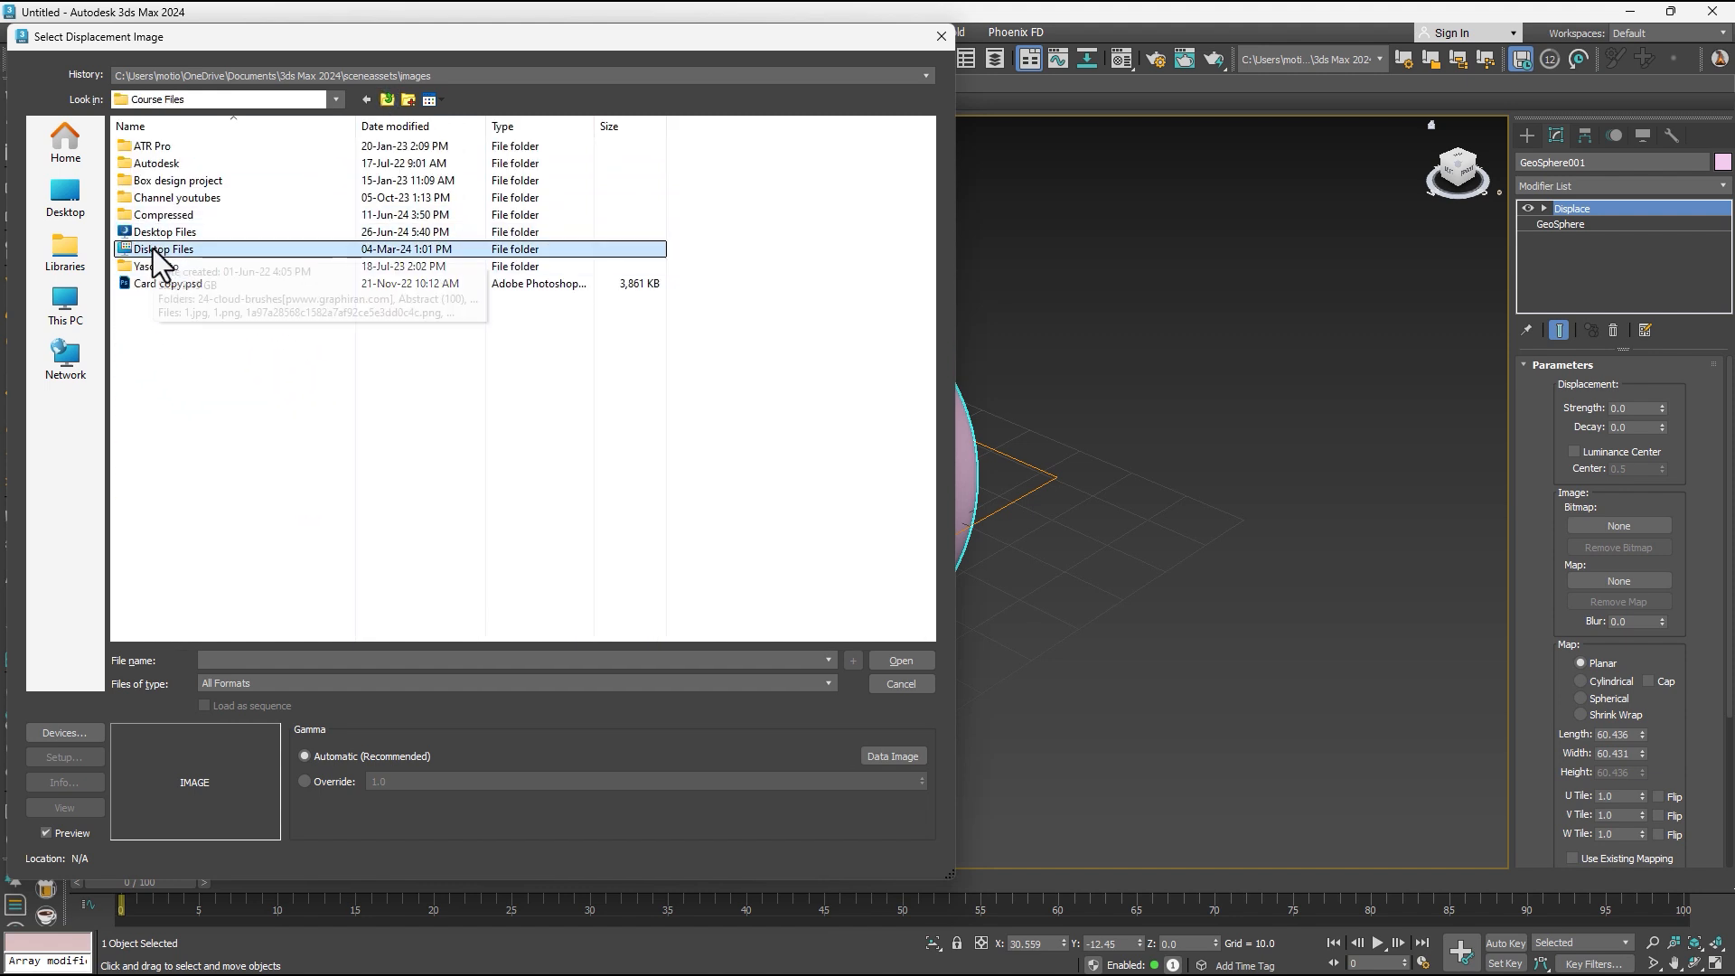
double_click(153, 247)
Load silhouette-of-a-world-map-vector-20465002.jpg as the displacement bitmap.
scroll(459, 355, down, 10)
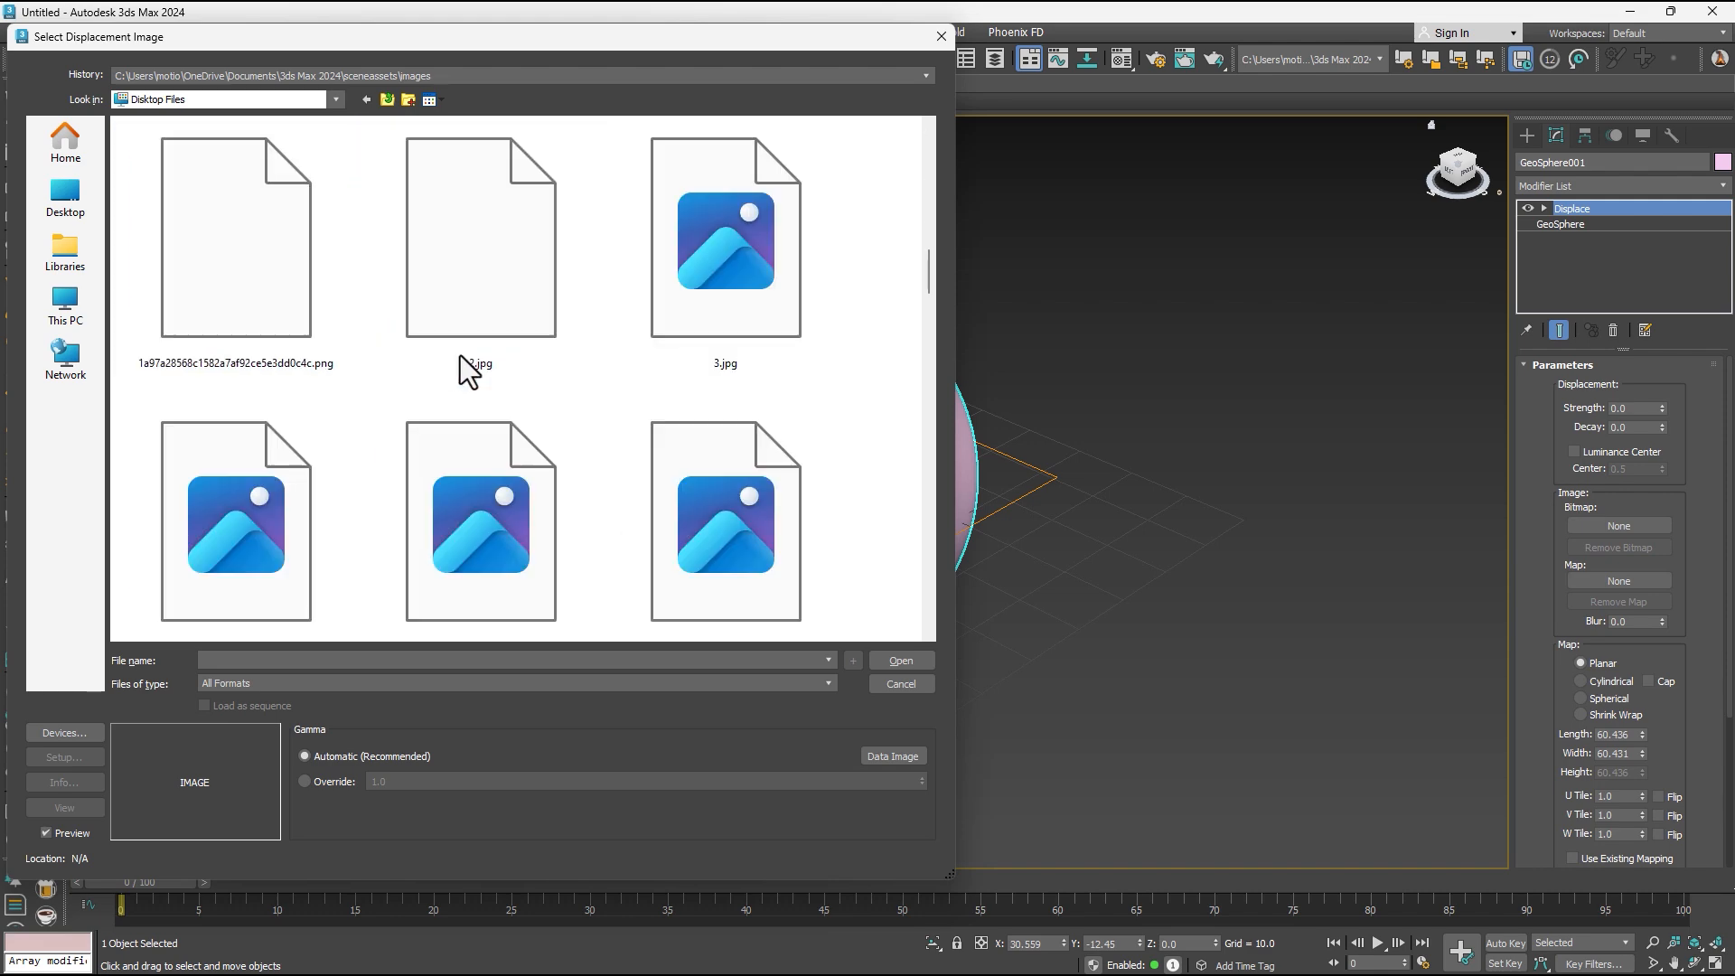
scroll(533, 391, down, 10)
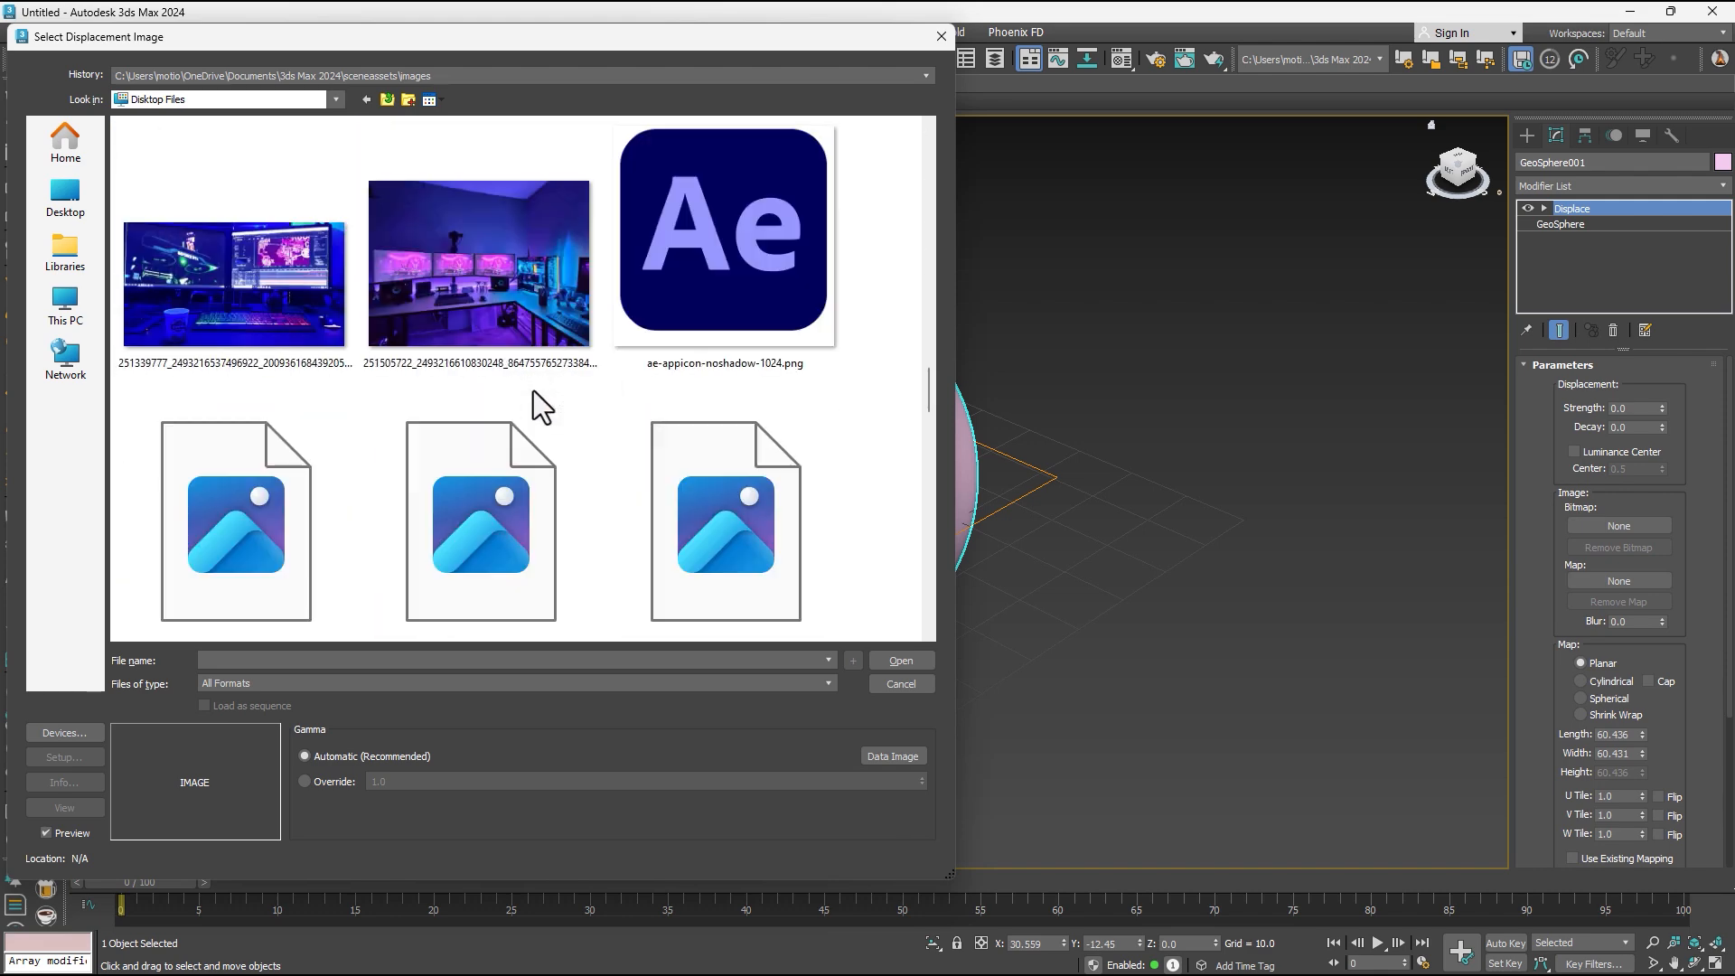
scroll(534, 391, down, 10)
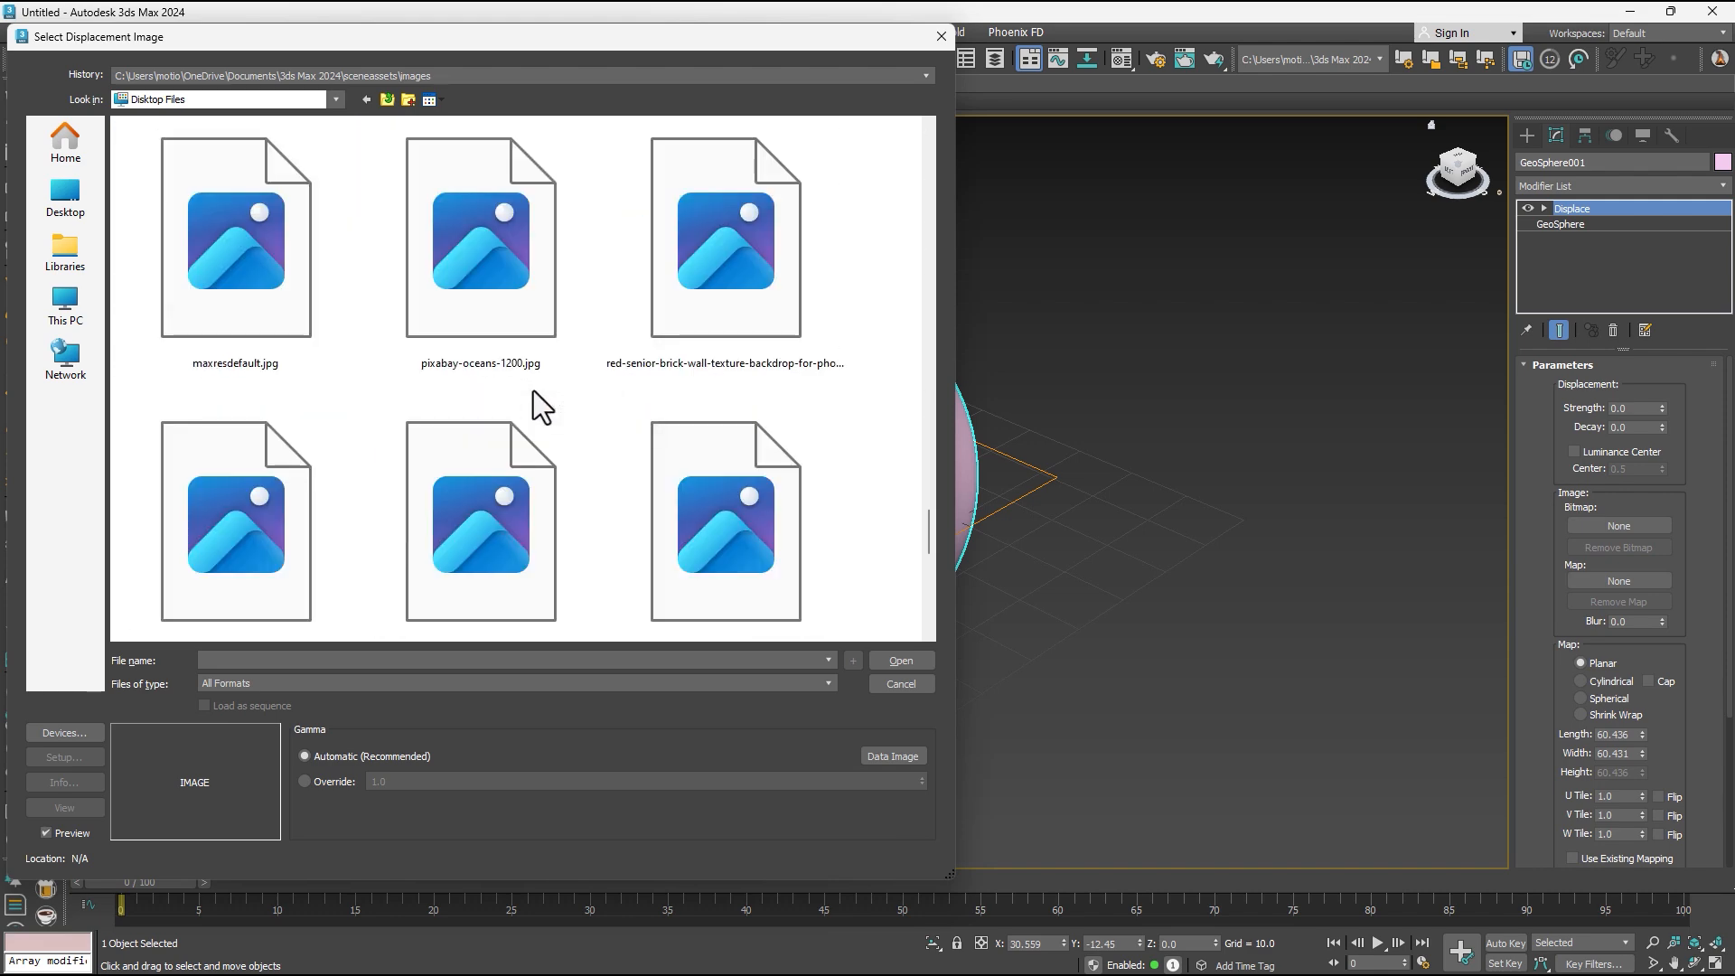
scroll(533, 390, down, 3)
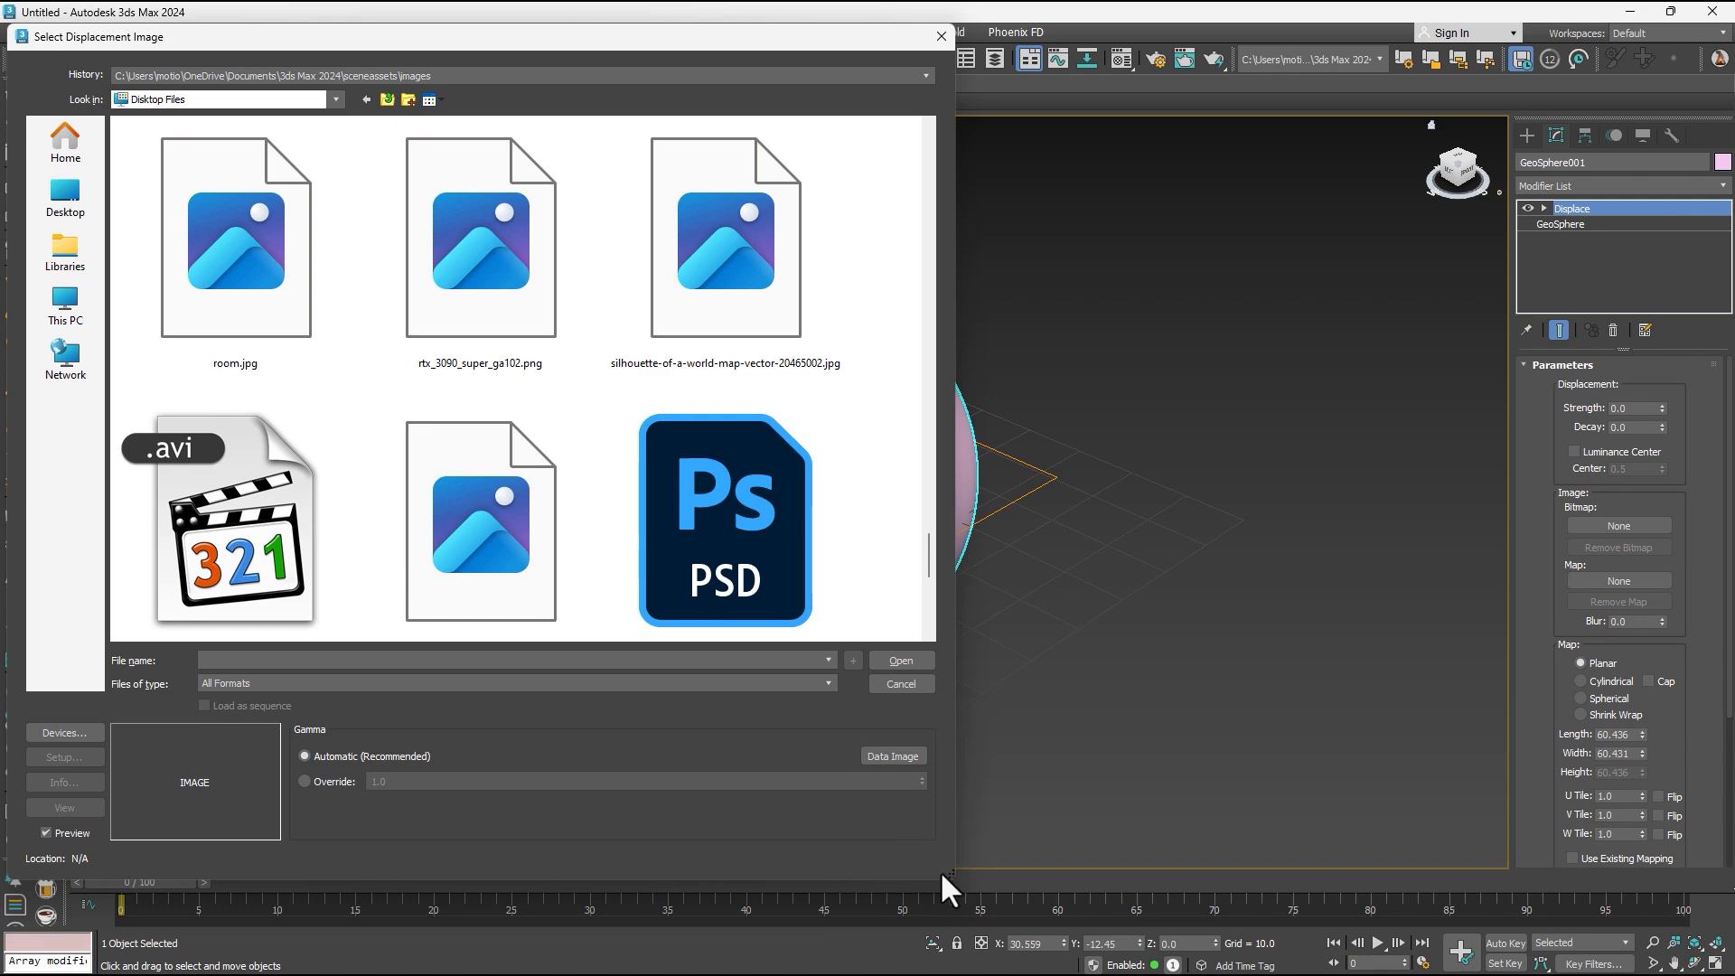
drag(946, 887, 1389, 966)
scroll(805, 488, up, 3)
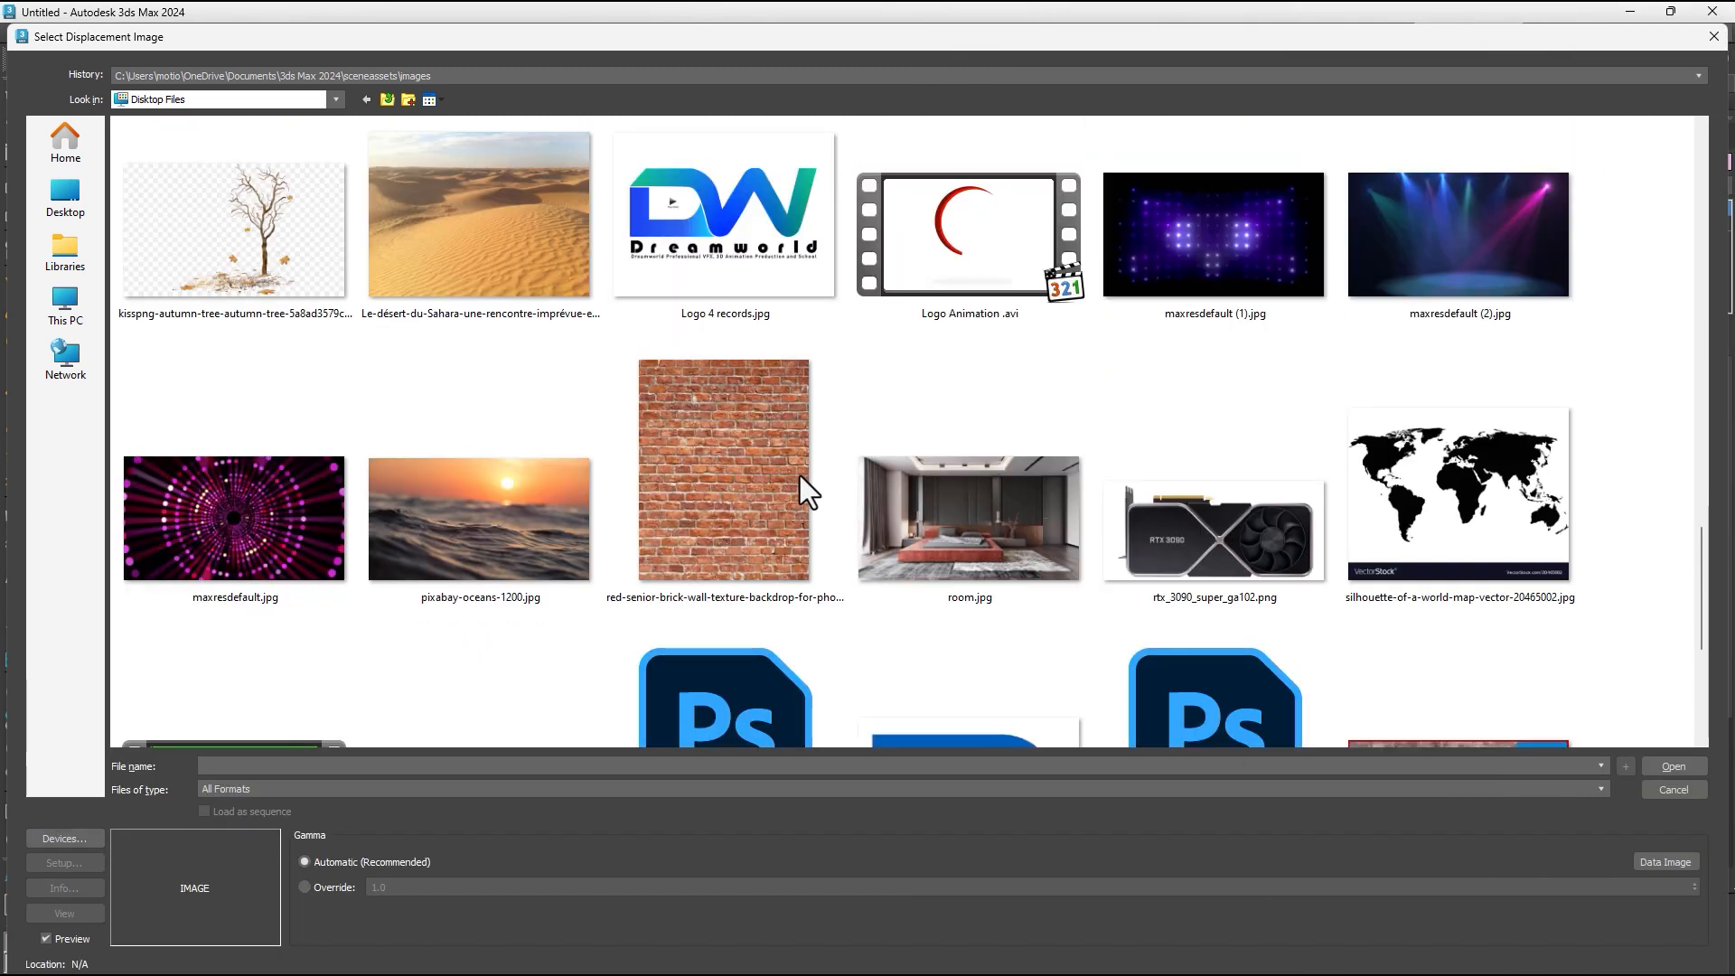
click(1455, 512)
click(1696, 766)
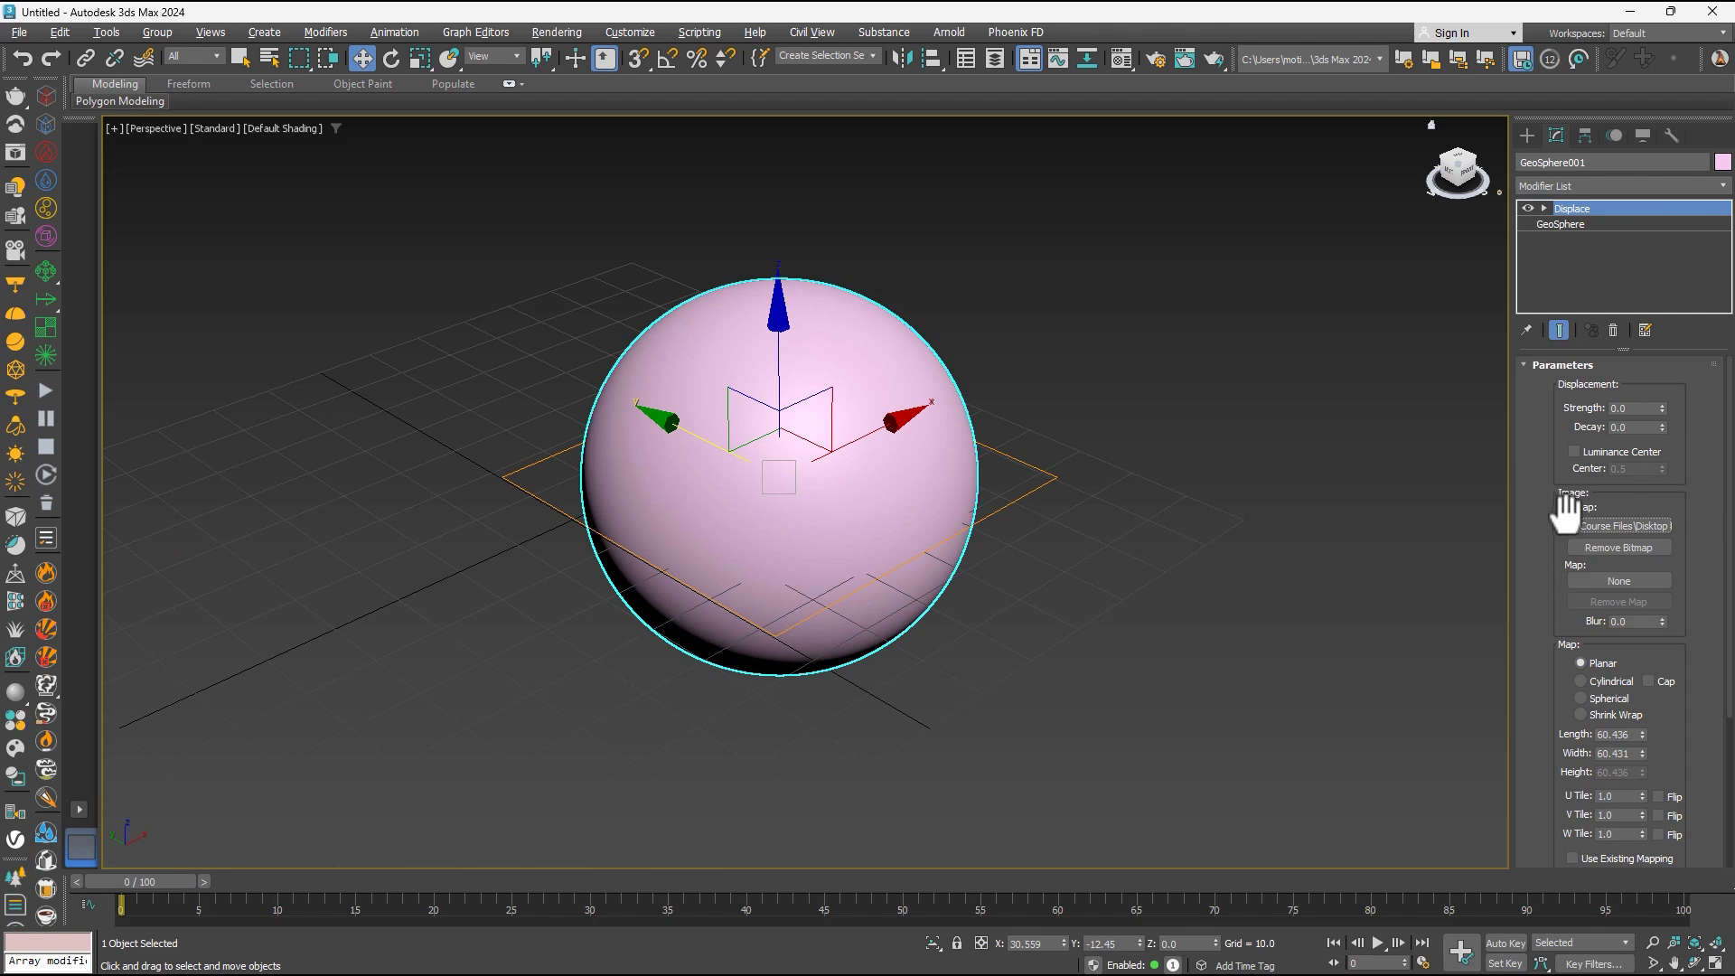
Copy the displacement bitmap into the first Material Editor slot and crop off the VectorStock footer, using a crop height of about 0.891.
click(1121, 58)
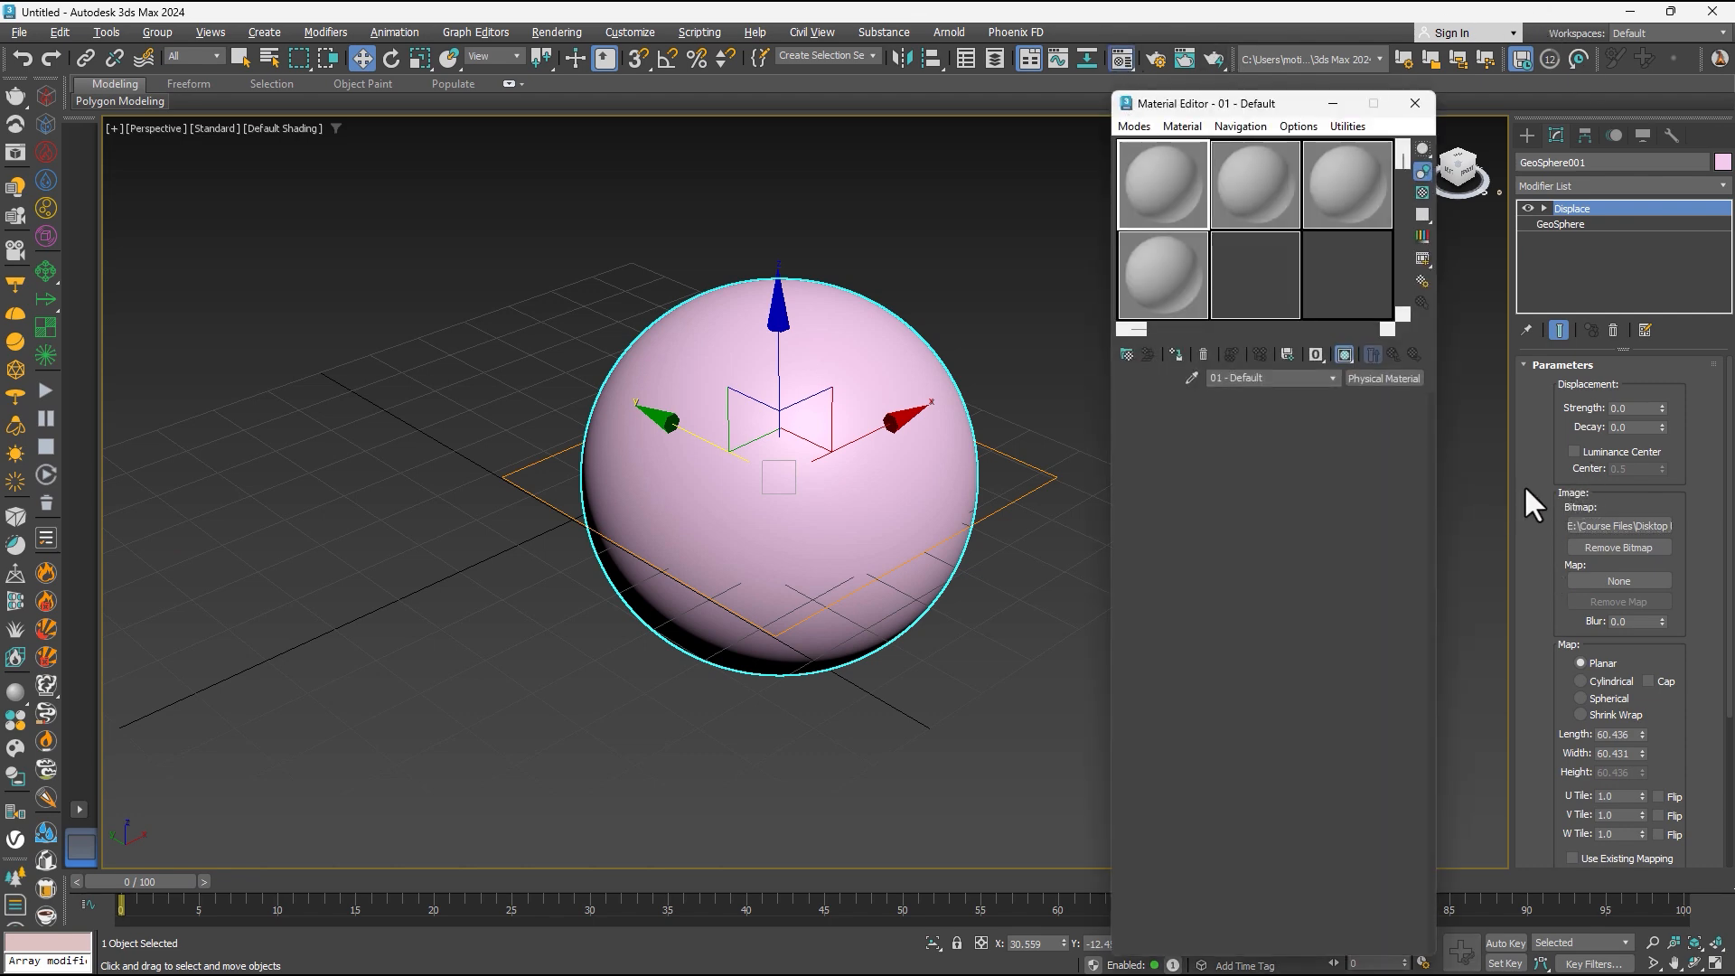
drag(1633, 525, 1176, 170)
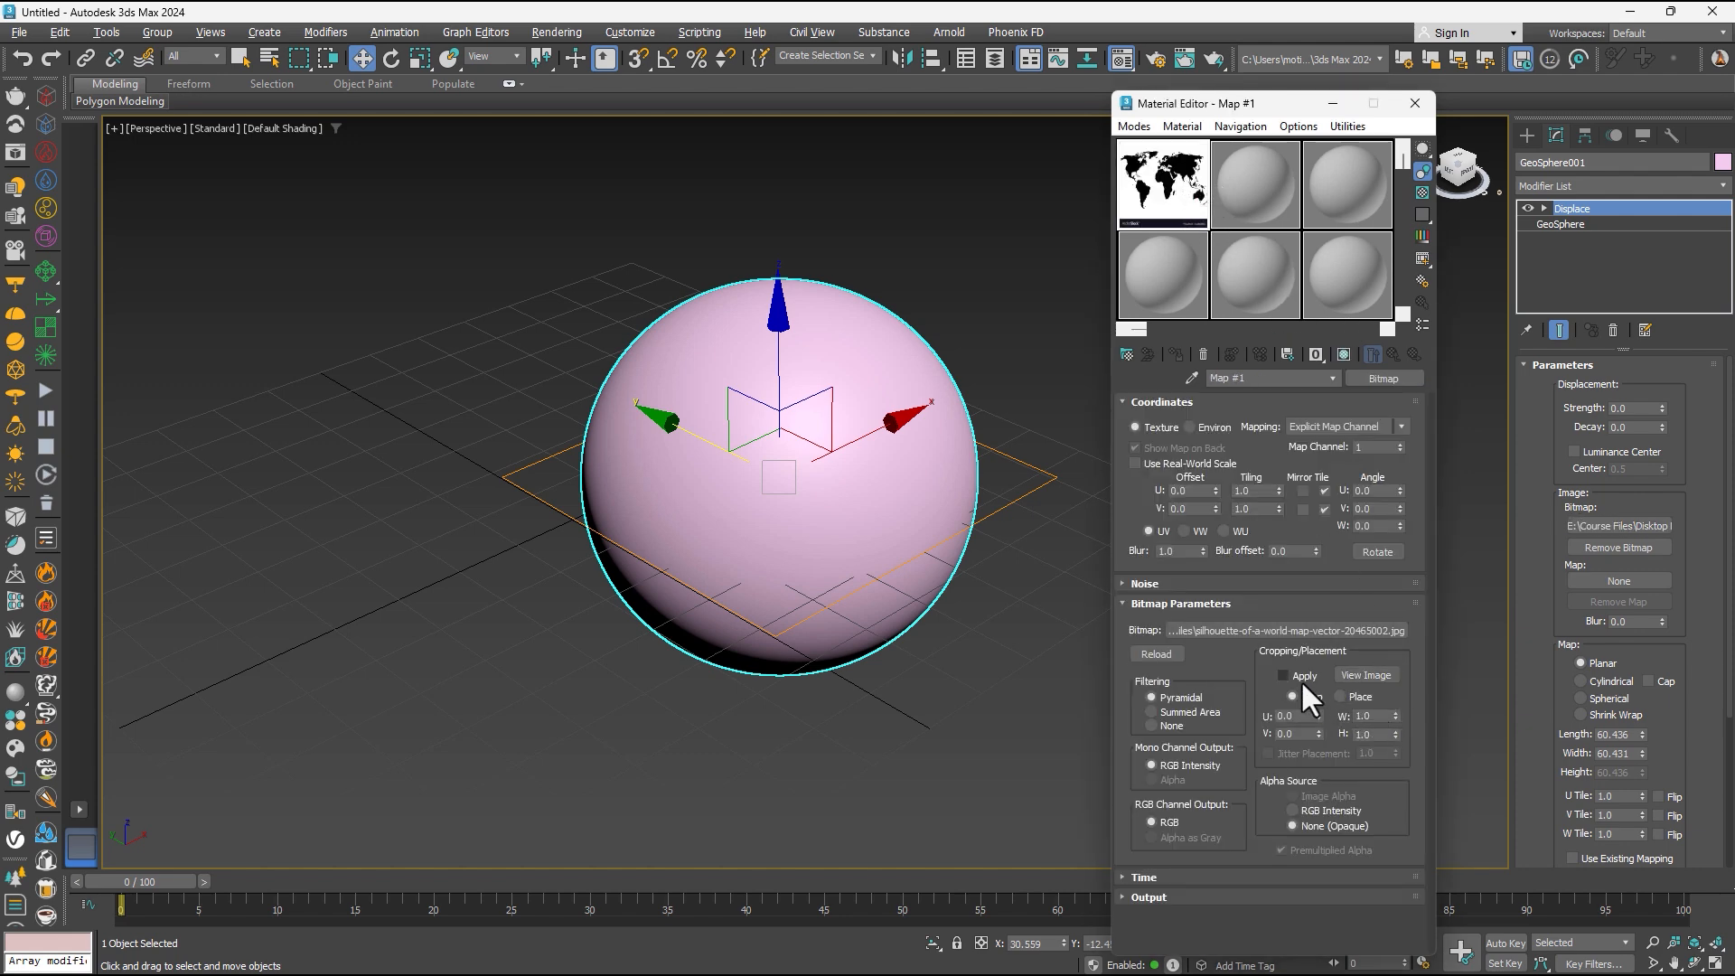
click(1384, 674)
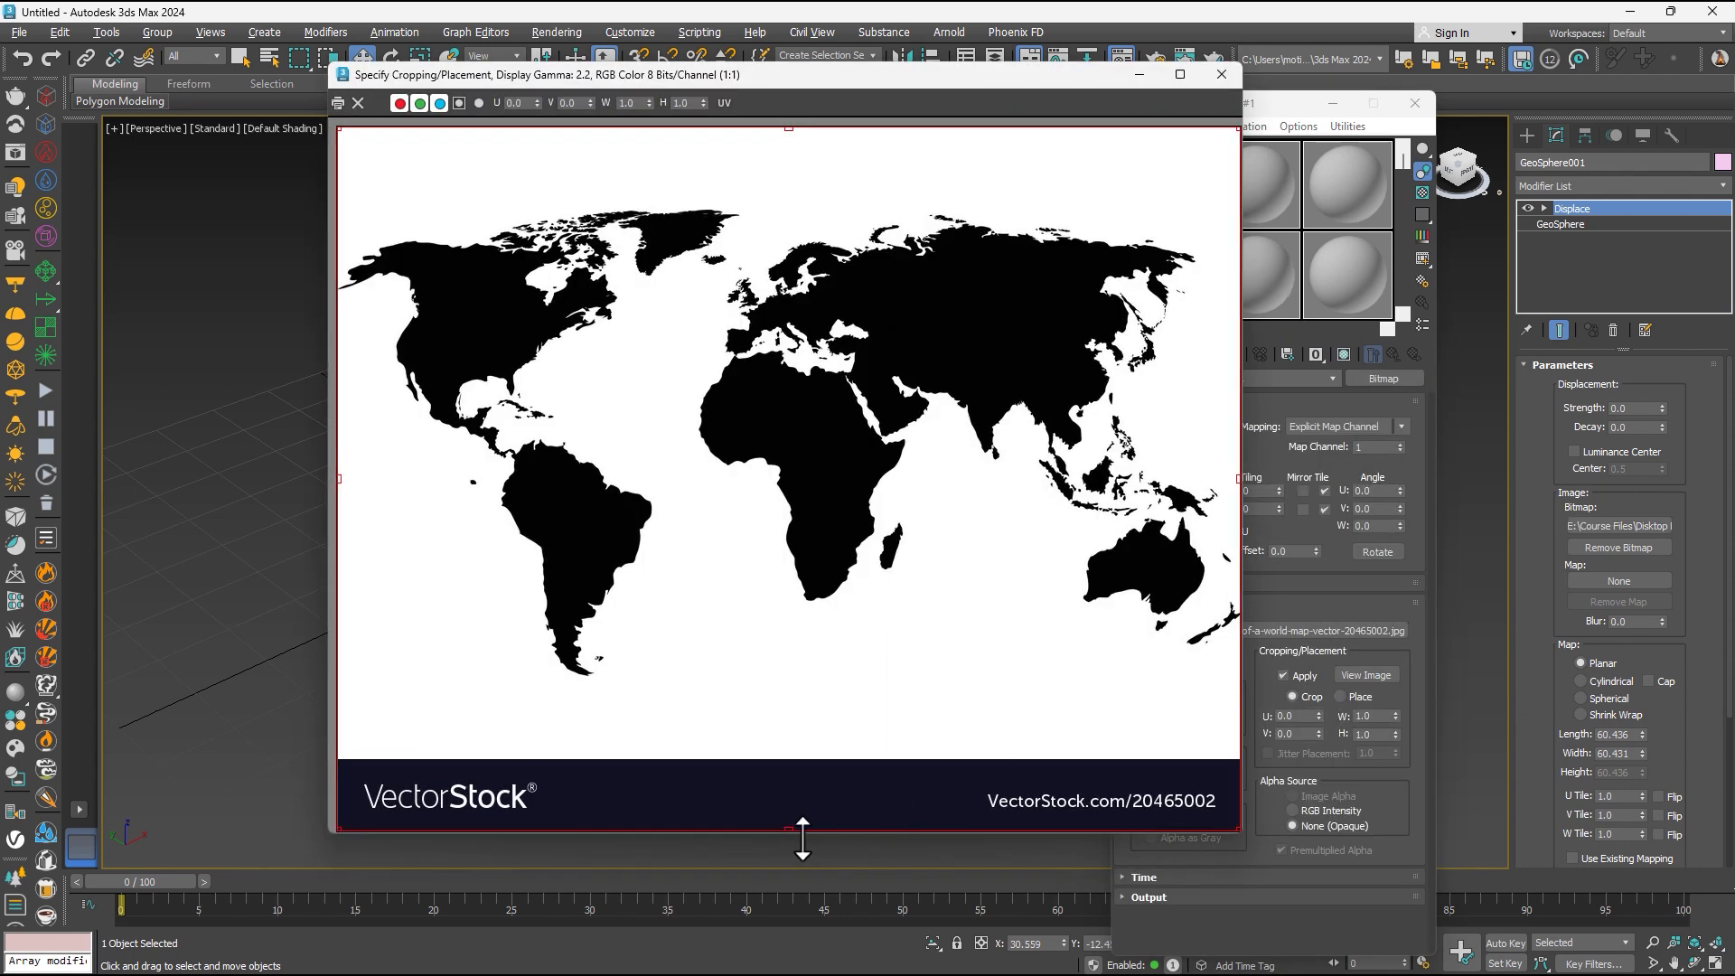
drag(787, 817, 803, 755)
click(1222, 74)
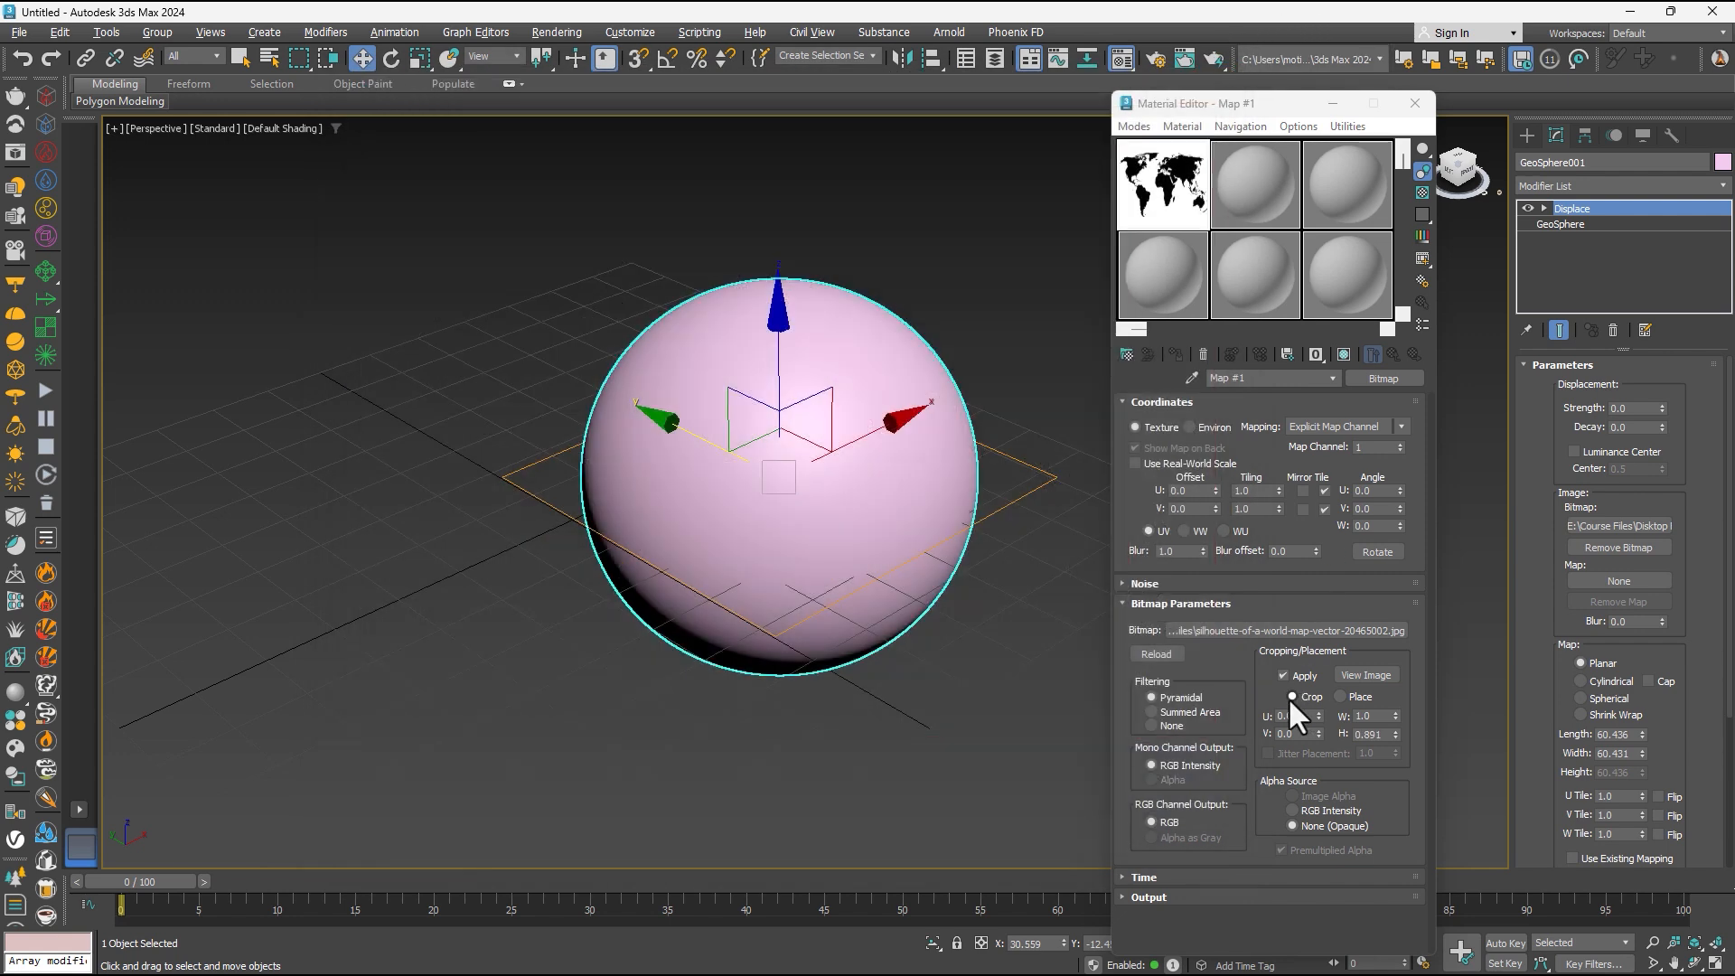
click(1415, 103)
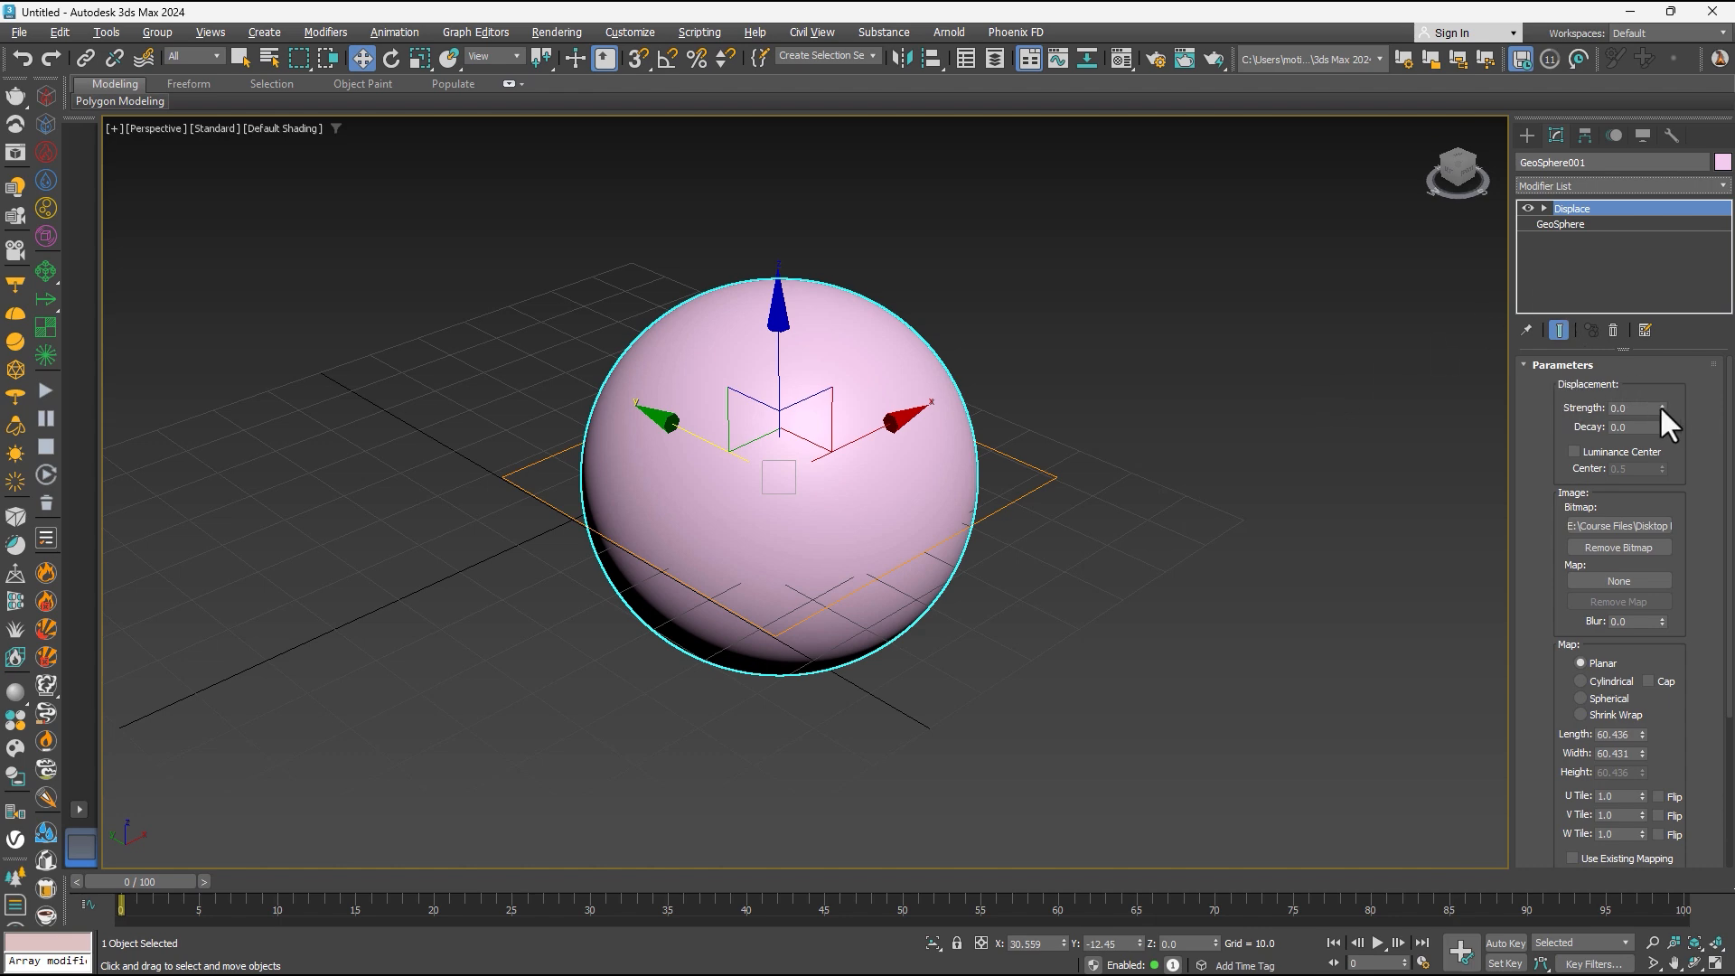
Set the displacement strength to about -2.87 and switch the Displace mapping to Spherical.
drag(1661, 407, 1651, 658)
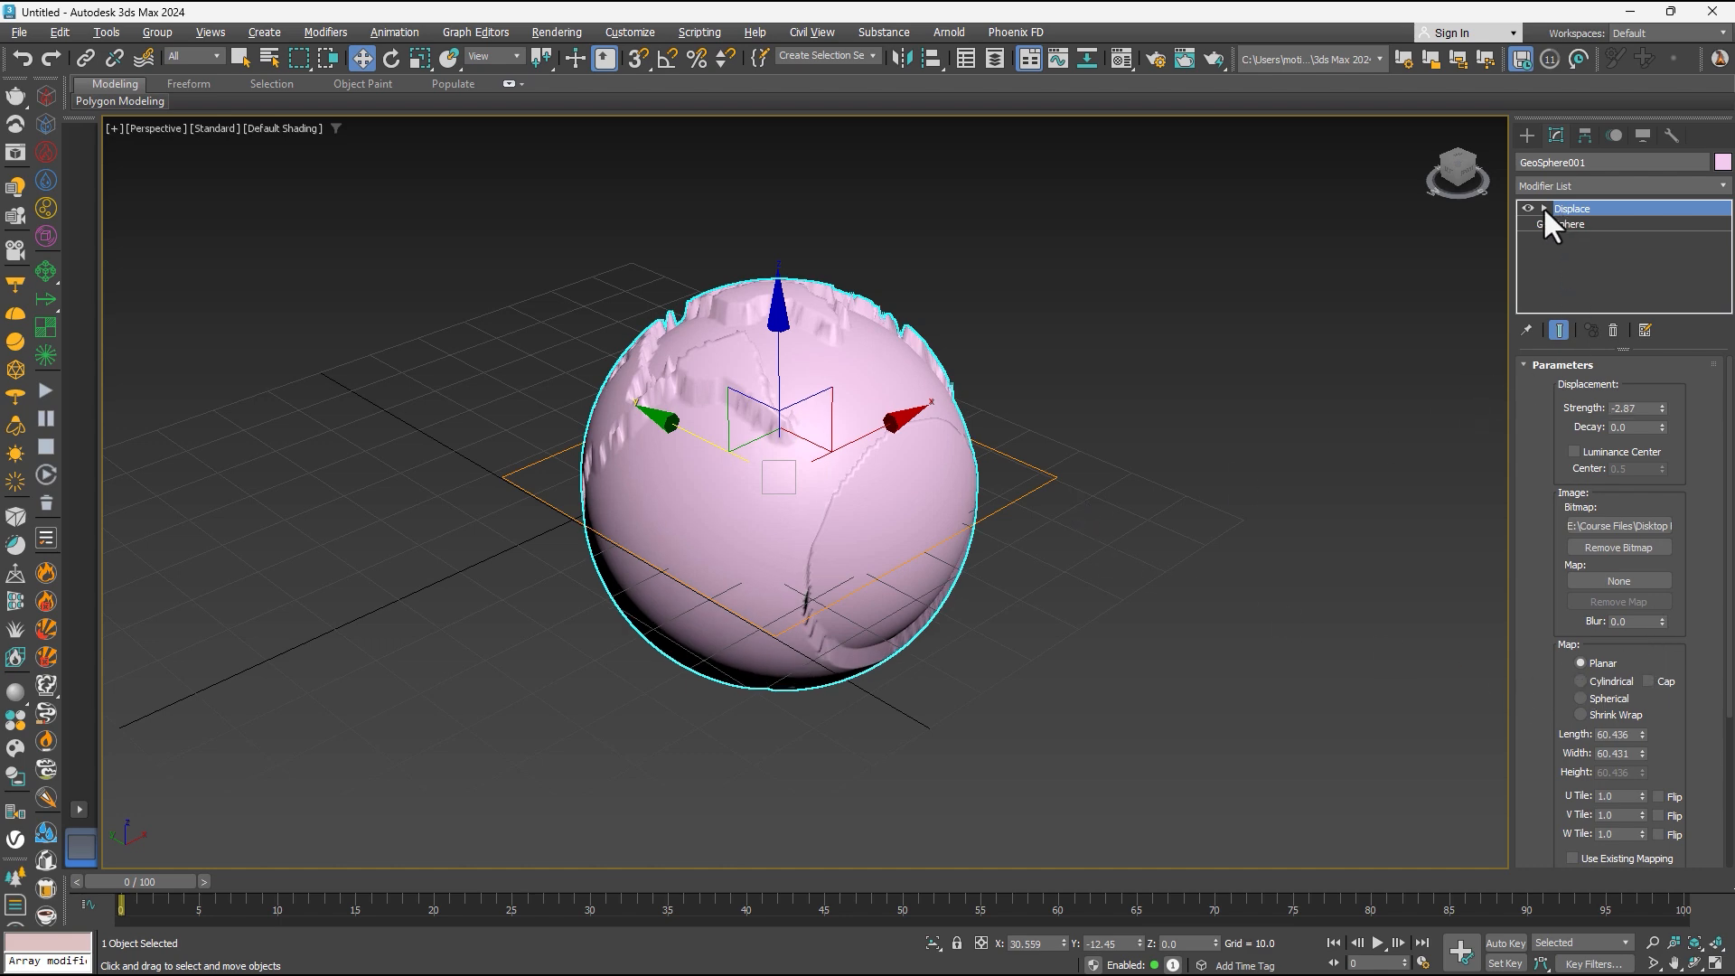
click(1600, 699)
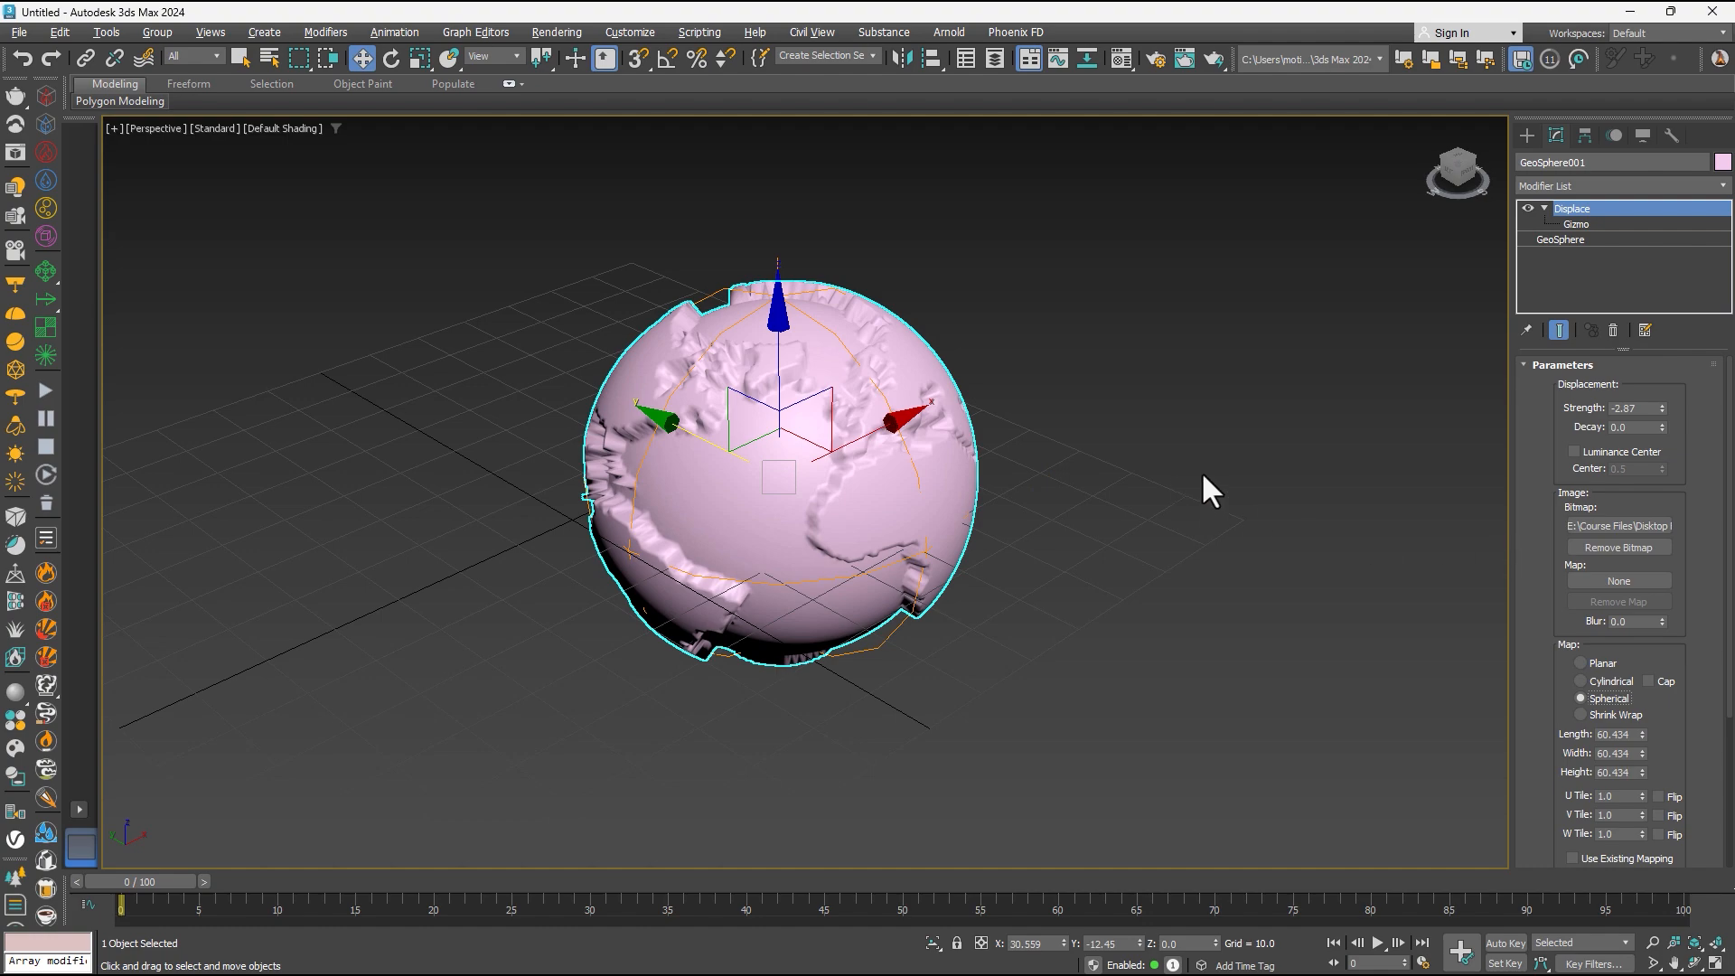
alt+middle_drag(1201, 470, 701, 385)
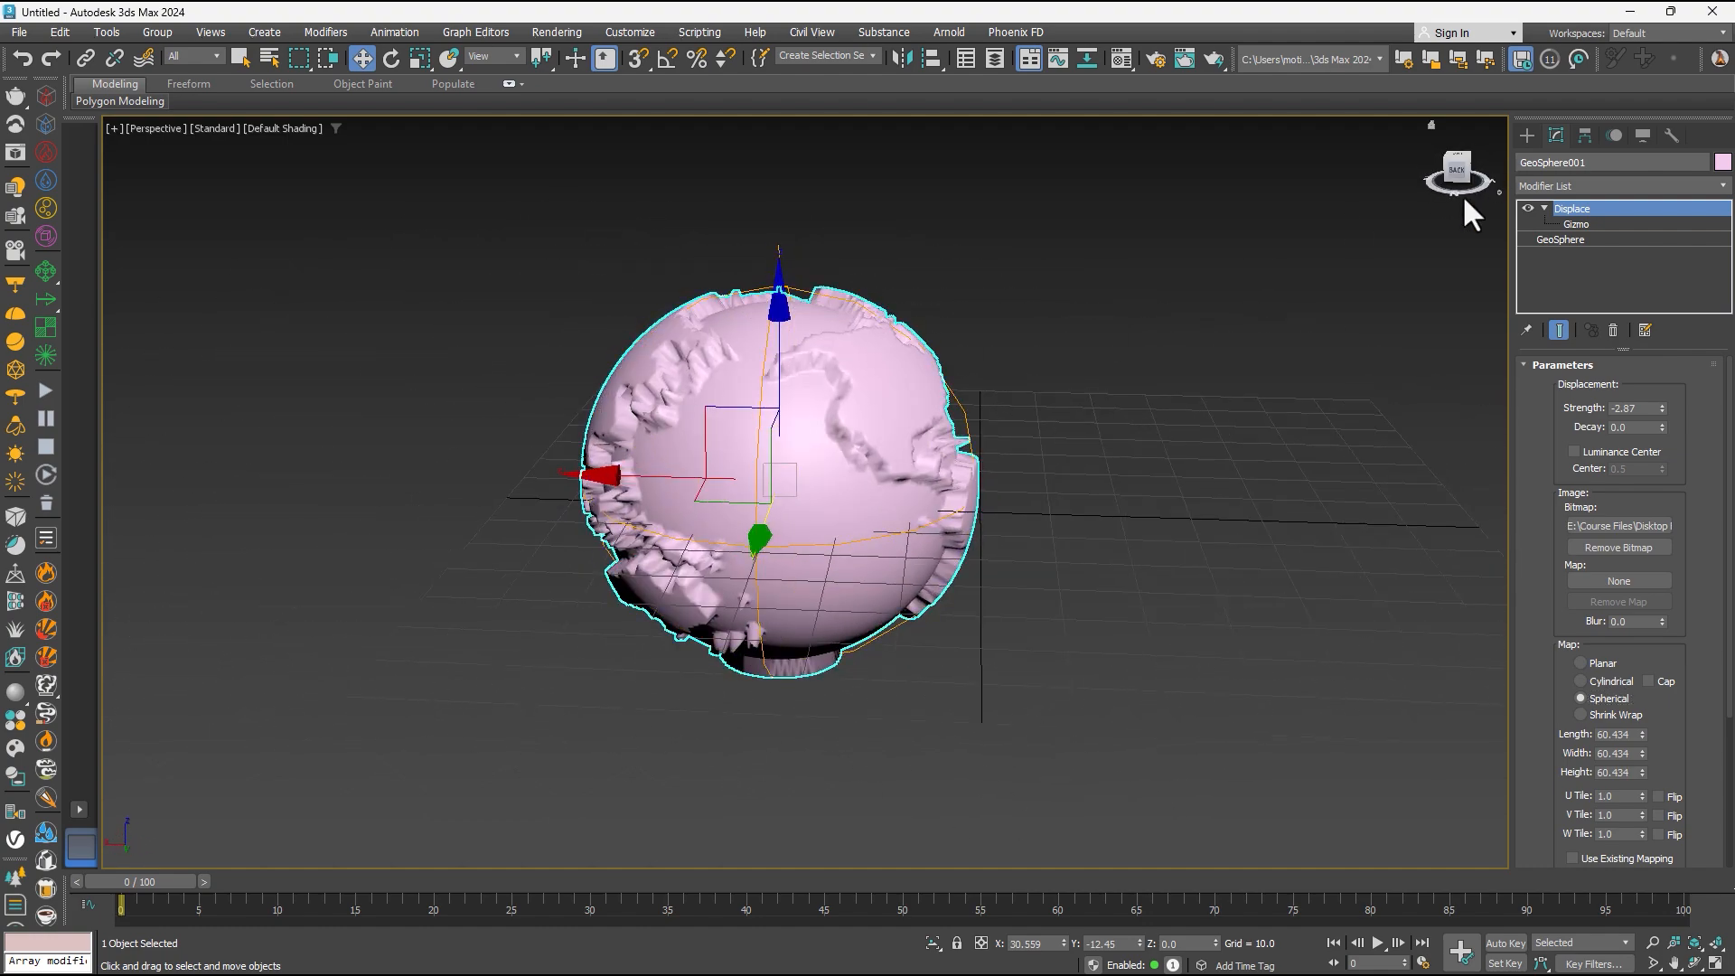
Raise the base GeoSphere's segments to 96 beneath the Displace modifier.
click(1550, 238)
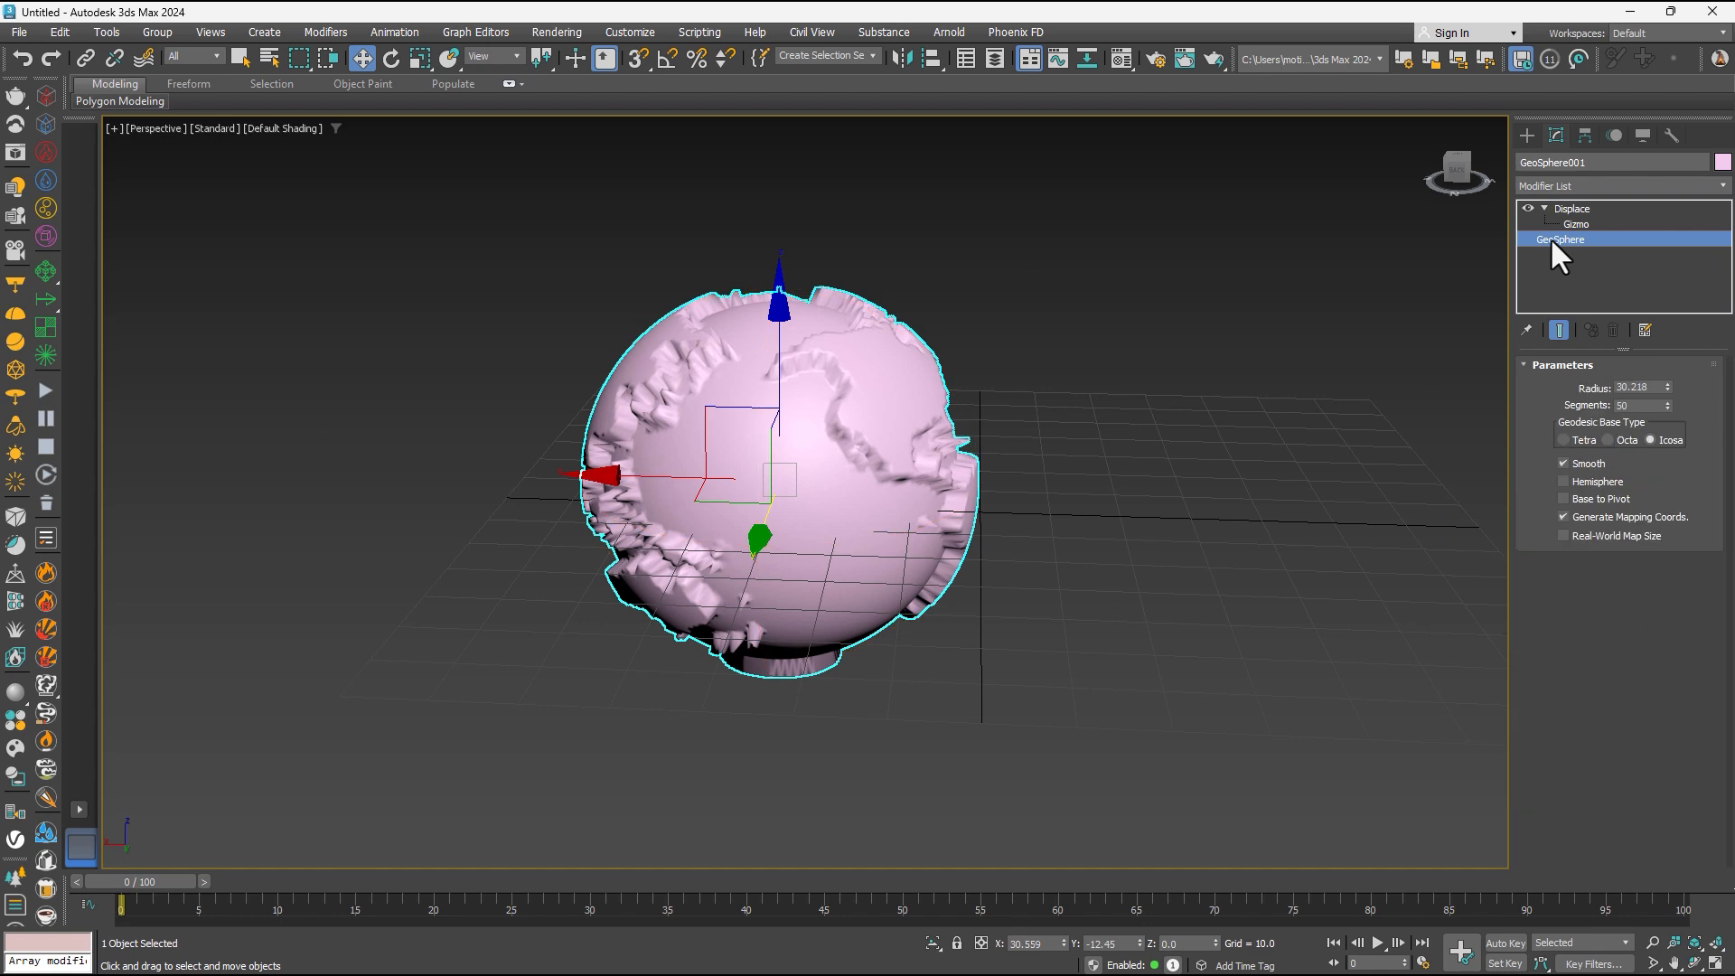
scroll(943, 399, up, 4)
scroll(942, 399, down, 2)
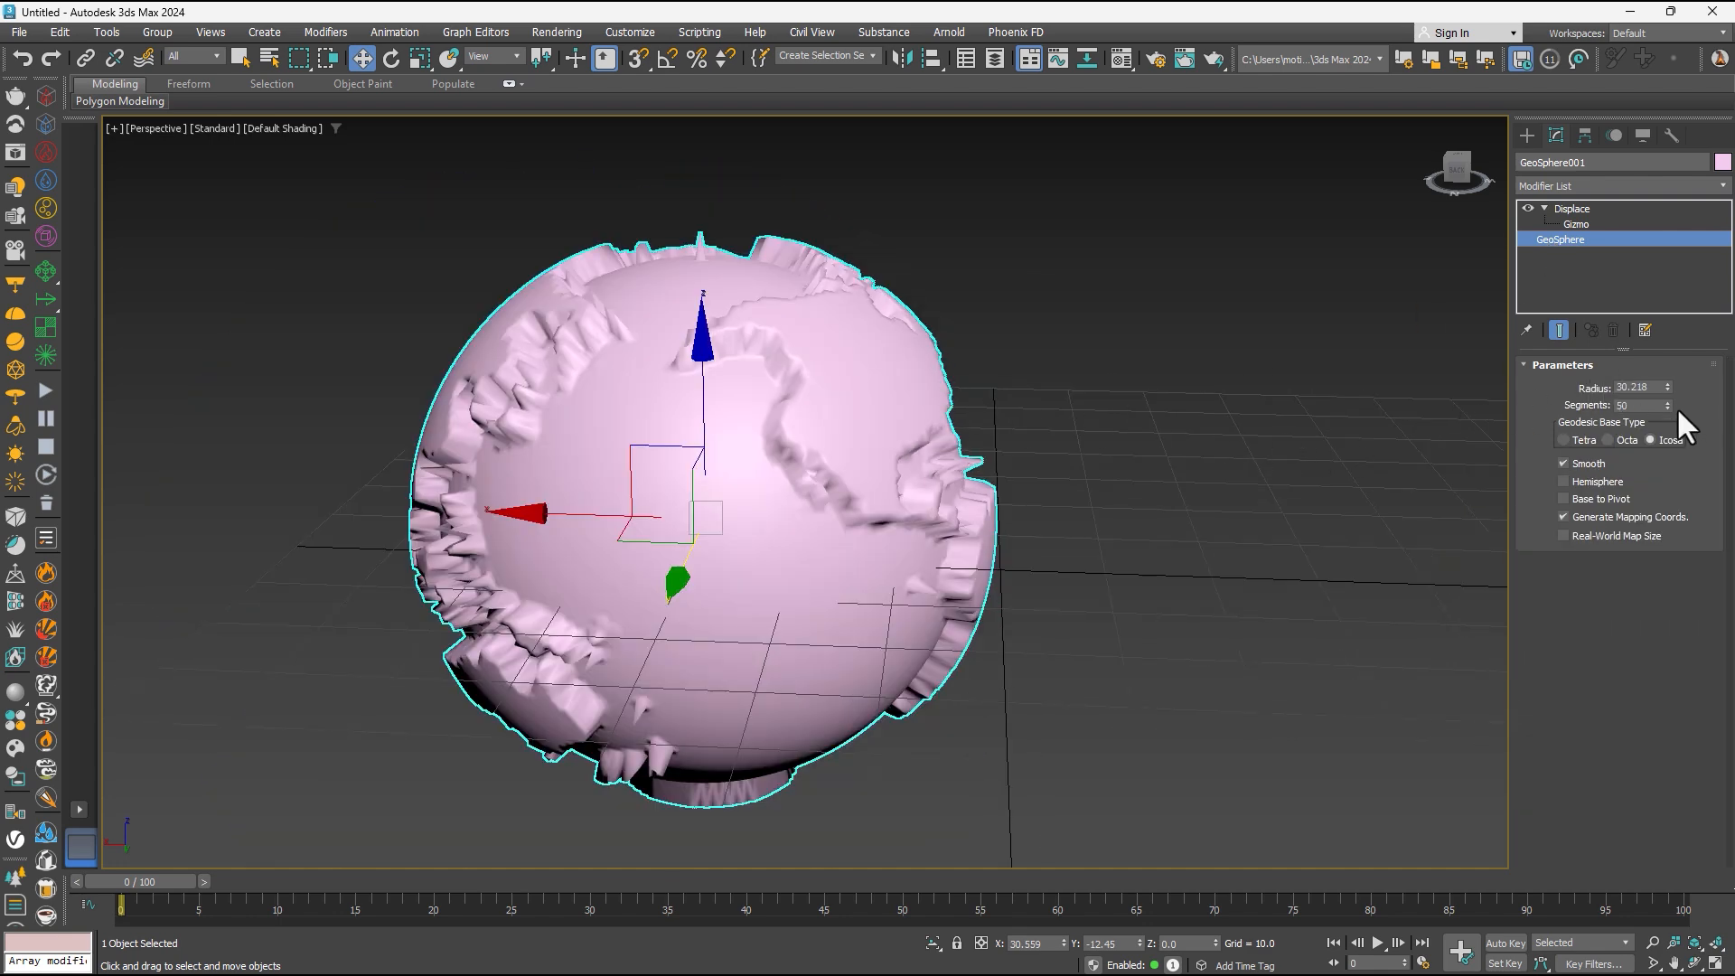
mouse_move(1668, 403)
mouse_down()
mouse_move(1672, 357)
mouse_move(1671, 415)
mouse_up()
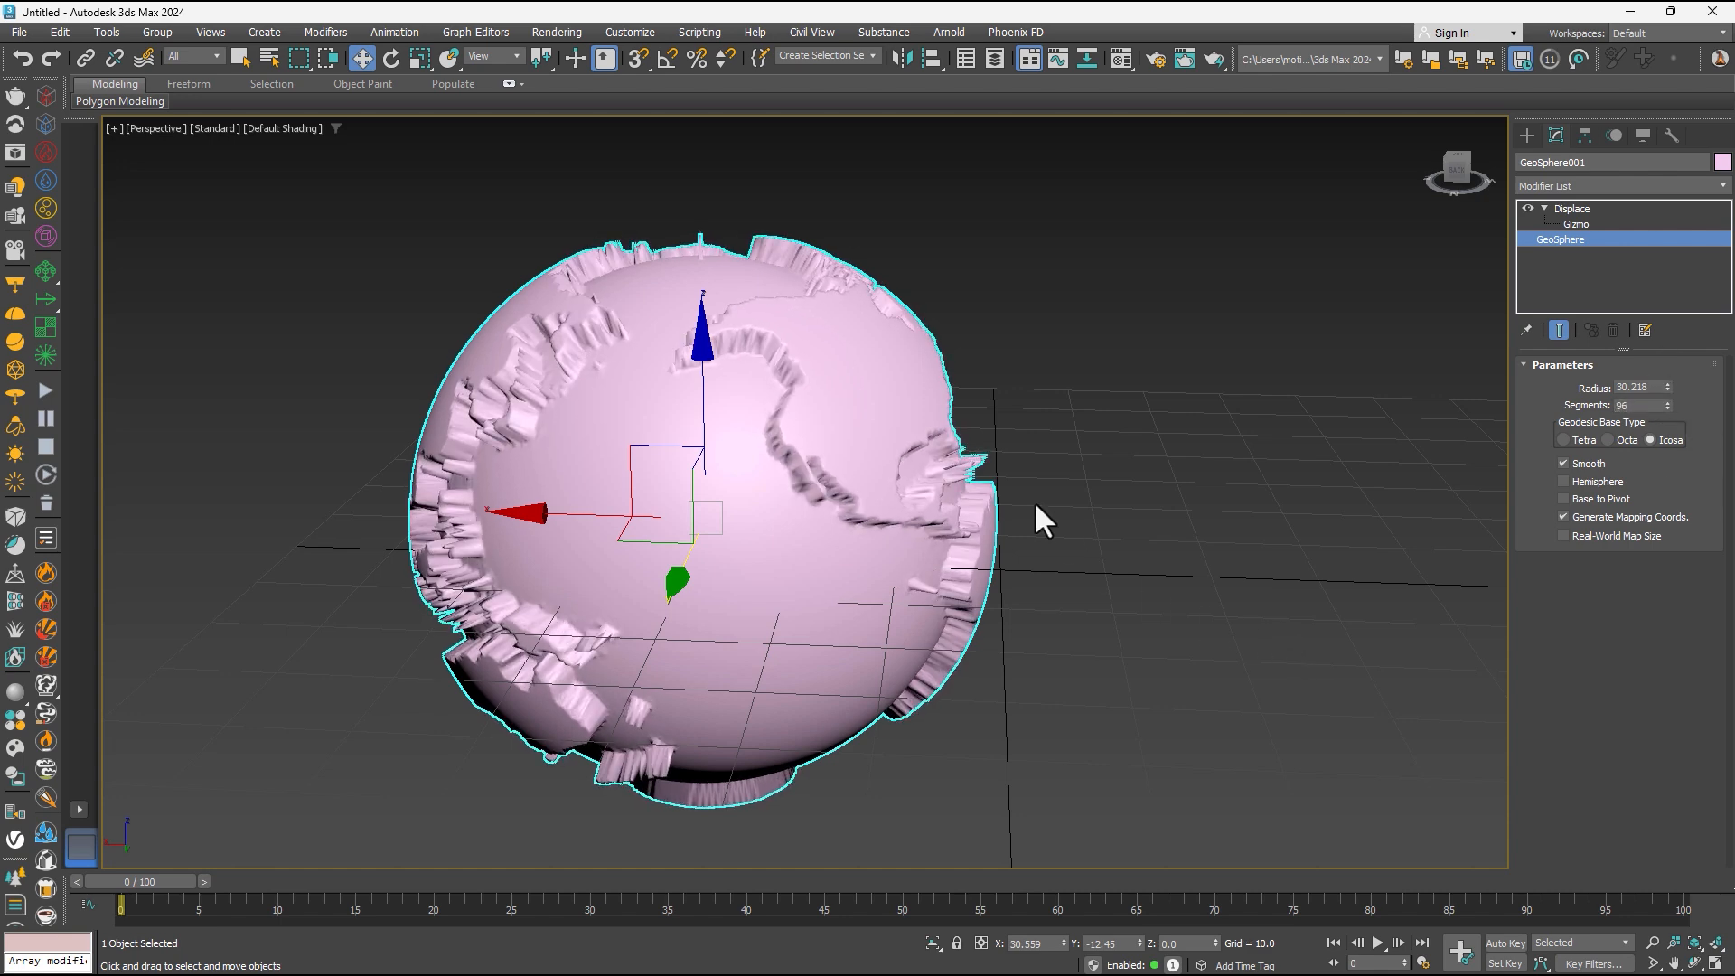
alt+middle_drag(1039, 520, 1265, 316)
Create a second GeoSphere with a radius of about 11.2 beside the displaced globe and set its segments to 10.
click(1526, 135)
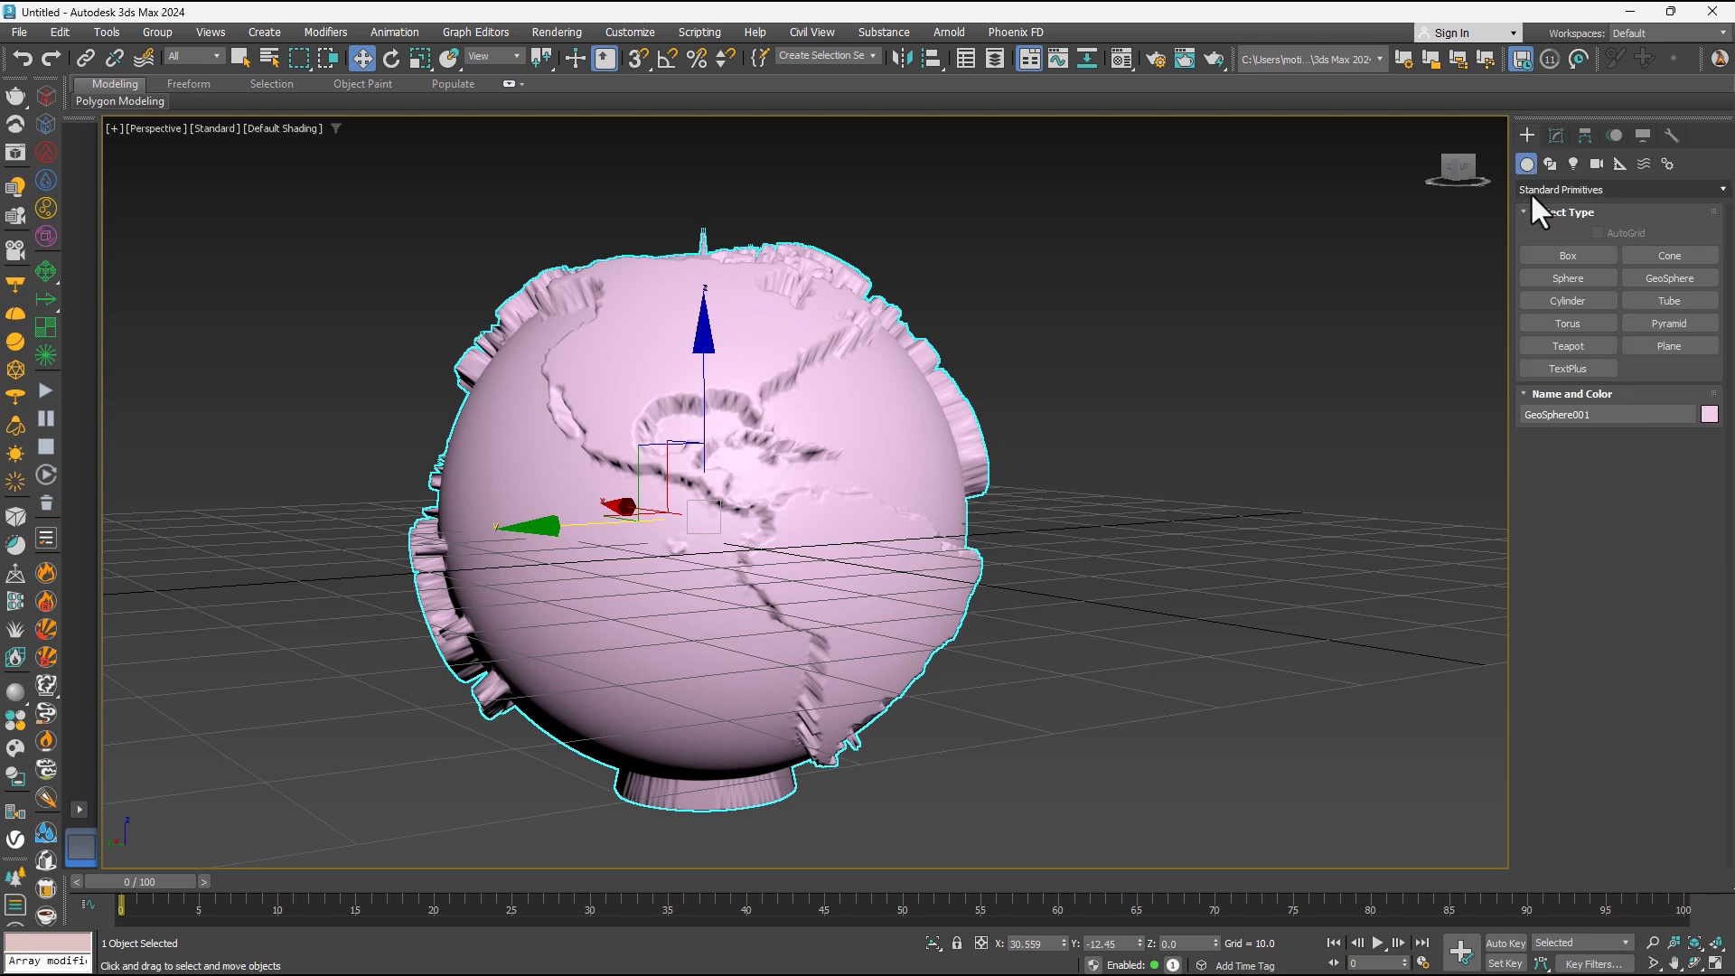
click(1670, 279)
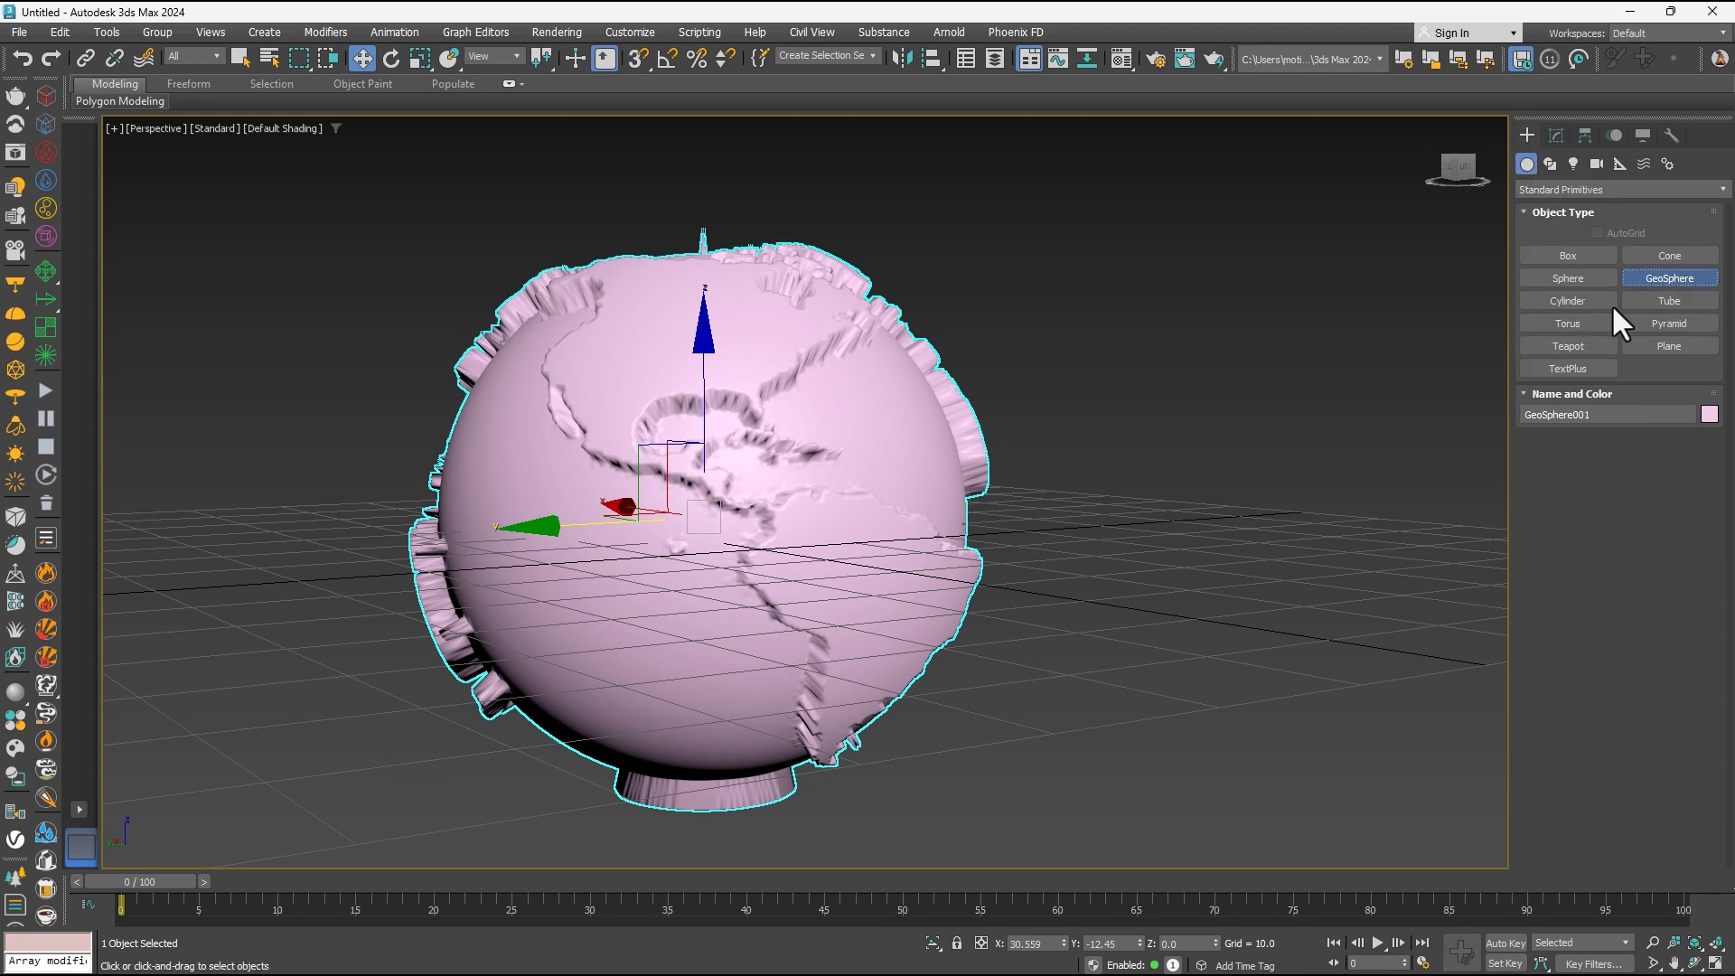
drag(1157, 640, 1310, 647)
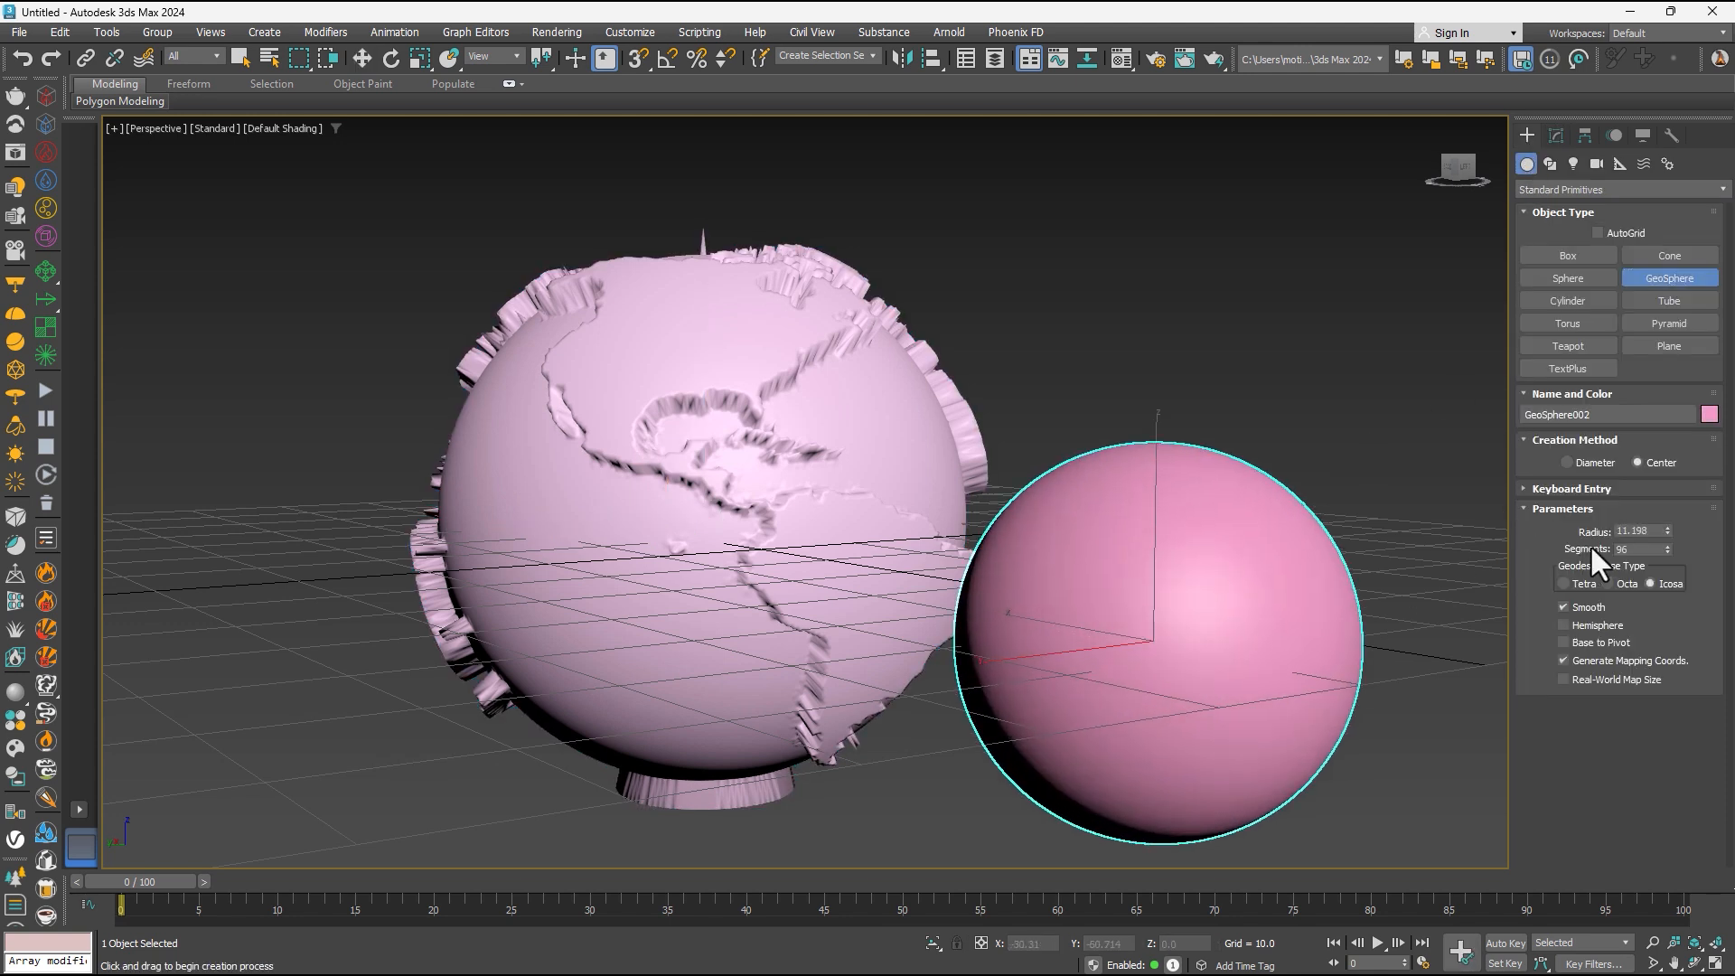
text(10)
key(Return)
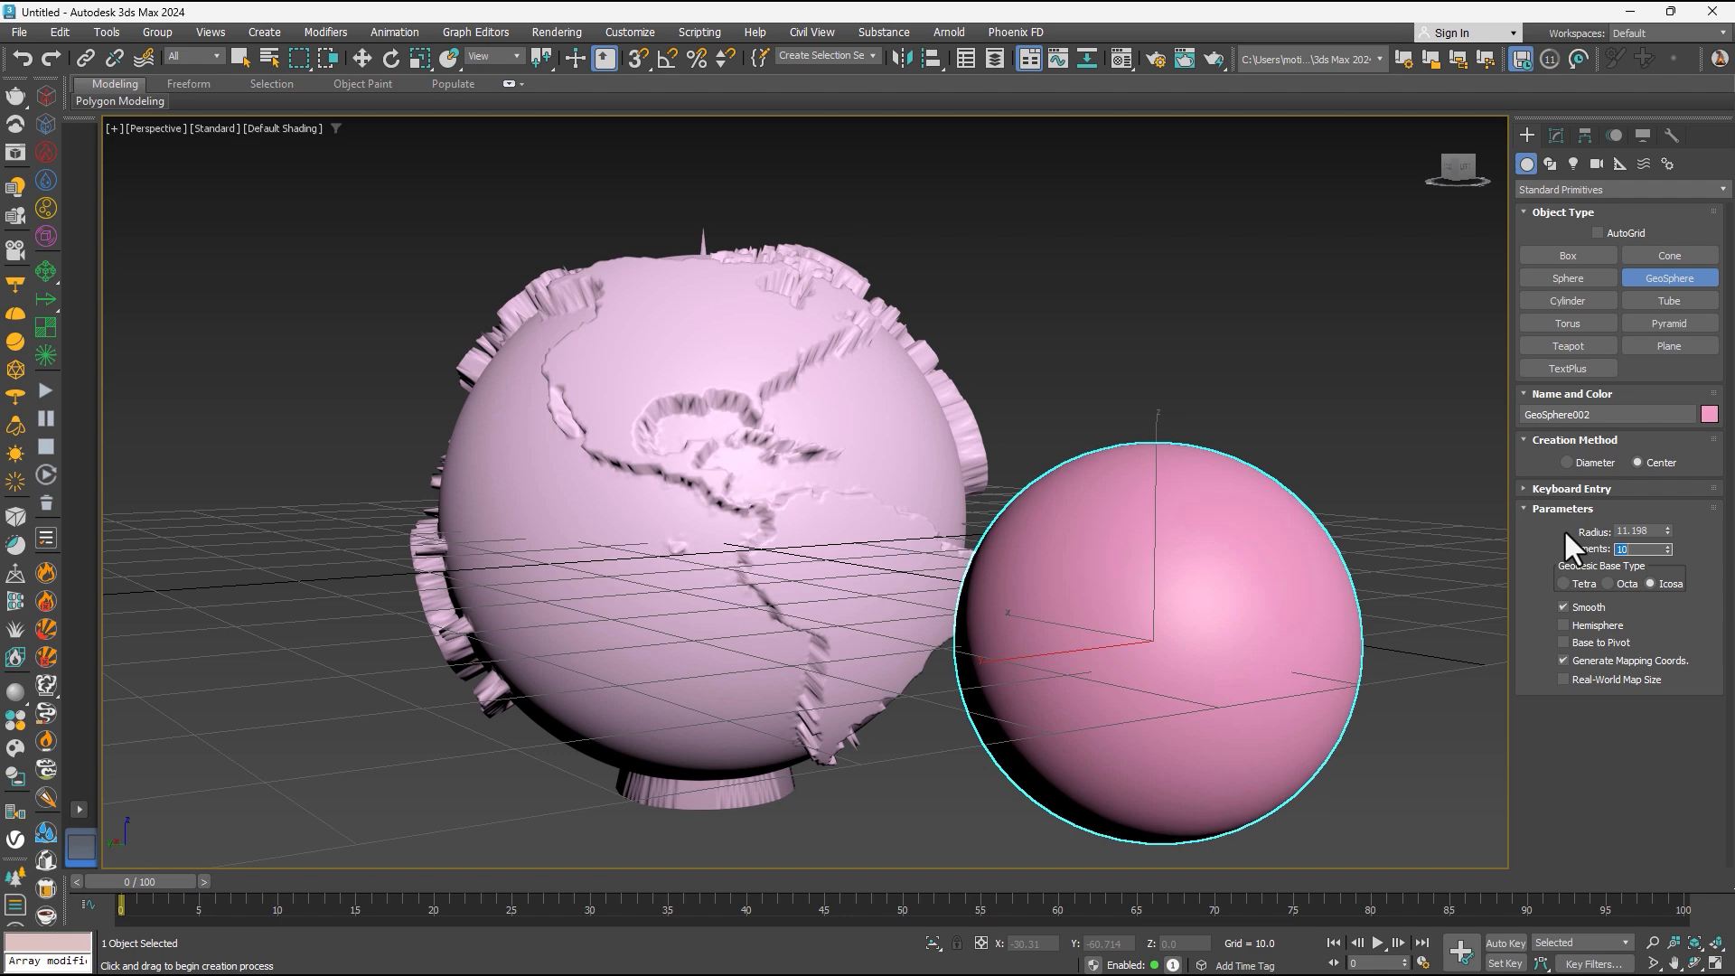
key(w)
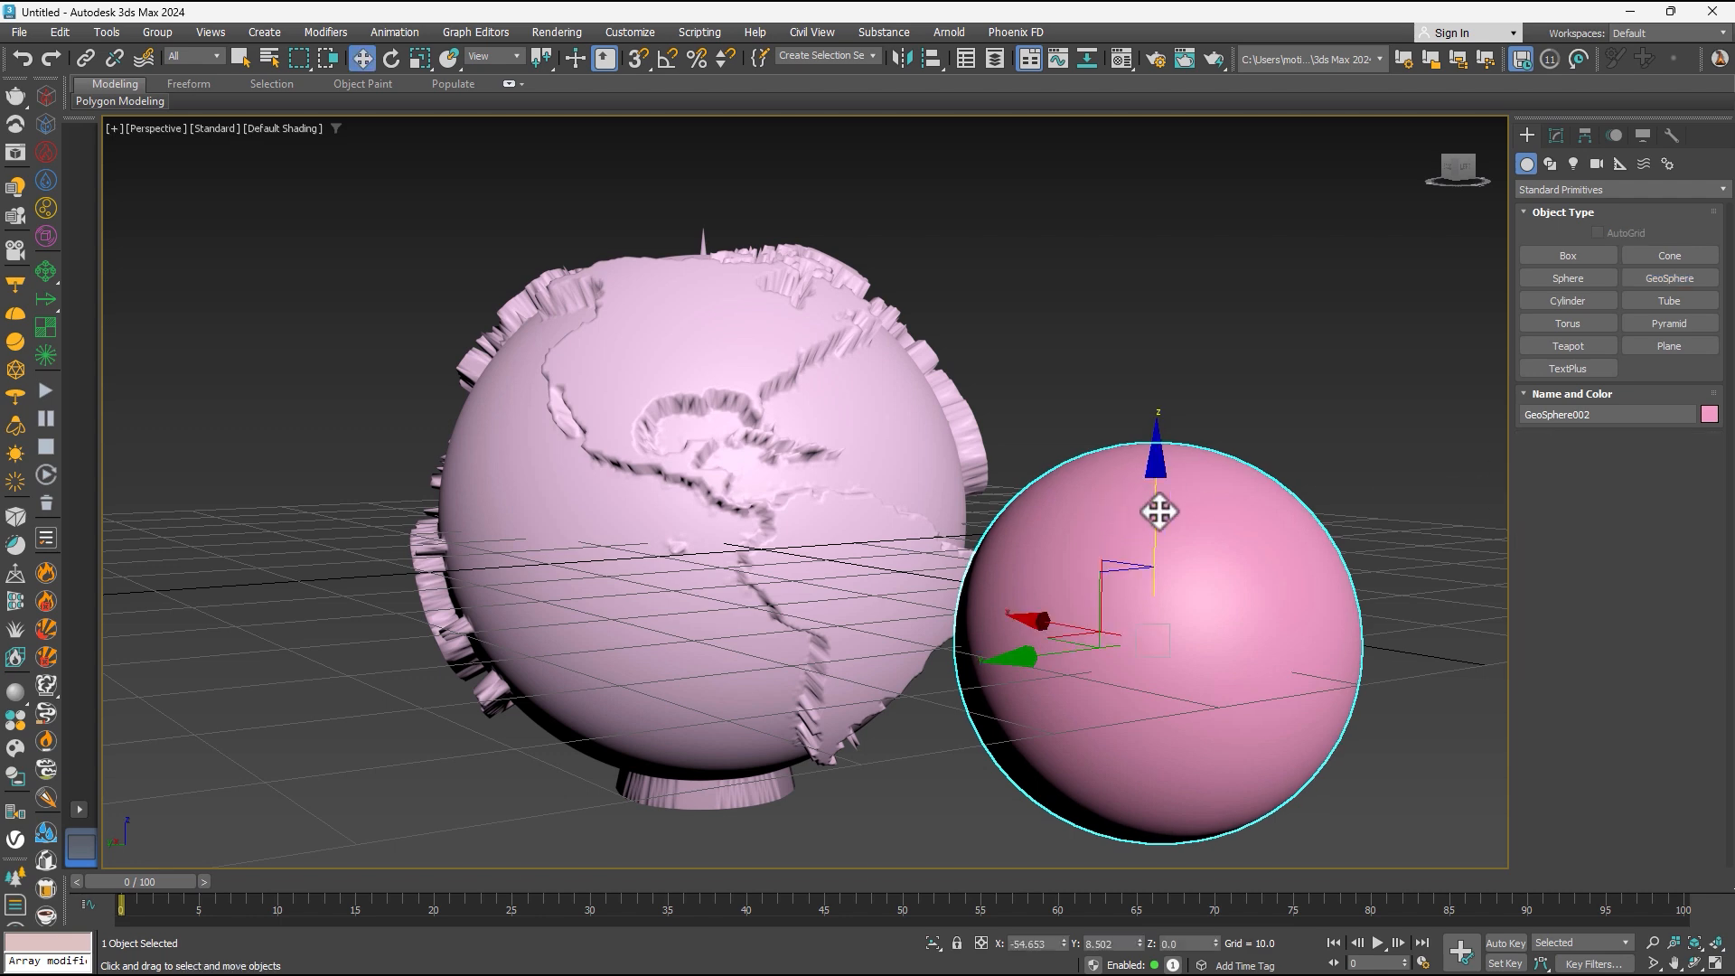
Align the new GeoSphere to the displaced globe in X, Y and Z, center to center.
click(934, 63)
click(756, 380)
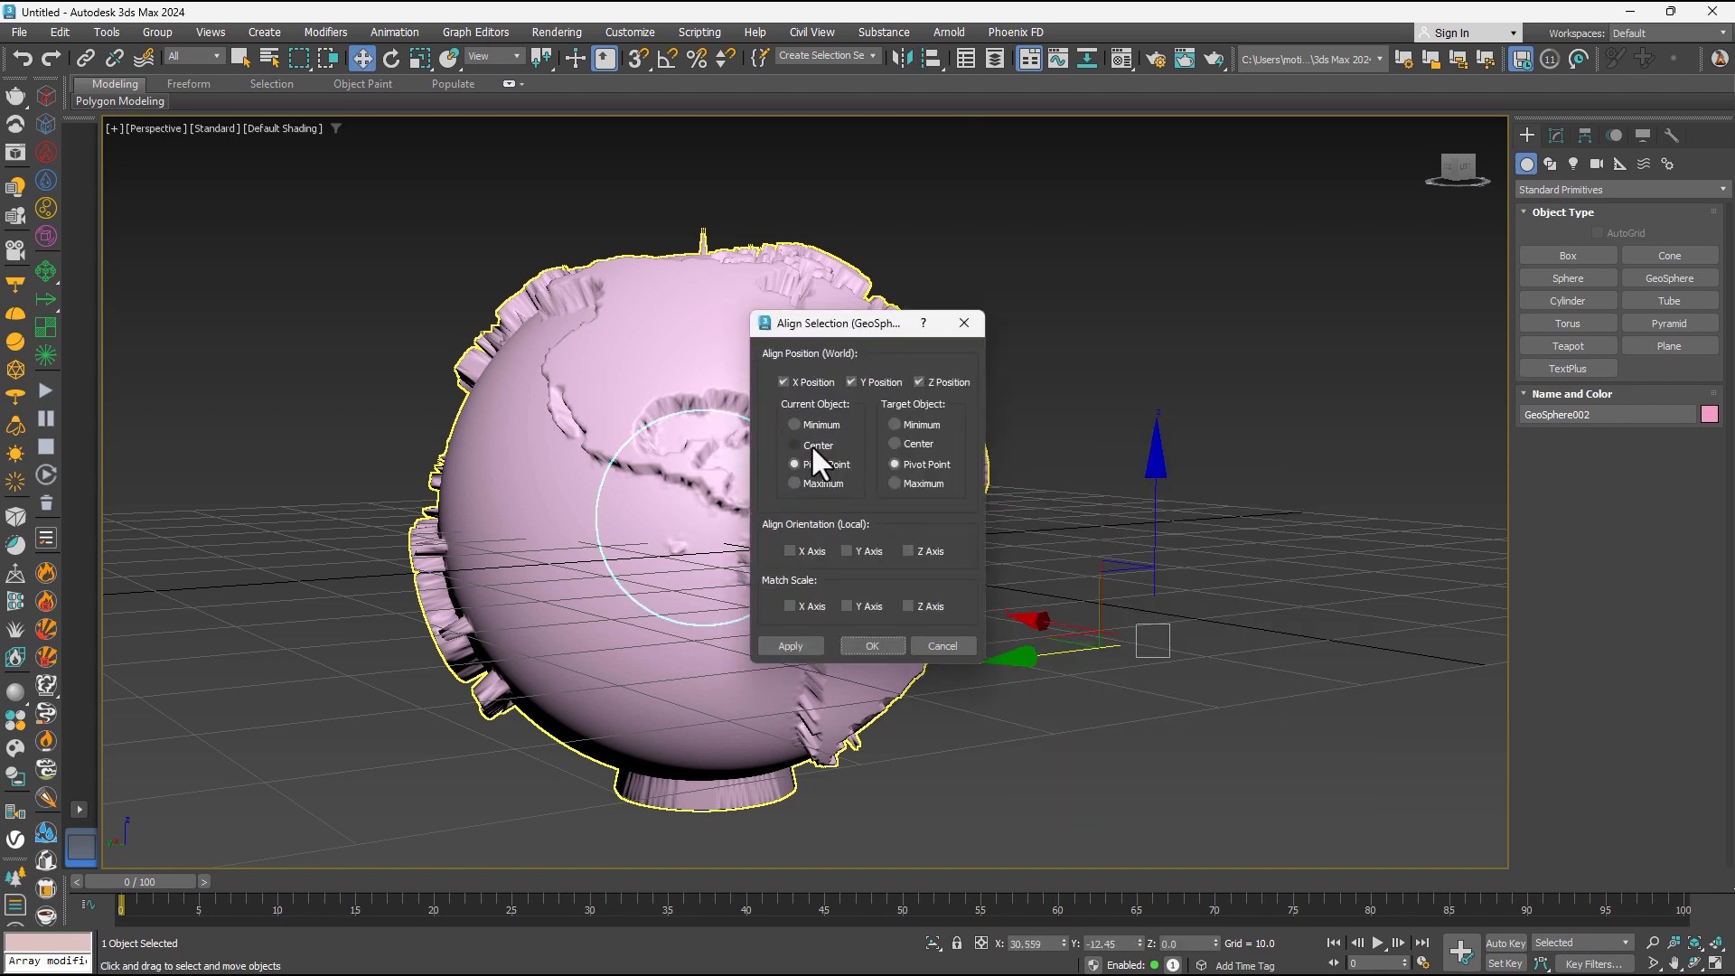
click(909, 446)
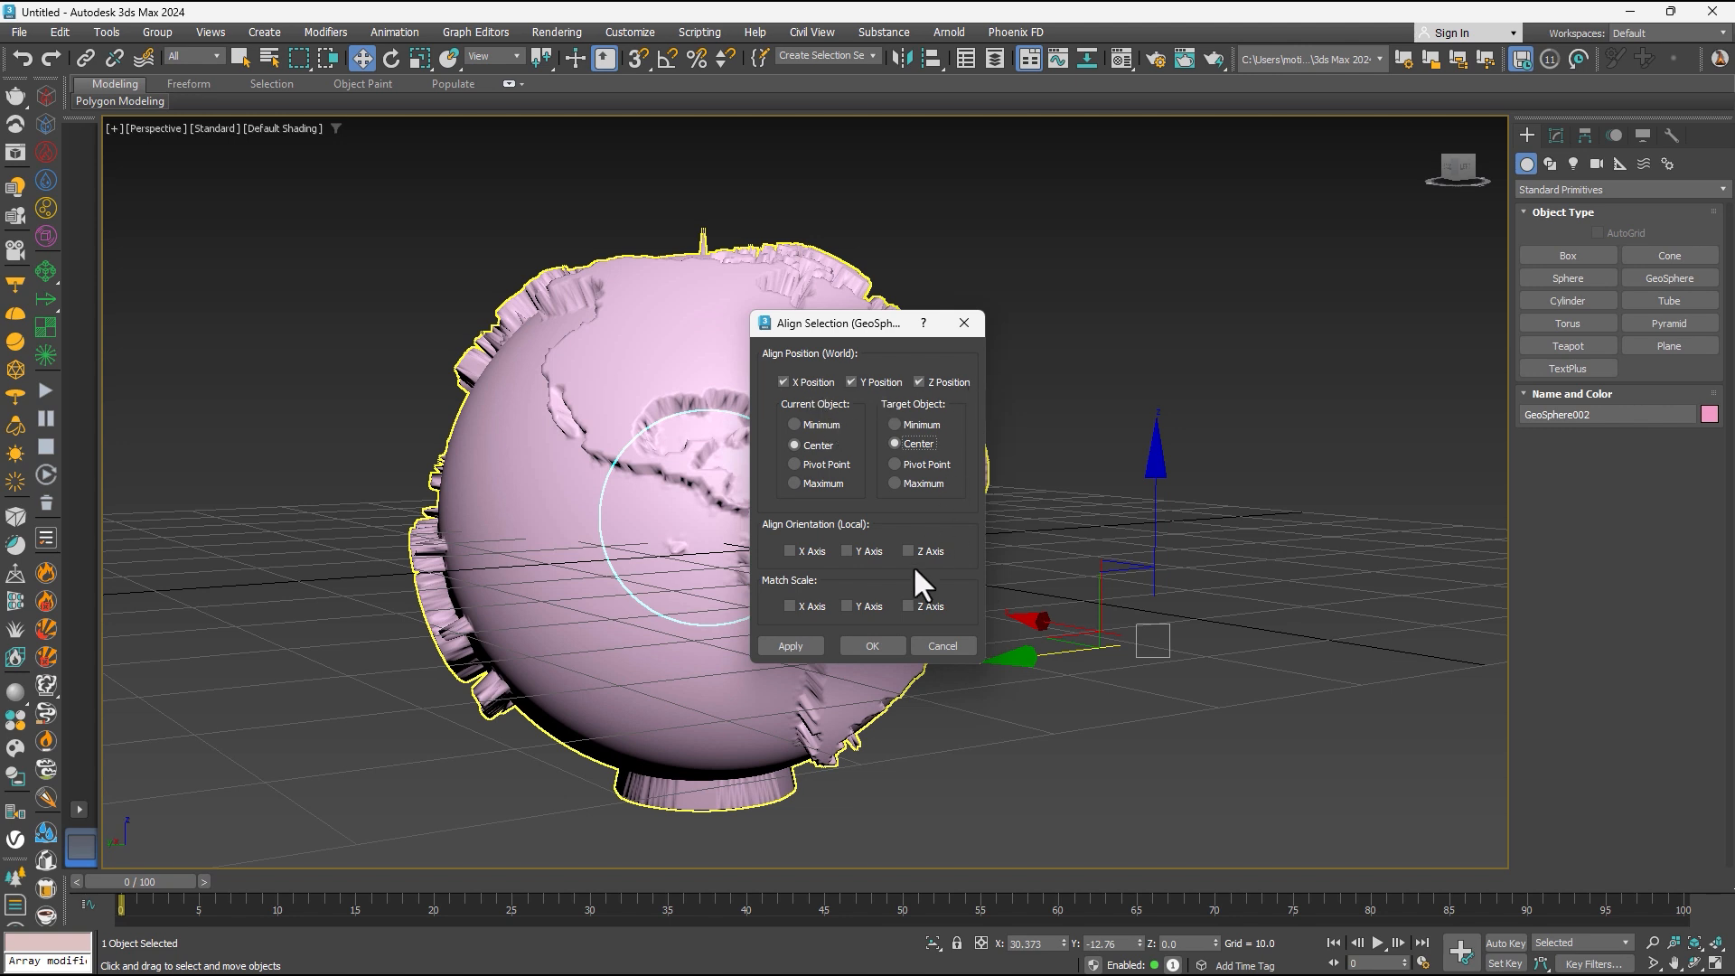
click(874, 643)
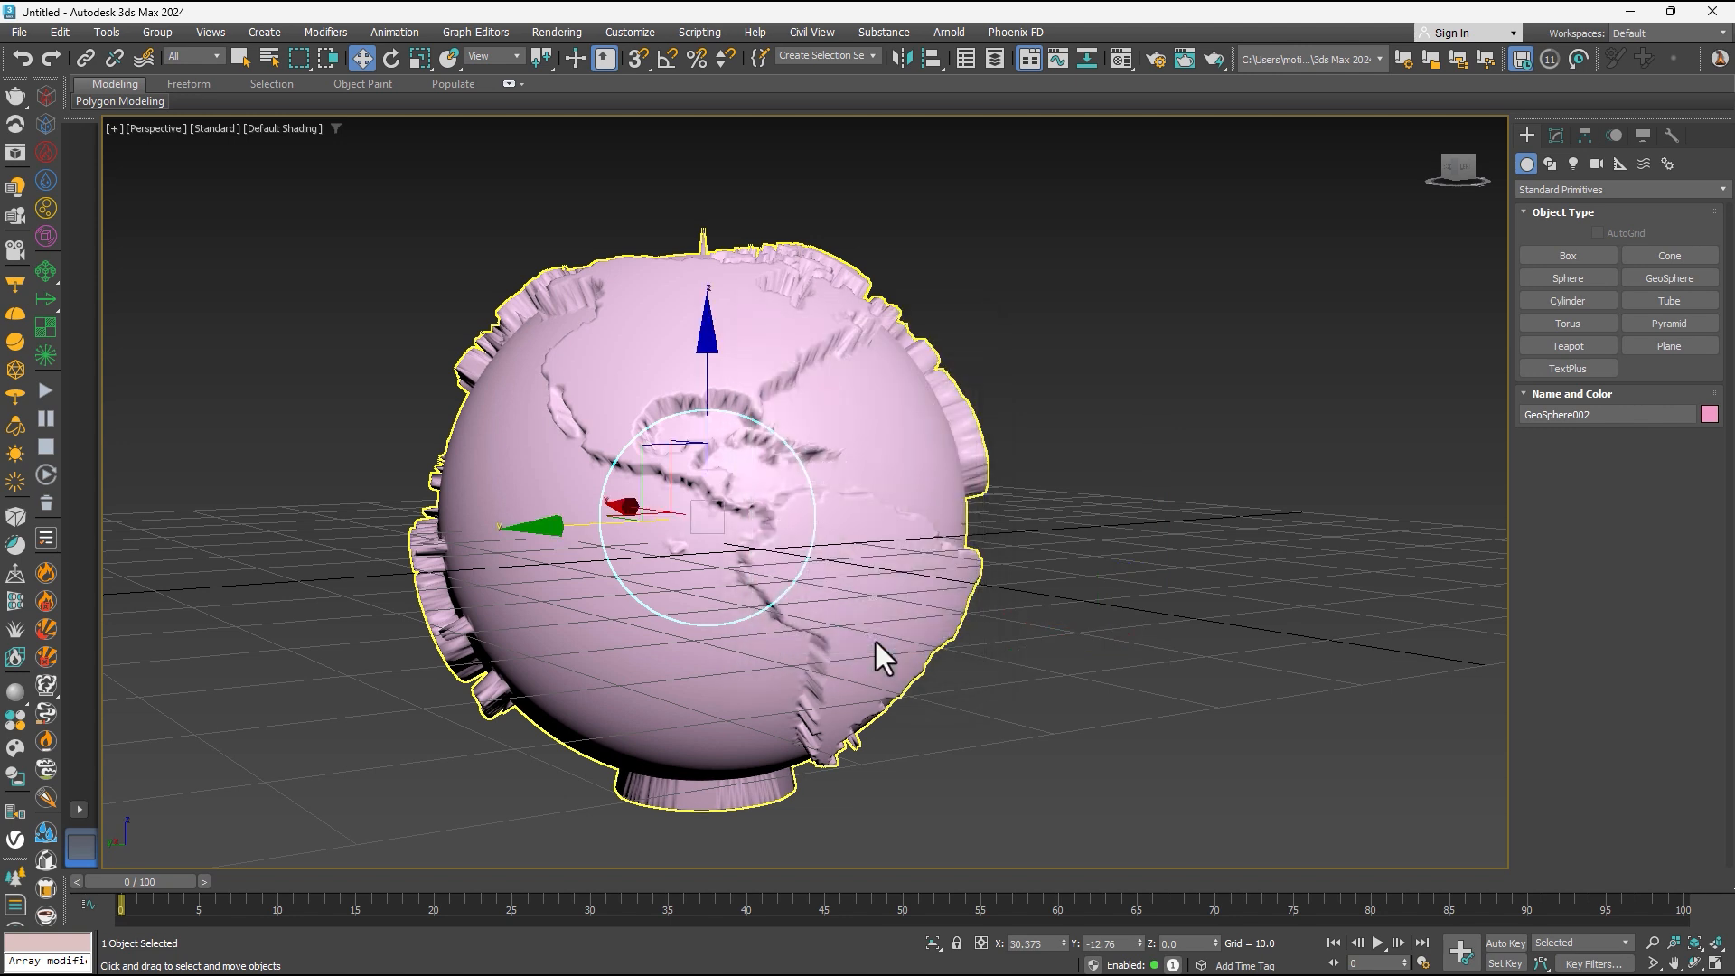
Enlarge the inner GeoSphere's radius to about 28.33 so only the raised continents protrude, and inspect the globe from several sides.
click(1556, 134)
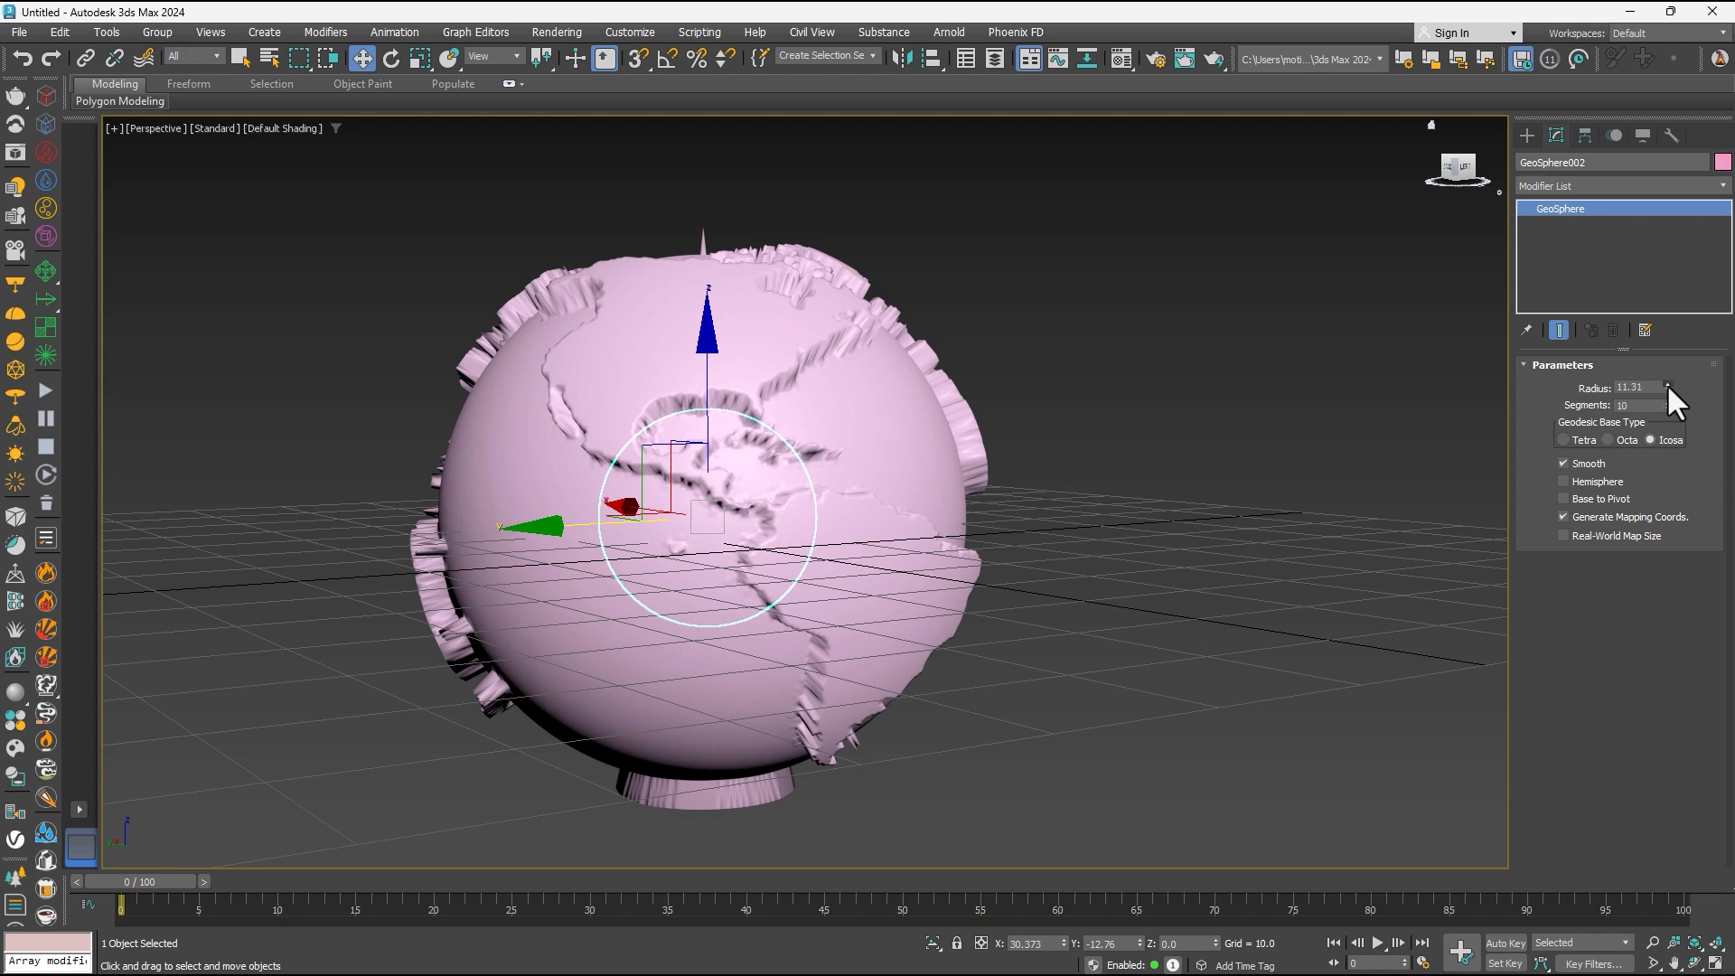
drag(1667, 384, 1719, 249)
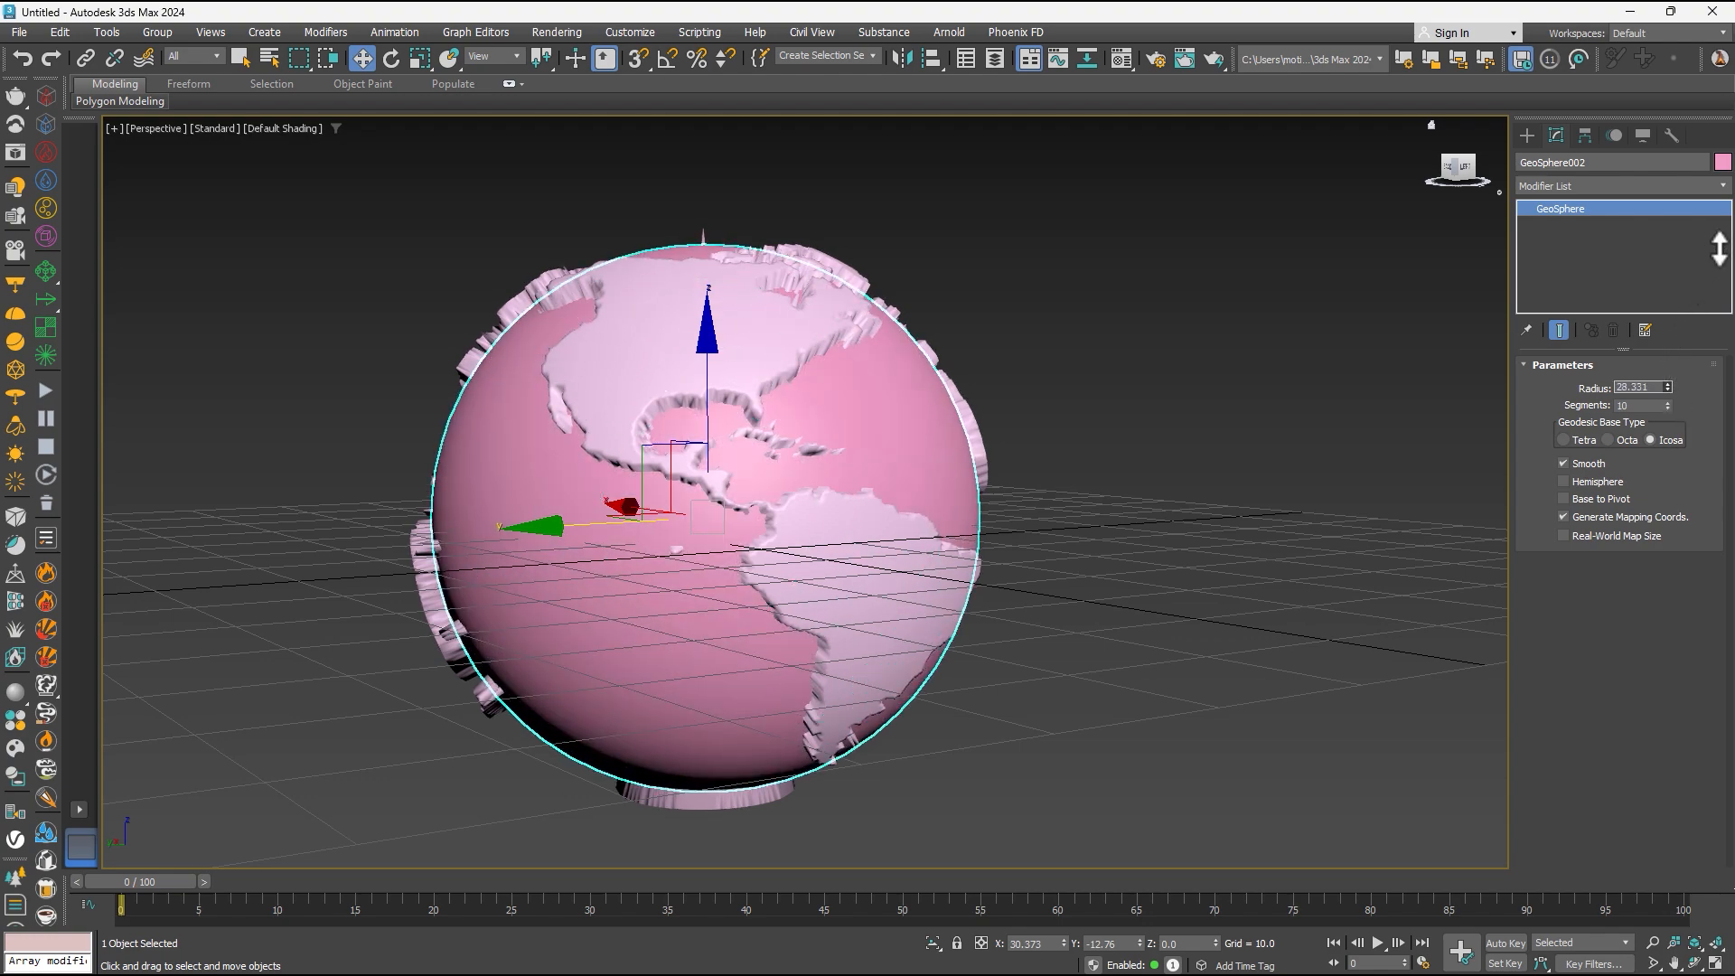
alt+middle_drag(1027, 446, 849, 434)
scroll(988, 515, down, 5)
scroll(946, 496, up, 3)
scroll(829, 449, up, 5)
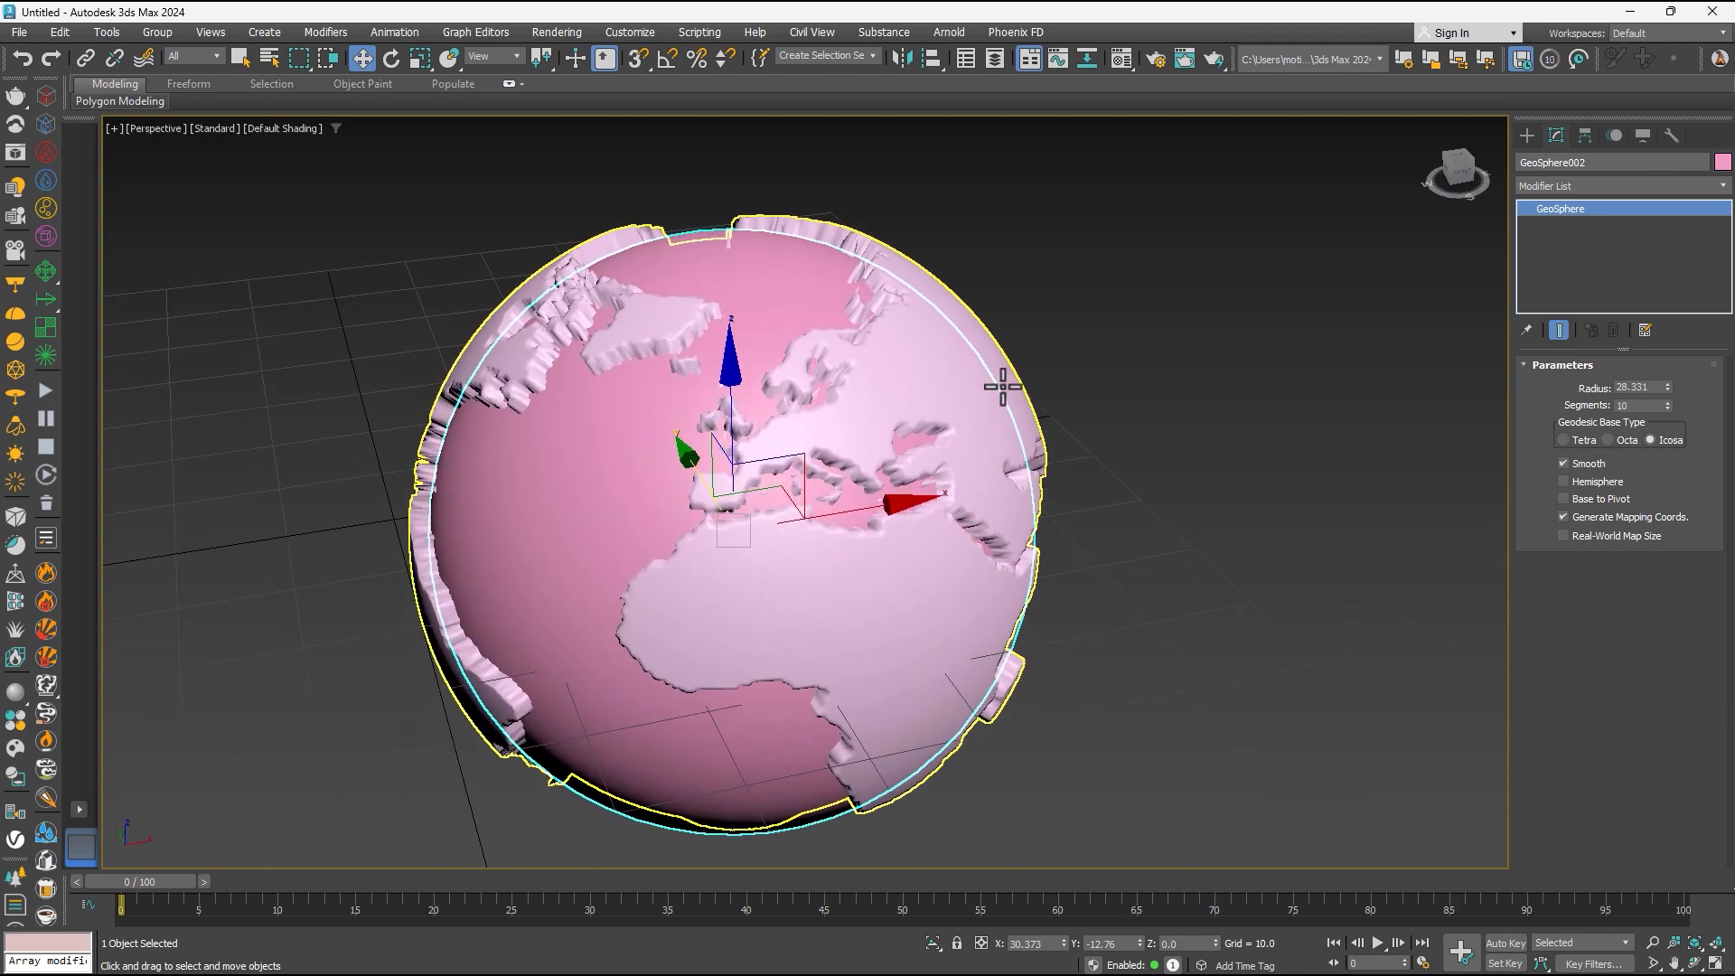
Draw a helix in the Top view around the globe's center, with radii about 32.8 and 30.7 and a height of about 9.8.
click(1525, 134)
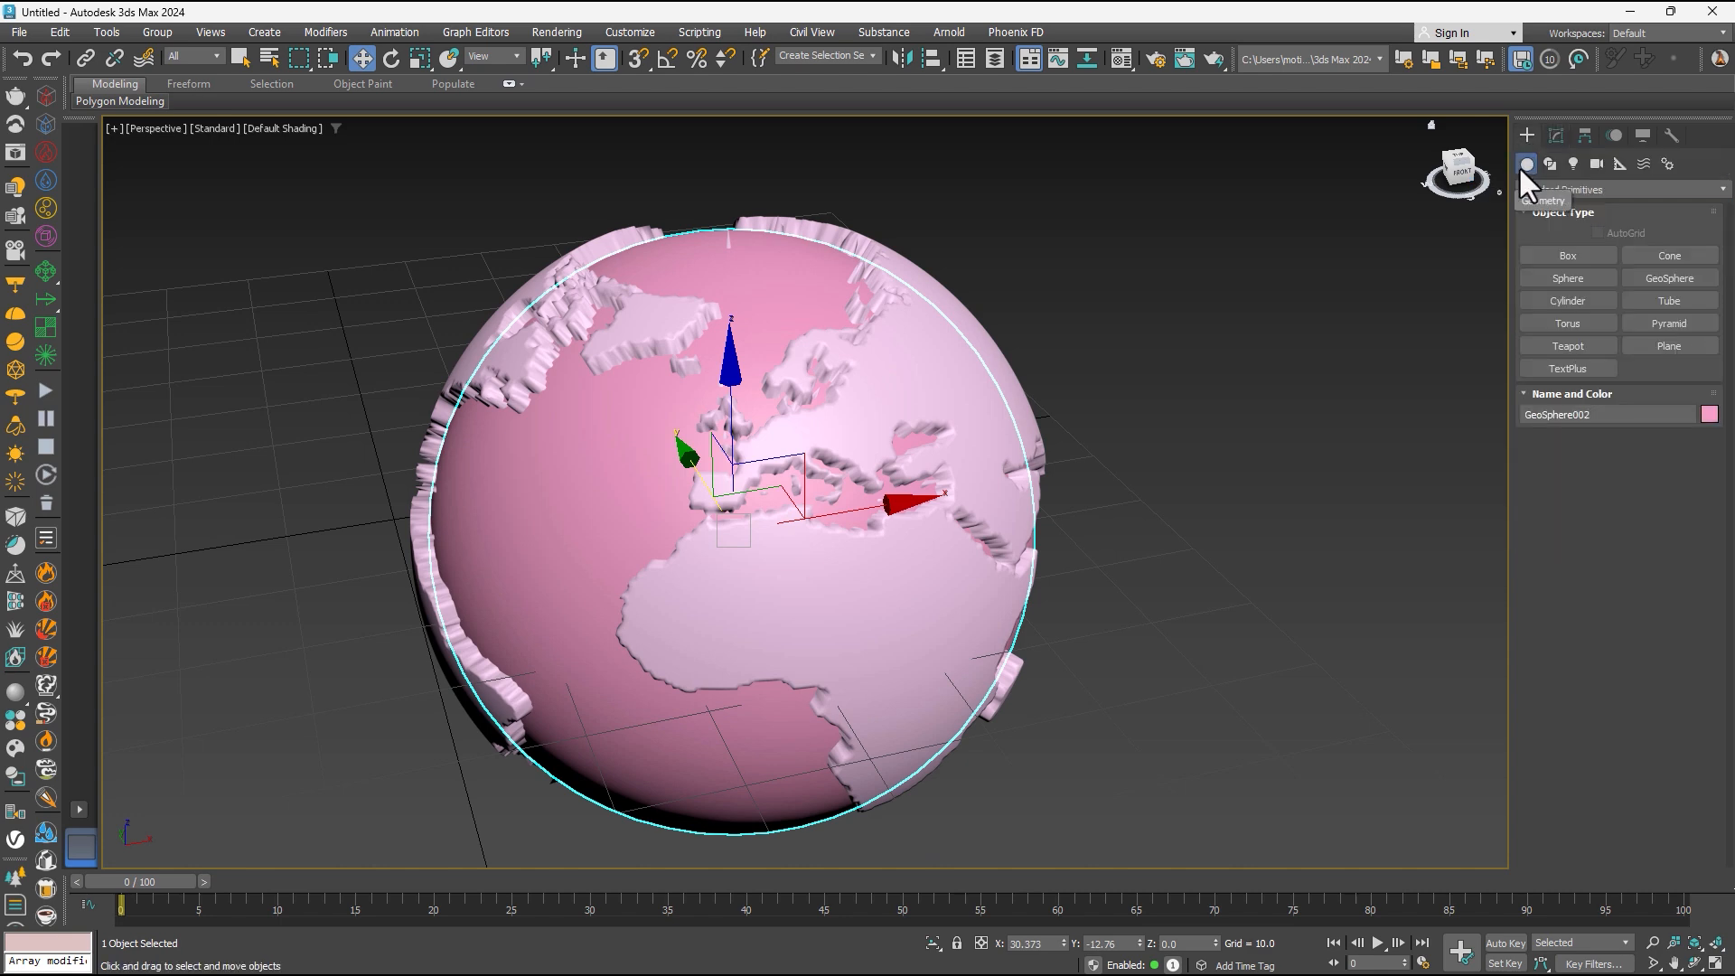
click(1549, 162)
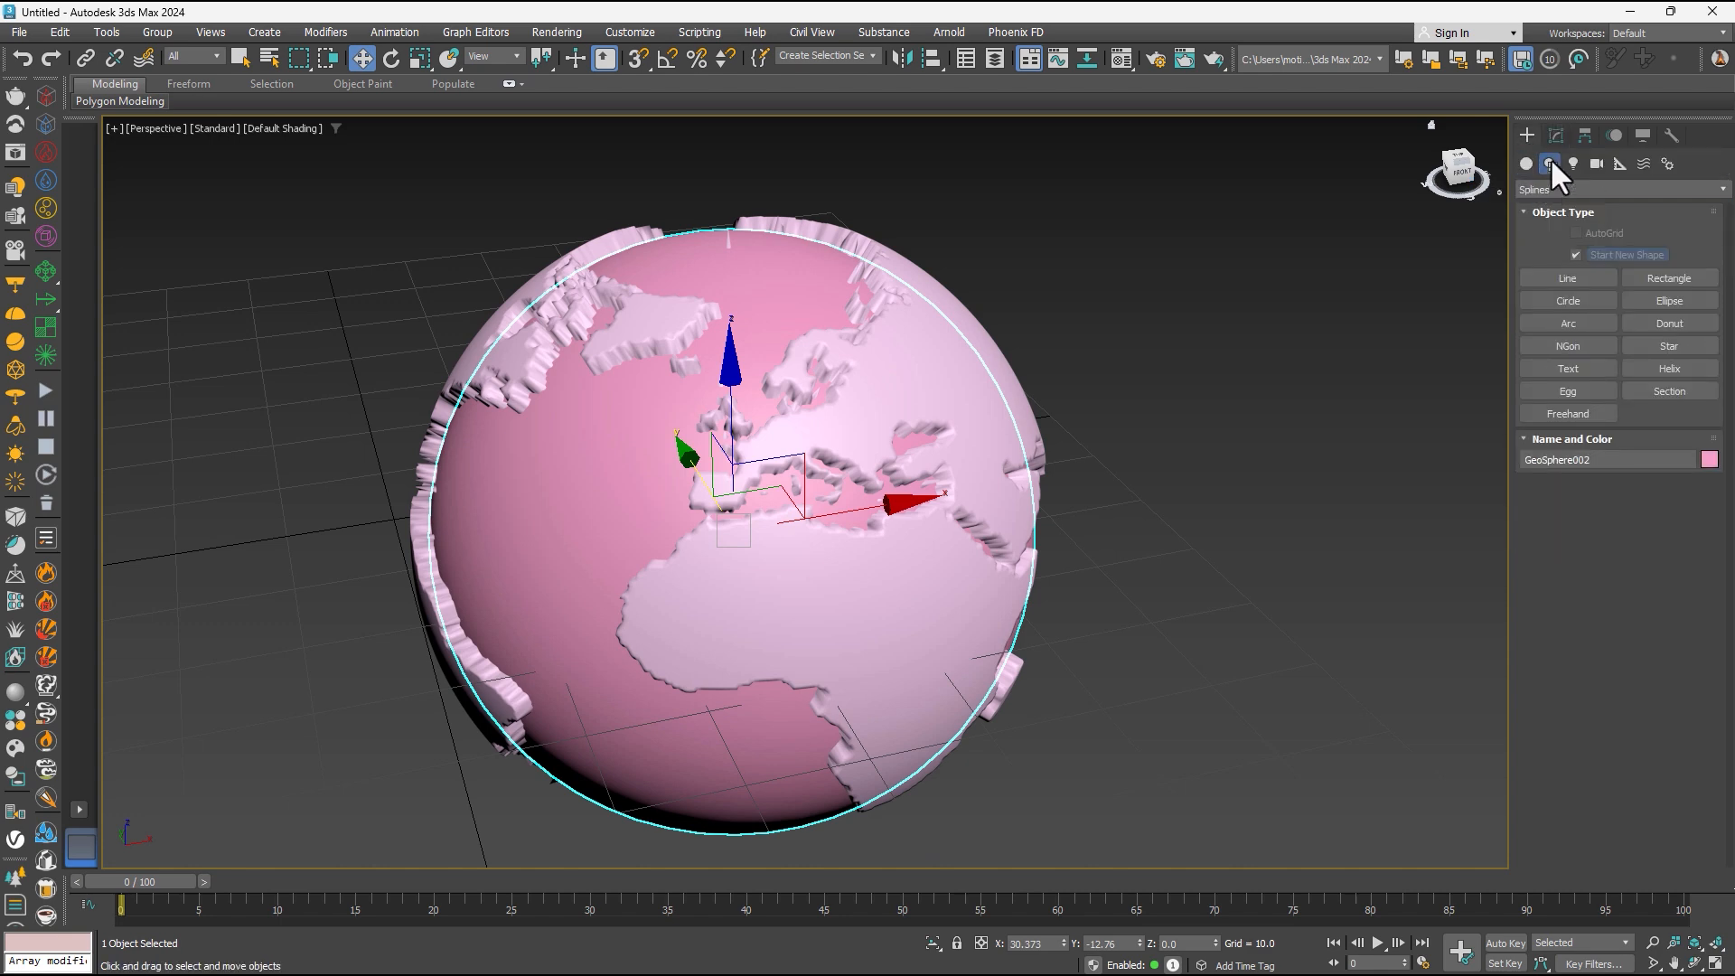
click(1669, 369)
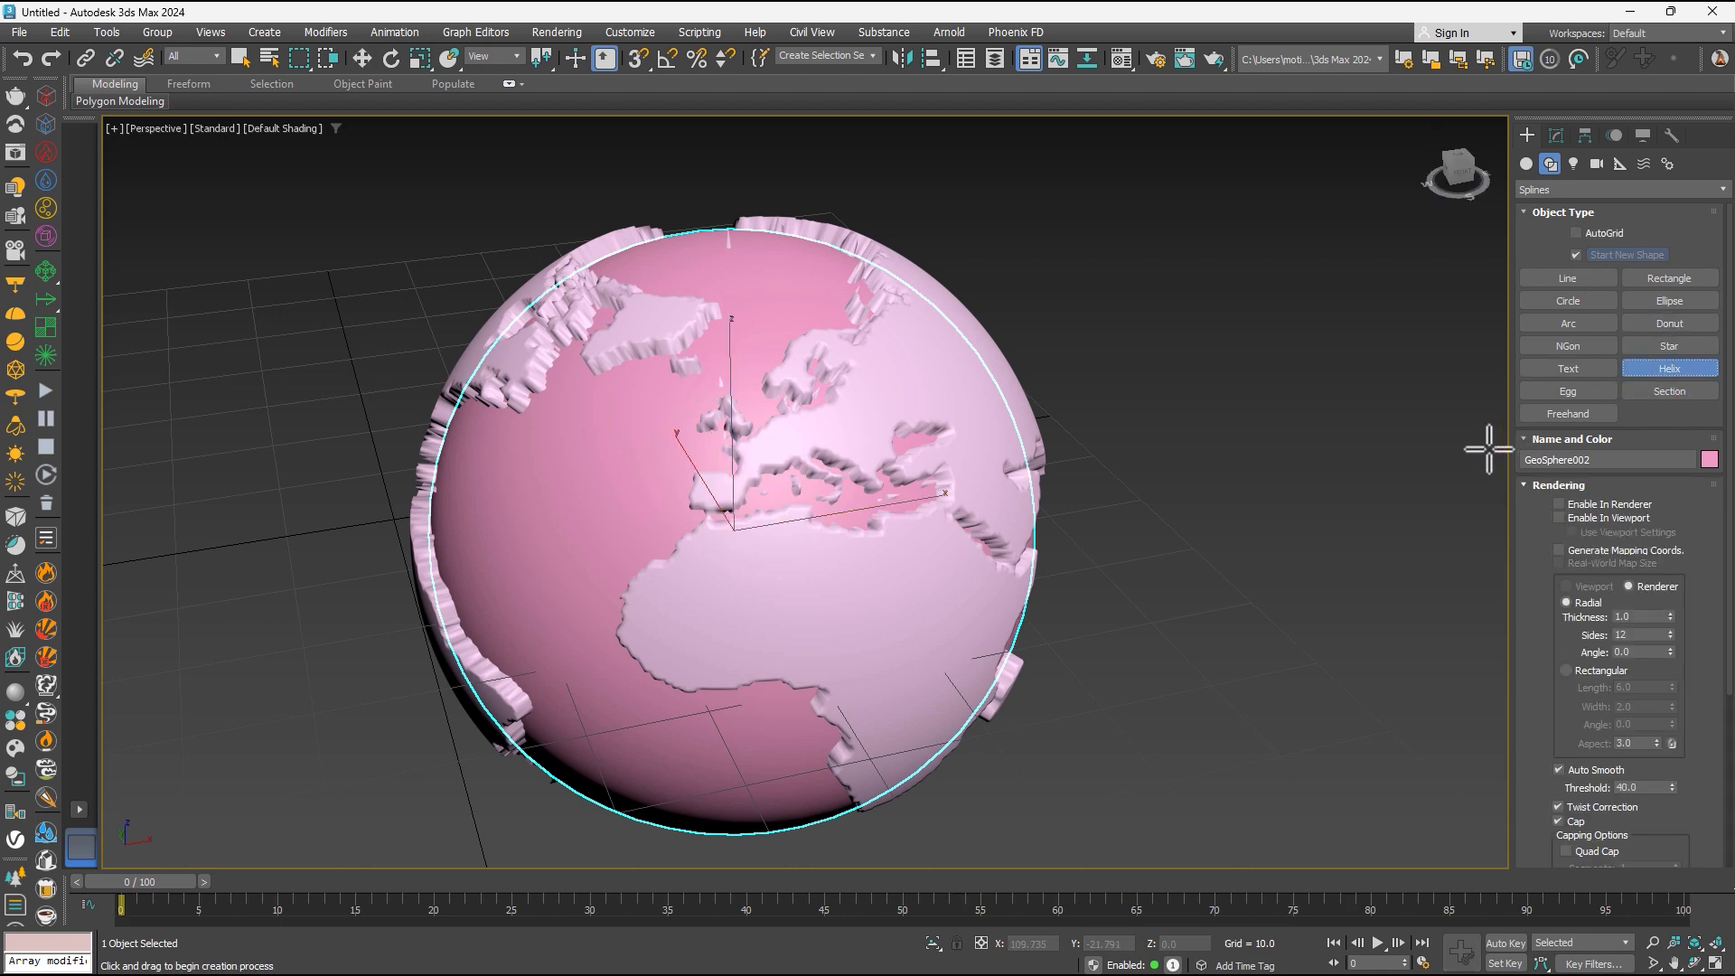
key(alt+w)
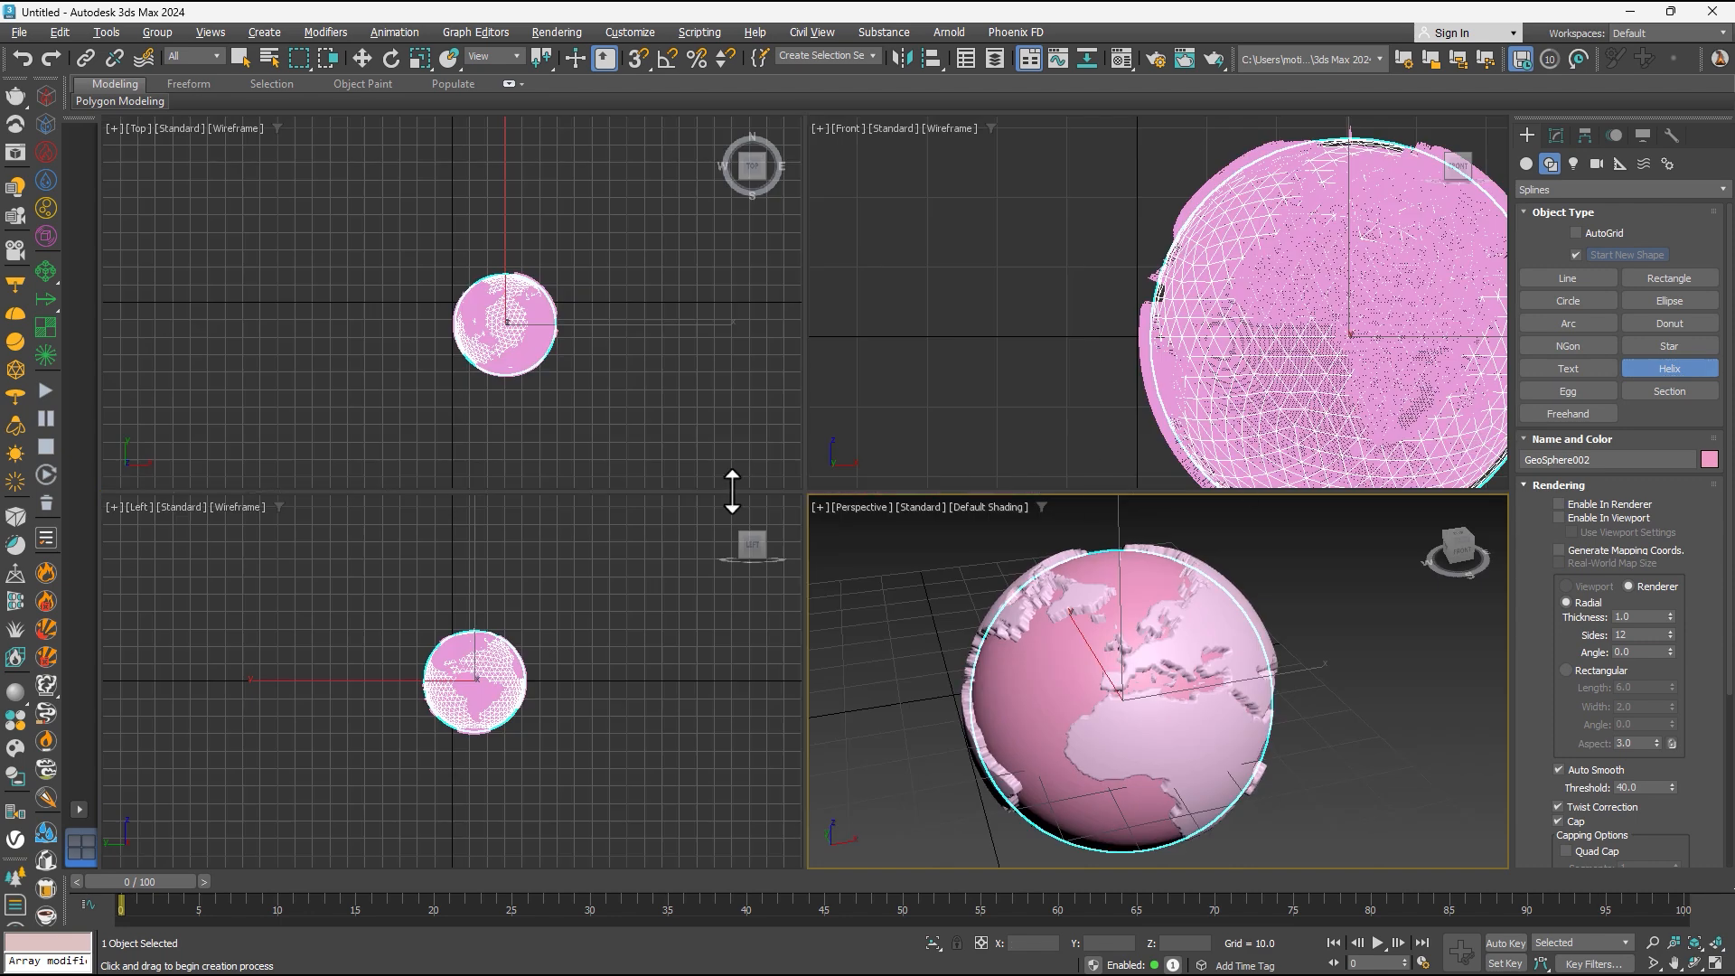
middle_drag(495, 270, 529, 285)
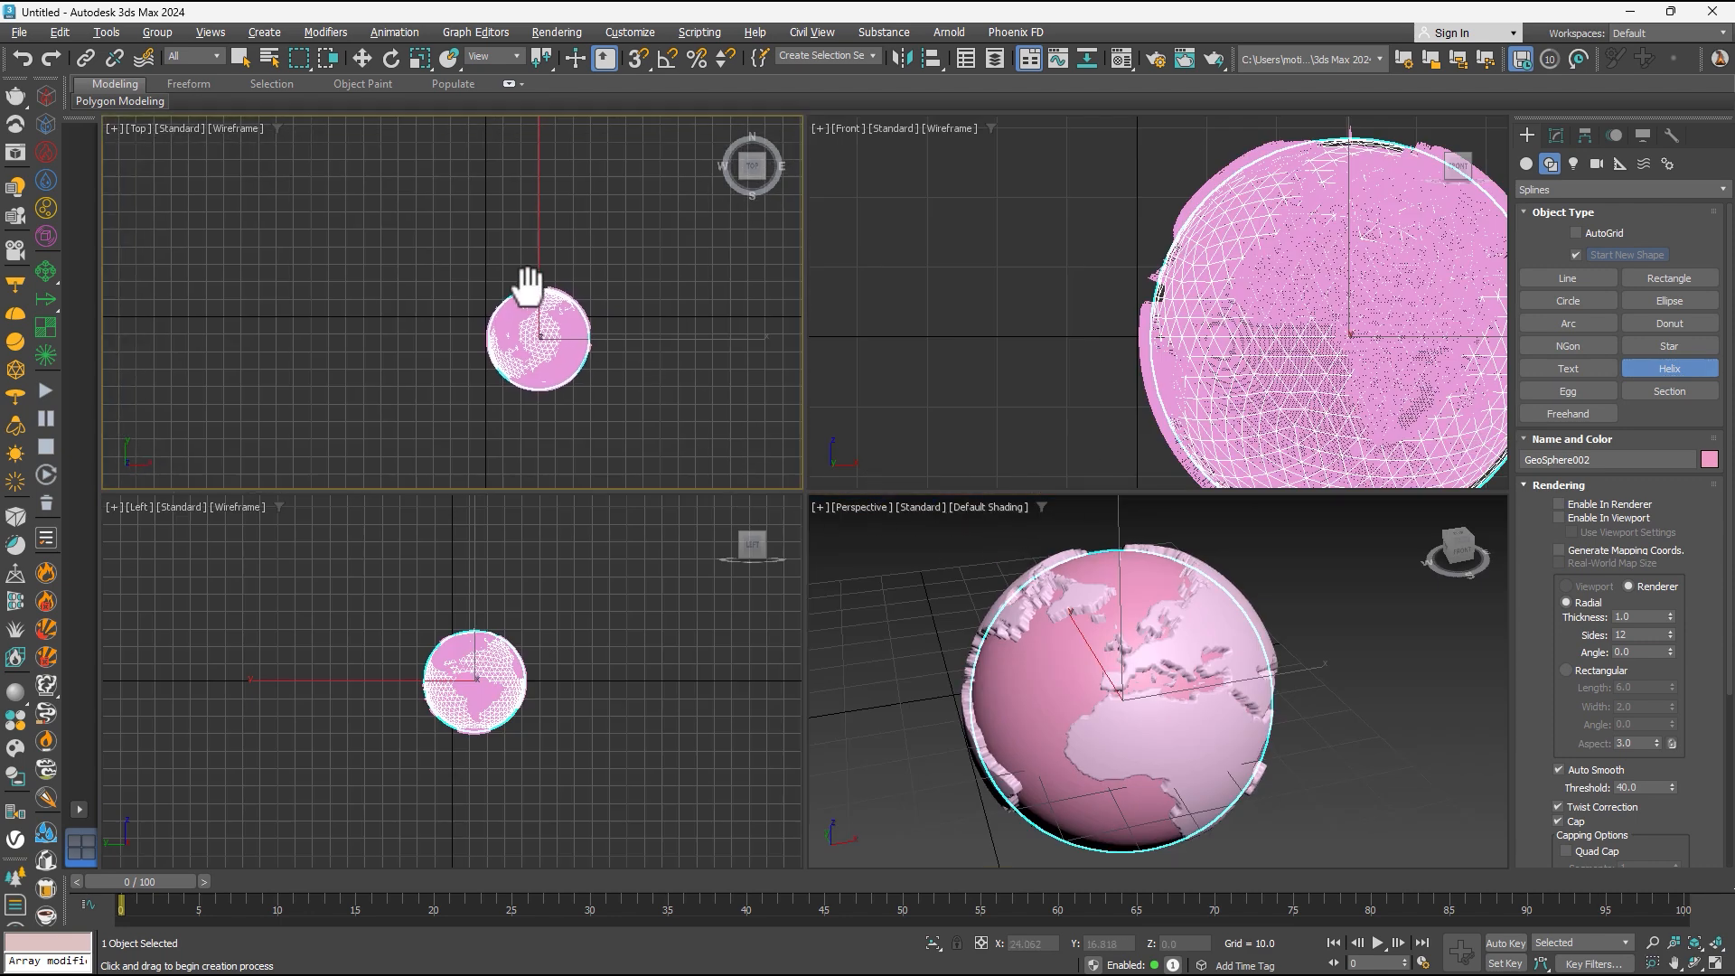
key(alt+w)
middle_drag(959, 491, 700, 421)
scroll(700, 421, up, 4)
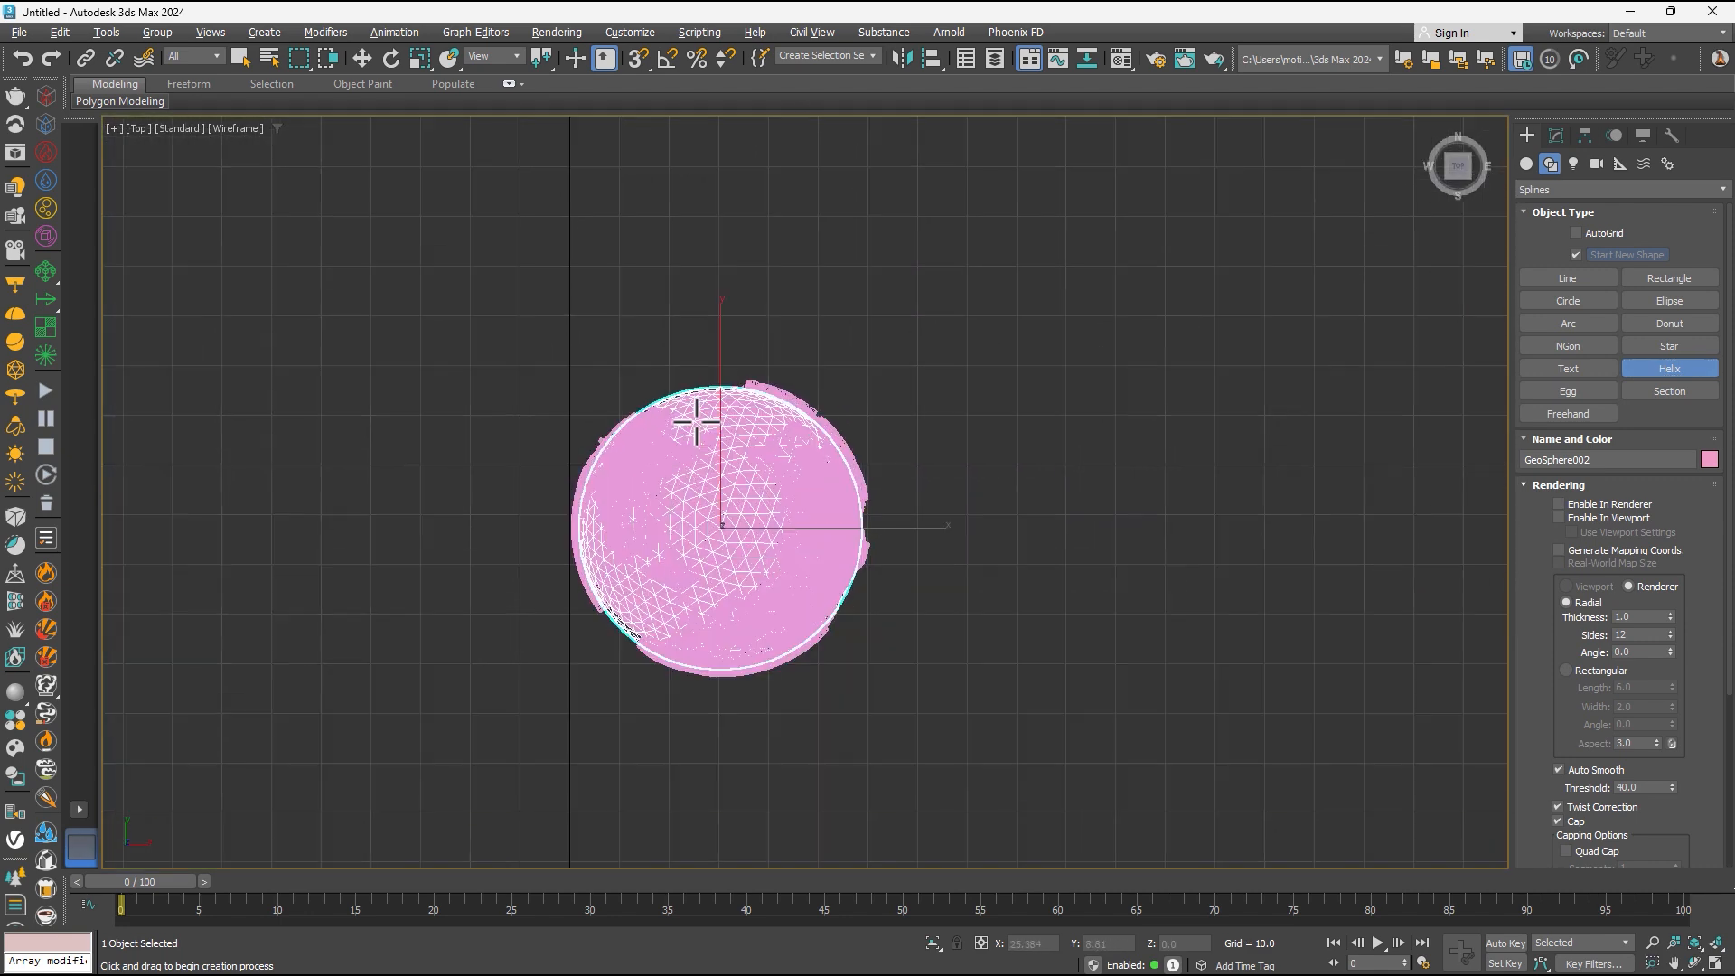
scroll(817, 581, down, 4)
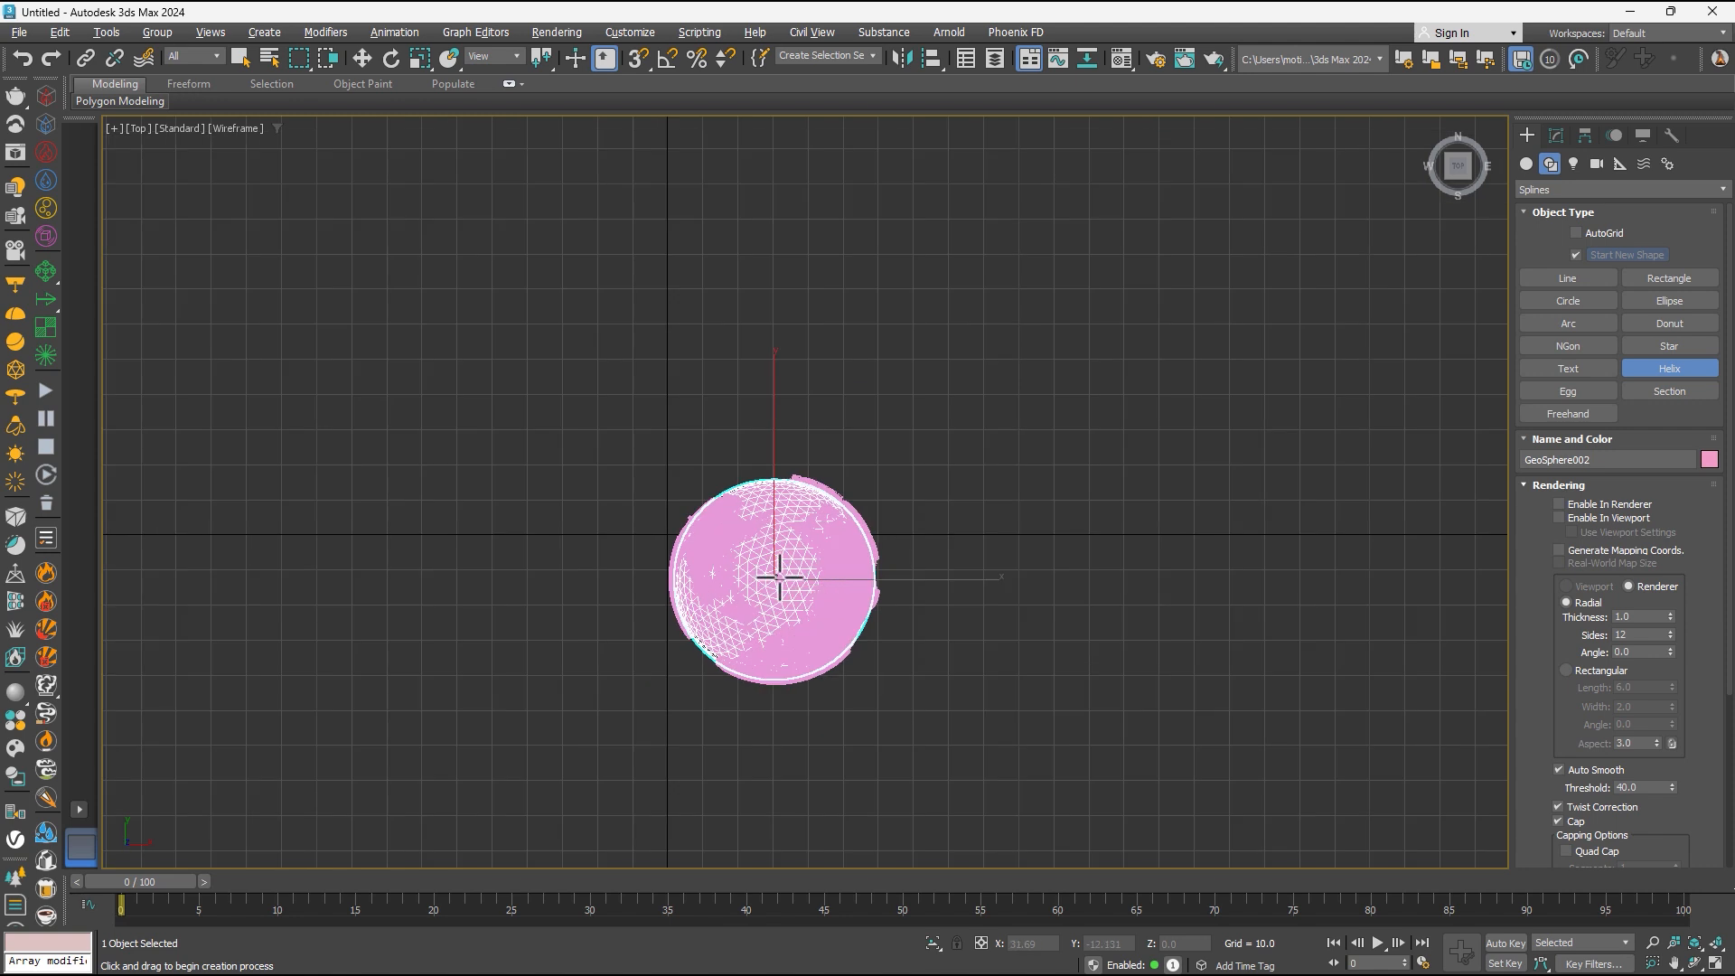
drag(774, 577, 854, 663)
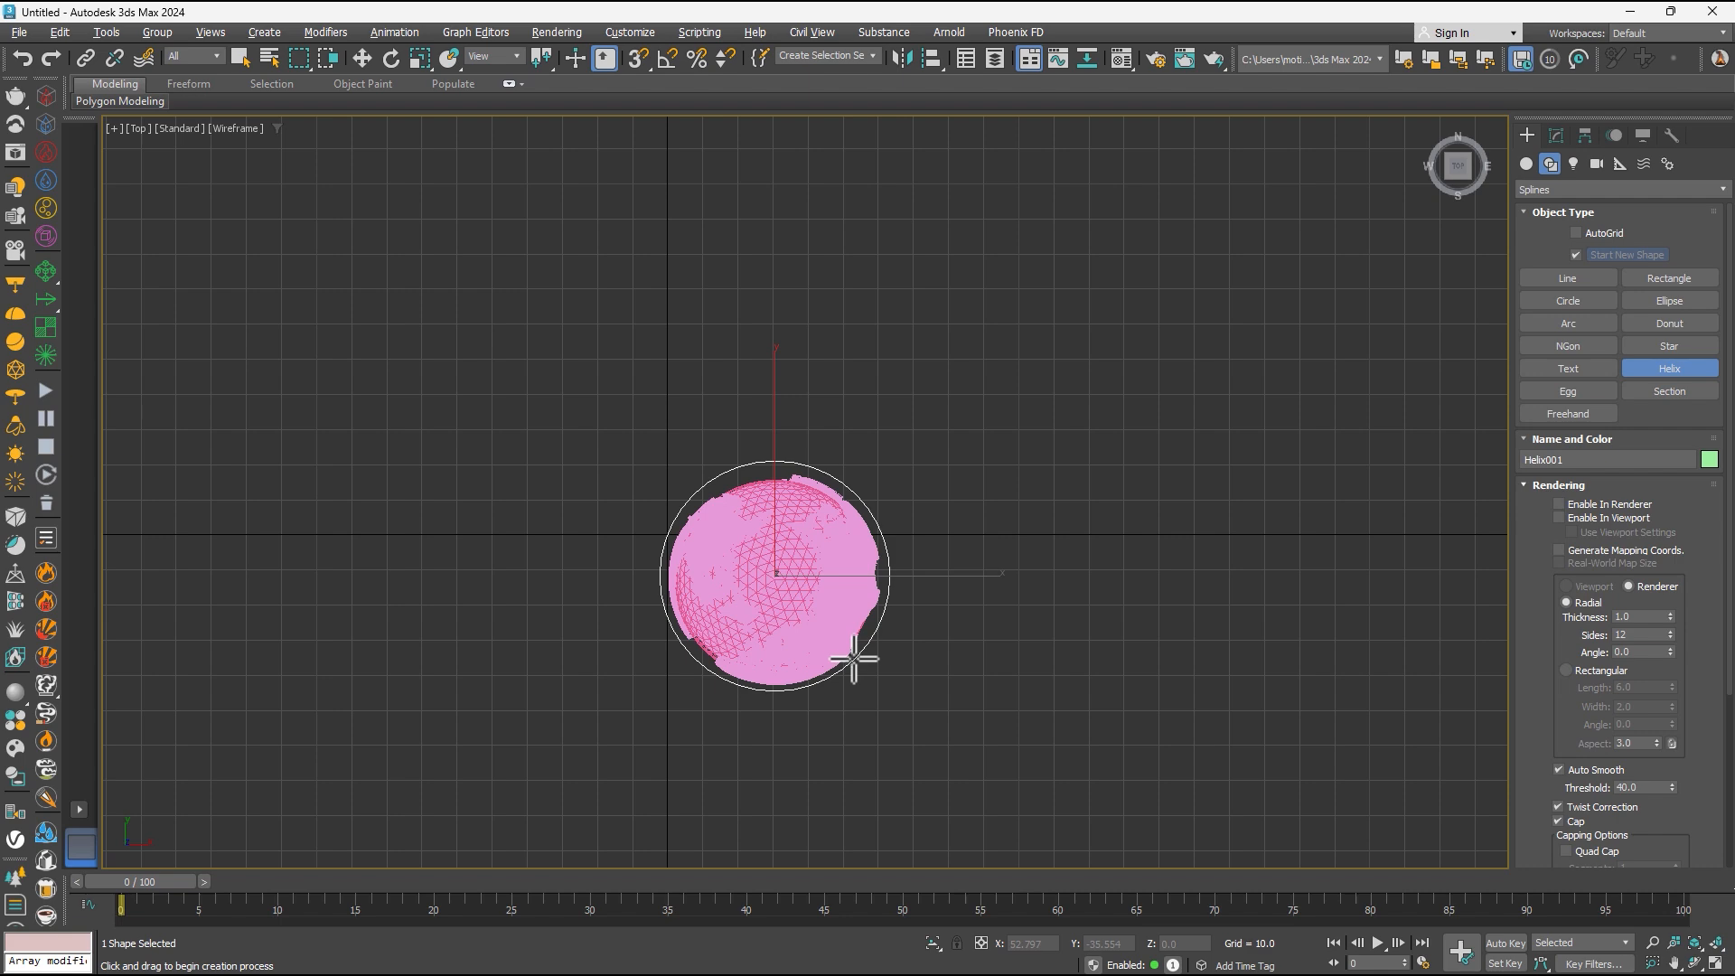
click(841, 626)
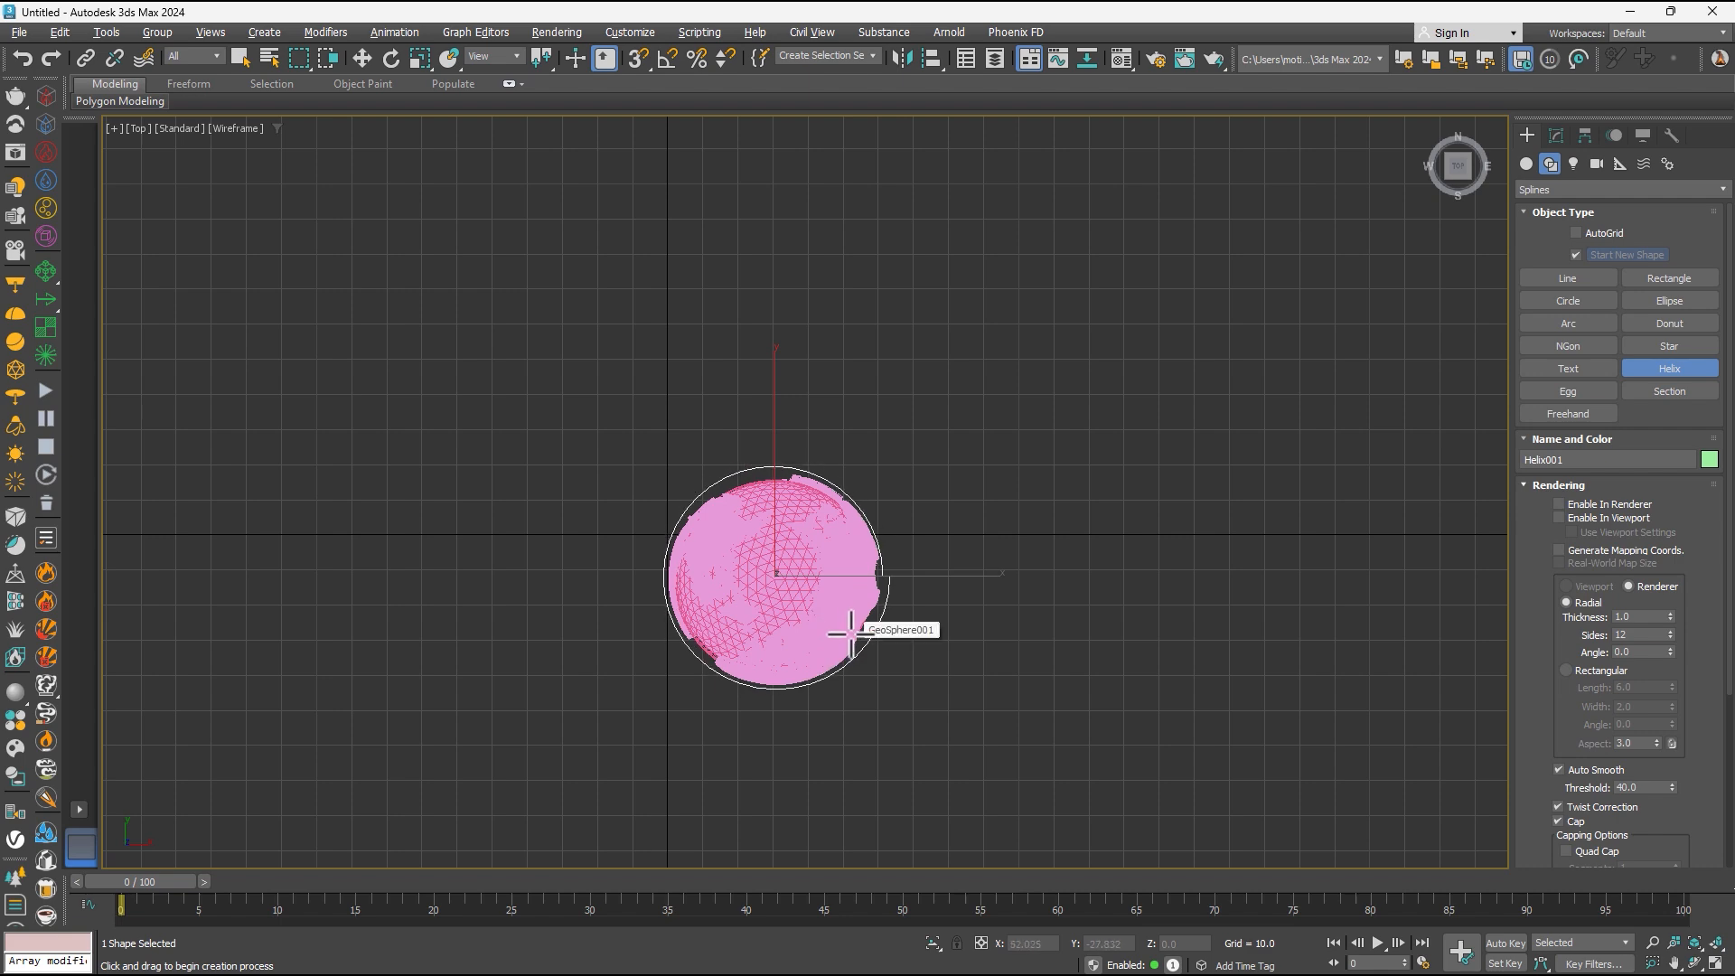
click(850, 669)
key(w)
Set the helix's radial rendering sides to 41, working in the Perspective view.
key(alt+w)
key(alt+w)
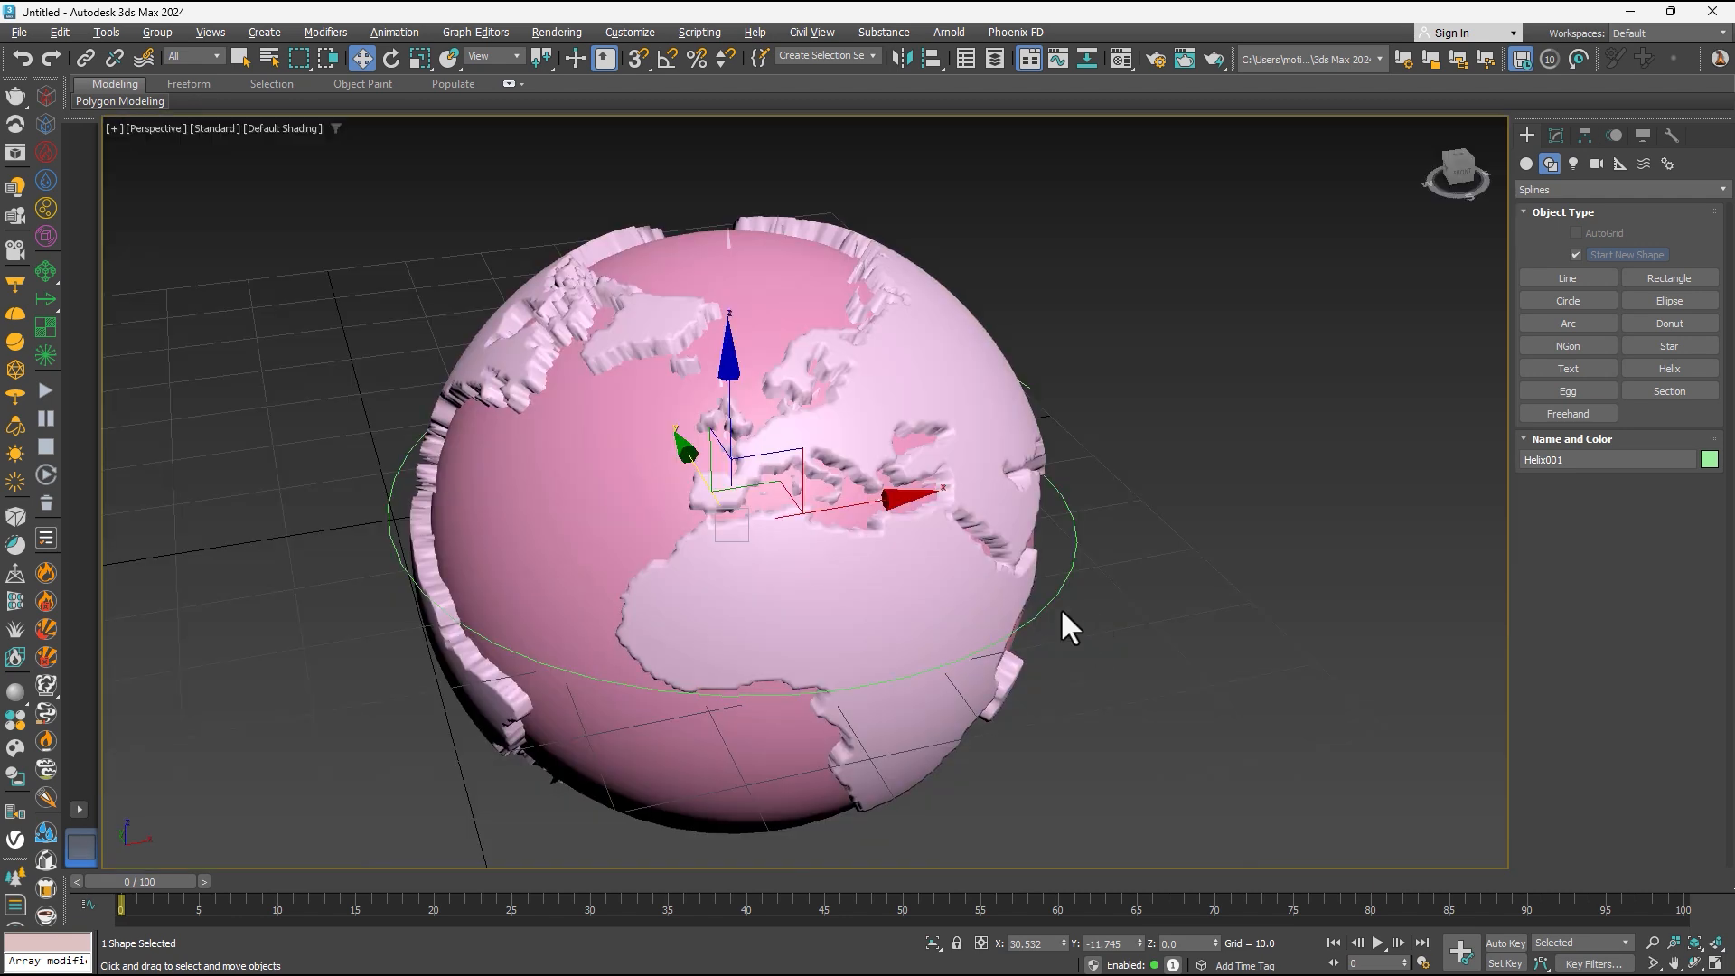
alt+middle_drag(1060, 608, 838, 466)
click(1557, 134)
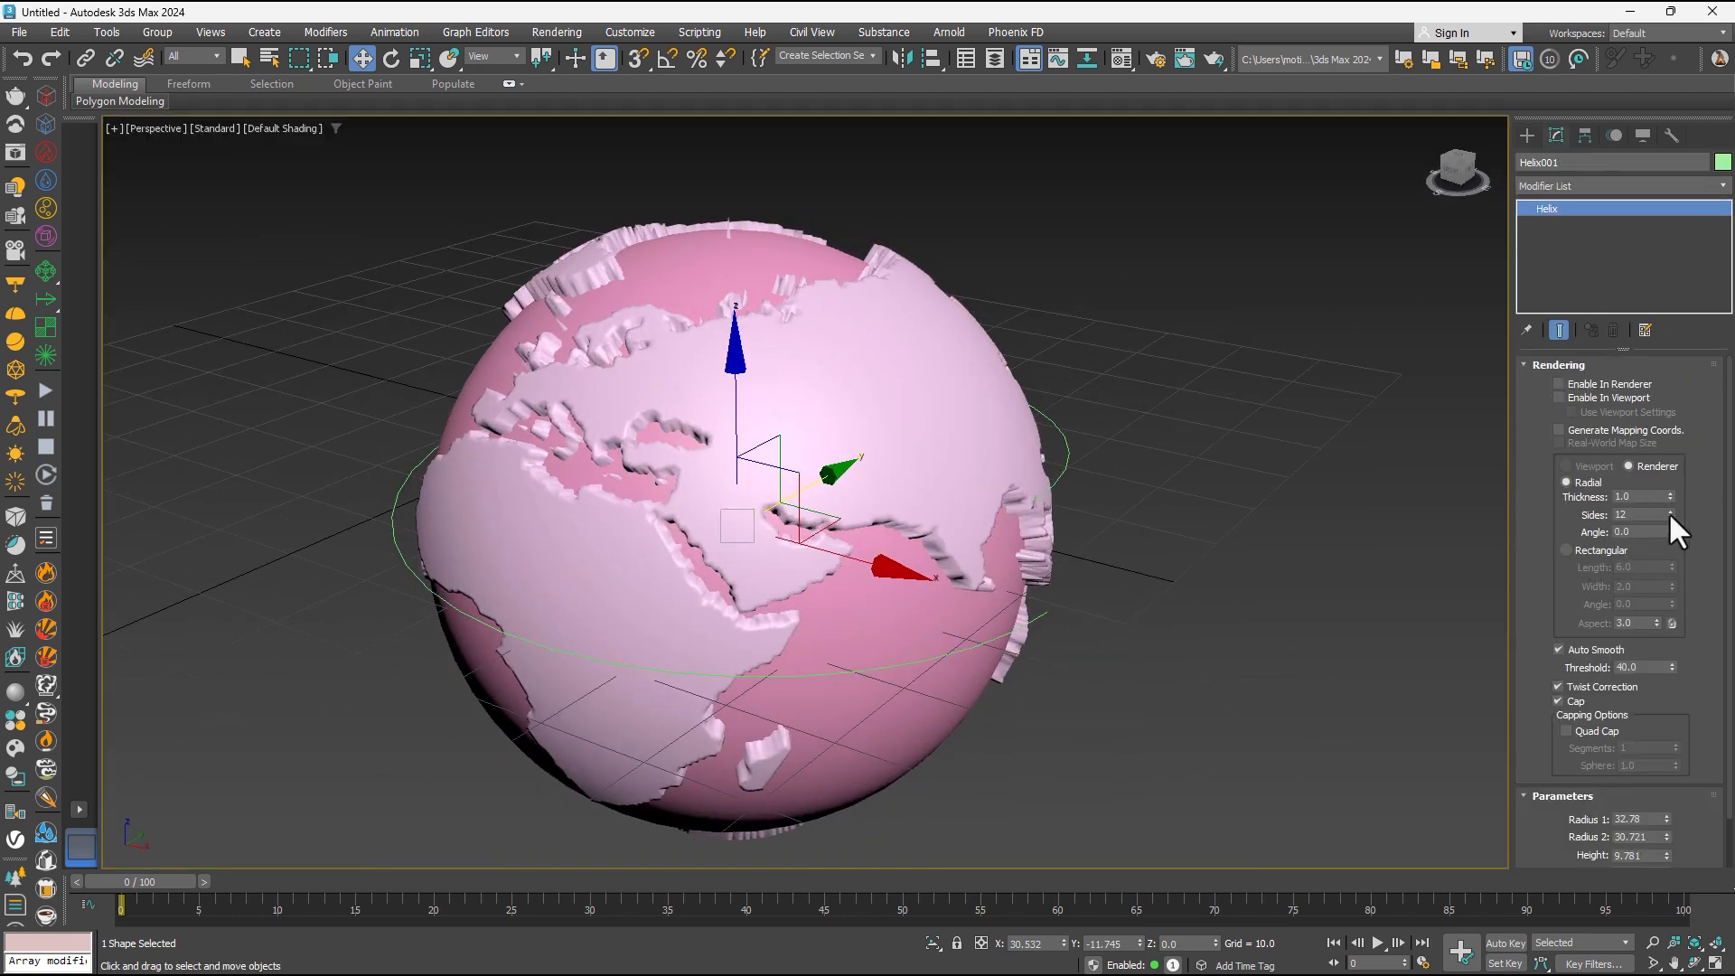
drag(1669, 512, 1673, 458)
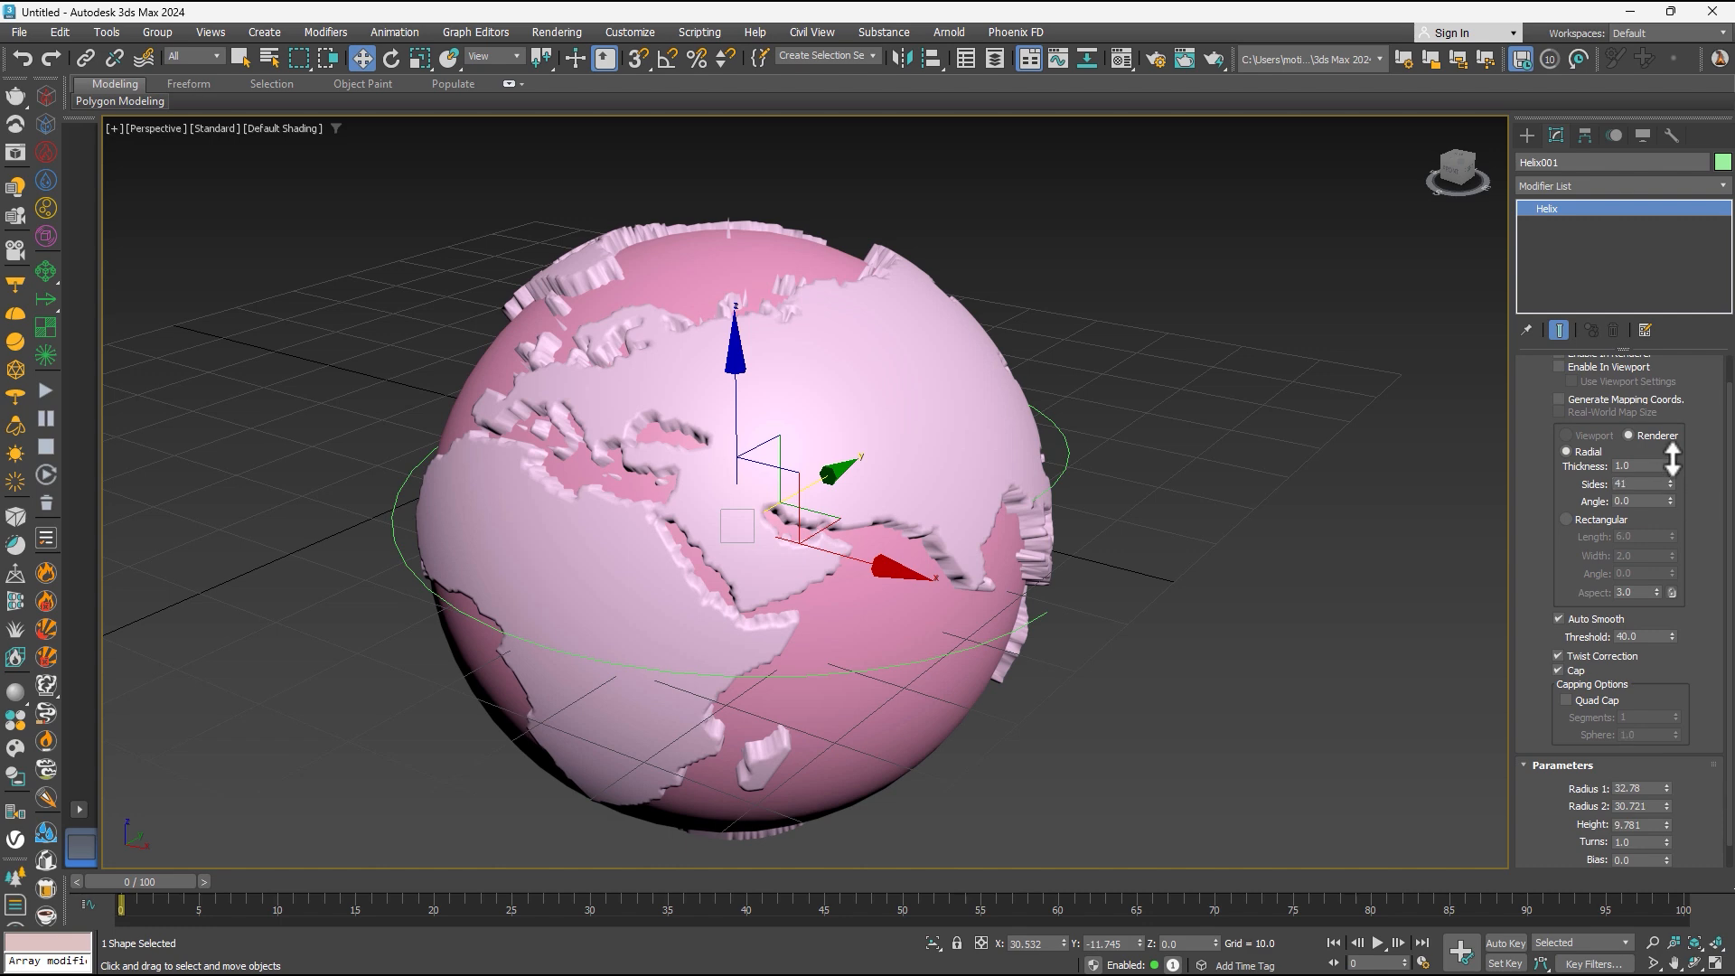
Increase the helix to about 2.61 turns and a height of about 50.2.
scroll(1670, 561, down, 1)
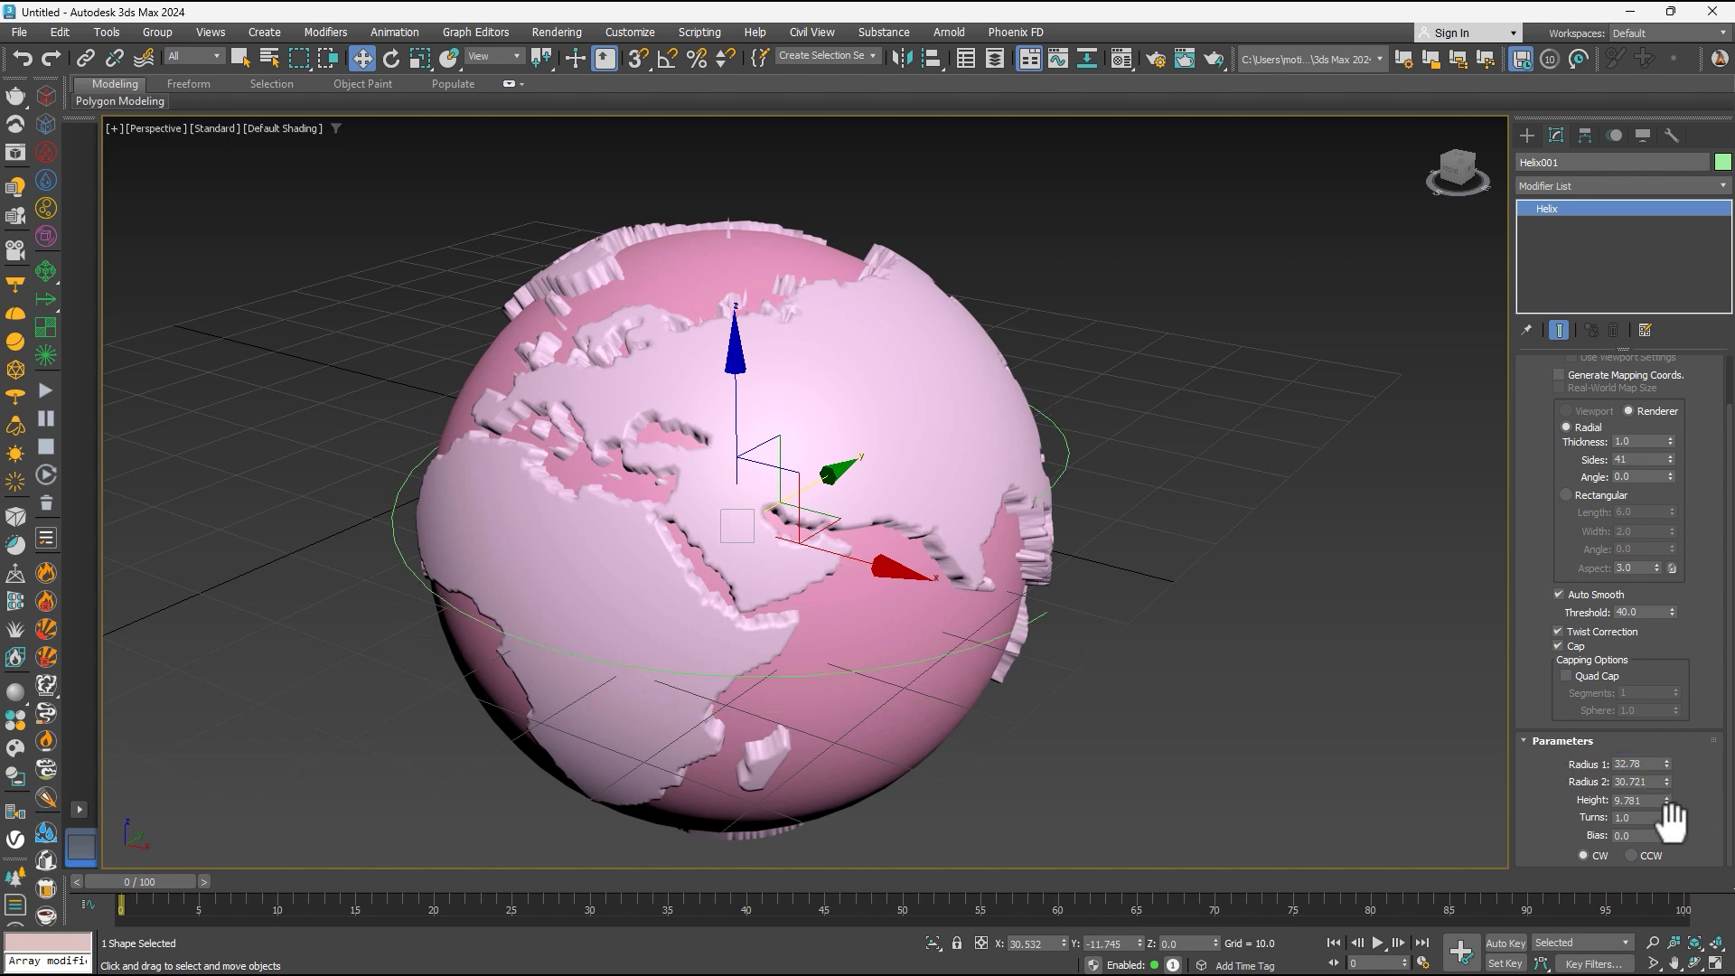
drag(1669, 819, 1692, 669)
drag(1667, 801, 1673, 700)
scroll(587, 353, down, 5)
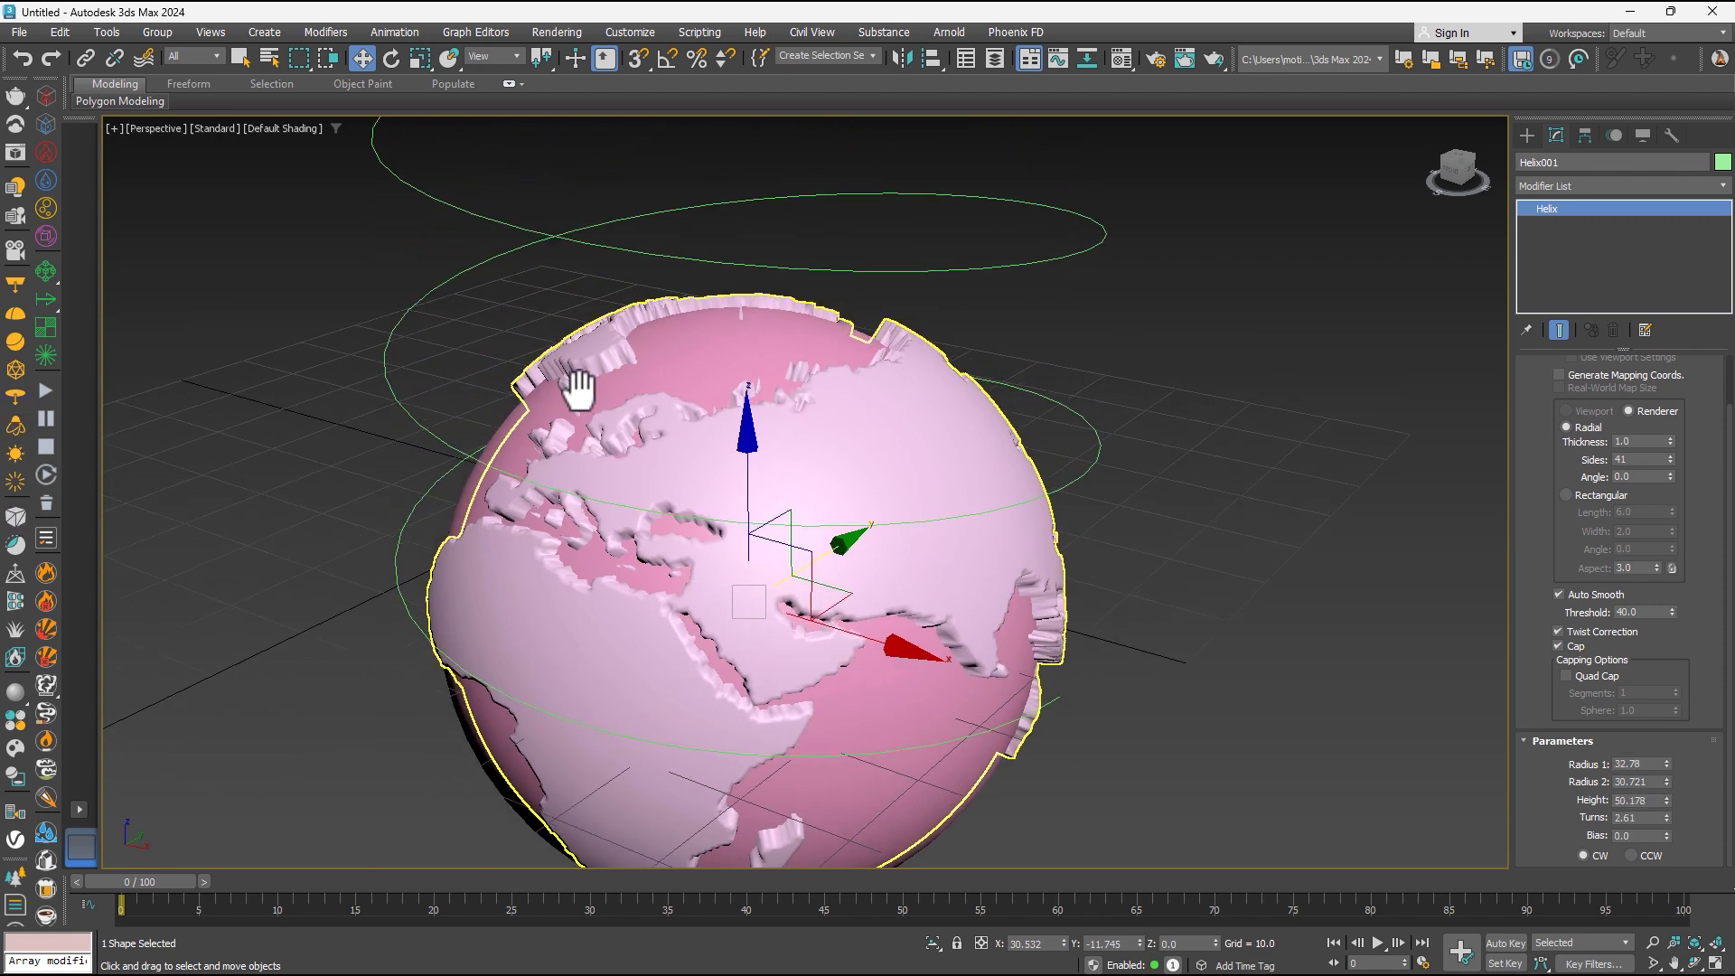
Increase the helix's height to about 64.2 and lower it to about Z -25.8 so its coils wrap the whole globe.
drag(678, 348, 692, 427)
alt+middle_drag(763, 434, 680, 417)
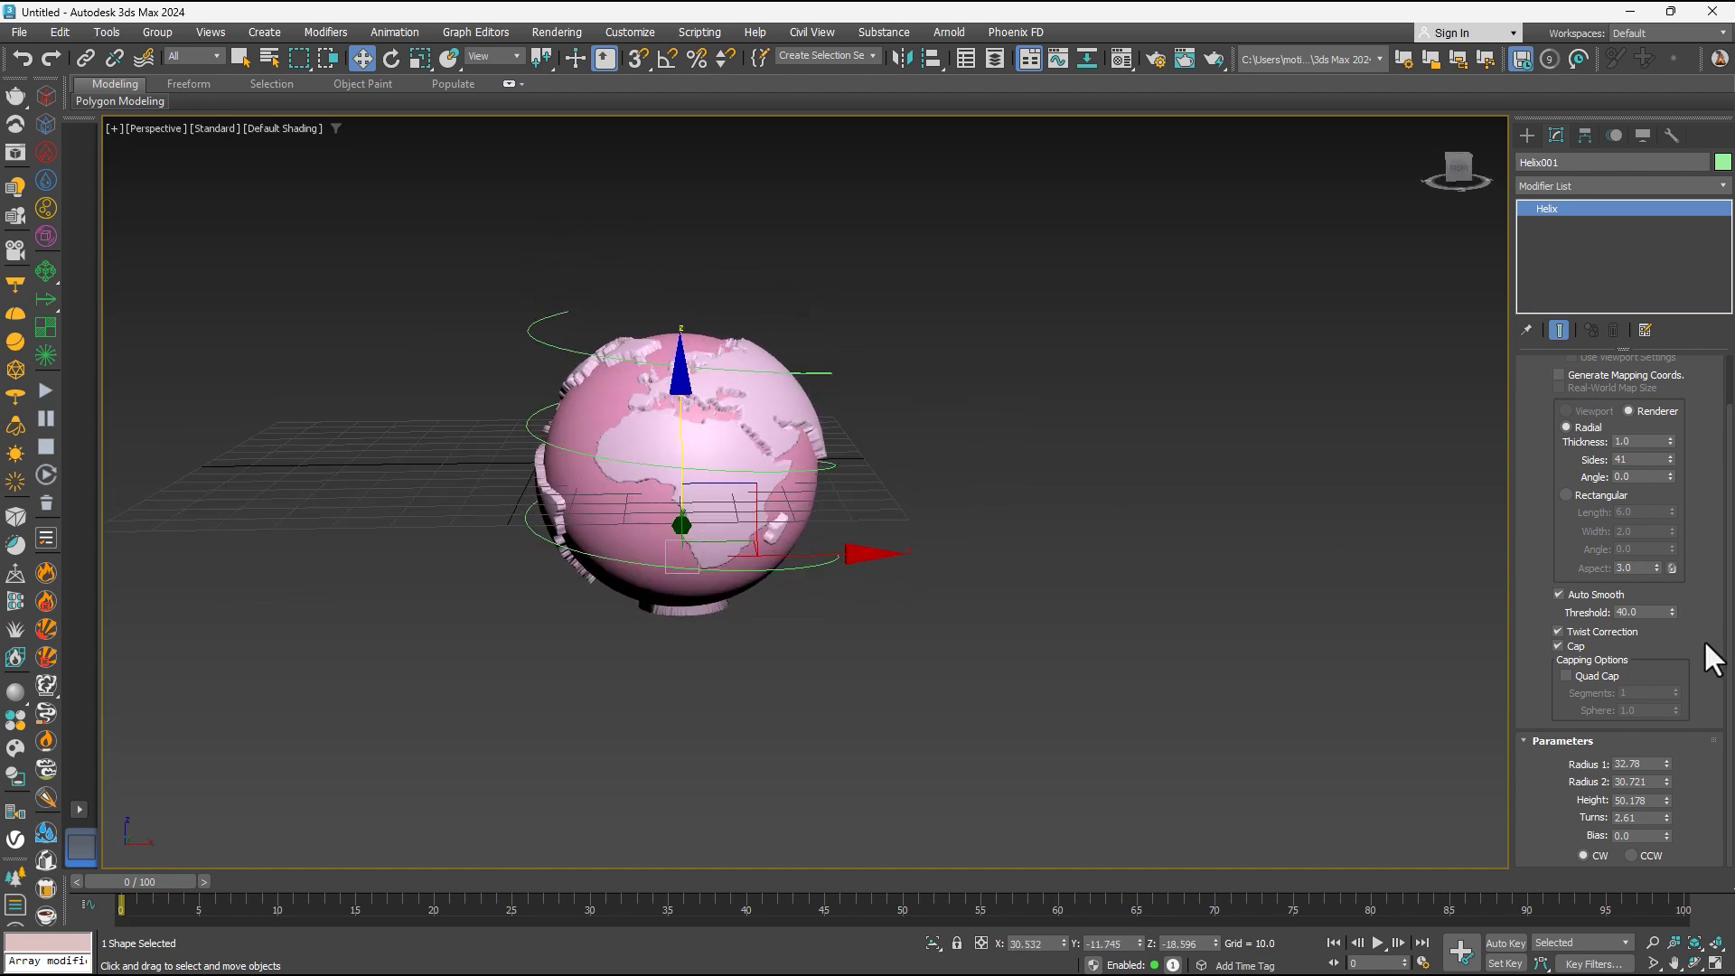
drag(1668, 800, 1654, 775)
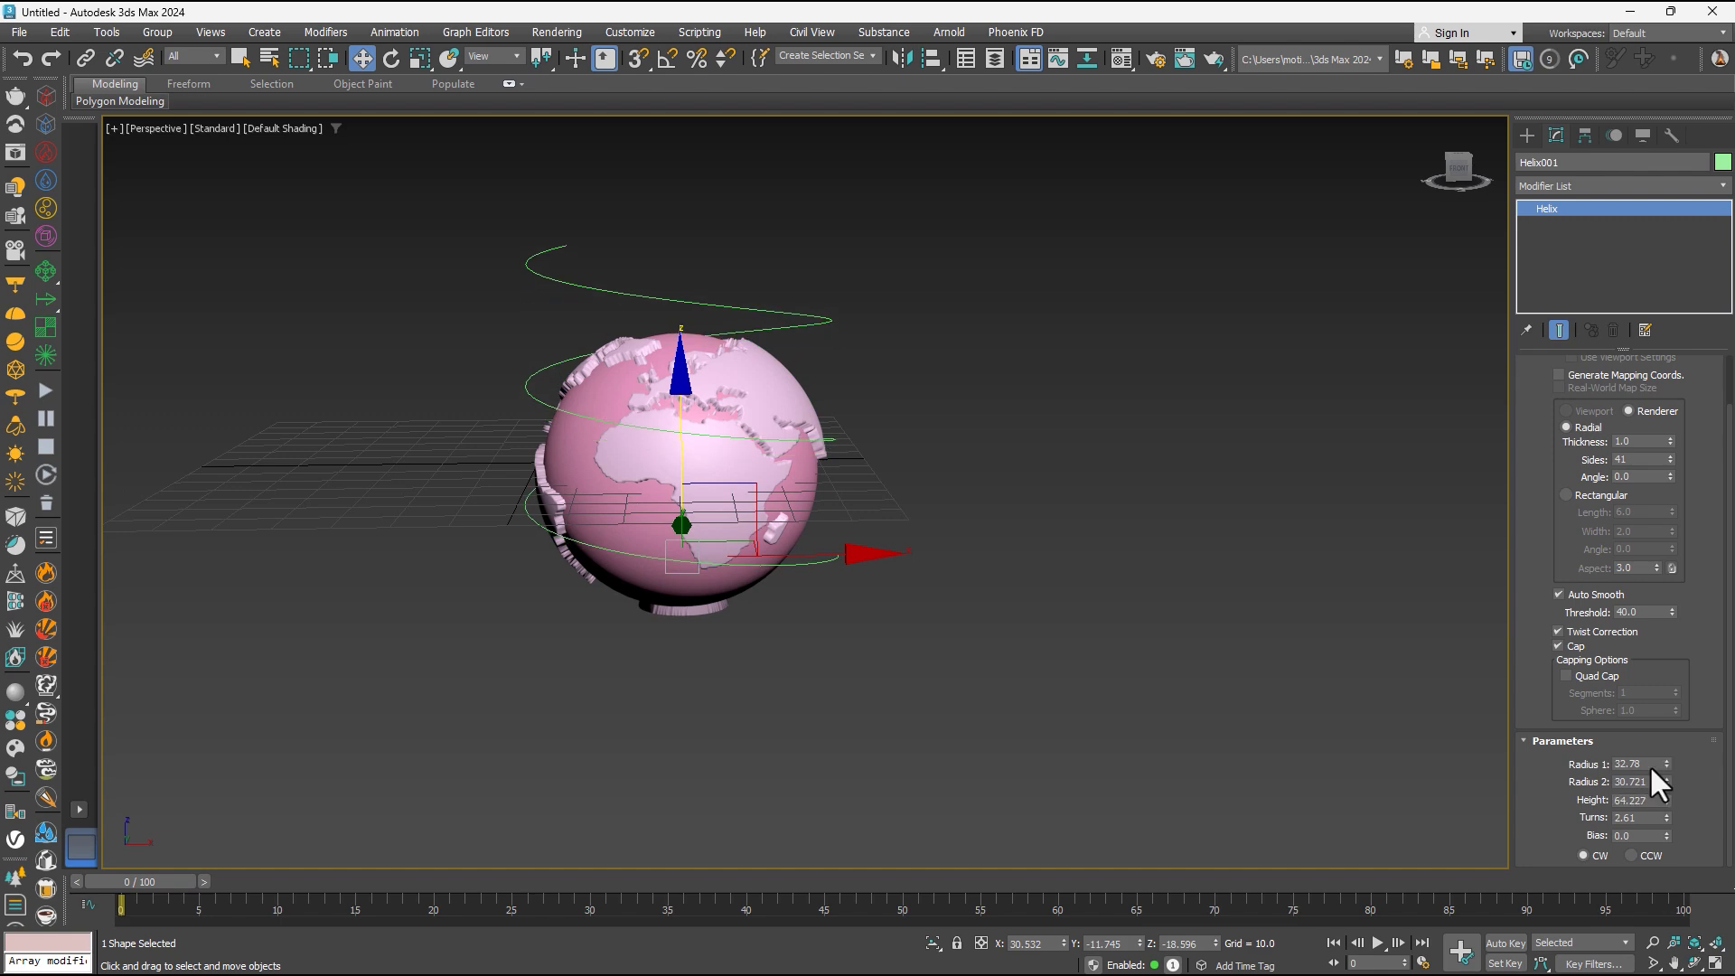
drag(678, 379, 695, 412)
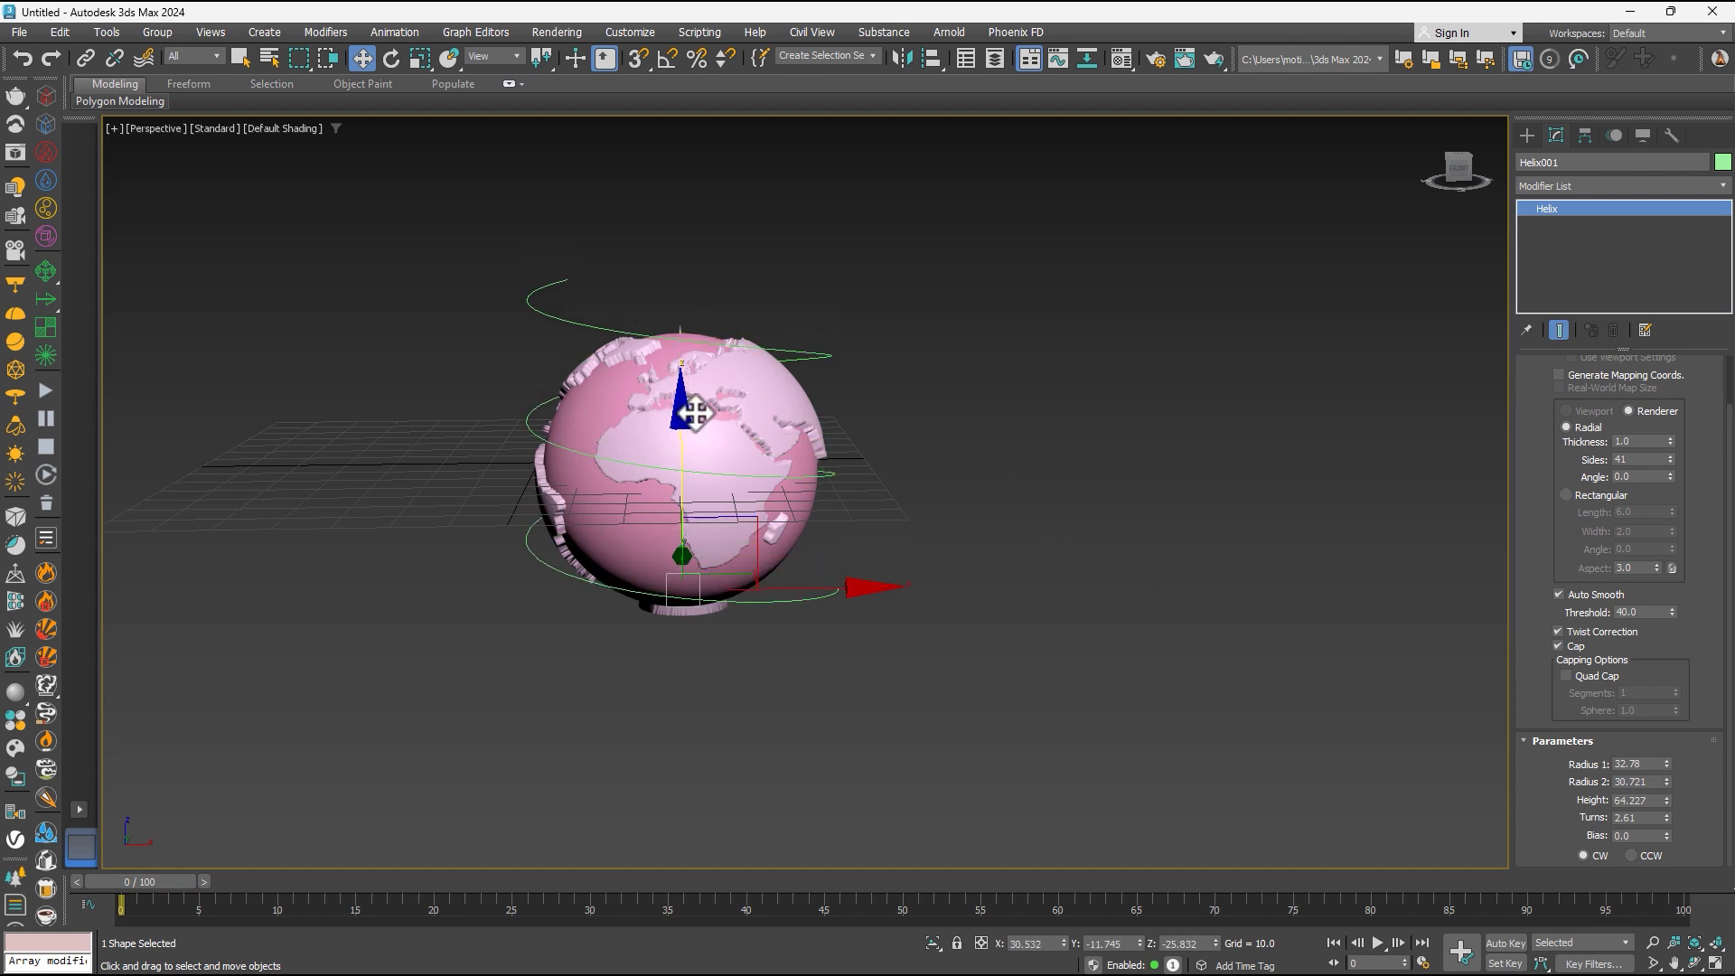
scroll(701, 417, up, 6)
alt+middle_drag(705, 423, 988, 434)
scroll(800, 428, down, 4)
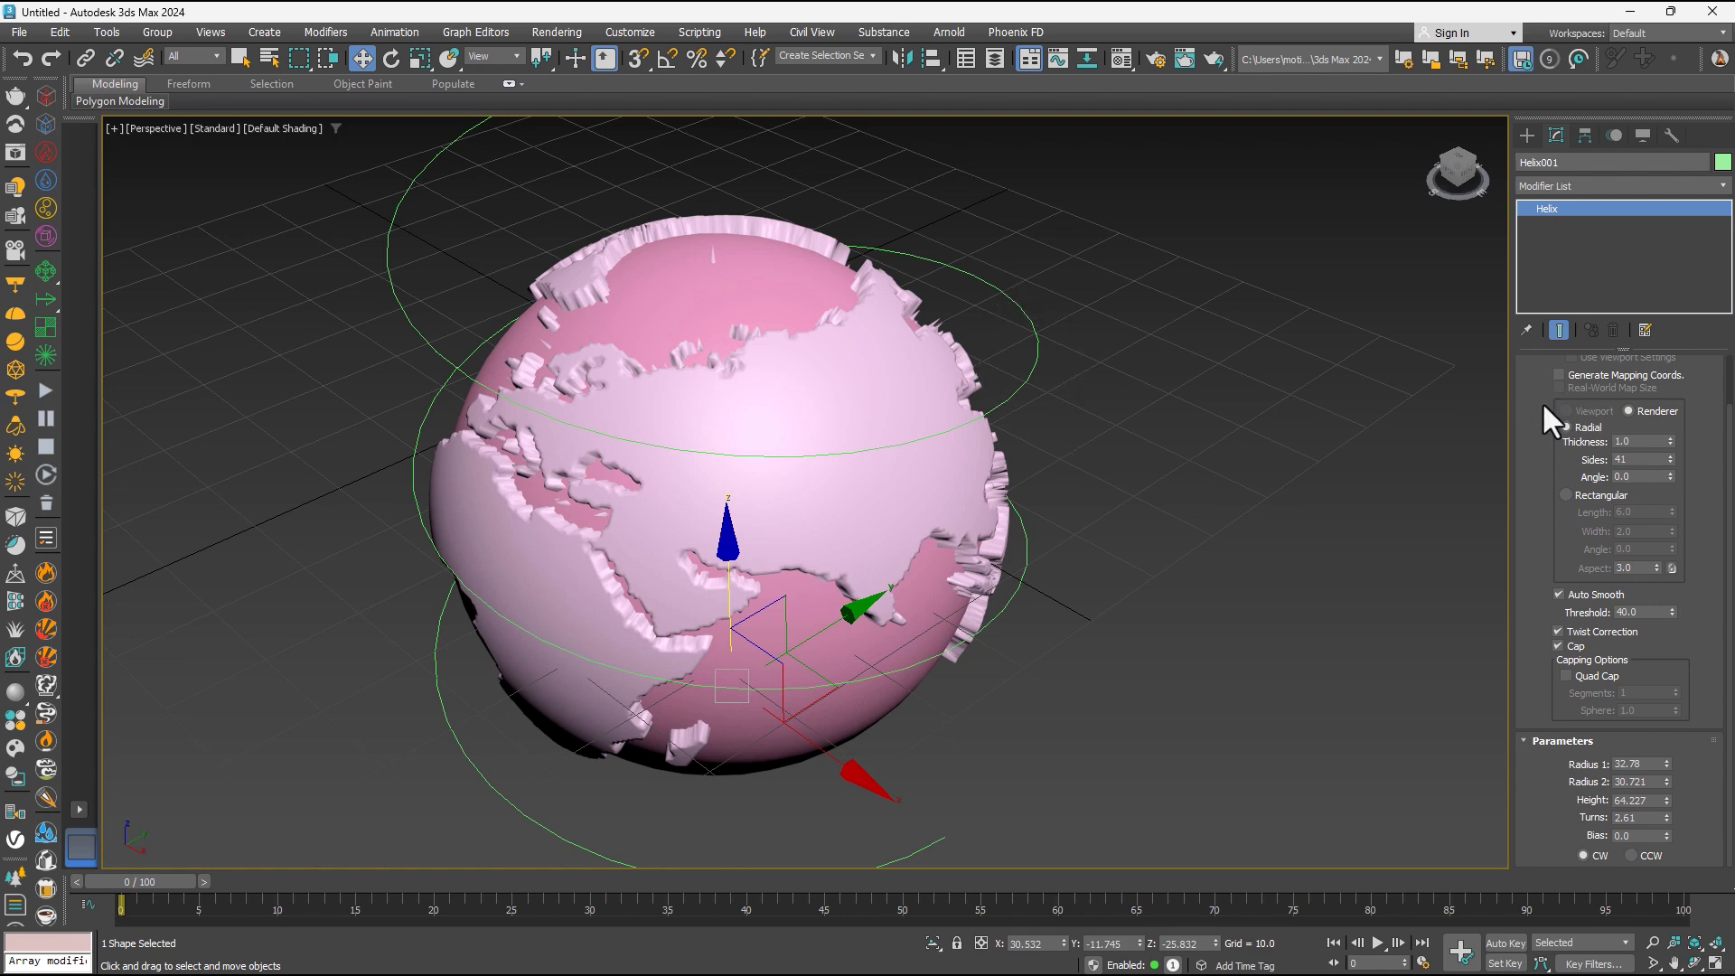
Enable the helix in the renderer and viewport and give it a rectangular cross-section.
scroll(1542, 401, up, 2)
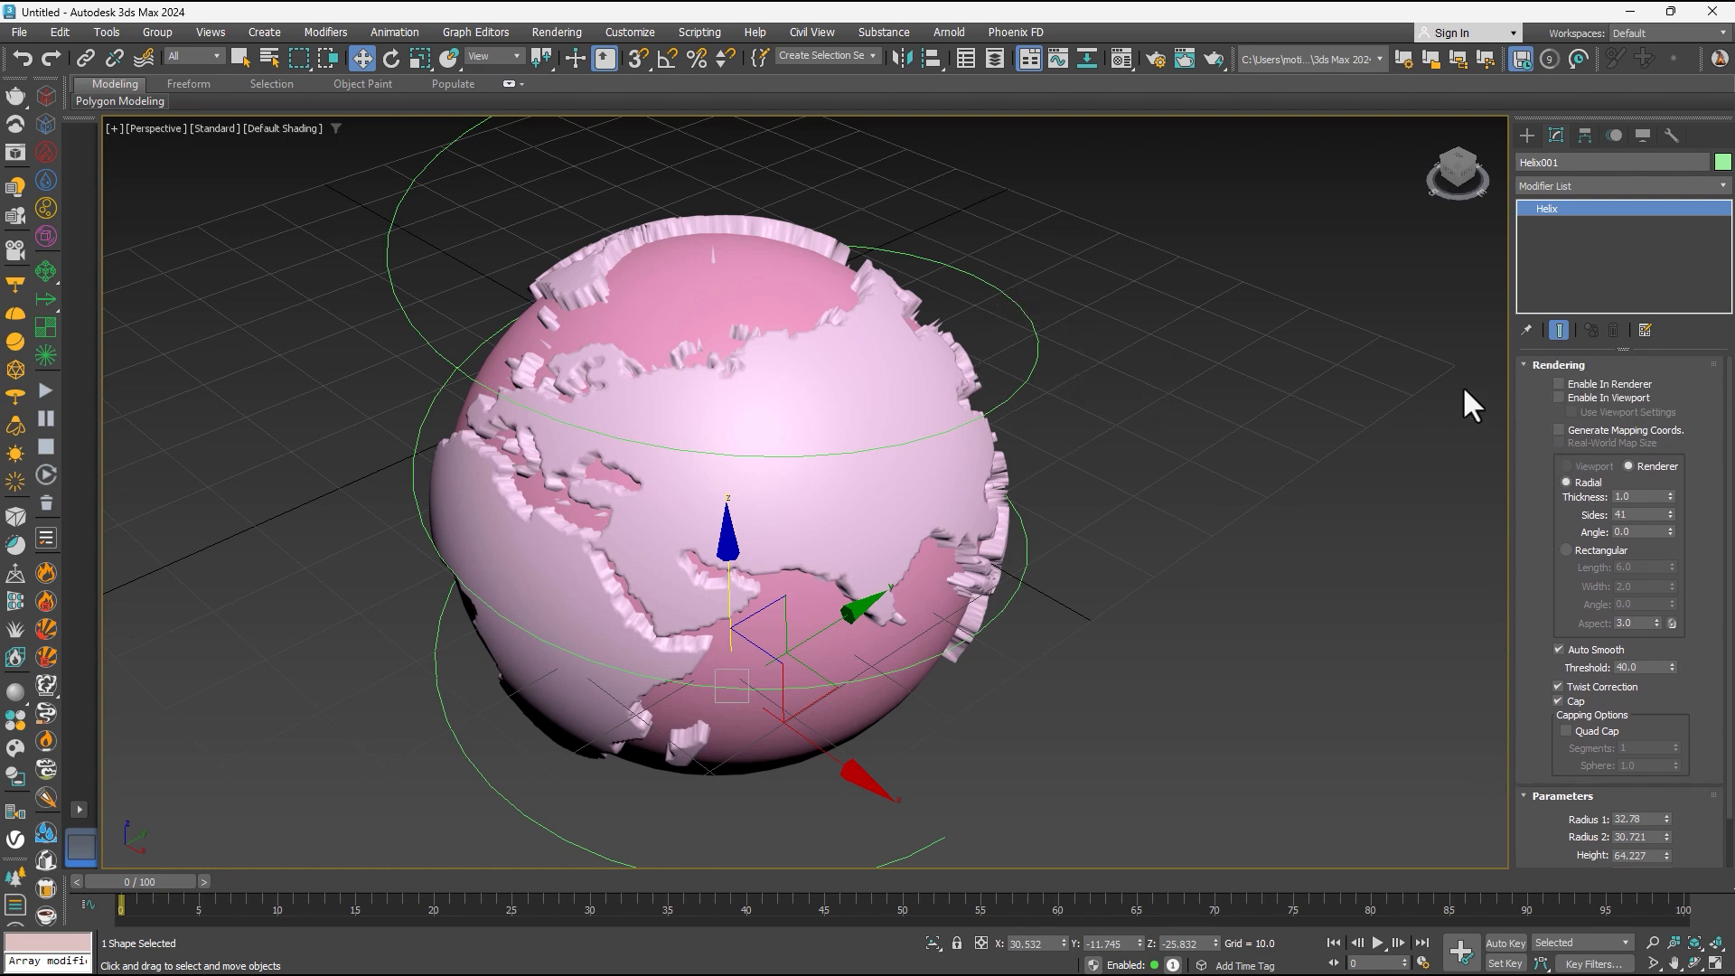
click(1574, 382)
click(1575, 396)
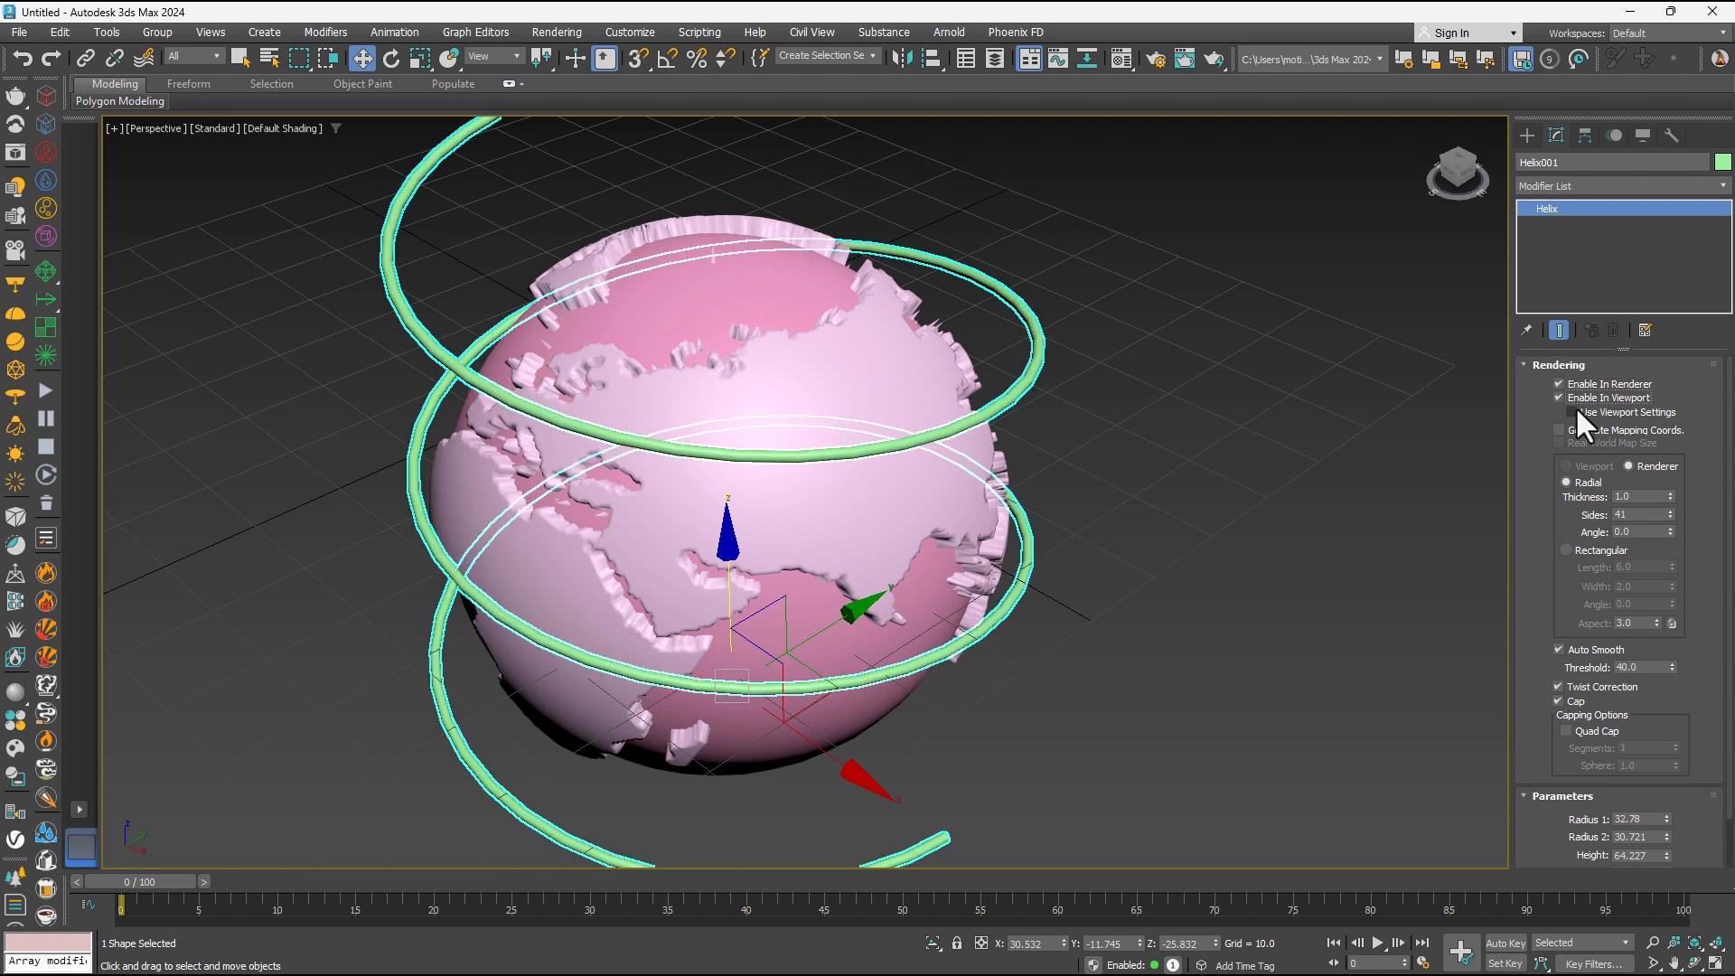
click(1569, 550)
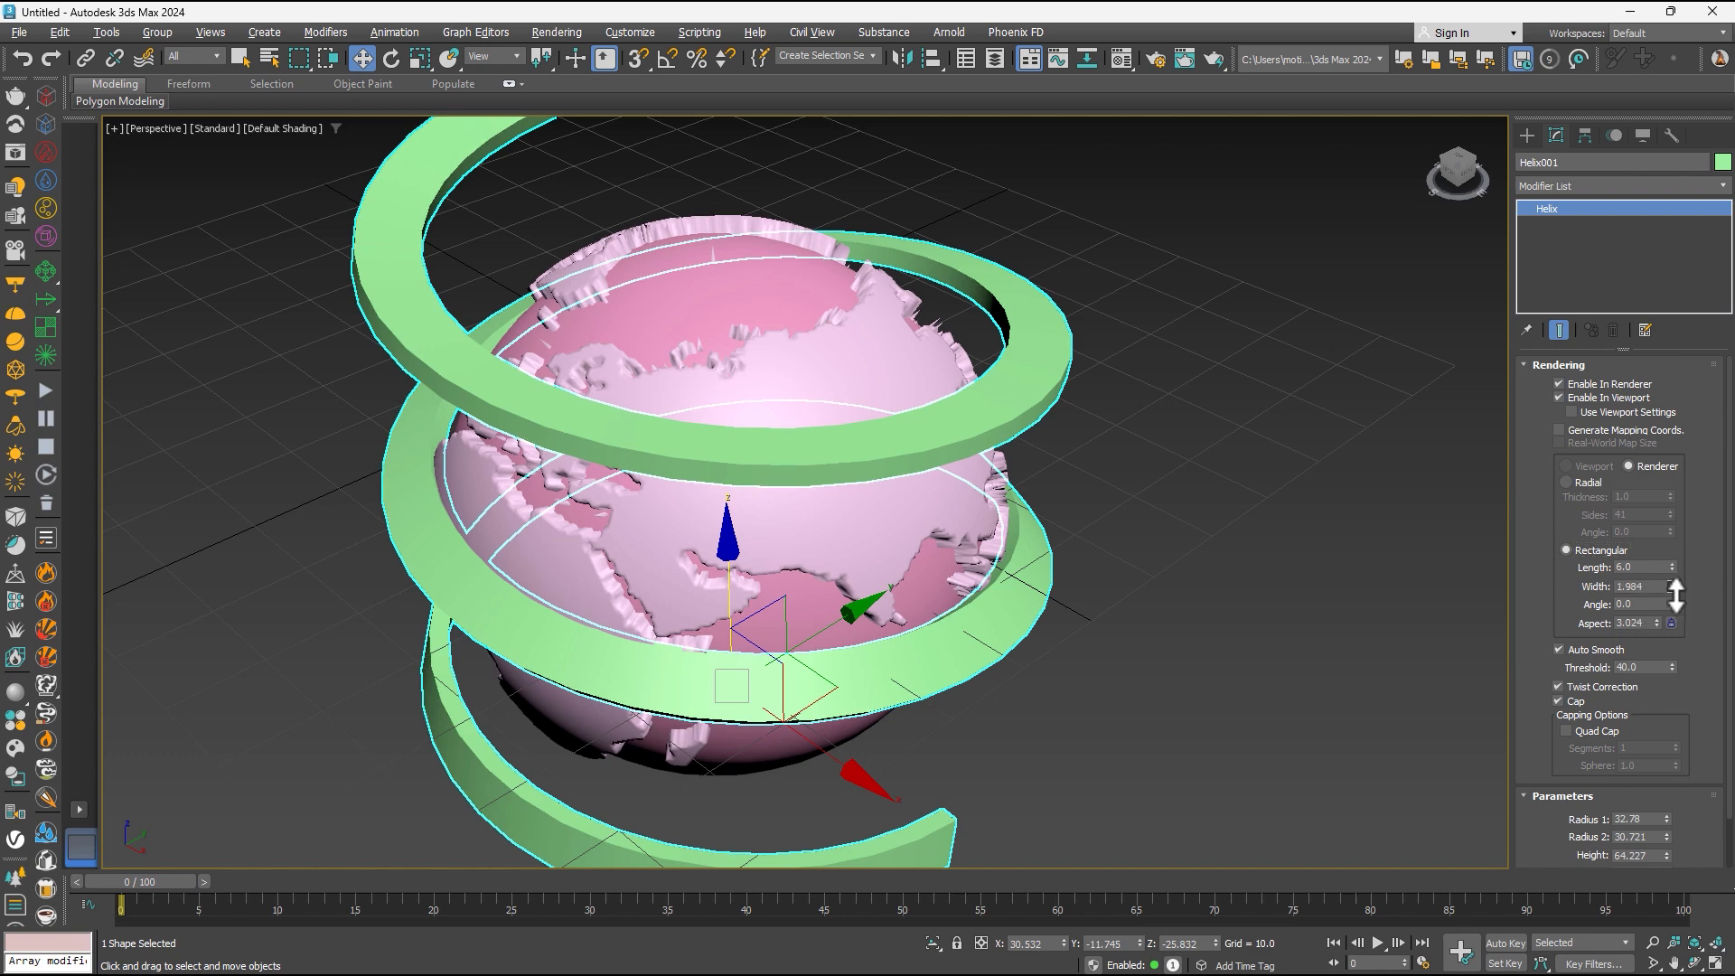
Reduce the rectangular section's width to about 0.684 and increase its length to about 6.222.
drag(1671, 585, 1537, 221)
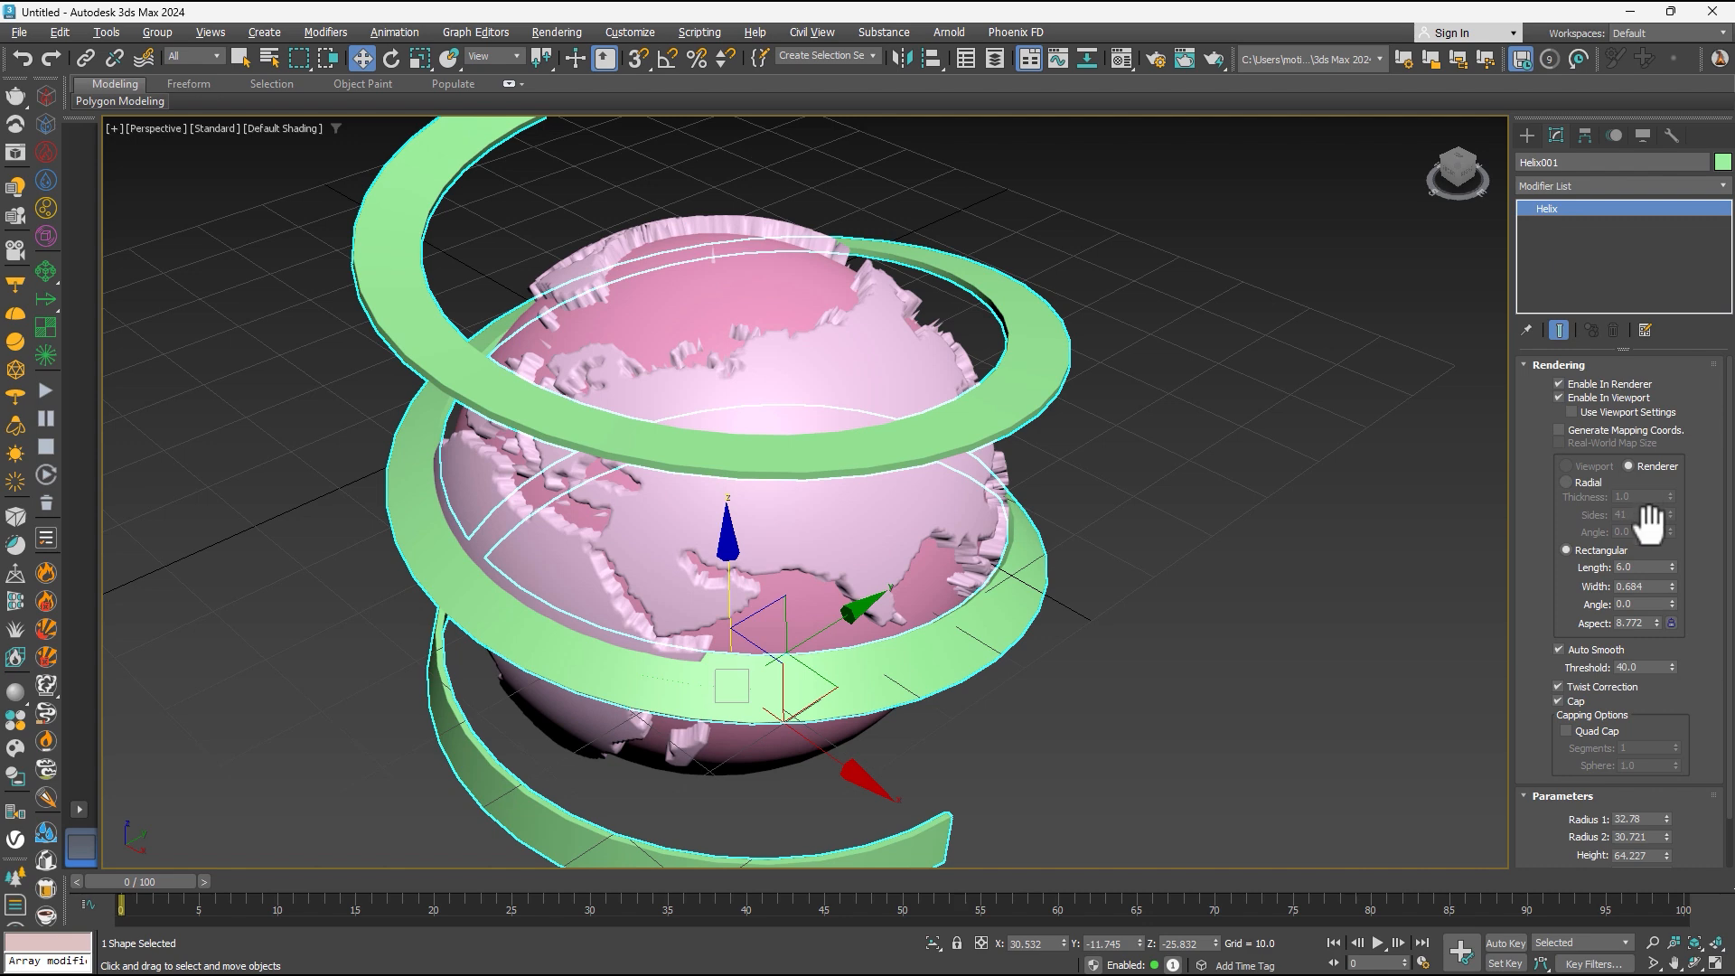
drag(1672, 567, 1643, 534)
scroll(1559, 614, down, 2)
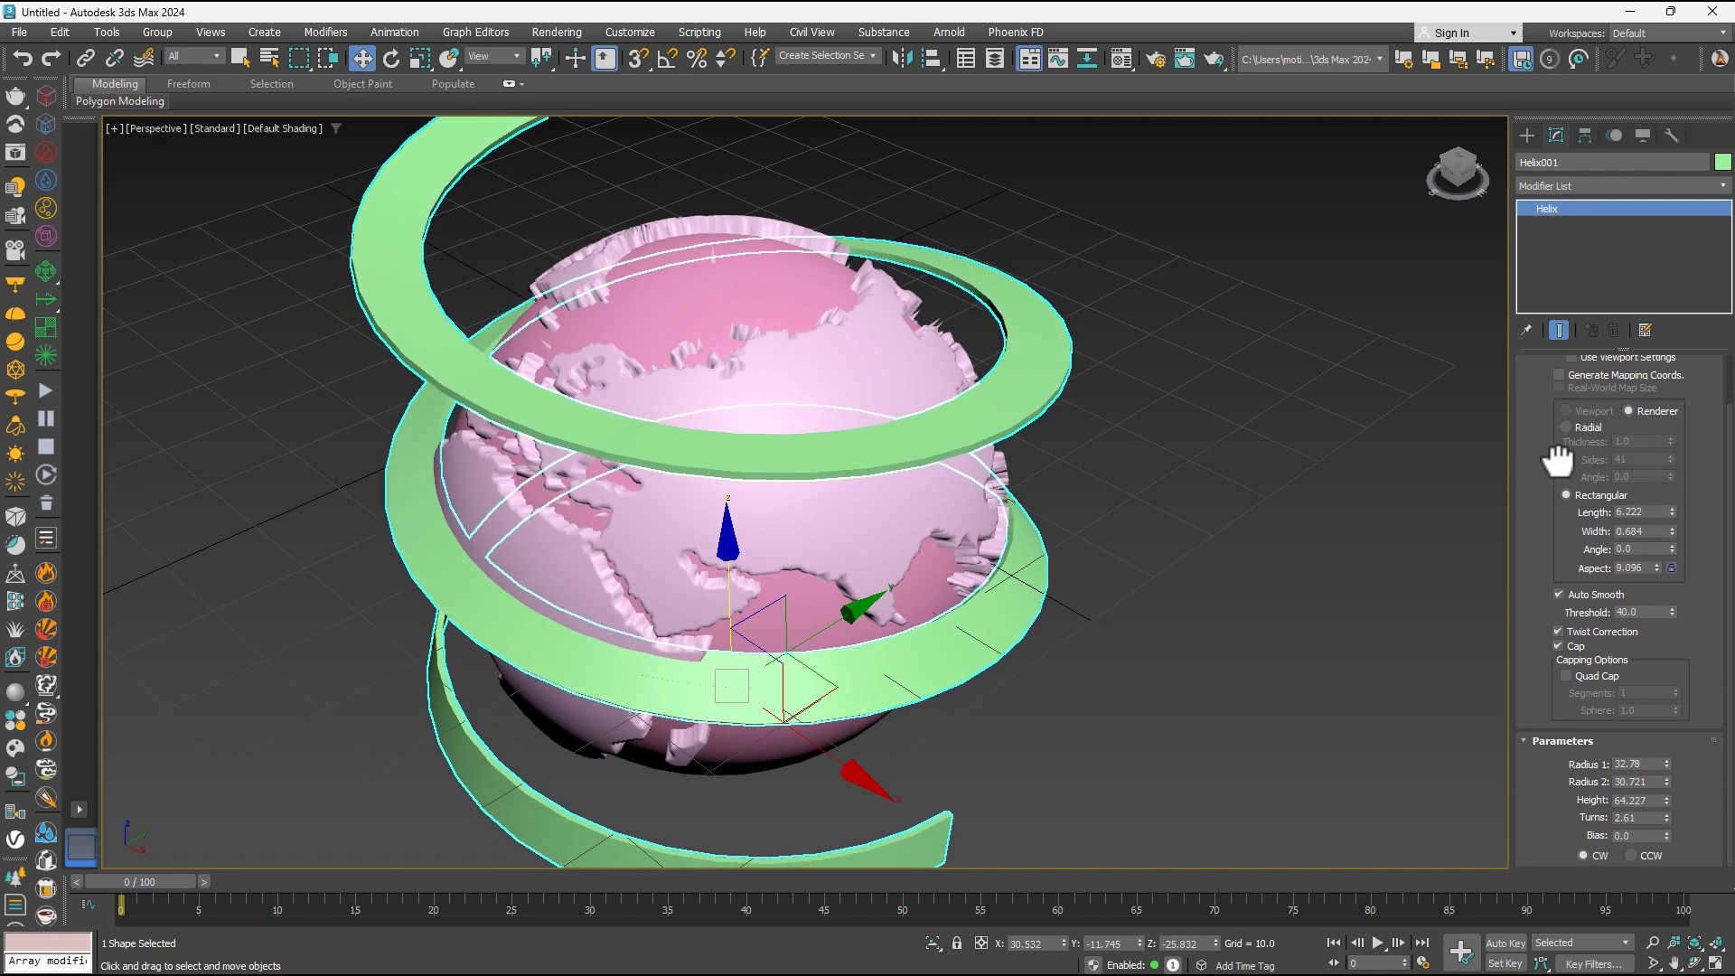
scroll(1698, 687, up, 2)
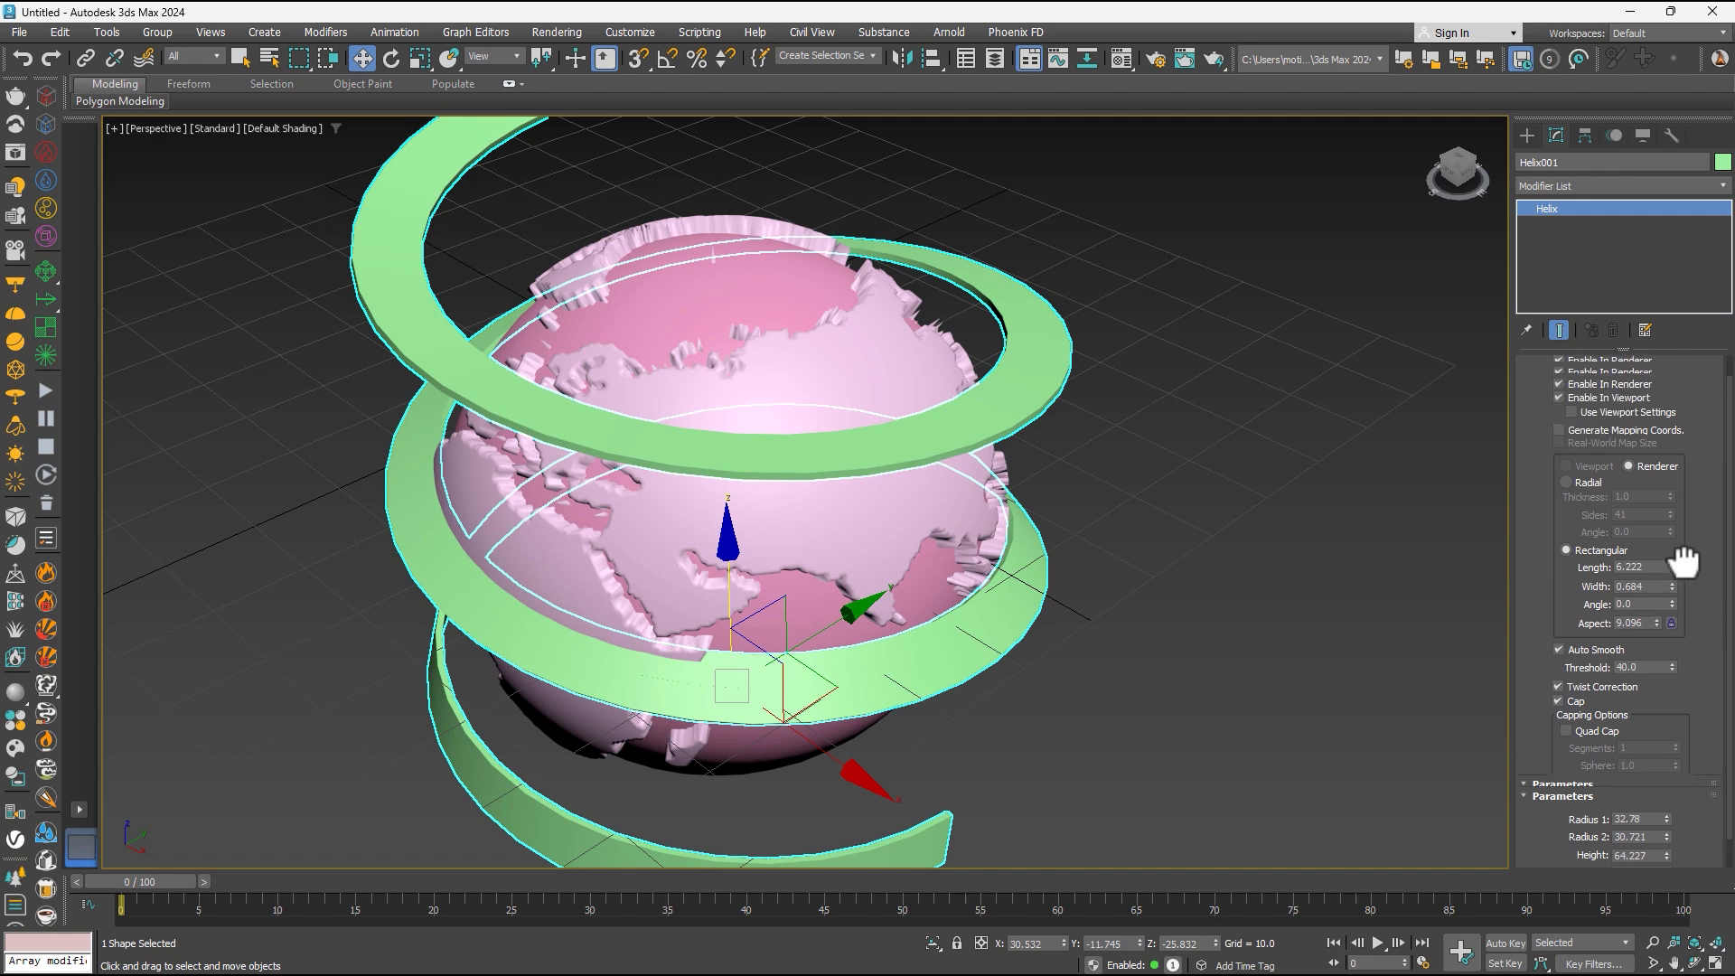
scroll(1674, 633, down, 2)
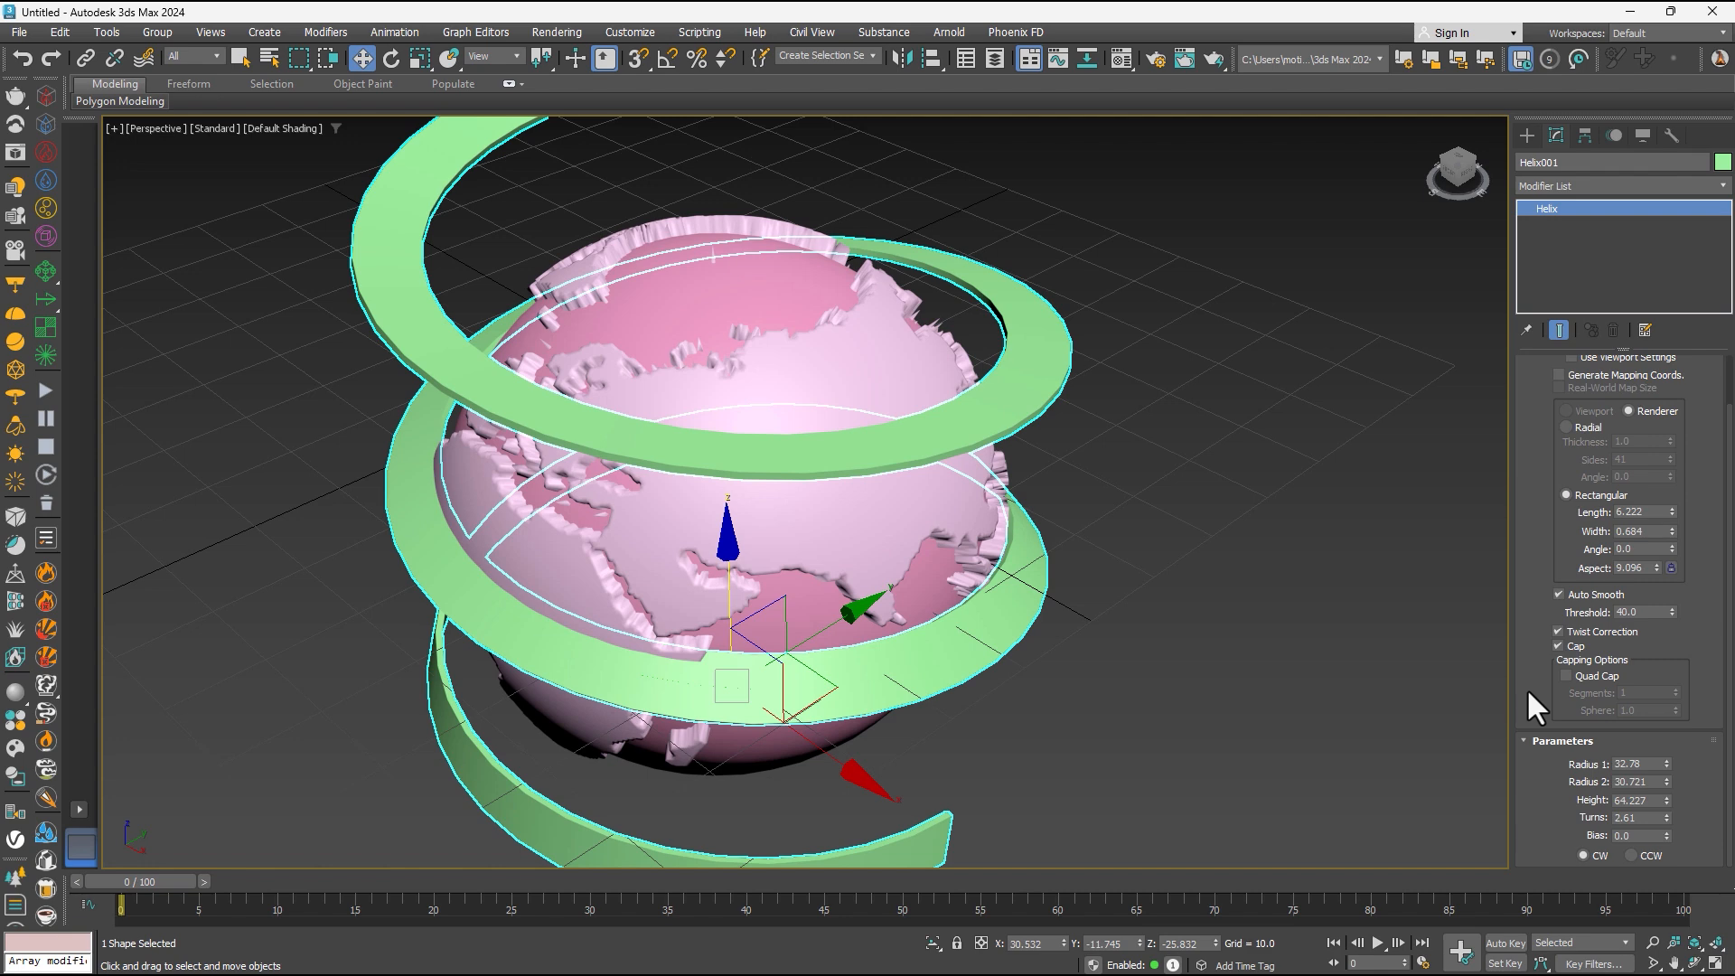
Convert the ribbon-like helix around the globe to an Editable Poly.
scroll(999, 430, down, 4)
alt+middle_drag(945, 481, 906, 443)
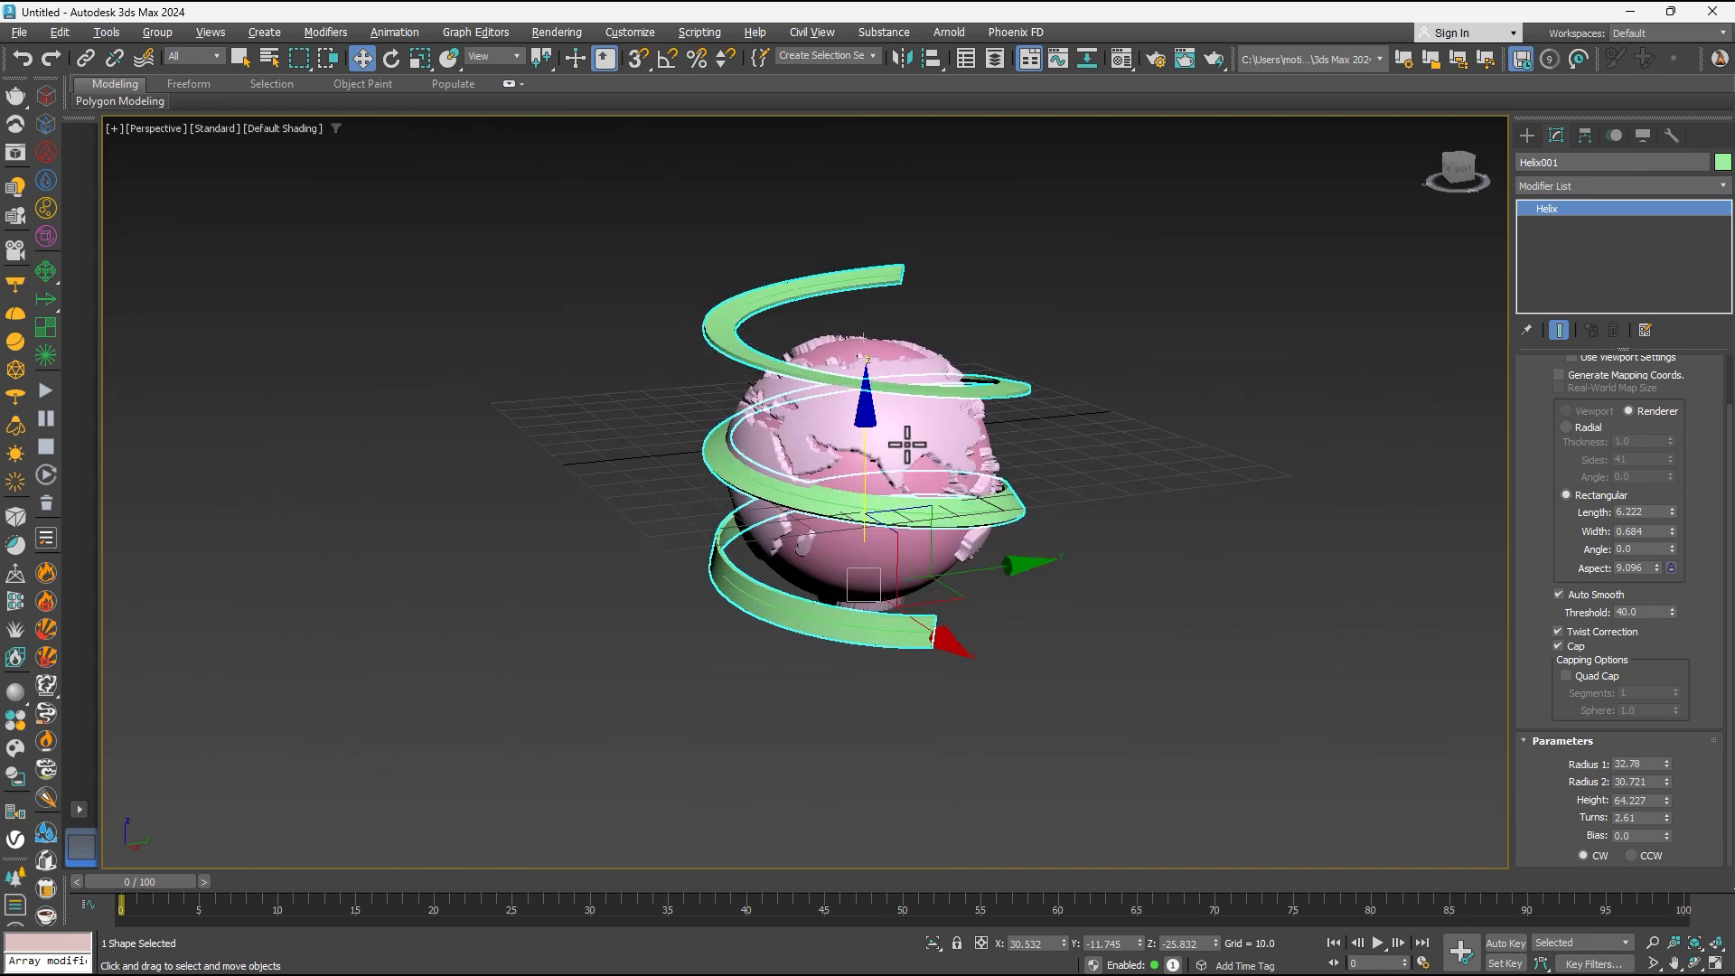
right_click(858, 266)
mouse_move(970, 489)
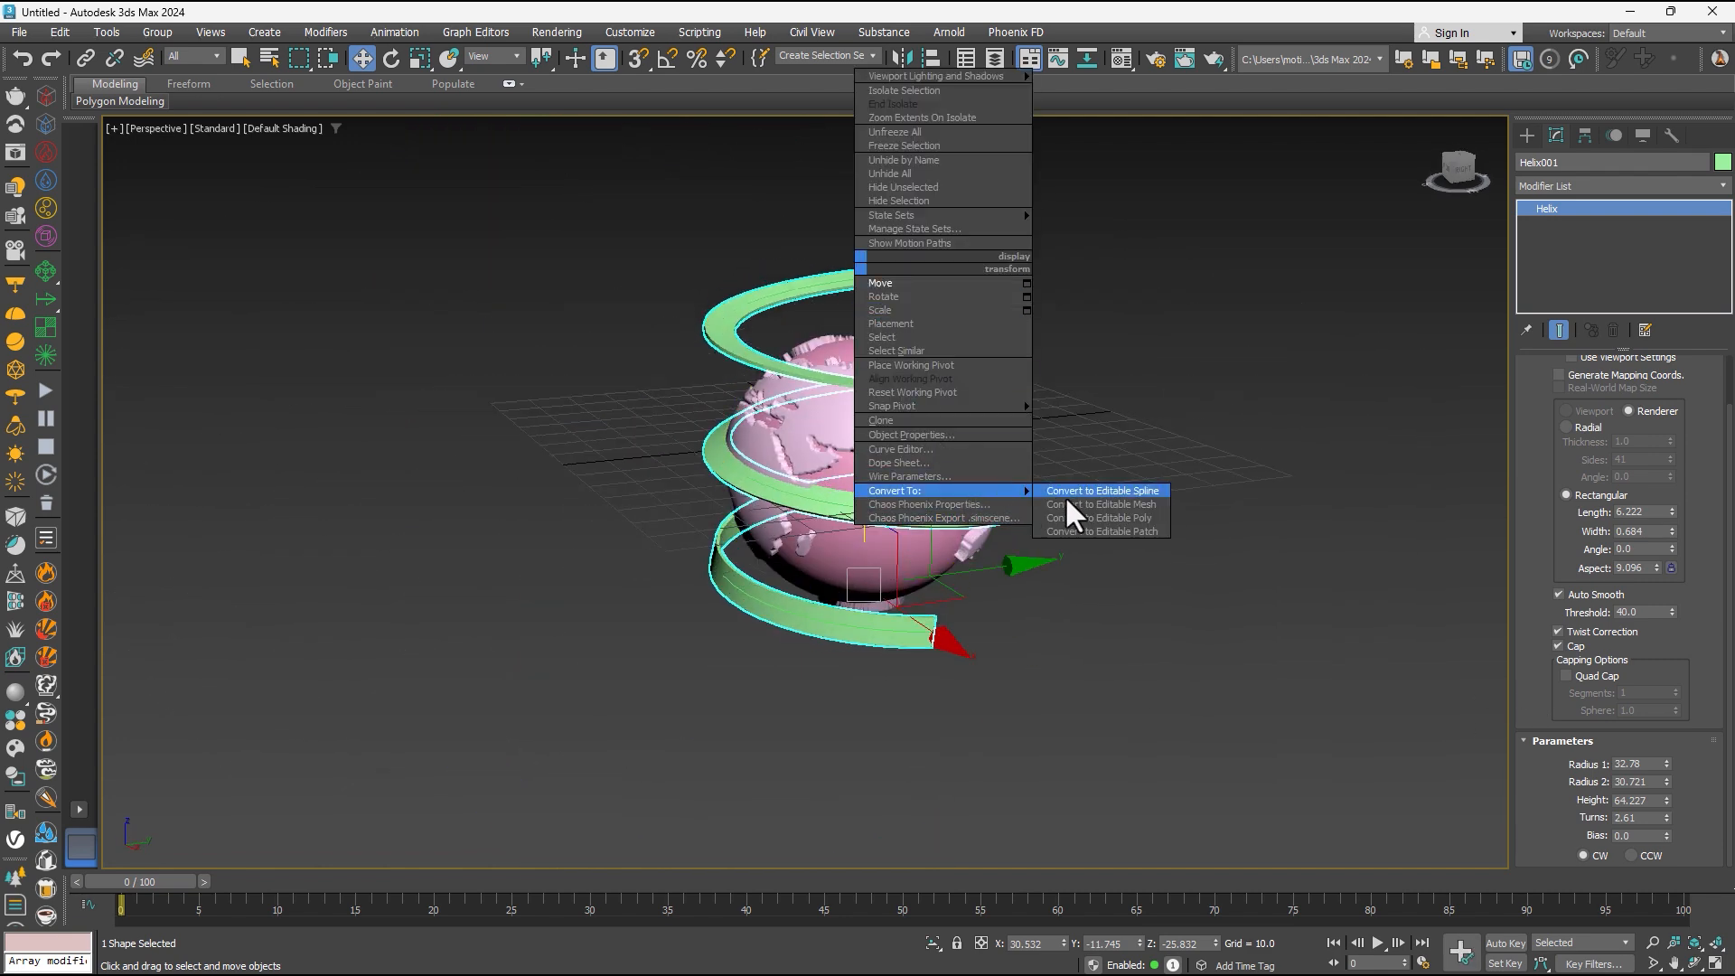
click(1092, 517)
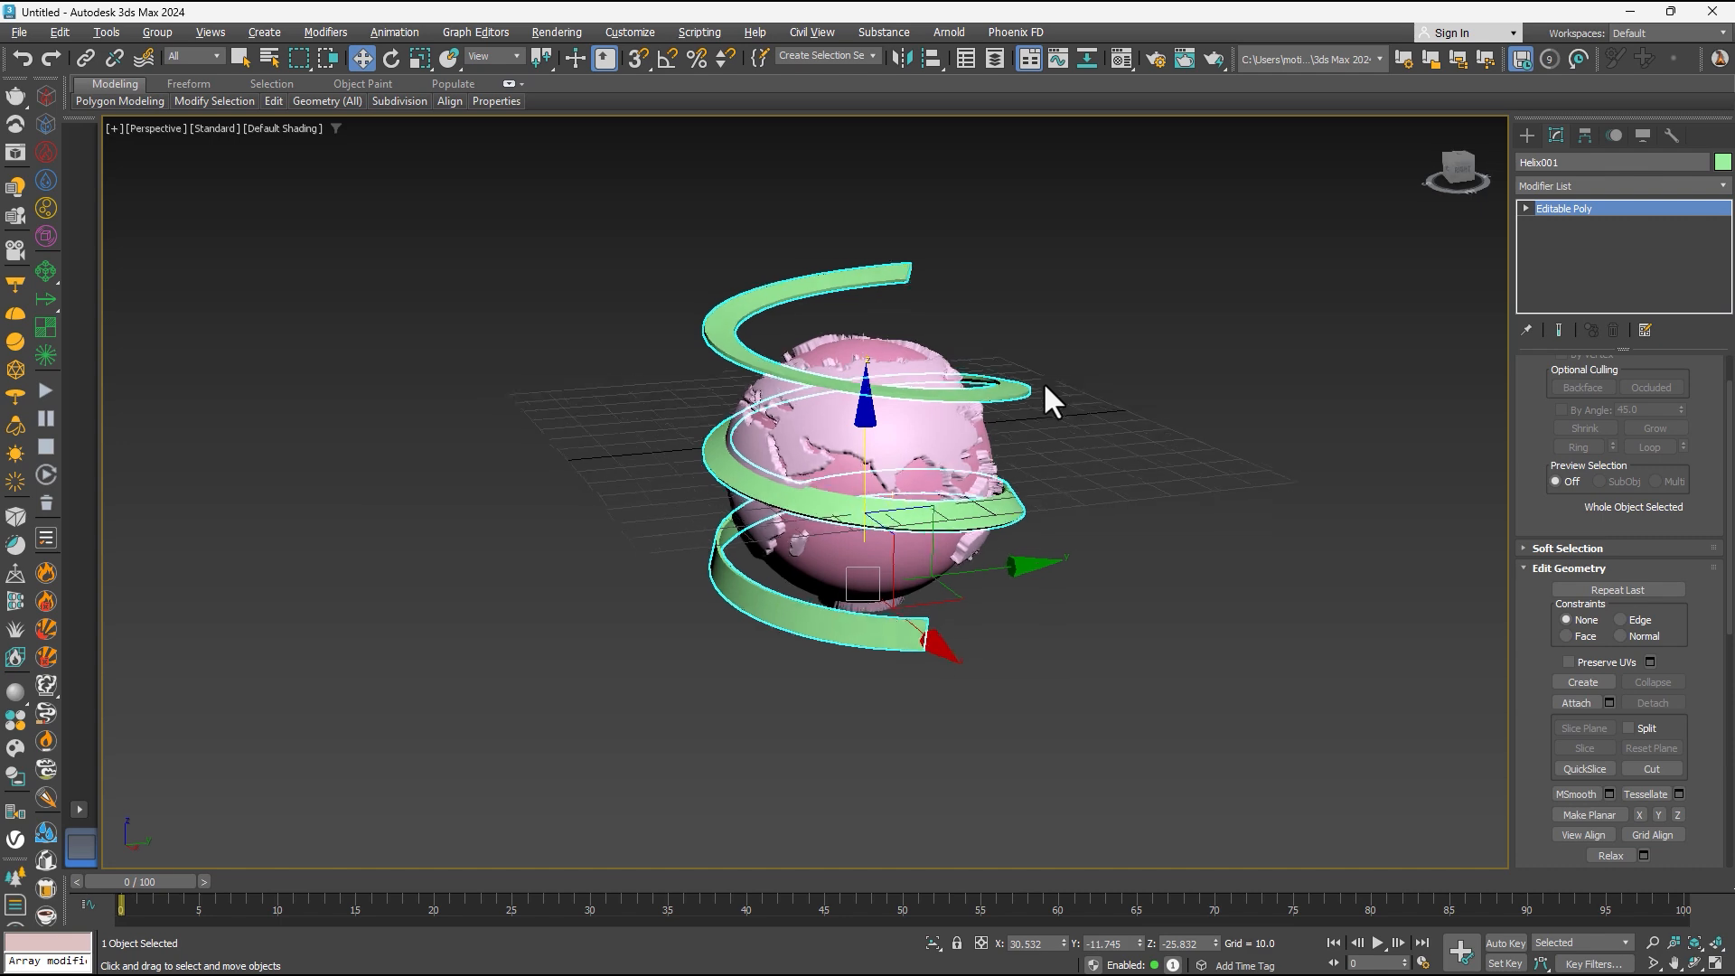
Scale the converted helix up slightly and uniformly so it clears the globe, and check it from the side.
alt+middle_drag(1043, 381, 1015, 404)
key(r)
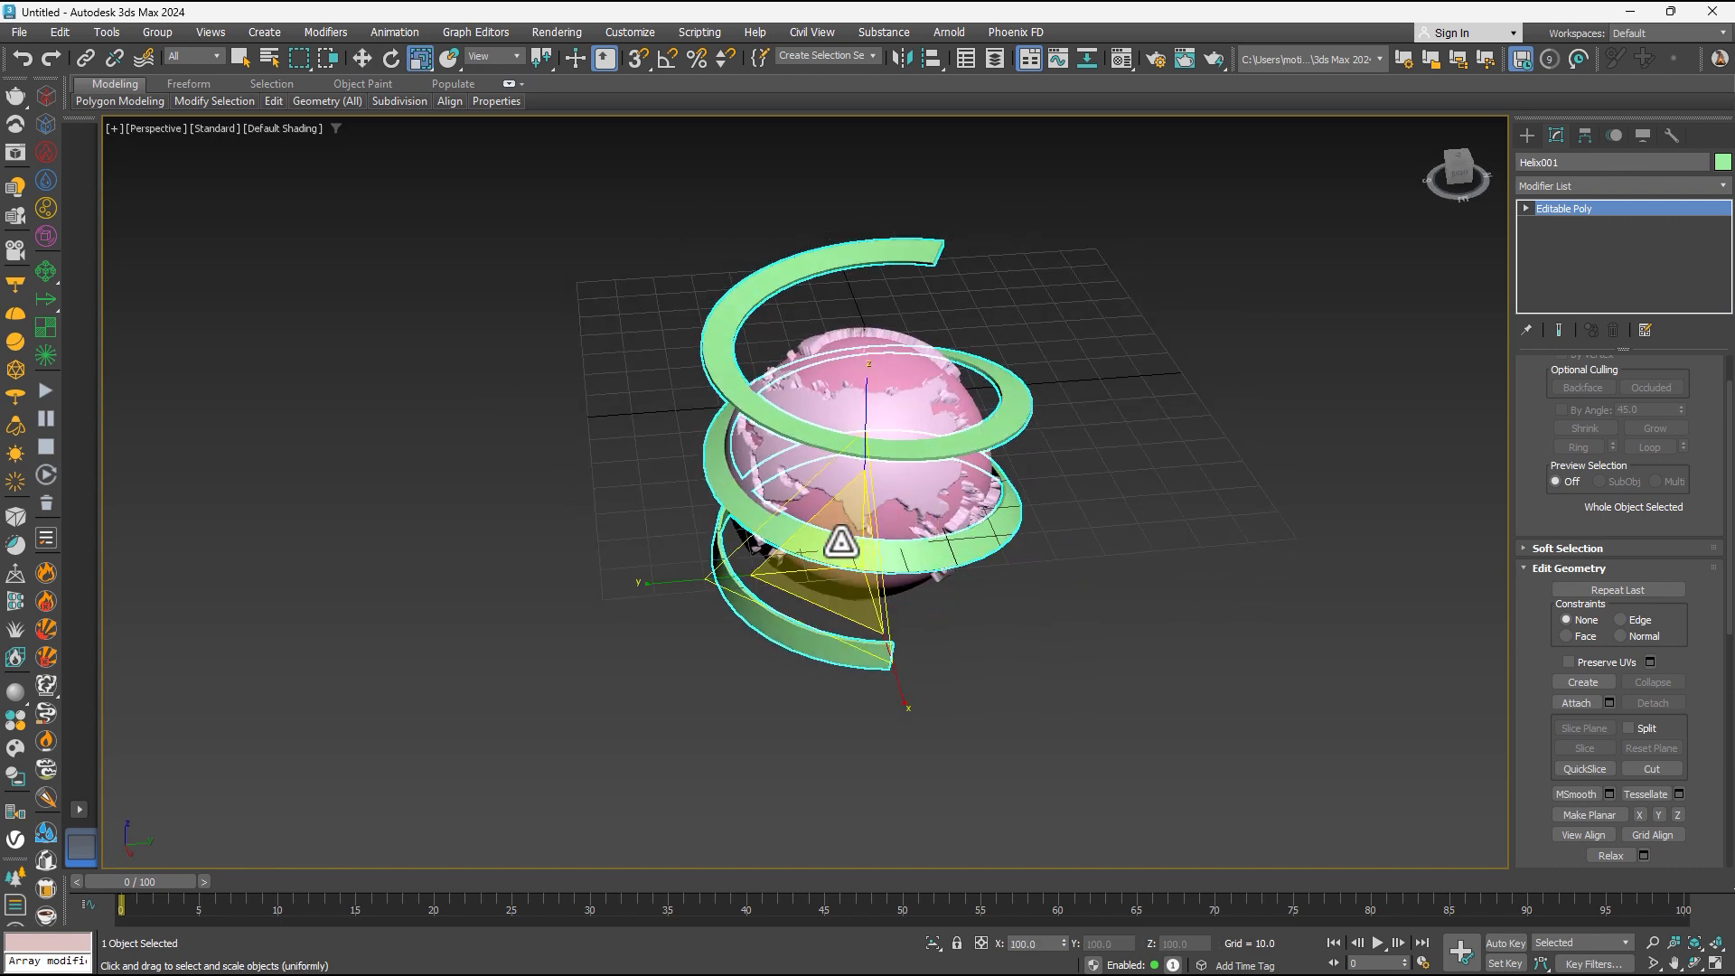
drag(841, 542, 856, 526)
alt+middle_drag(978, 459, 899, 403)
Export all the scene's objects to the Desktop with gw::OBJ-Exporter as an OBJ file named 3D Earth Globe.
key(ctrl+a)
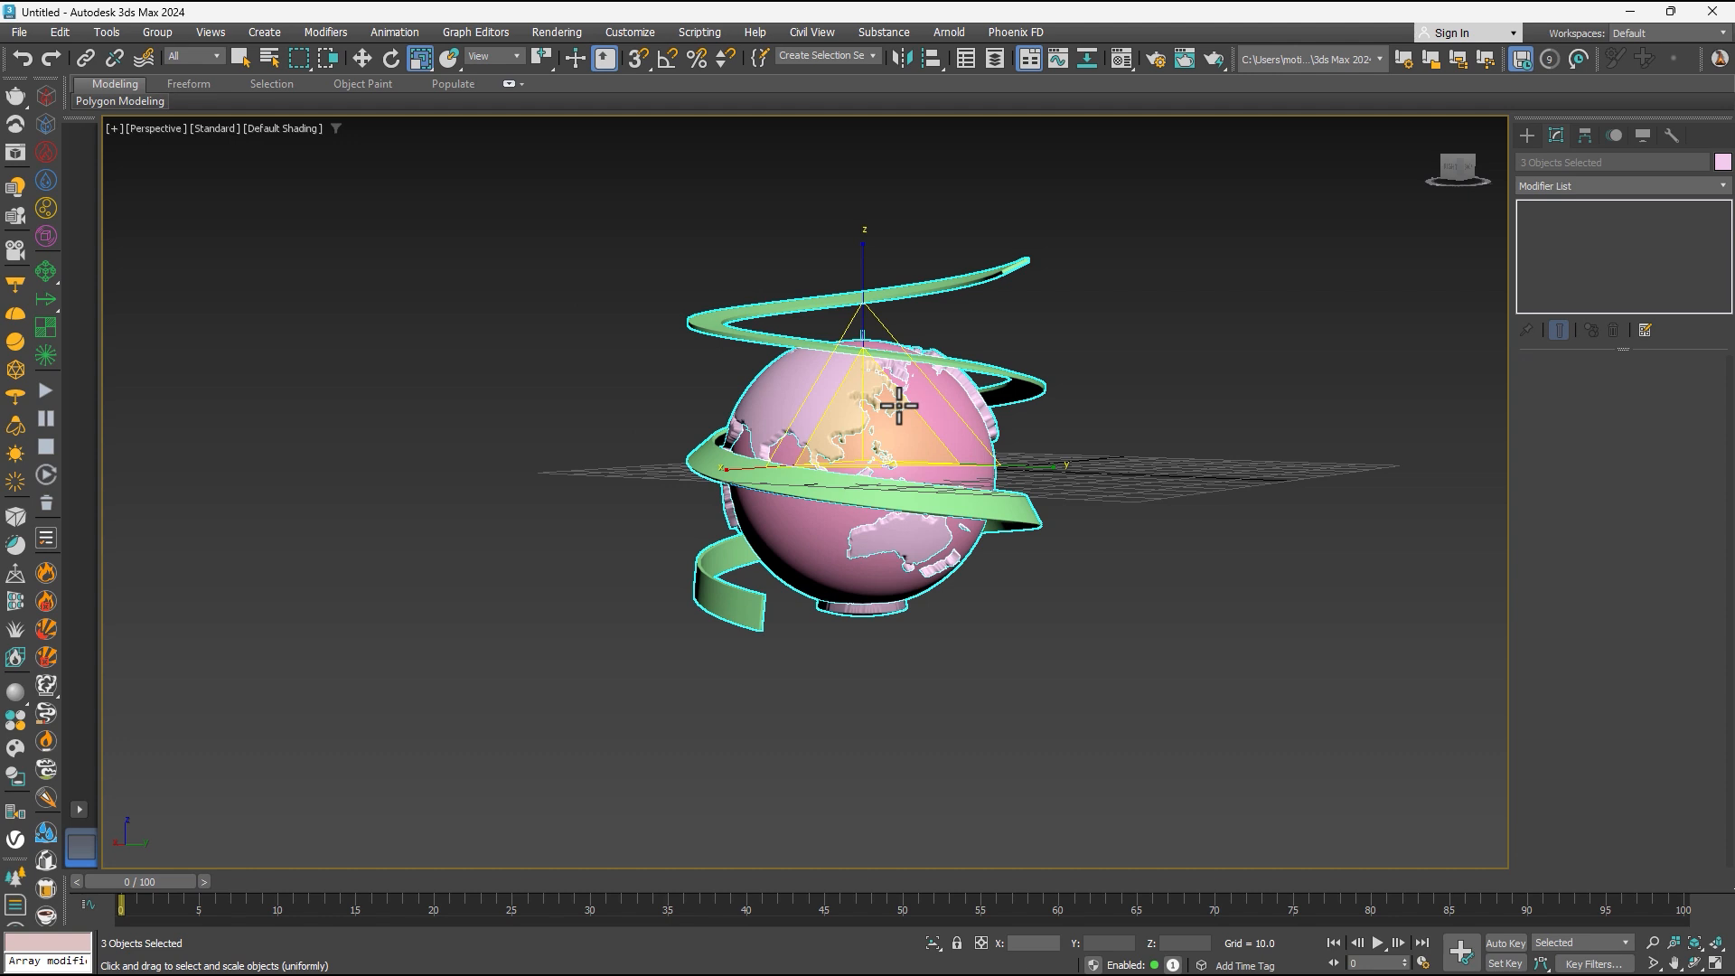
click(21, 29)
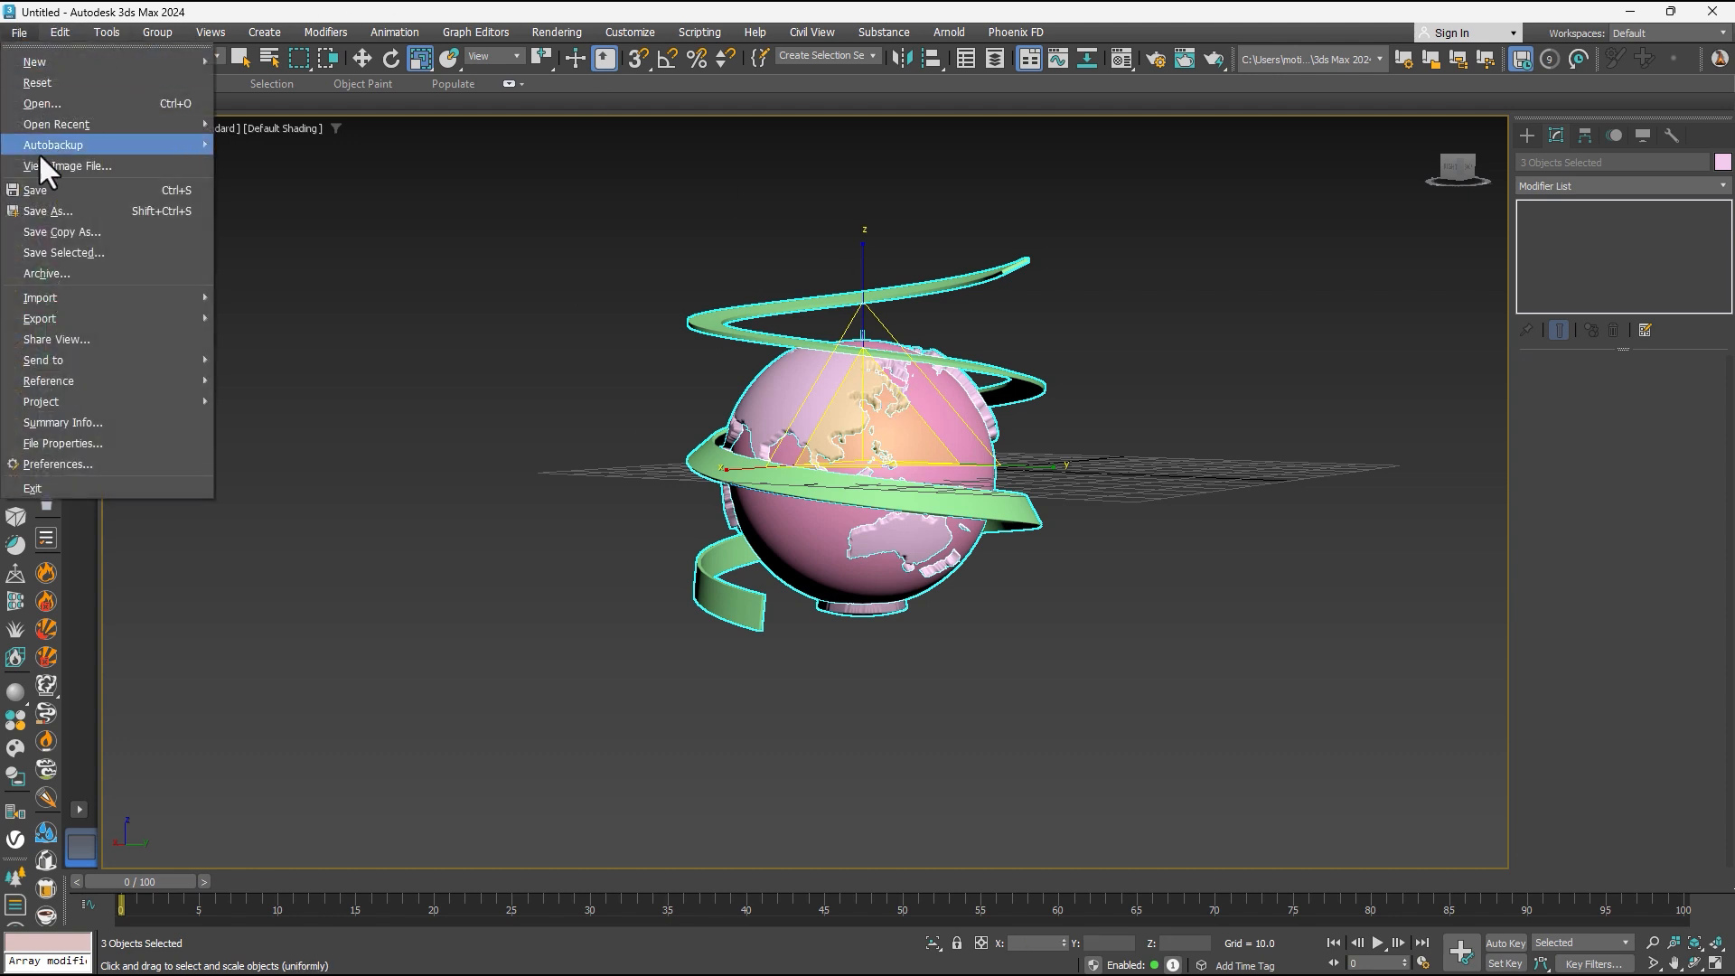
mouse_move(94, 306)
click(299, 335)
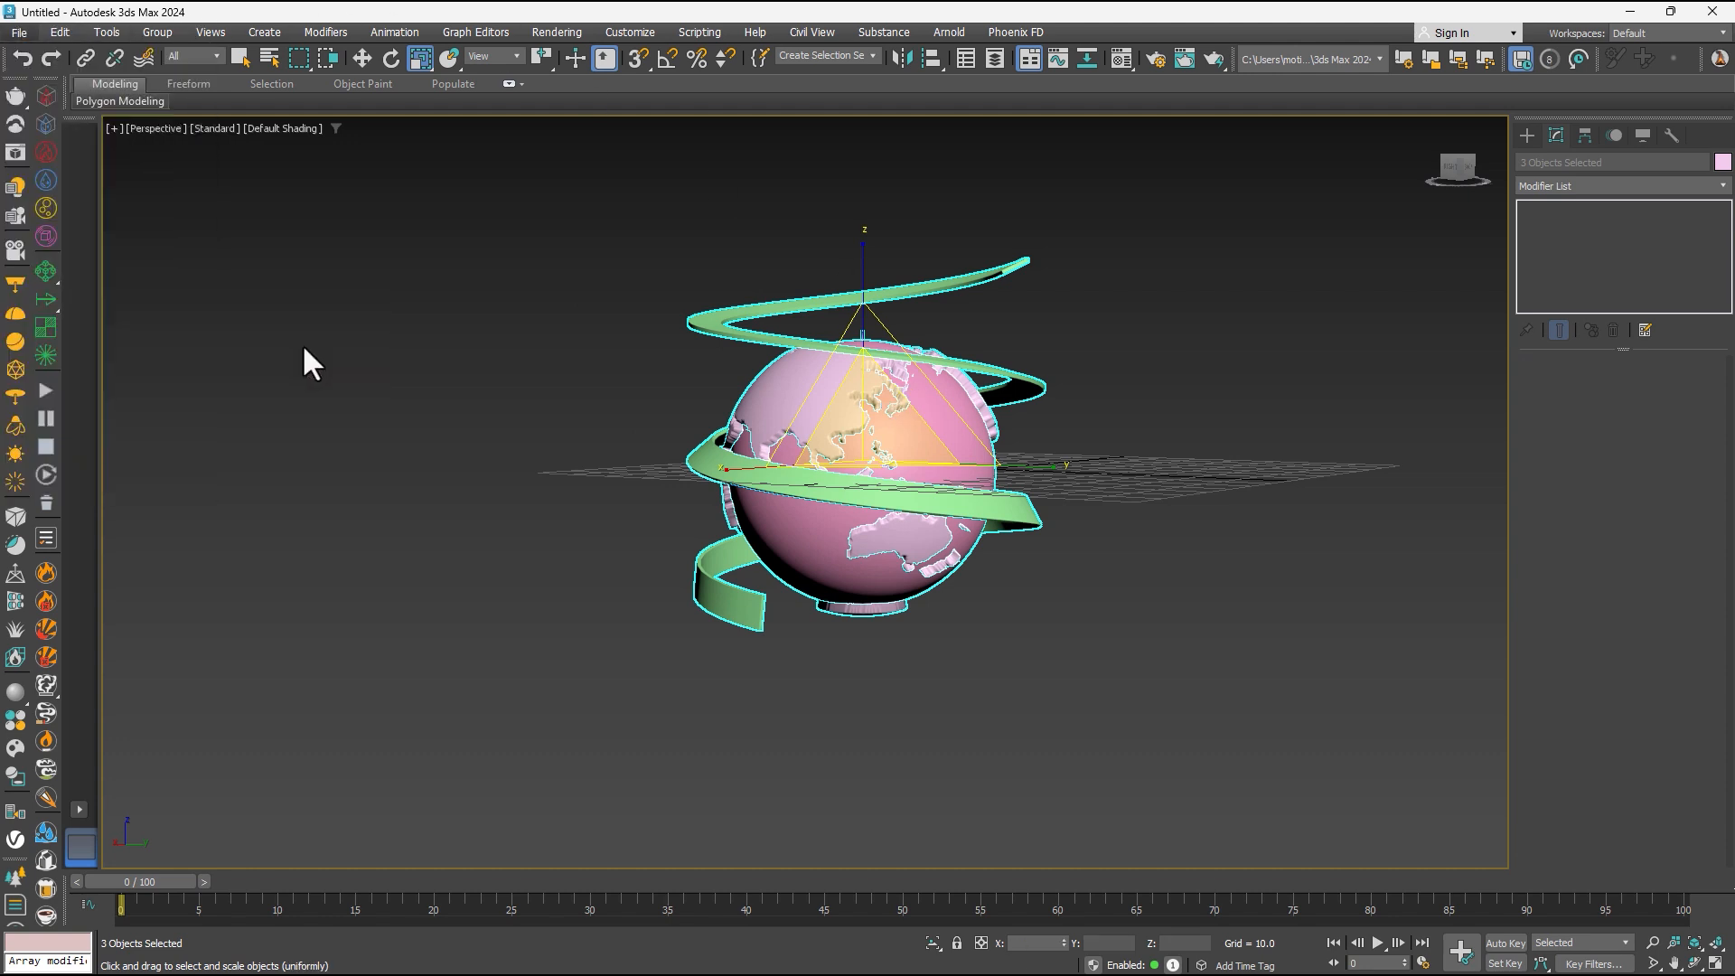
click(54, 179)
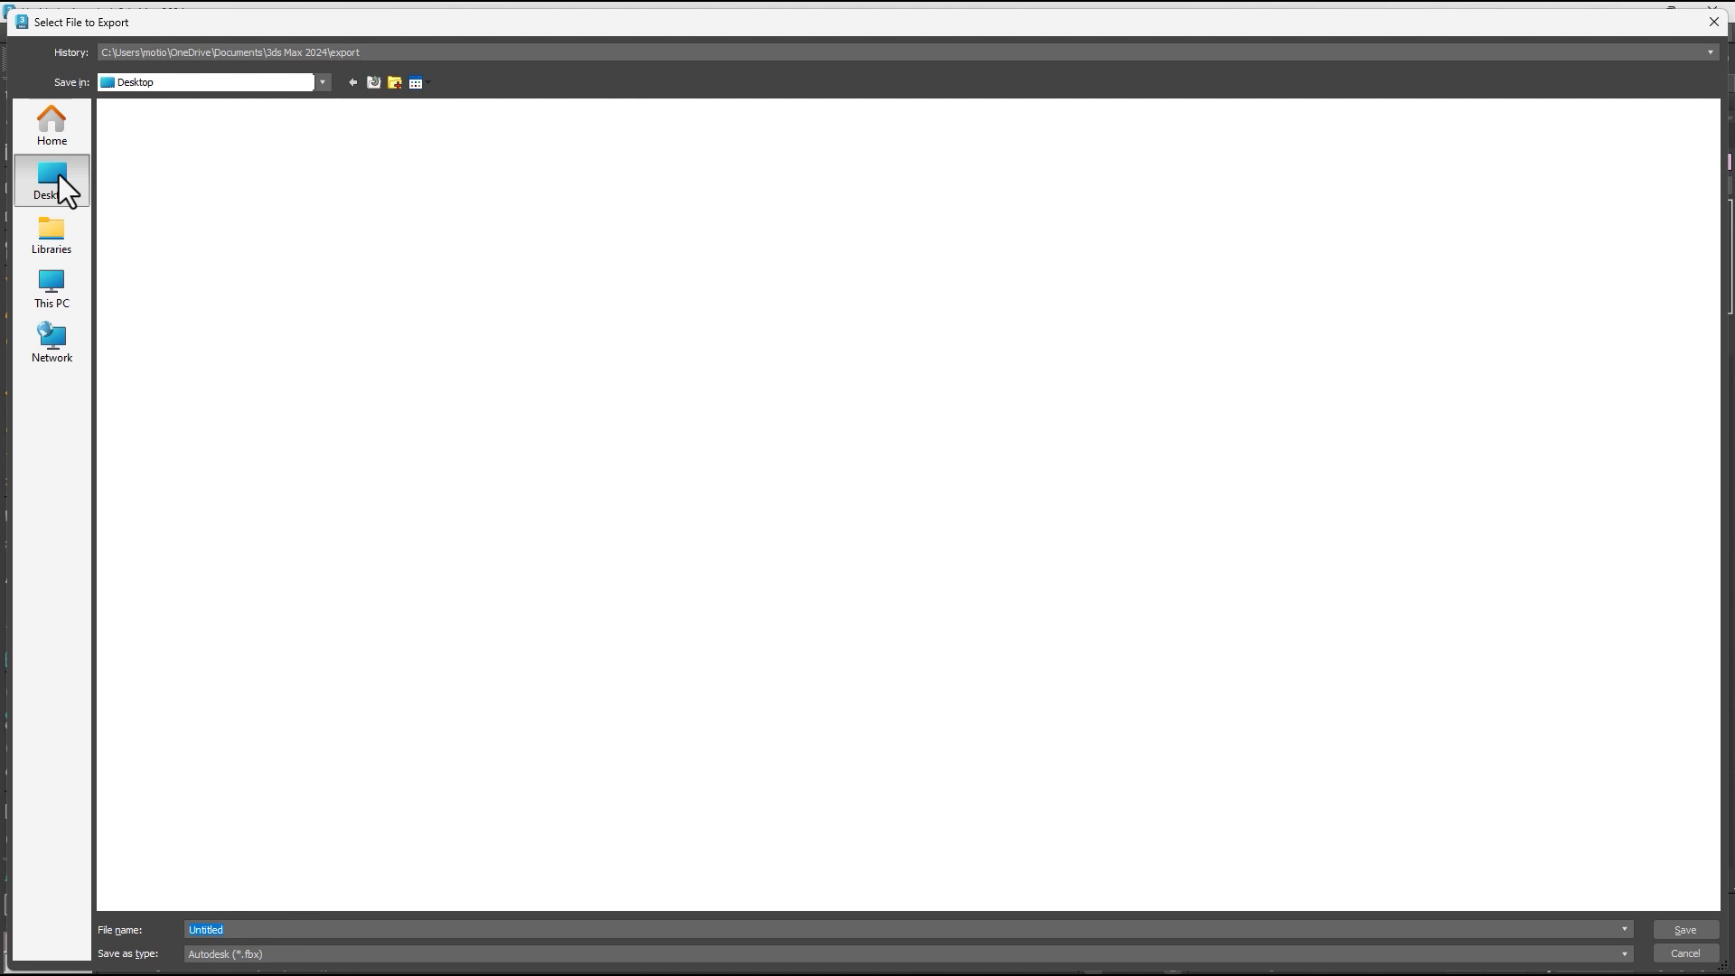
click(282, 953)
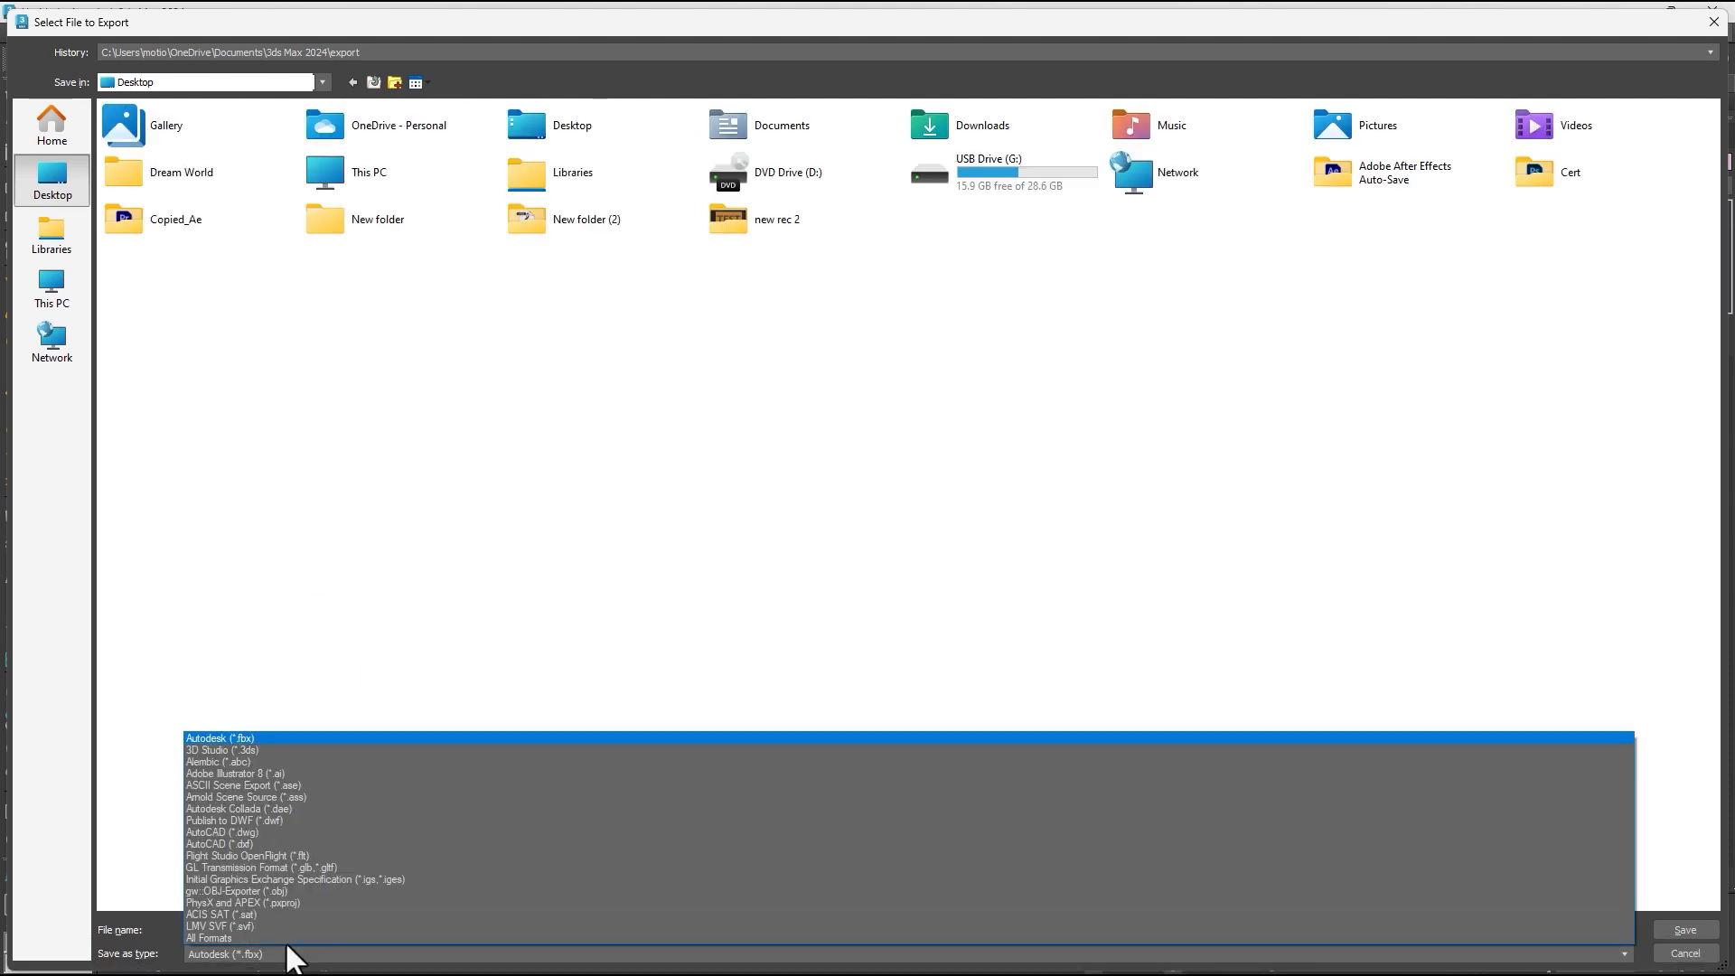
click(315, 890)
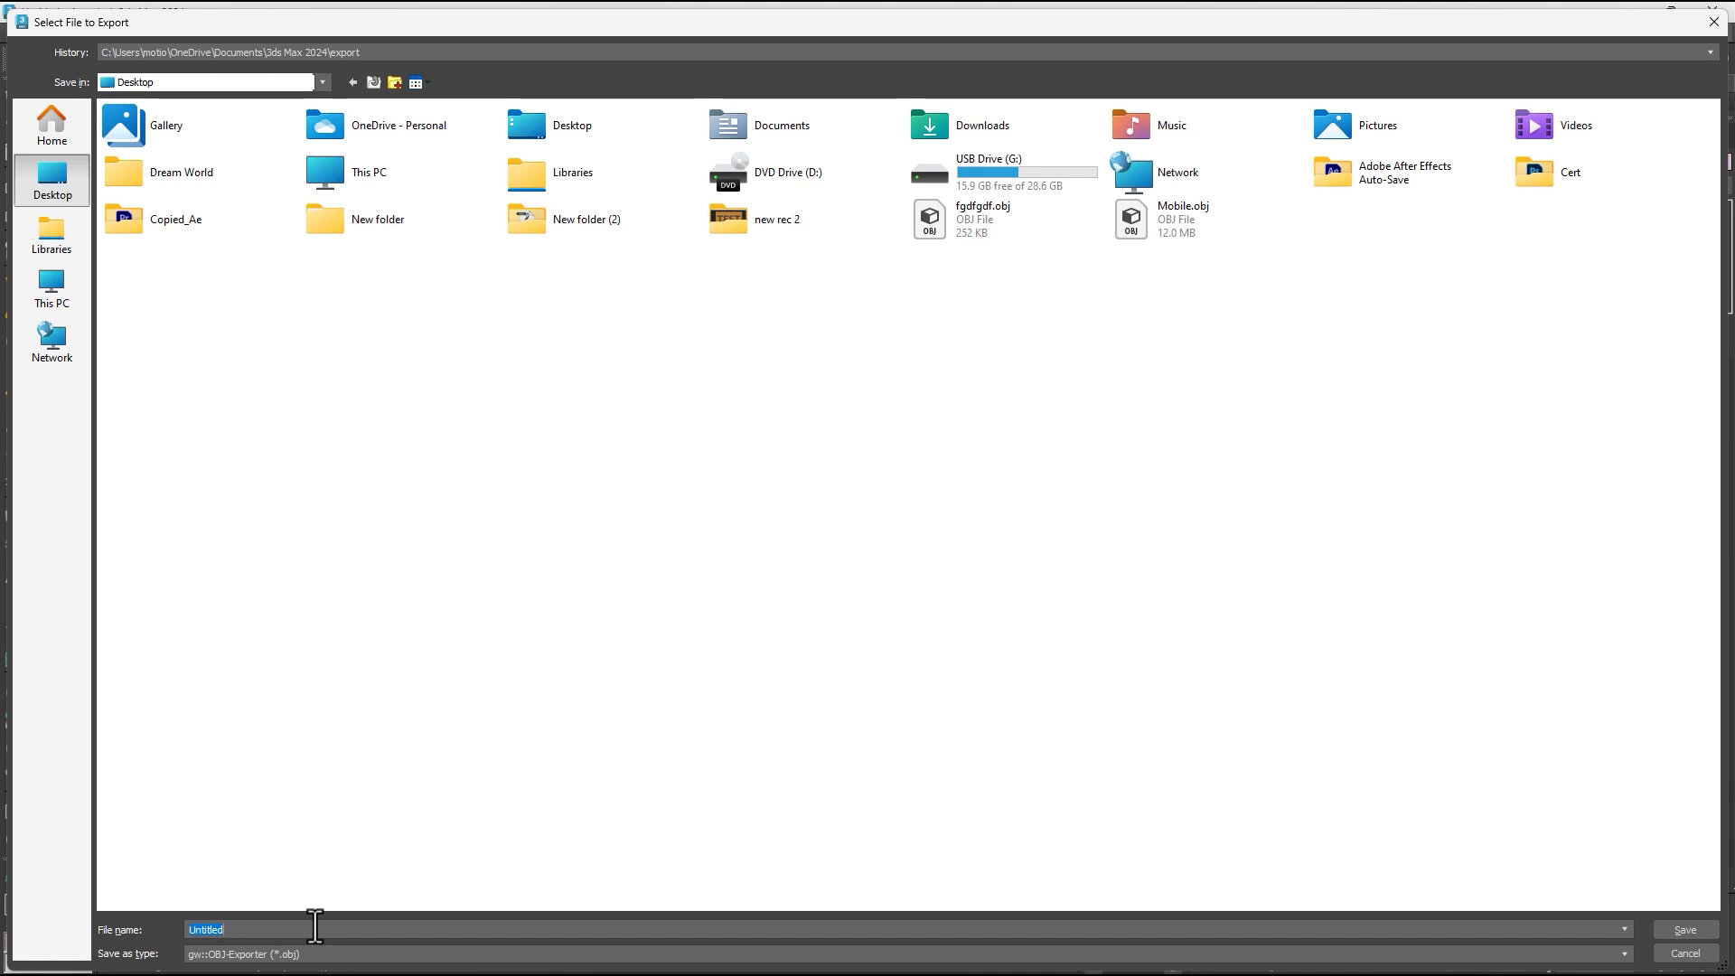
text(3D Earth Globe)
key(Return)
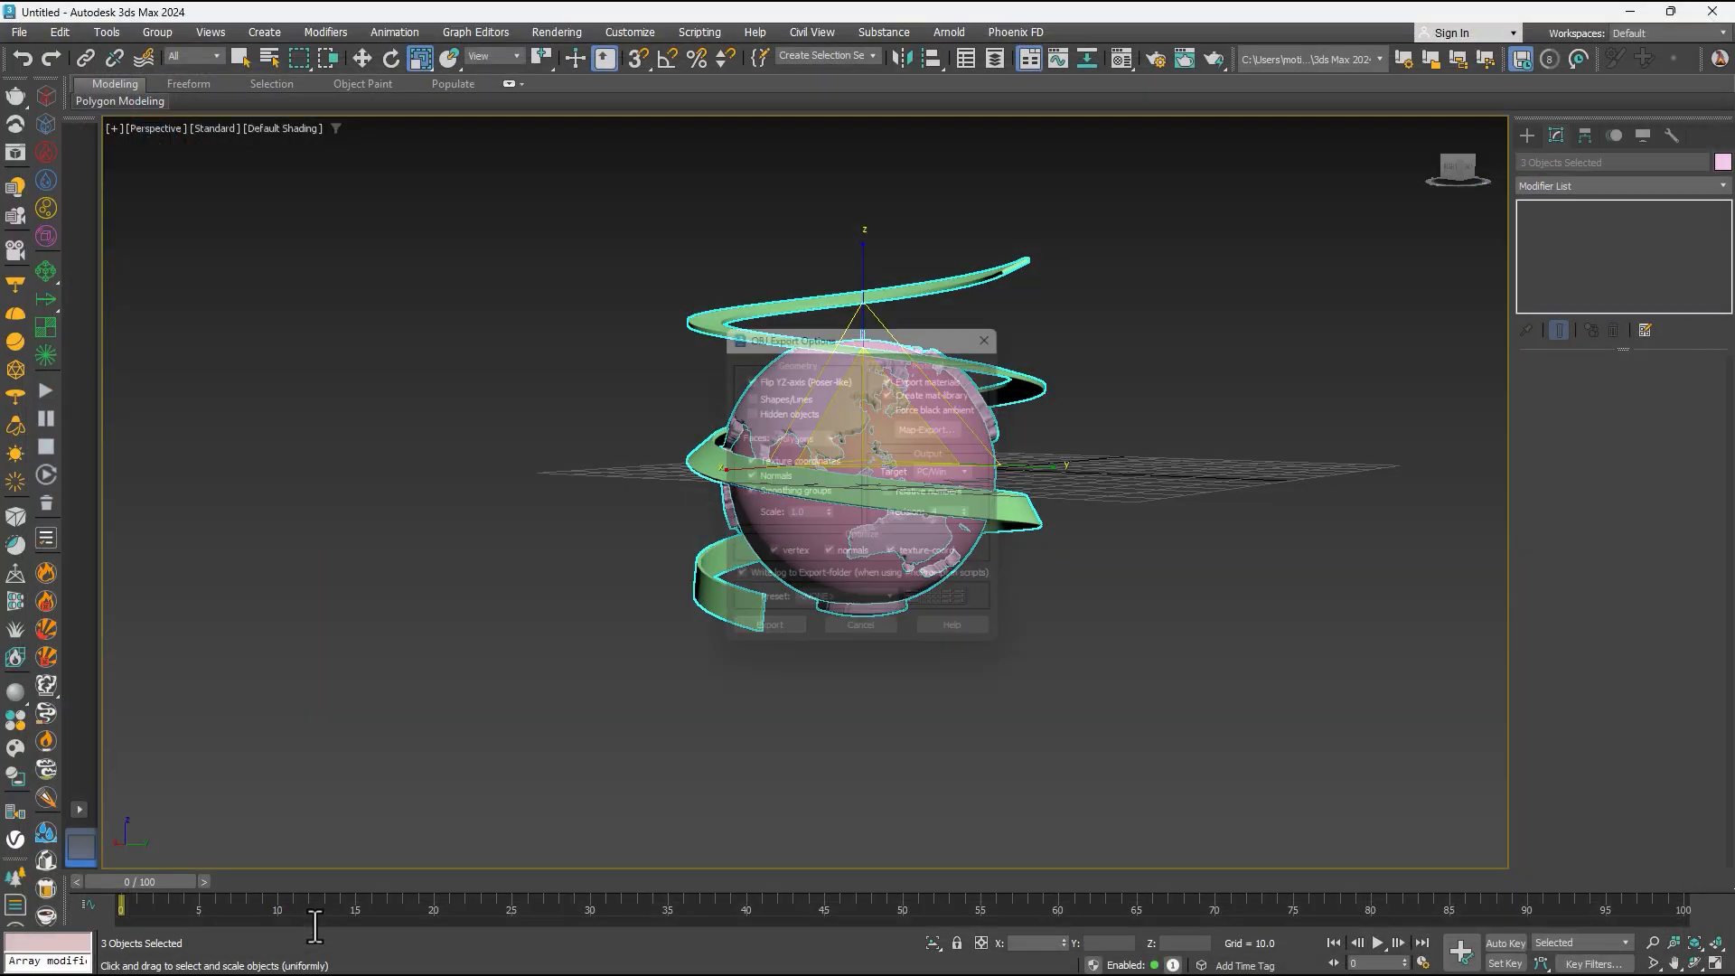
click(764, 641)
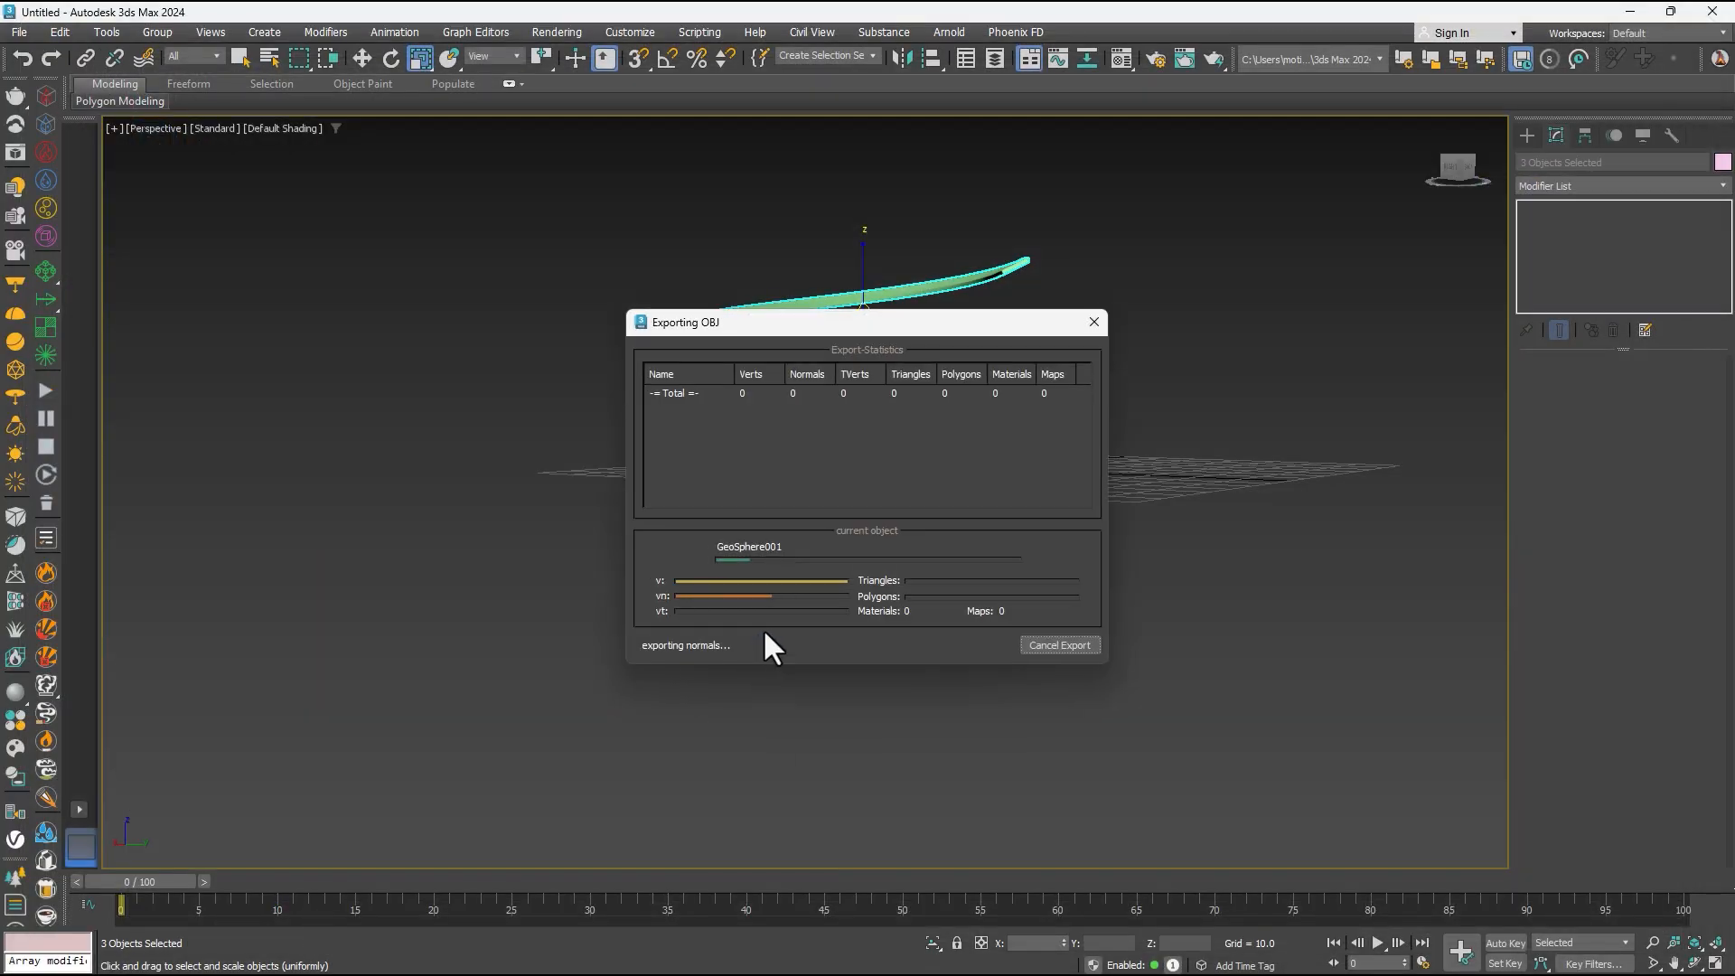
Switch to After Effects and create a 1920 x 1080 composition with a duration of 5 seconds.
key(super)
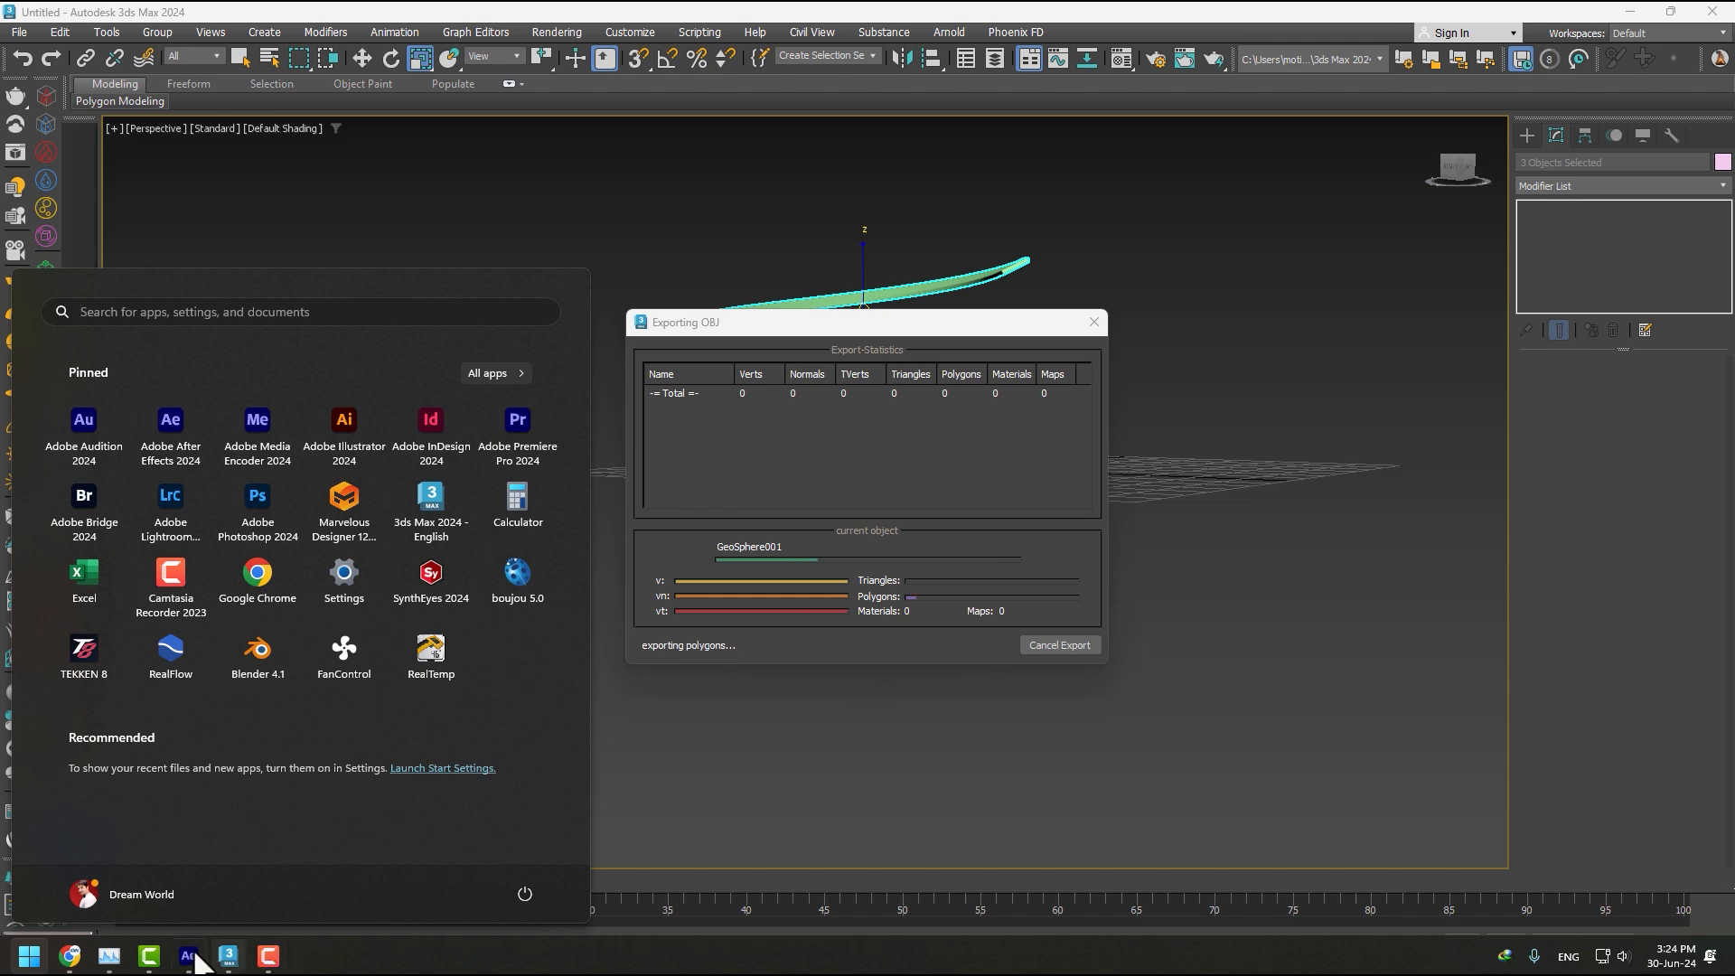
click(189, 955)
click(739, 372)
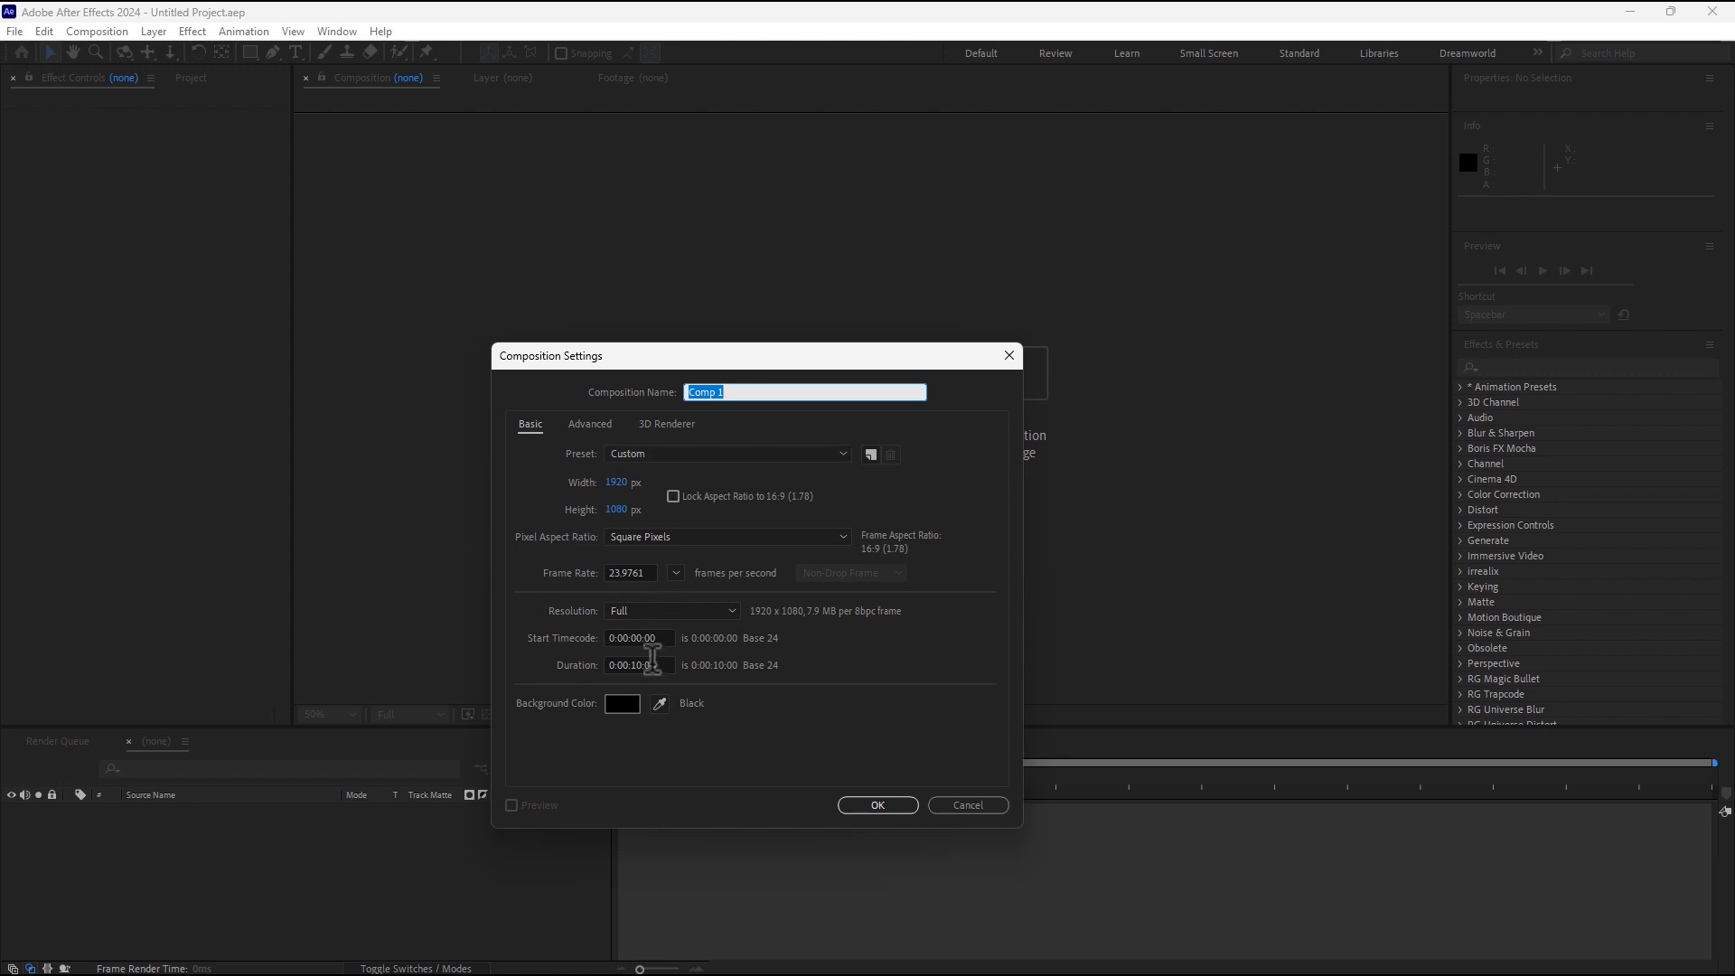
click(662, 665)
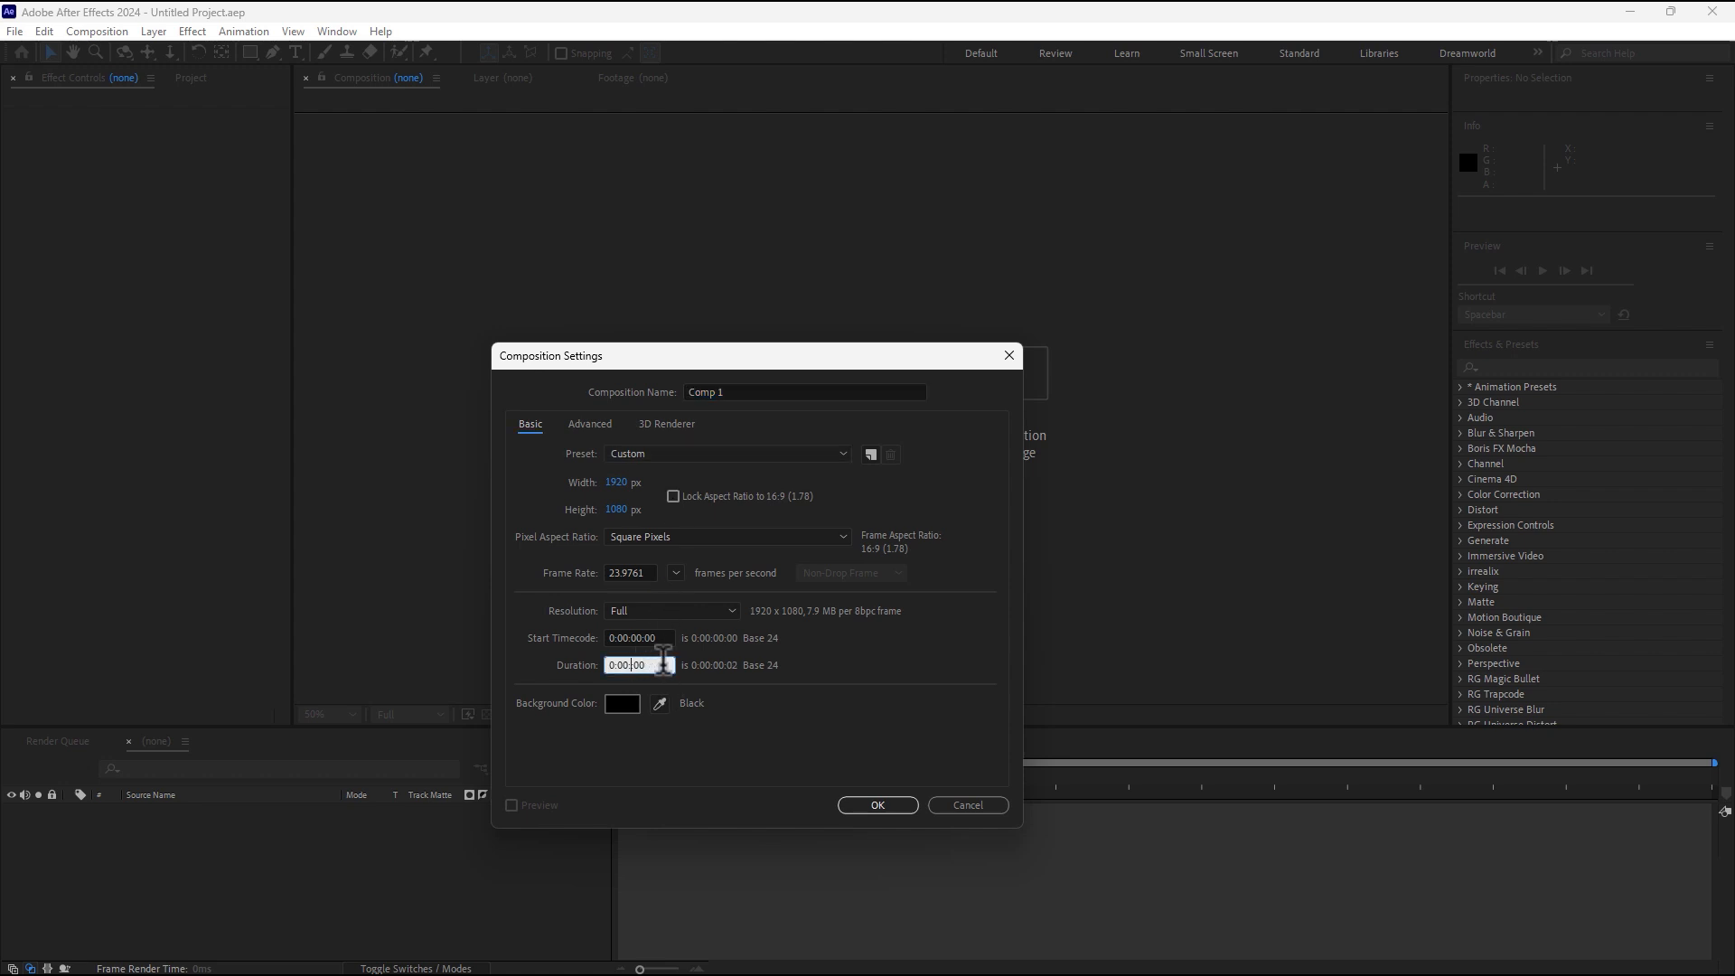
key(Return)
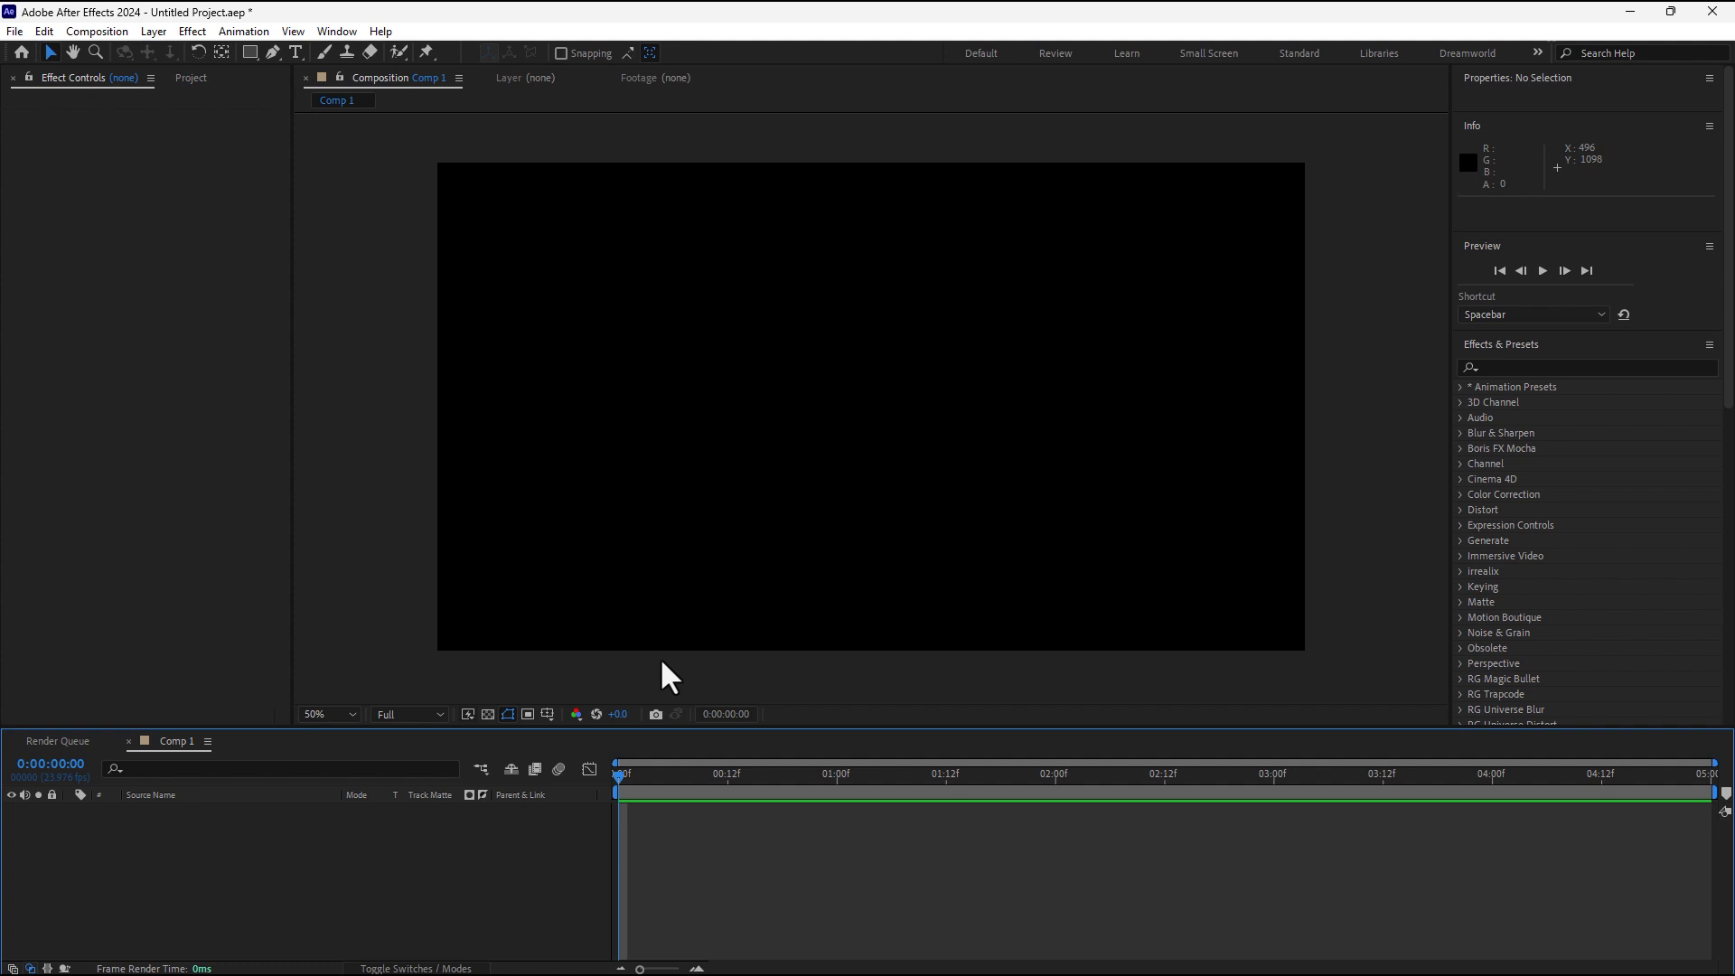
Add a comp-size solid named E3D and apply the Video Copilot Element effect to it.
key(ctrl+y)
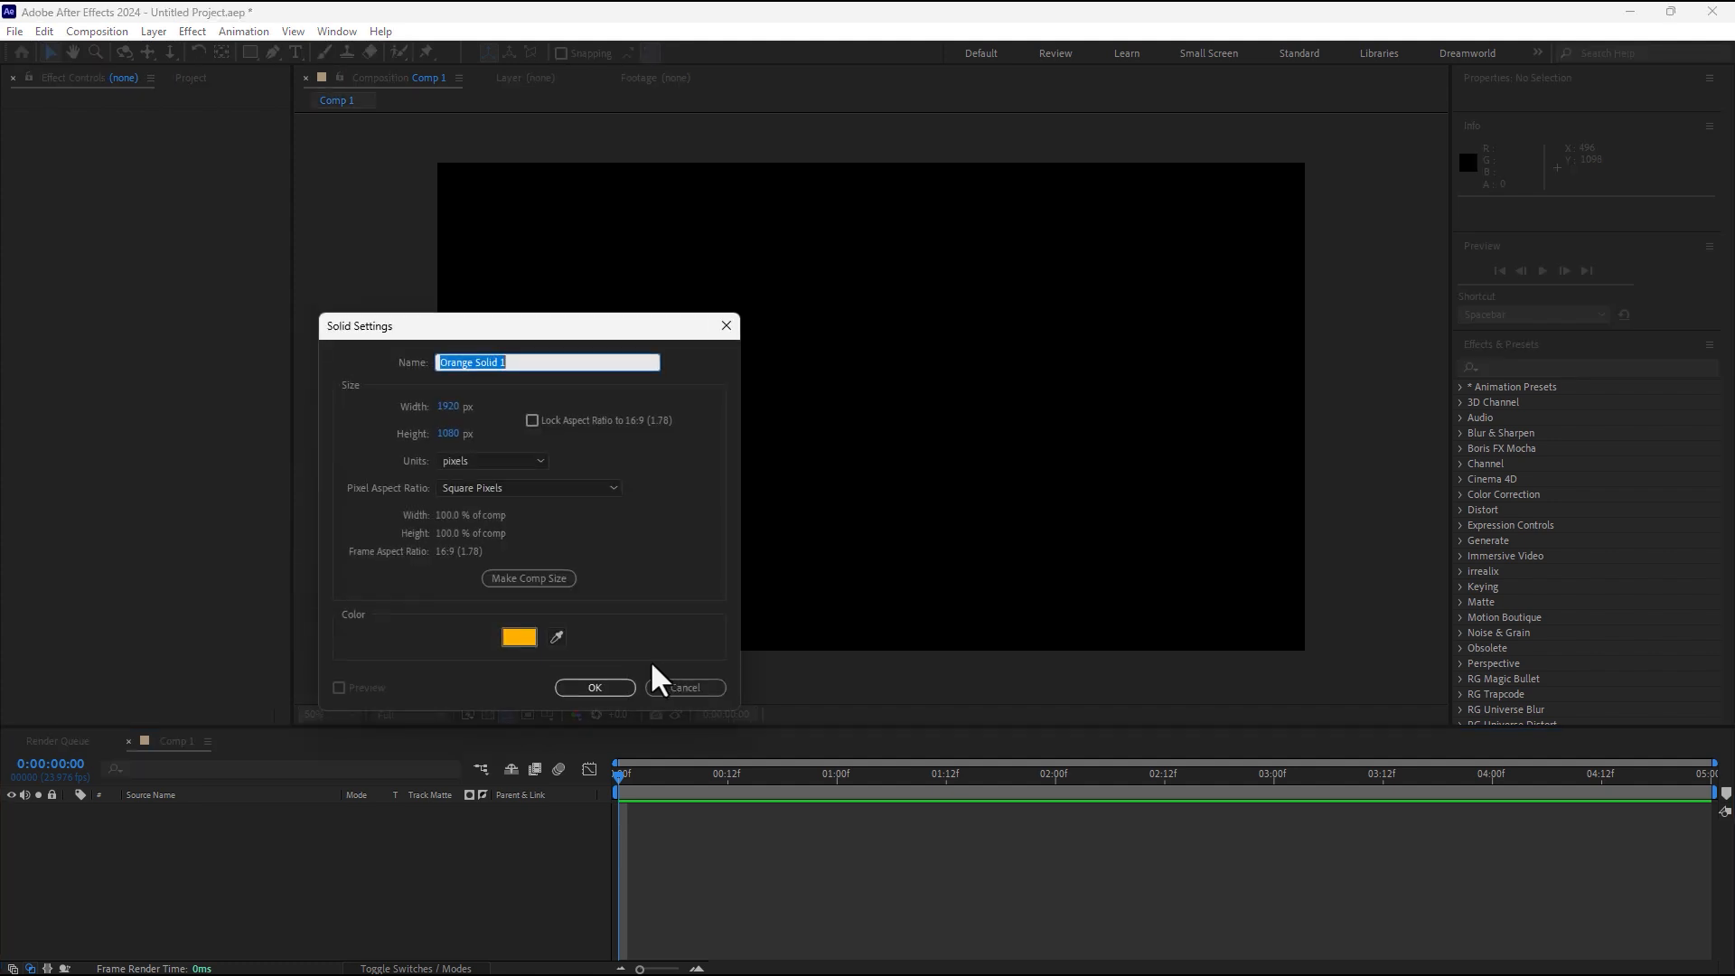
text(E3D)
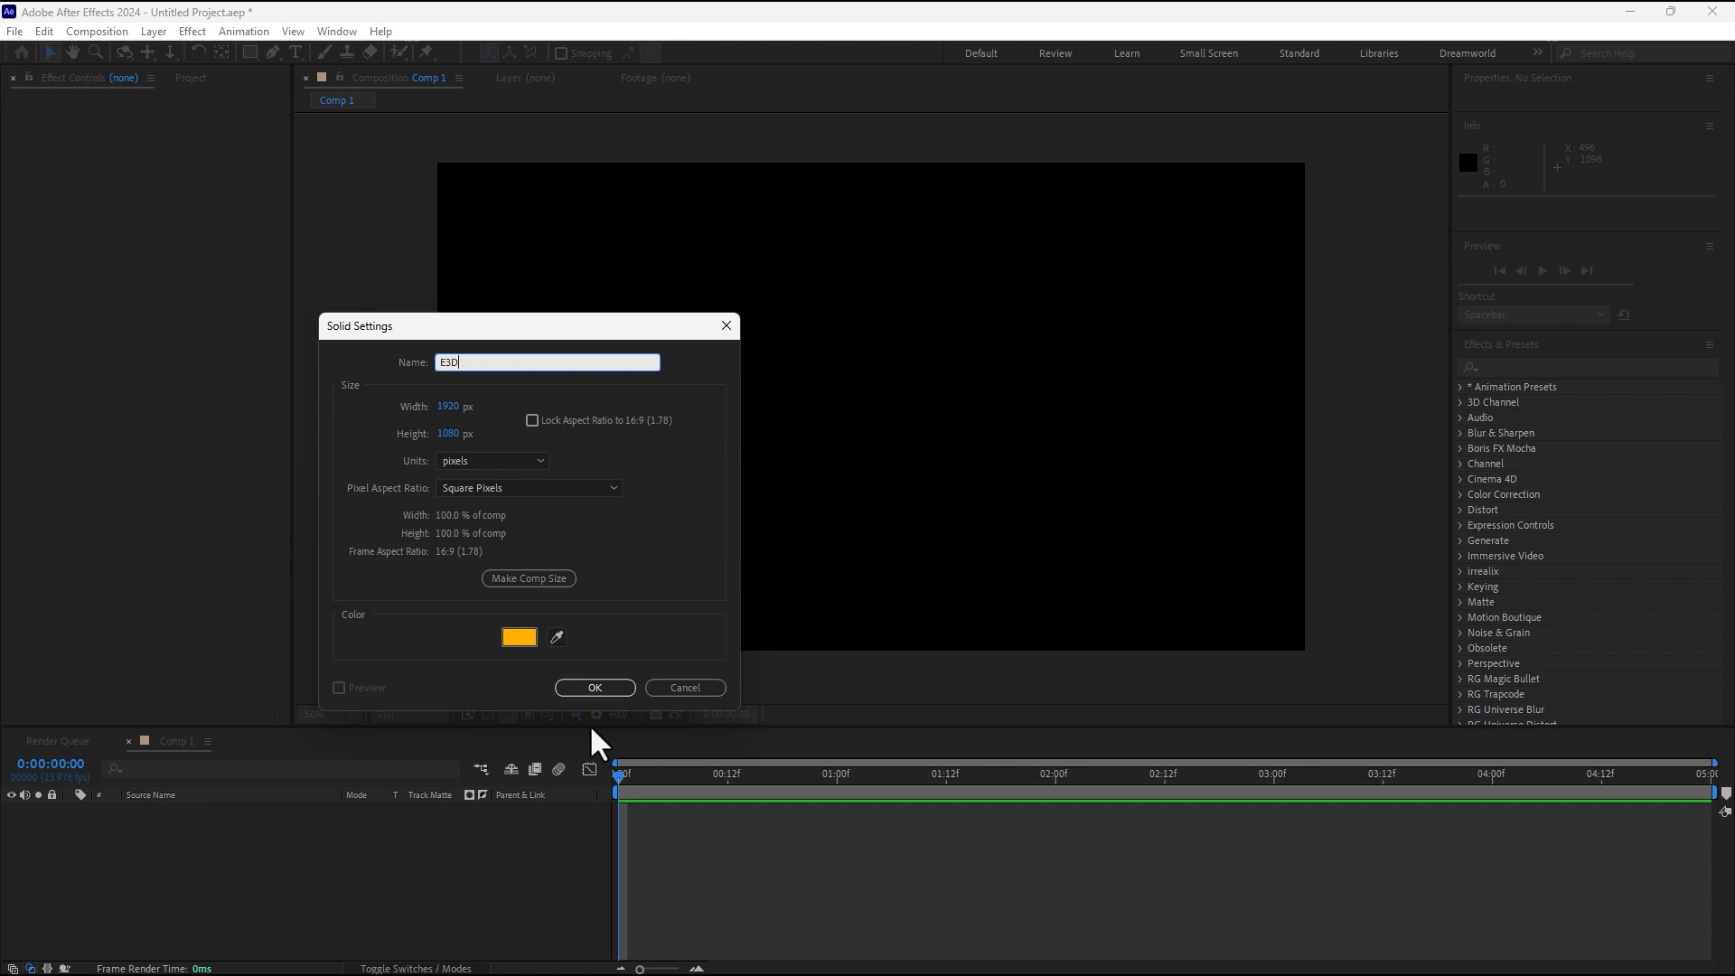
key(Return)
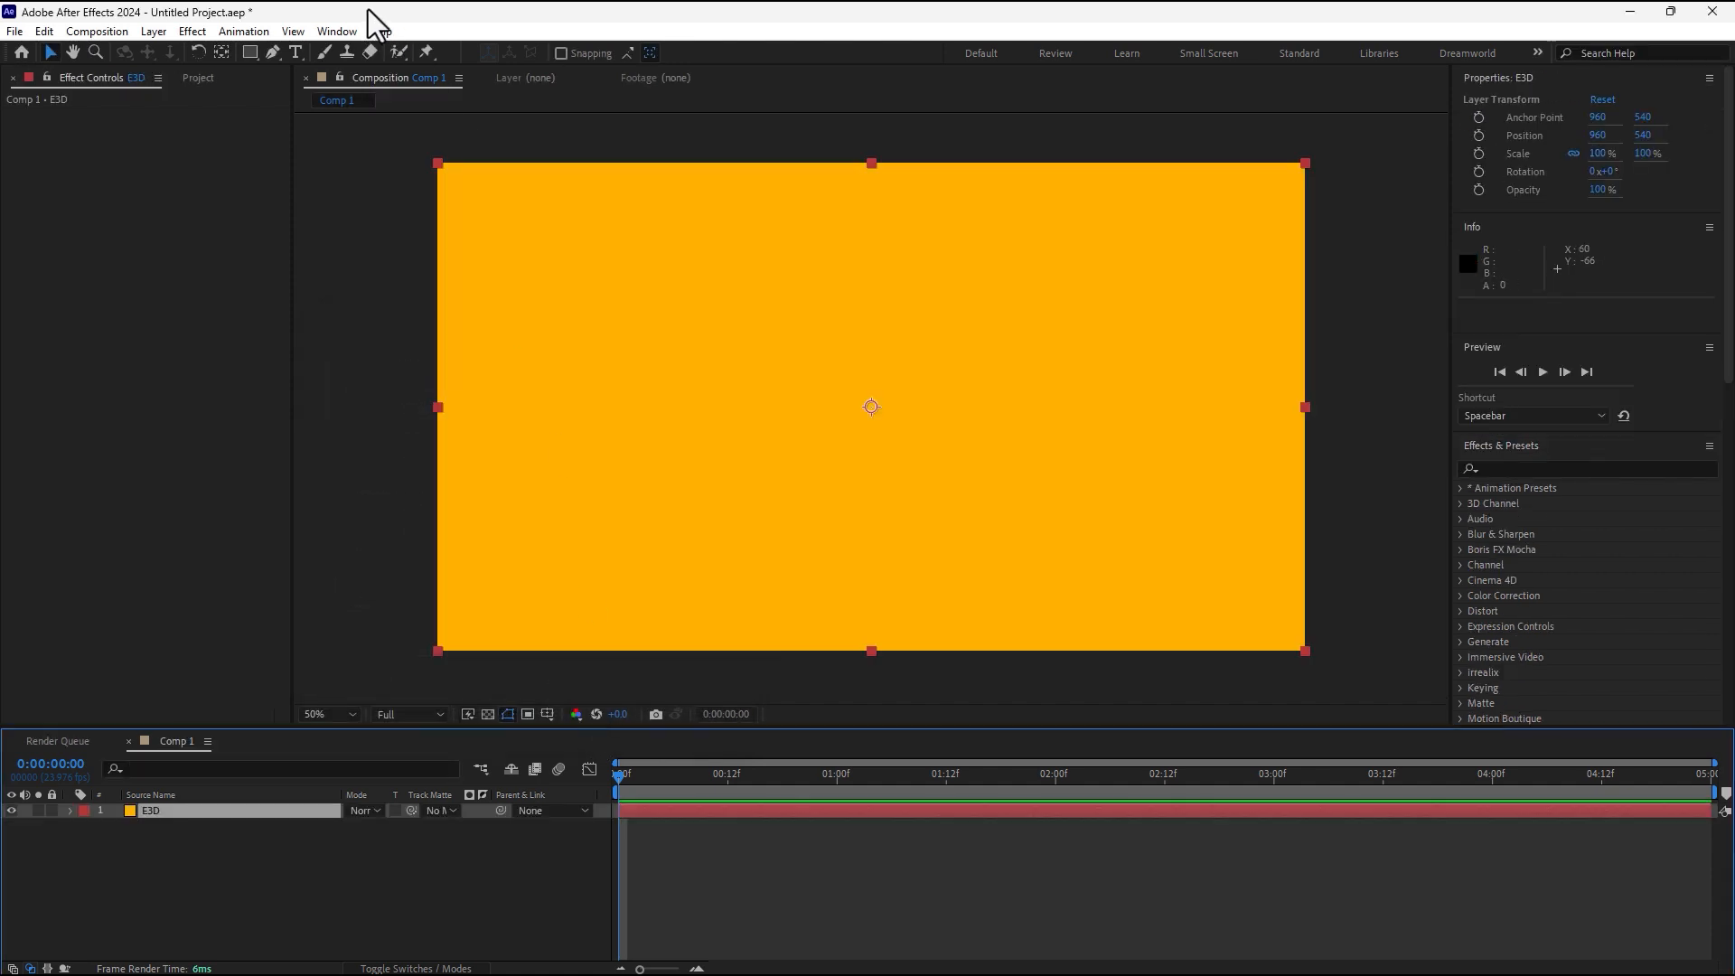
click(192, 32)
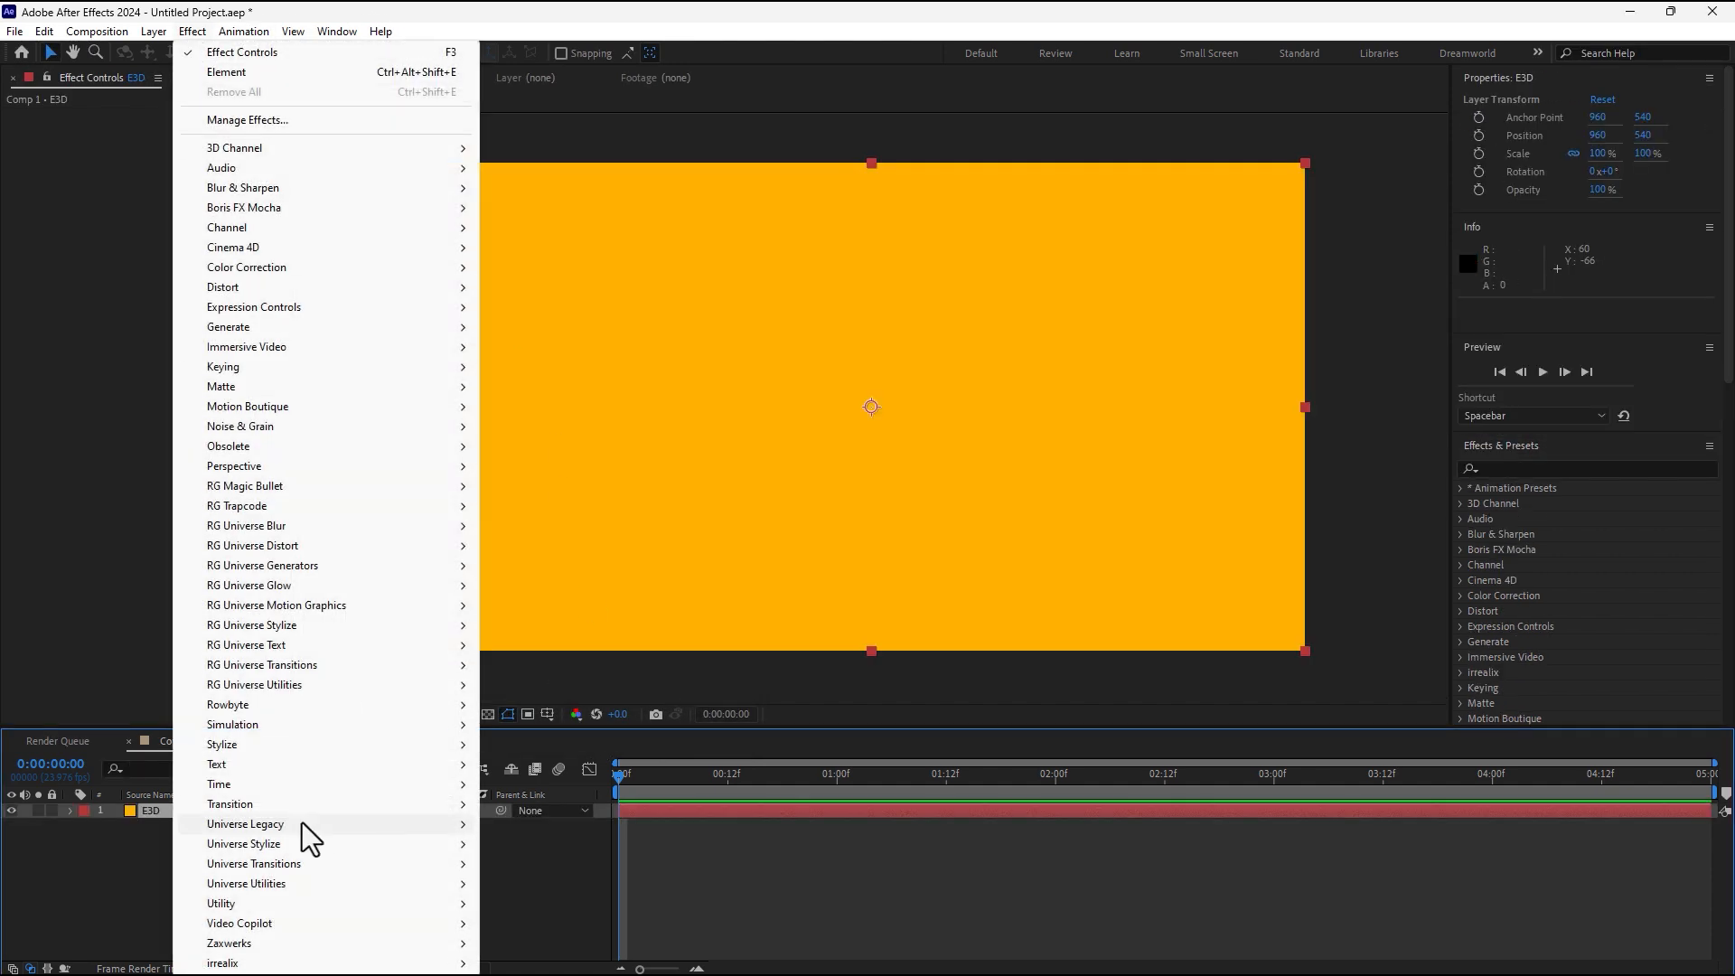
mouse_move(403, 923)
click(559, 866)
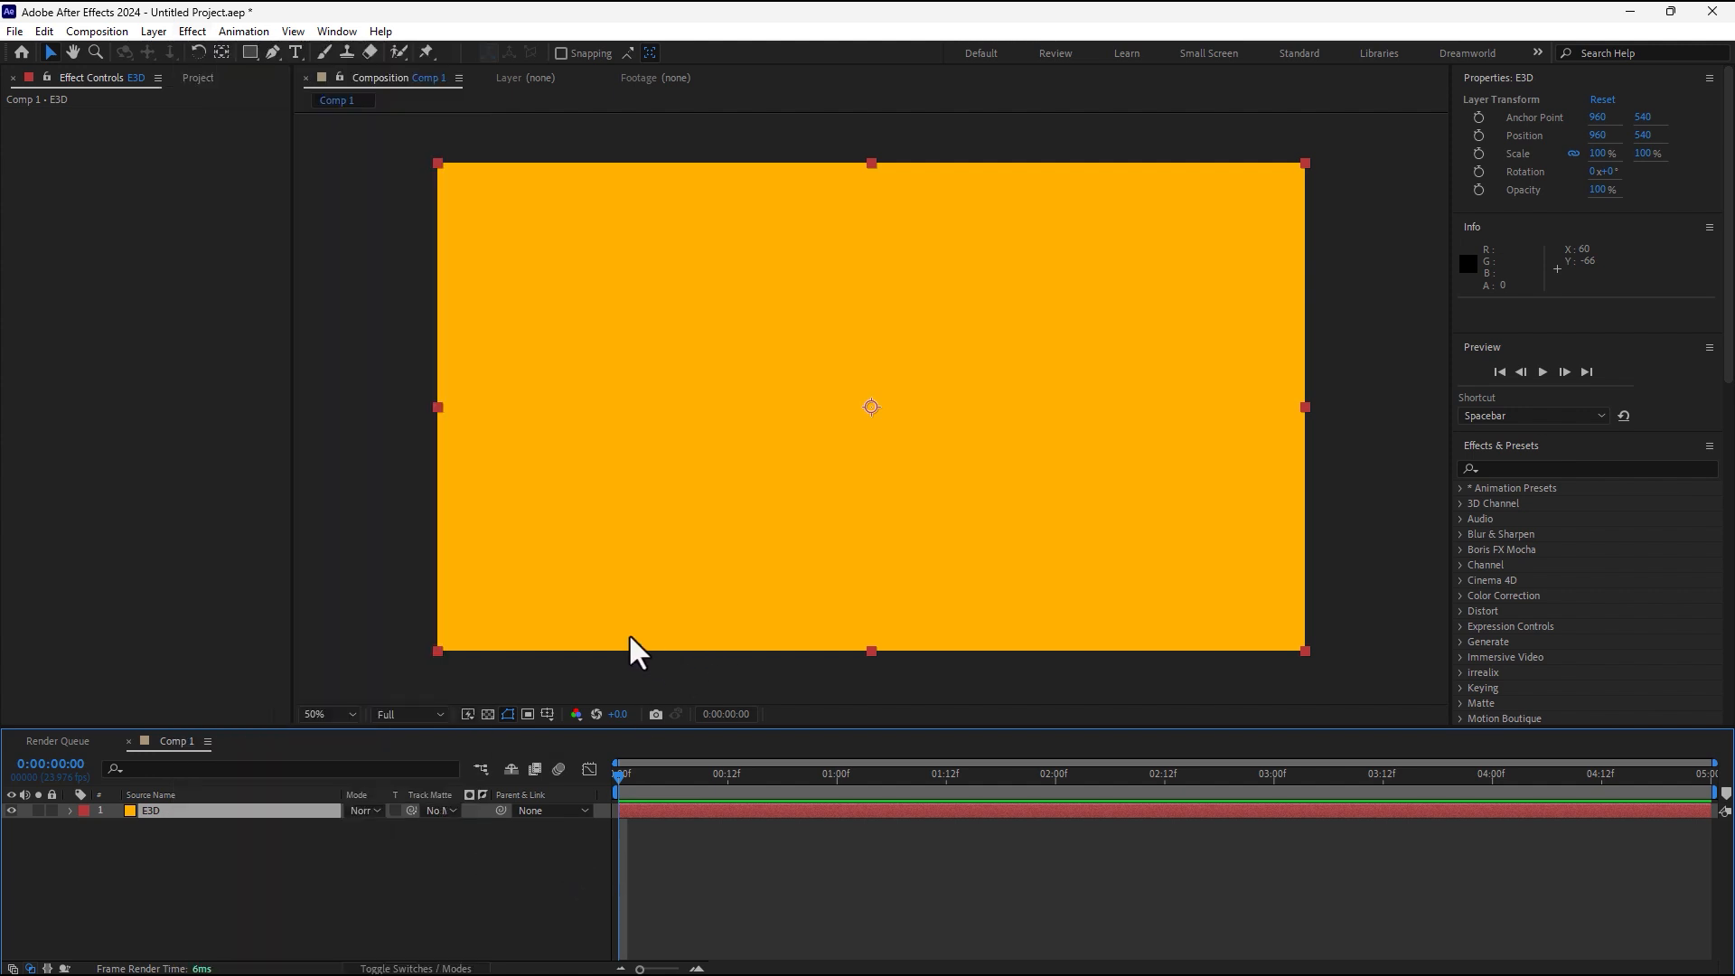
Switch to 3ds Max to close the OBJ export report, and return to After Effects.
key(super)
click(229, 955)
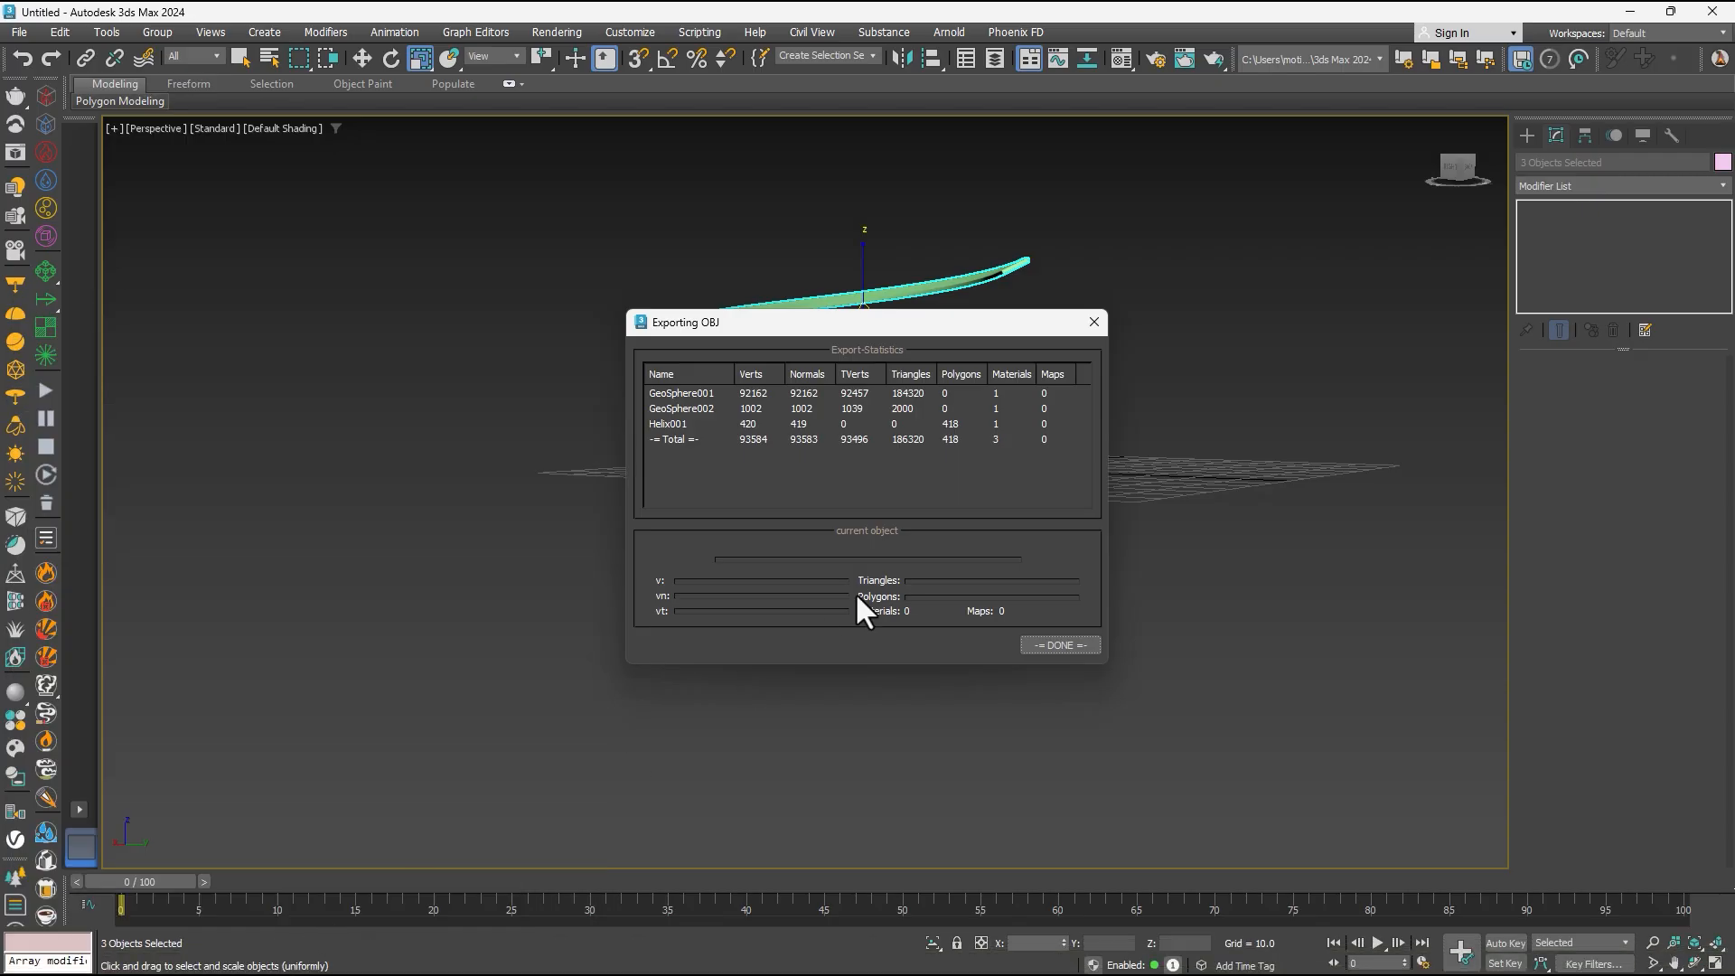
click(1061, 645)
click(1631, 12)
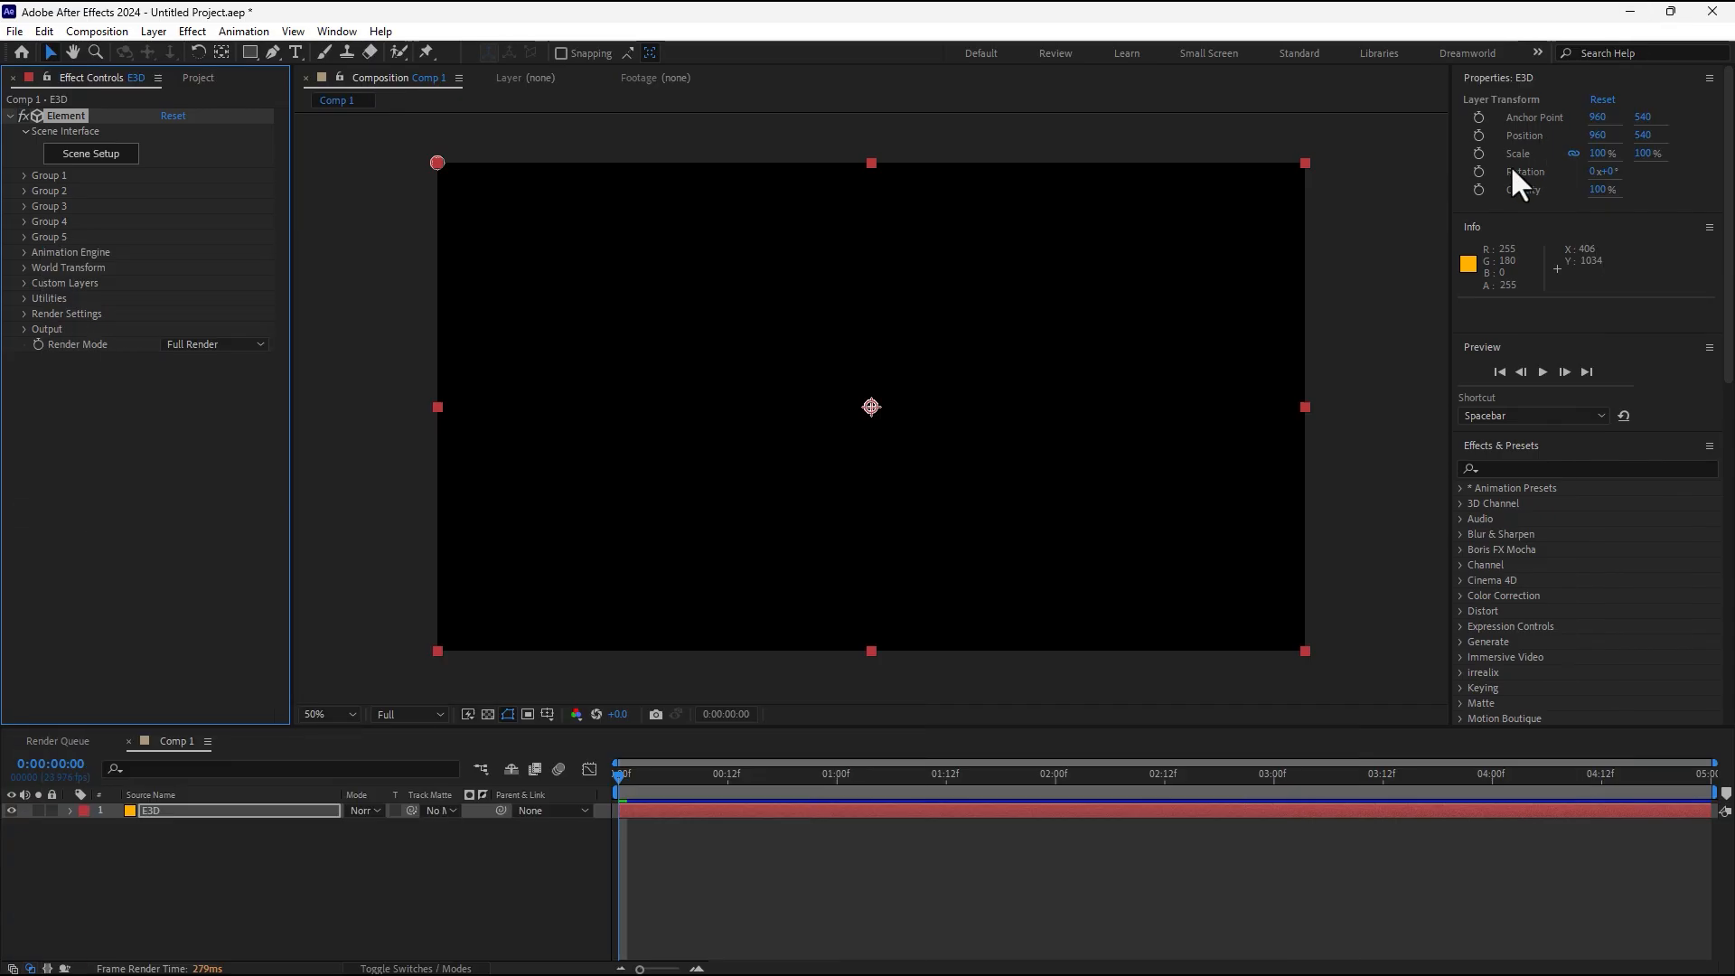
Import 3D Earth Globe.obj from the Desktop into the Element scene setup with the default import preferences.
click(92, 154)
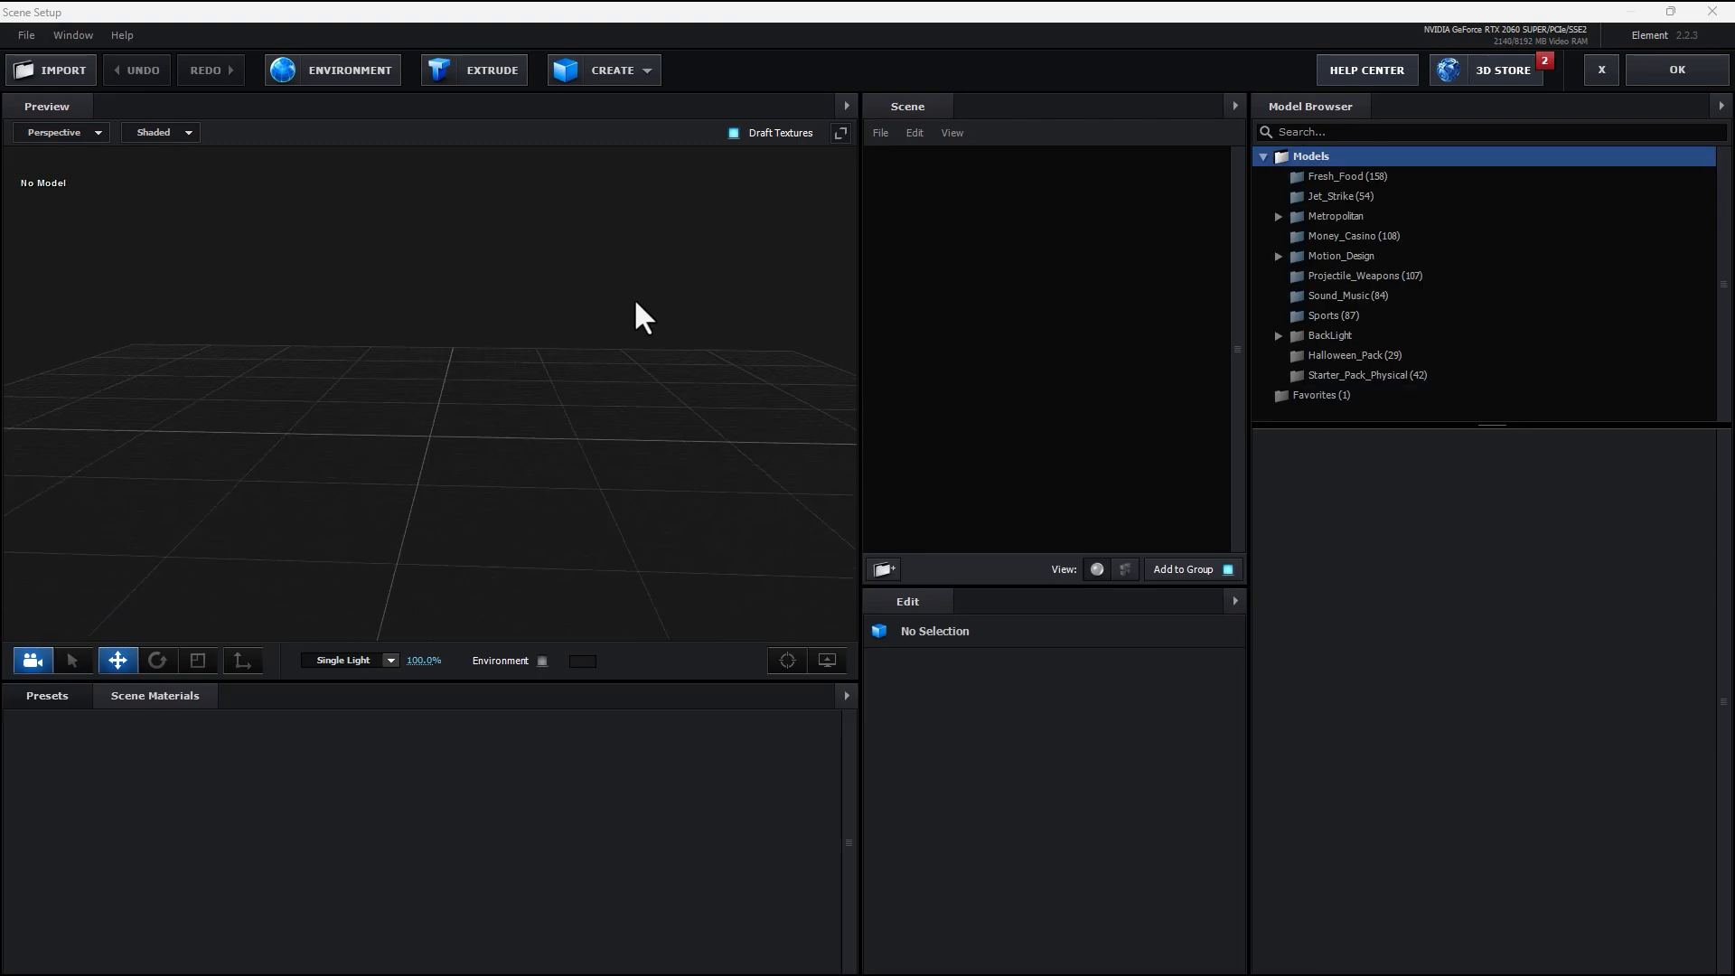
click(61, 72)
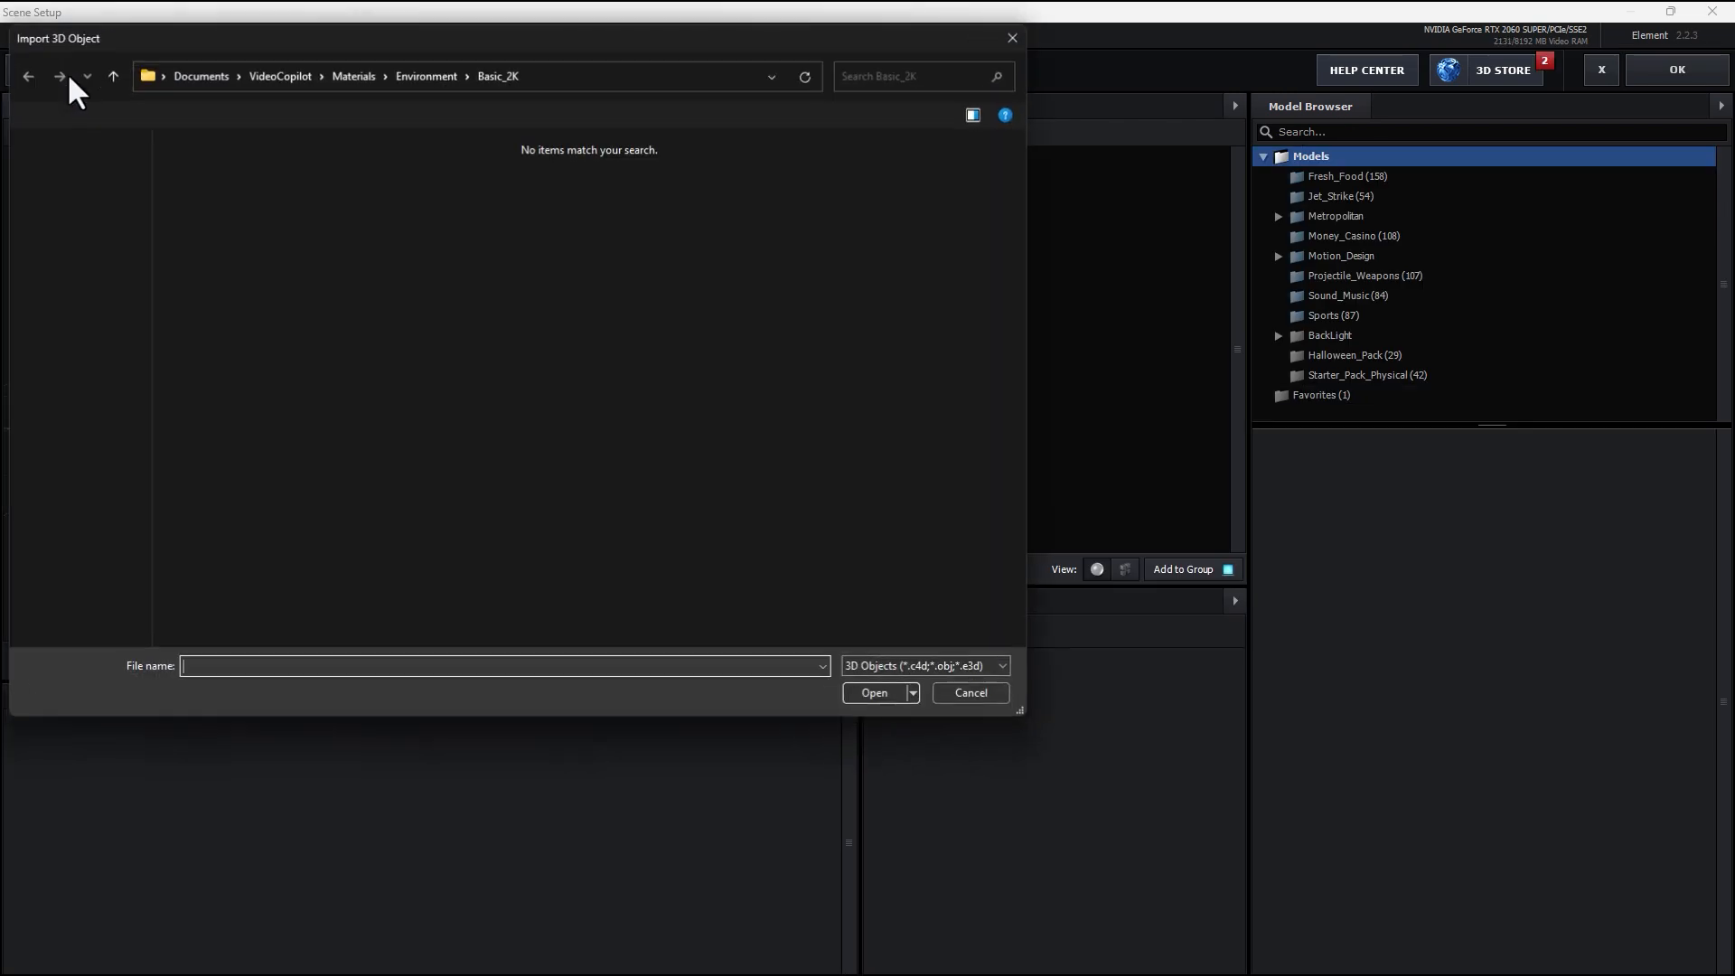
click(76, 263)
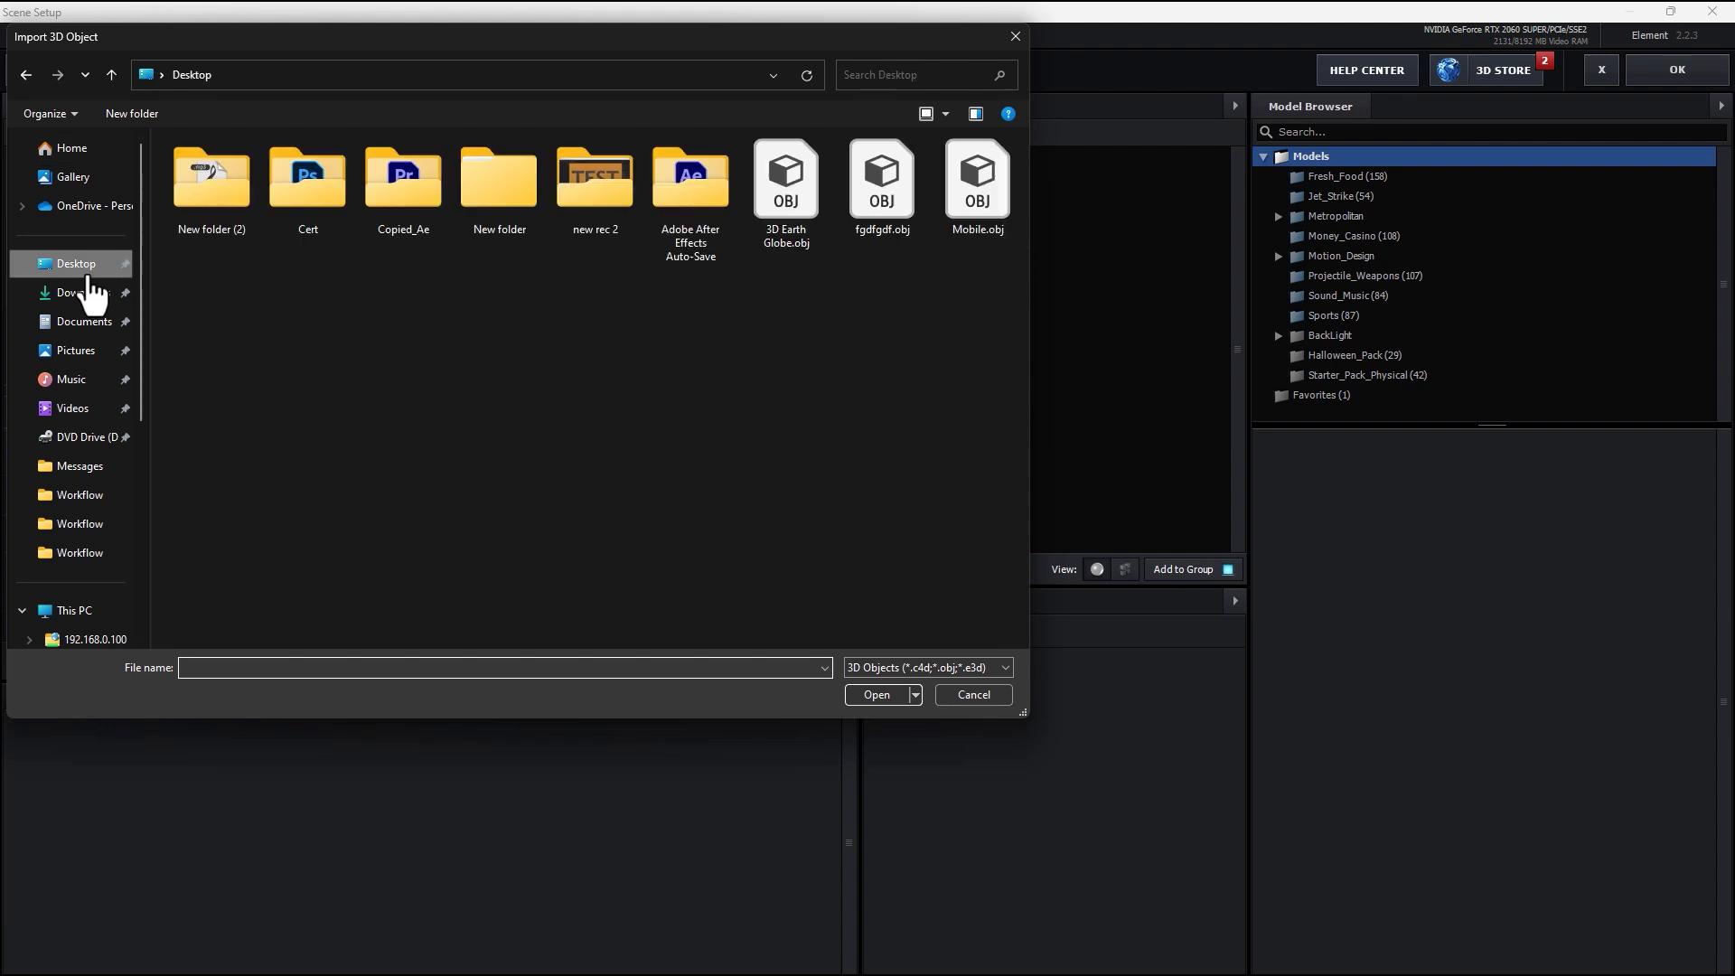
click(792, 237)
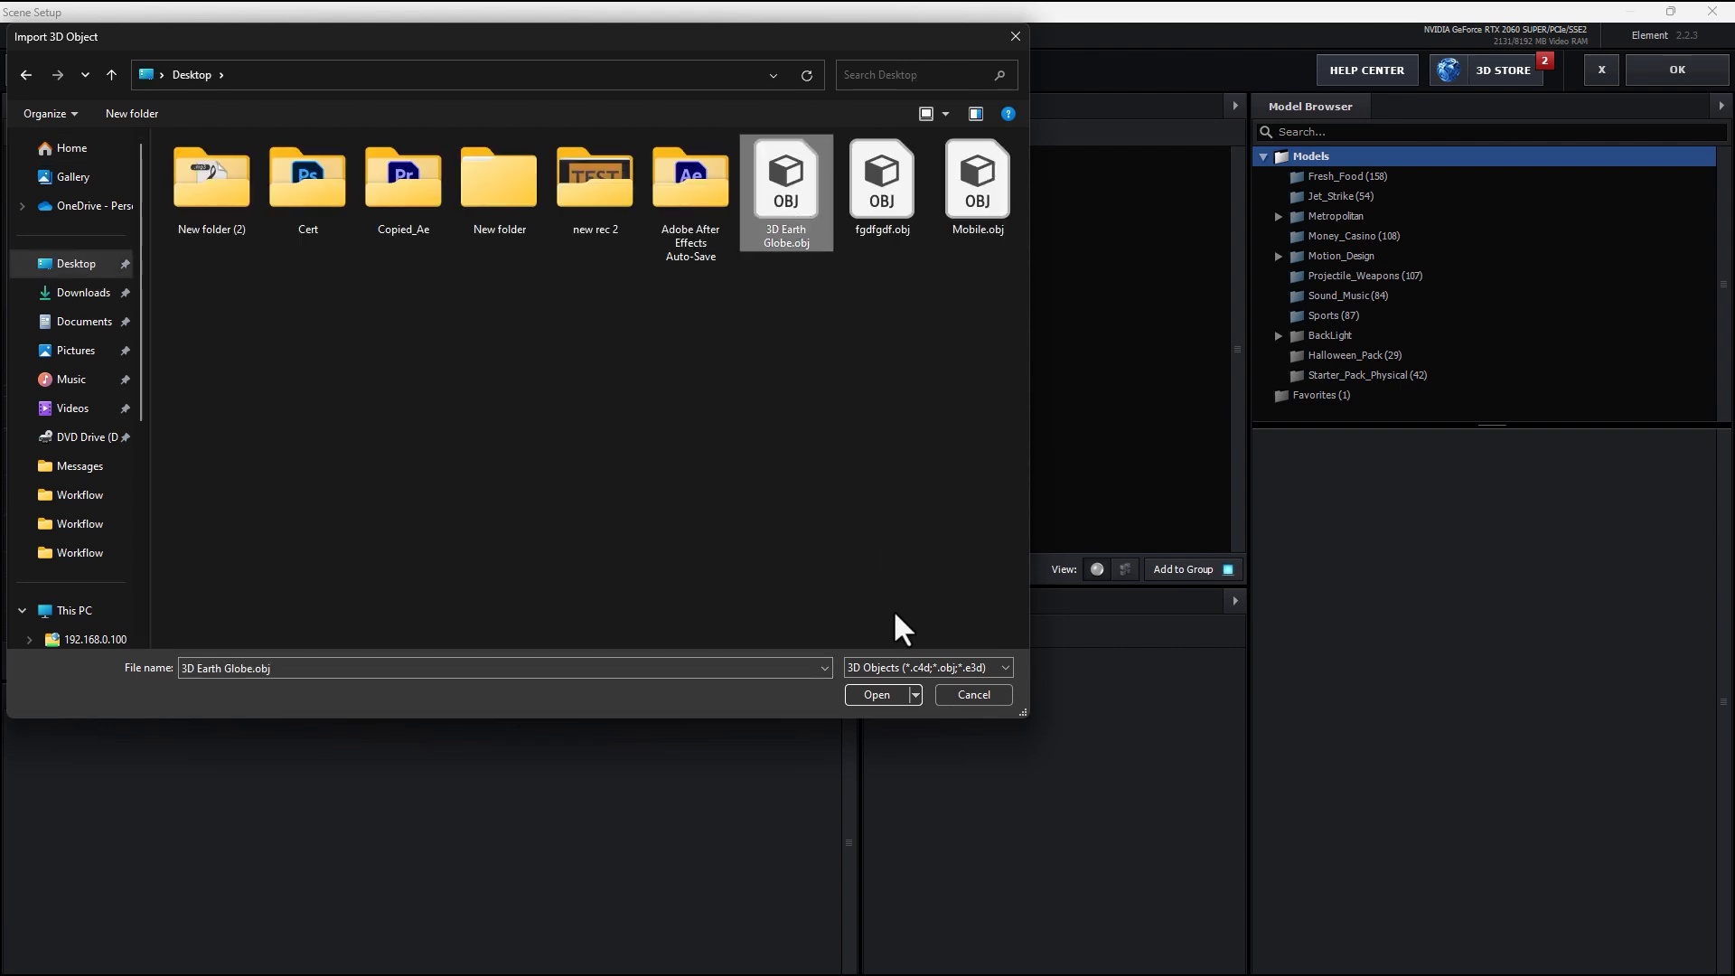
click(877, 695)
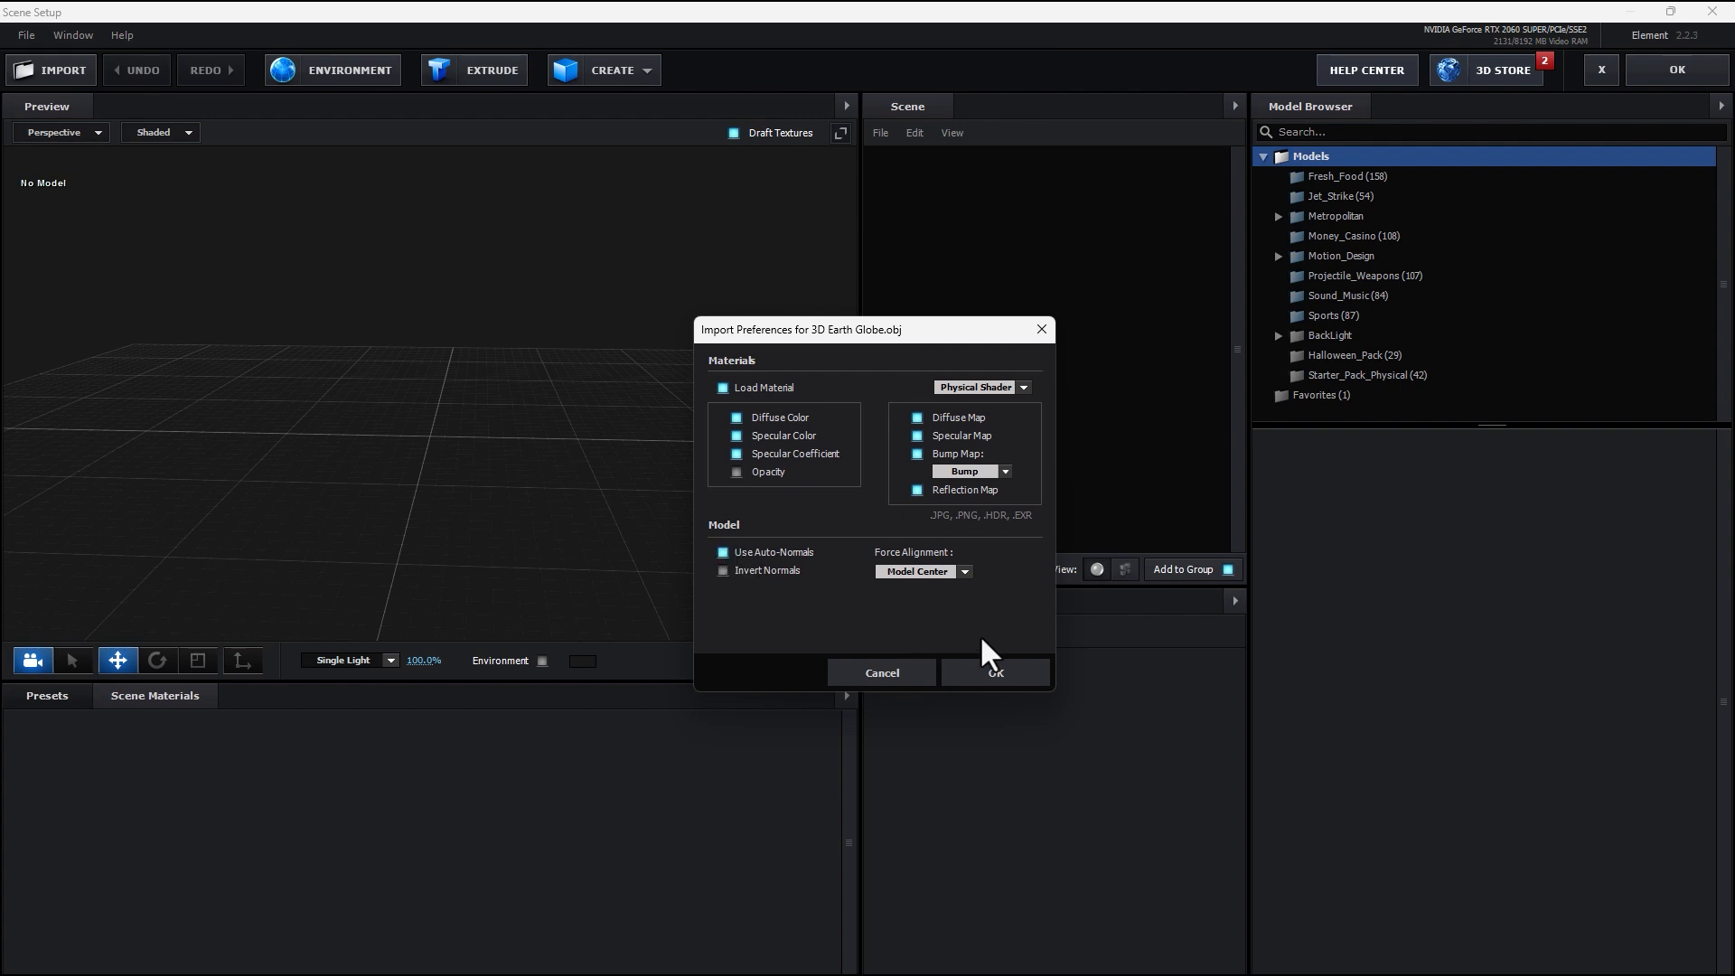
click(1005, 677)
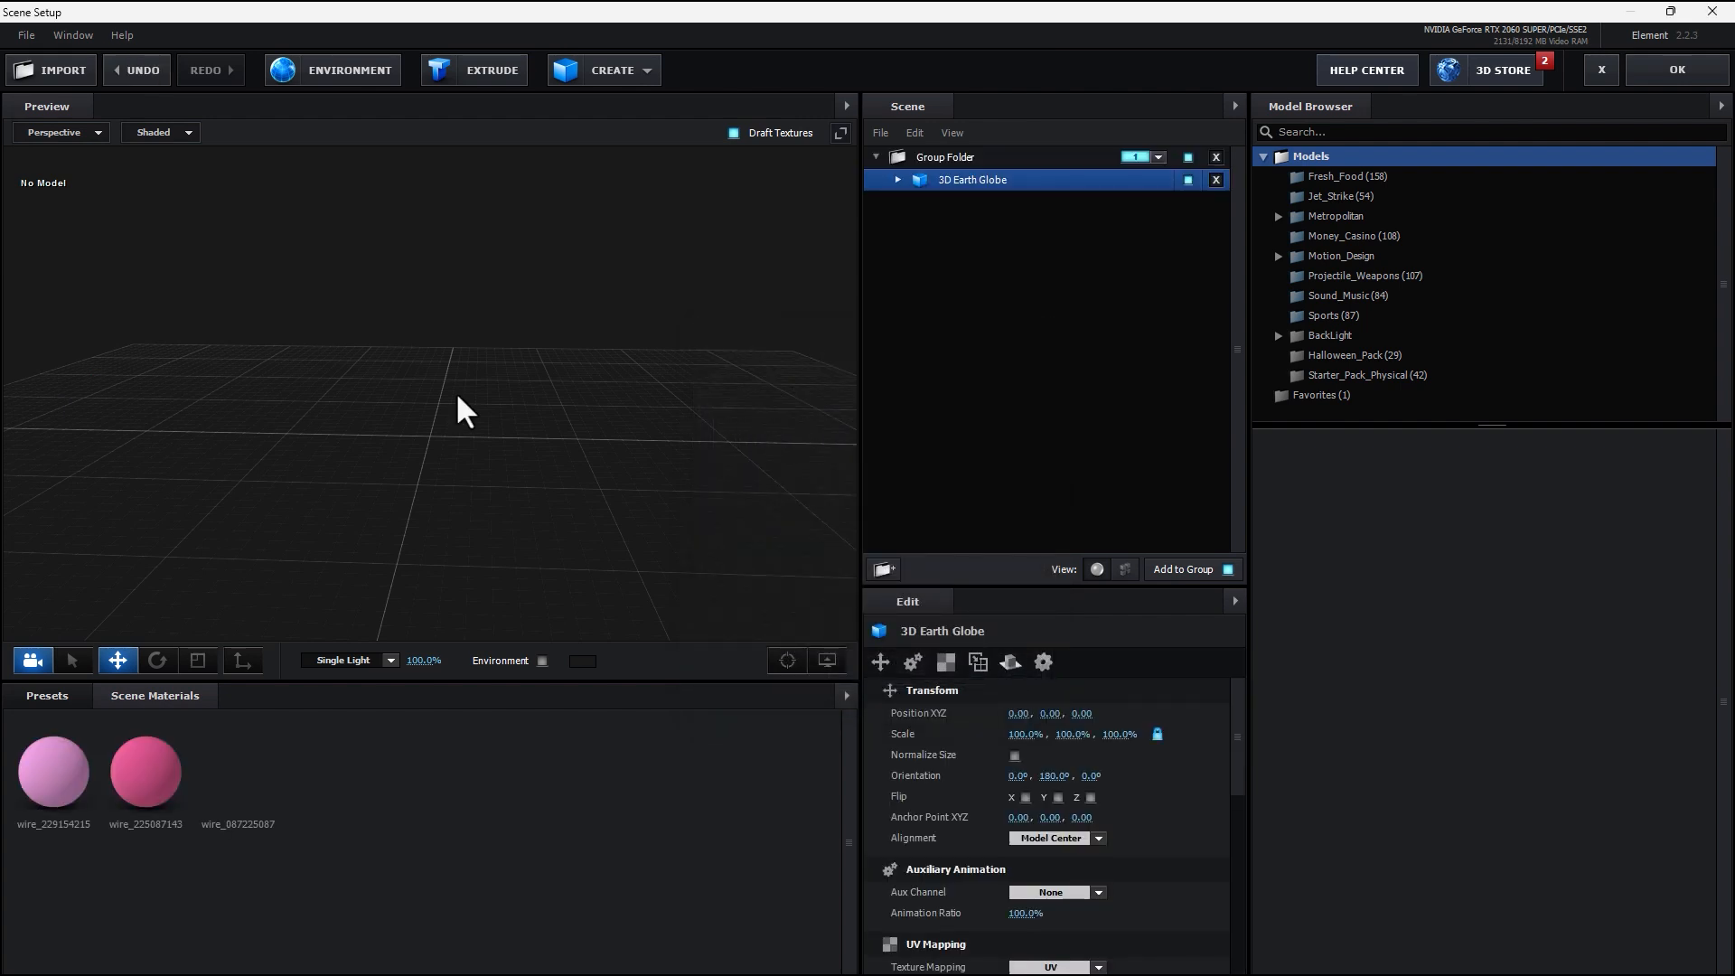
Scale the imported globe model up uniformly to about 296.6%.
drag(632, 401, 272, 623)
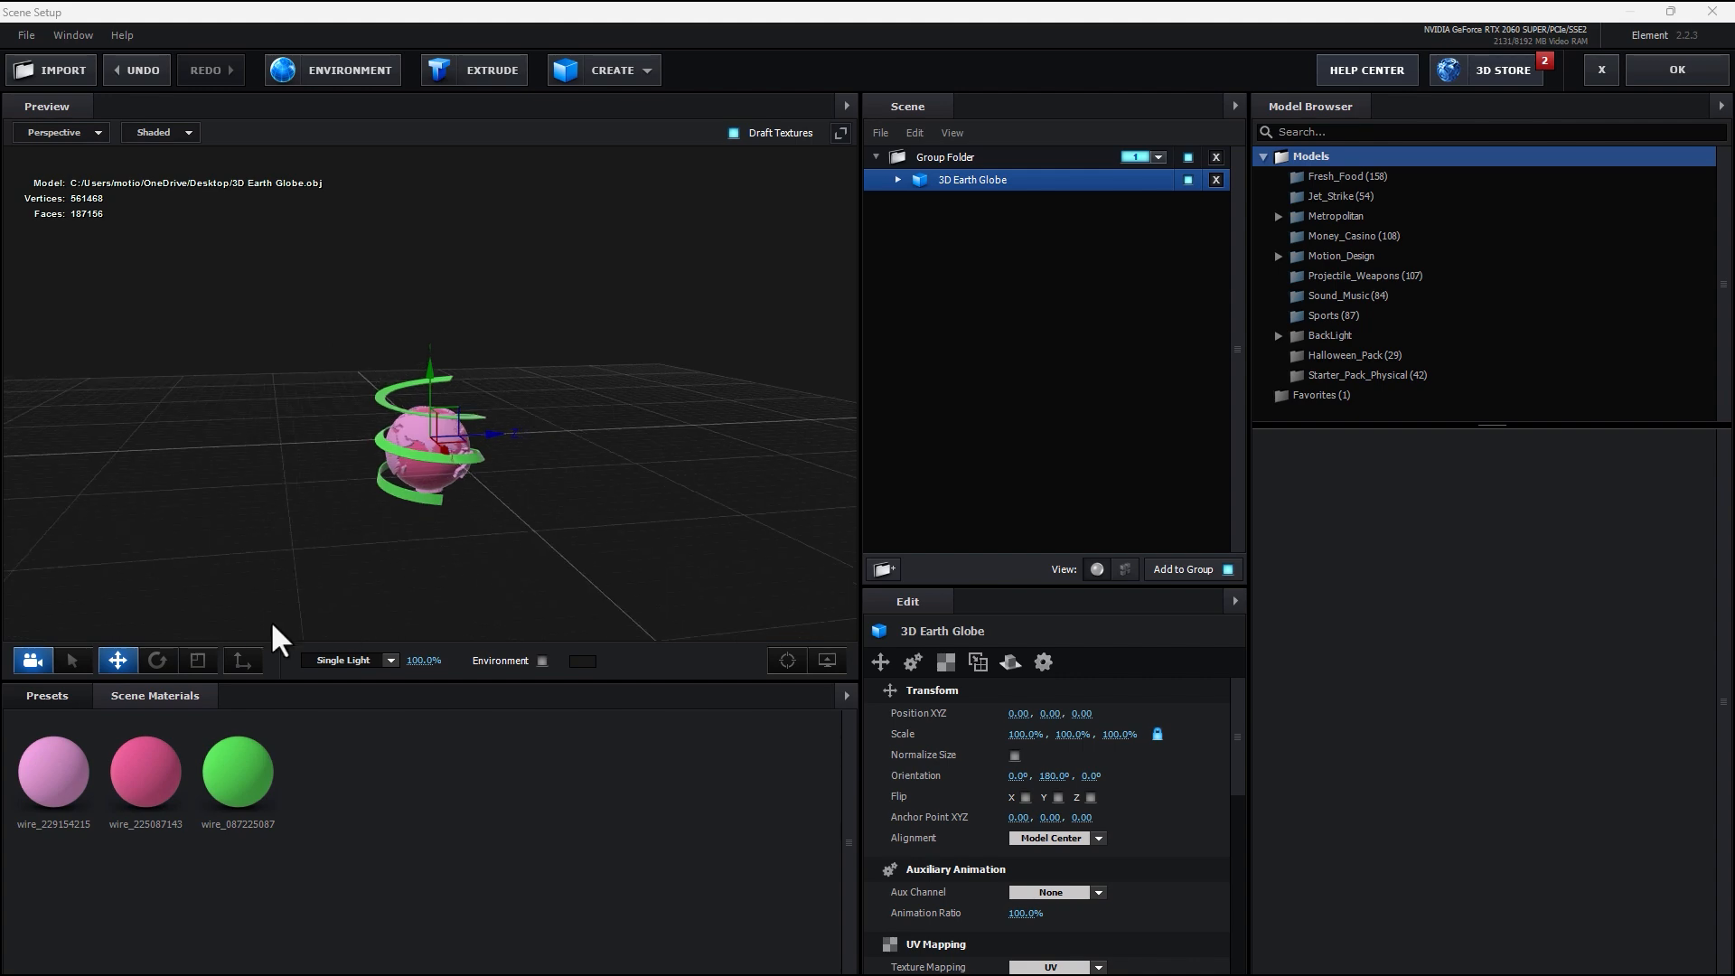
click(198, 665)
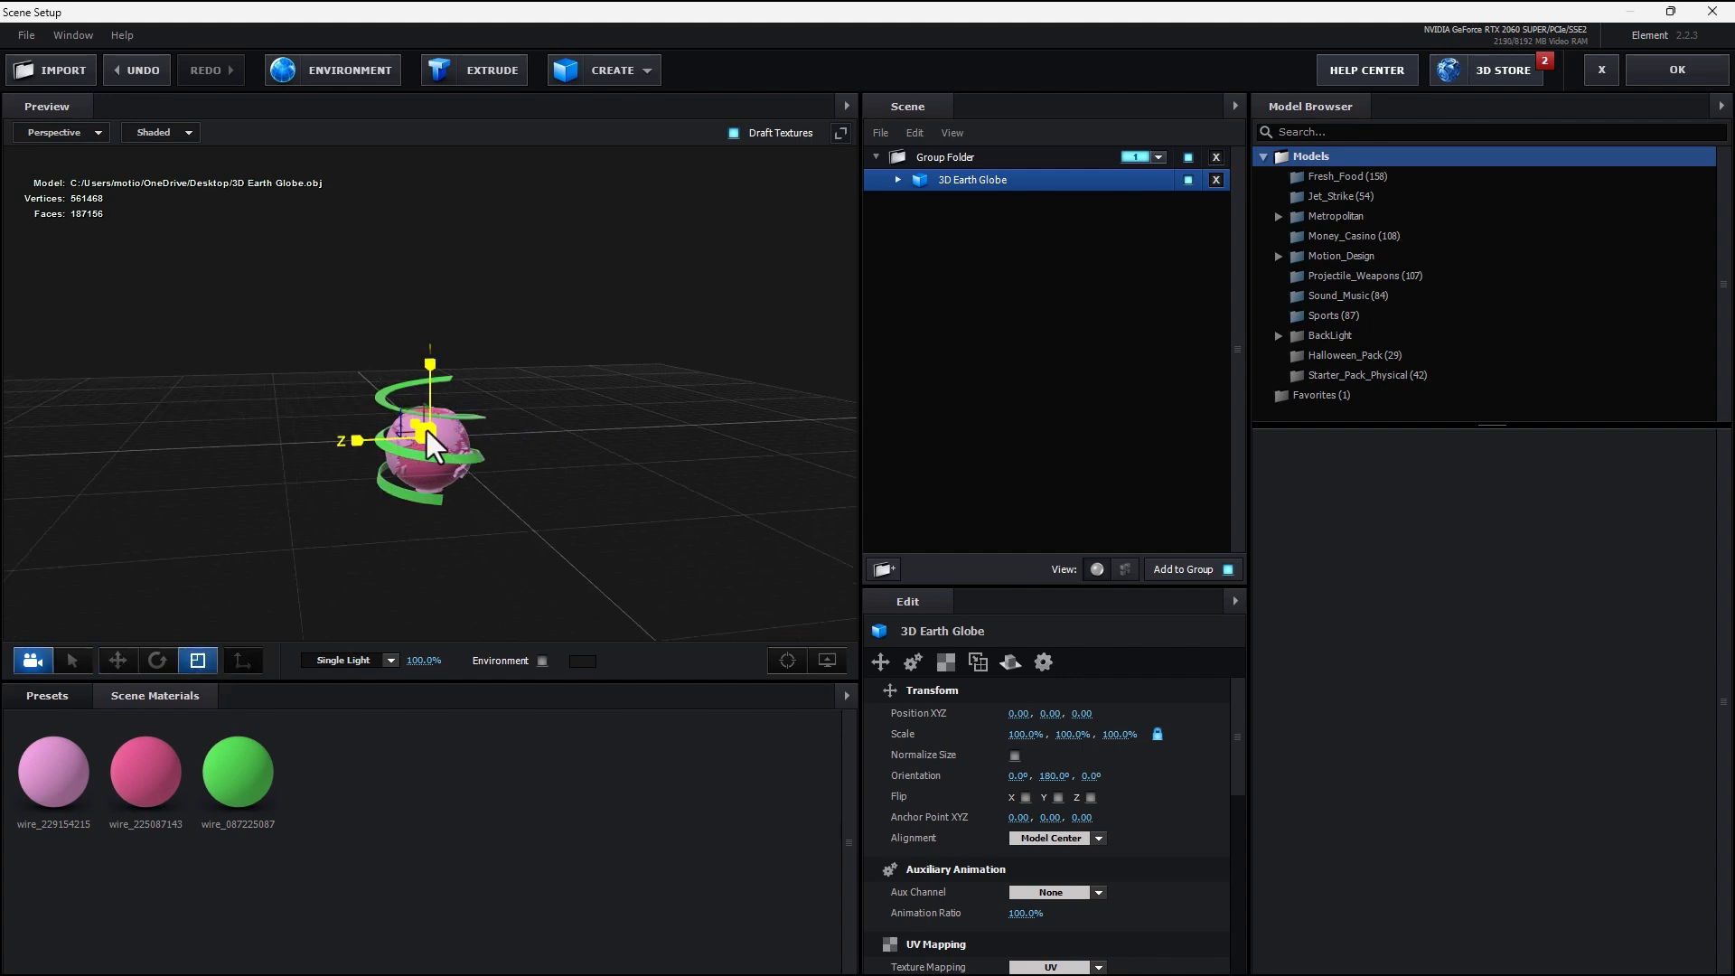
drag(427, 431, 447, 495)
drag(602, 504, 260, 568)
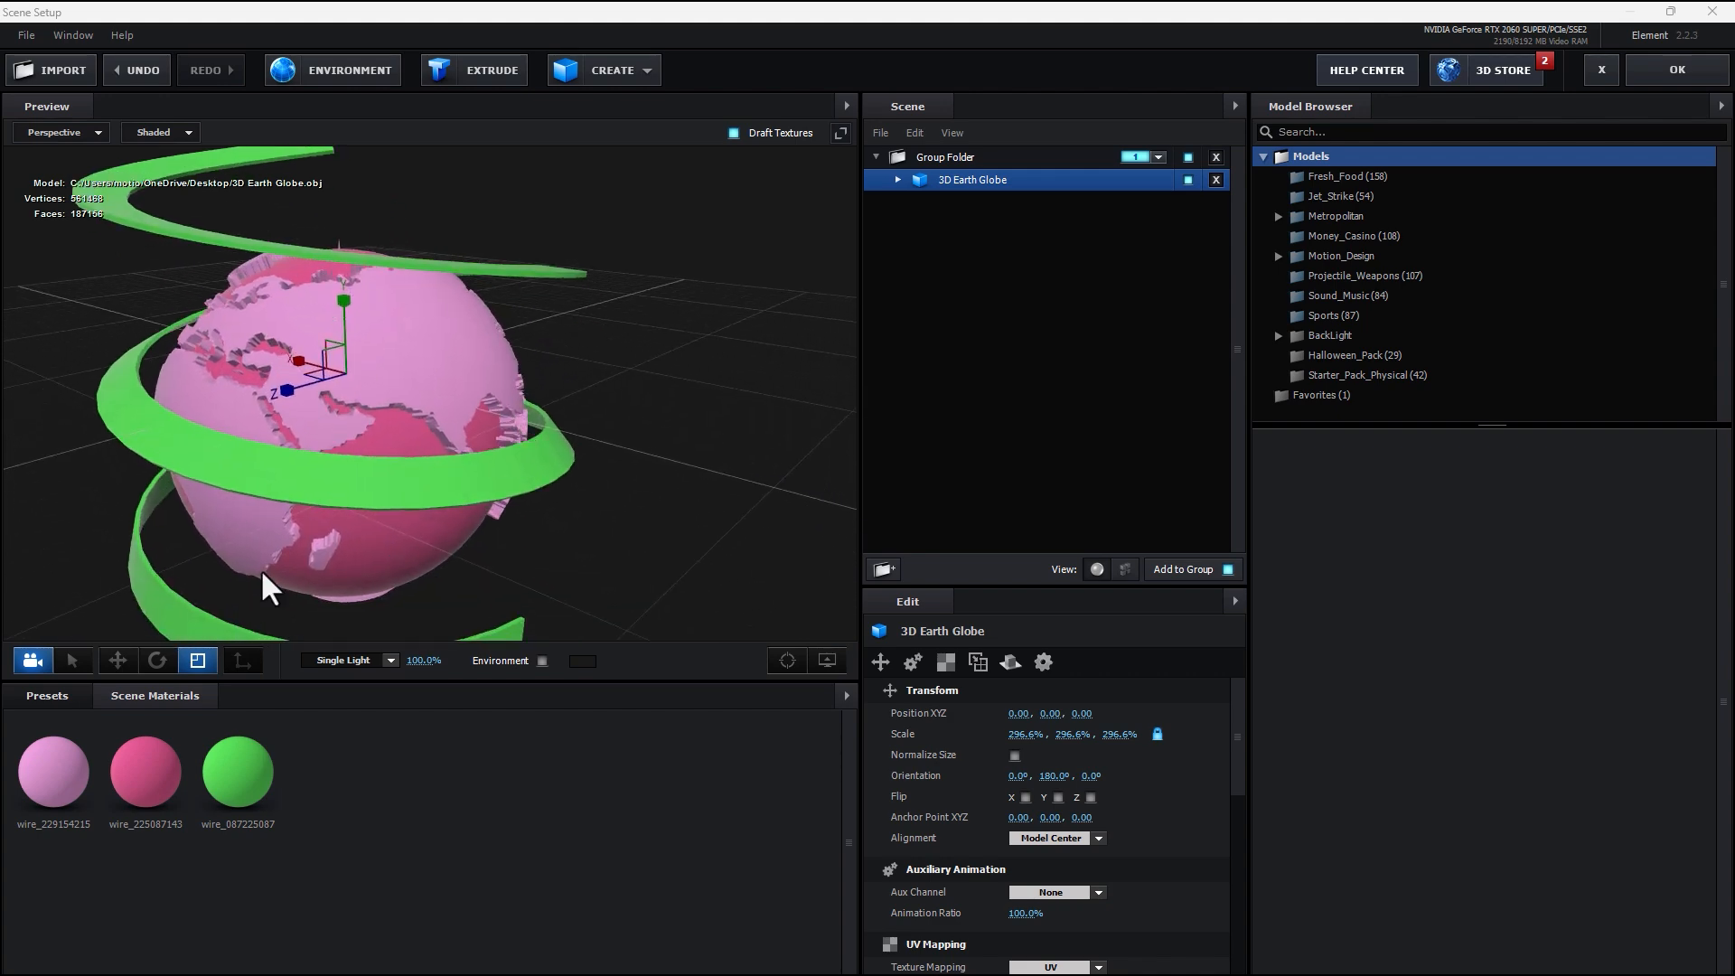
Apply the Glass preset from the Physical materials to the globe model's green helix ribbon material.
click(51, 699)
click(89, 797)
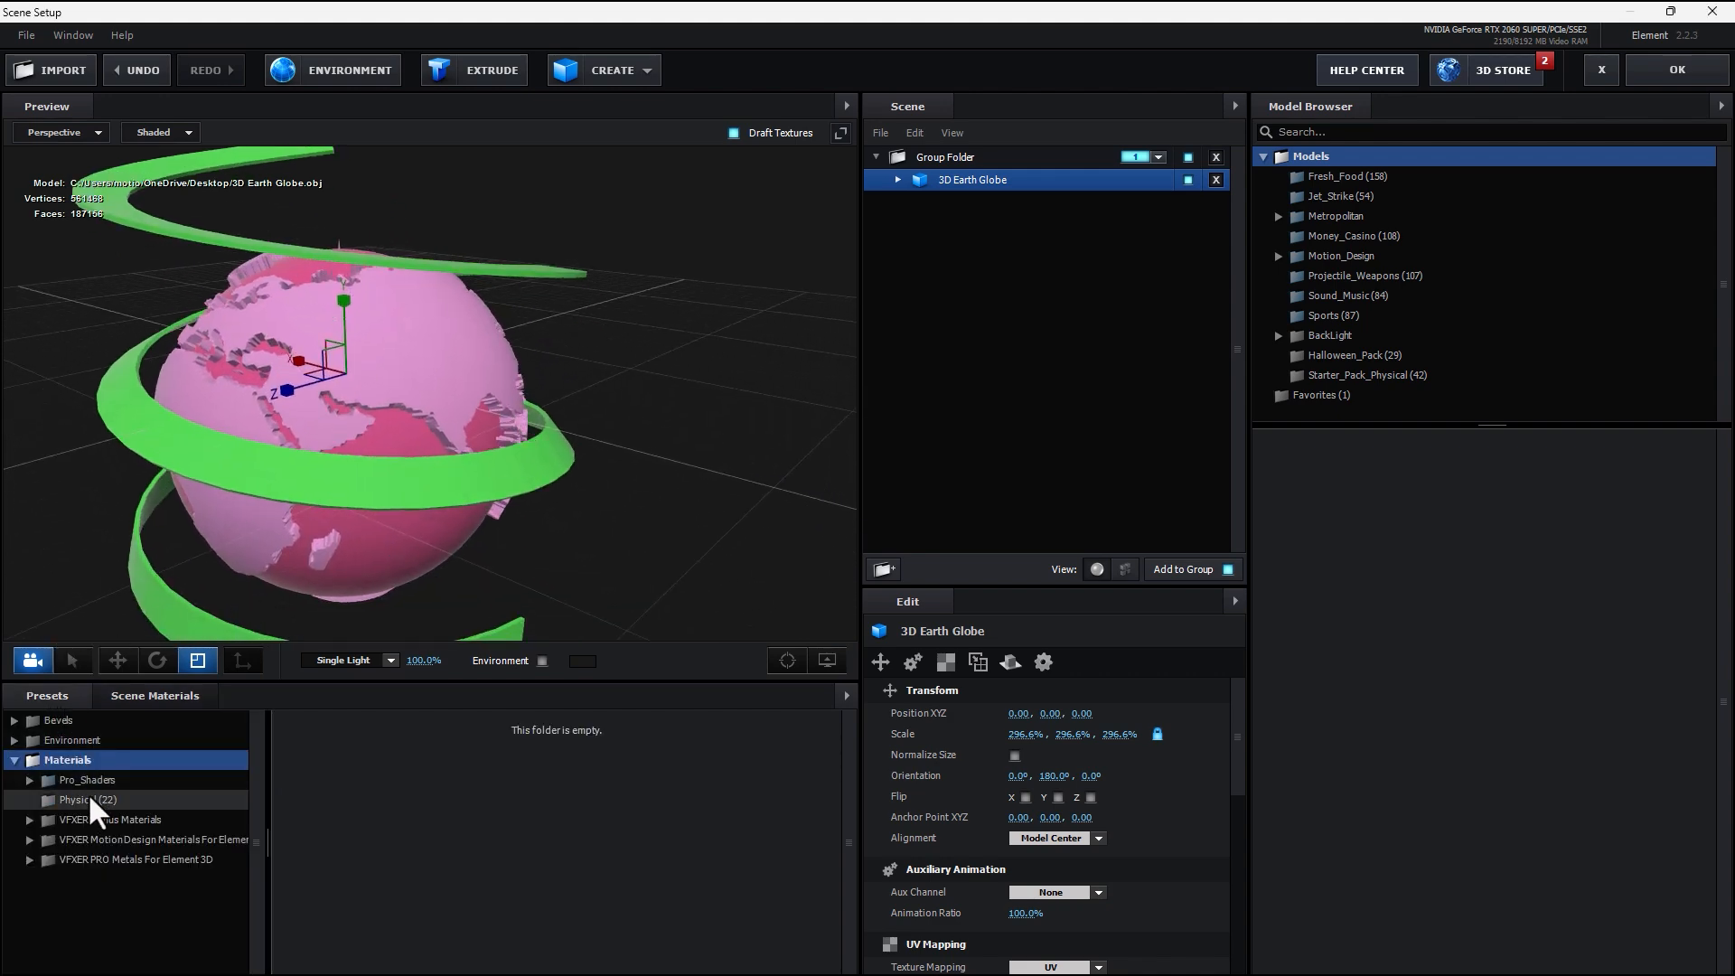
drag(417, 417, 444, 505)
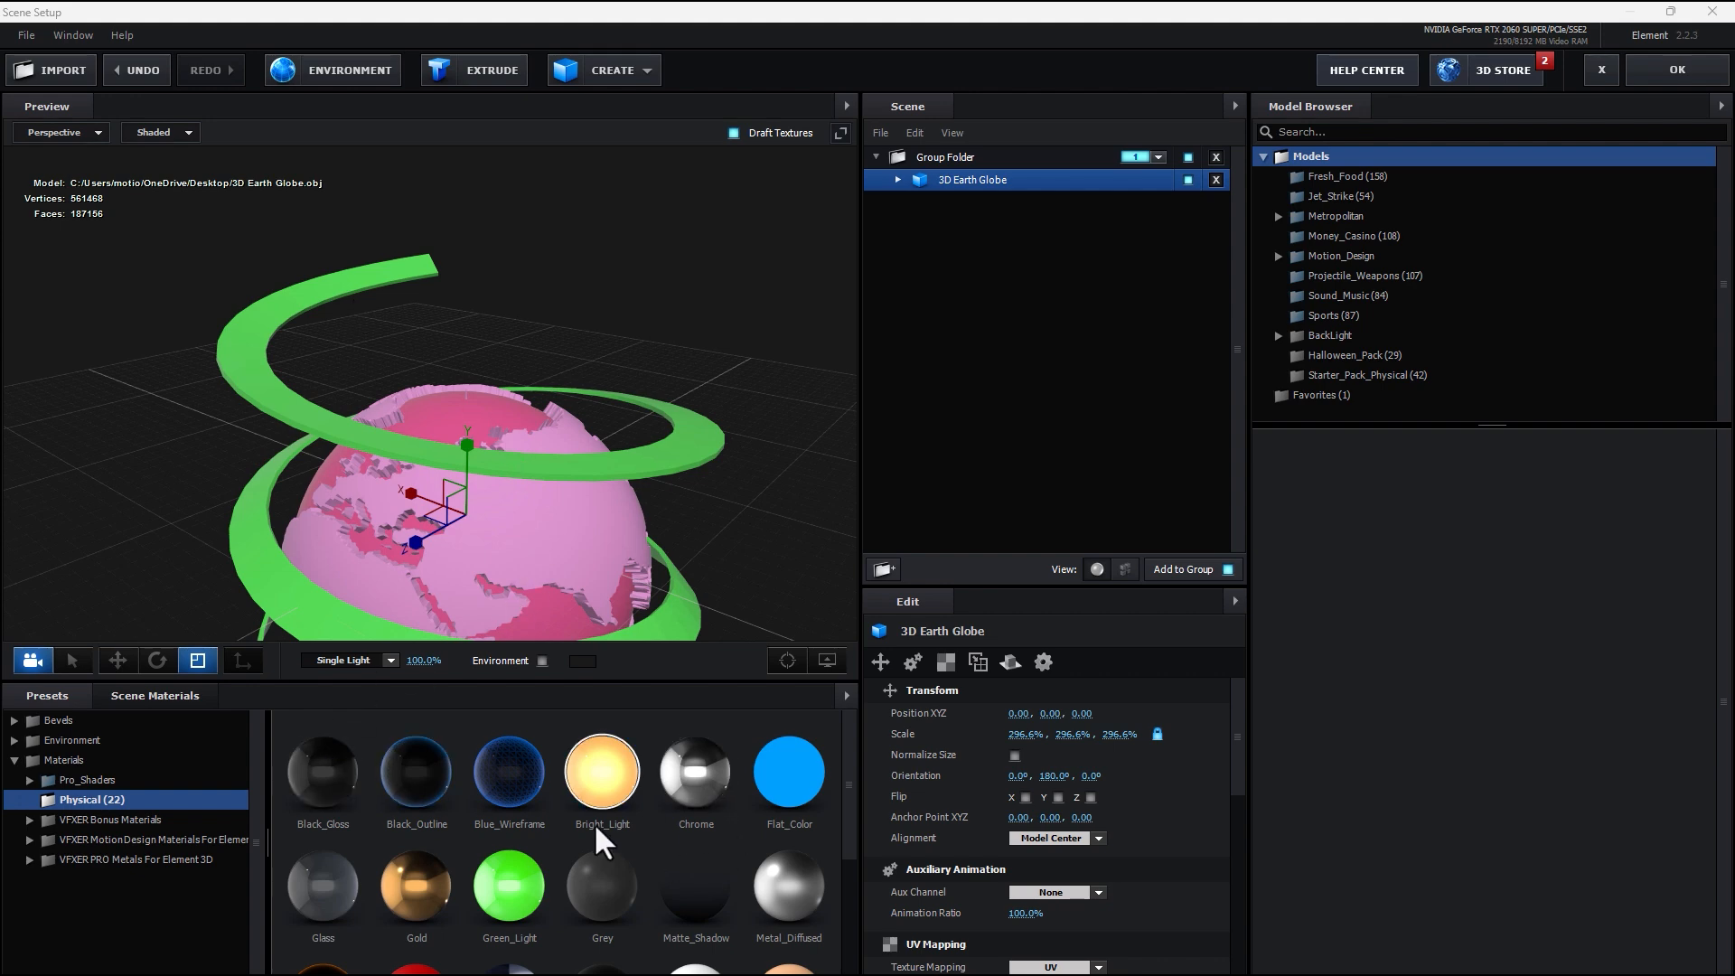
click(898, 179)
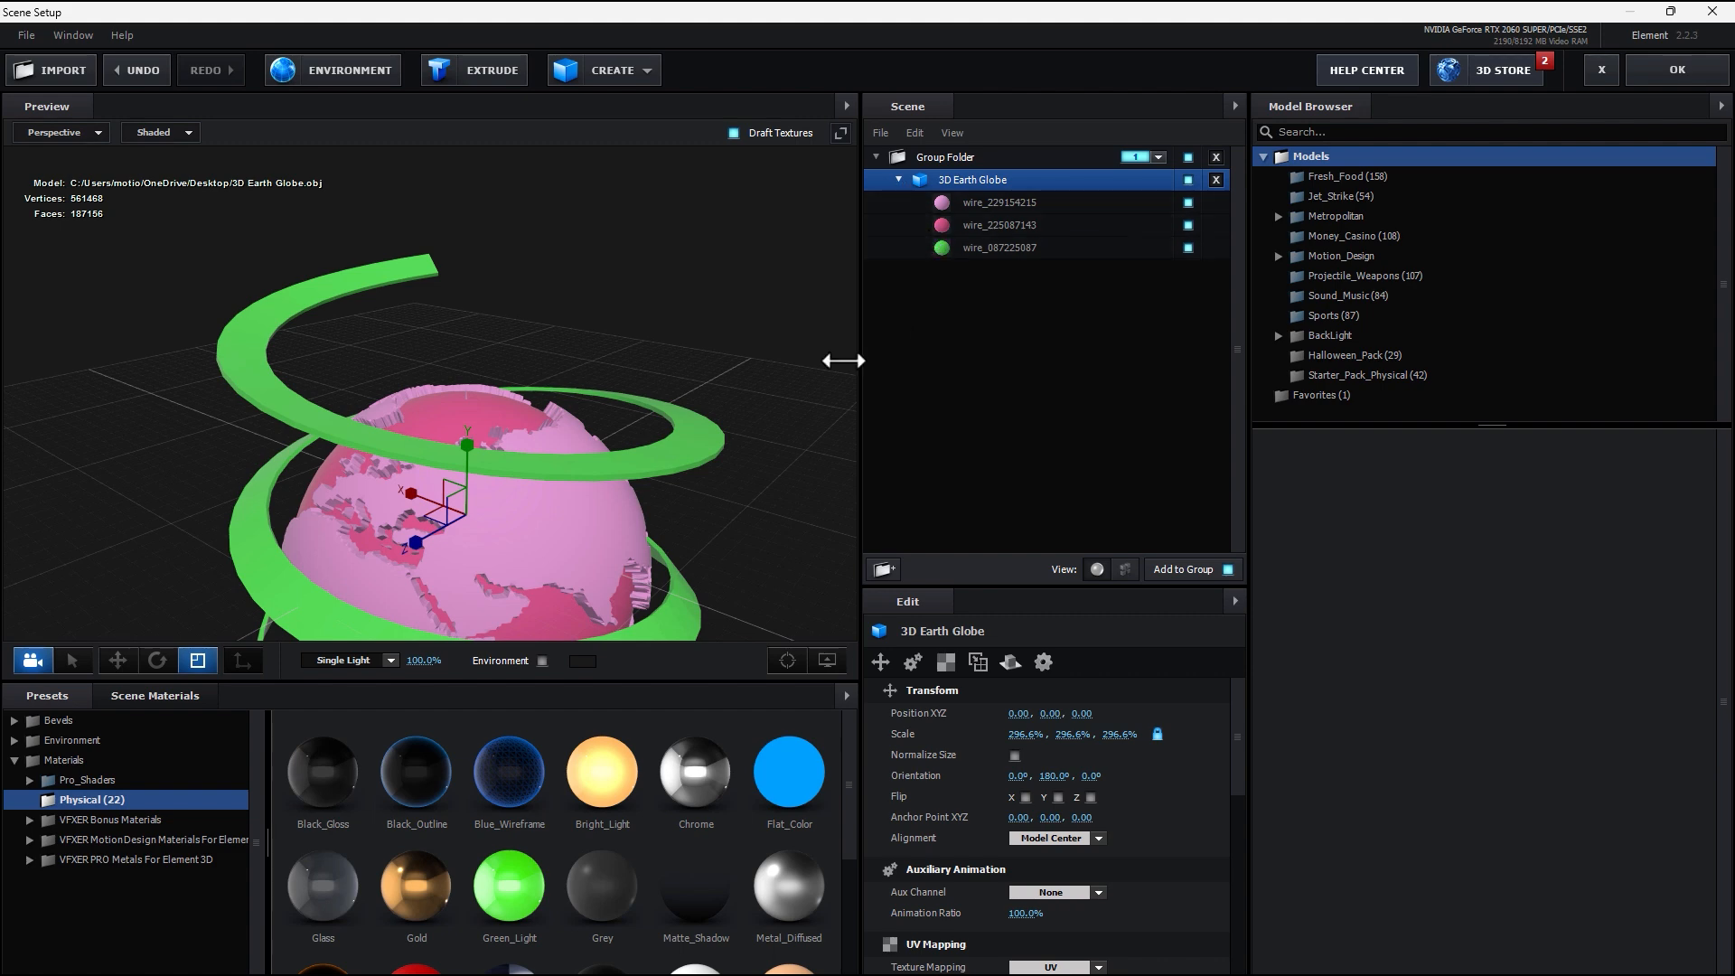
drag(351, 853, 1025, 252)
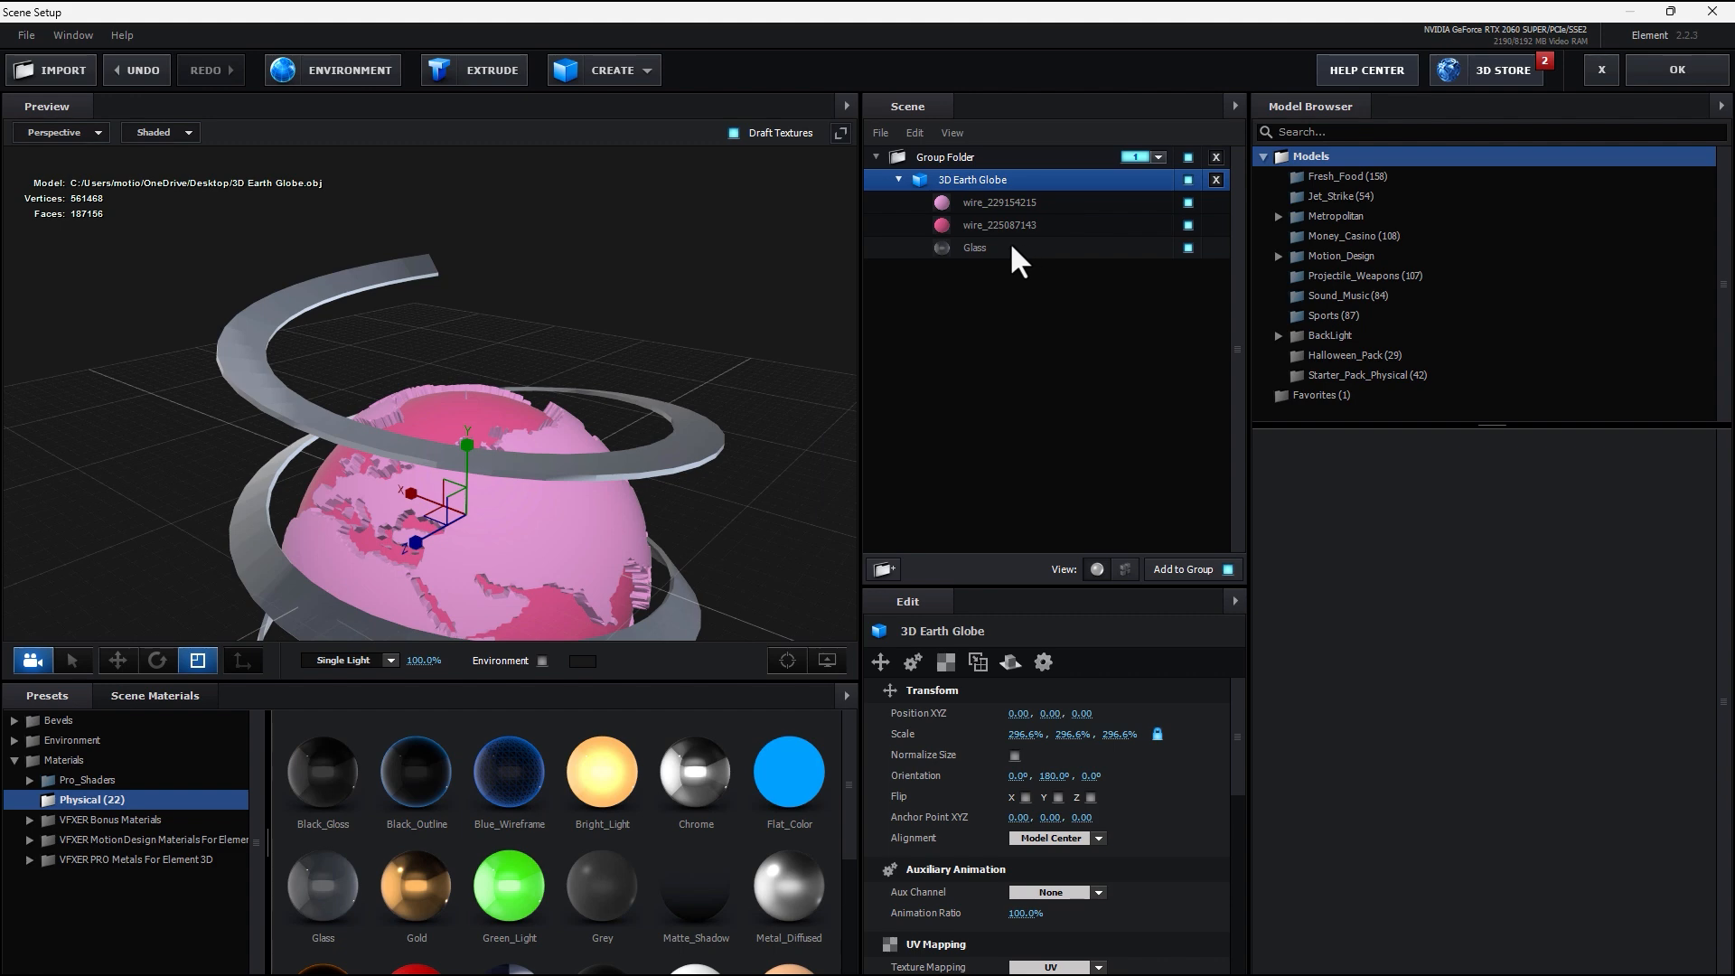
Set the ribbon's Glass material blend mode to Add and inspect the ribbon from another angle.
click(1017, 264)
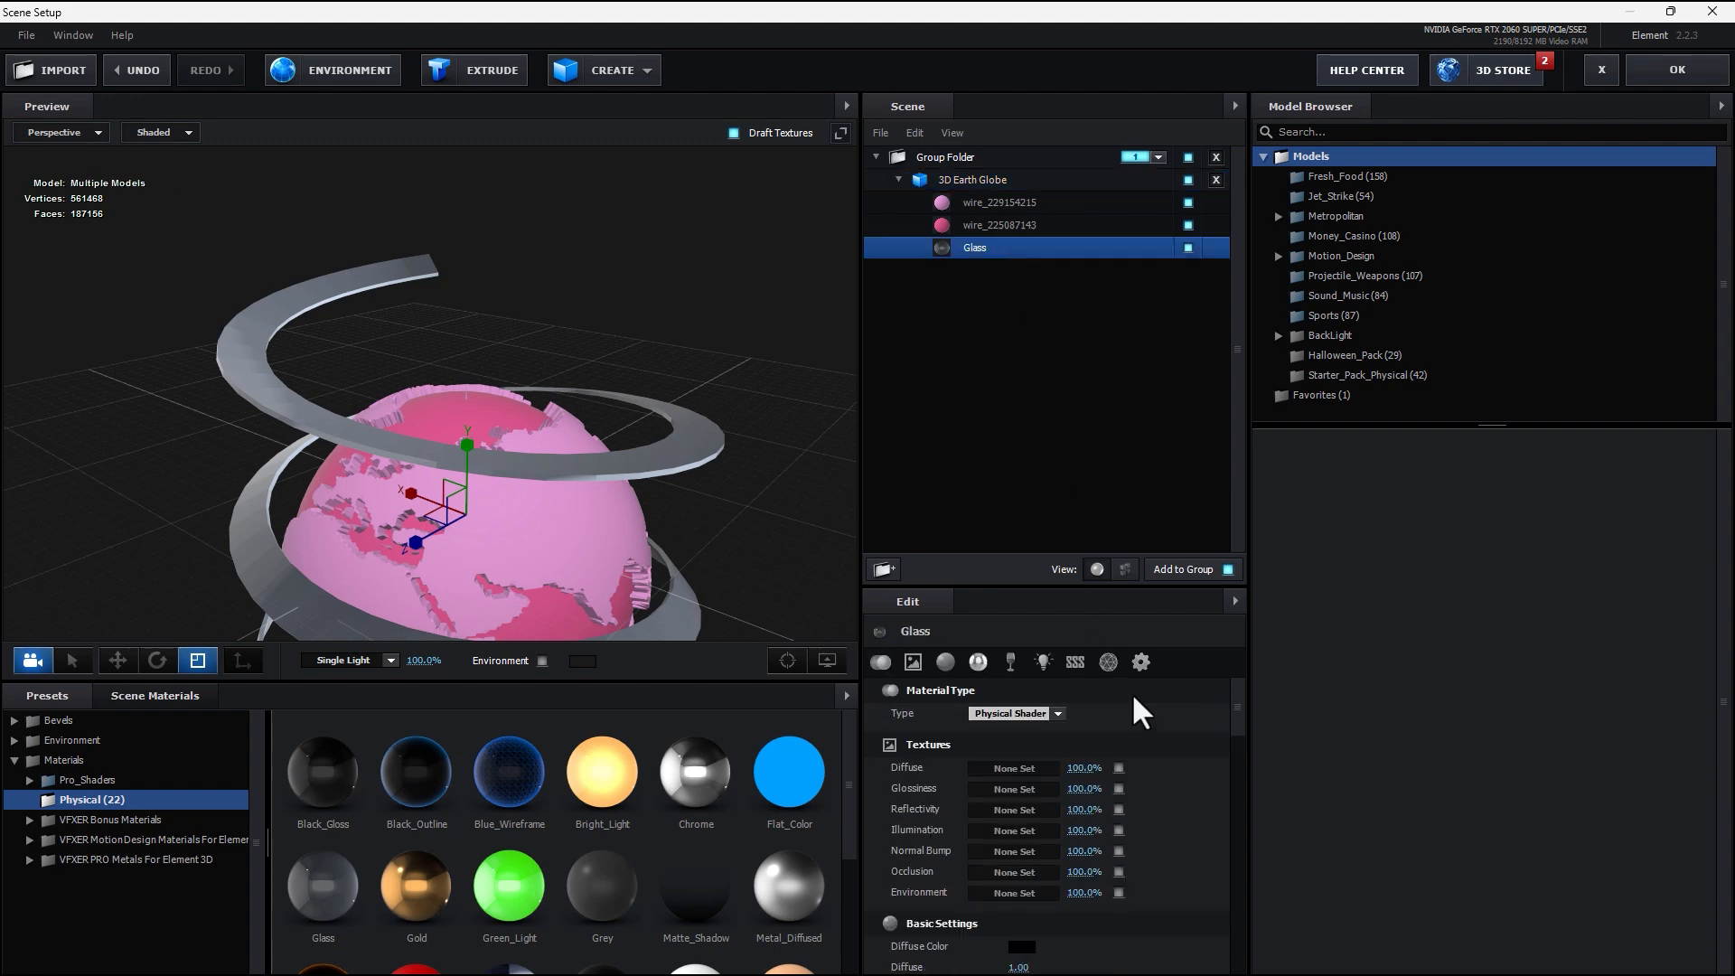
click(1141, 662)
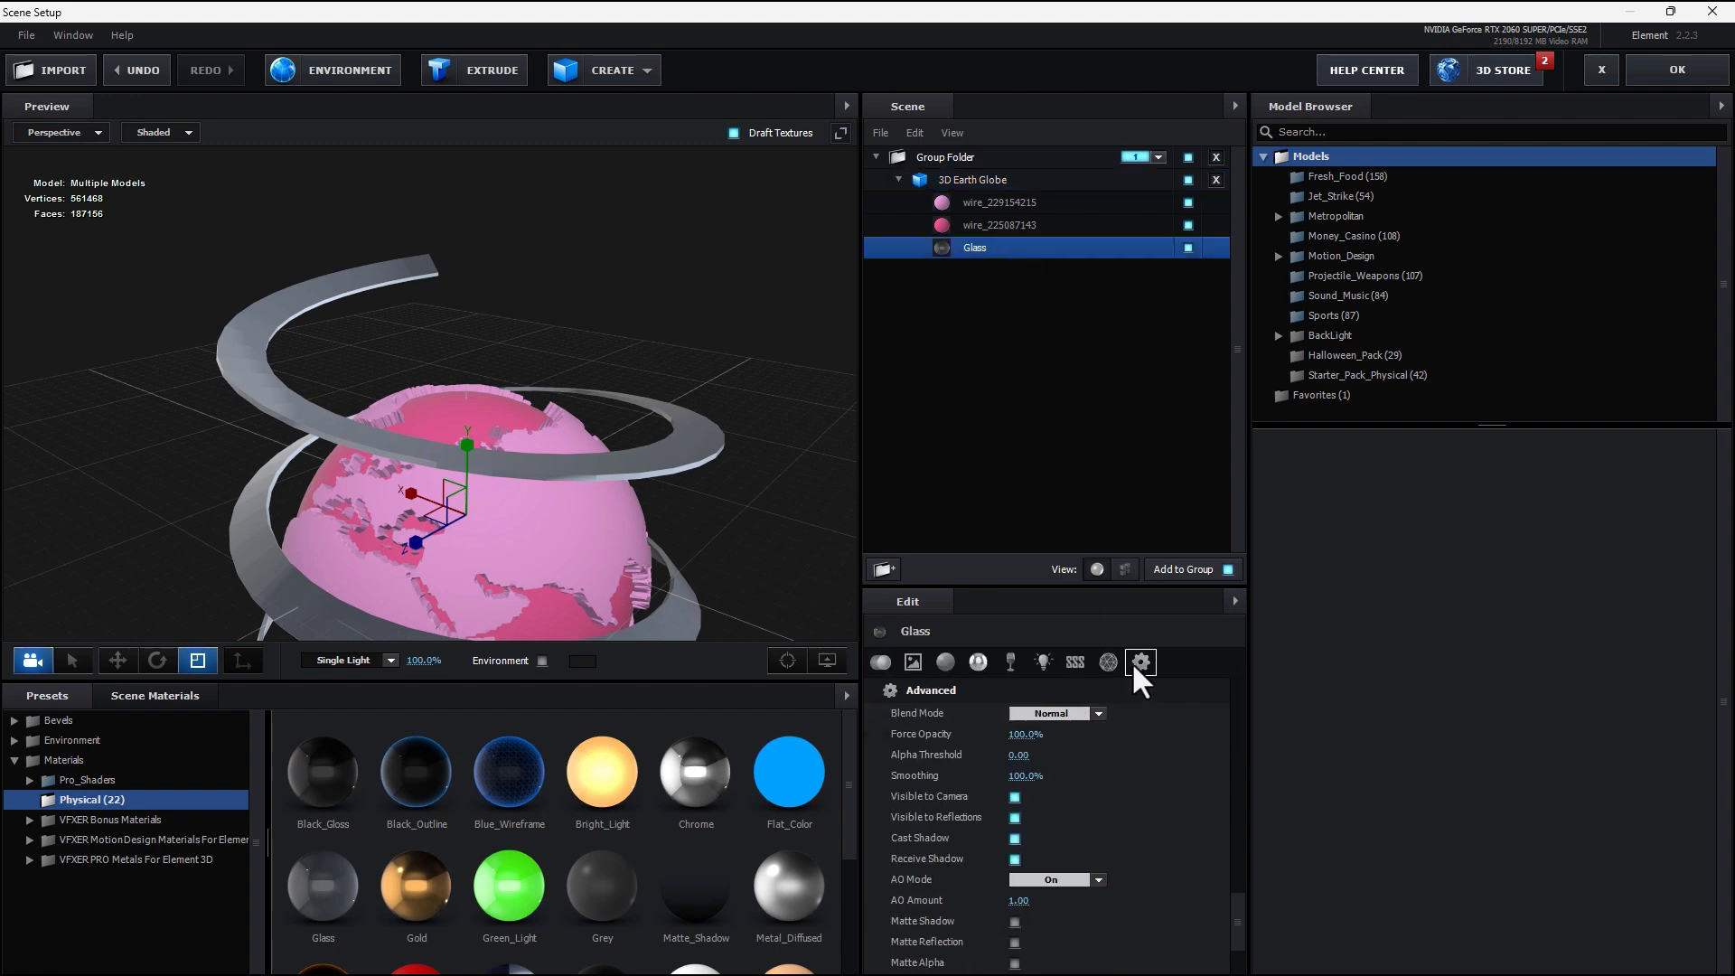
click(1076, 714)
click(1074, 756)
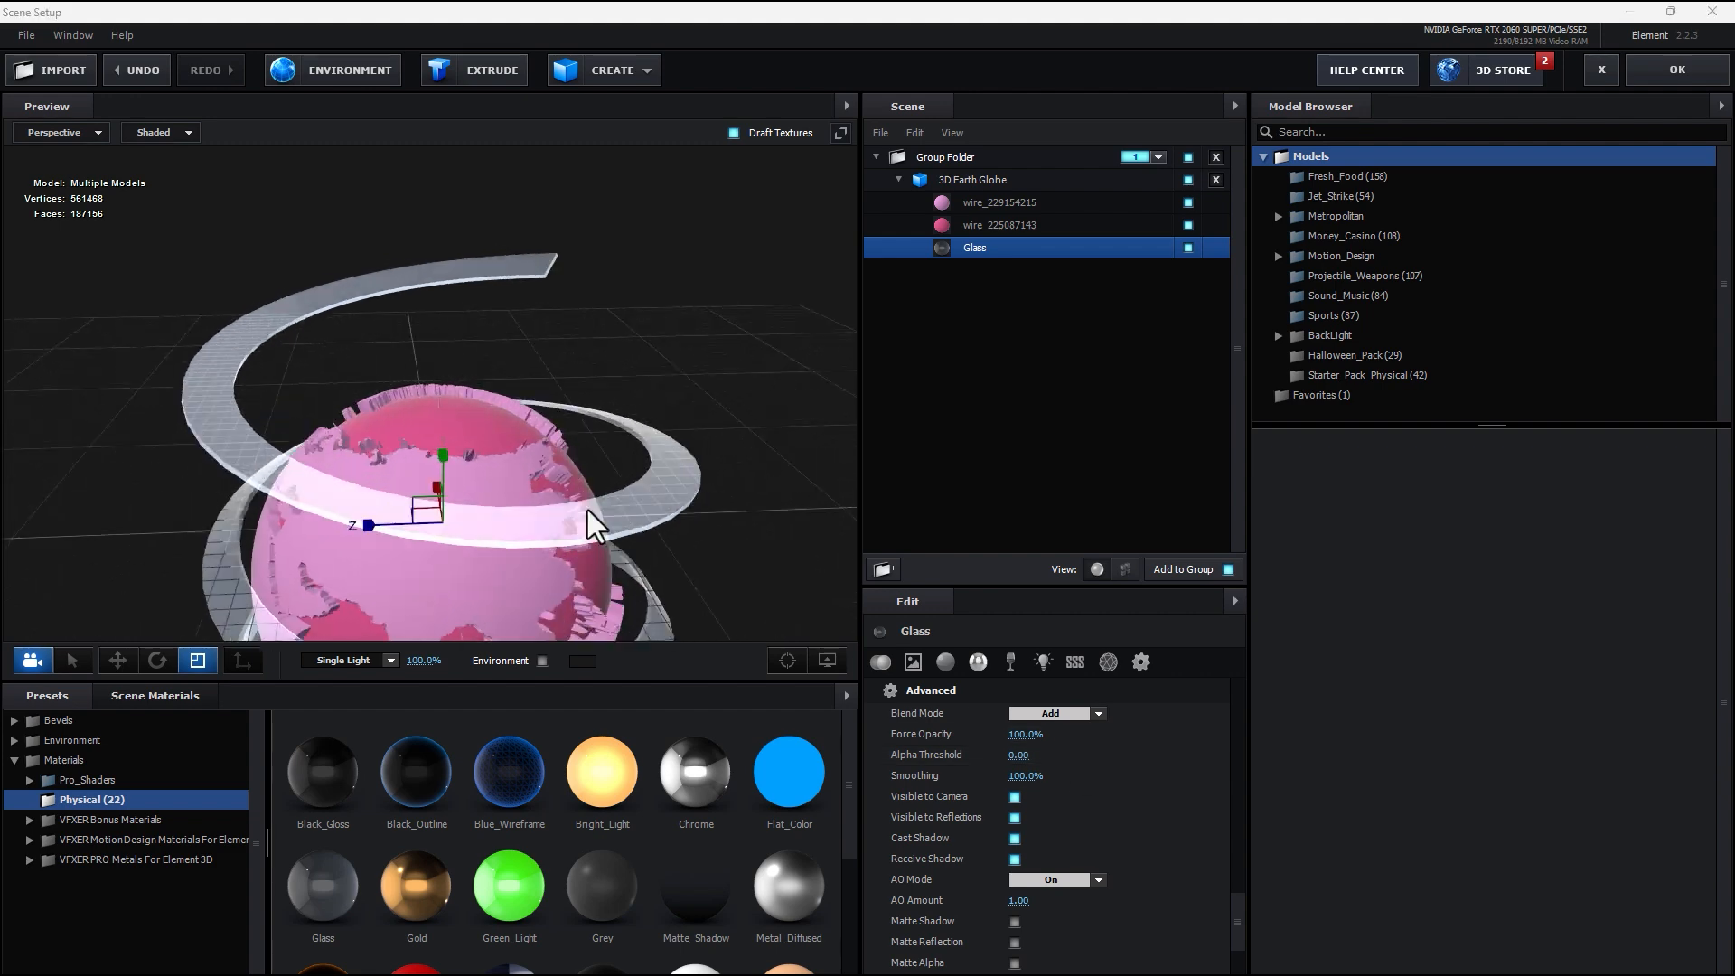
Apply the Black_Outline preset from the Physical materials to the globe's dark pink ocean sphere material.
drag(588, 509, 799, 362)
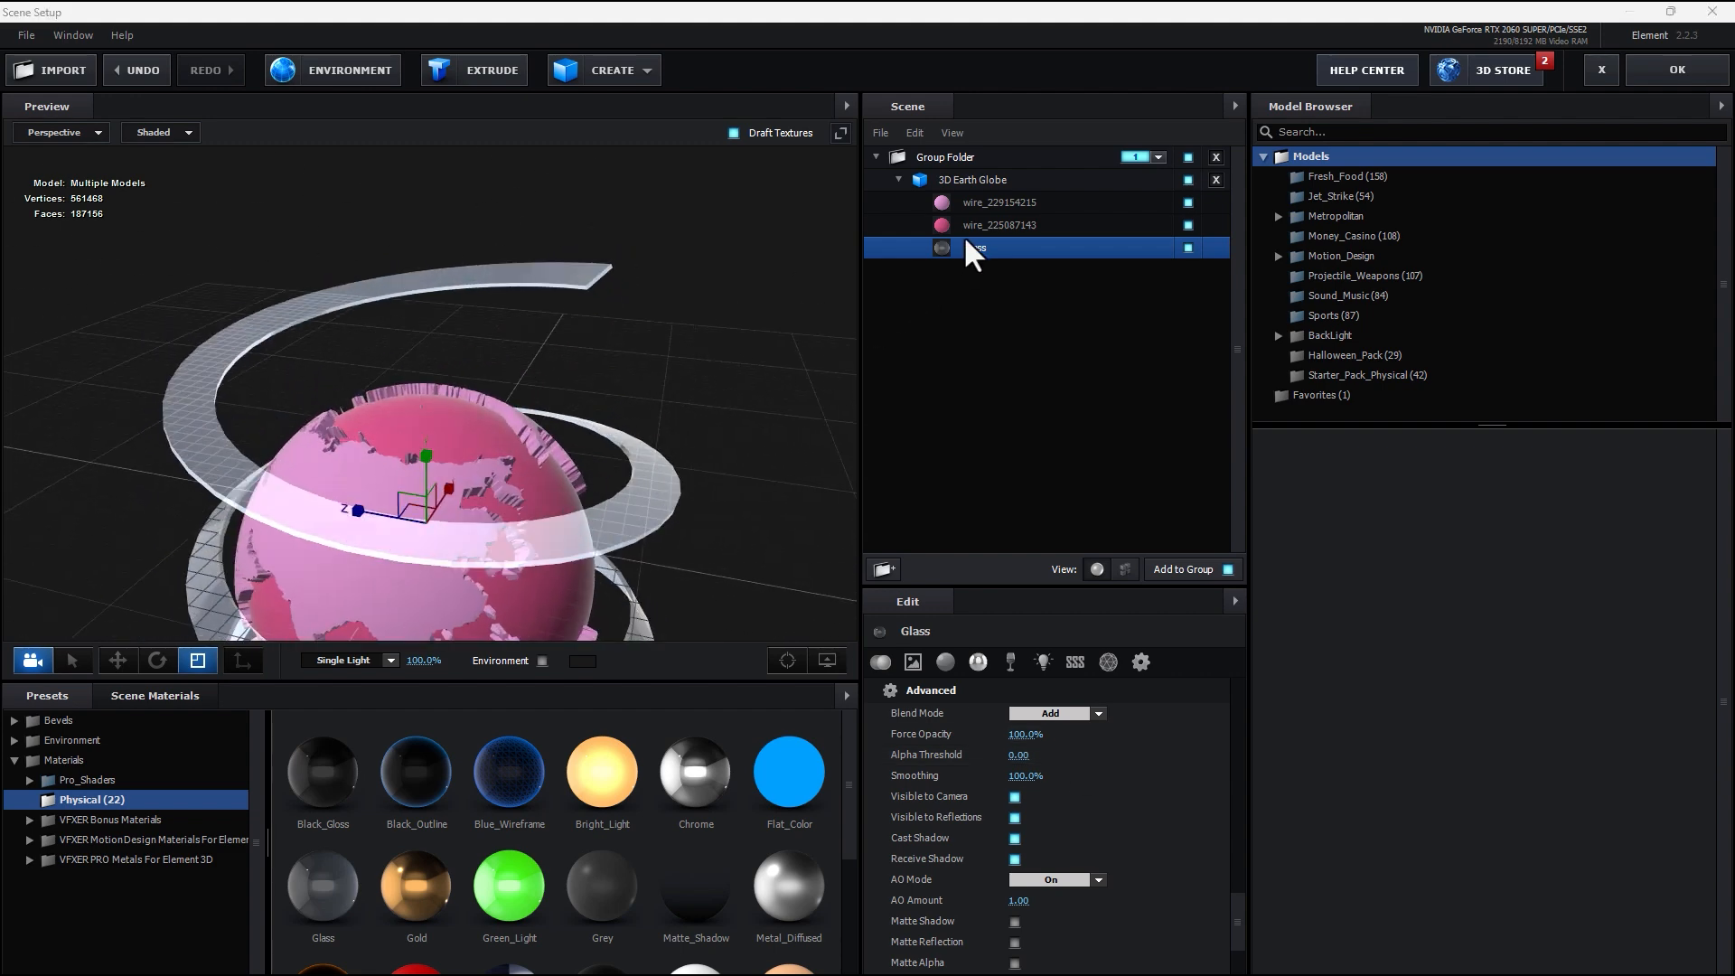
click(986, 219)
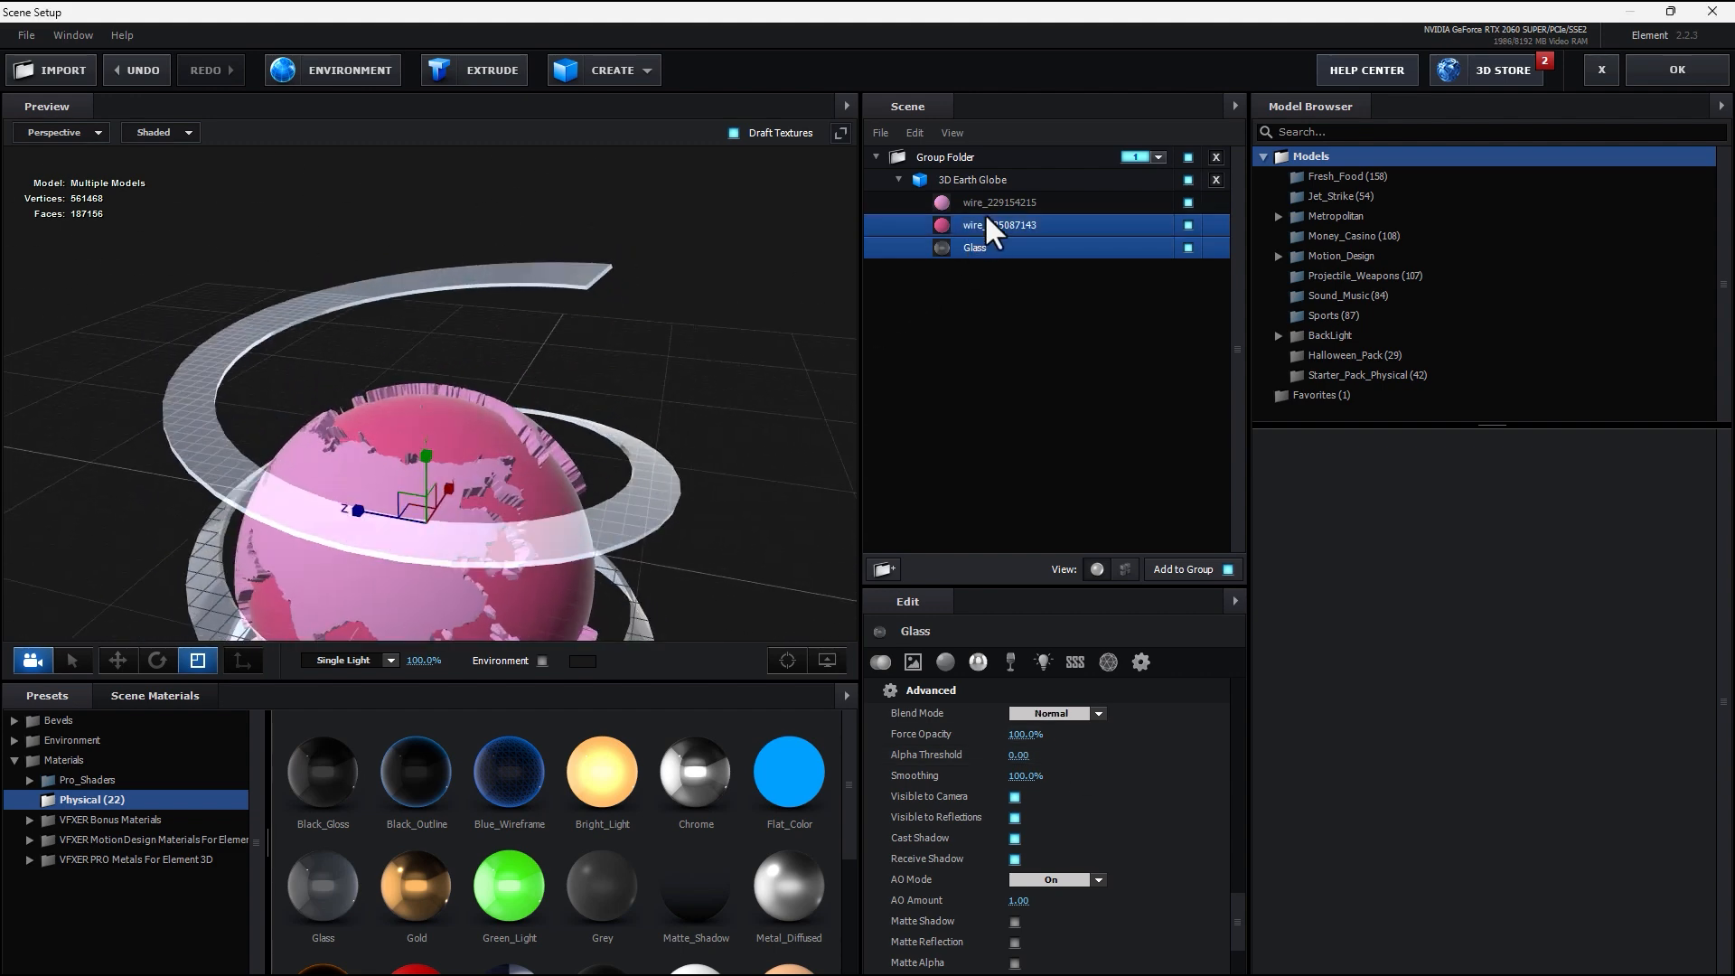
click(1189, 225)
click(1189, 225)
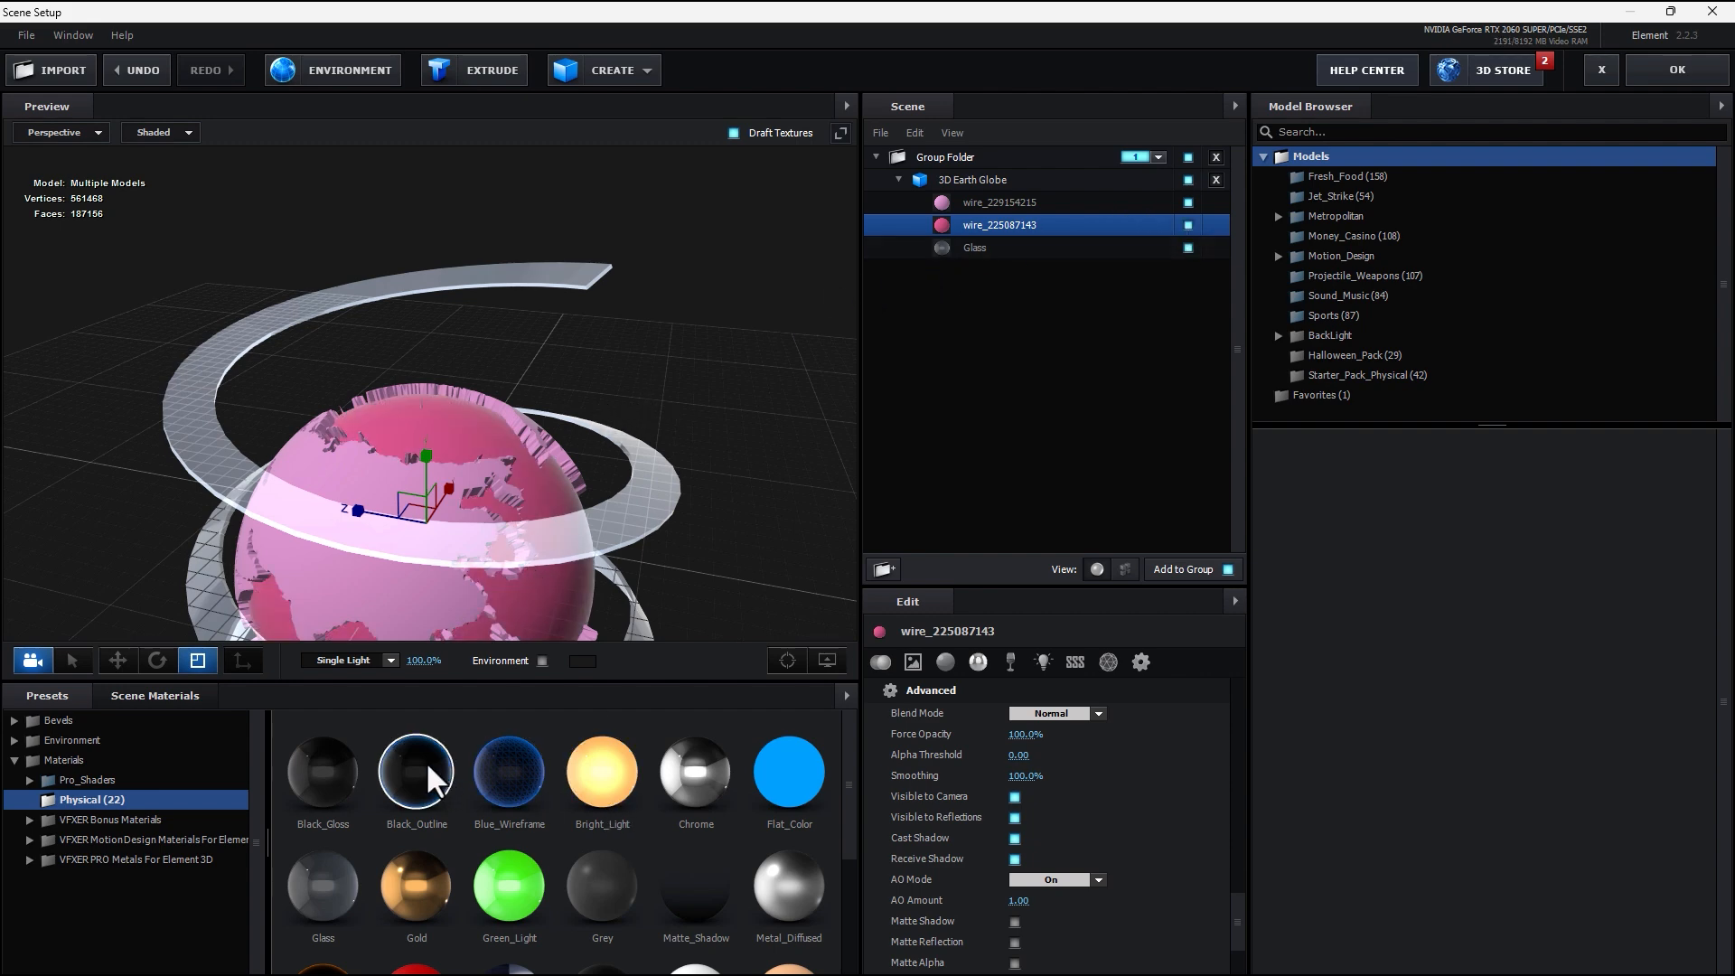
drag(426, 761, 1003, 228)
drag(769, 470, 651, 456)
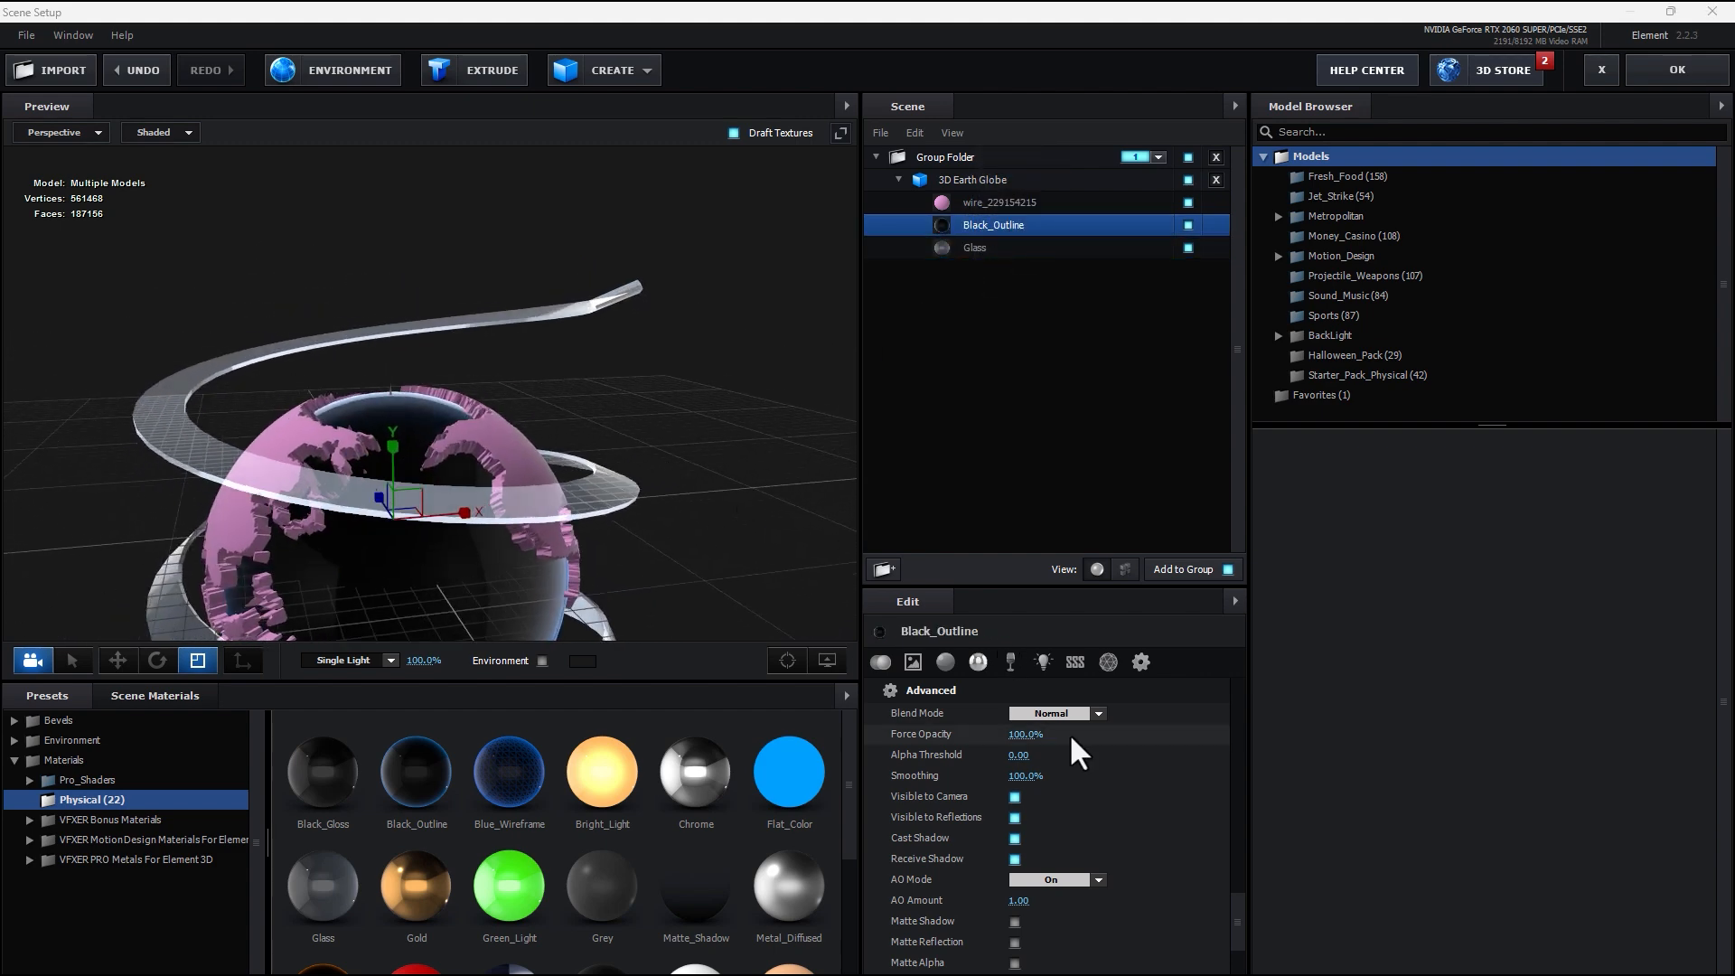
scroll(1104, 727, down, 2)
scroll(1161, 777, down, 5)
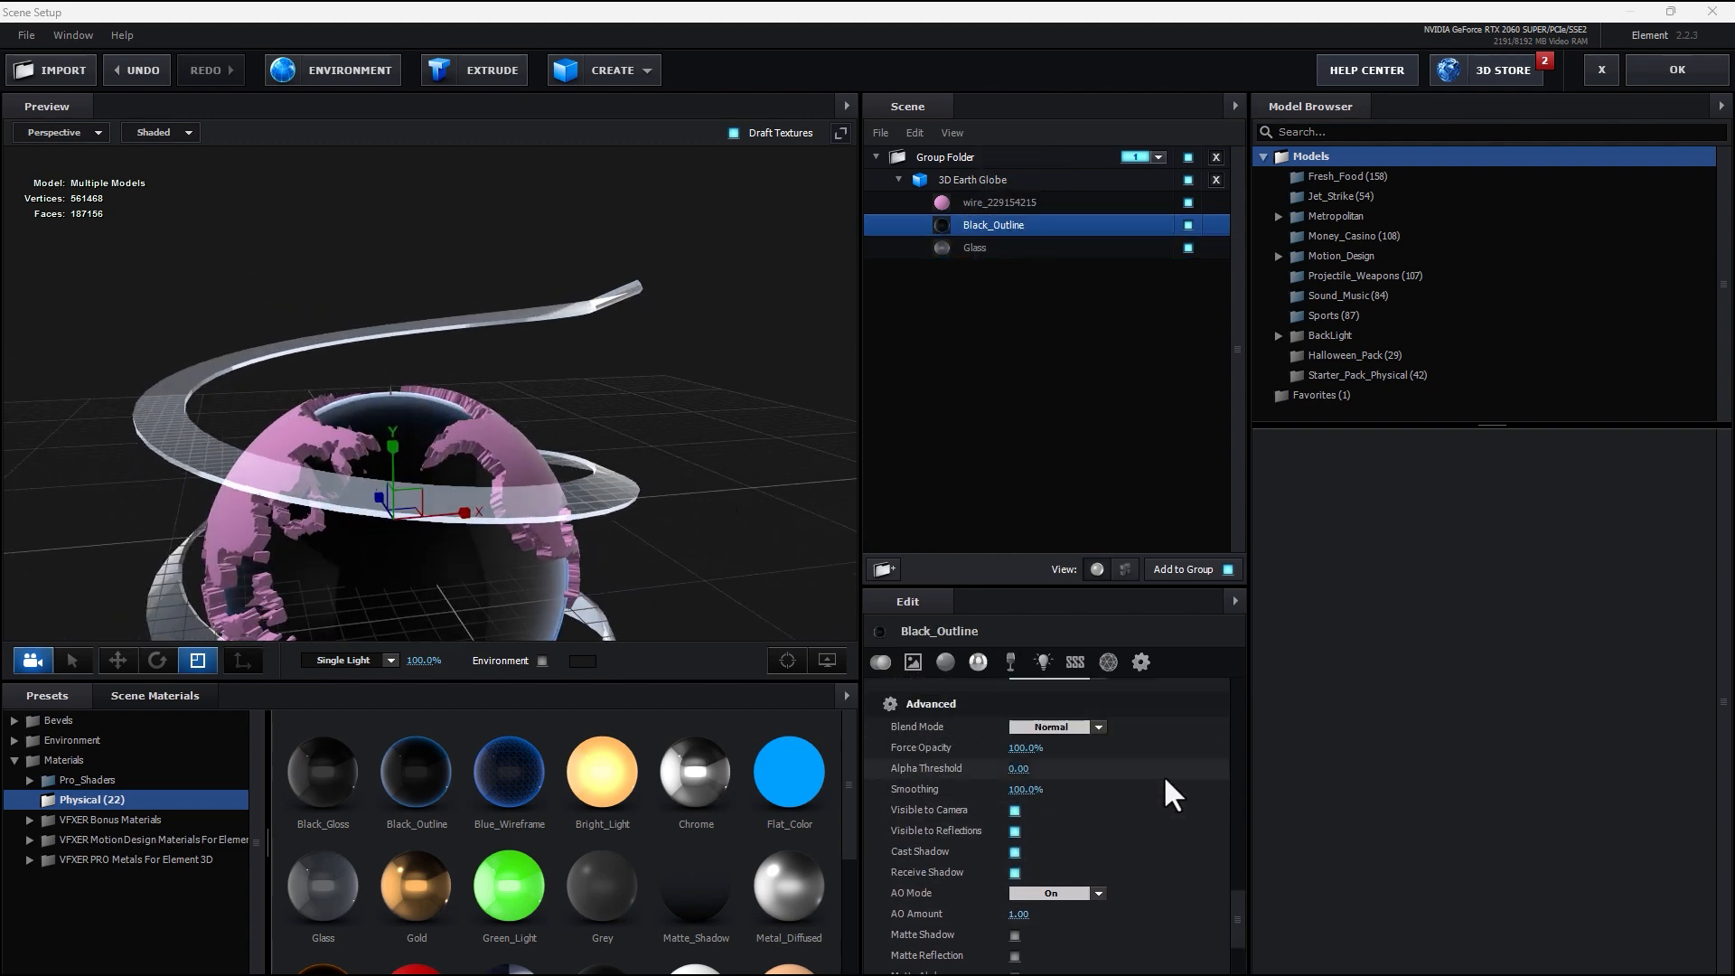
scroll(1166, 775, up, 3)
scroll(1165, 768, up, 3)
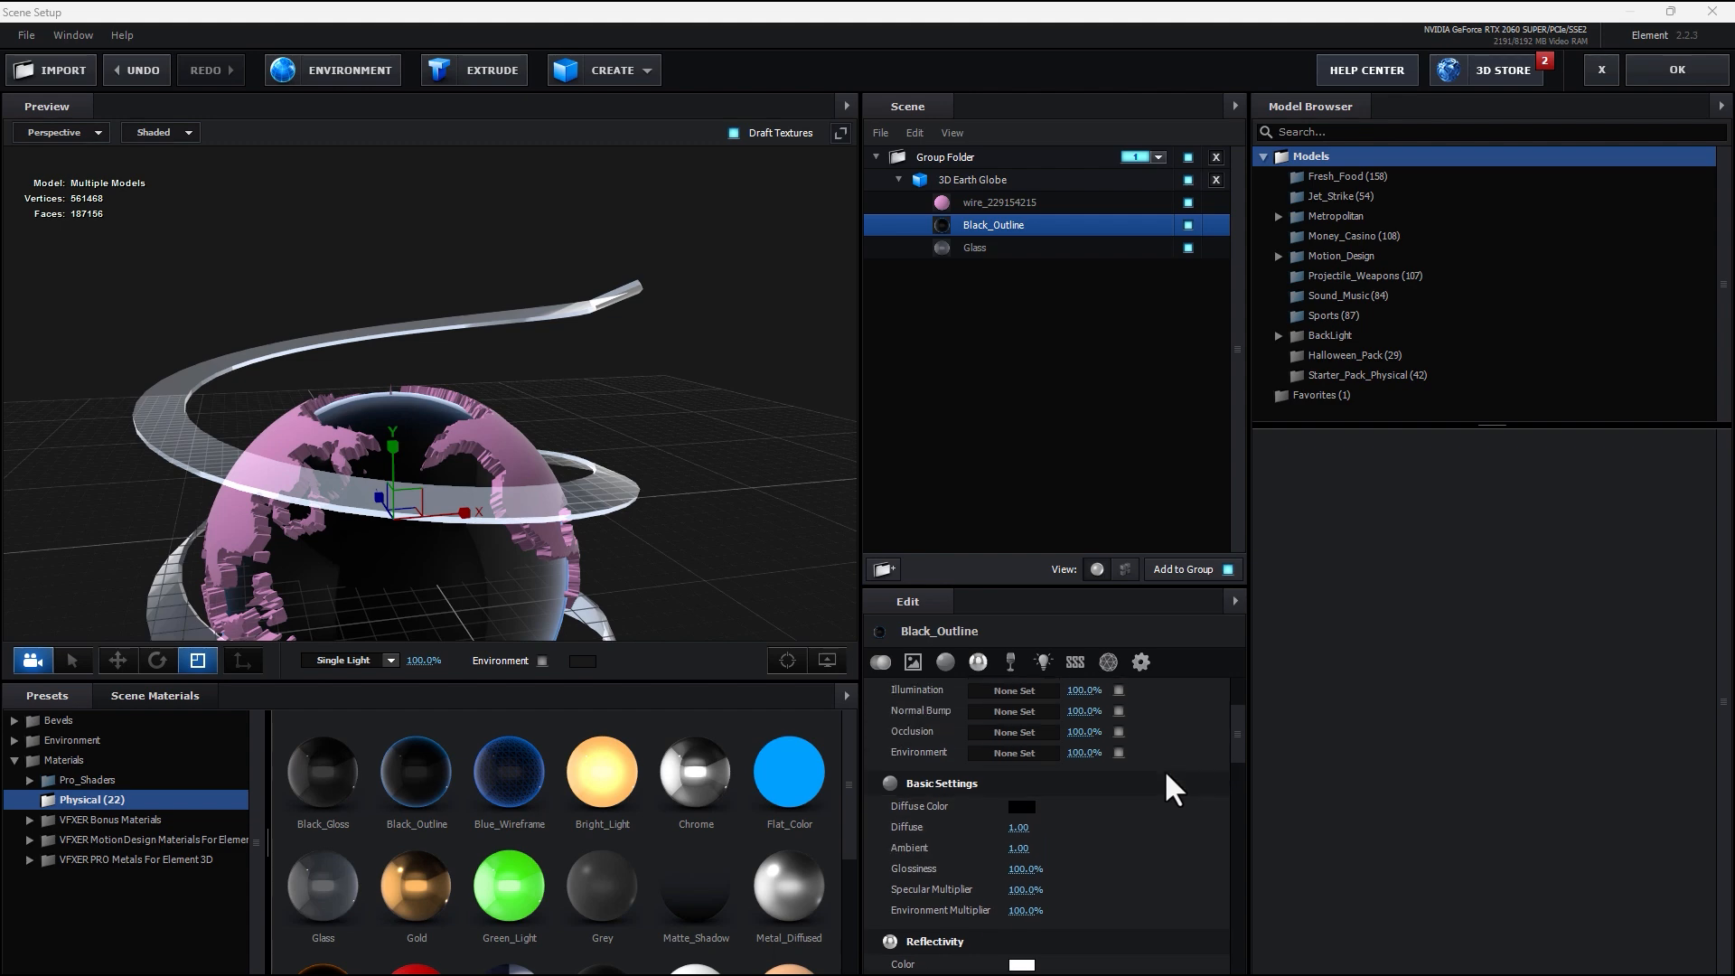
mouse_move(656, 357)
mouse_down()
mouse_move(561, 426)
mouse_move(587, 354)
mouse_move(624, 353)
mouse_up()
Apply the Paint_Red preset from the Physical materials to the globe's light pink landmass material.
click(975, 206)
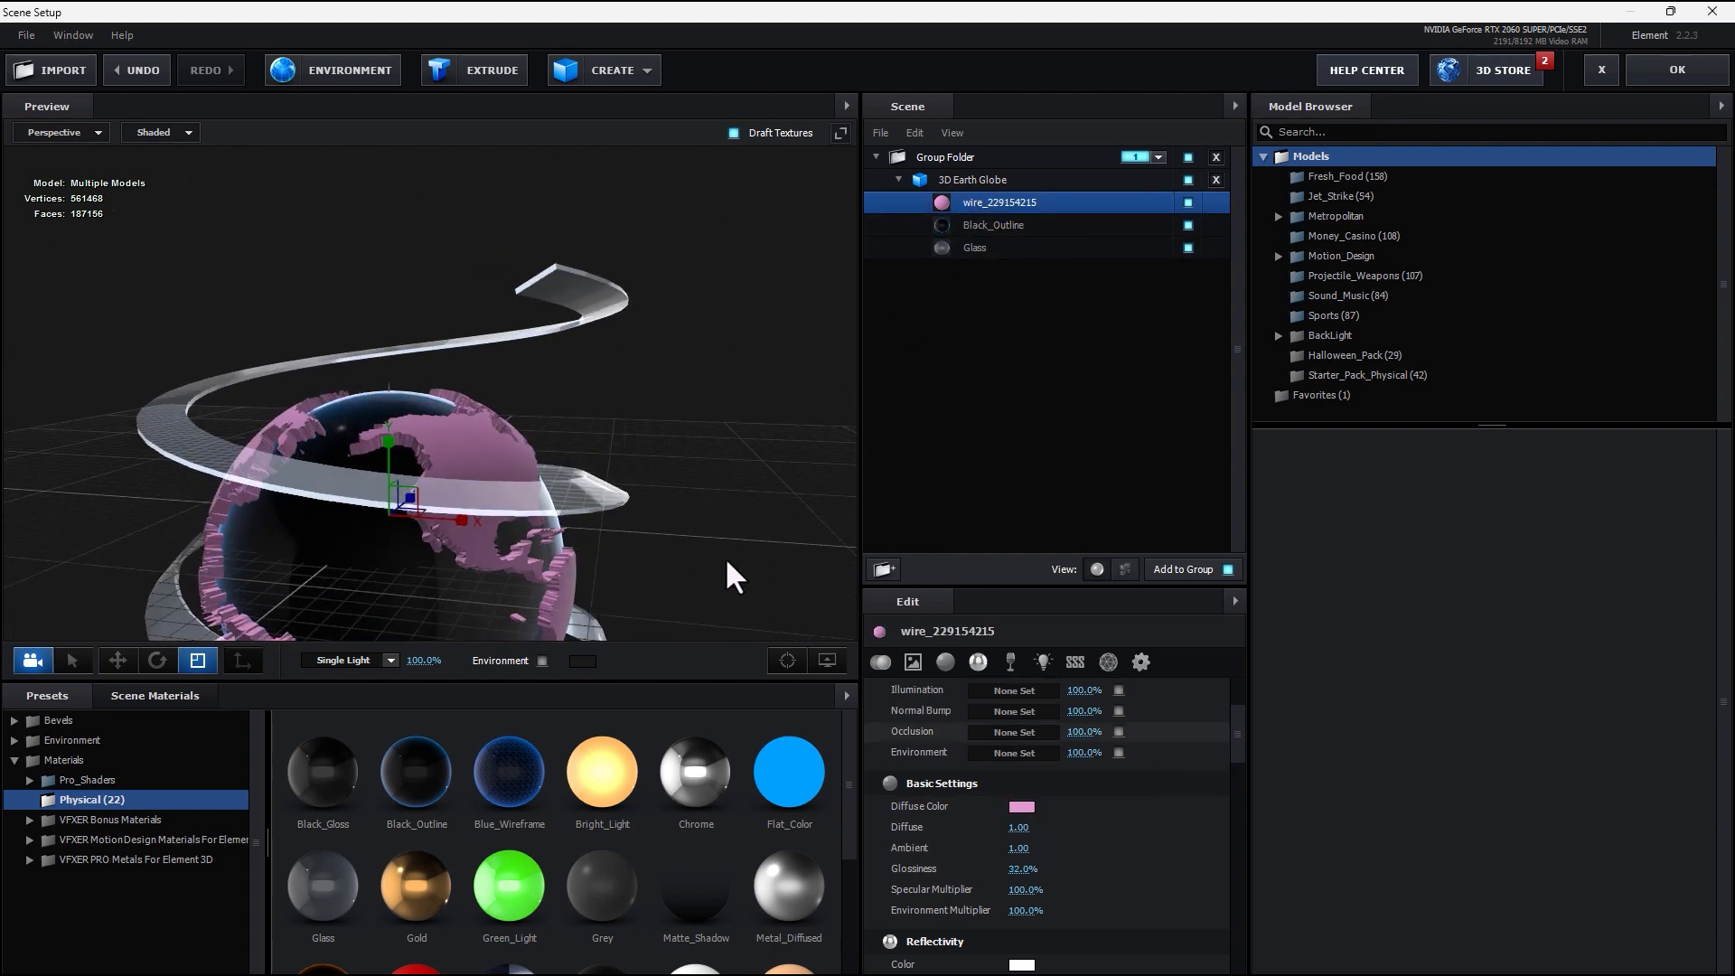
drag(725, 556, 783, 425)
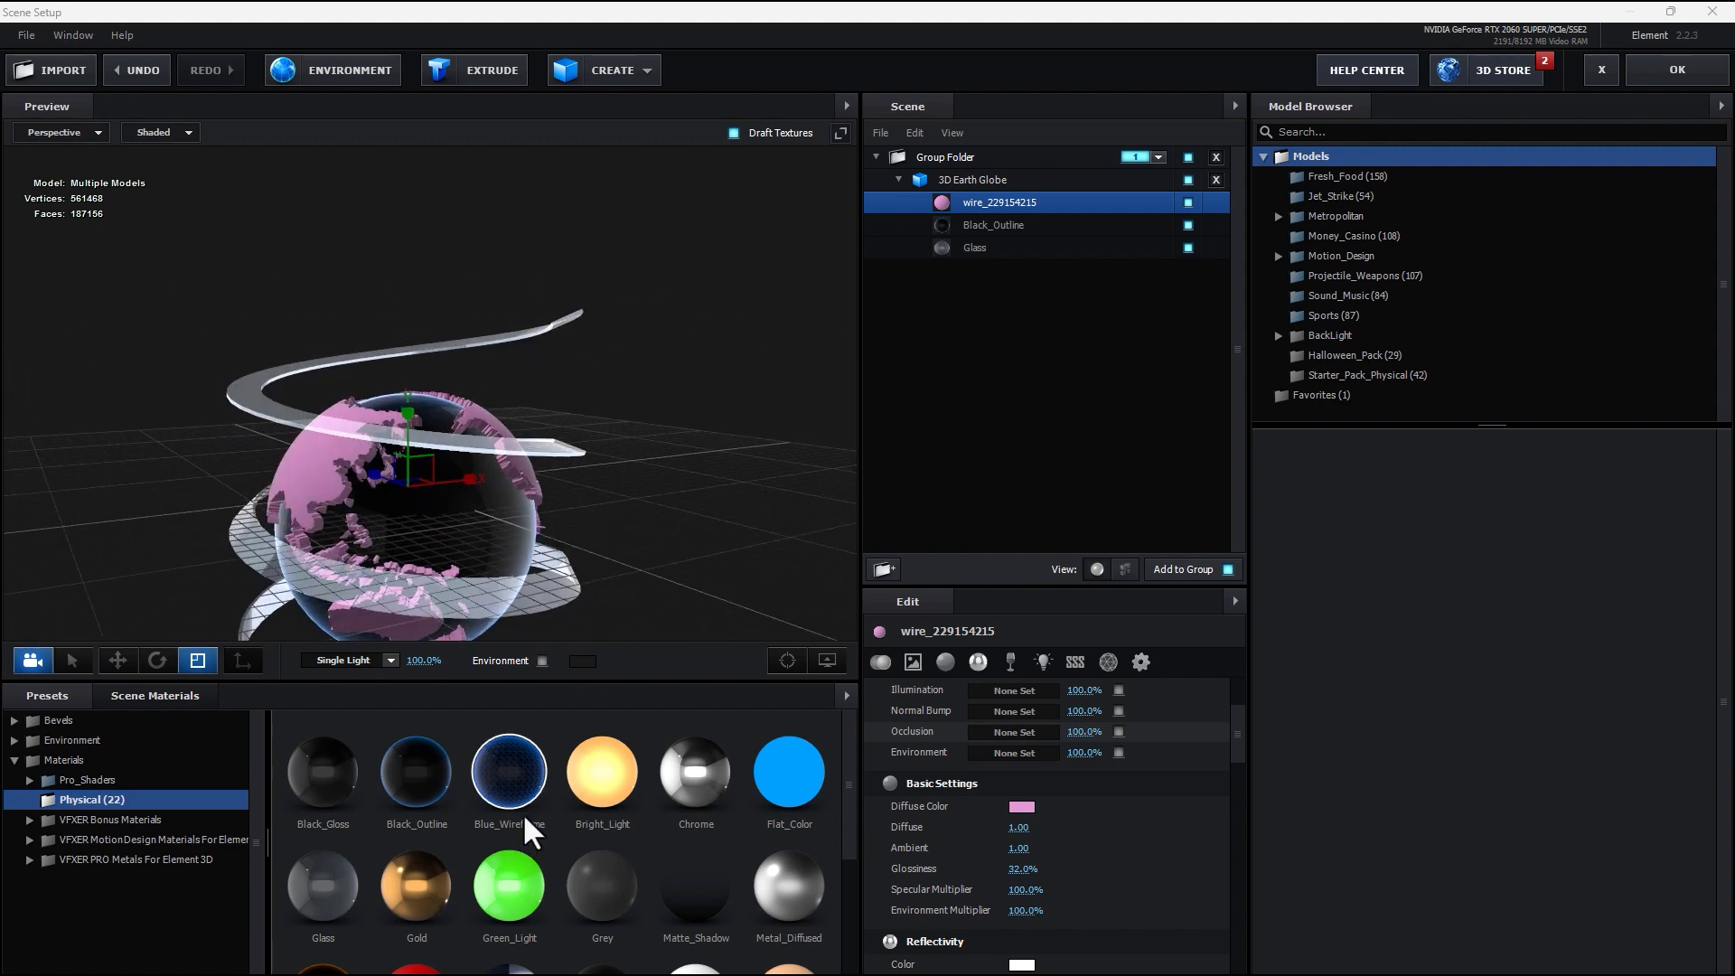
scroll(615, 782, down, 3)
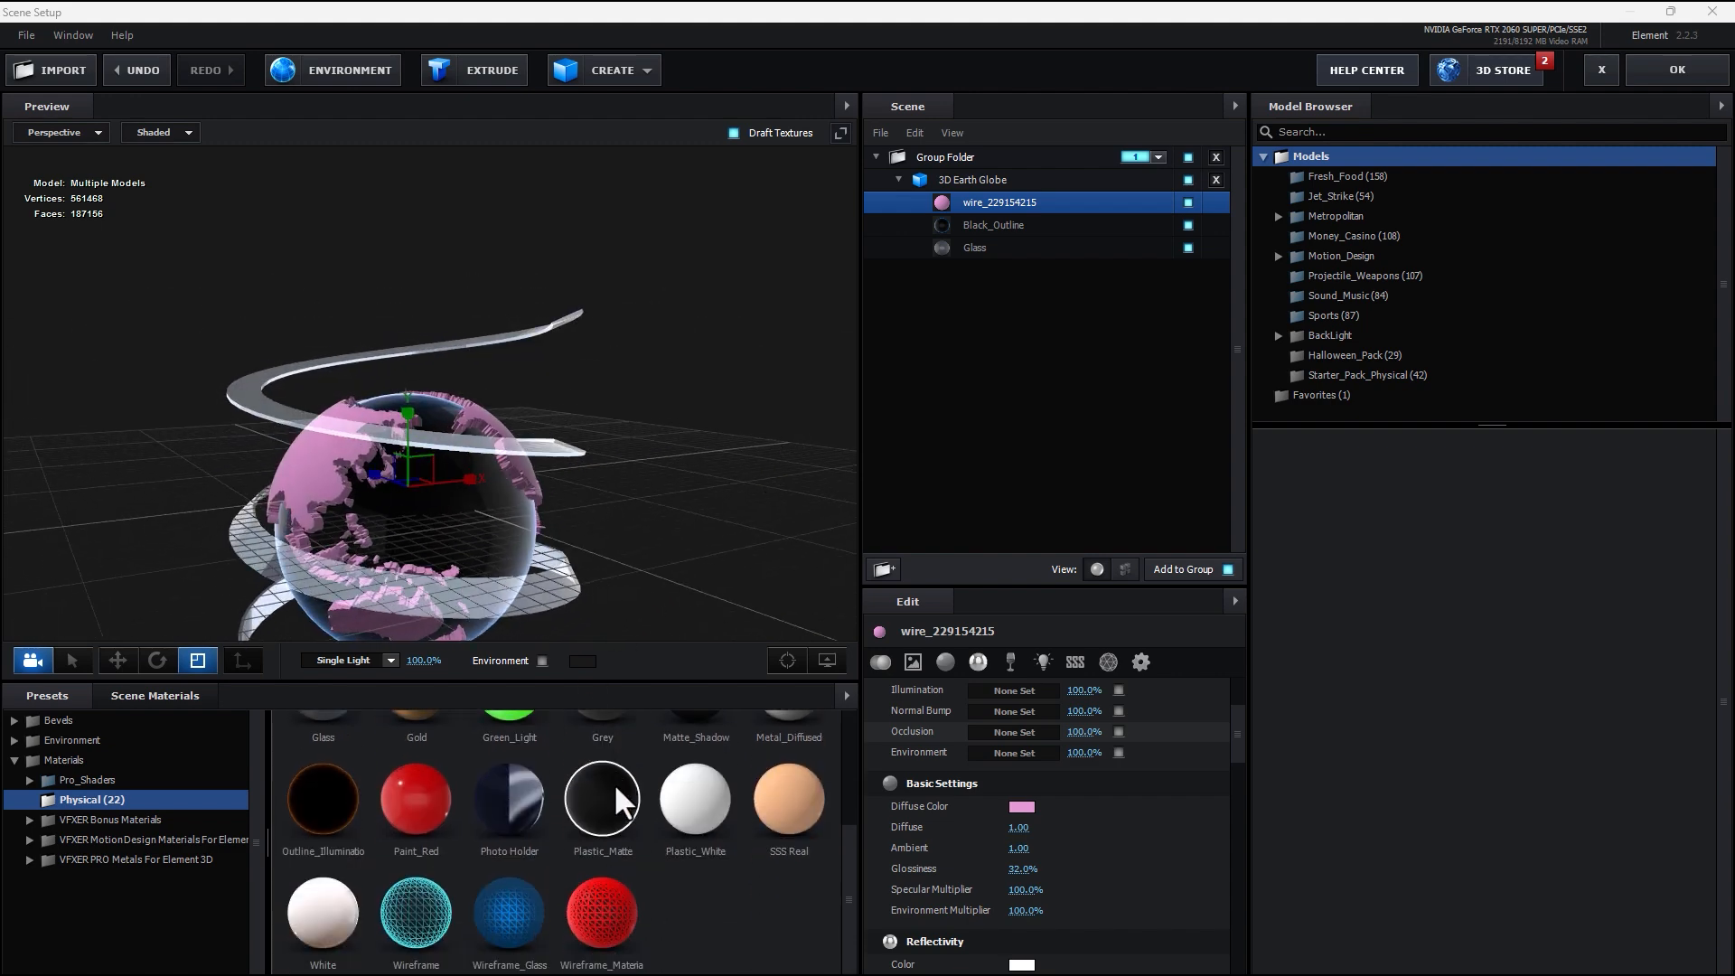
scroll(614, 783, up, 3)
scroll(614, 783, down, 2)
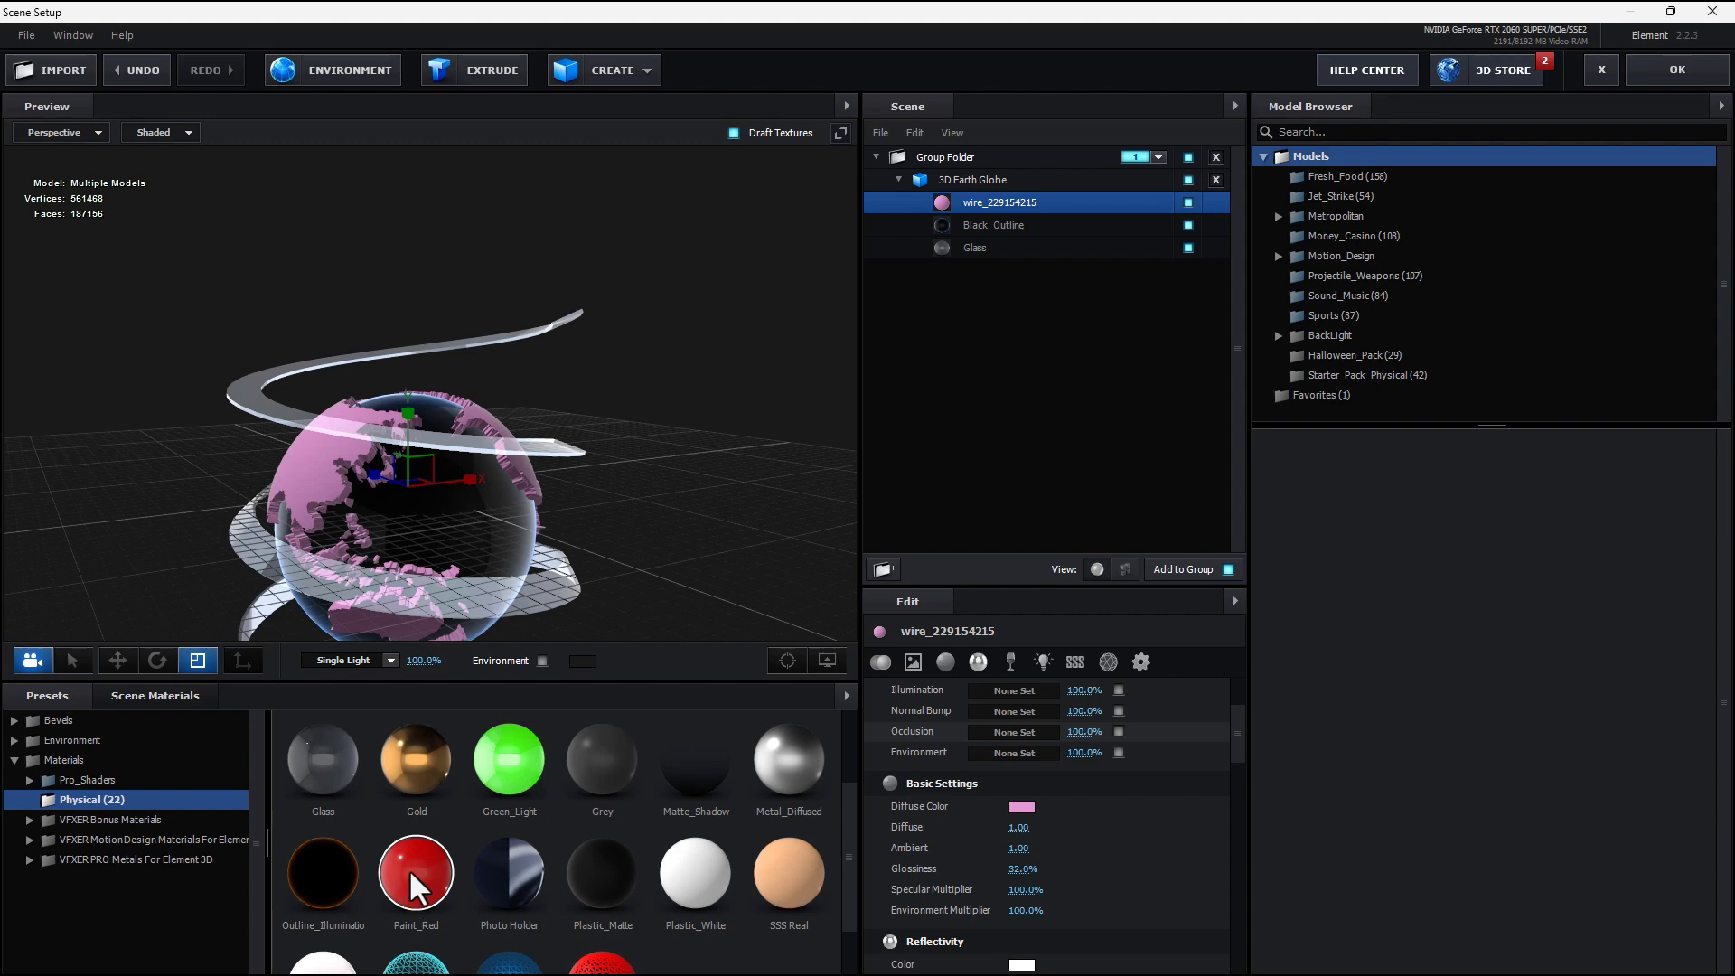
mouse_move(409, 869)
mouse_down()
mouse_move(1028, 409)
mouse_move(1016, 210)
mouse_up()
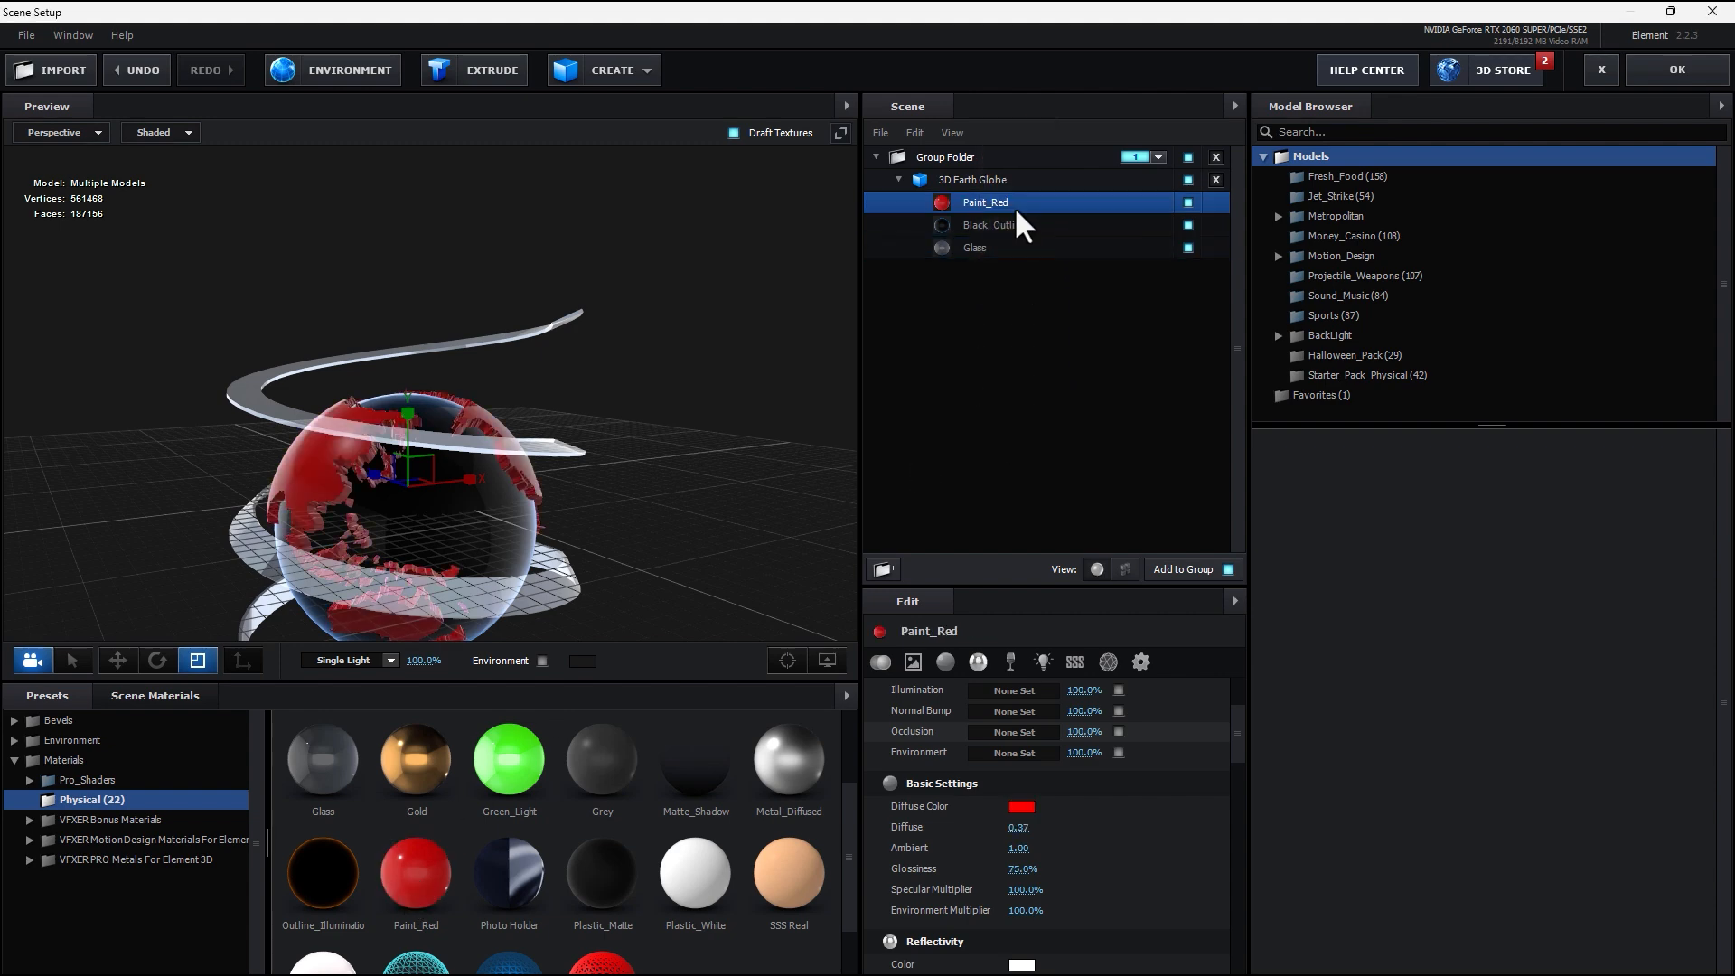
drag(818, 412, 408, 445)
Load Basic_2K_14.dds as the scene's environment texture and inspect the globe's reflections.
click(343, 70)
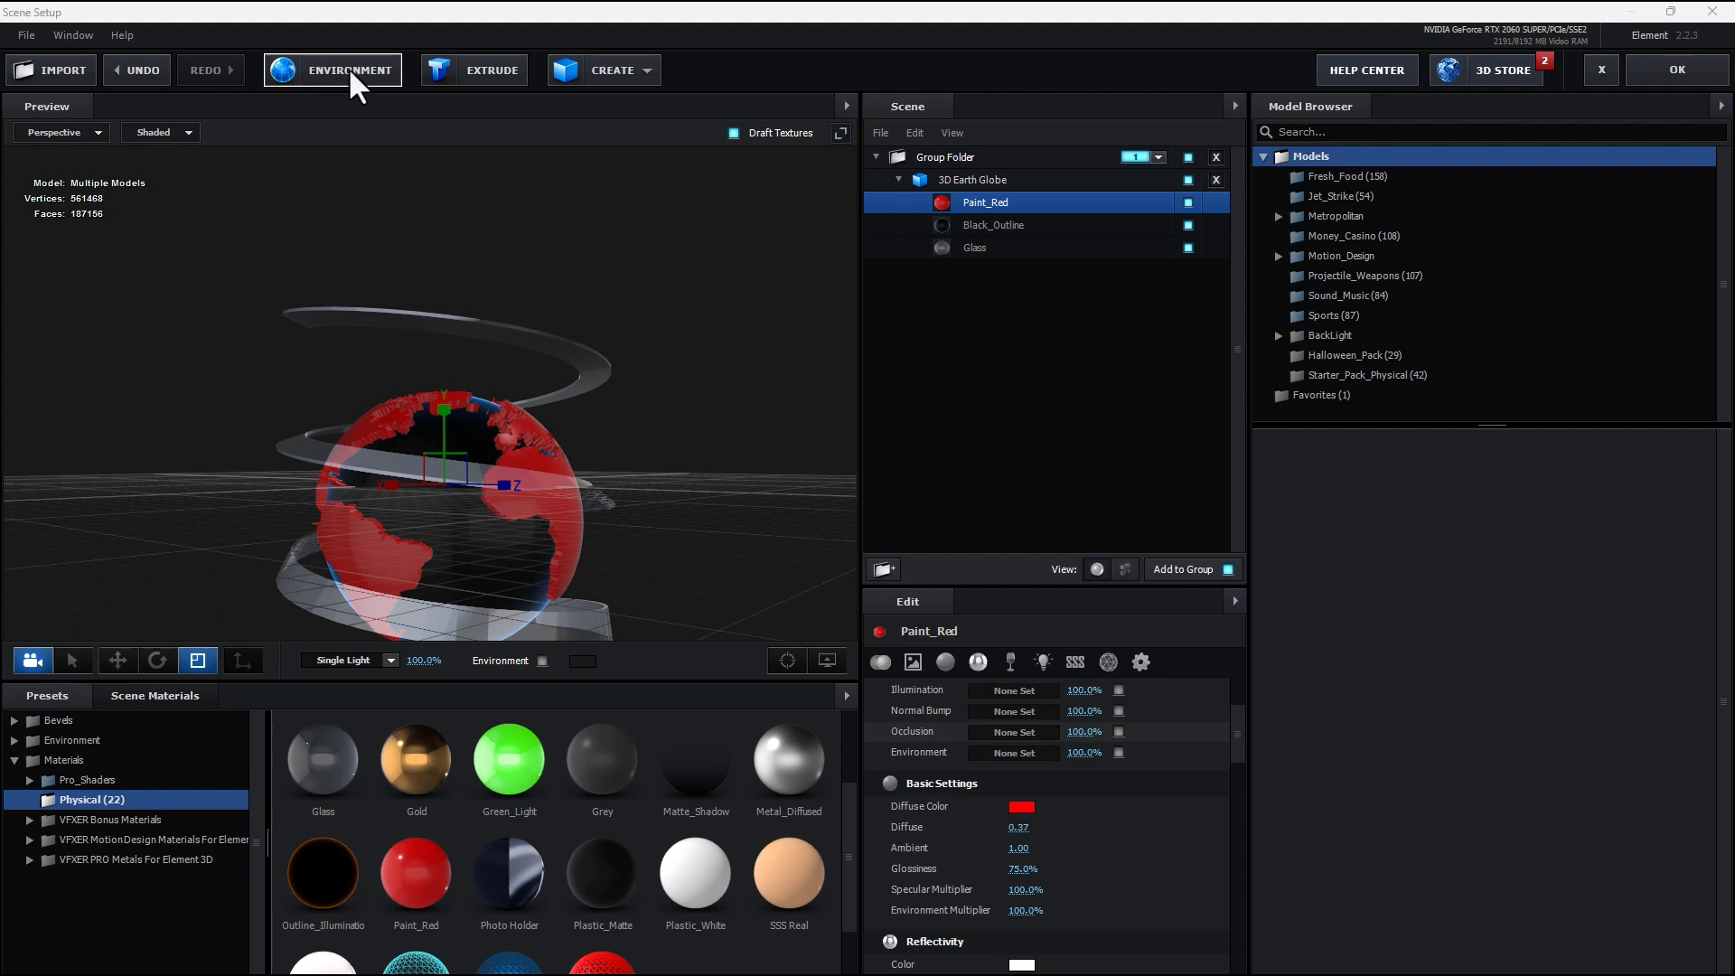
click(962, 385)
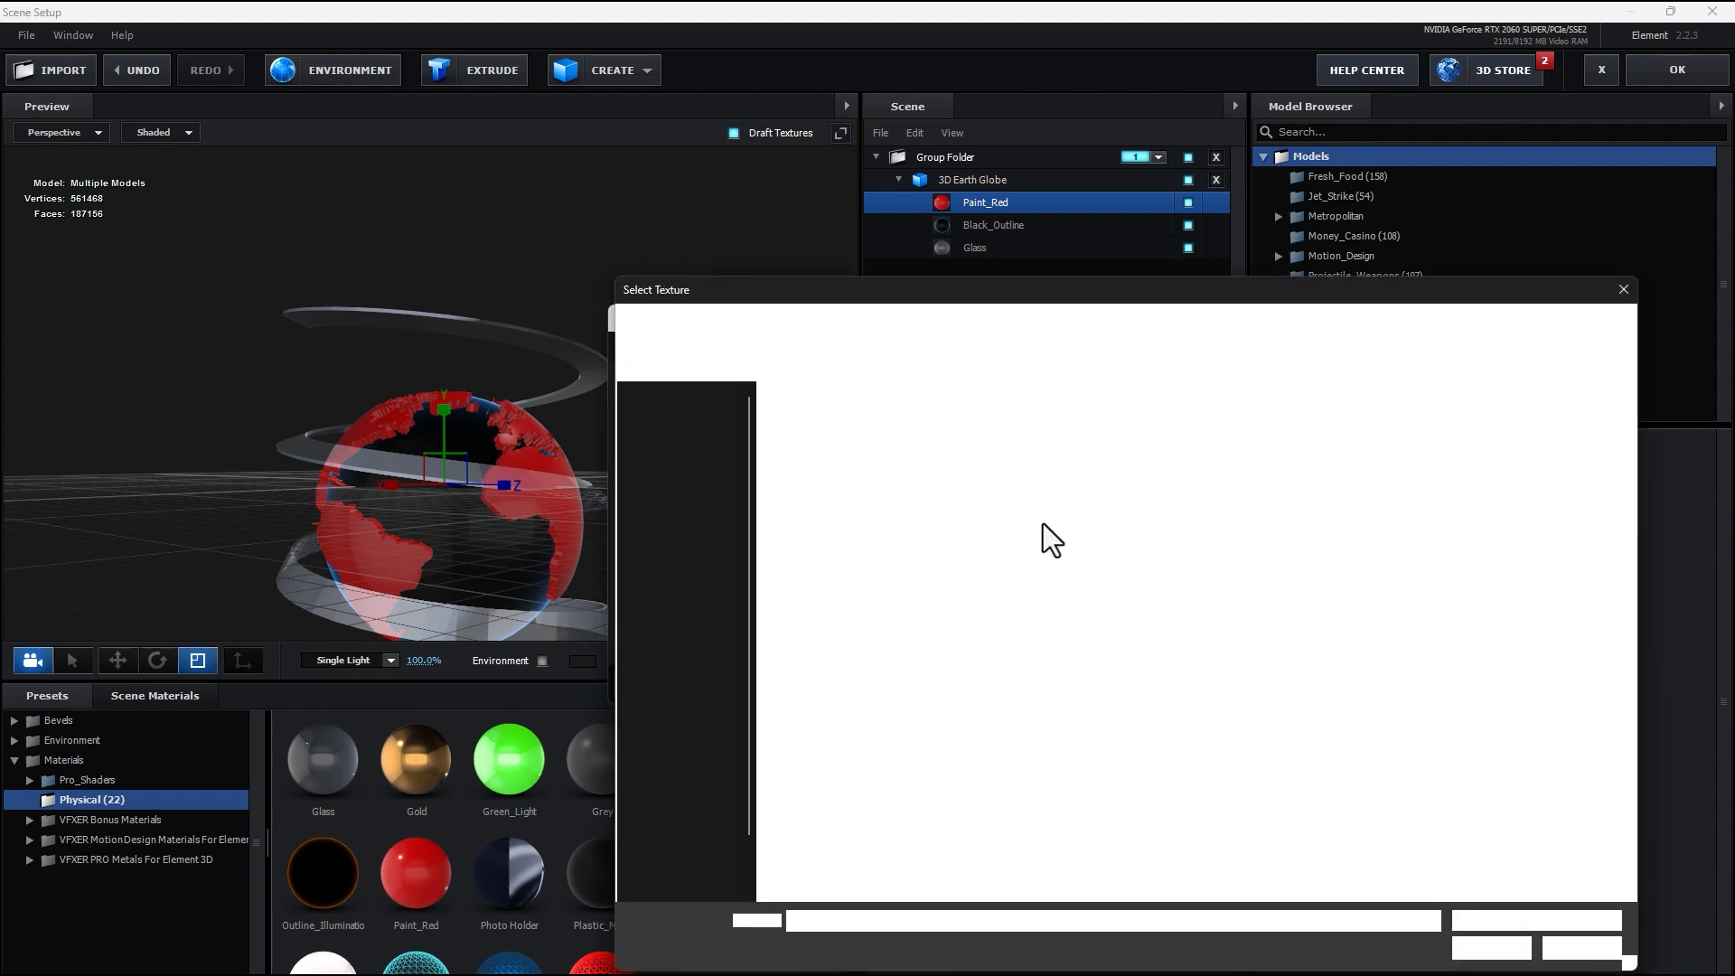
click(1556, 669)
double_click(1556, 669)
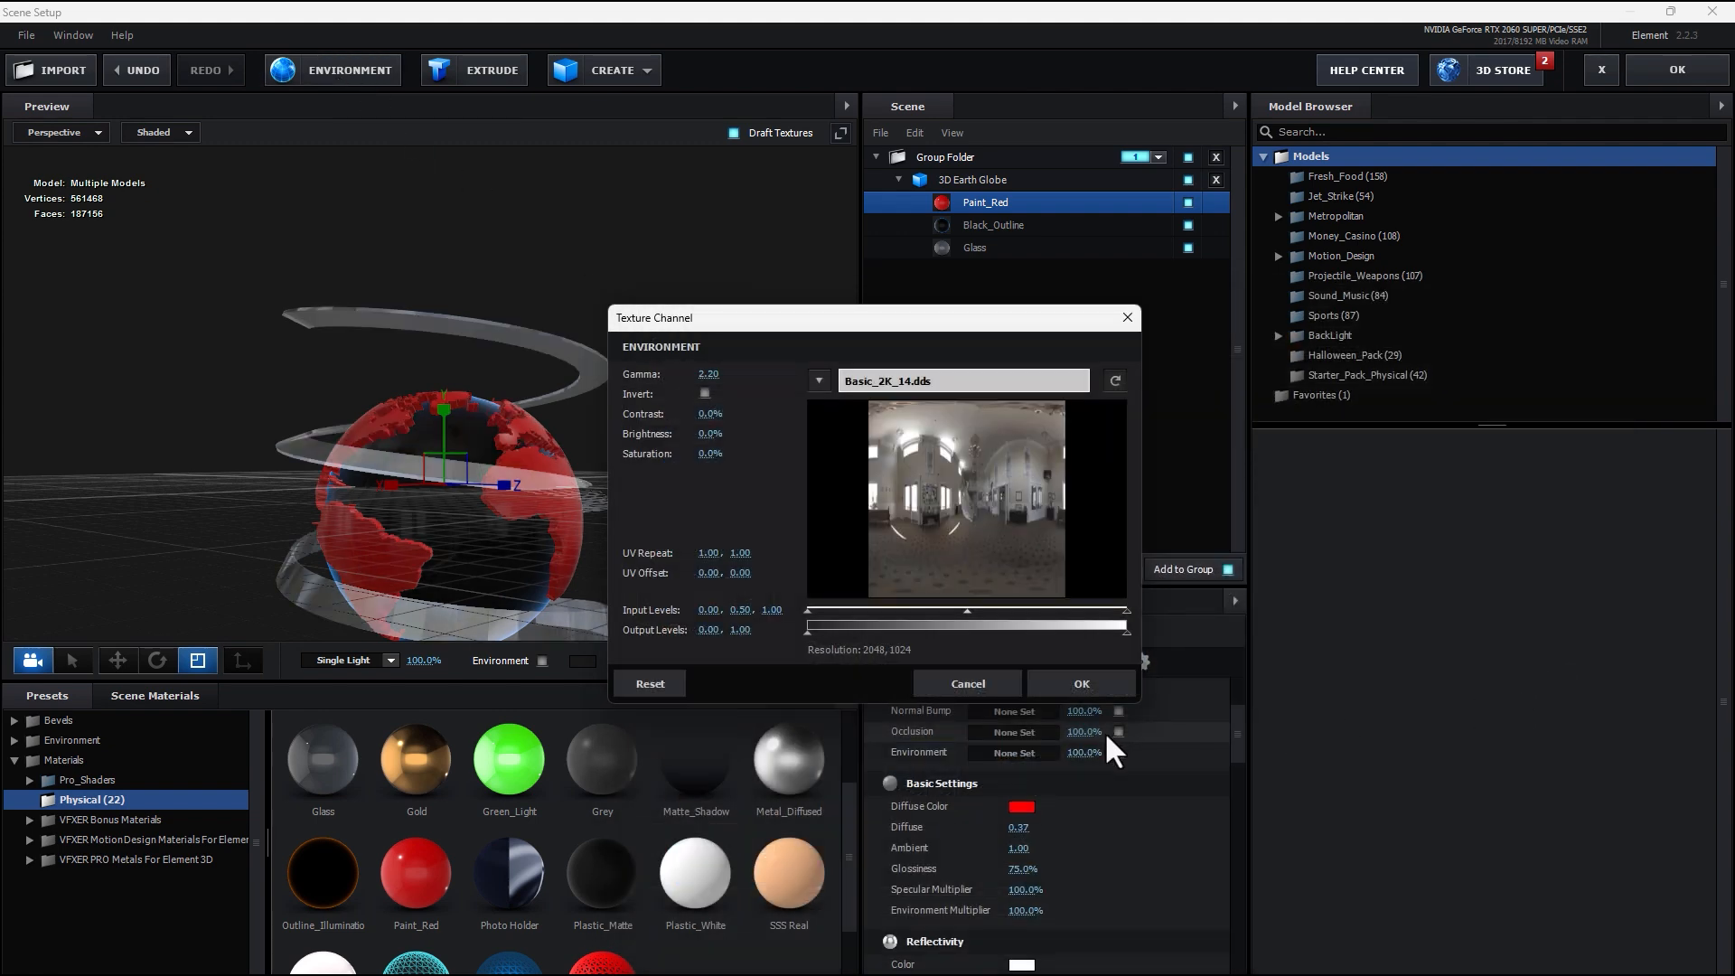
click(1104, 676)
drag(535, 405, 360, 414)
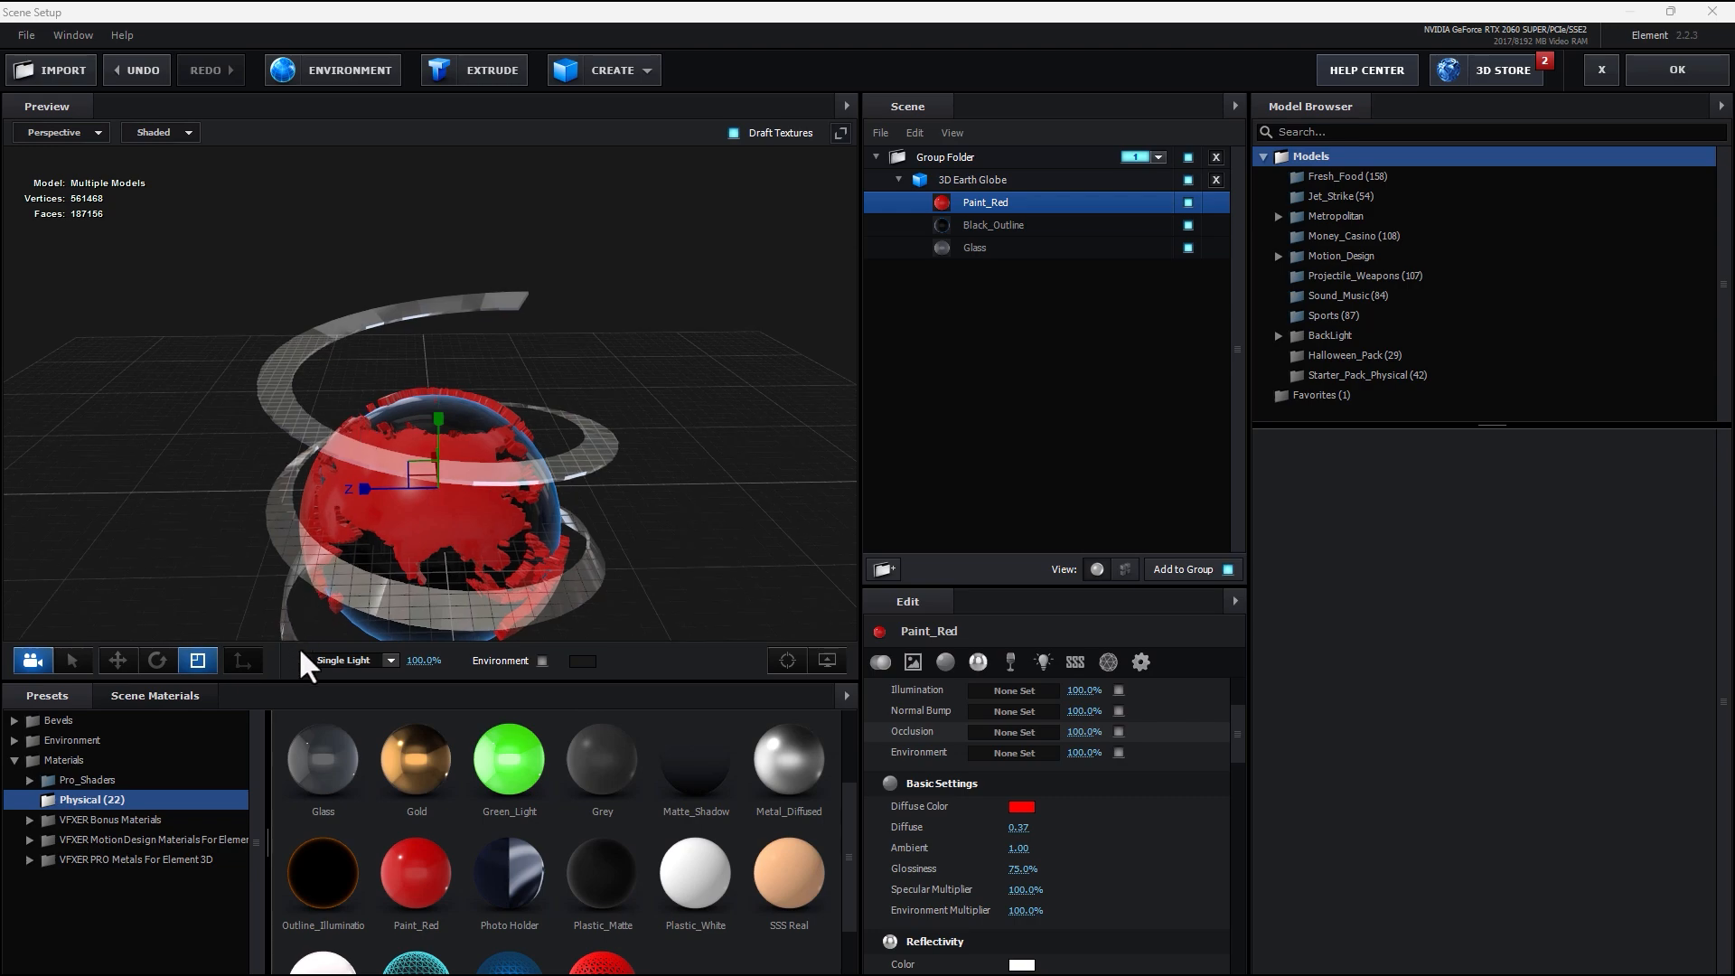
Set the preview lighting to 360 and accept the scene setup to return to the composition.
click(343, 661)
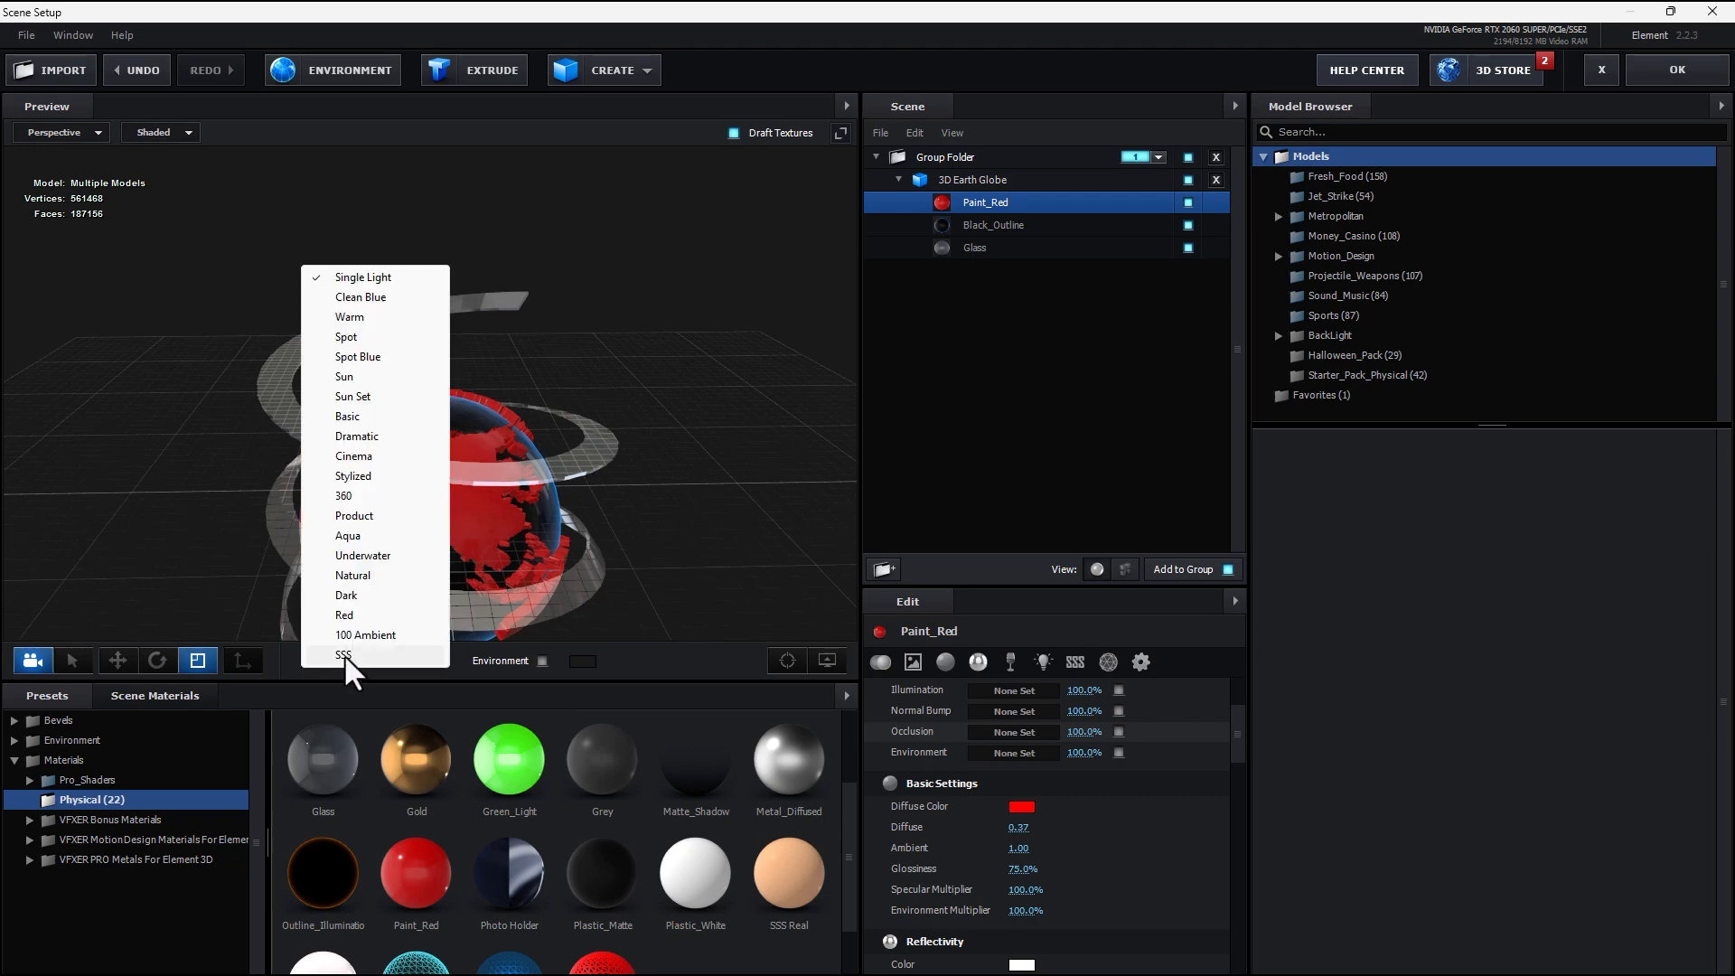
click(377, 494)
drag(661, 515, 632, 360)
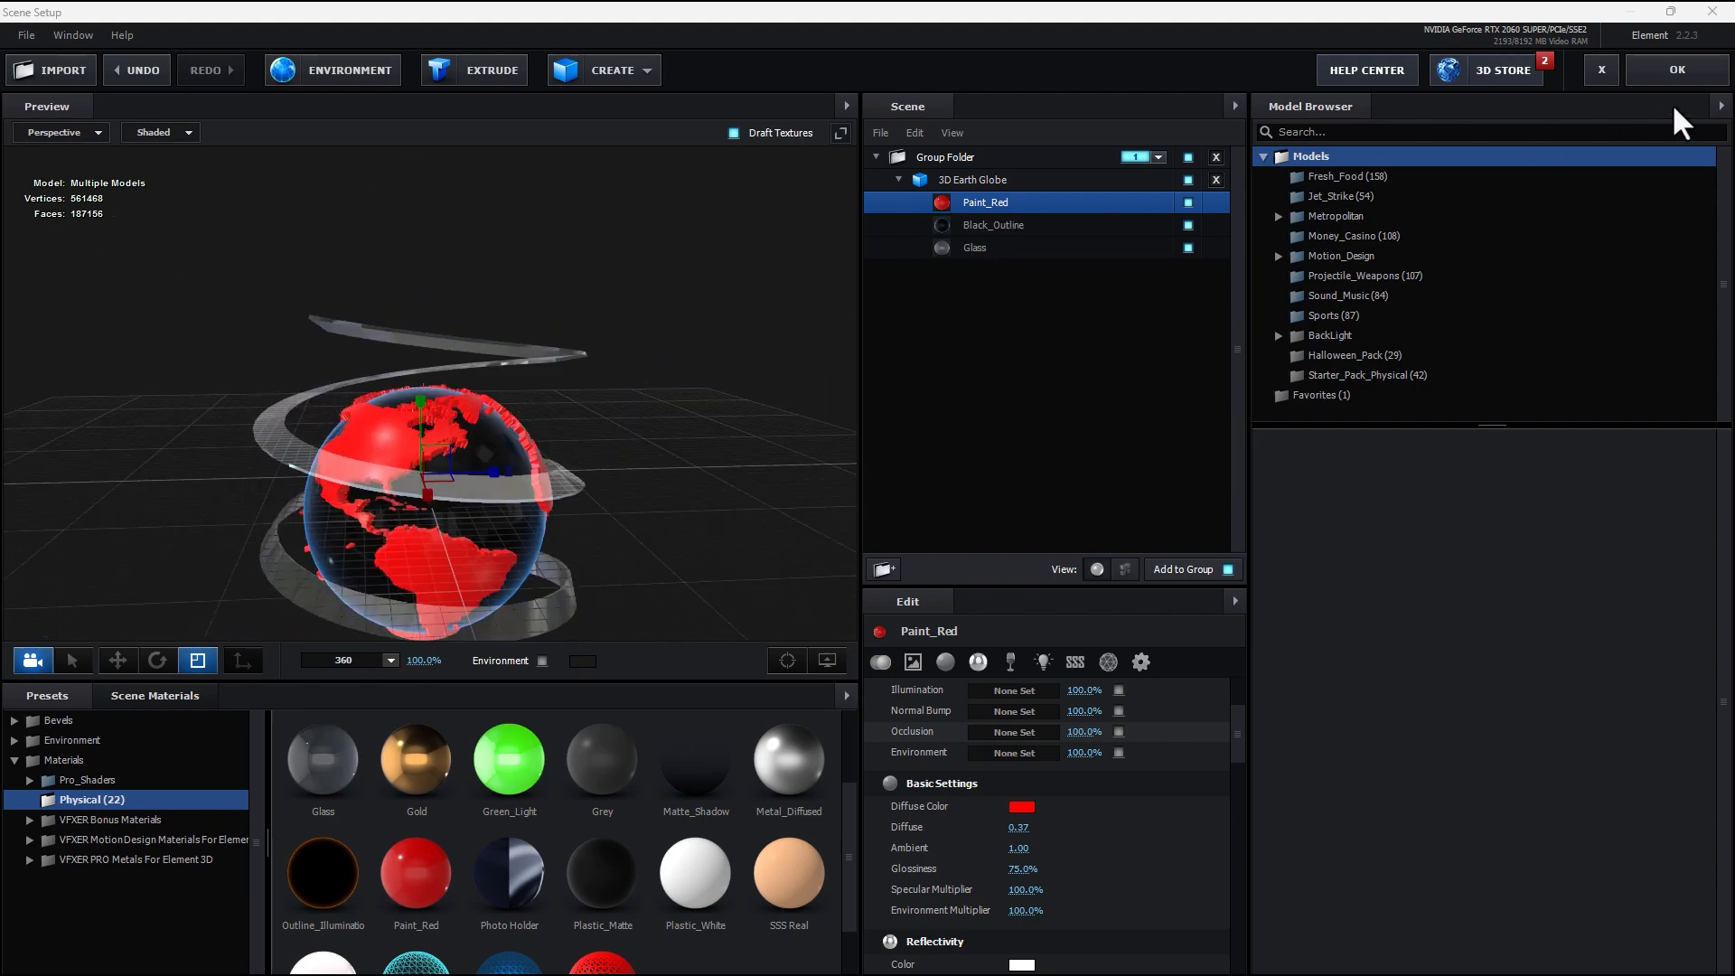
click(1661, 71)
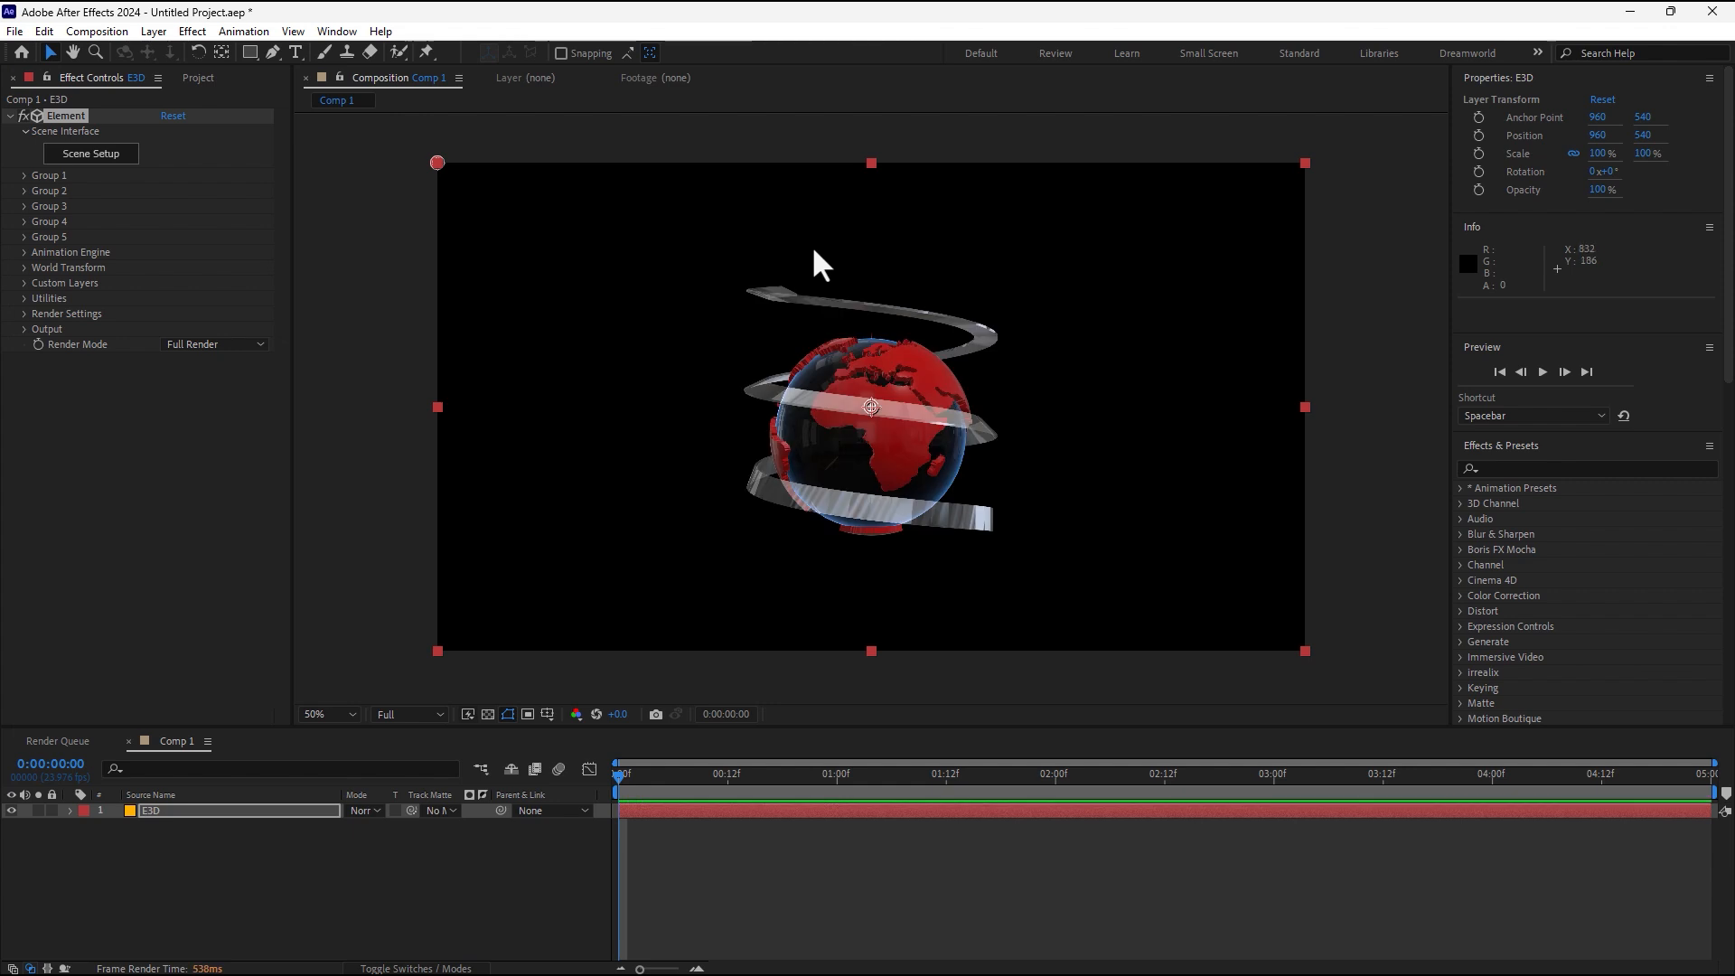
Add a two-node camera with the 24mm preset to Comp 1.
right_click(330, 890)
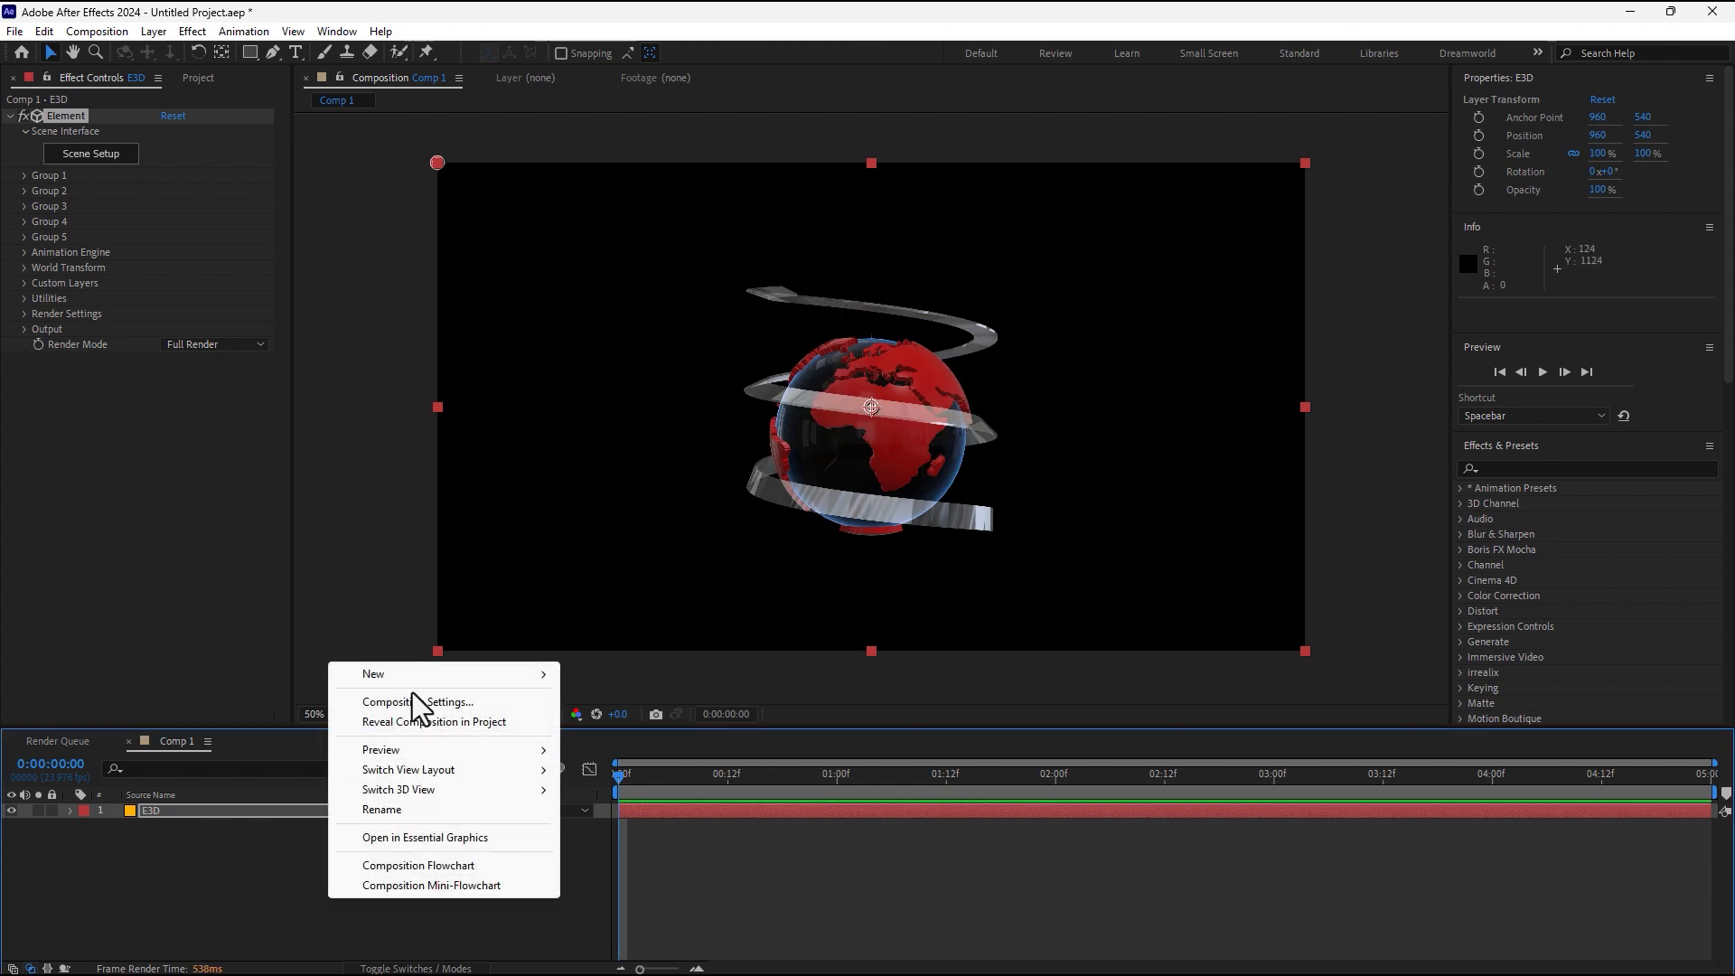
mouse_move(525, 678)
click(606, 762)
click(1128, 366)
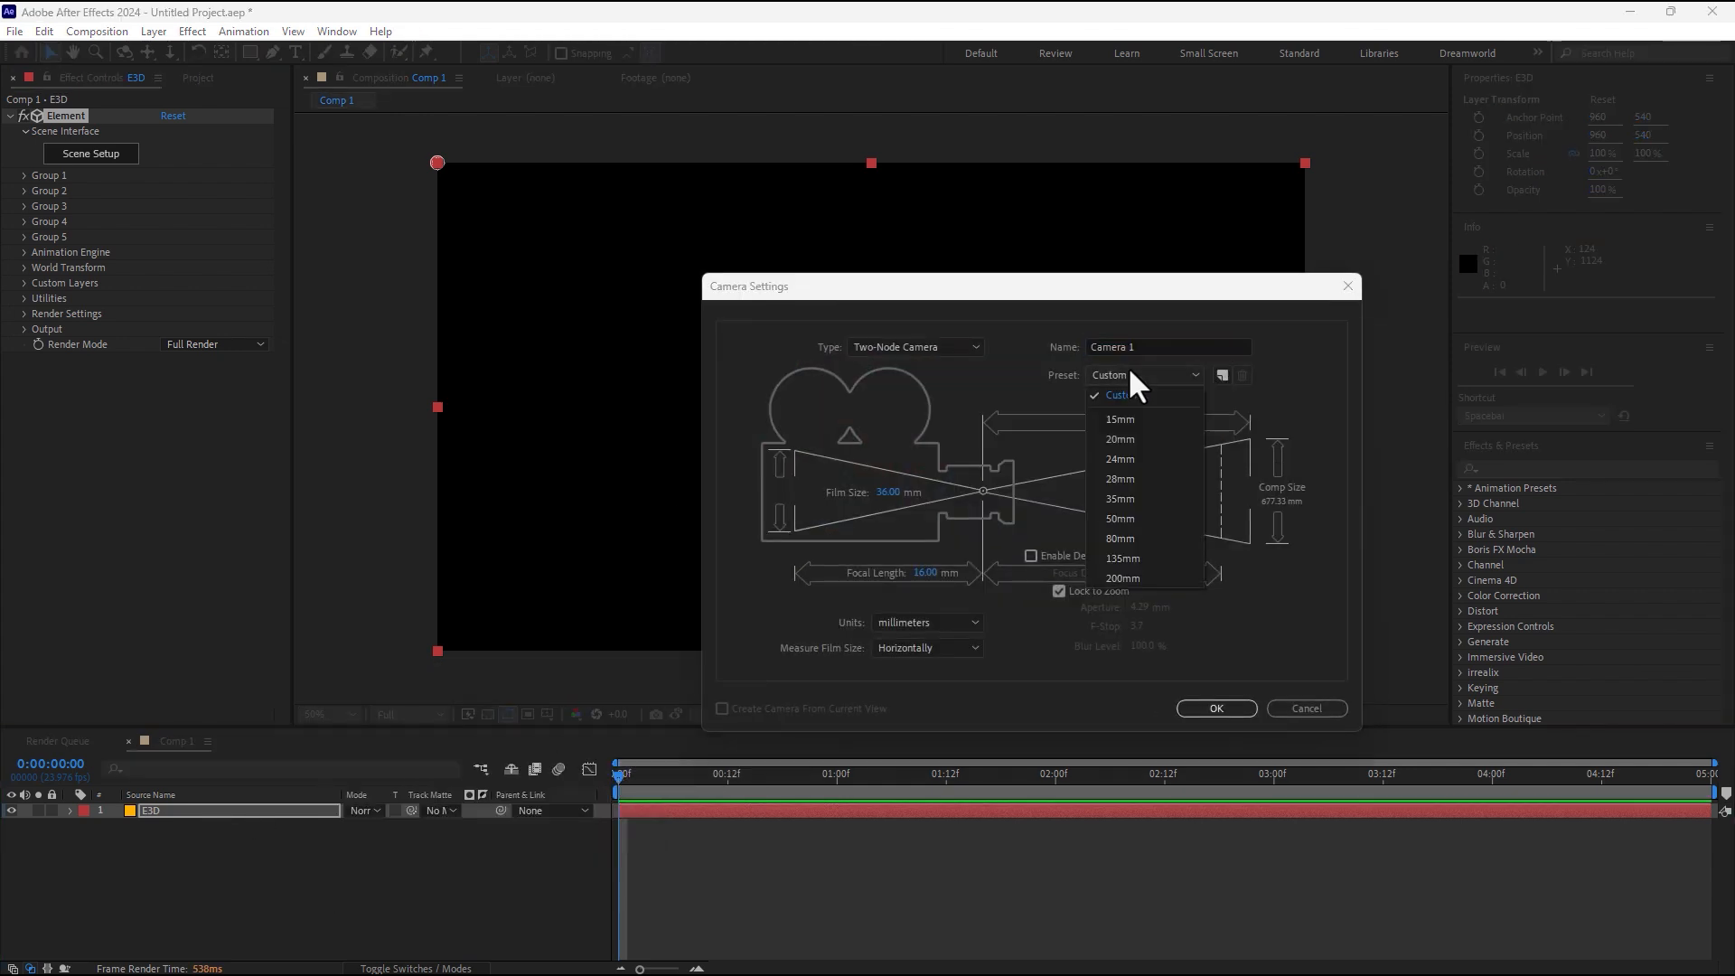
click(1123, 457)
click(1212, 709)
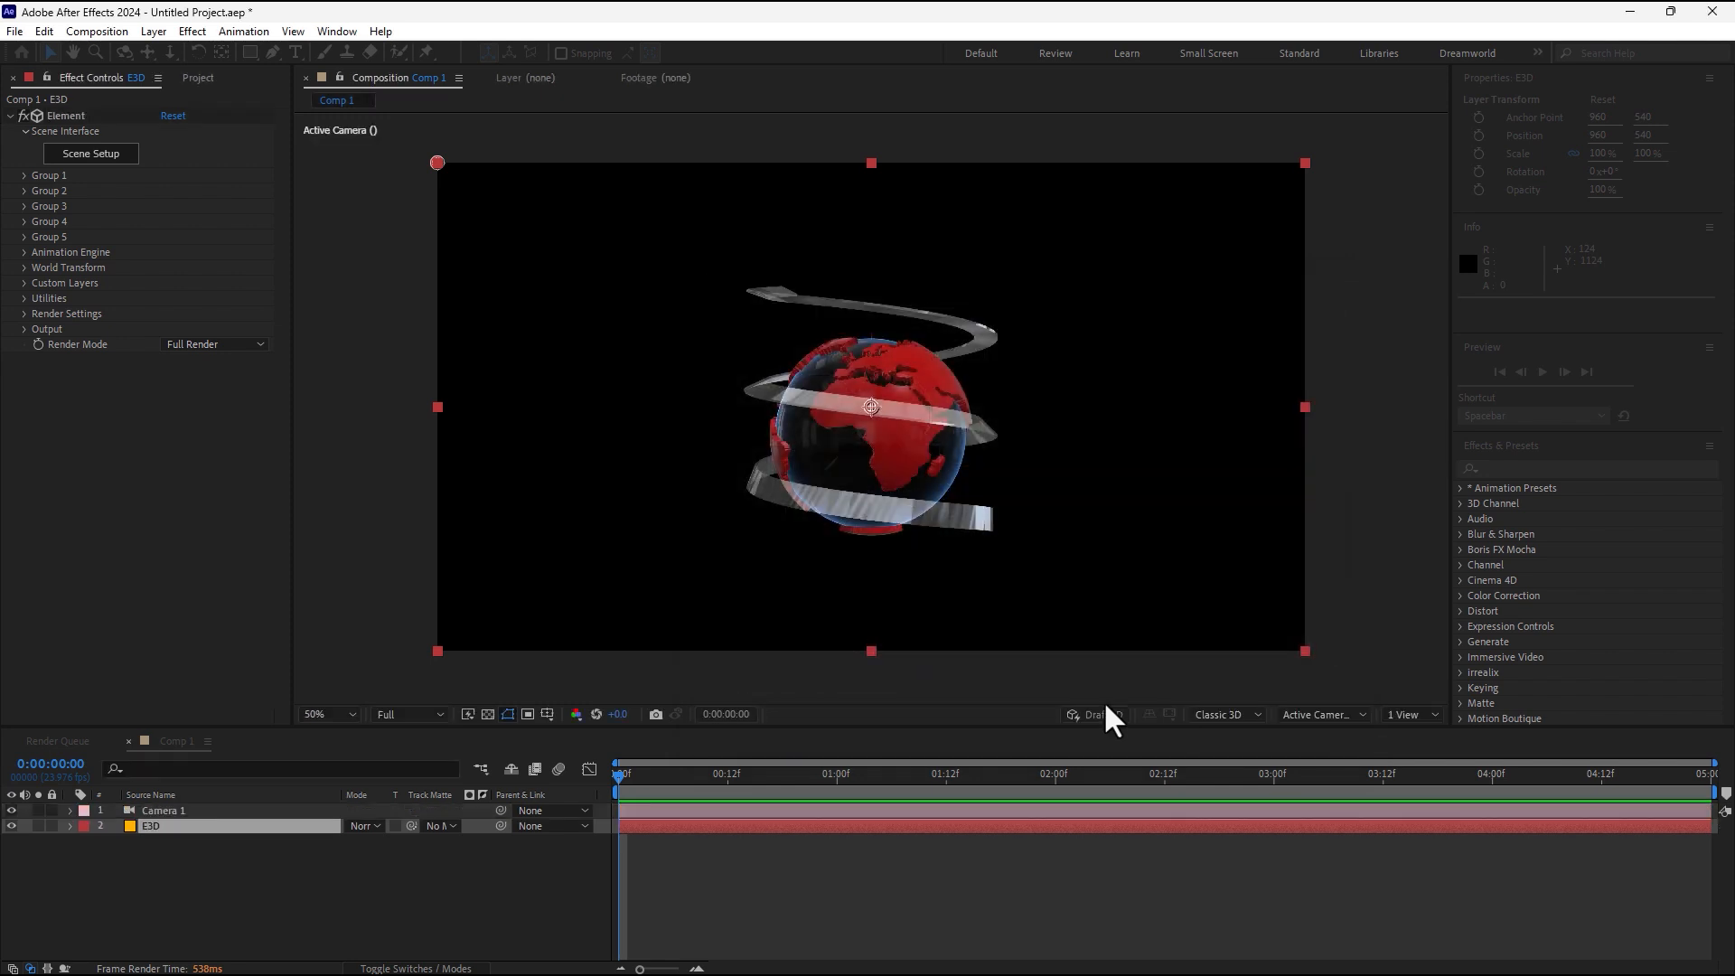
Set Group 1's Particle Size to 12.80 in the E3D layer's Particle Look settings.
click(173, 825)
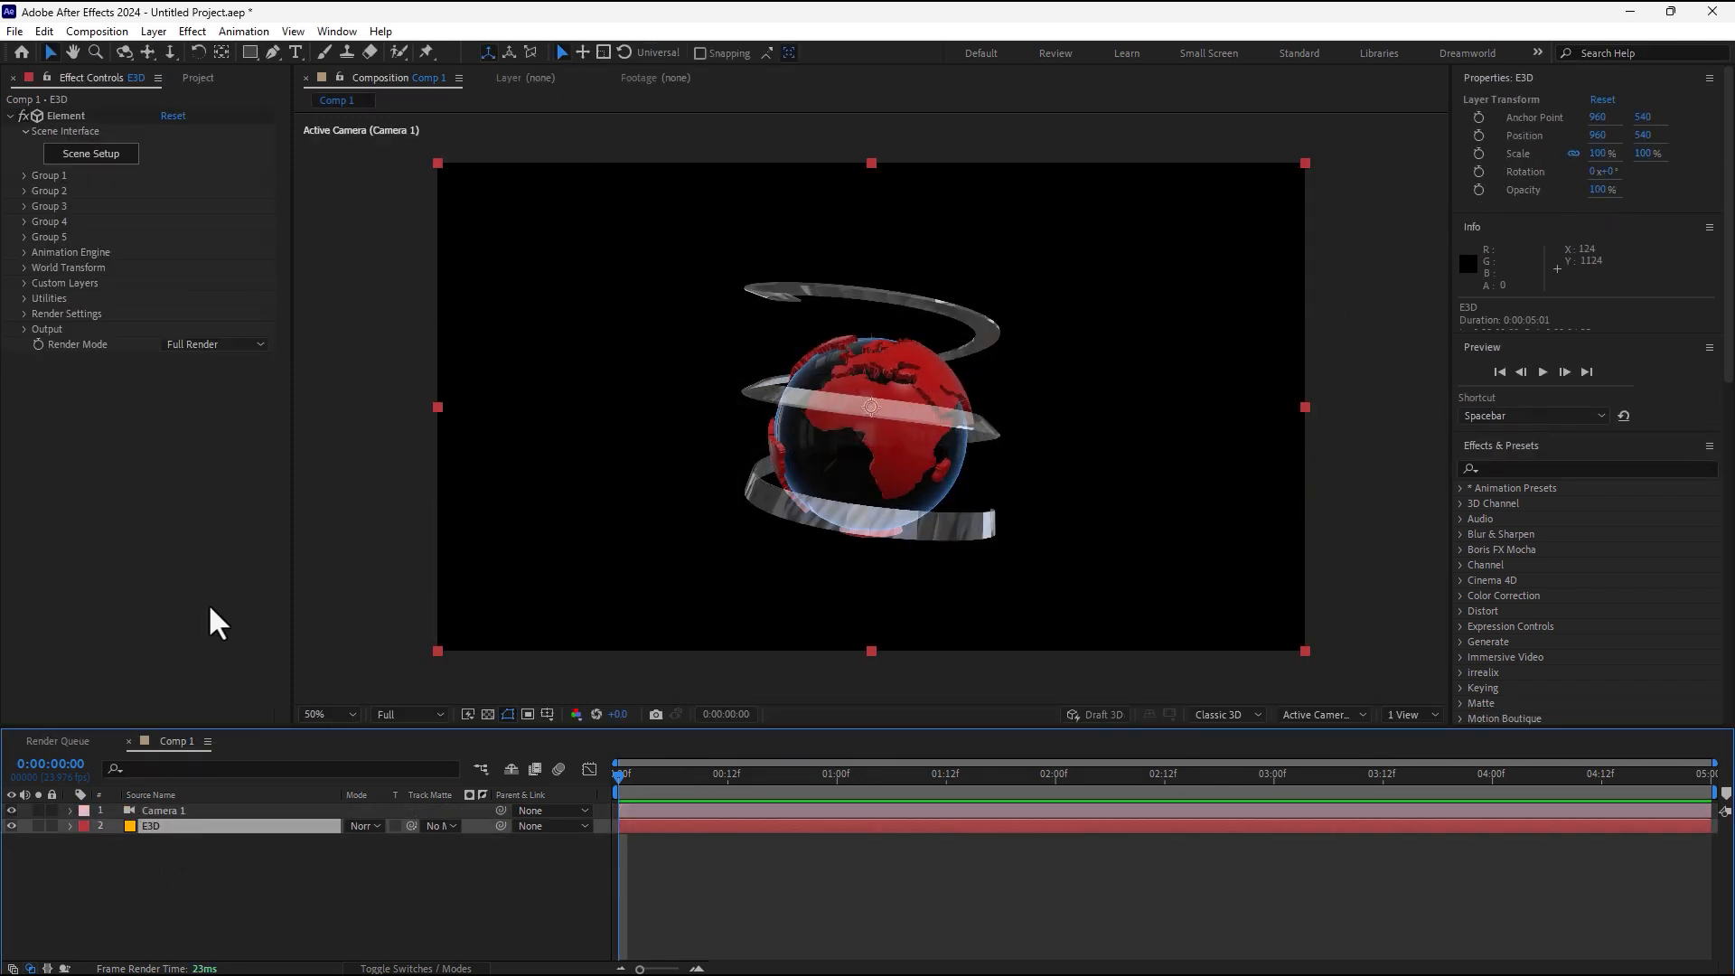
click(23, 175)
click(39, 221)
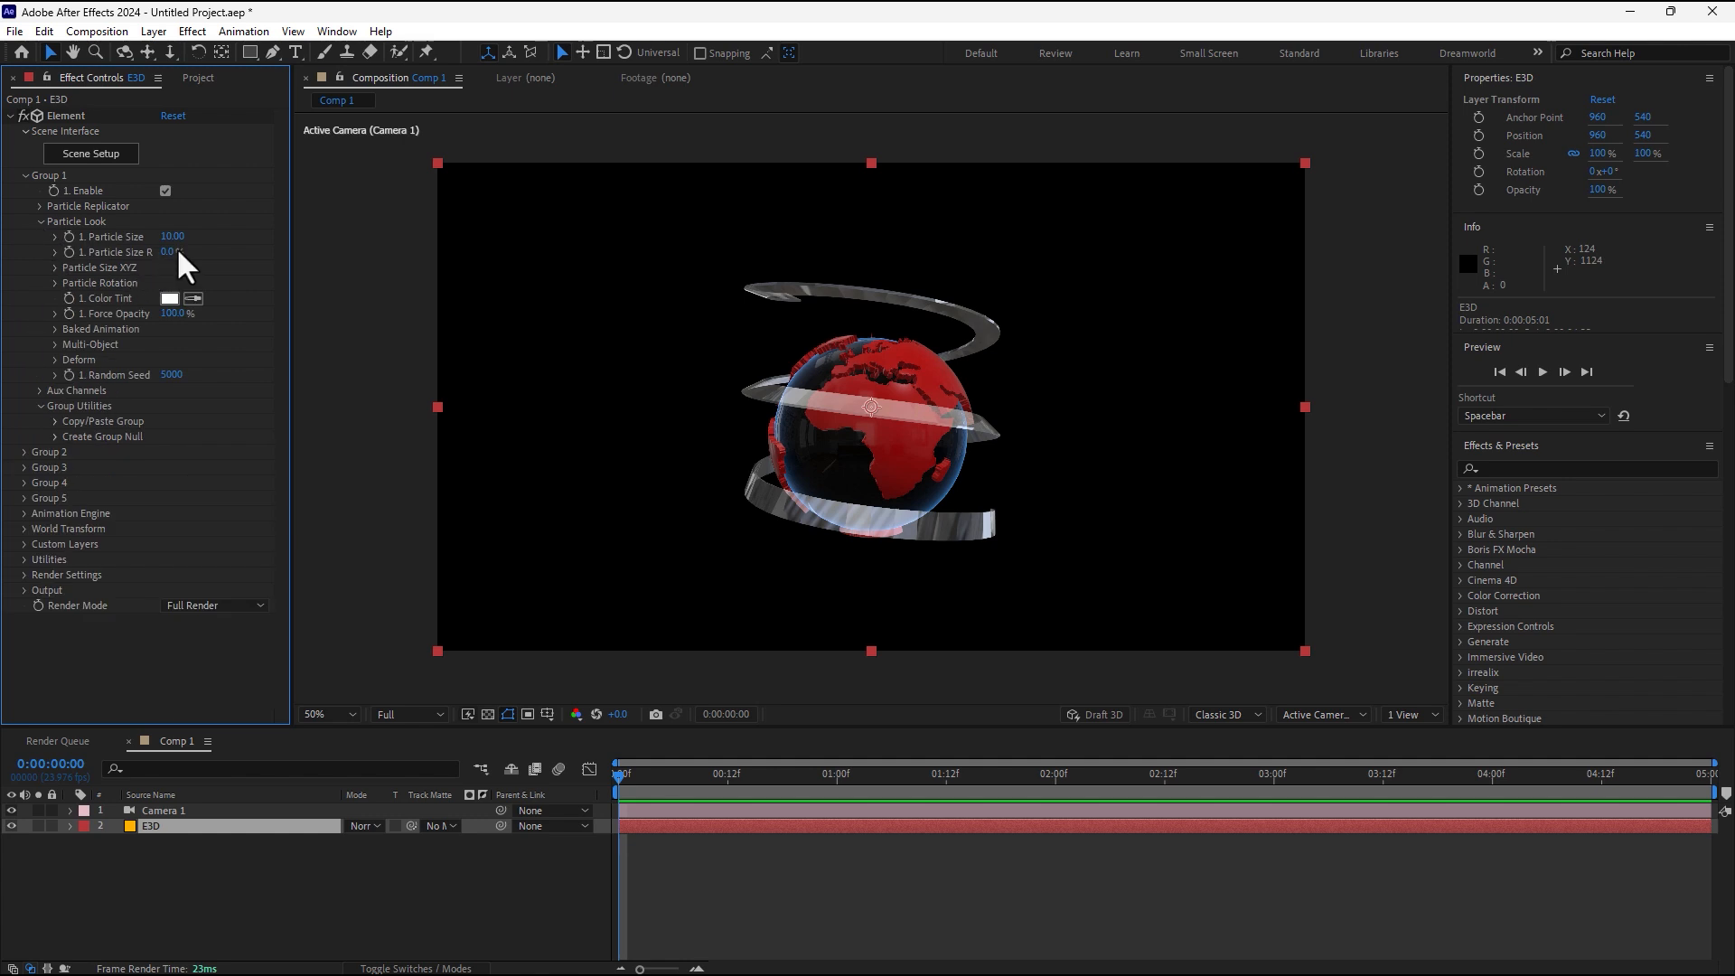
drag(171, 236, 209, 238)
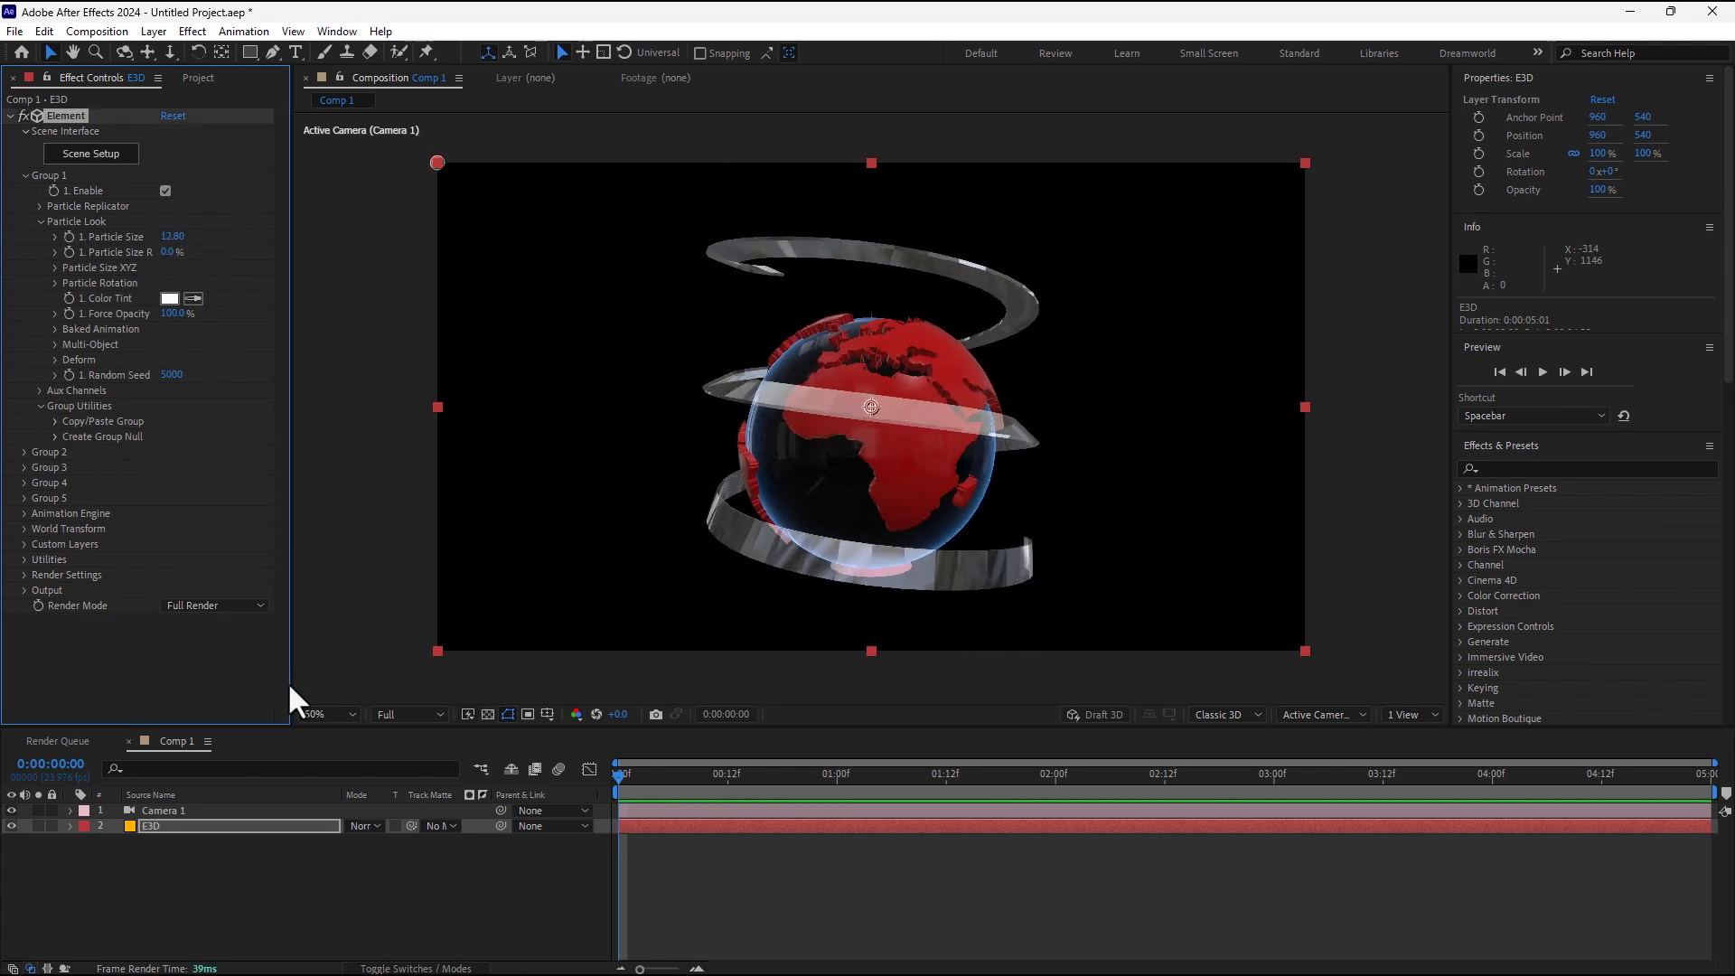
Reveal Group 1's Particle Replicator rotation settings, try out a Y Rotation change, and undo it.
click(175, 828)
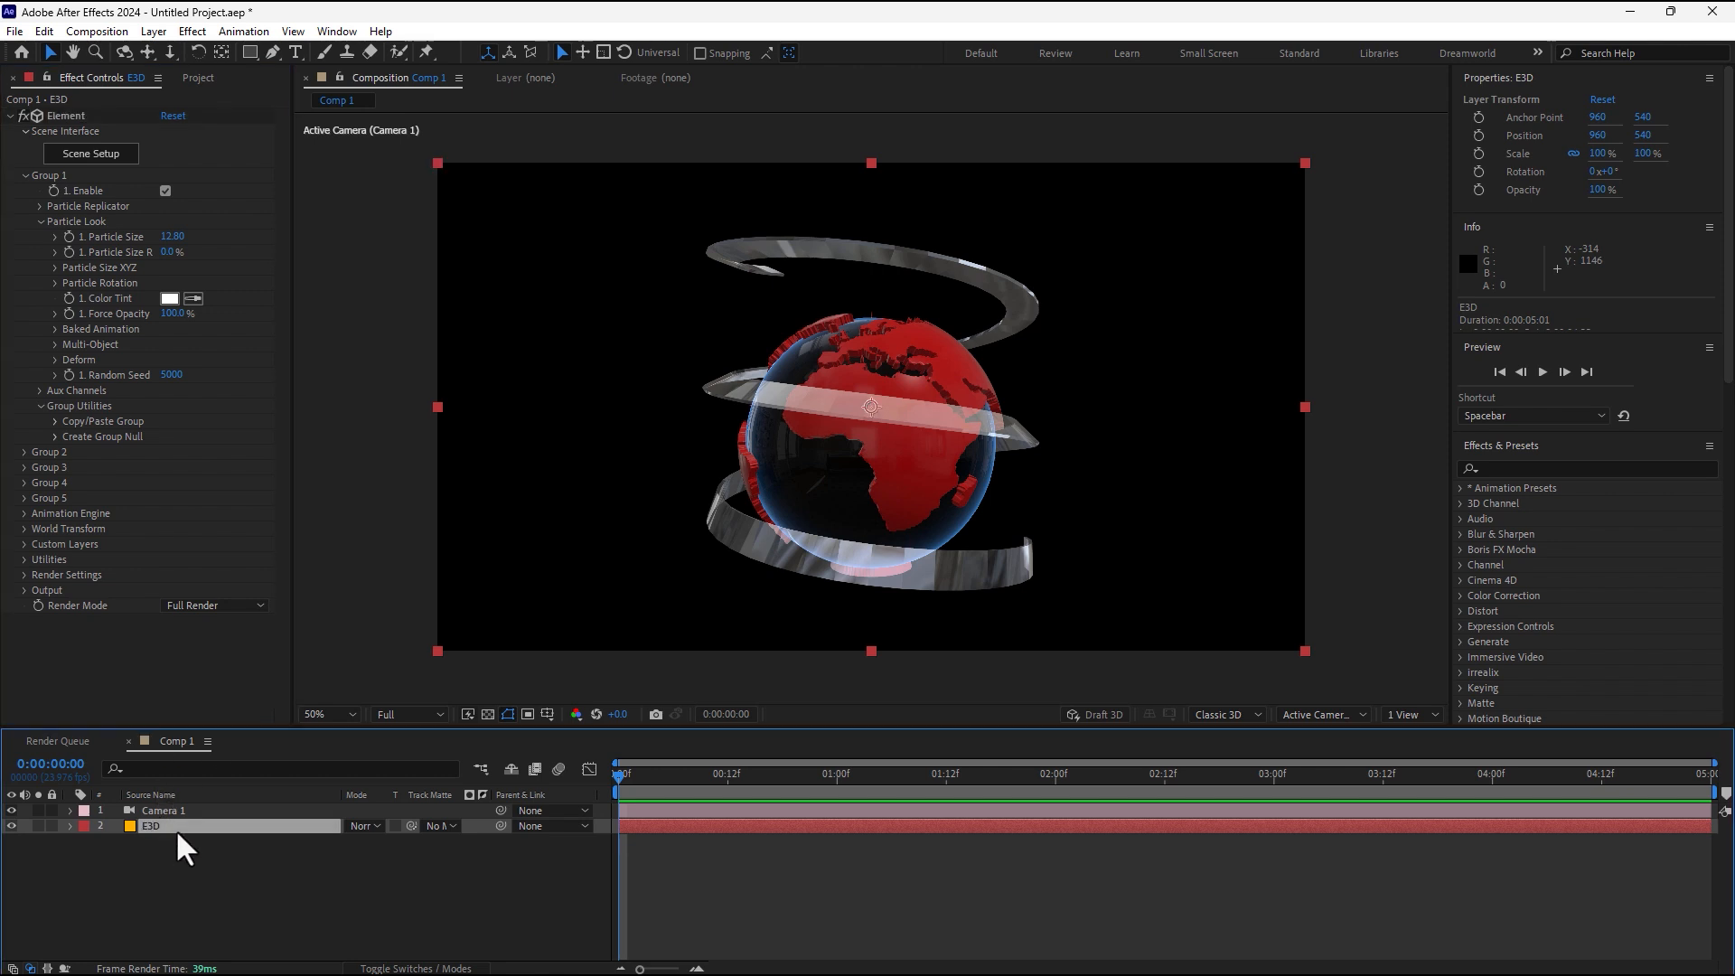
click(39, 206)
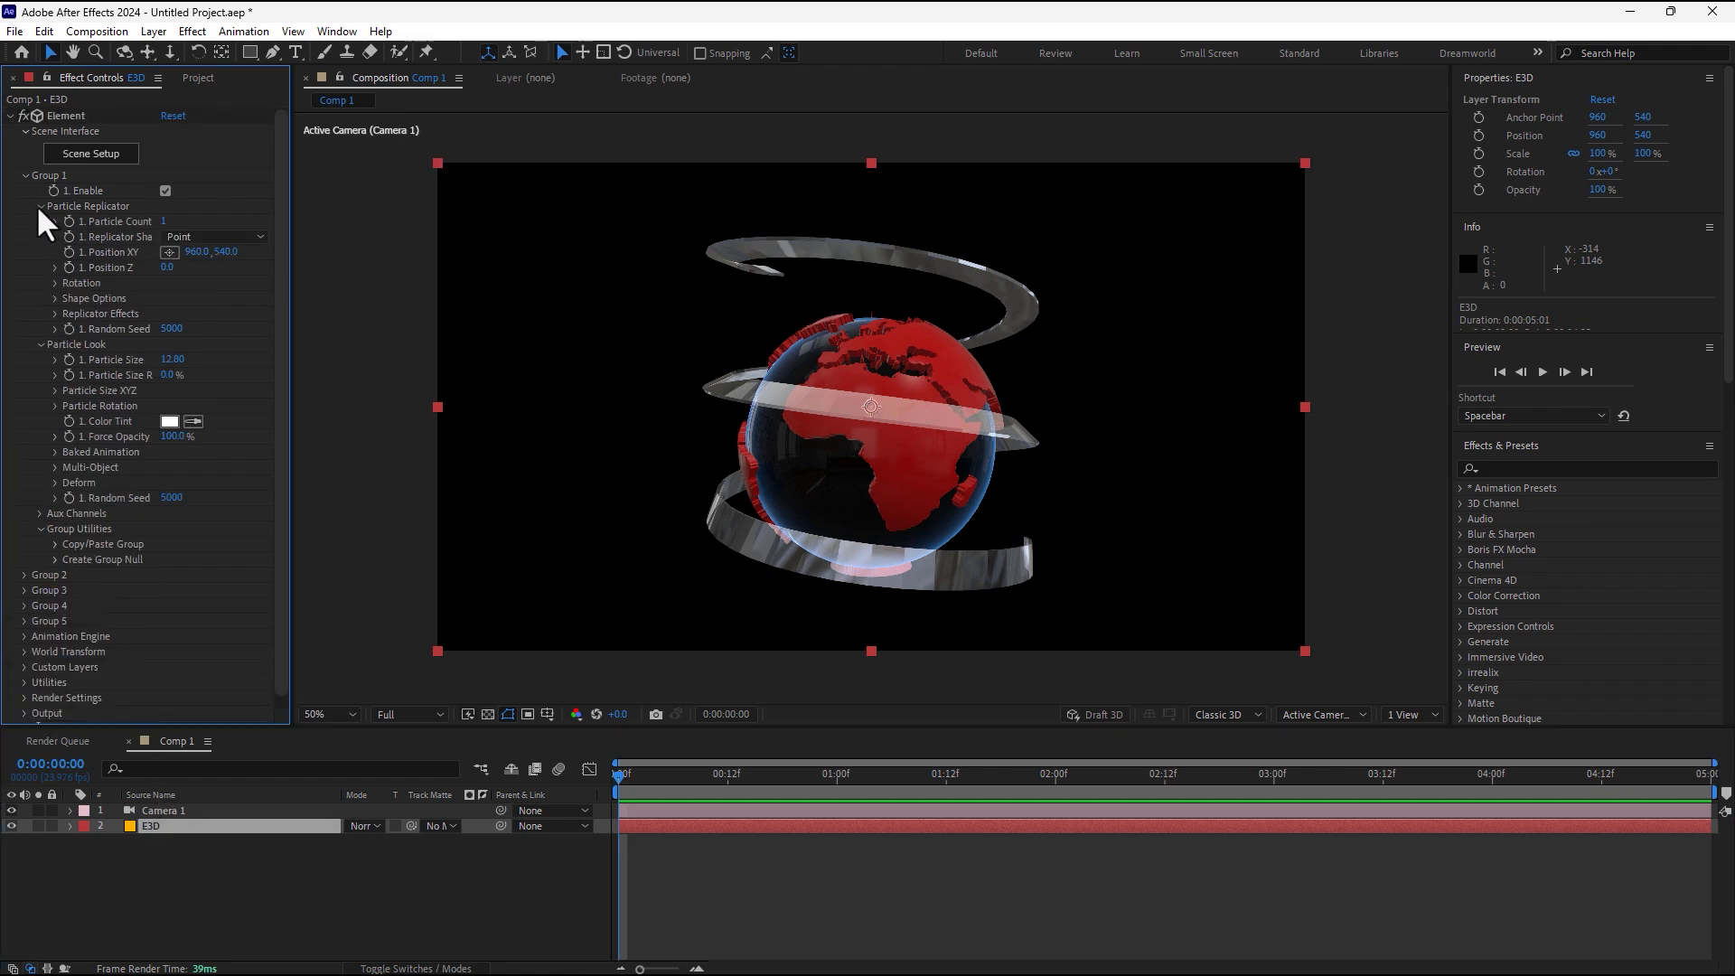
click(55, 283)
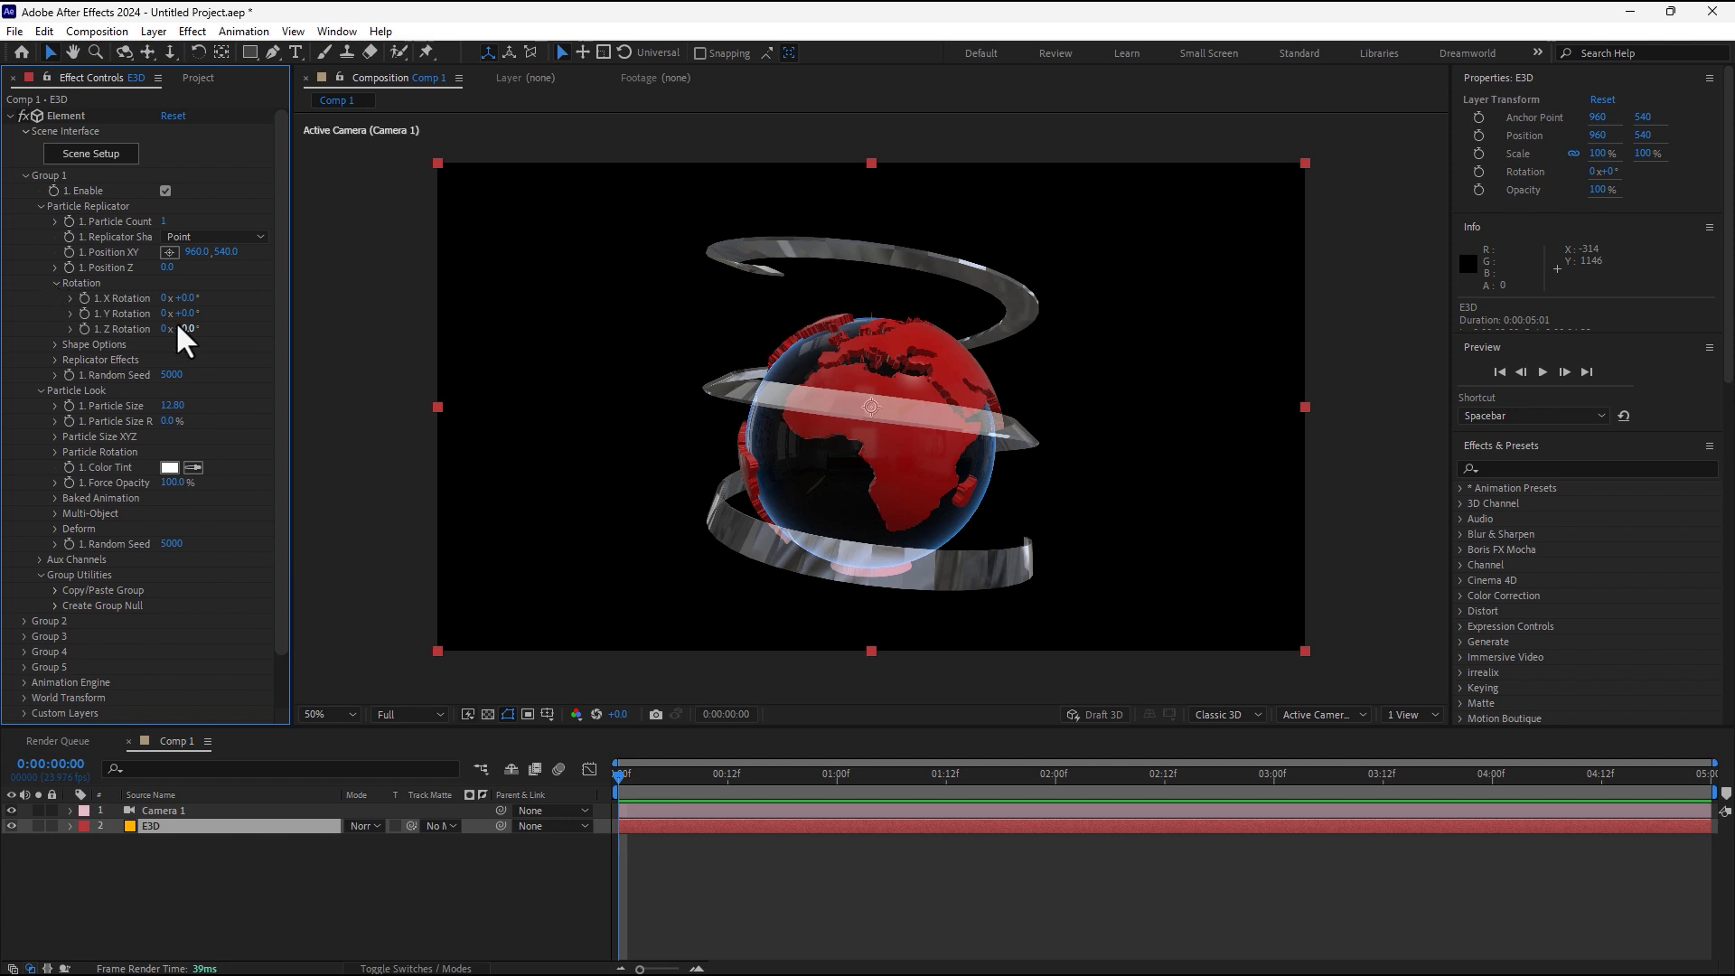
mouse_move(180, 314)
mouse_down()
mouse_move(349, 333)
mouse_move(478, 309)
mouse_move(178, 335)
mouse_up()
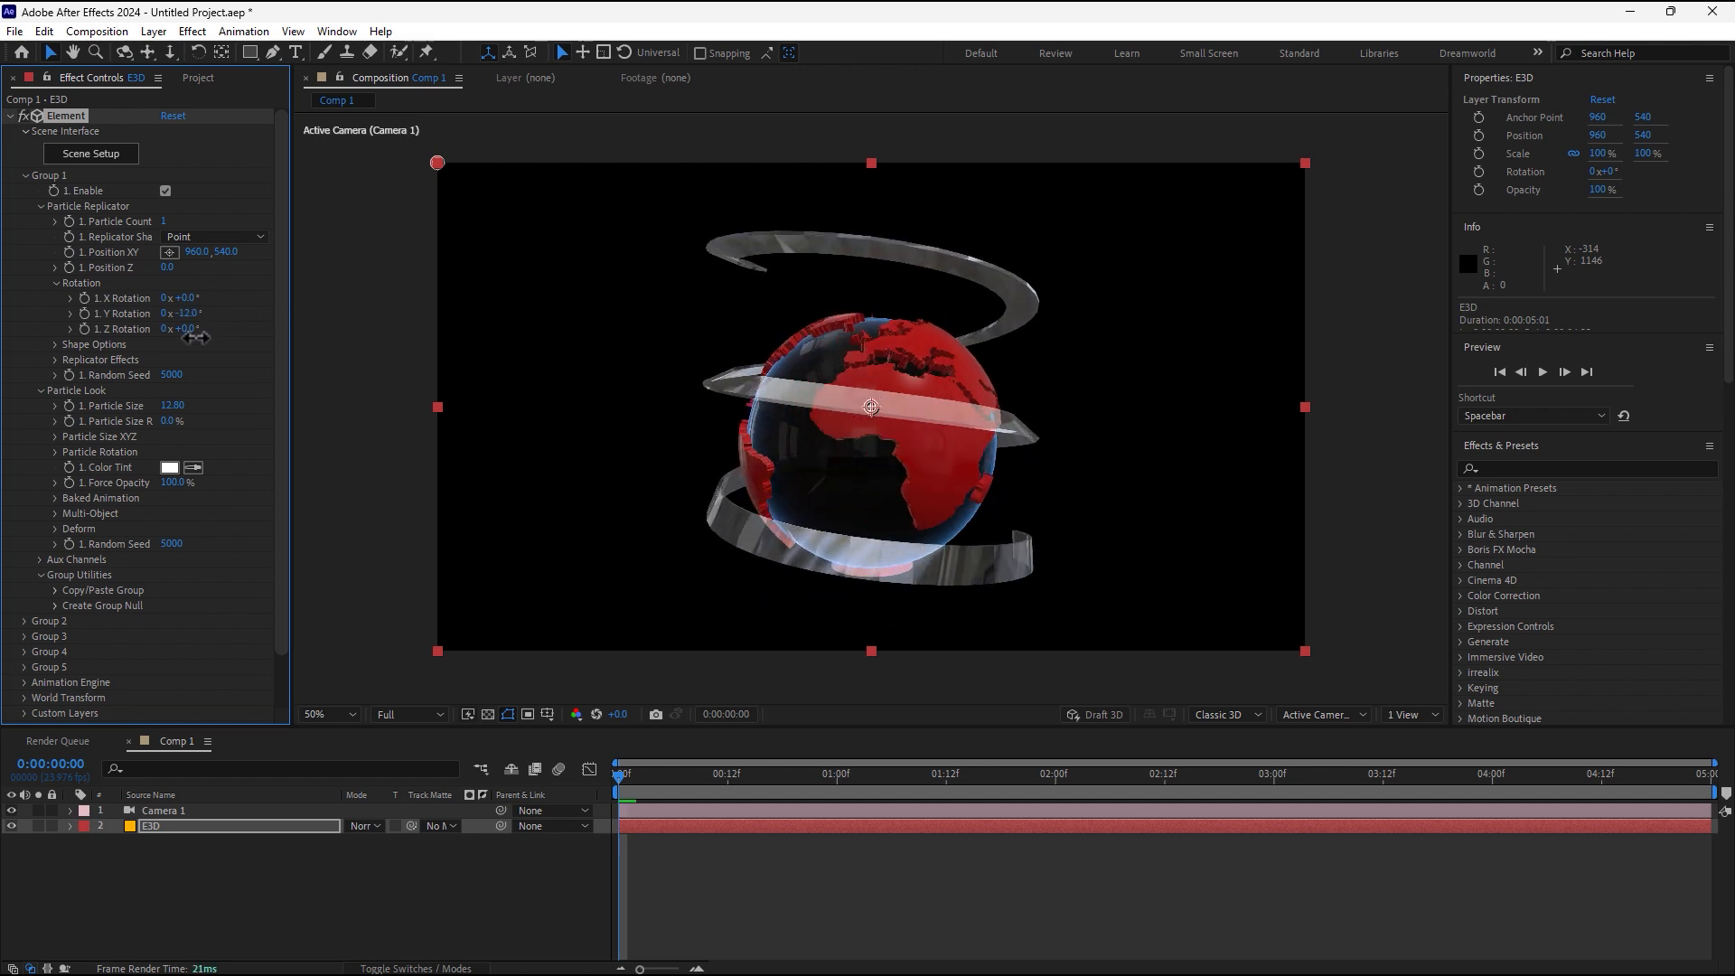
key(ctrl+z)
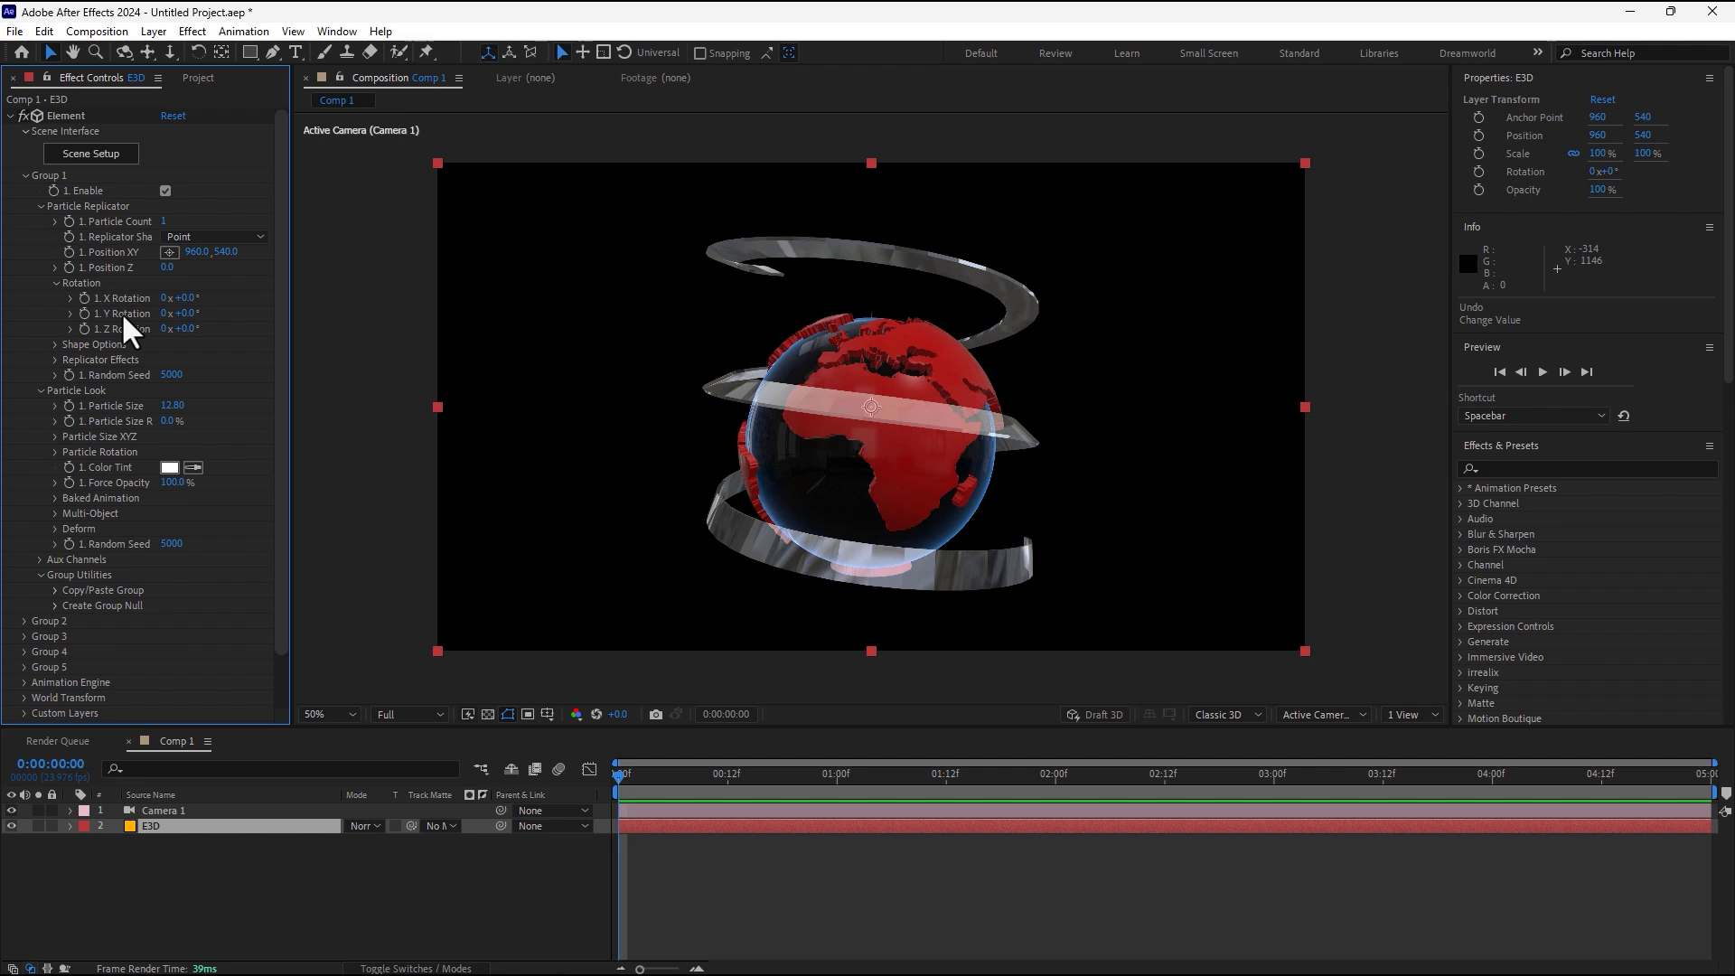
Add the expression time*250 to Group 1's Y Rotation in the Particle Replicator.
alt+click(83, 311)
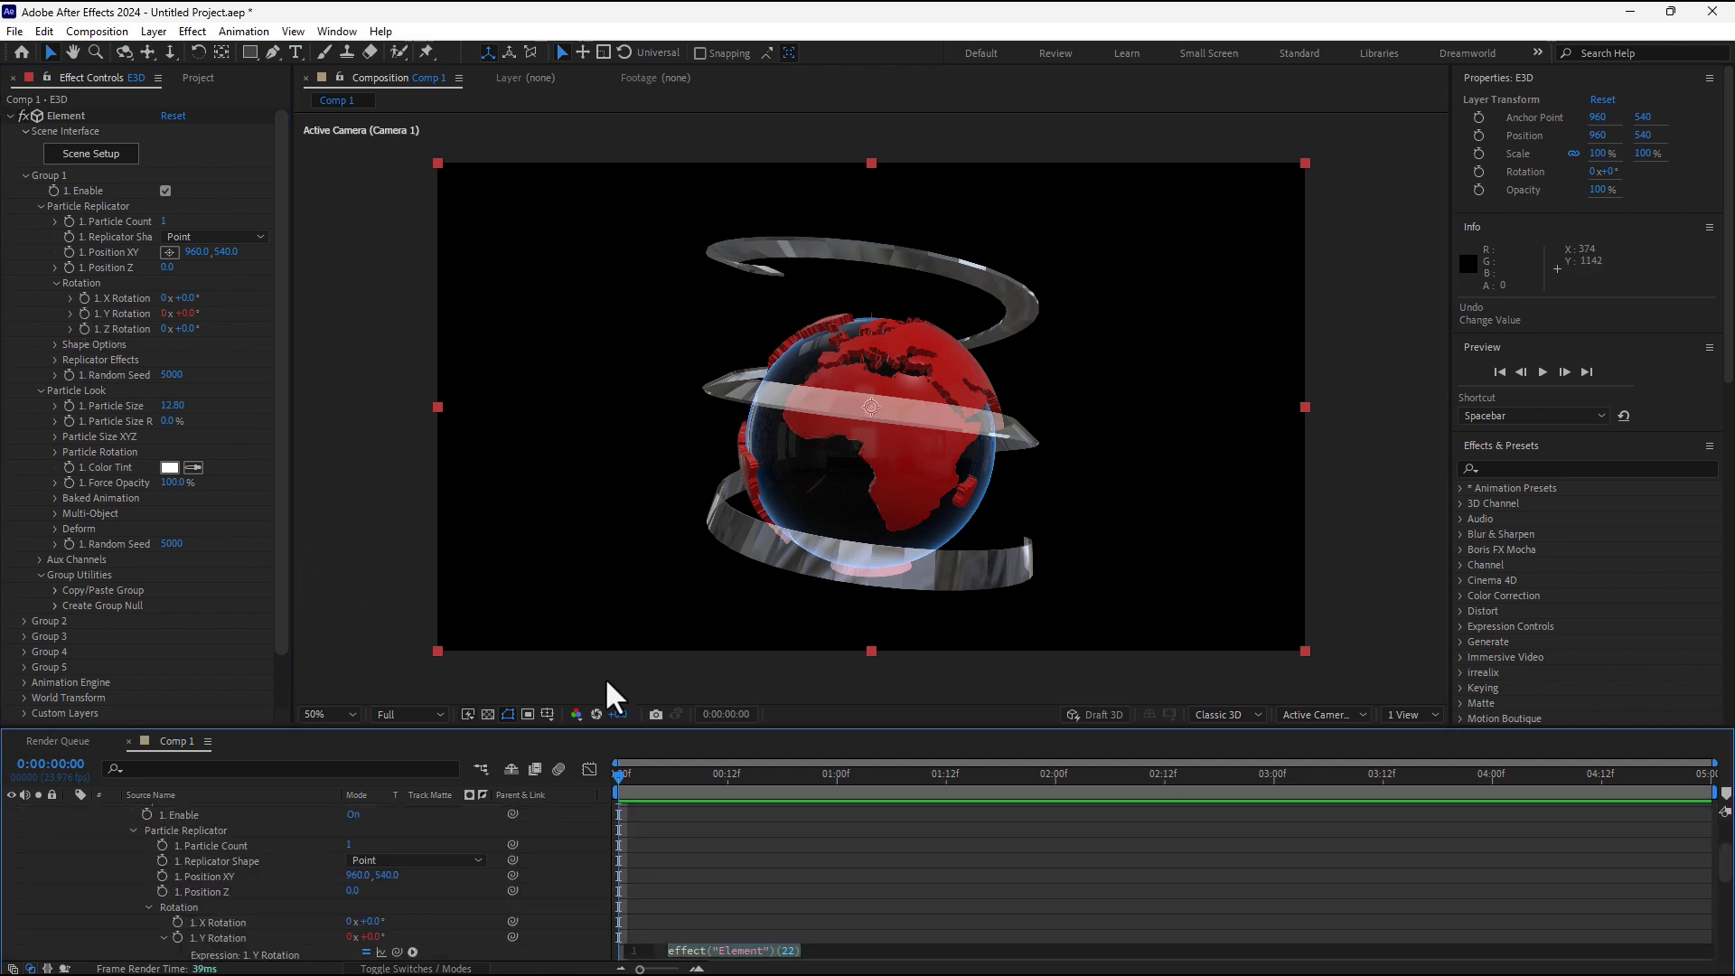
text(time)
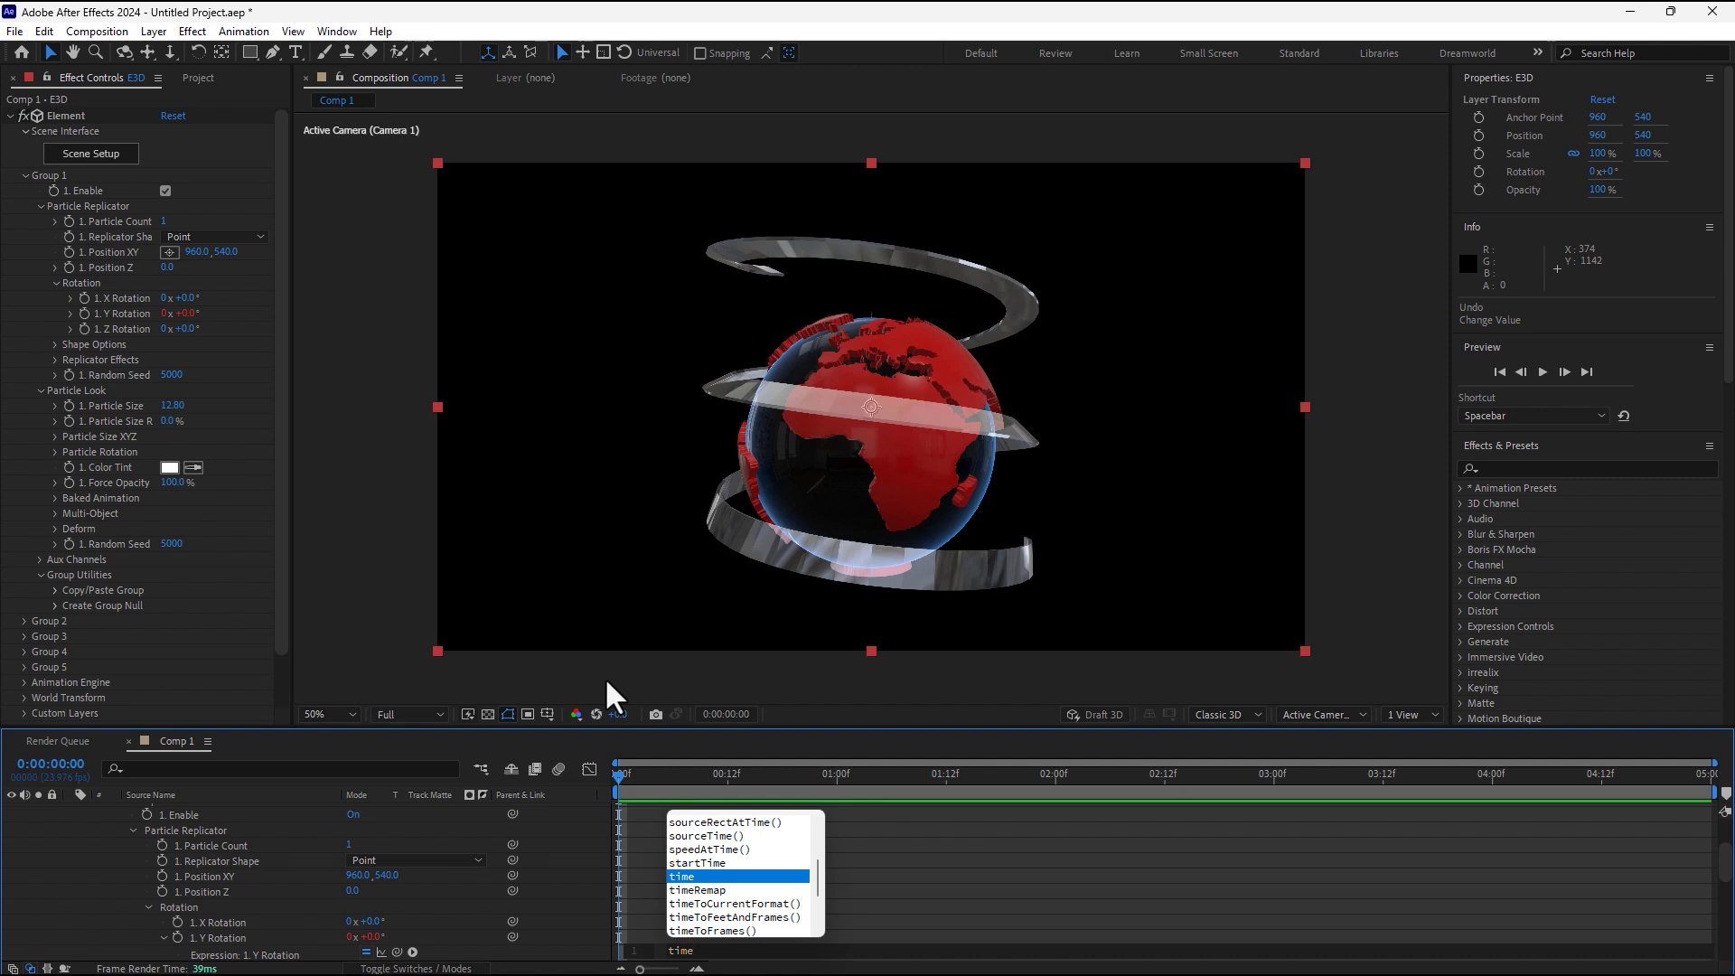
text(8)
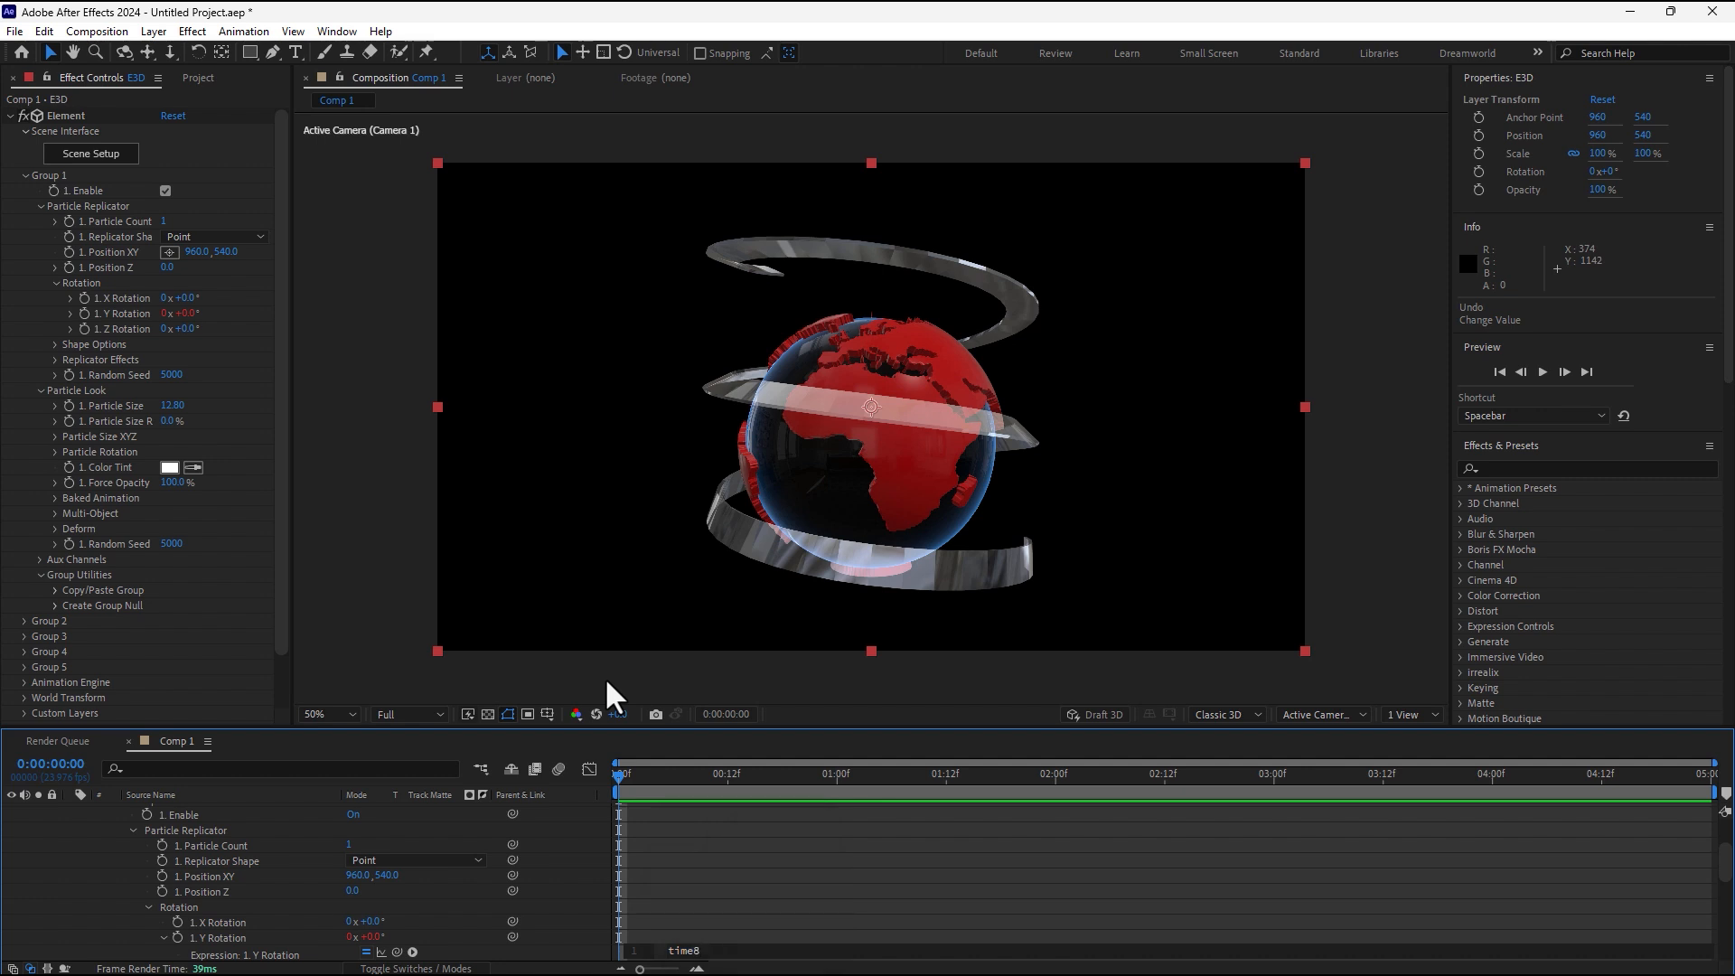
key(BackSpace)
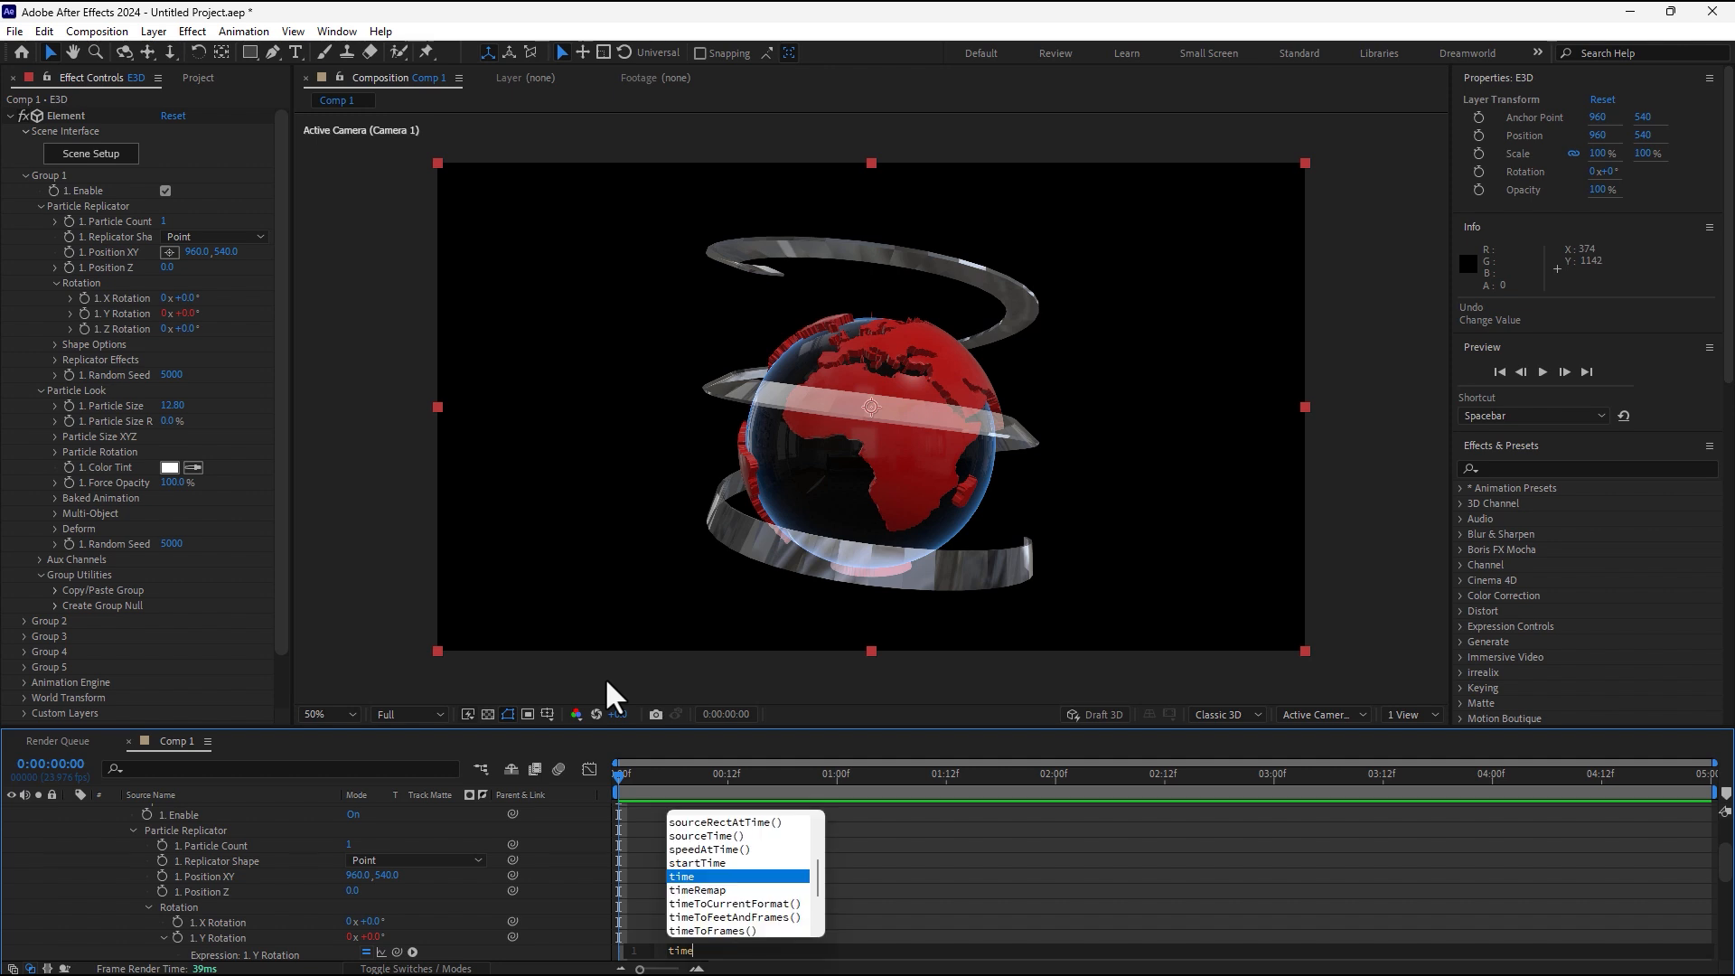
text(*)
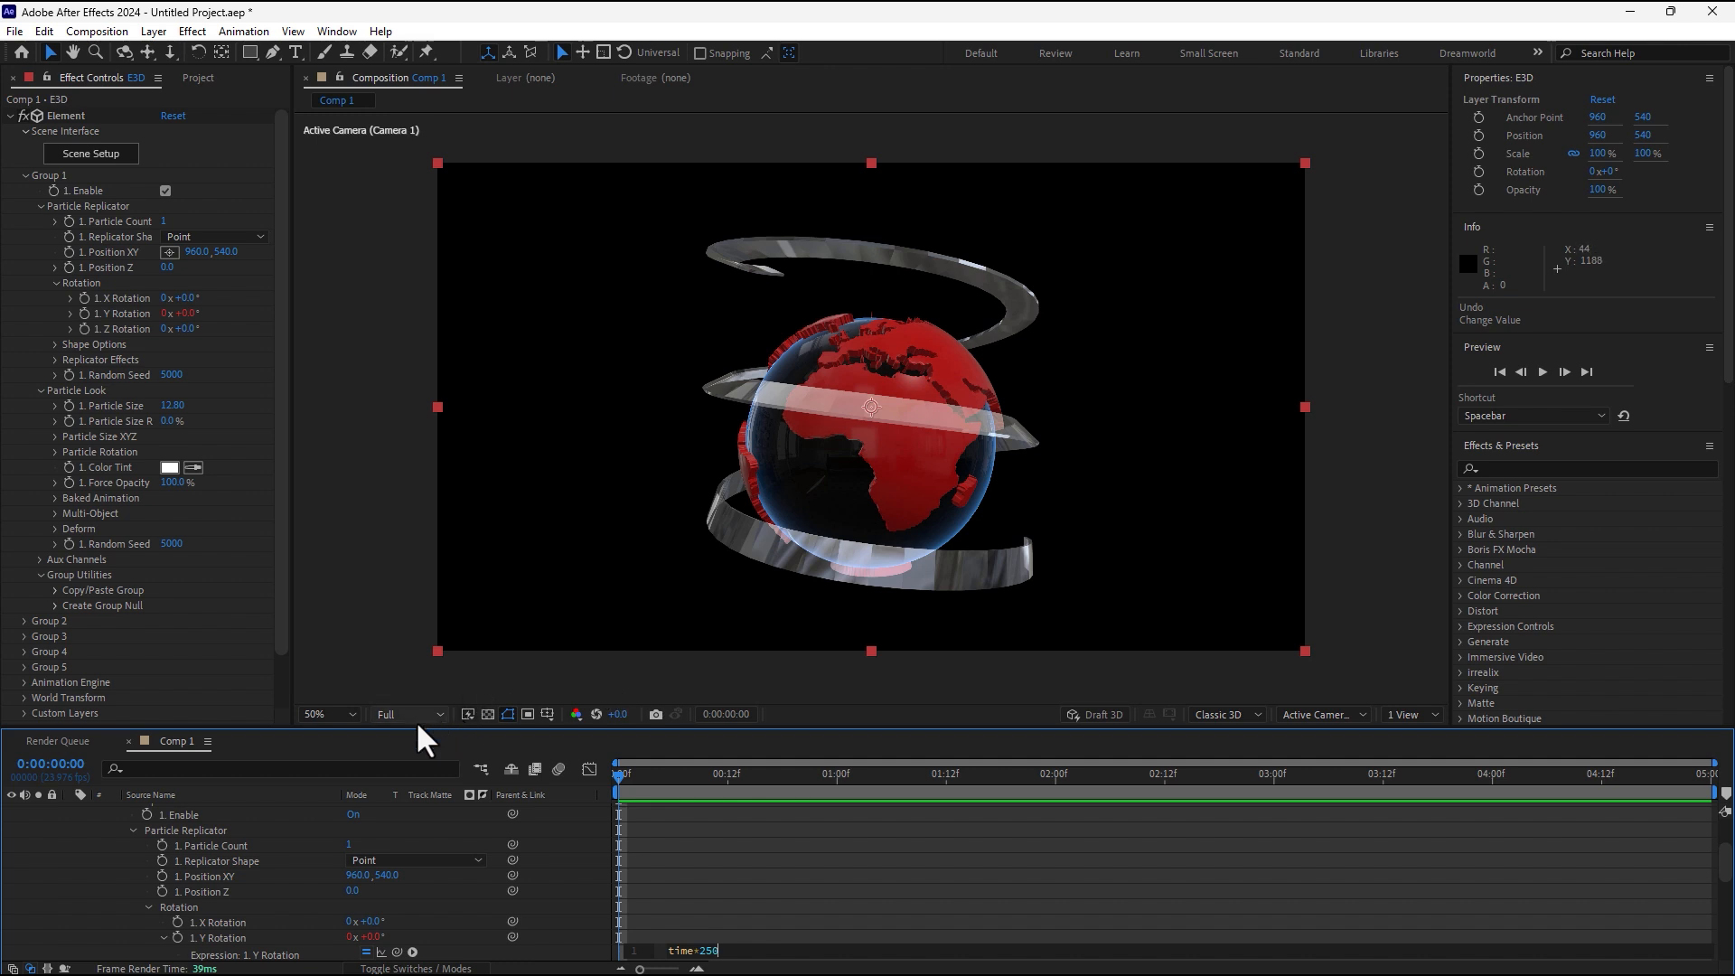
click(752, 835)
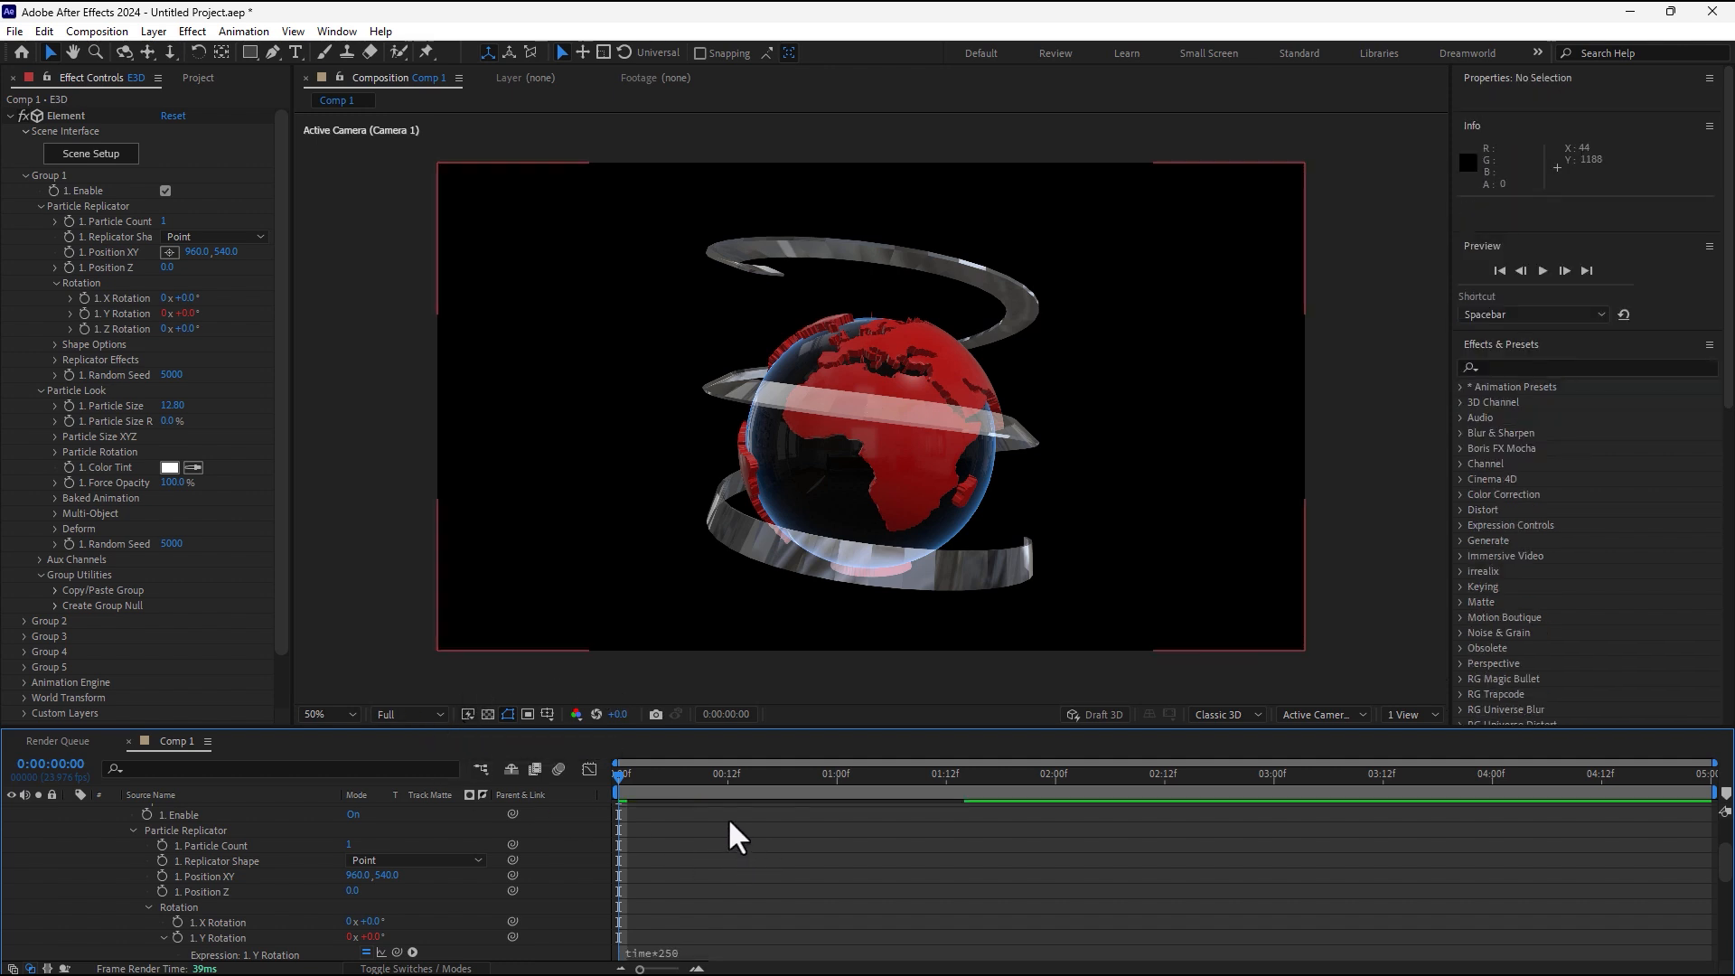
Preview the globe's spin, change Group 1's Y Rotation expression to time*25, and preview it again from the start.
key(space)
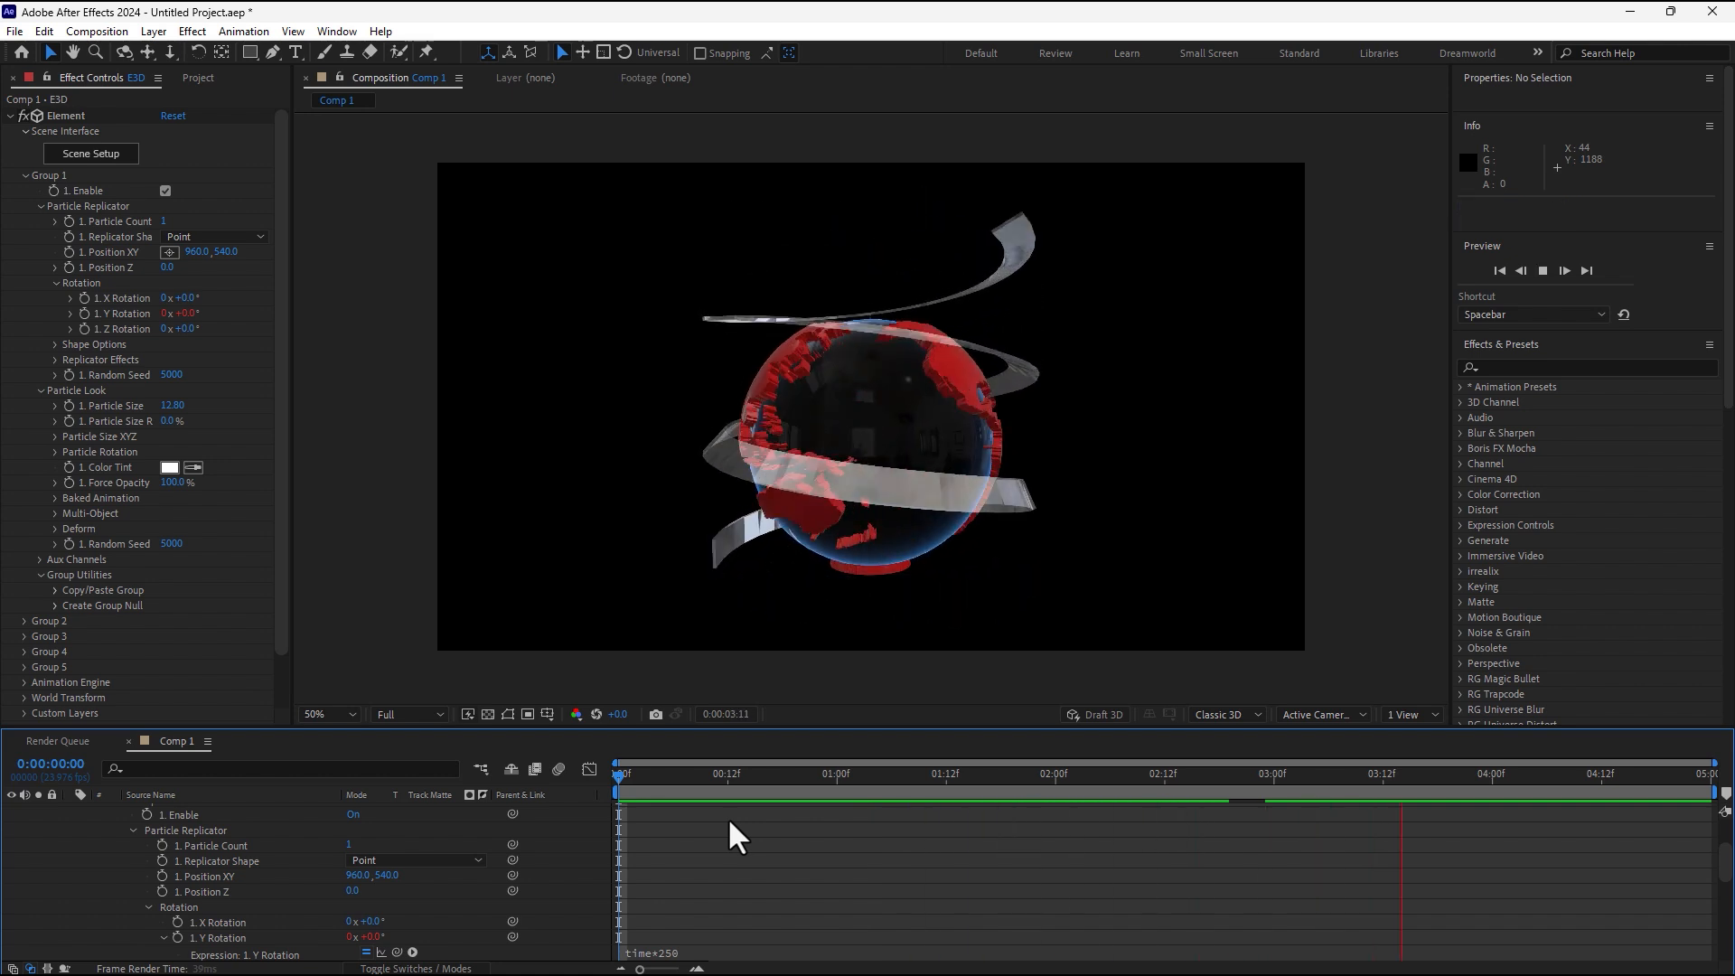
click(683, 949)
click(733, 951)
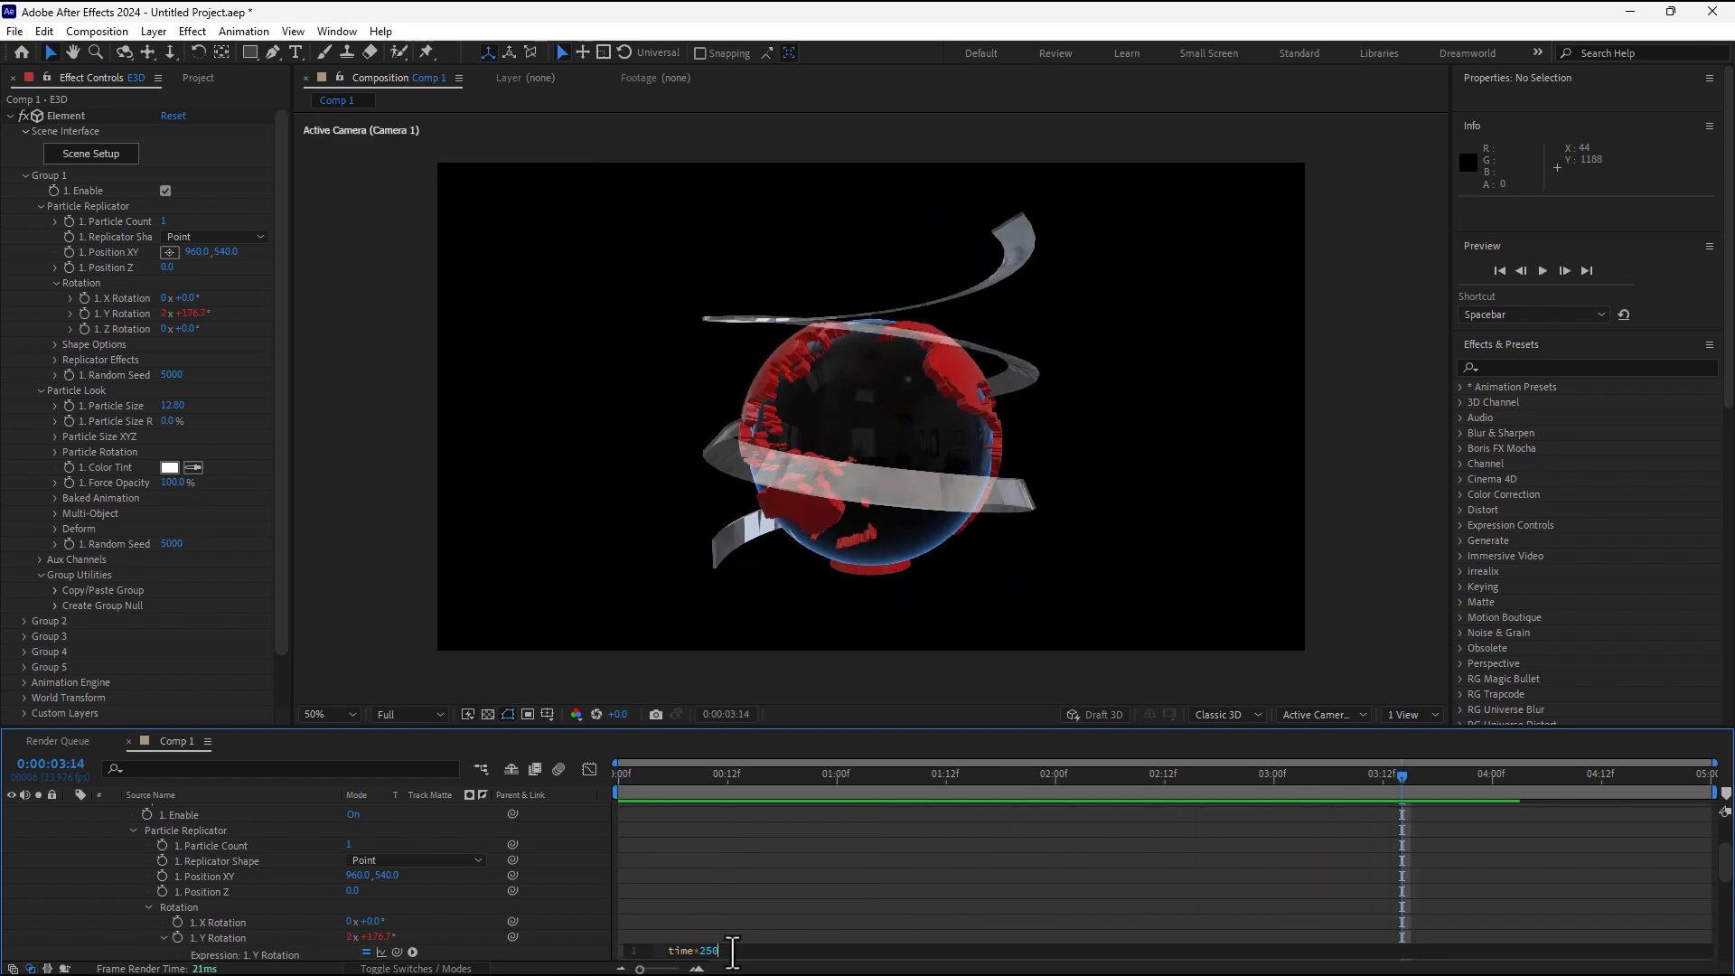
click(779, 933)
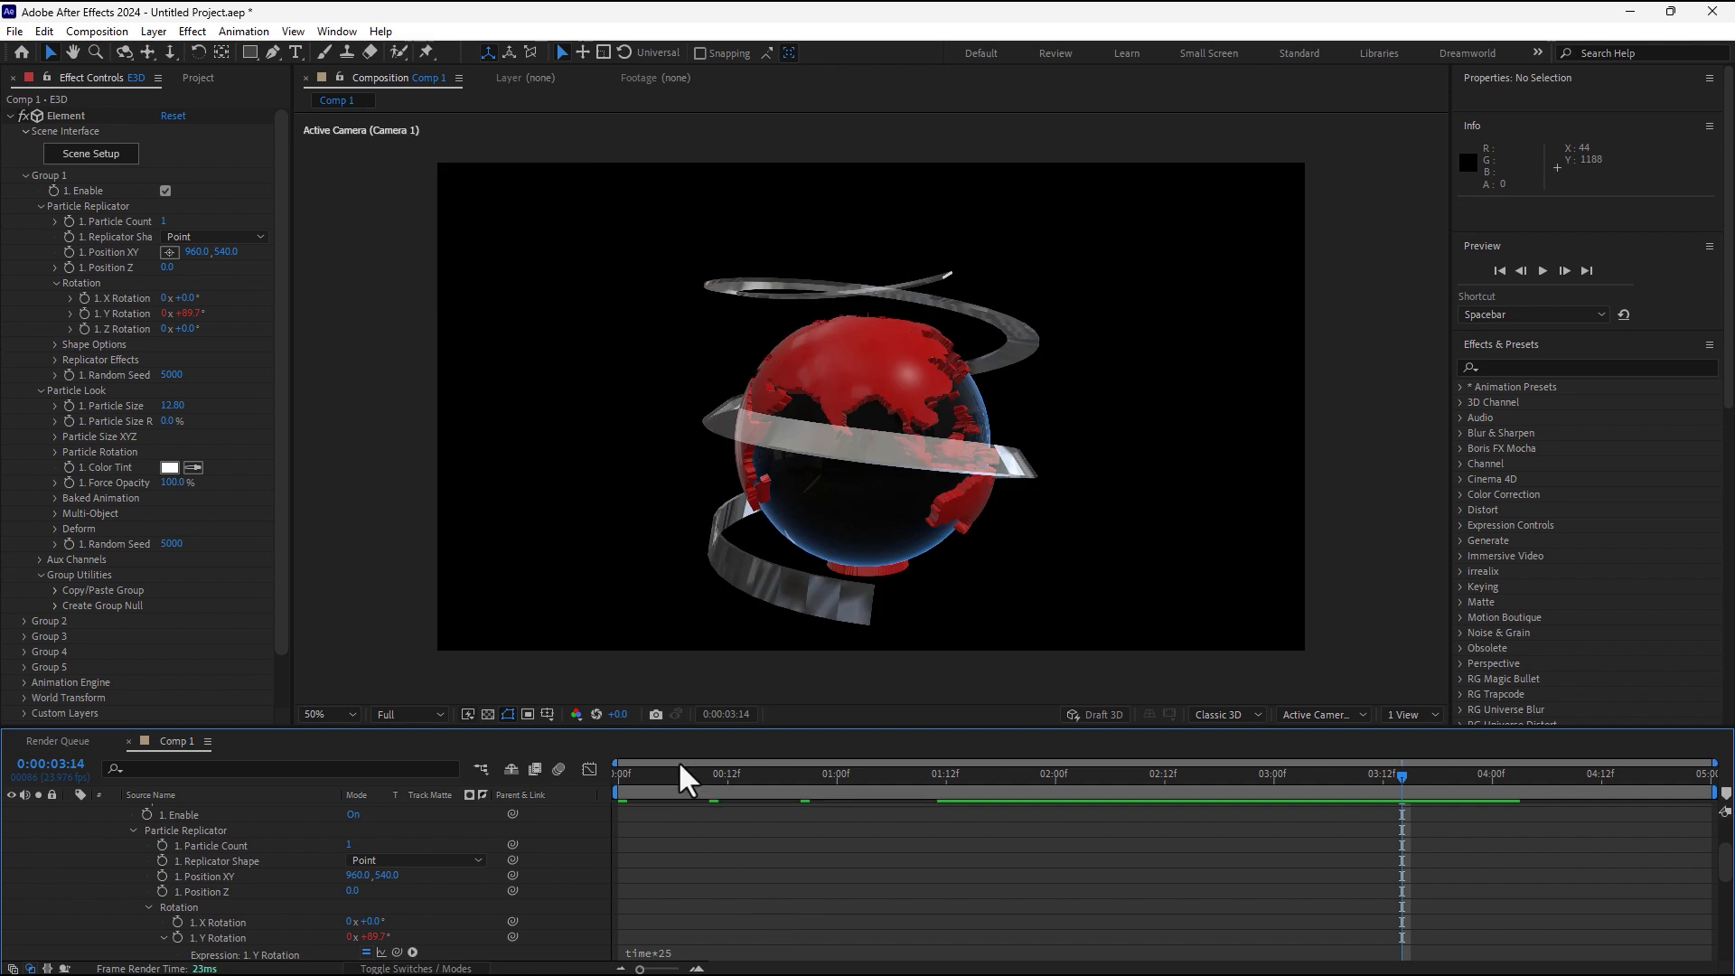
drag(677, 772, 544, 793)
key(space)
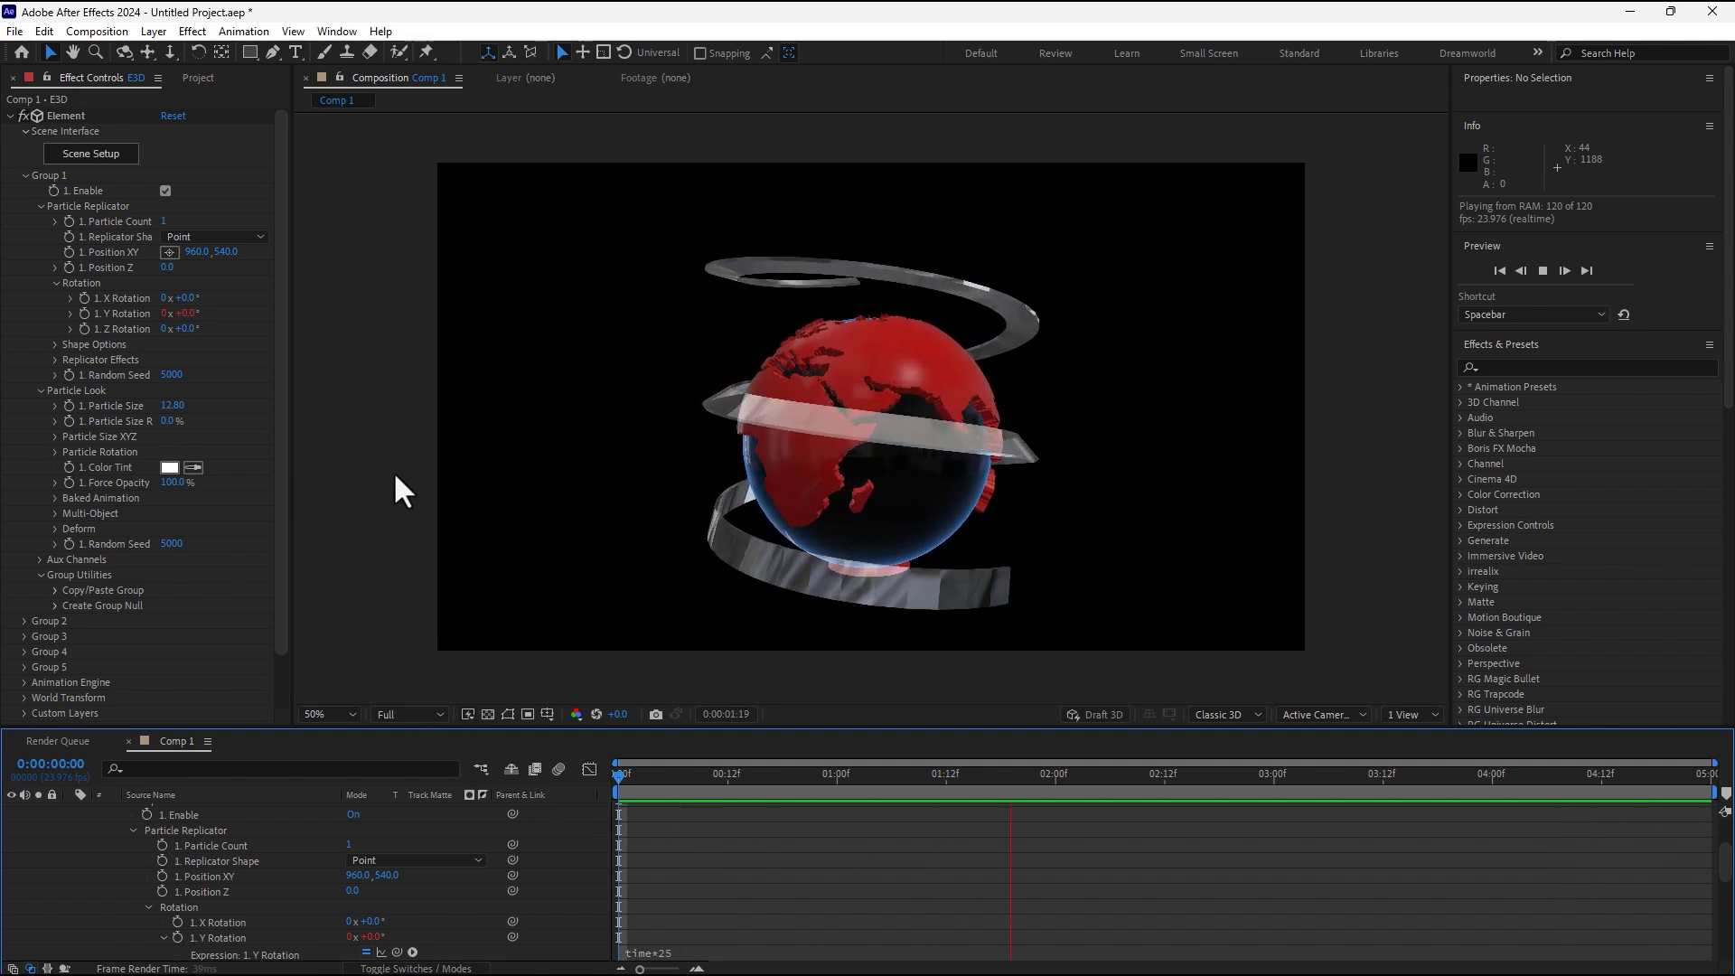
key(space)
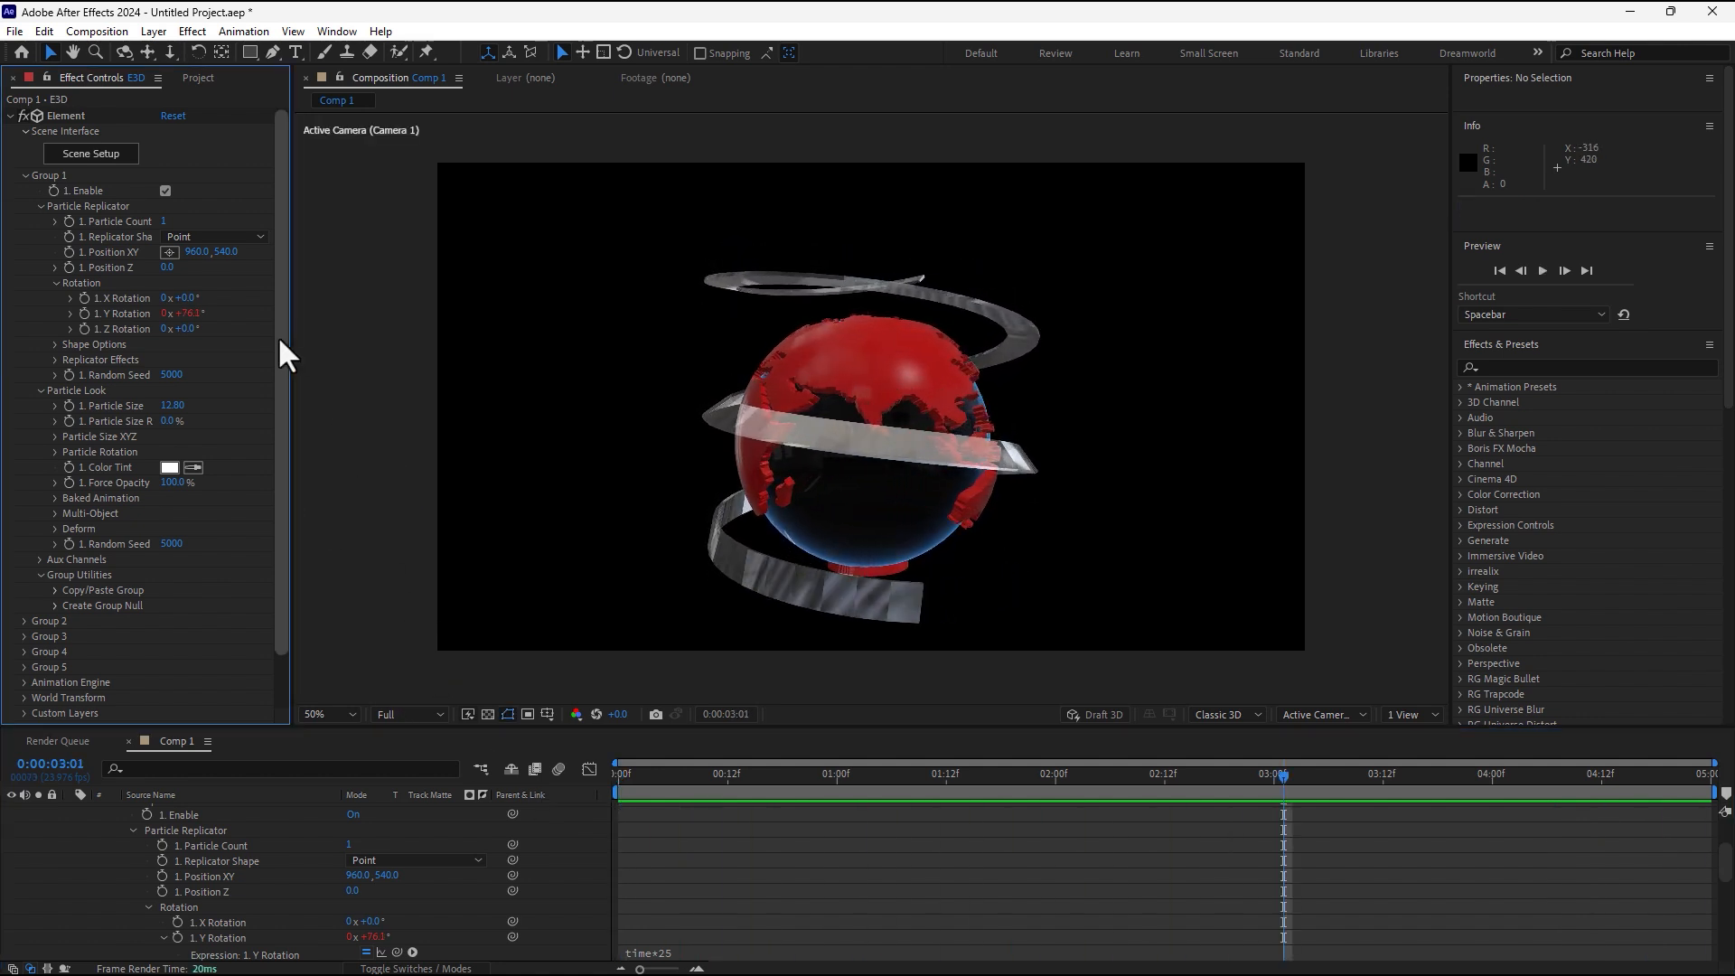
Set Add Lighting to 360 in the Element effect's Render Settings lighting options.
drag(279, 341, 279, 402)
click(25, 686)
scroll(23, 689, down, 4)
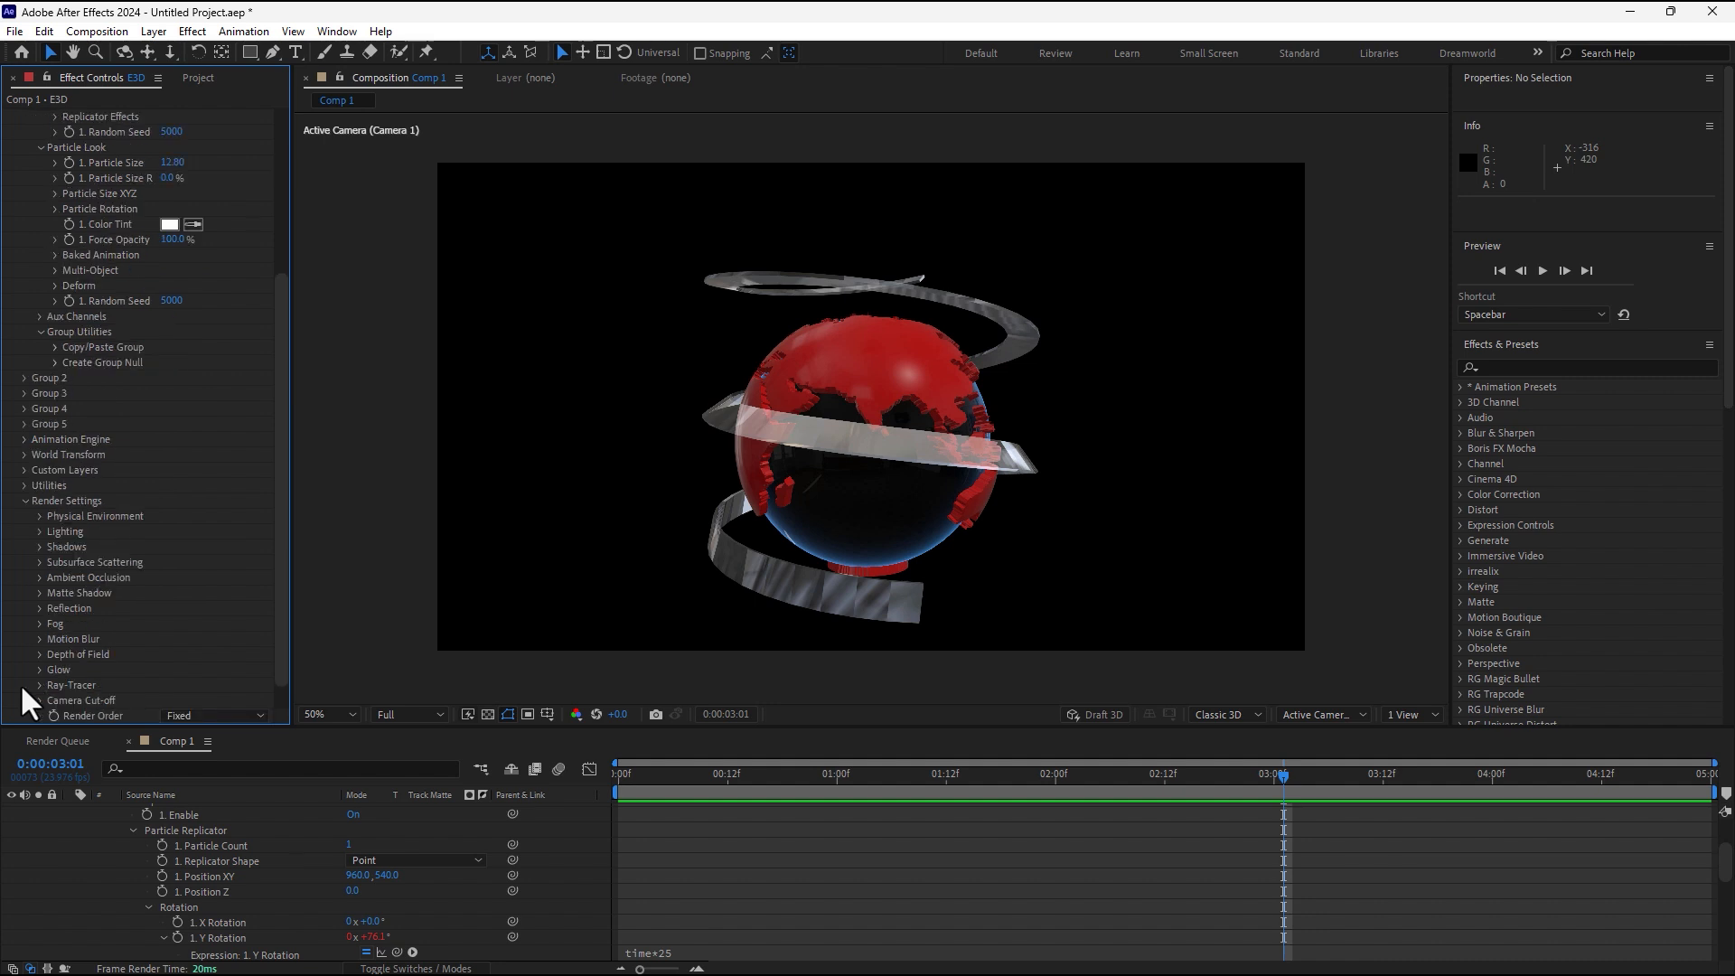
click(40, 532)
click(220, 577)
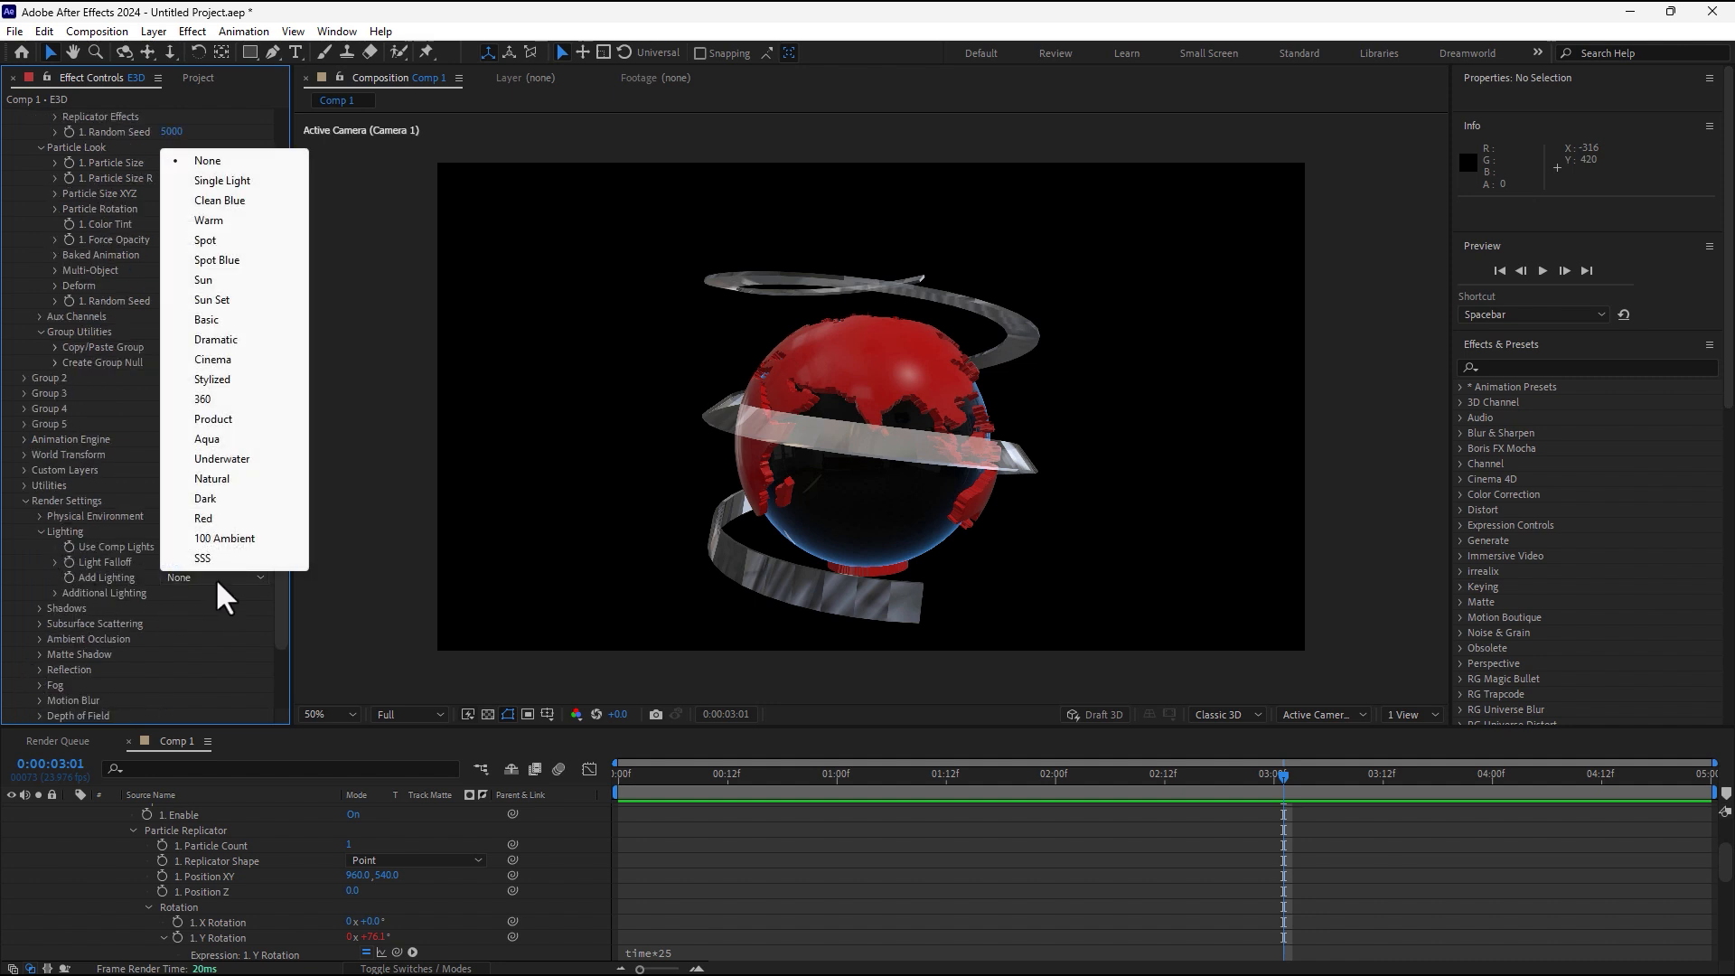
click(220, 402)
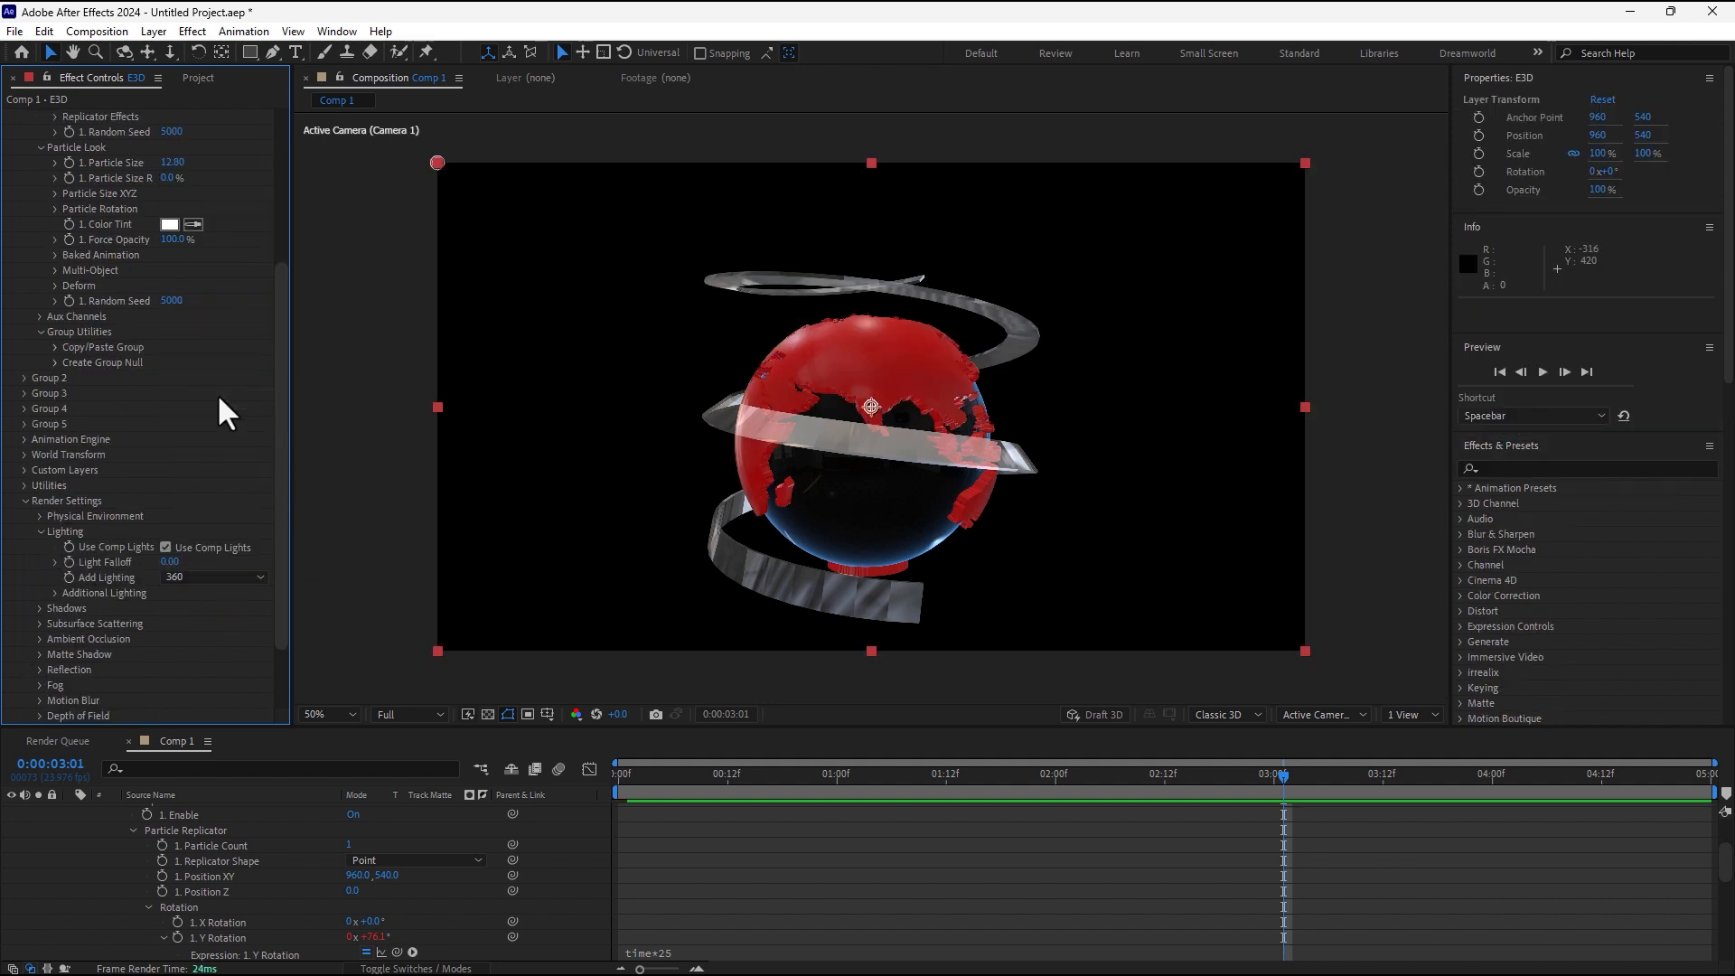
Change Group 1's Y Rotation expression to time*75, preview the spin, and collapse the E3D layer's properties.
click(674, 952)
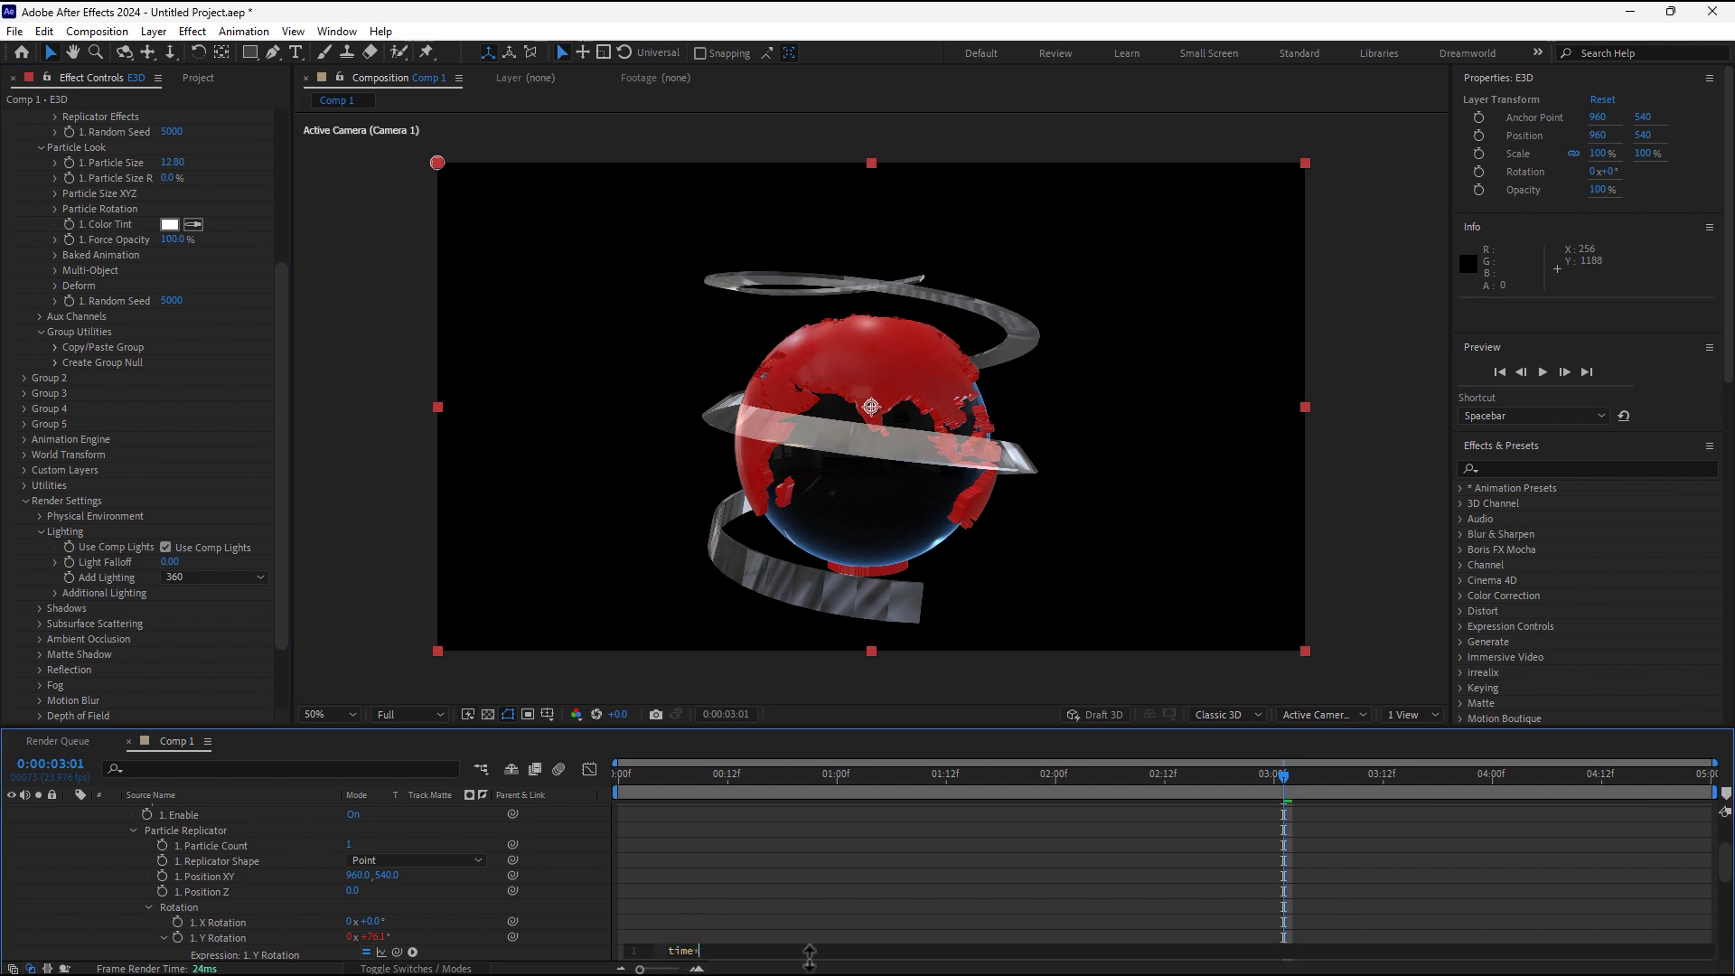
key(KP_Enter)
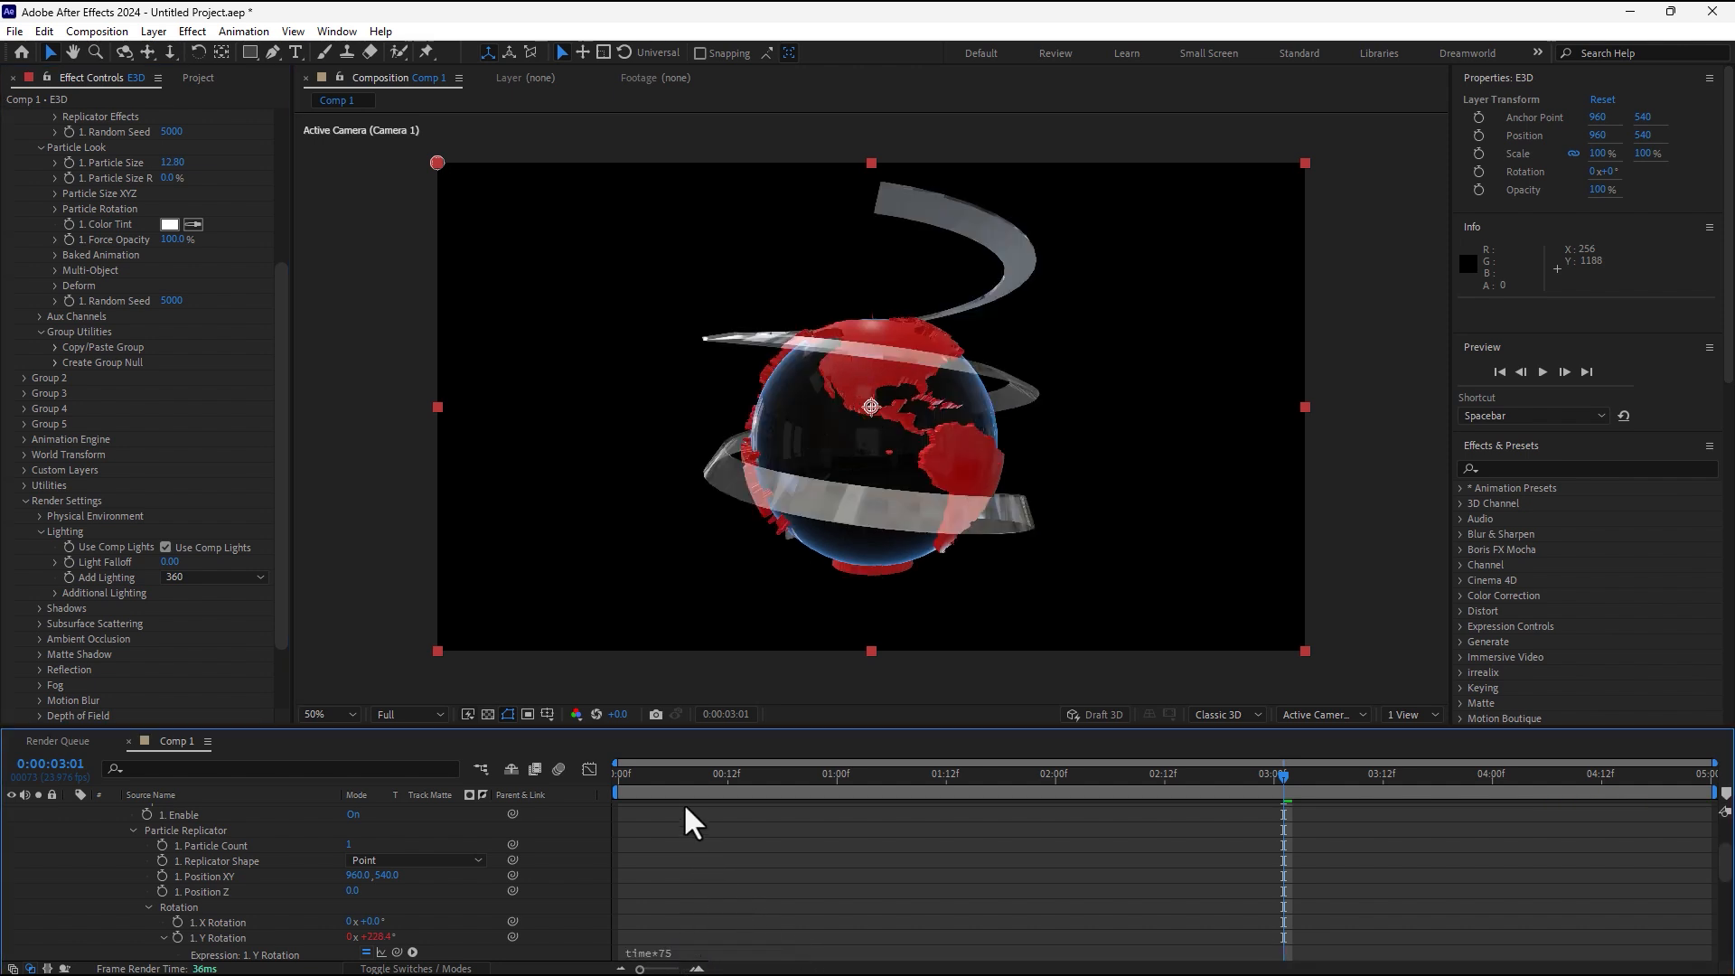
key(space)
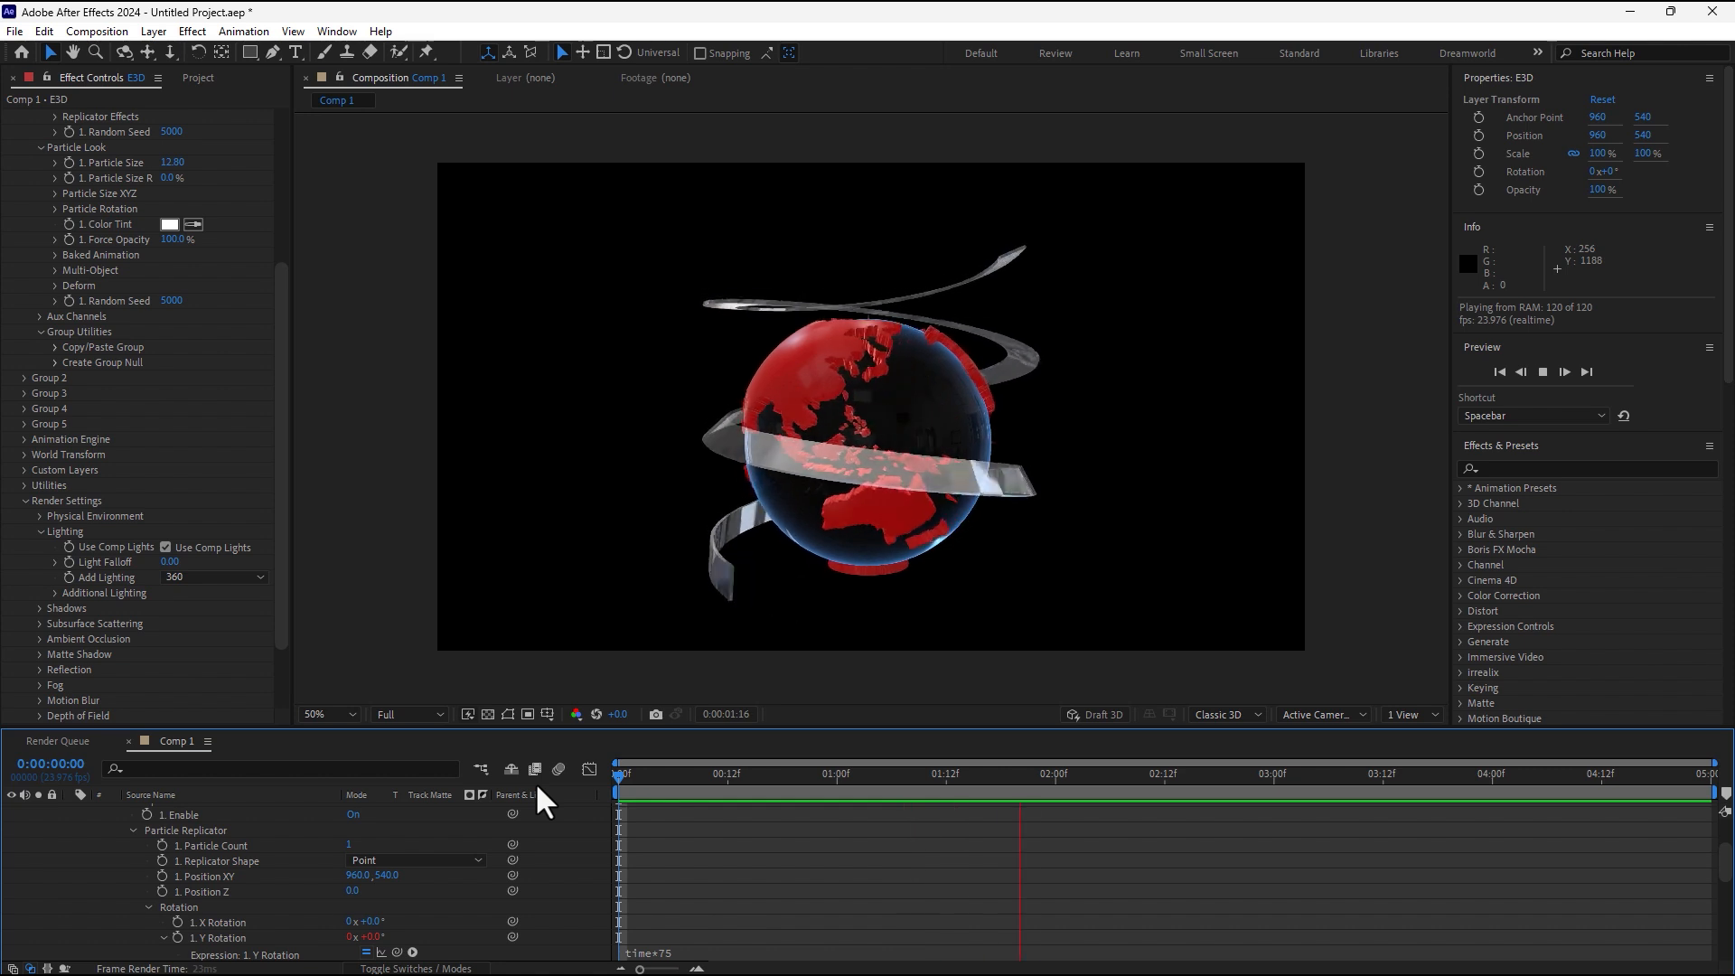
key(space)
scroll(432, 908, up, 5)
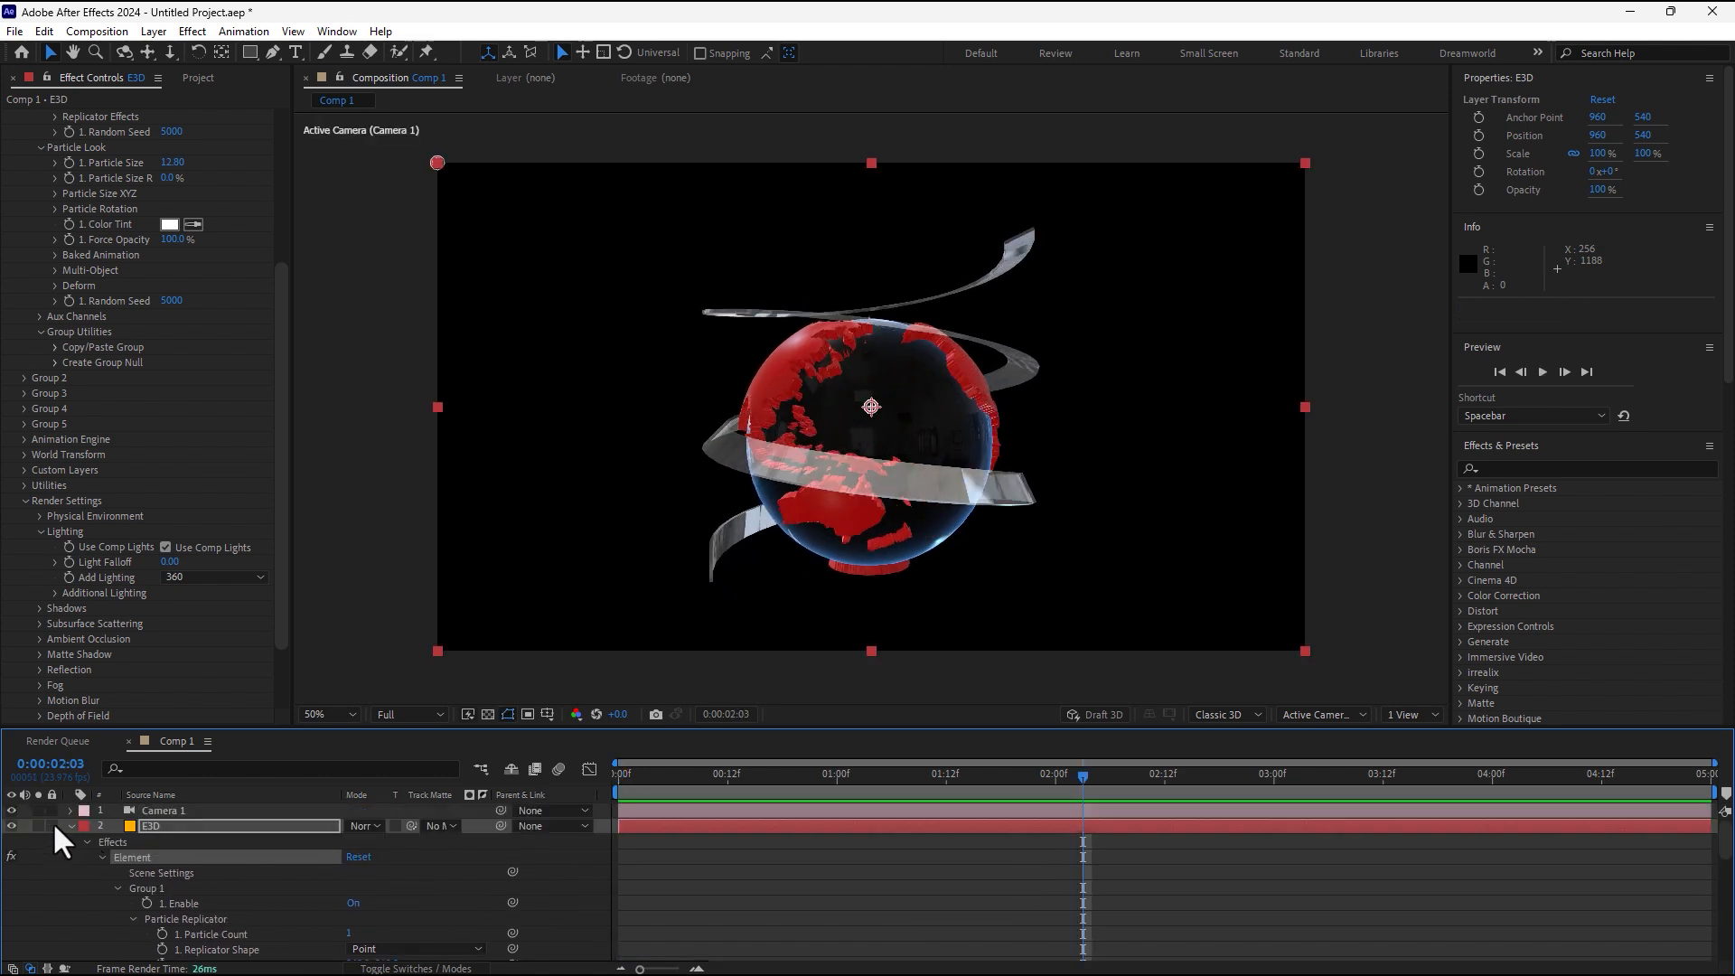
click(73, 826)
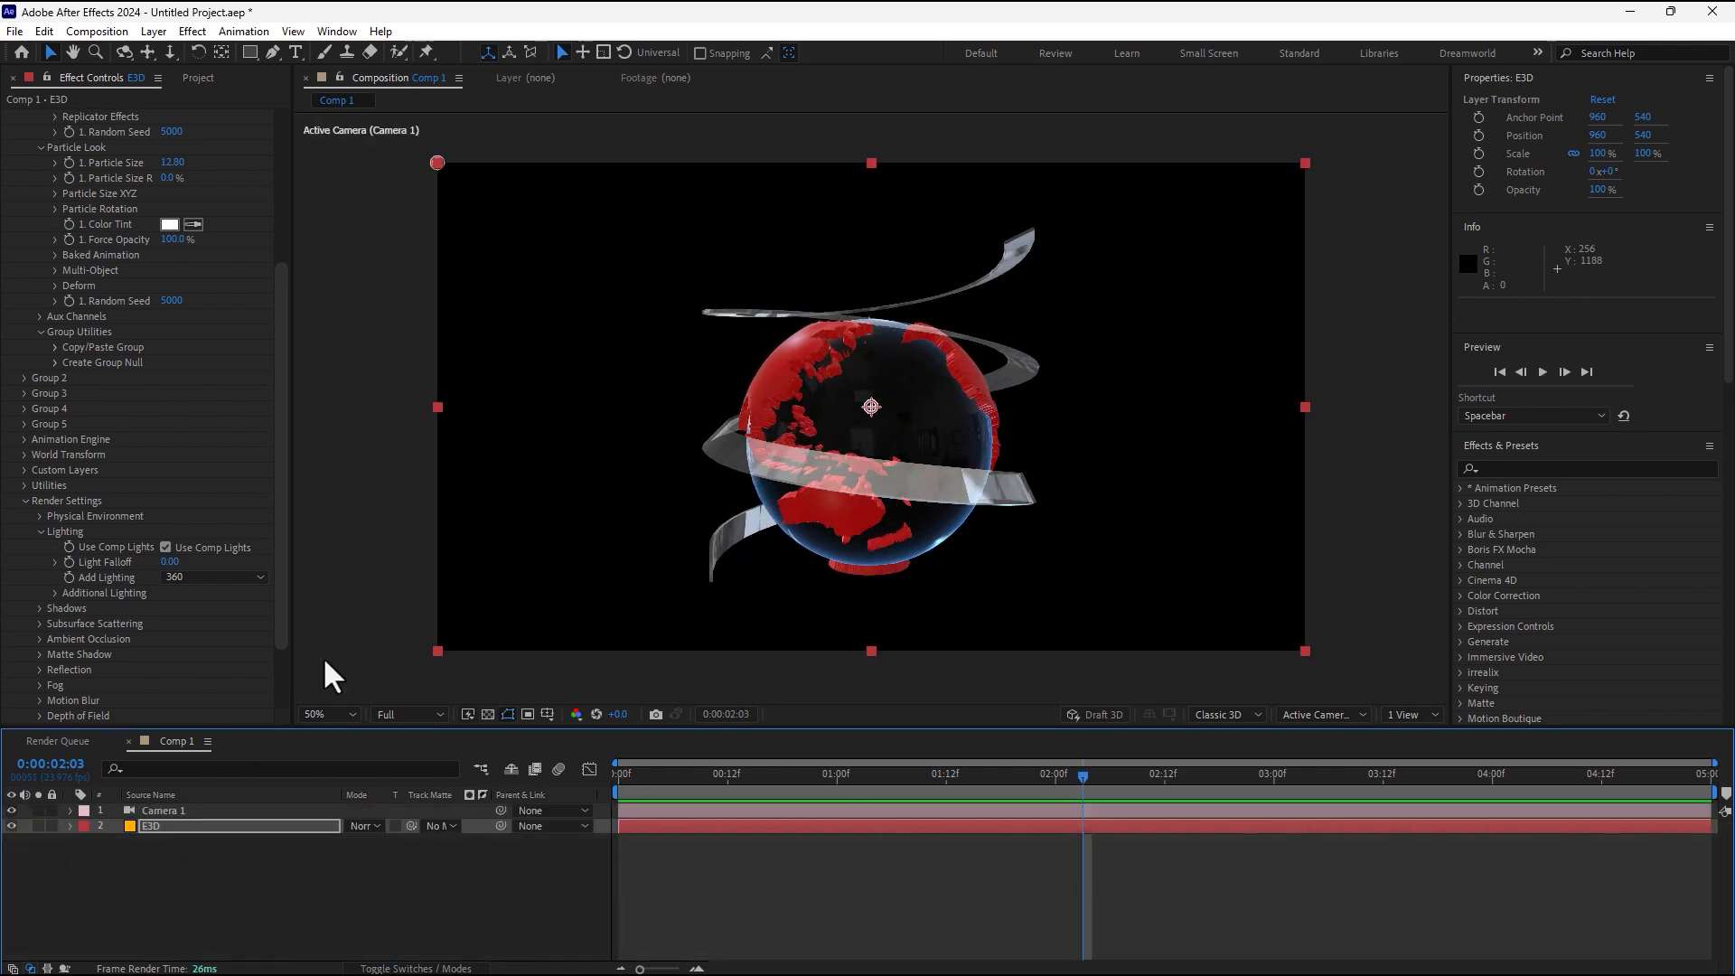
Start a footage import and browse to Documents > VideoCopilot > Materials > Environment > BackLight_Environments > BackLight_4K.
click(194, 79)
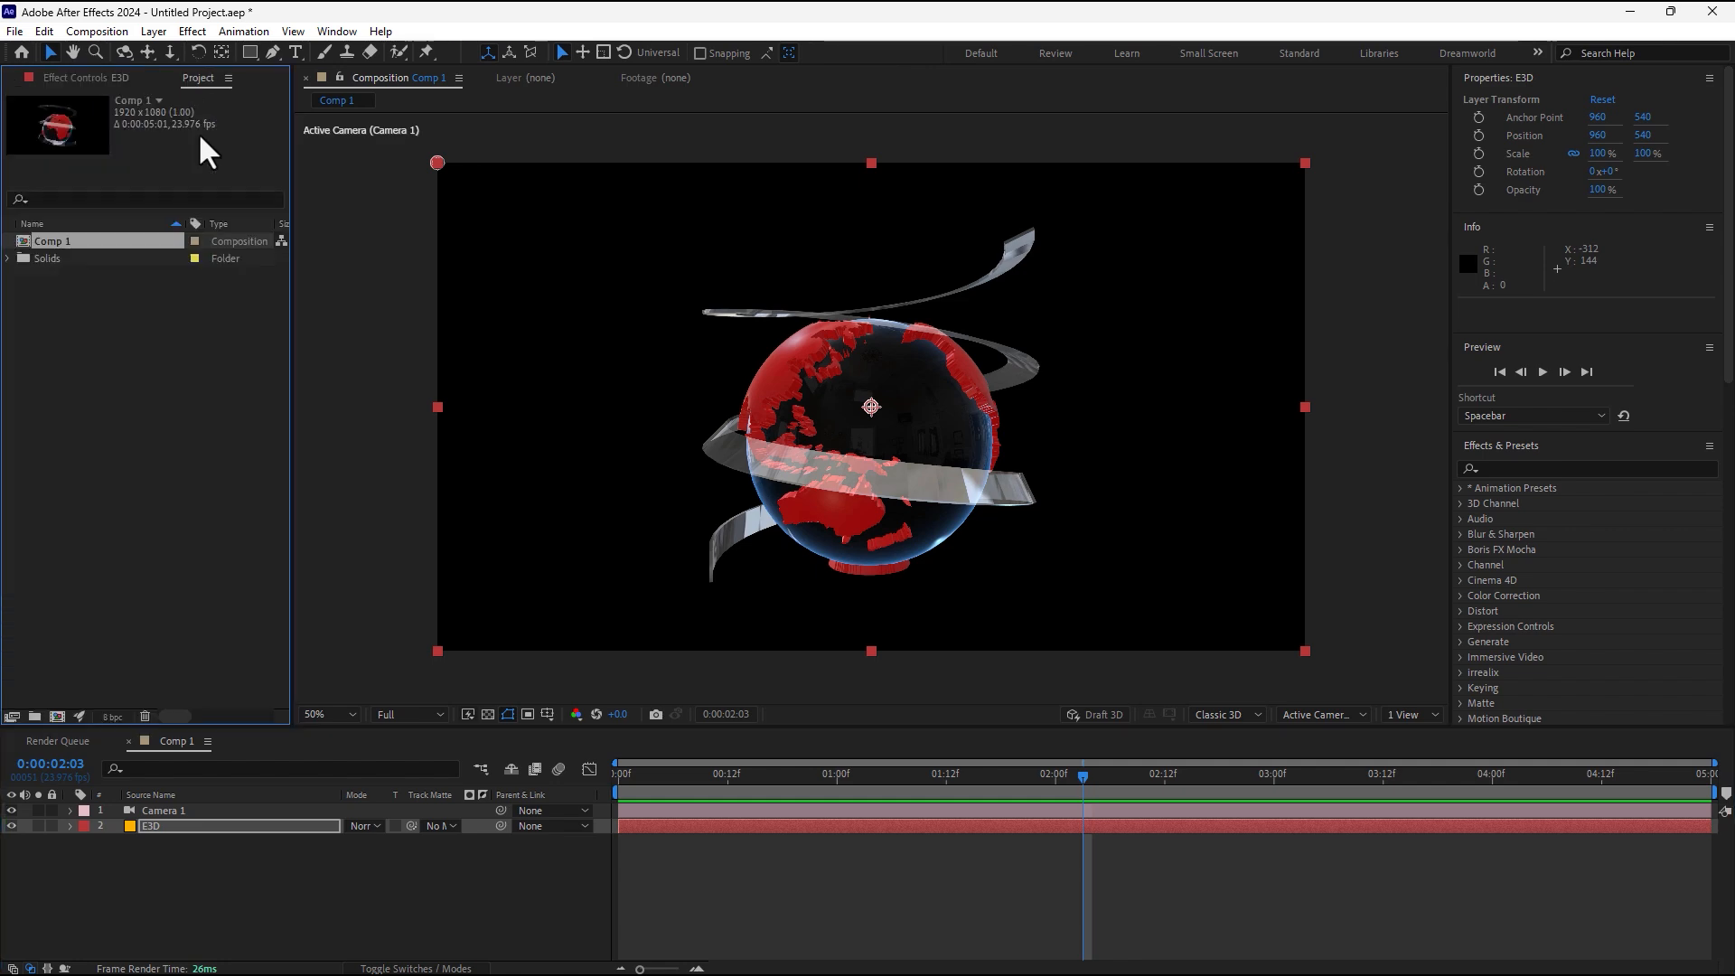
double_click(139, 496)
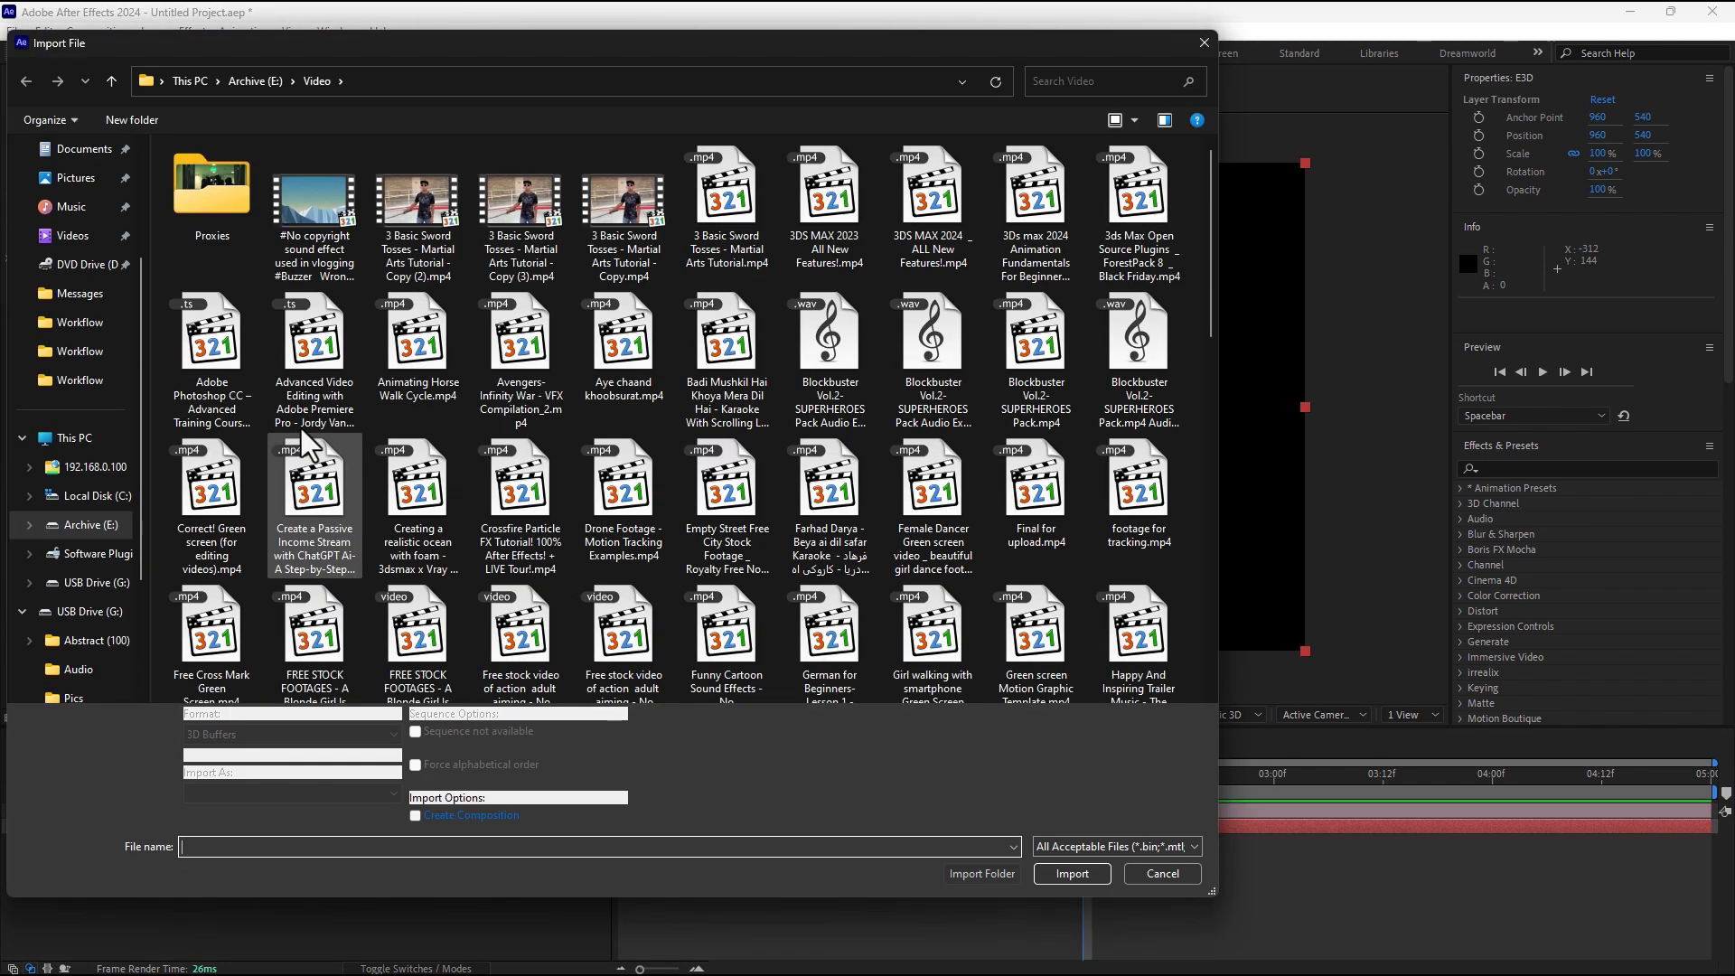
click(82, 439)
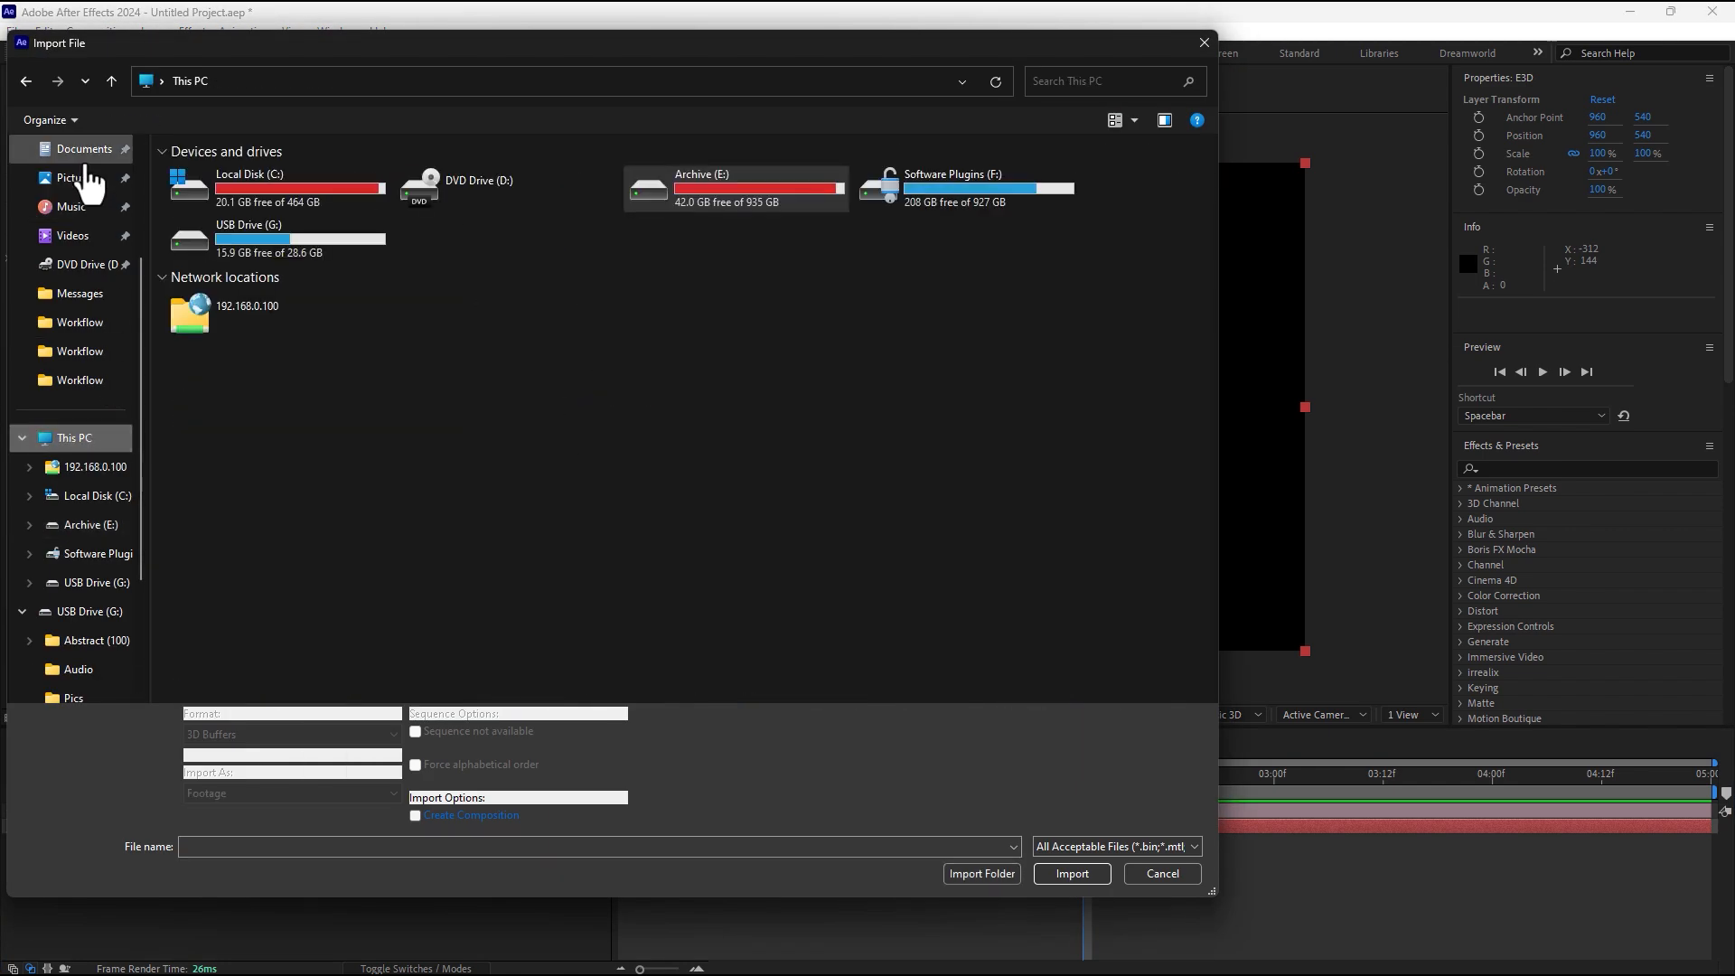
click(84, 149)
scroll(231, 497, down, 4)
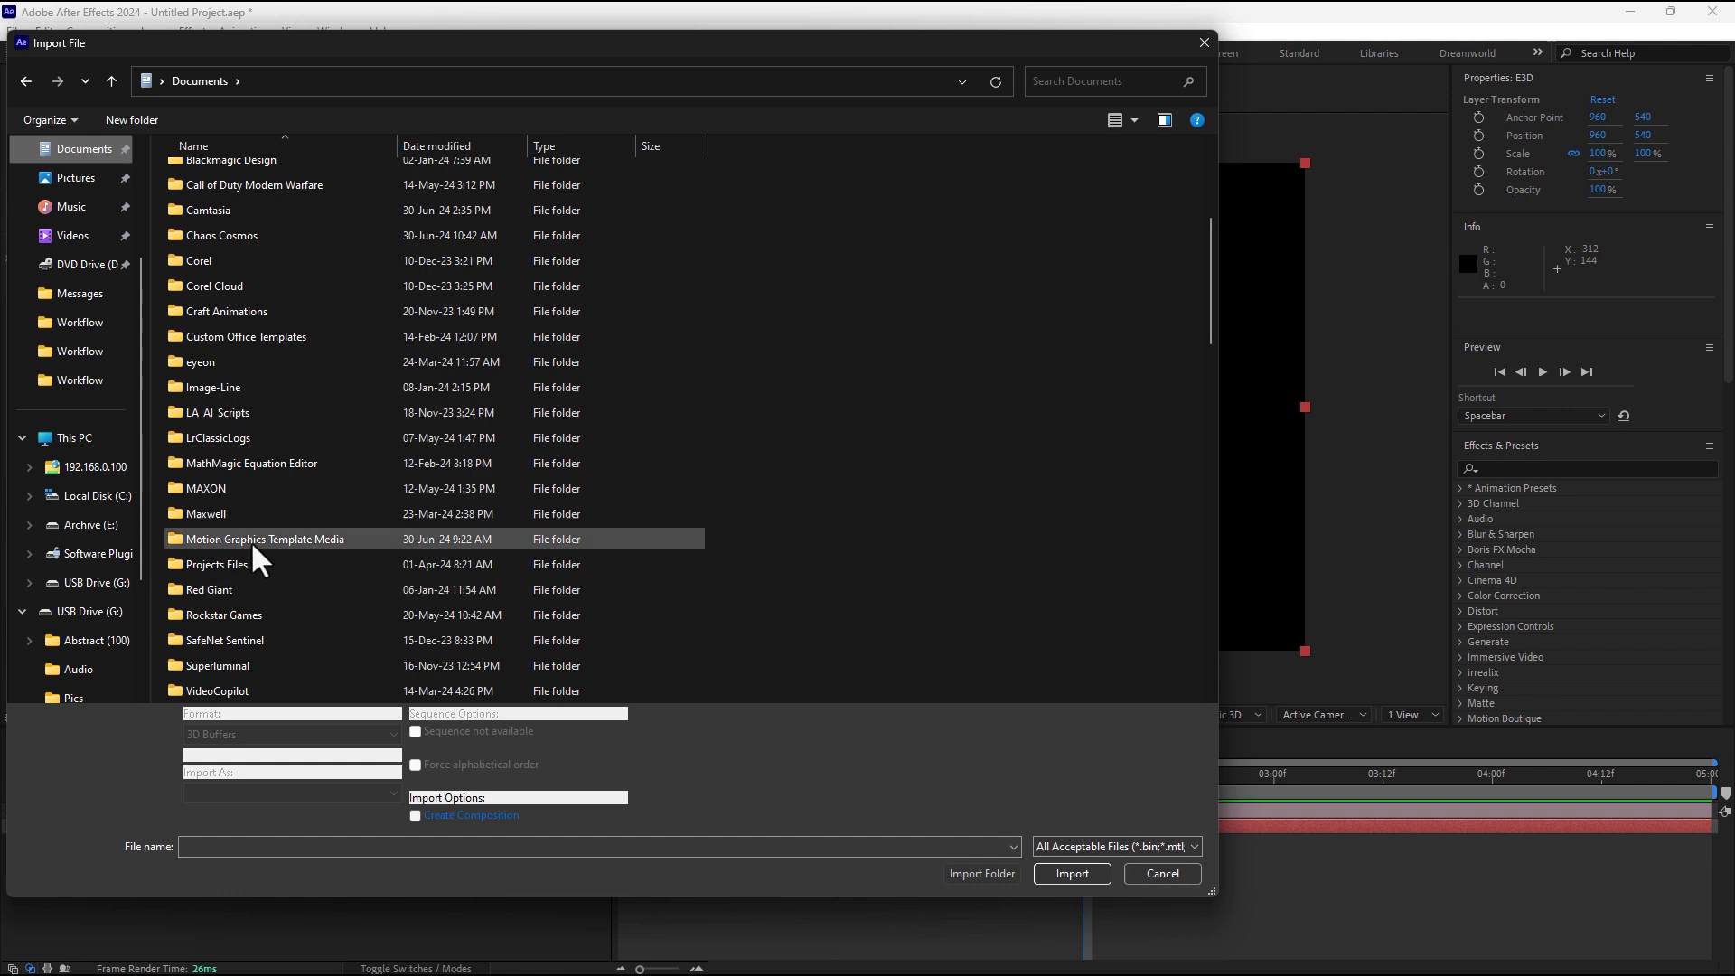
scroll(239, 539, down, 6)
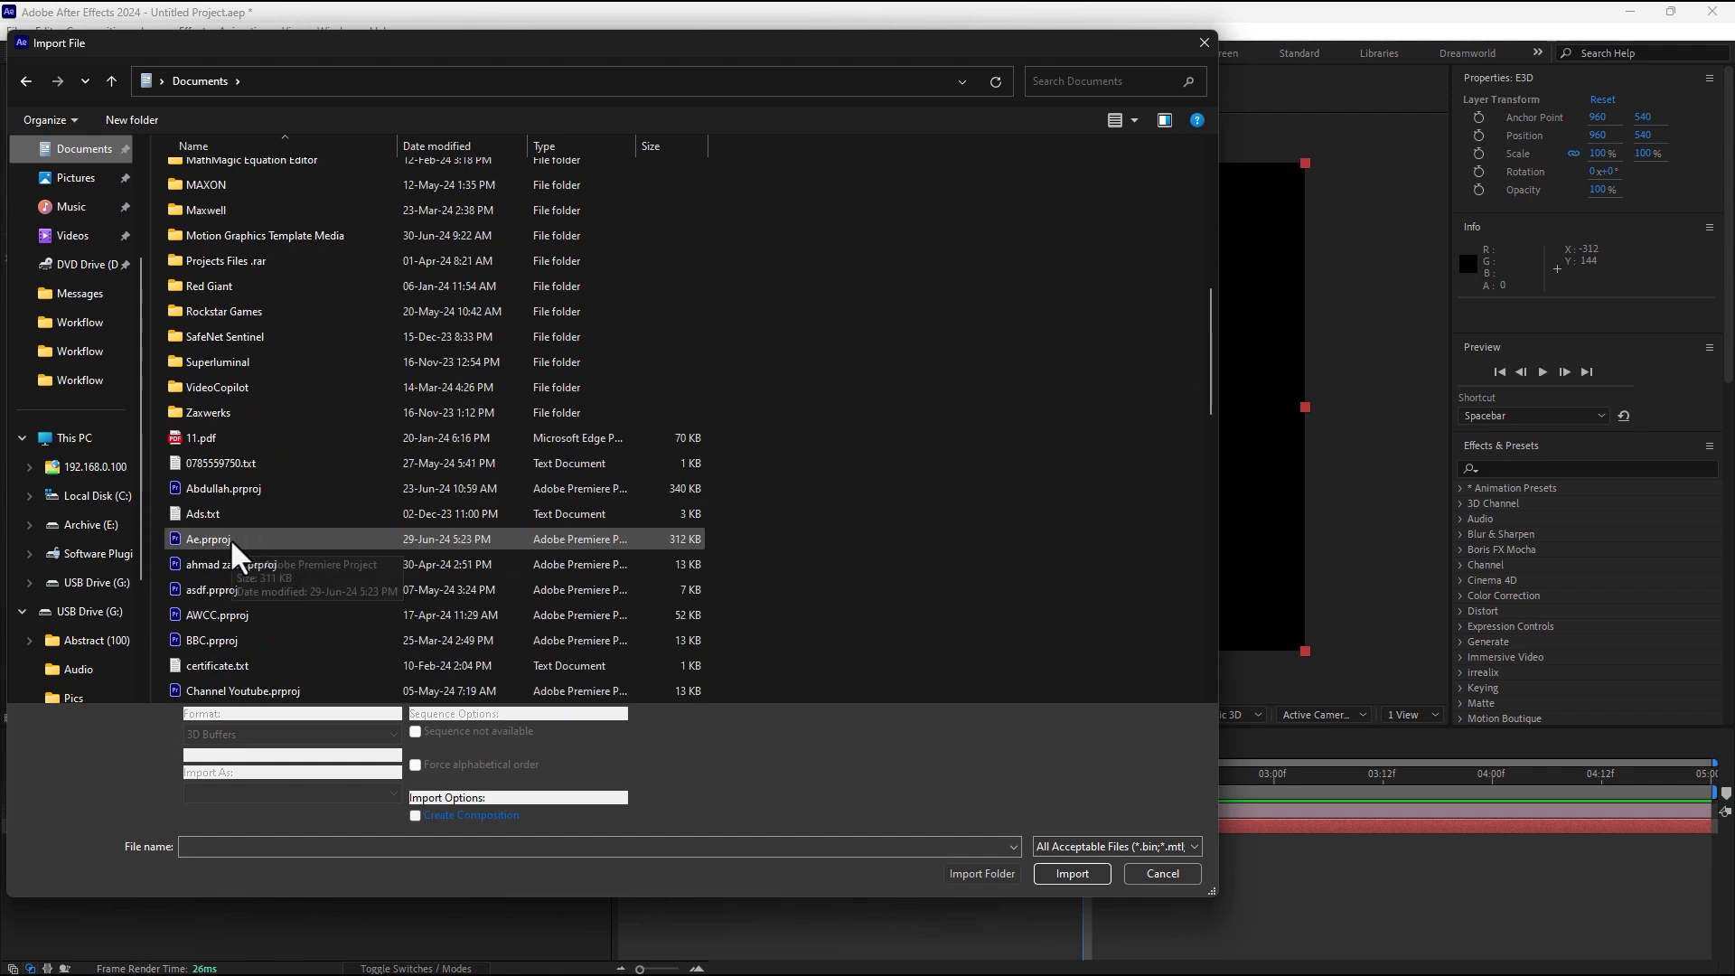
double_click(215, 387)
double_click(197, 197)
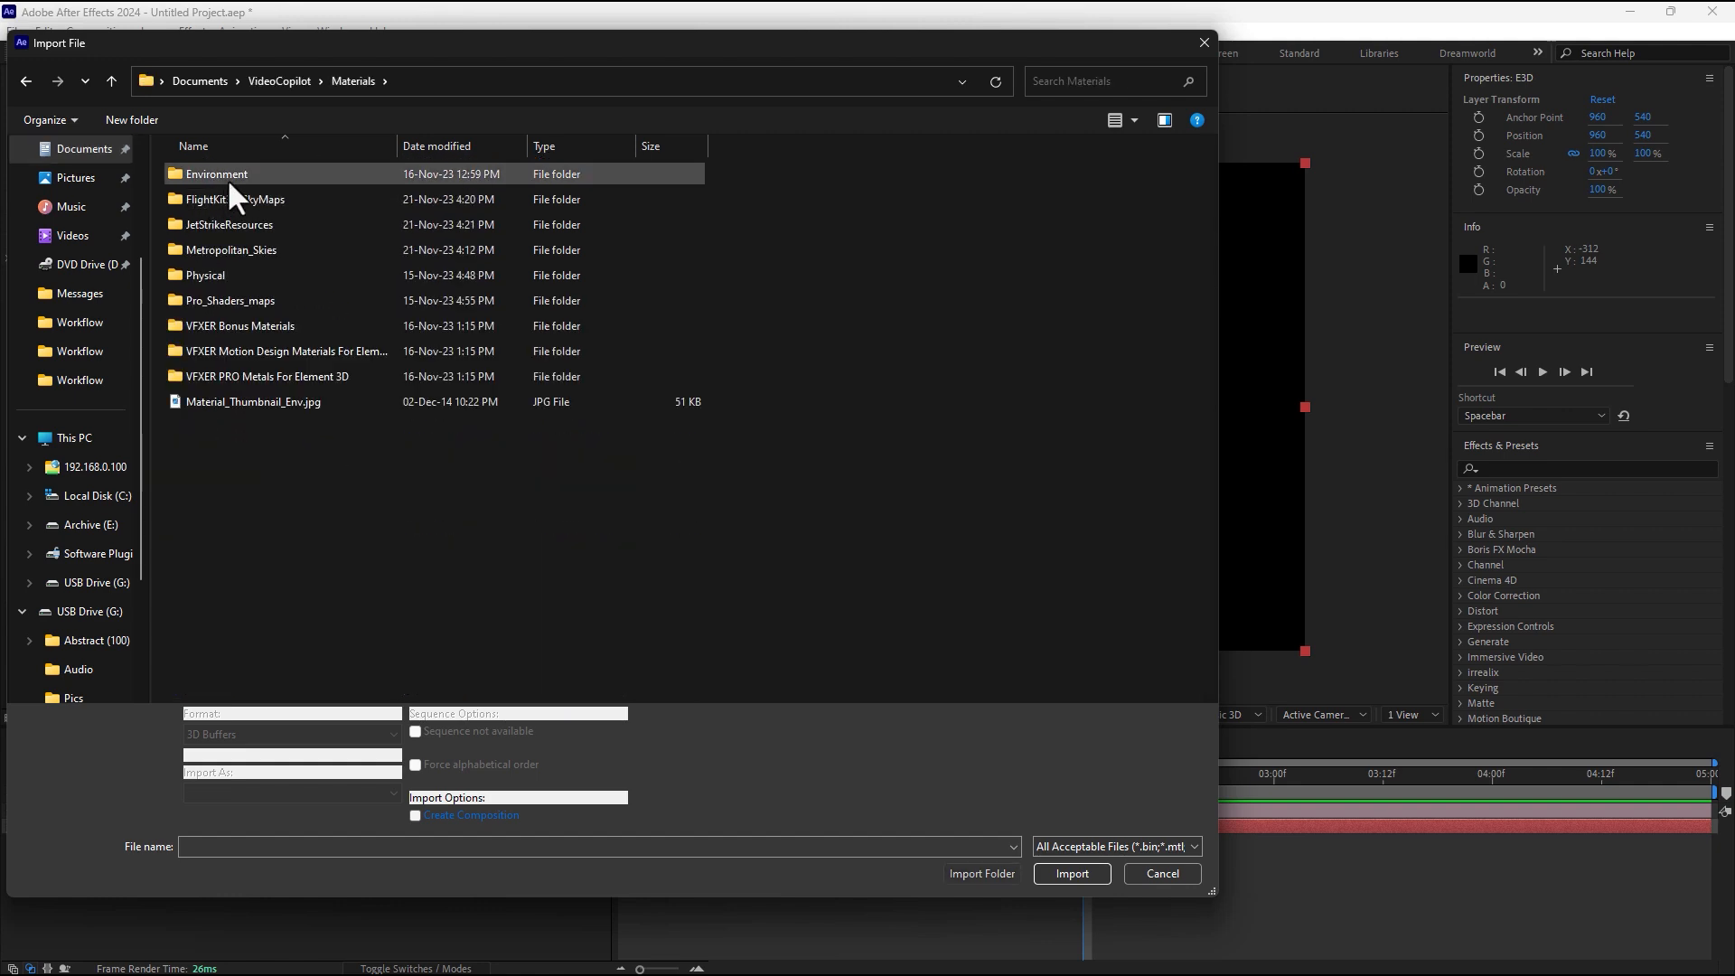
double_click(226, 175)
double_click(251, 176)
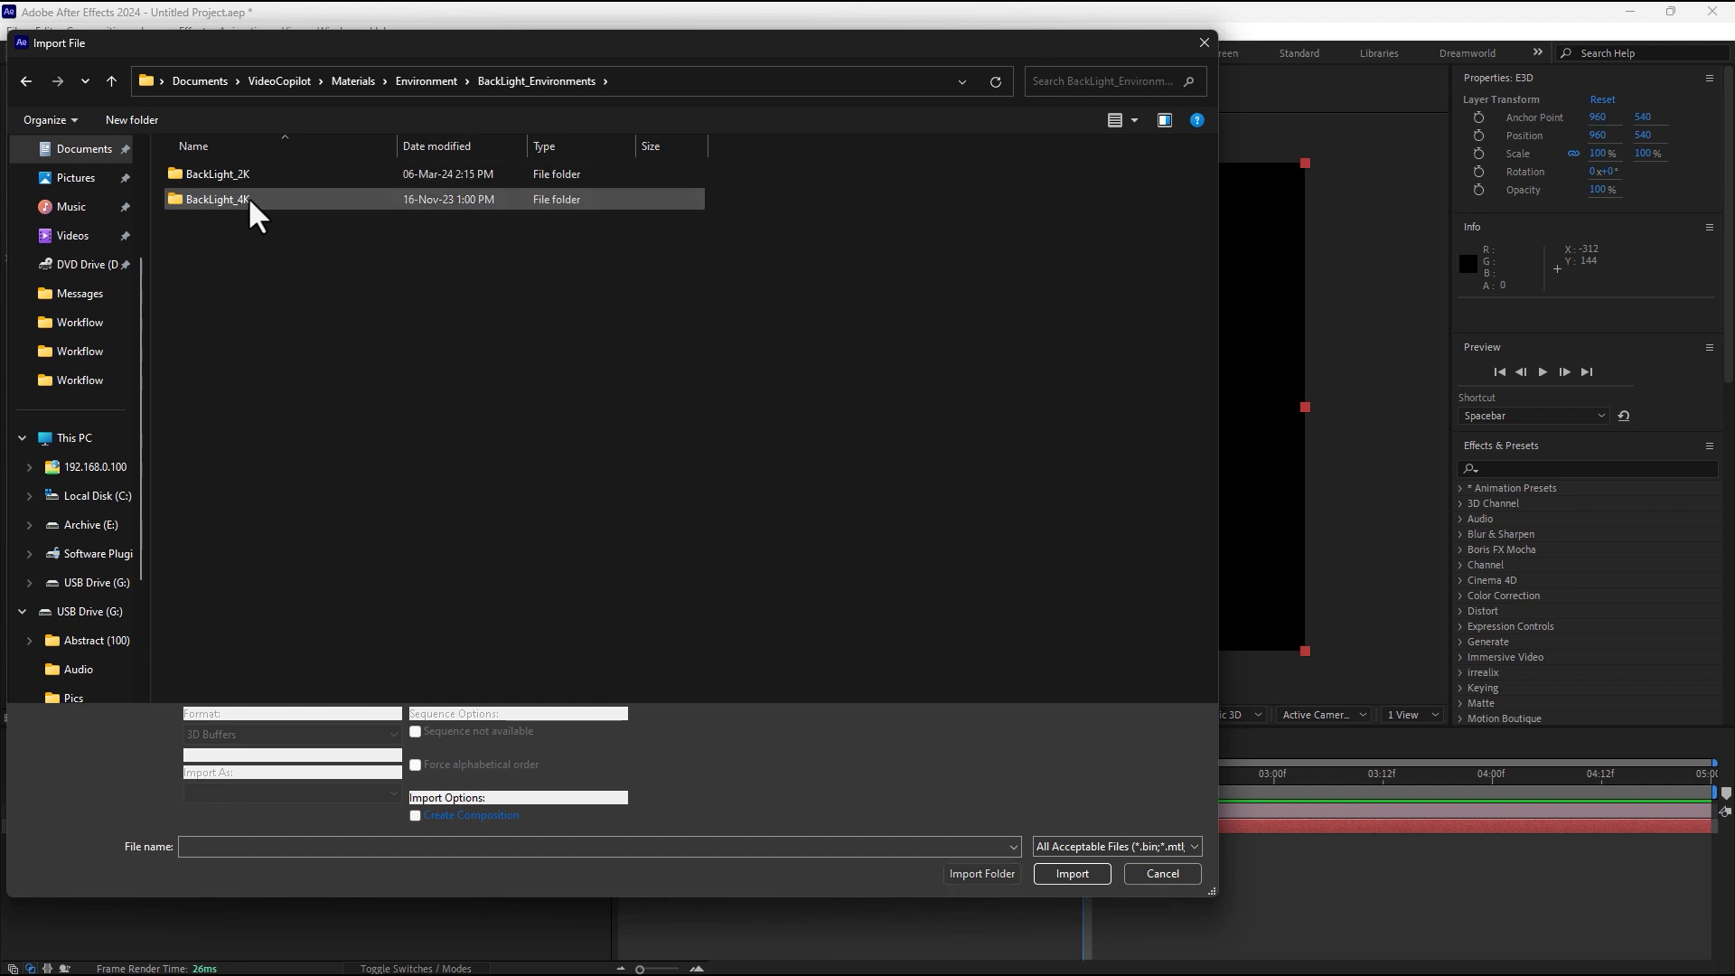
double_click(246, 199)
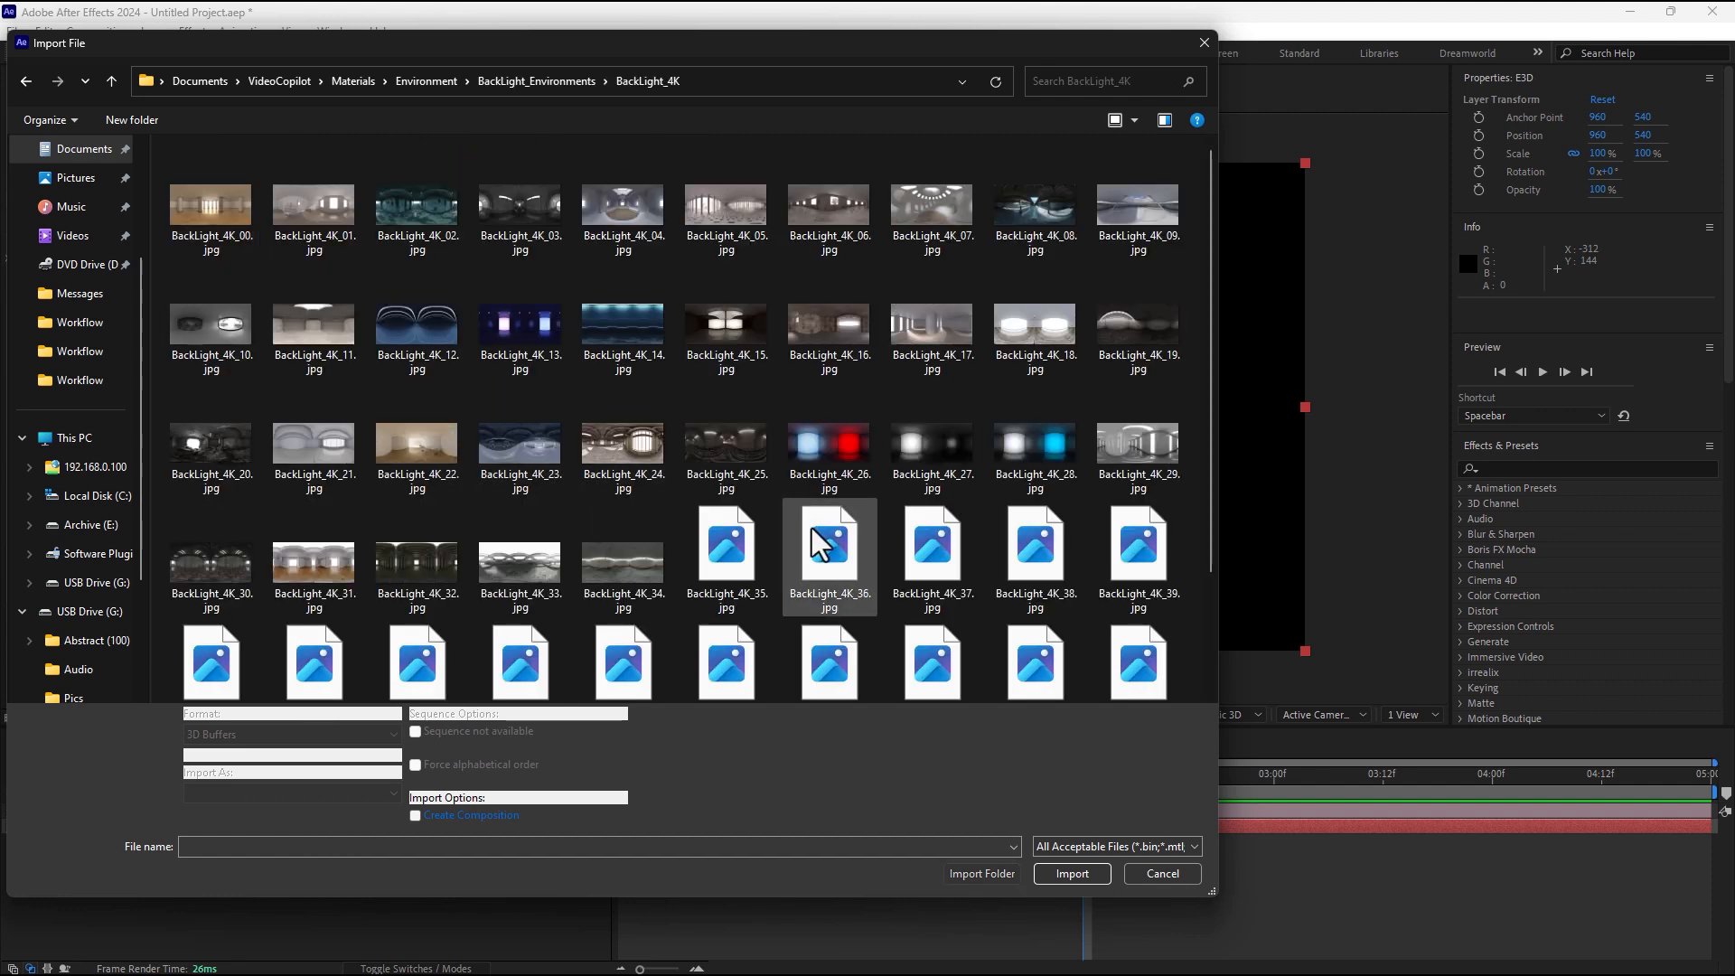
Import BackLight_4K_13.jpg as footage and place it in Comp 1 beneath the E3D layer.
click(824, 413)
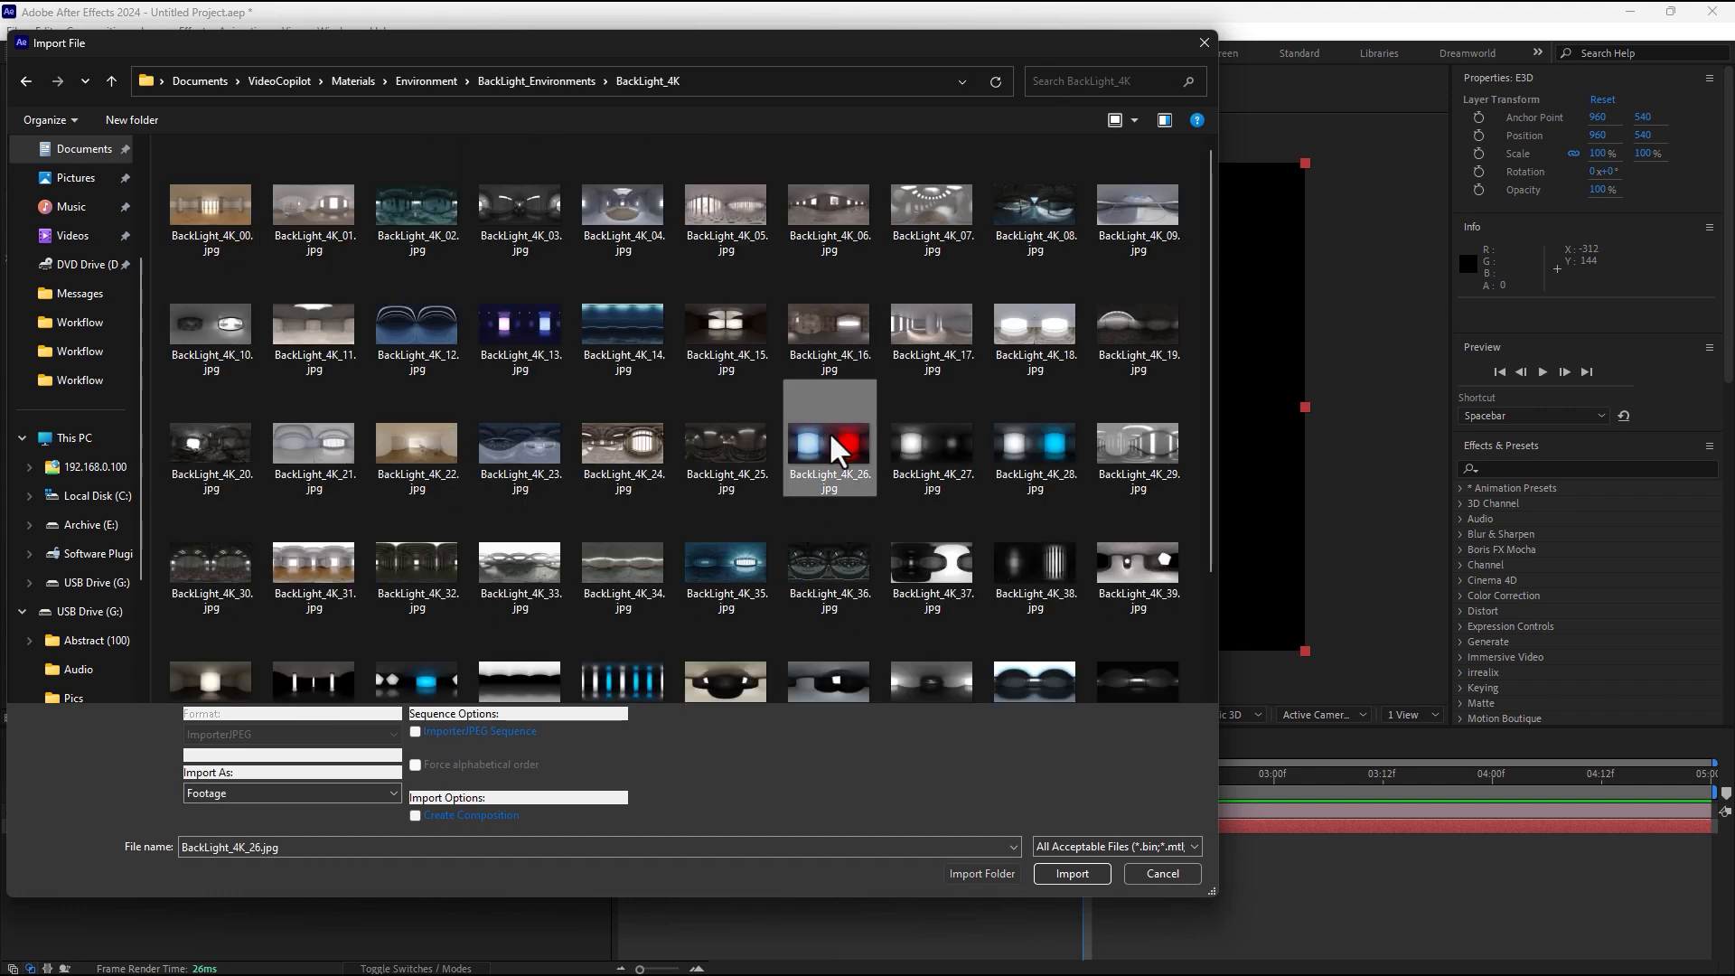
click(542, 329)
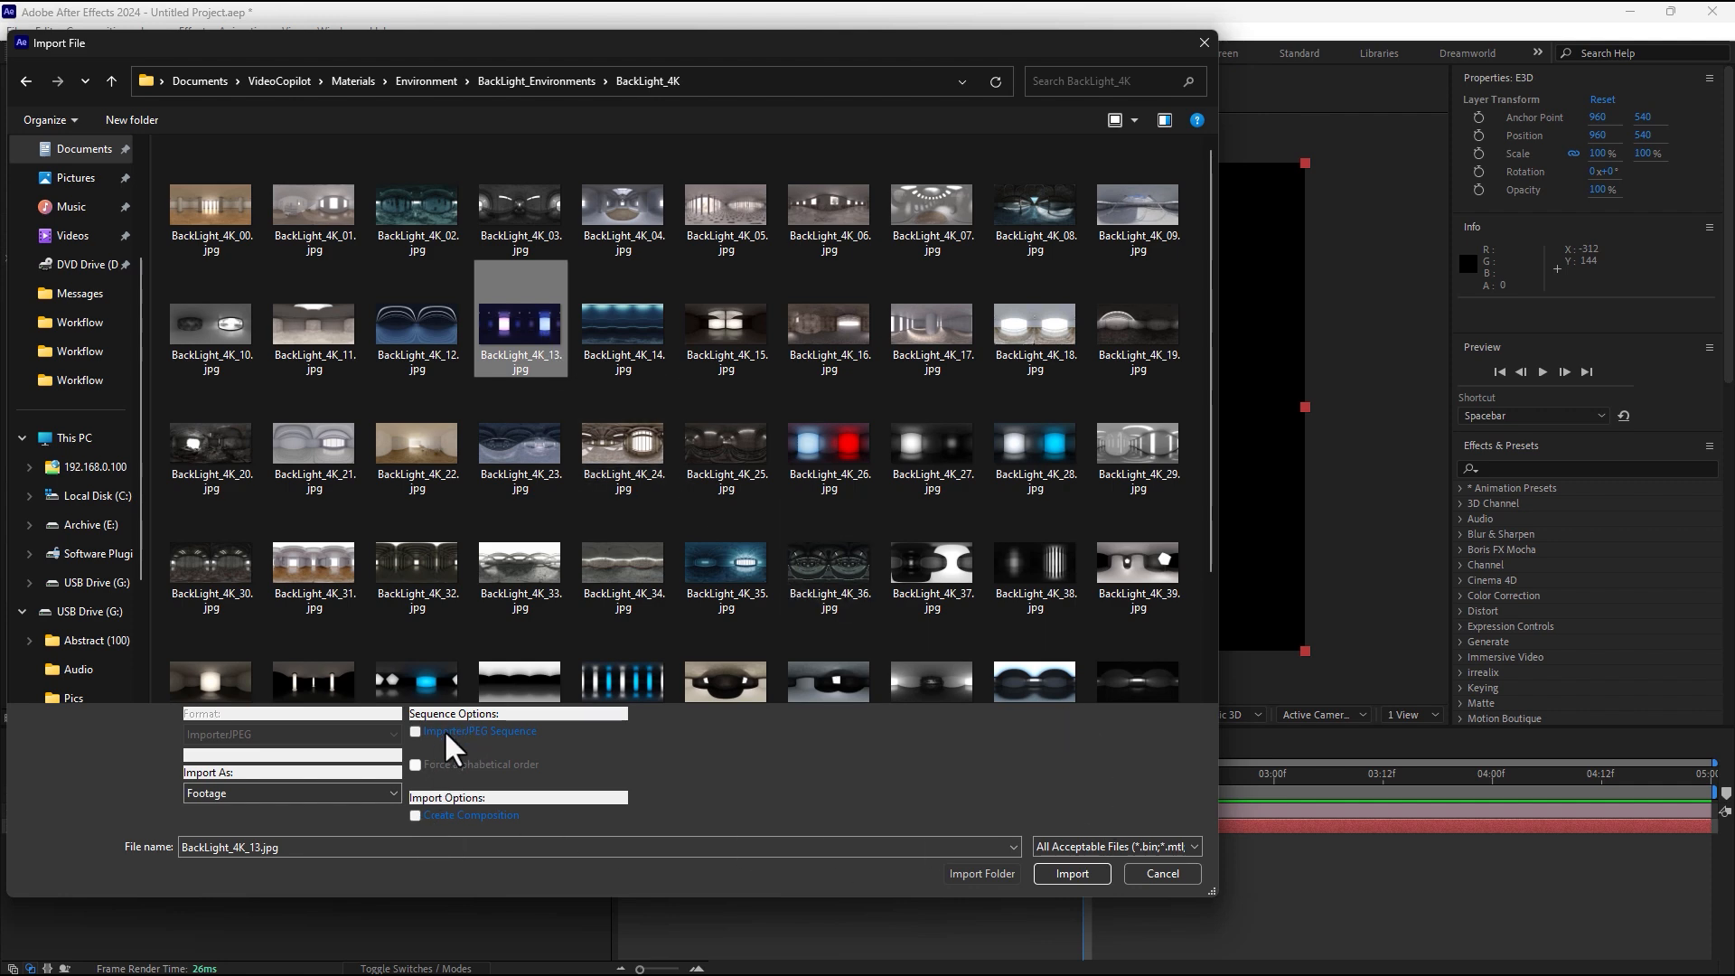
click(1072, 873)
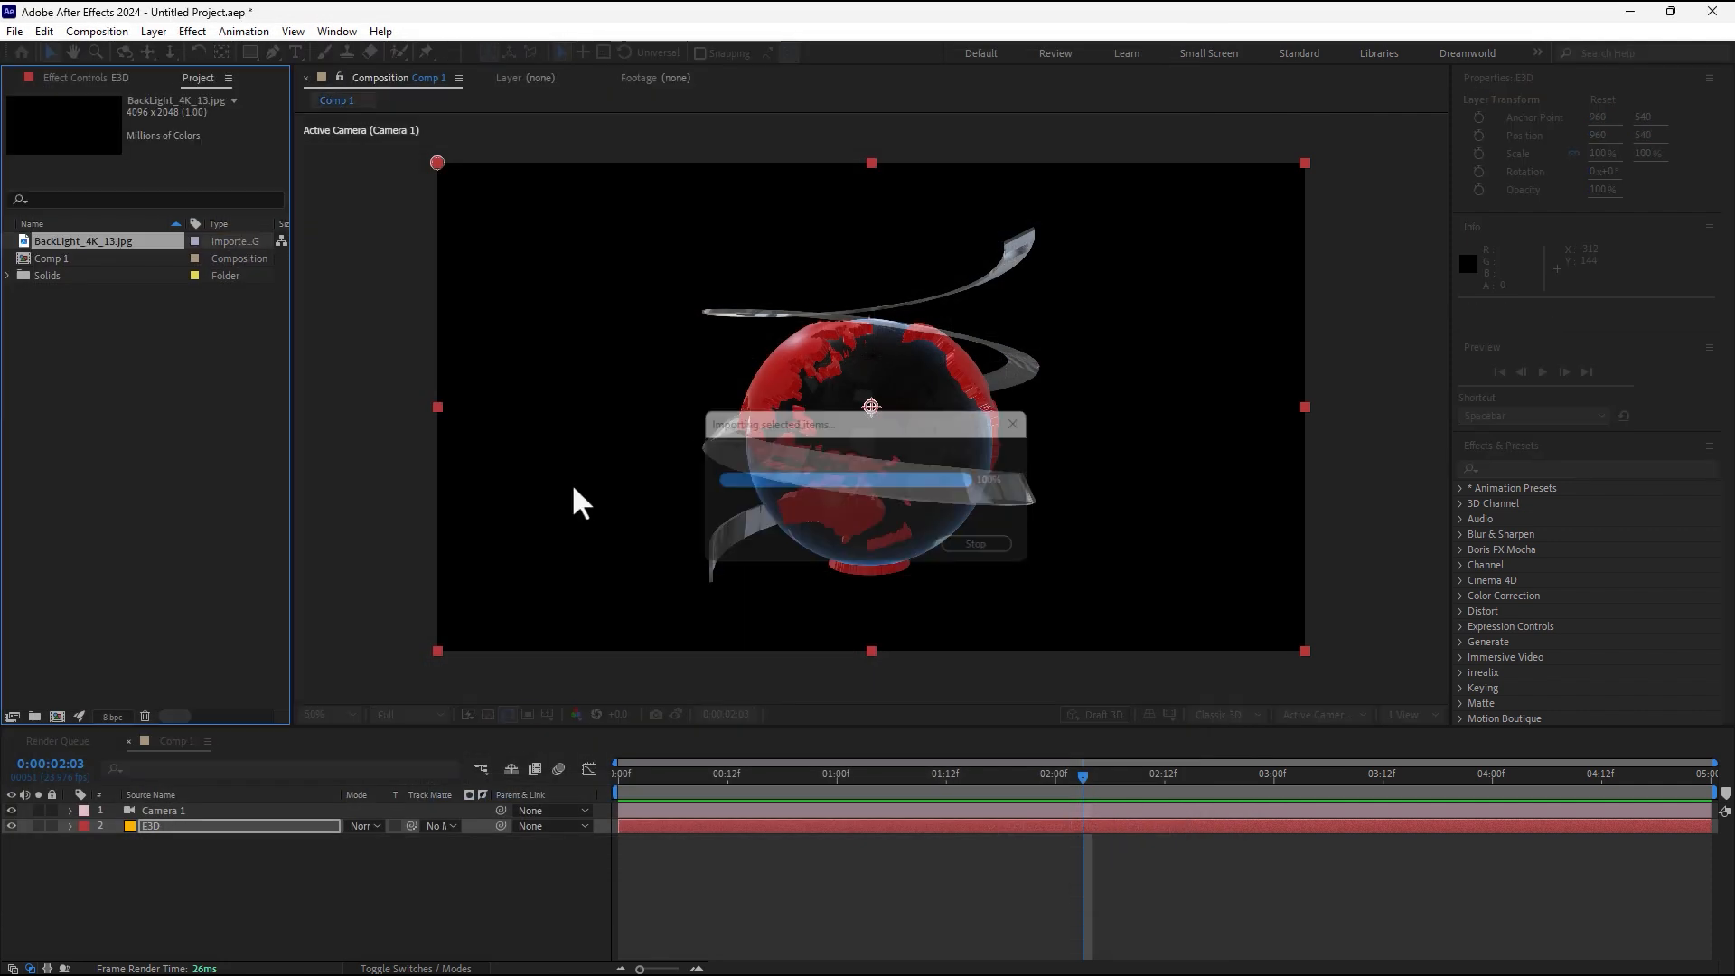
drag(112, 246, 310, 917)
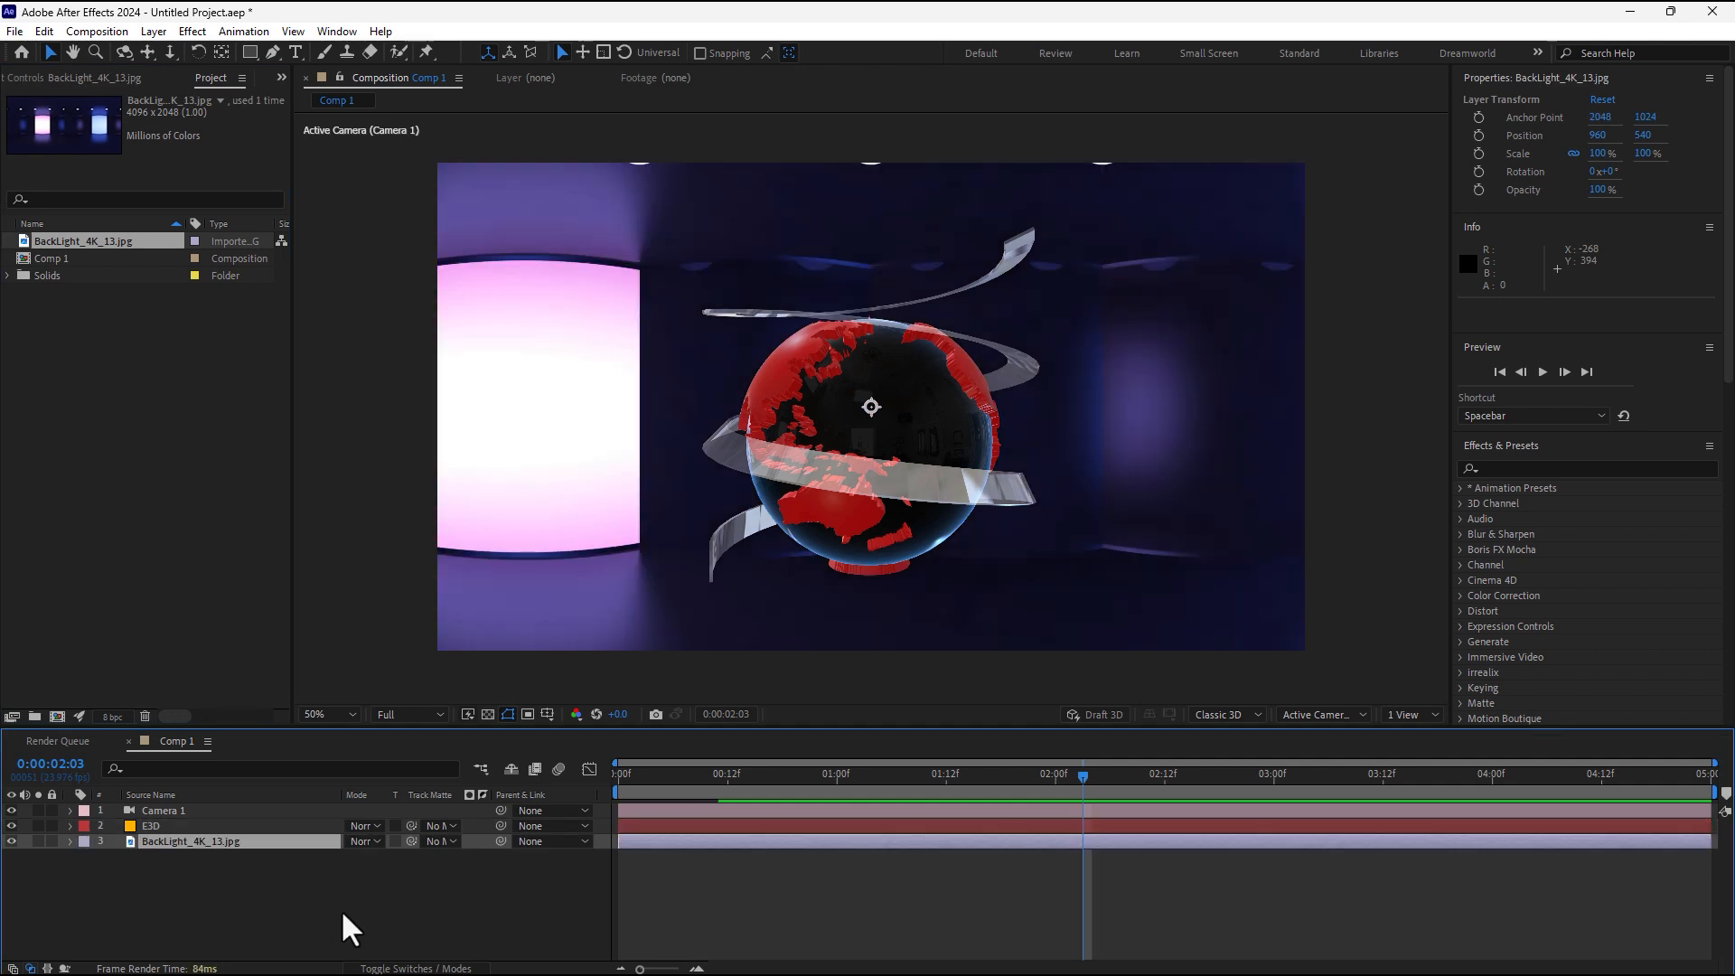
Create a comp-size solid named Horizone between the E3D layer and the backlight image.
right_click(339, 910)
mouse_move(377, 694)
click(623, 732)
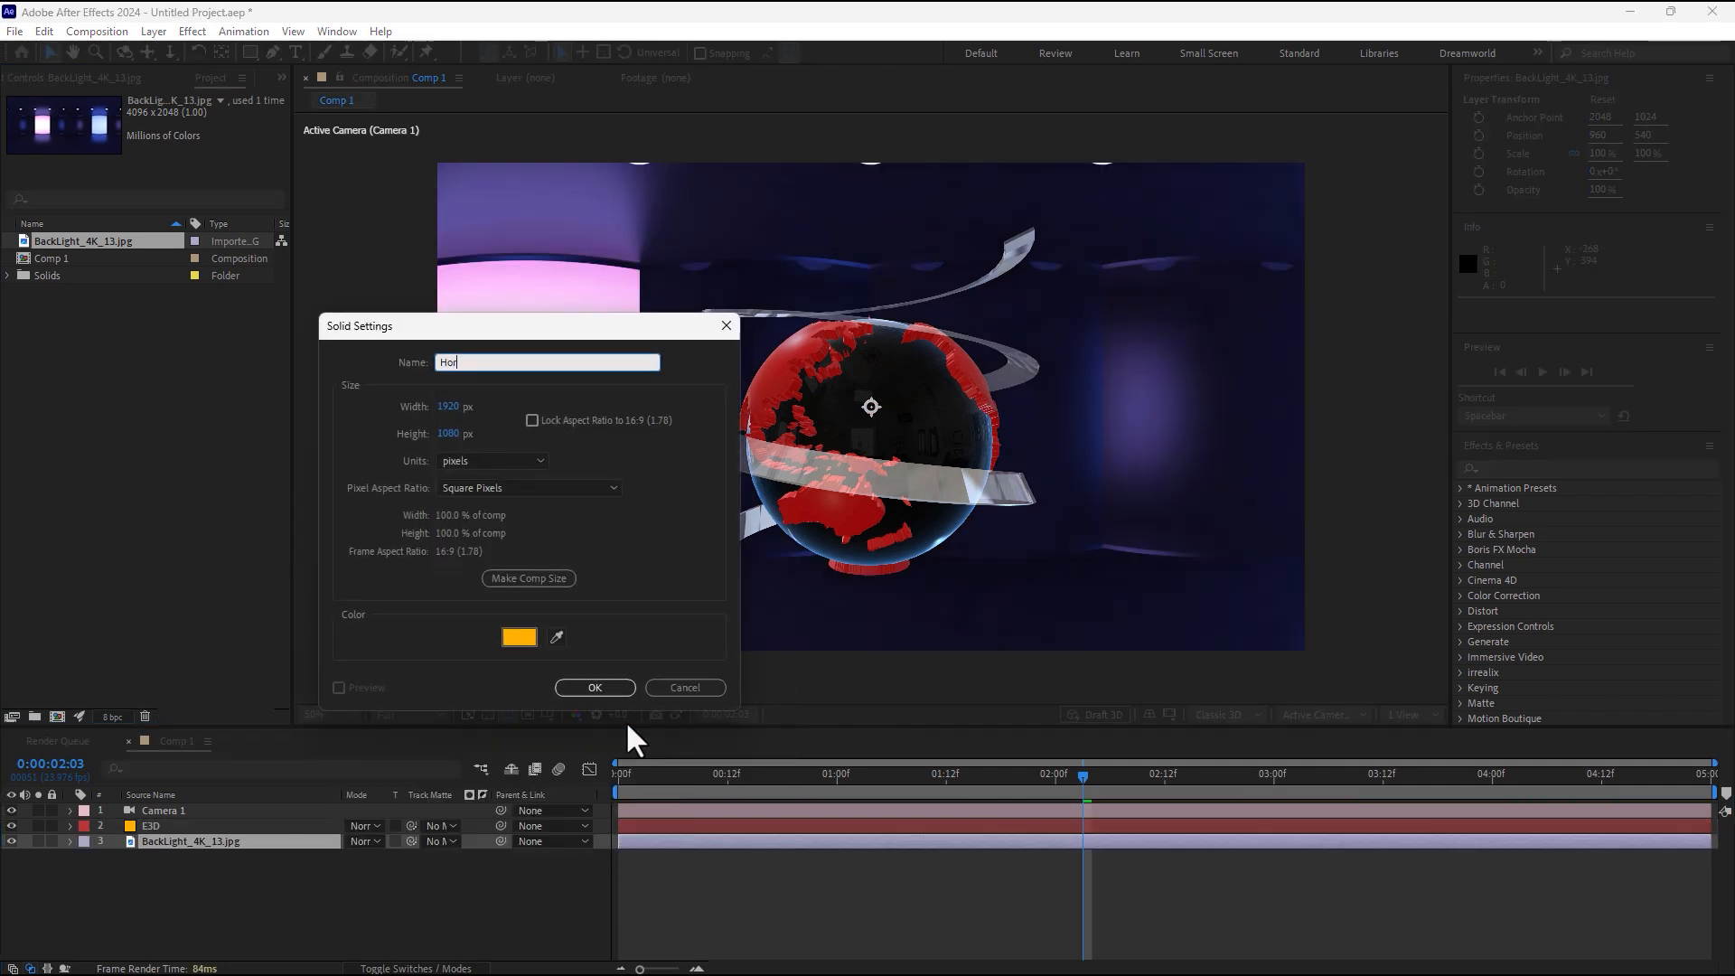
text(Horizone)
key(Return)
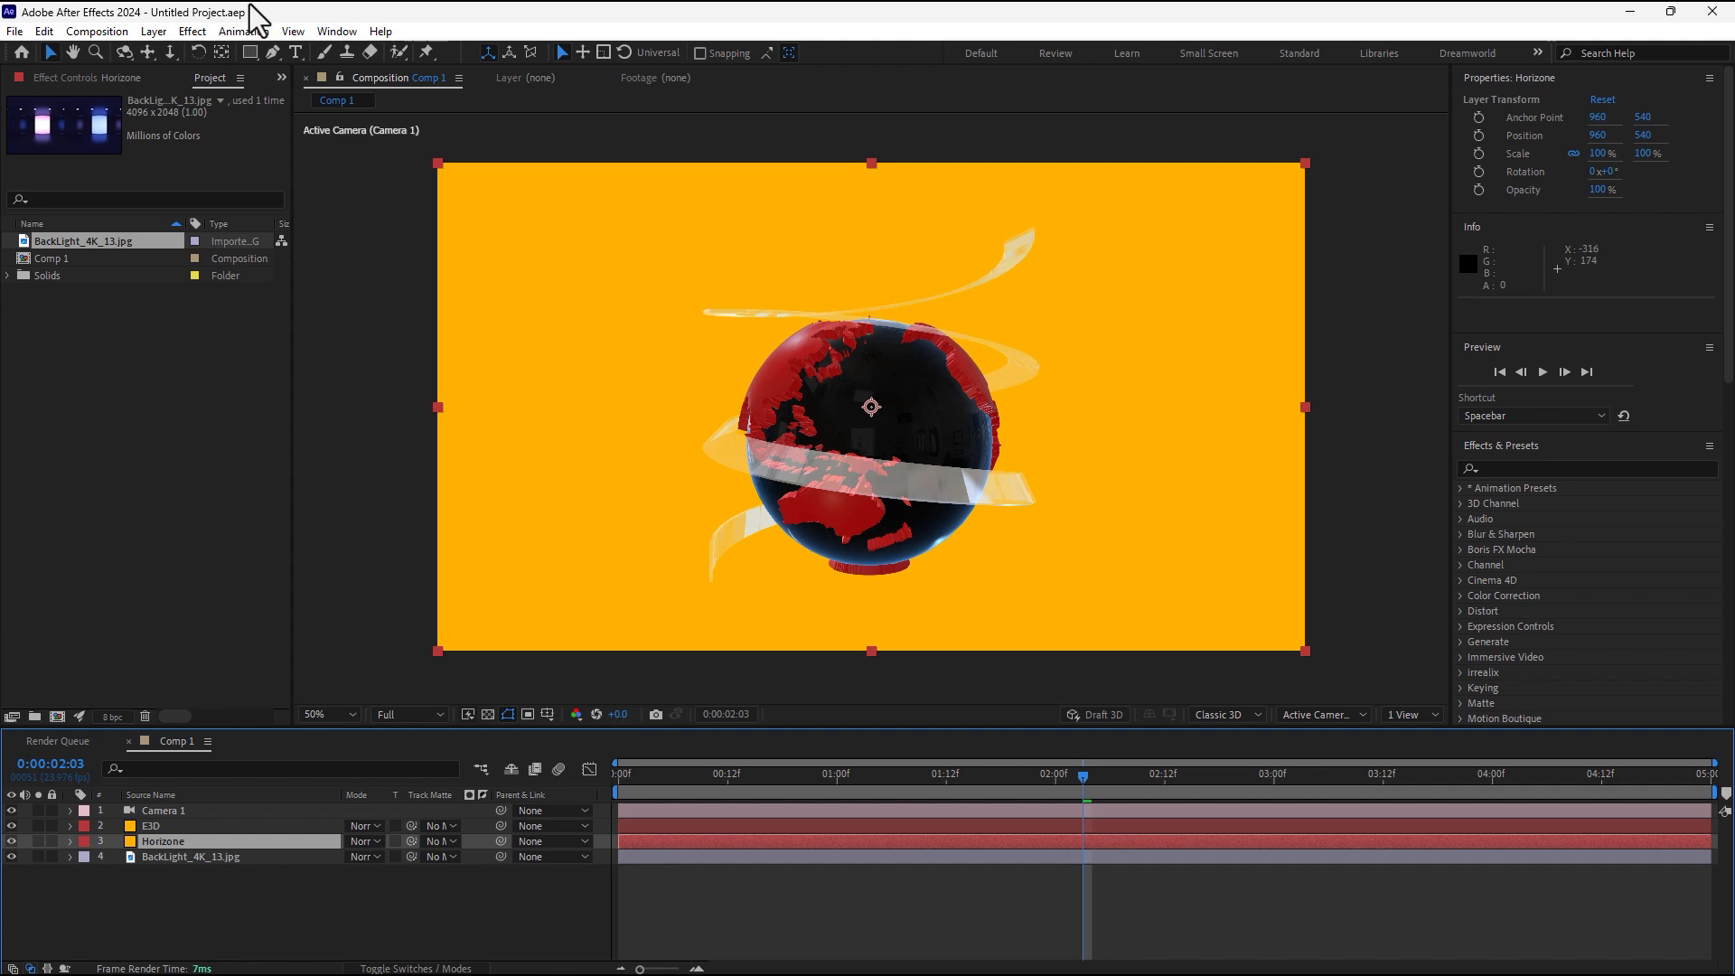
Apply the RG Trapcode Horizon effect to the Horizone solid and set its Image Map layer to BackLight_4K_13.jpg.
click(192, 32)
mouse_move(299, 506)
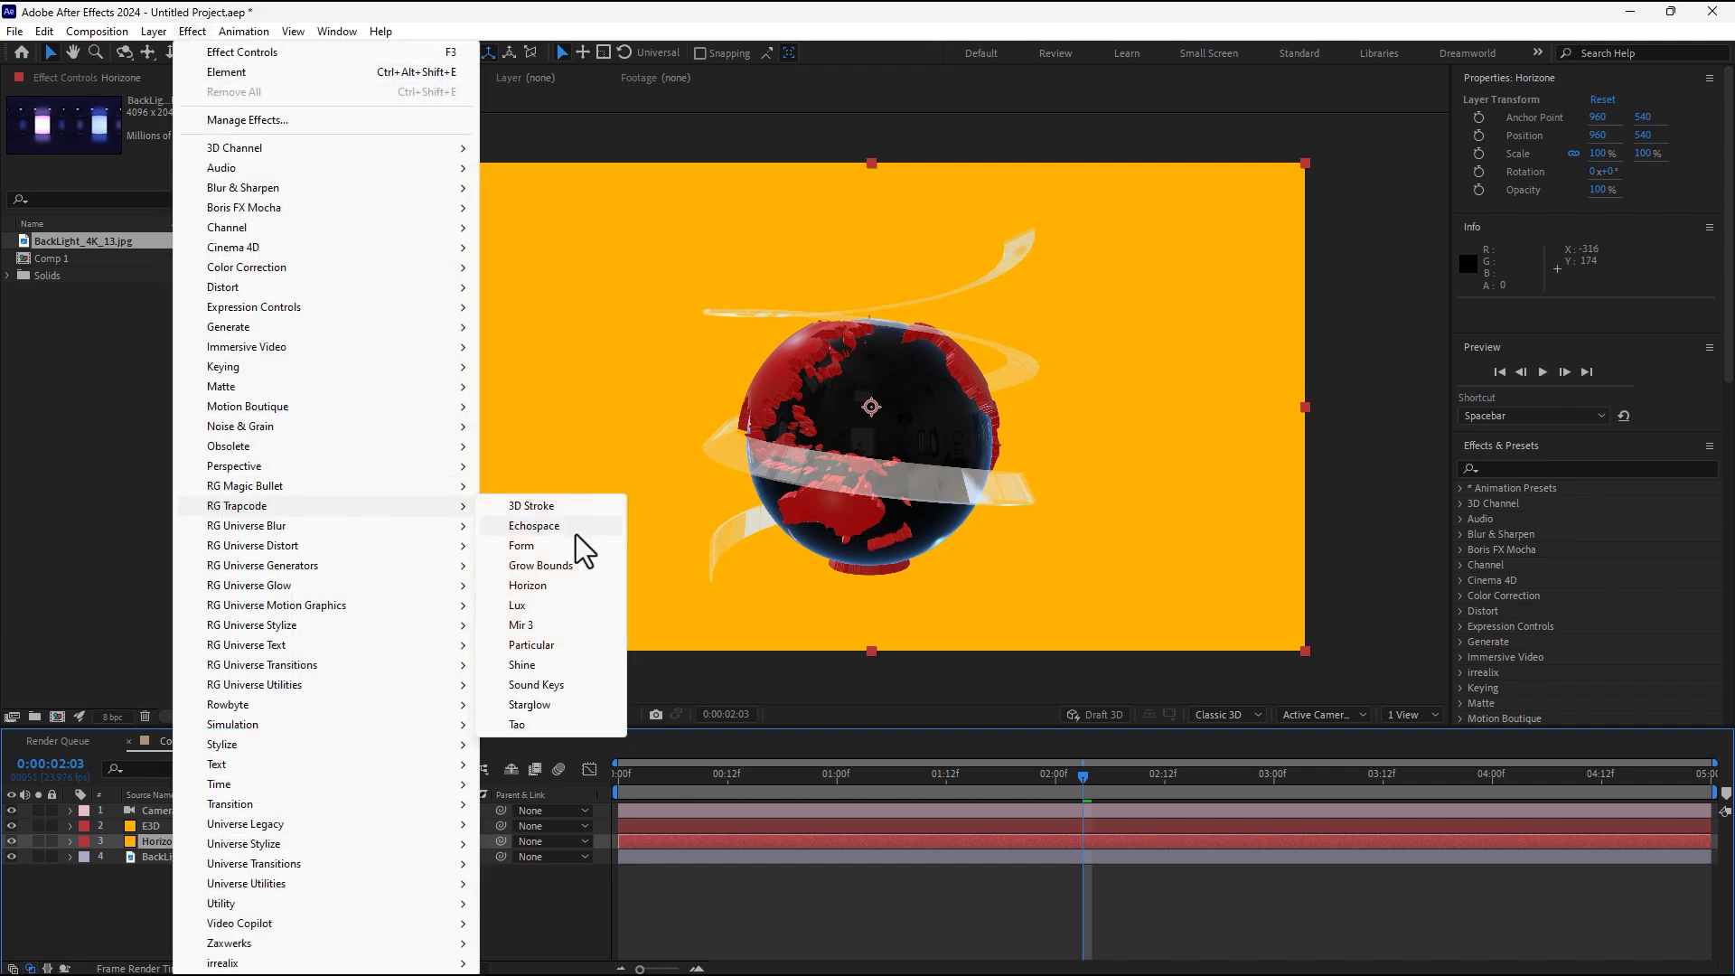
click(545, 587)
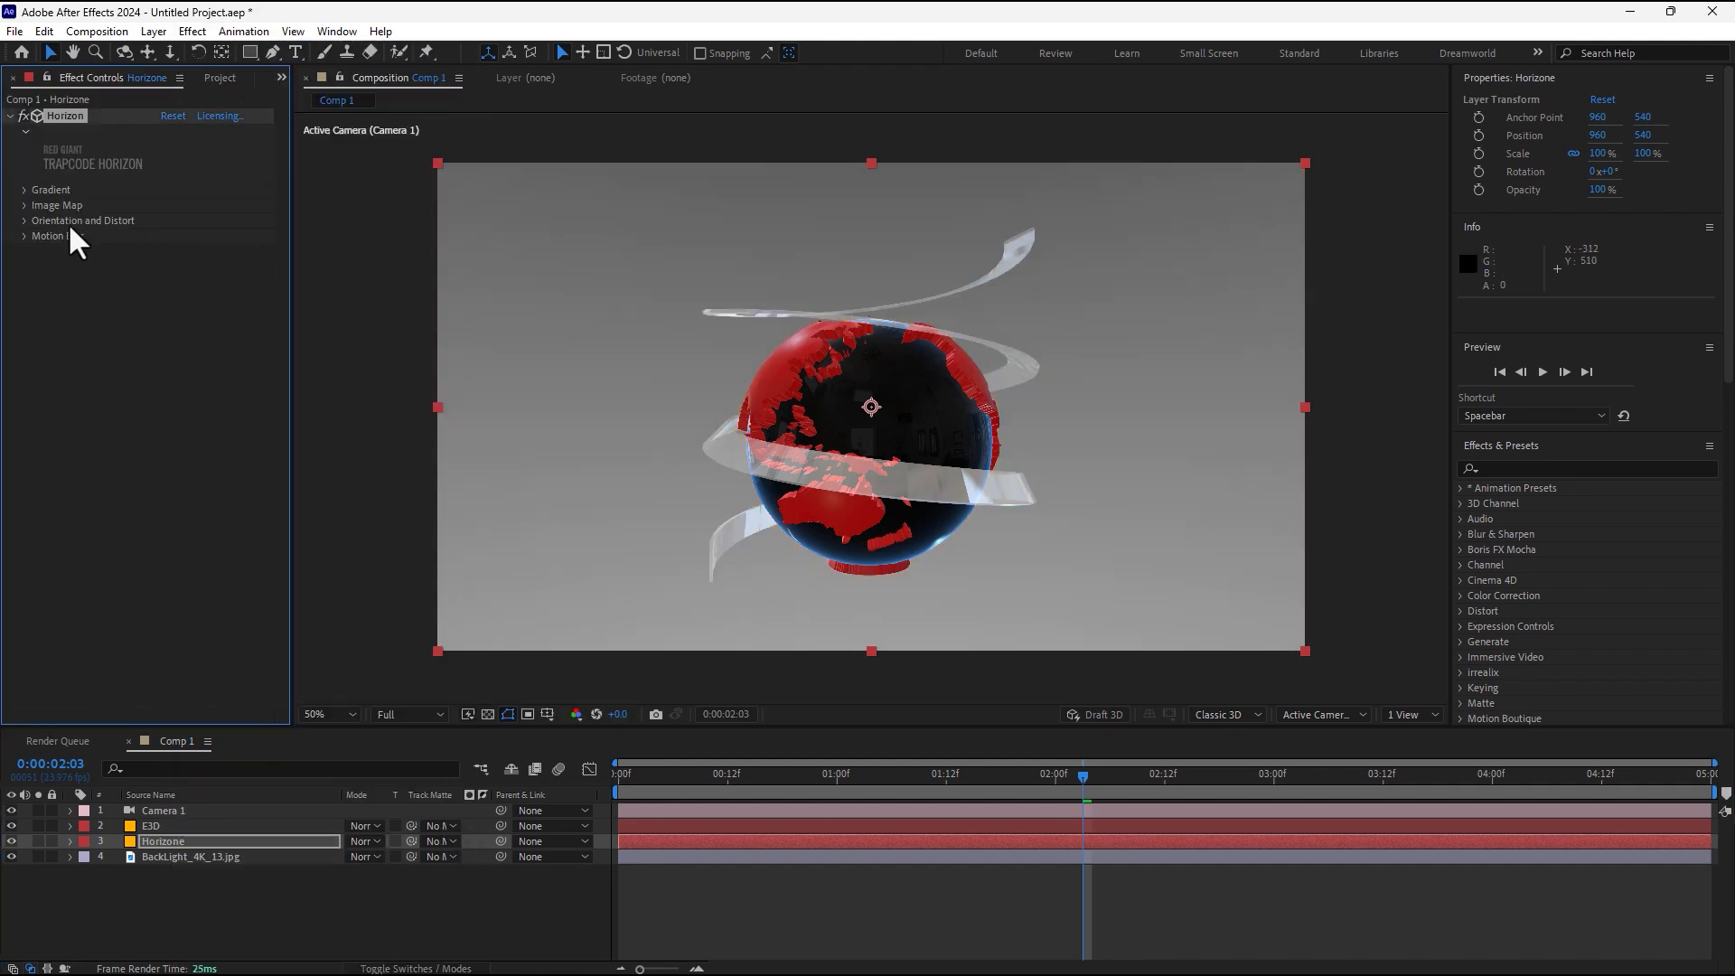
click(25, 206)
click(186, 220)
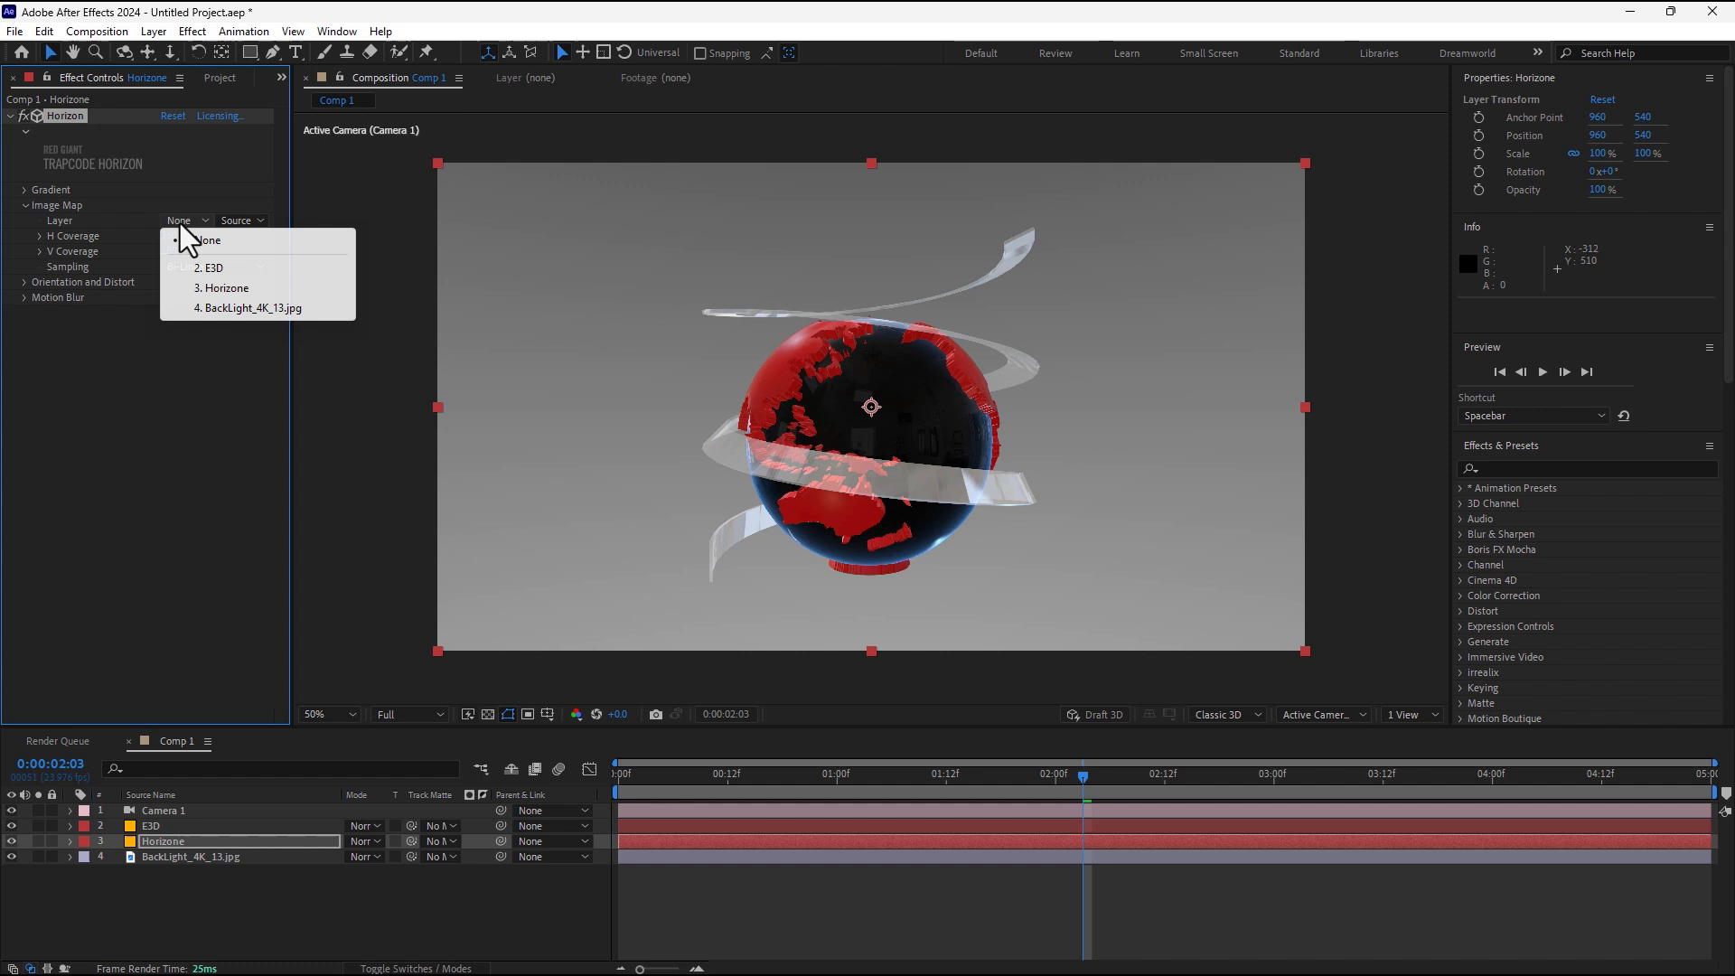
click(229, 309)
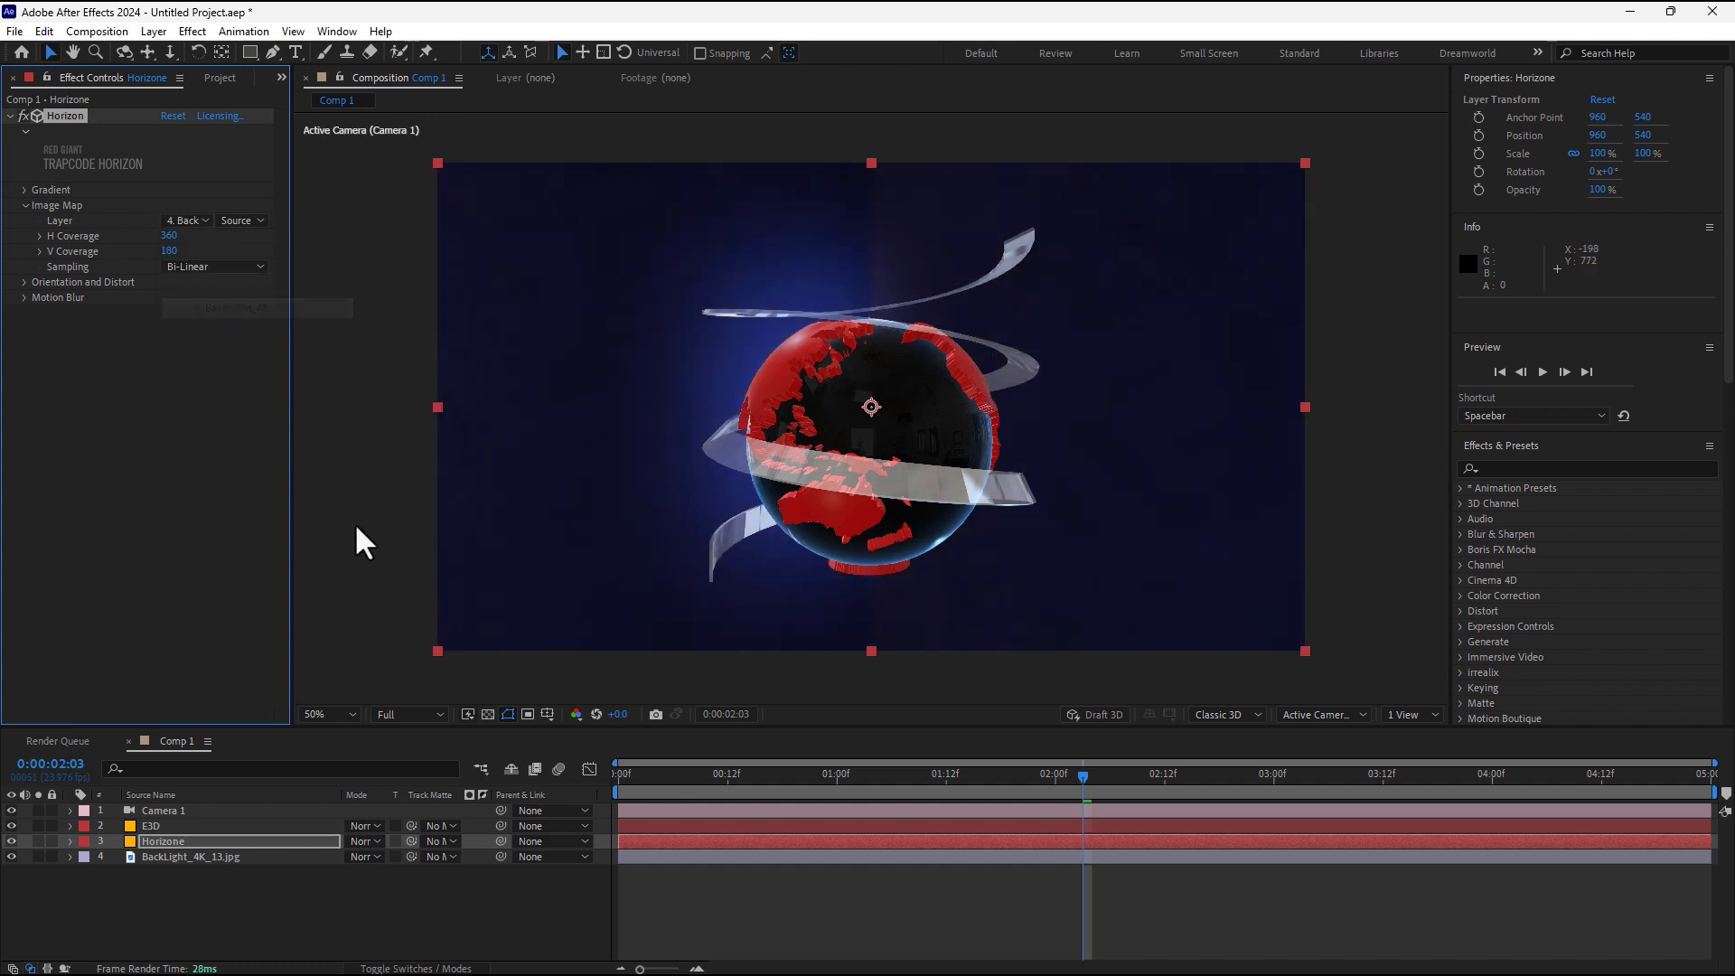
Change Camera 1's lens preset to 15mm in its camera settings.
click(179, 813)
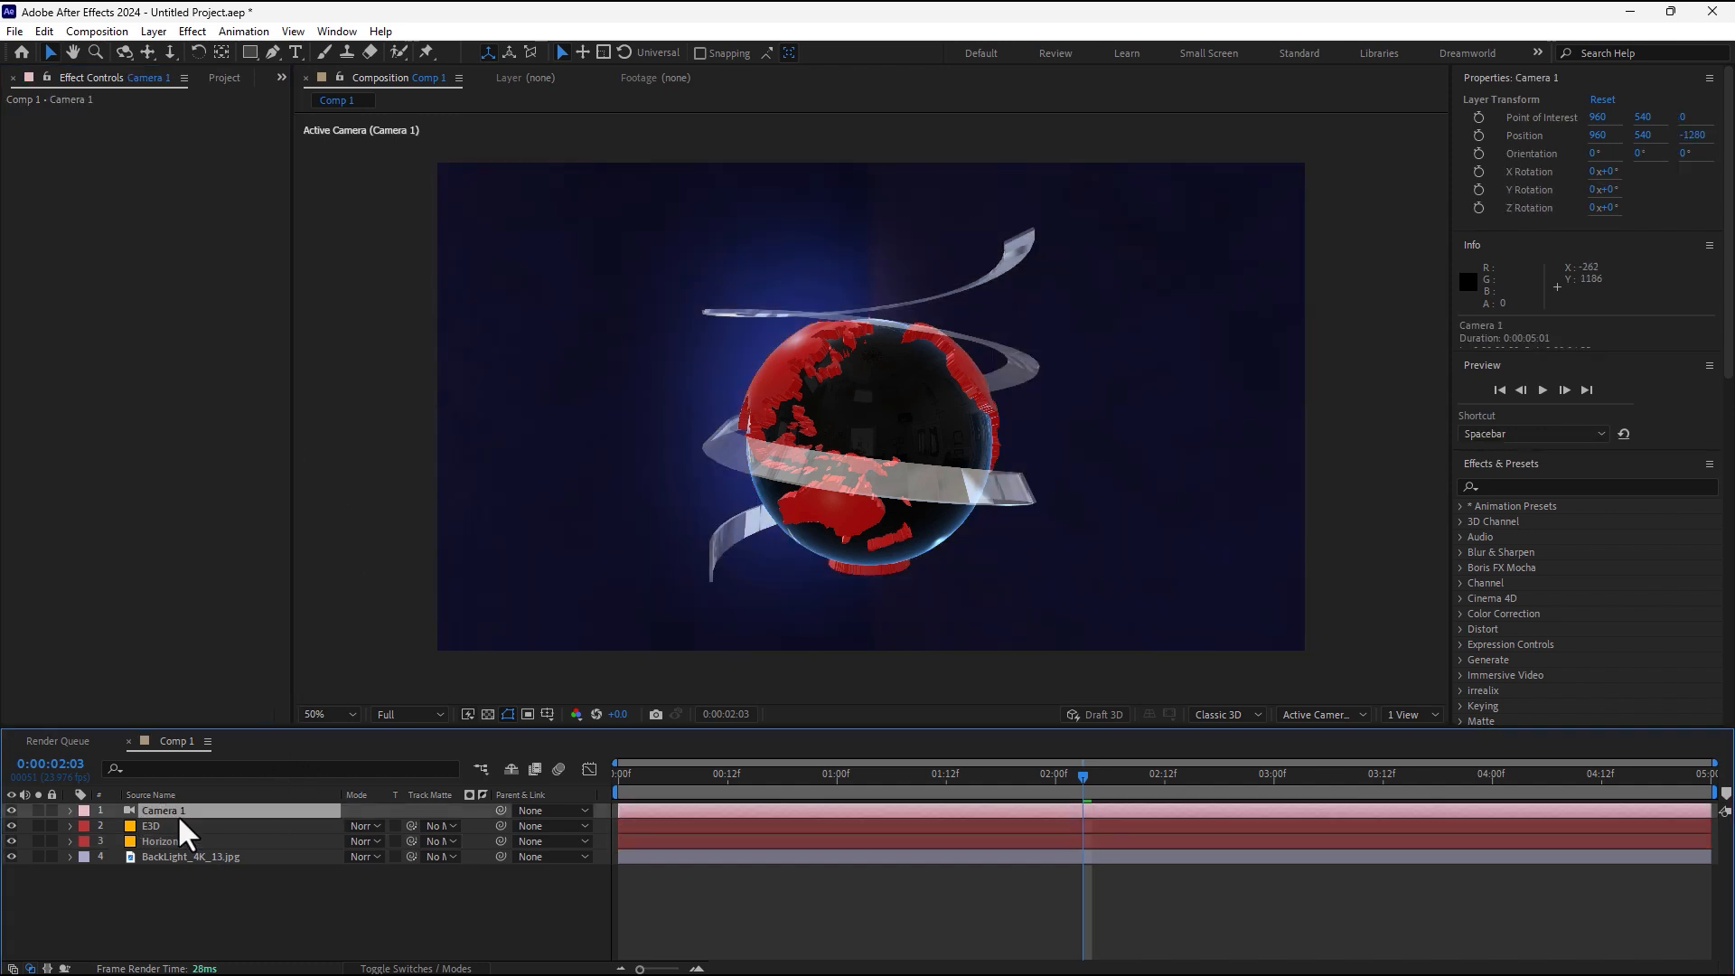
click(153, 30)
click(172, 65)
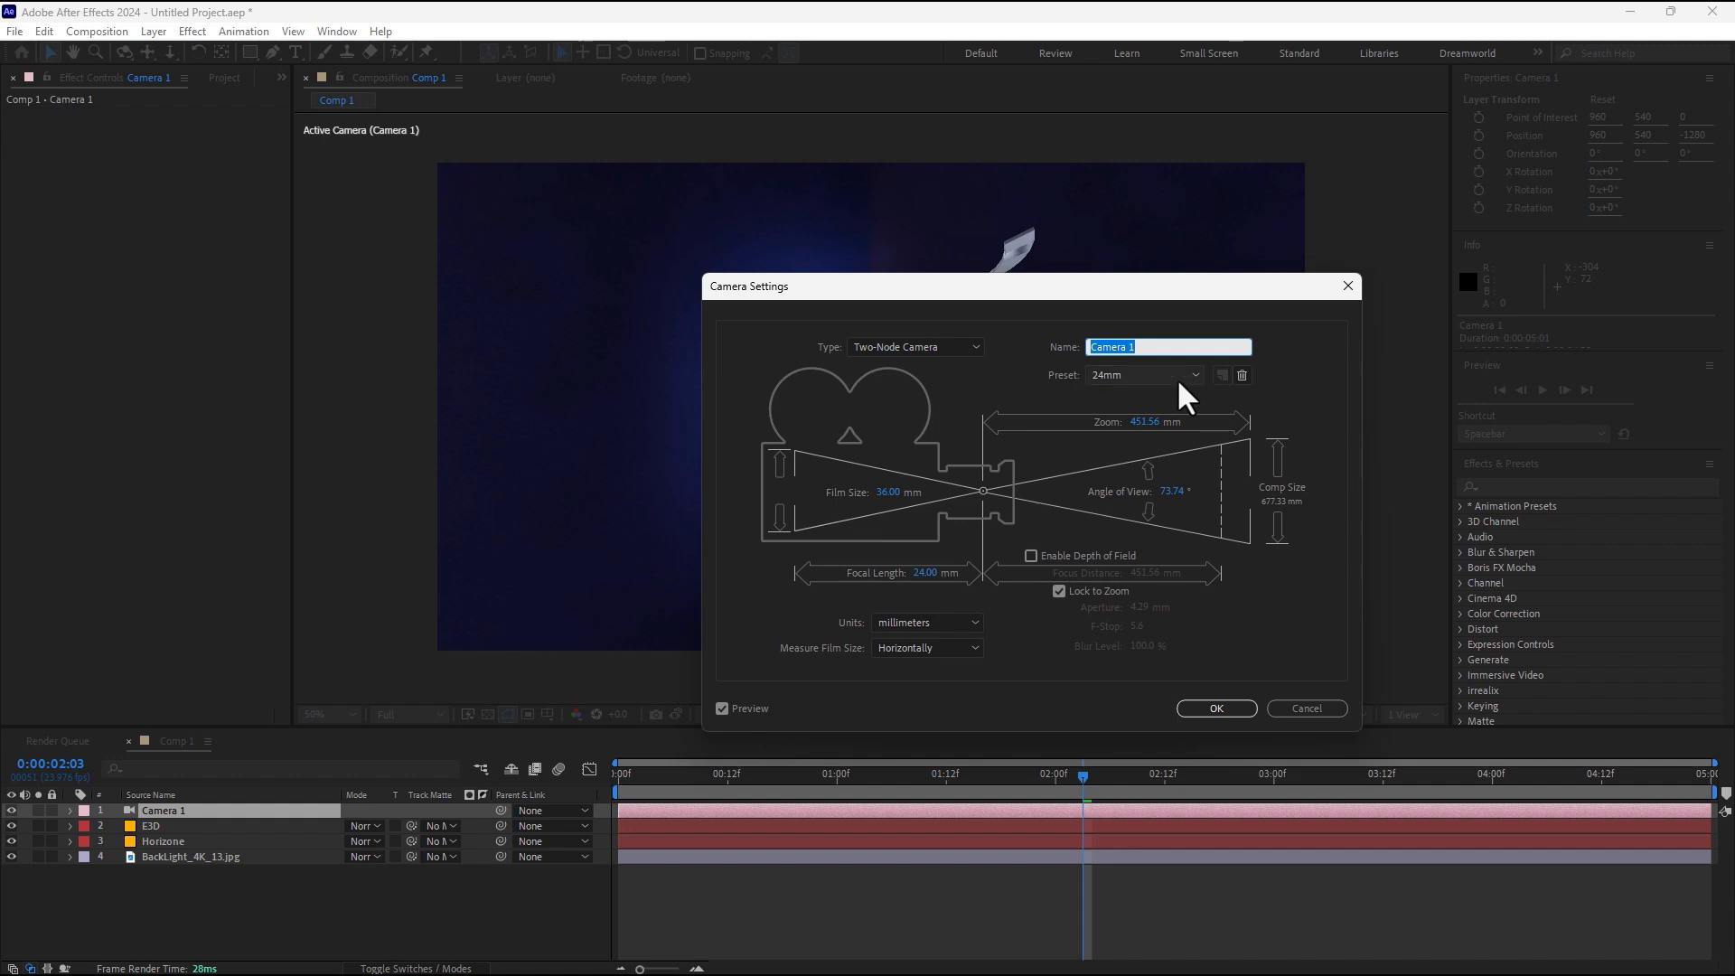
click(1177, 378)
click(1151, 421)
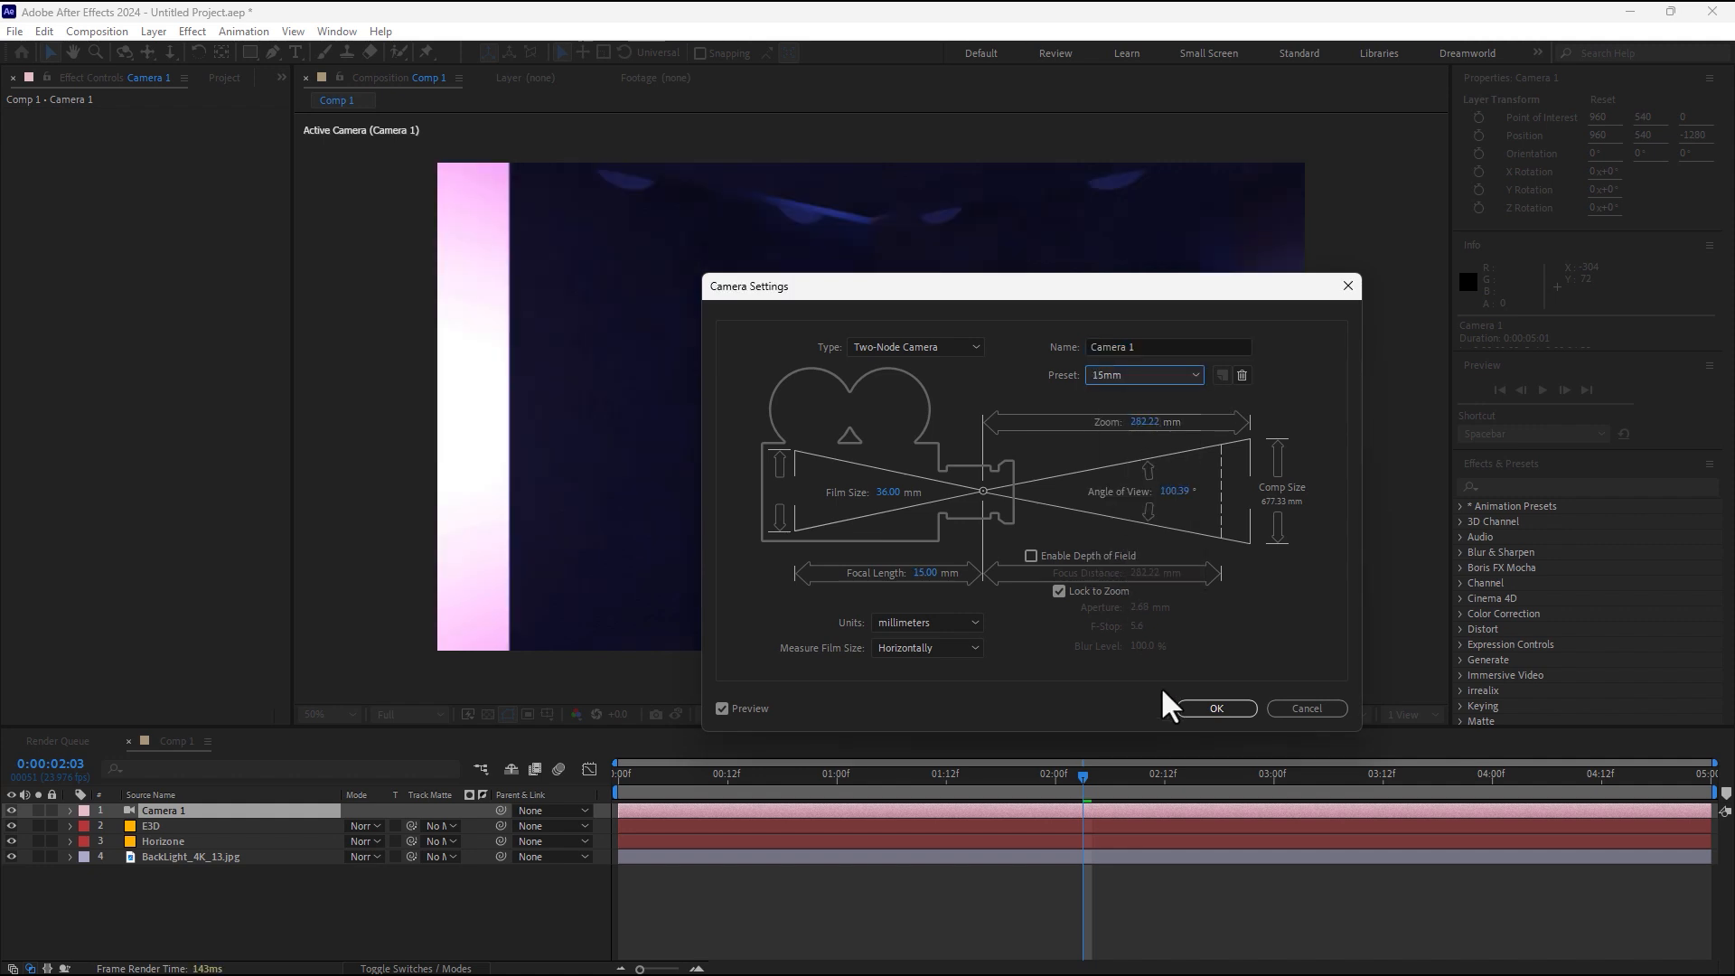
click(1218, 708)
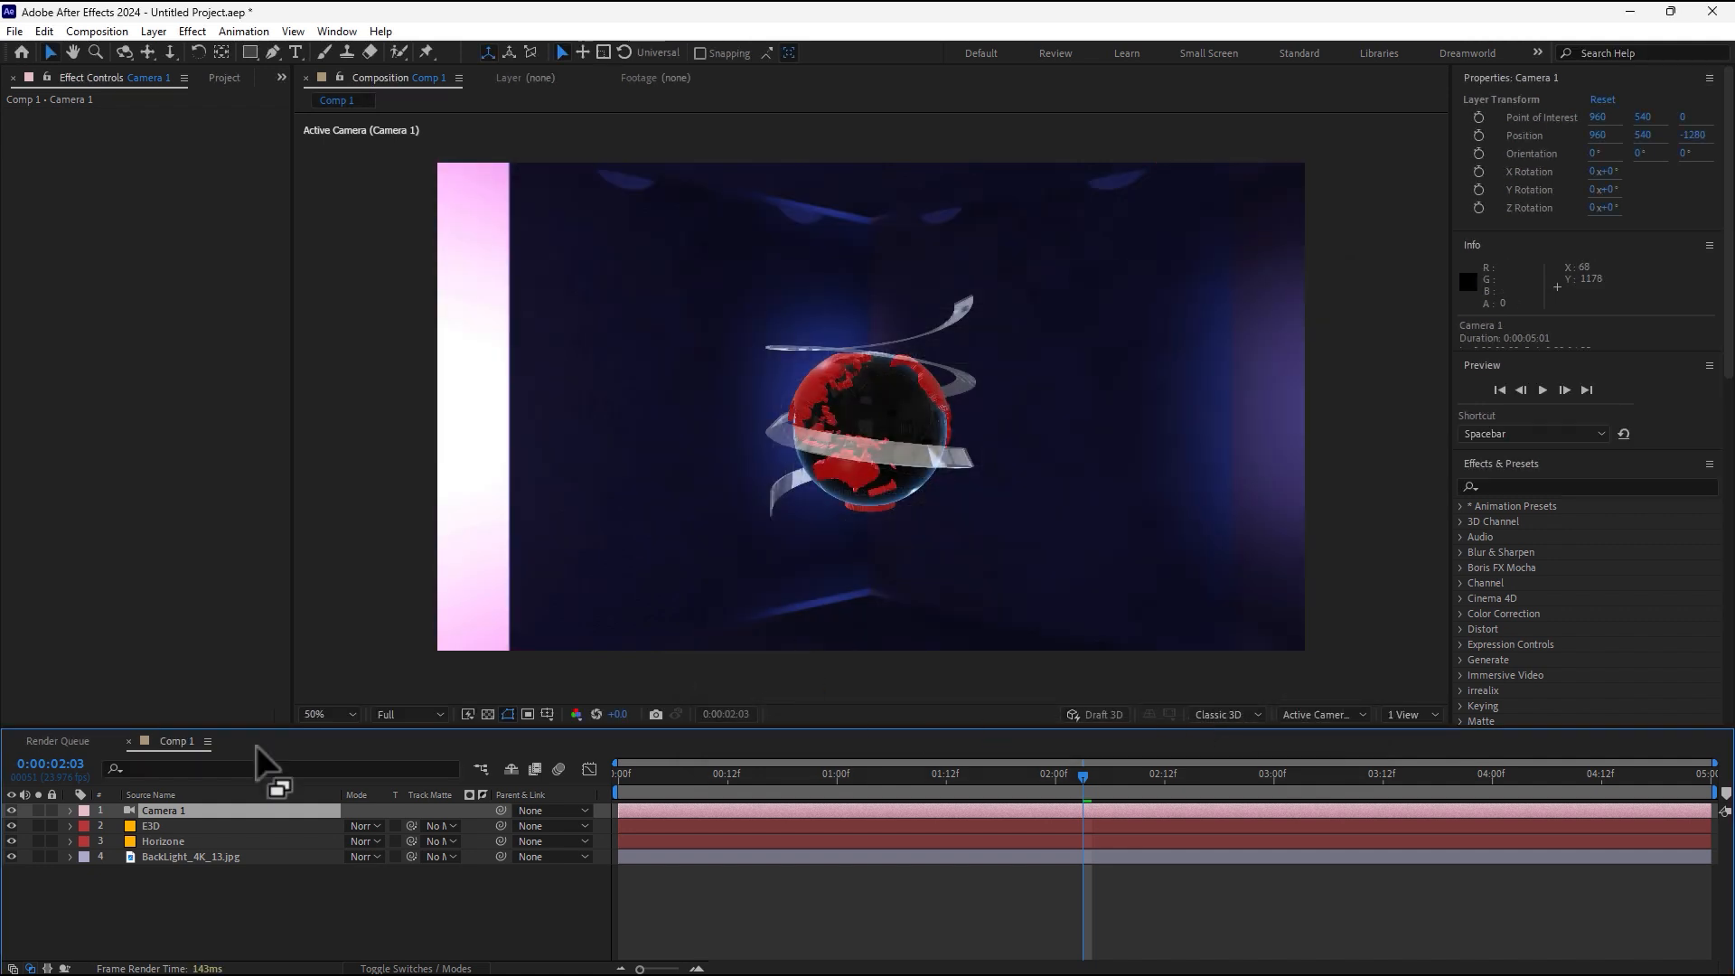
Increase the Group 1 Particle Size in the E3D layer's Element effect to 22.30.
click(175, 826)
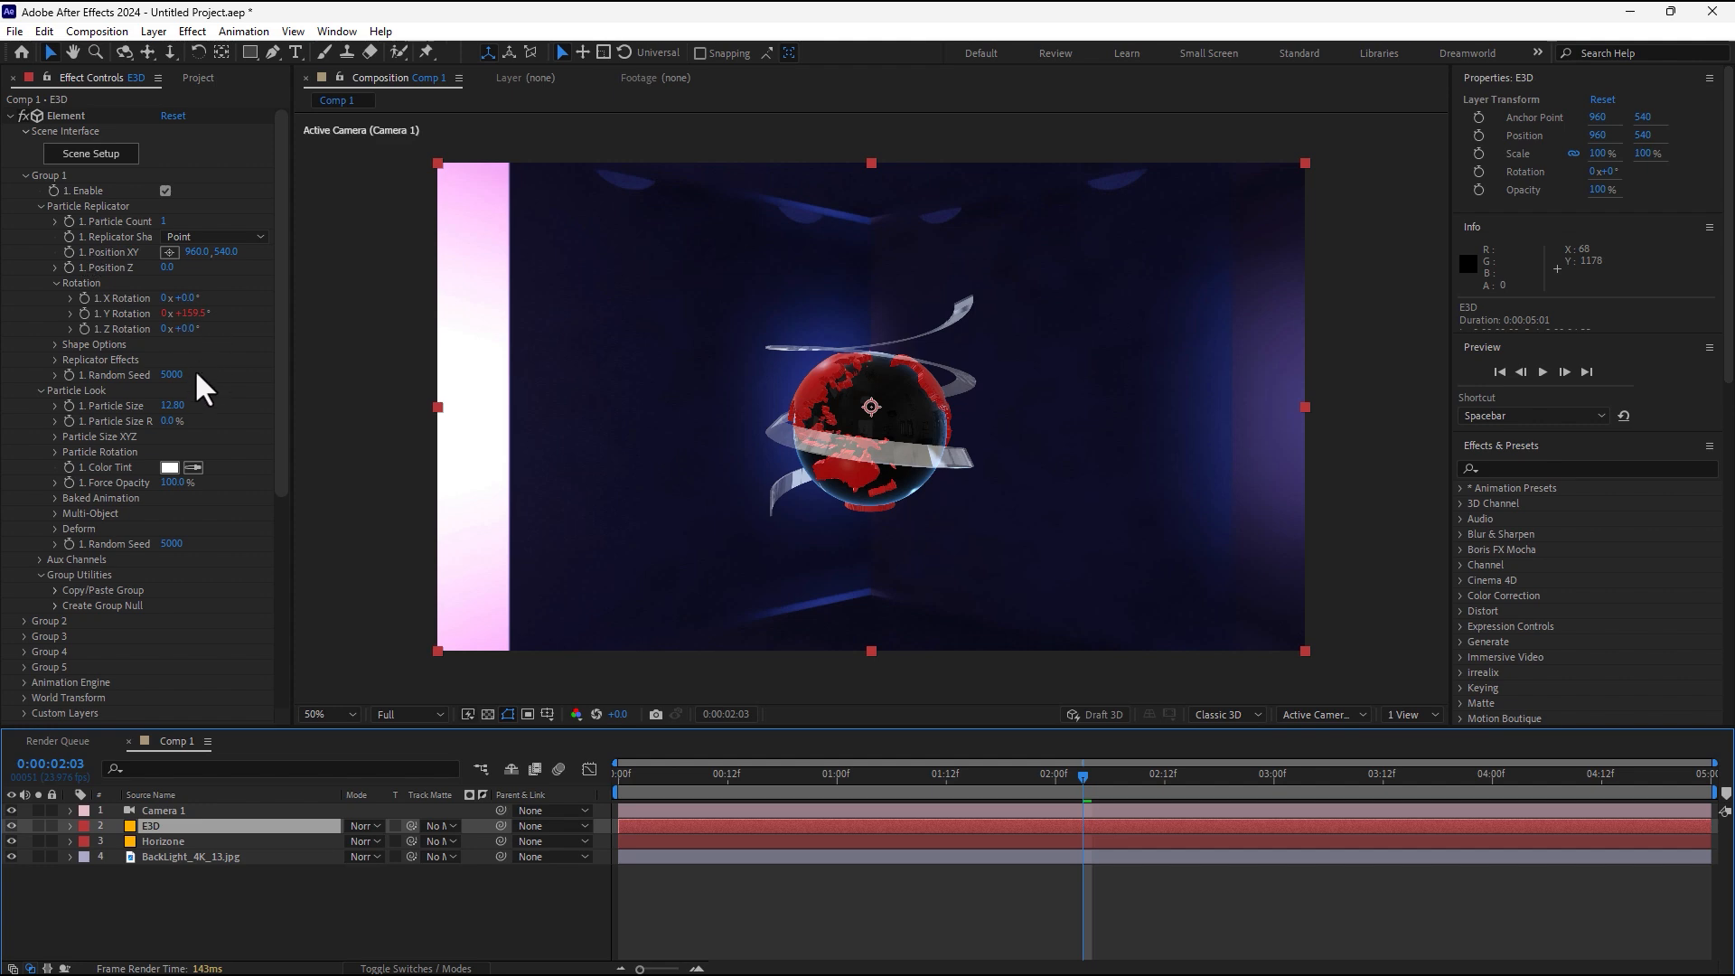
drag(174, 408, 308, 556)
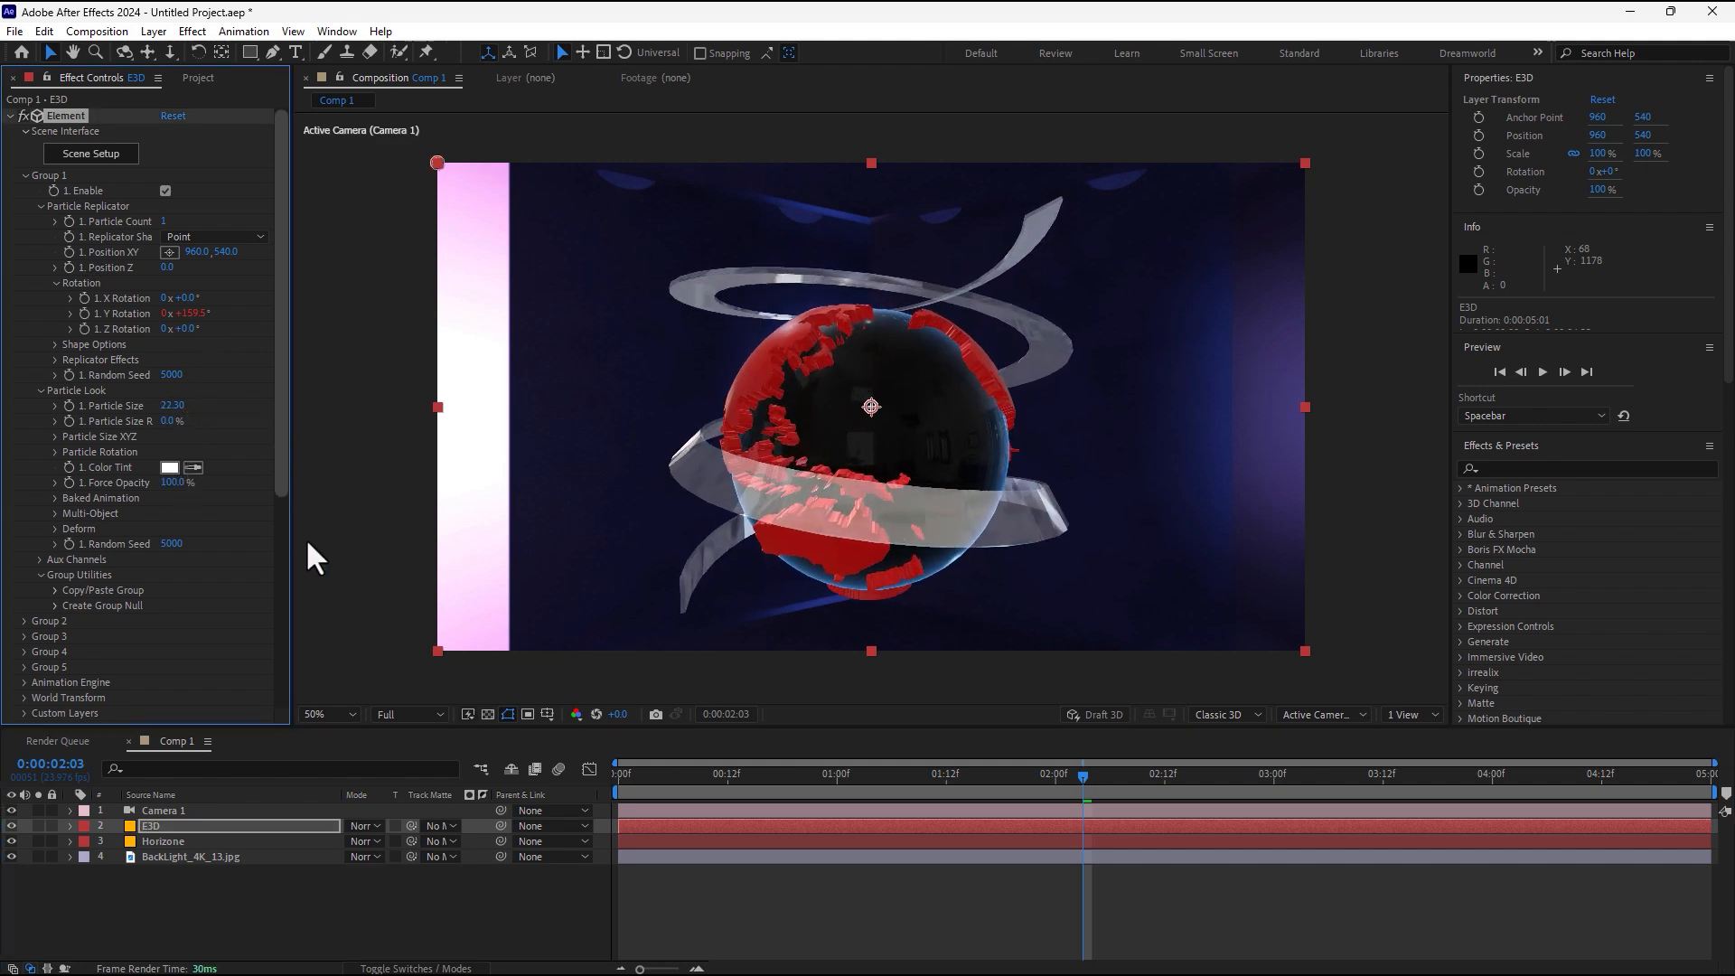
Apply the Camera Lens Blur effect to the Horizone layer and set its Blur Radius to 41.0.
click(164, 840)
click(1560, 468)
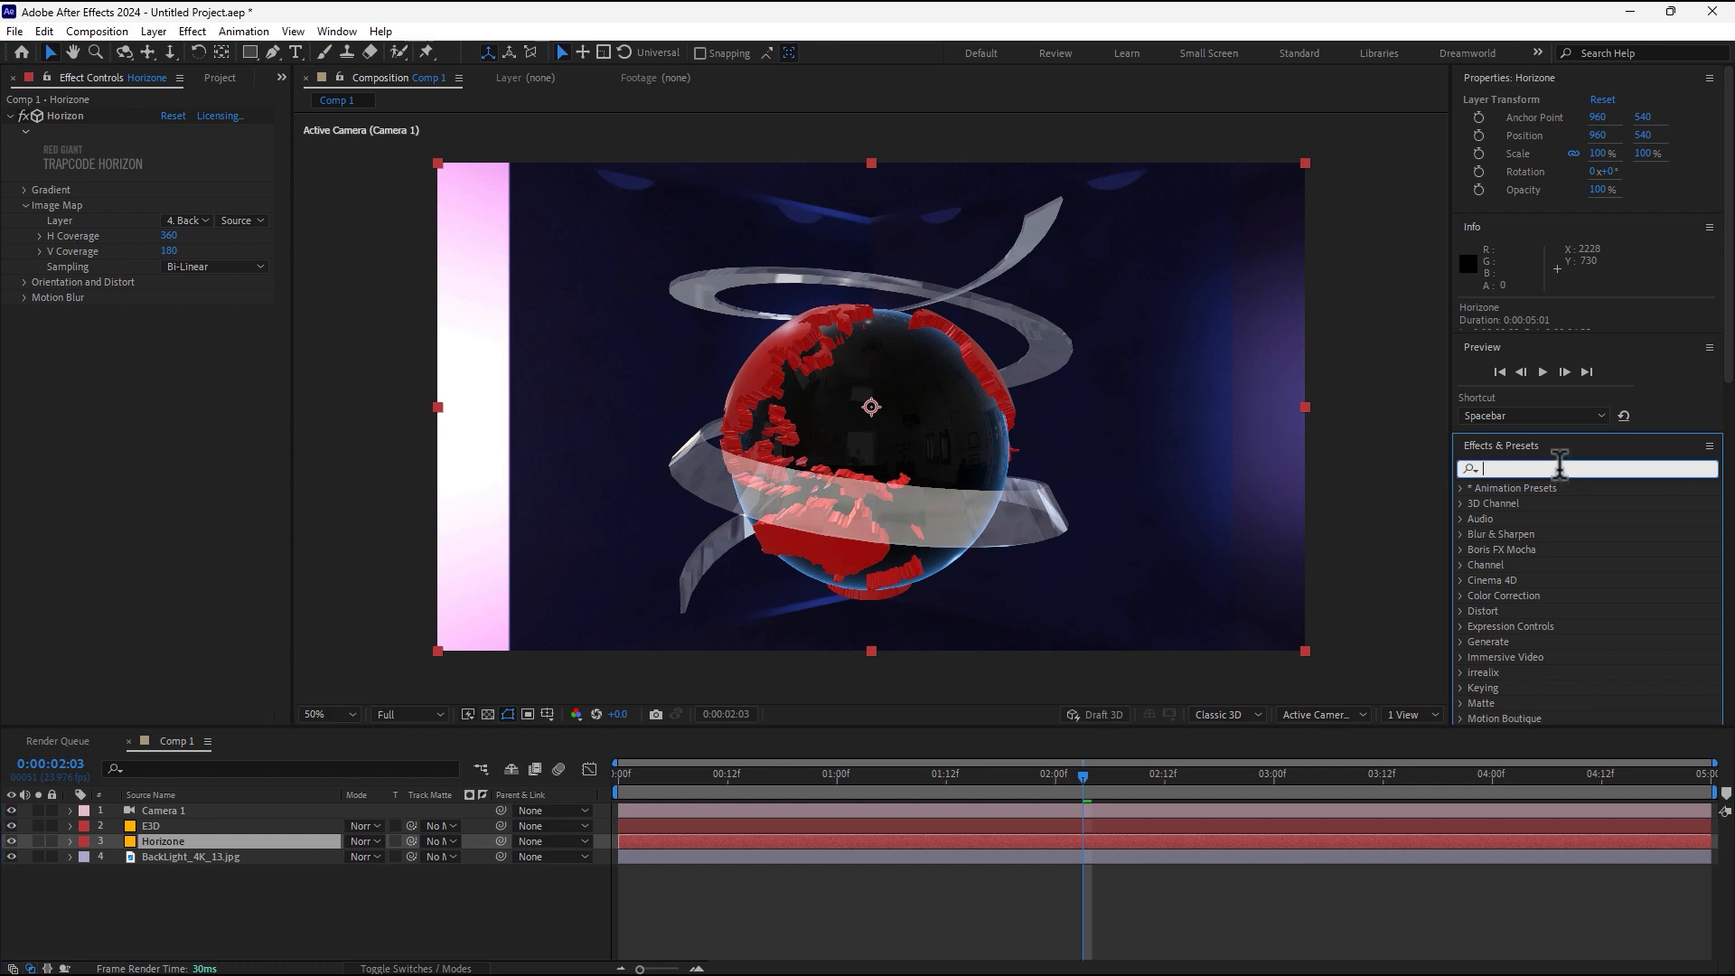
text(lens)
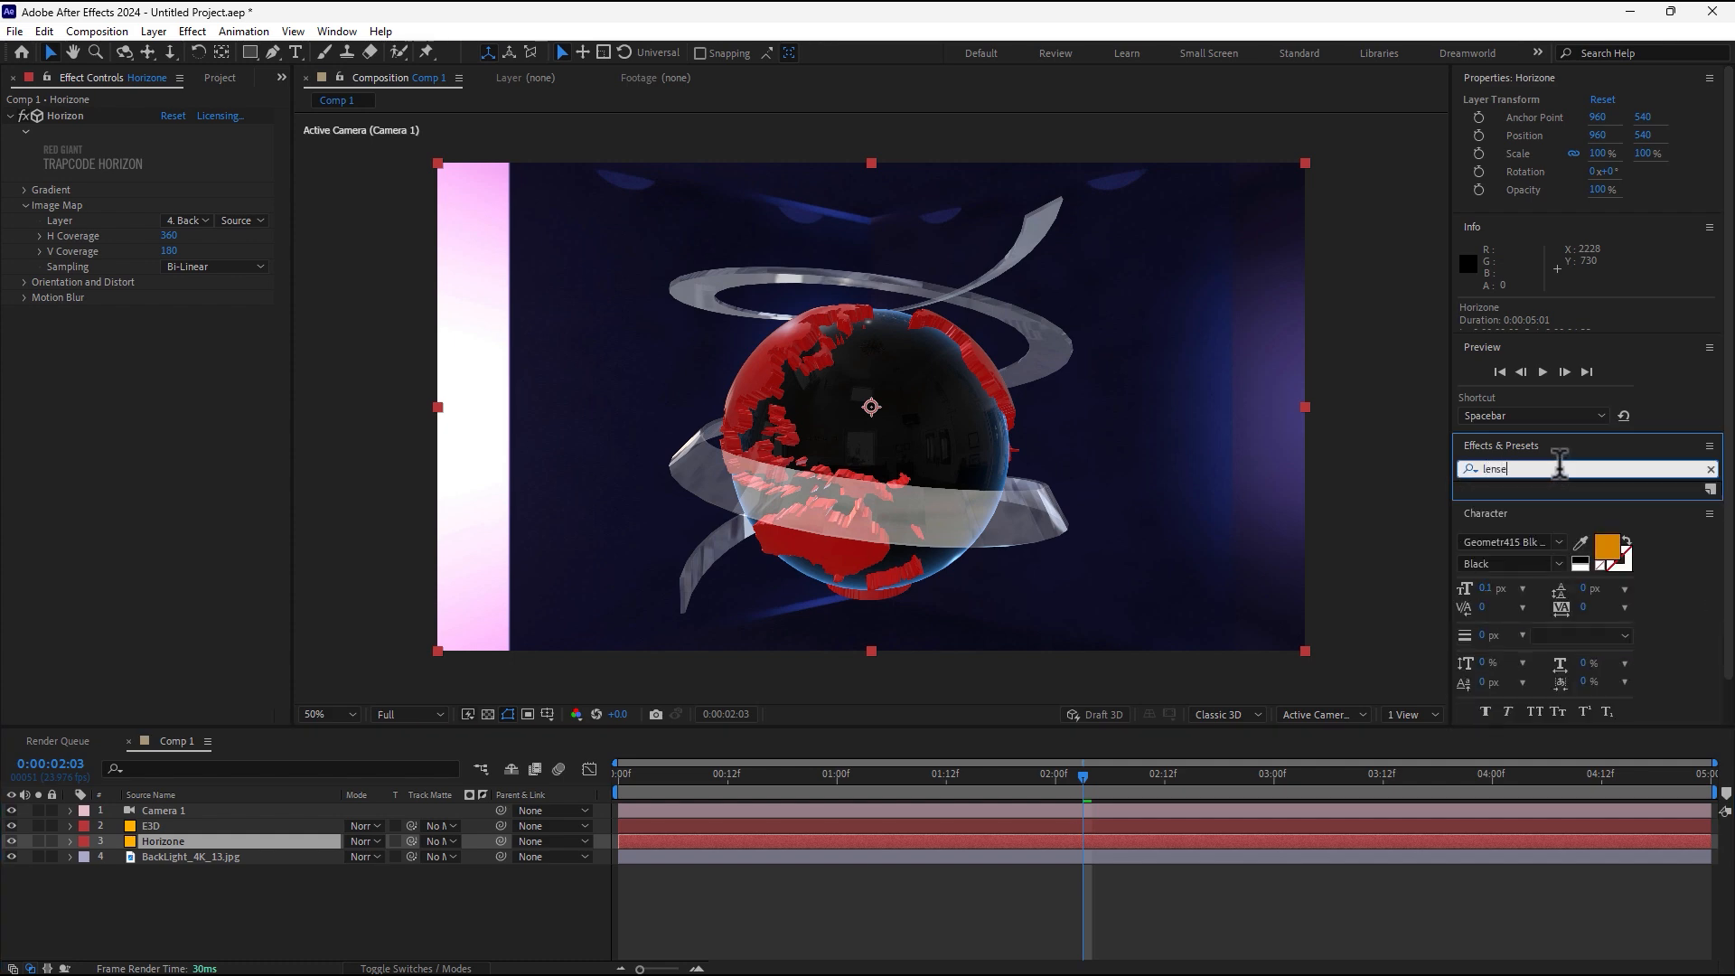
drag(1541, 504, 178, 843)
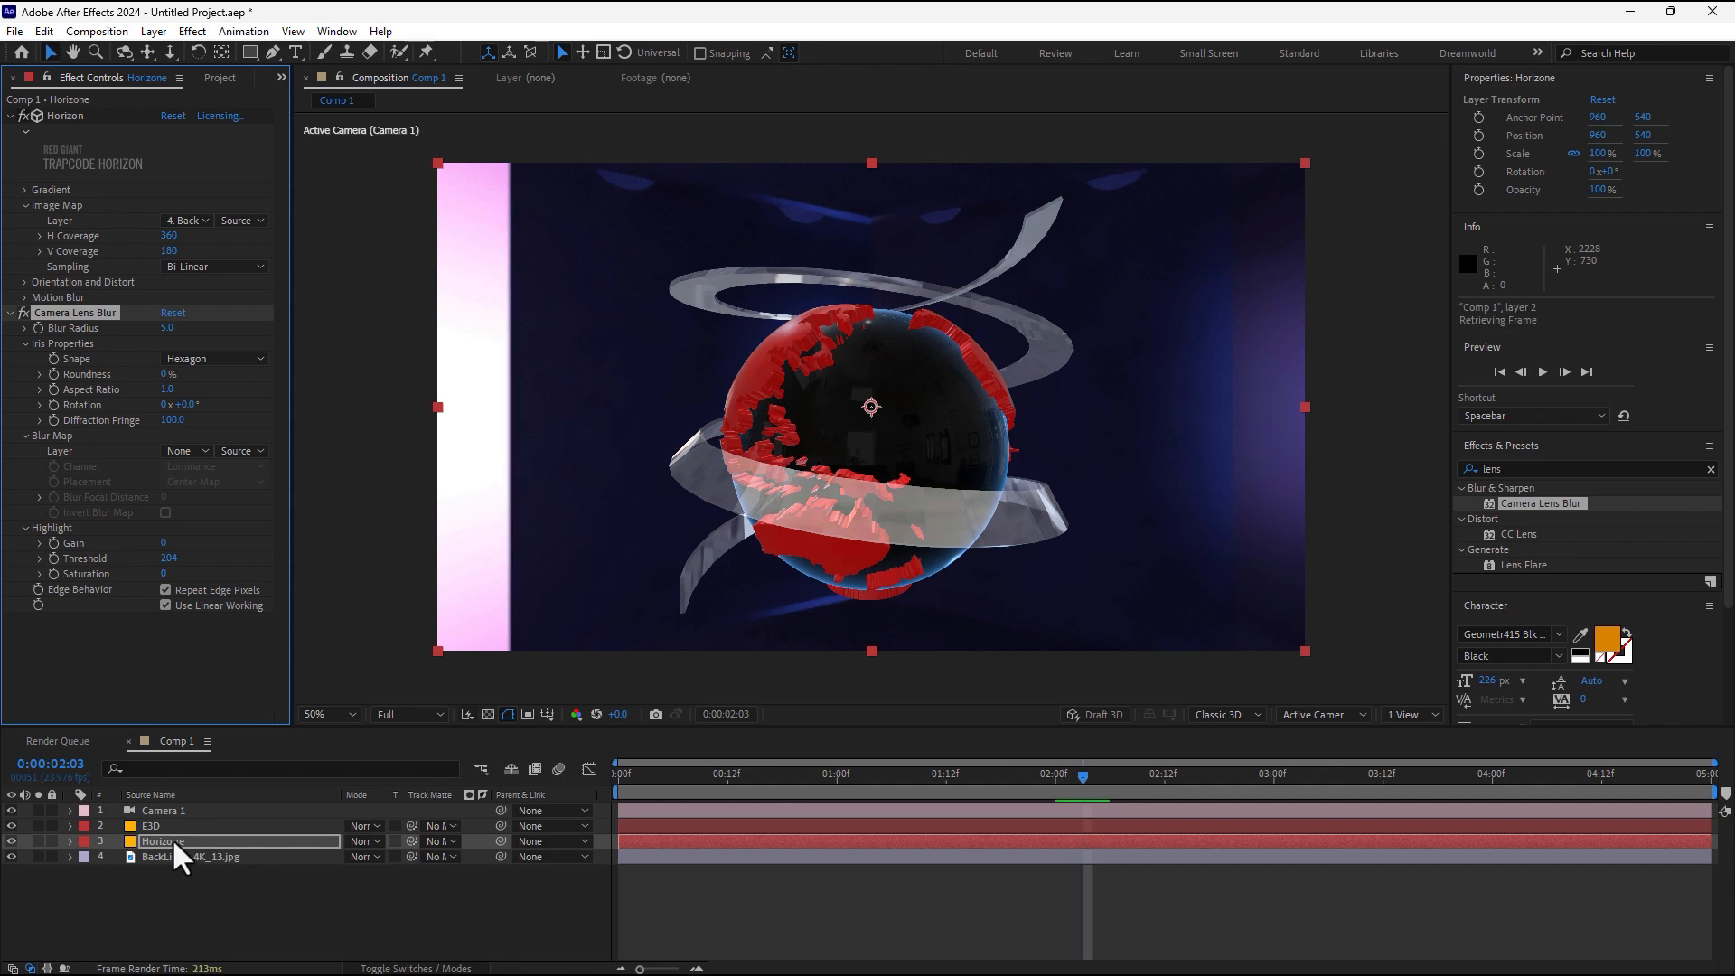
drag(186, 326, 203, 327)
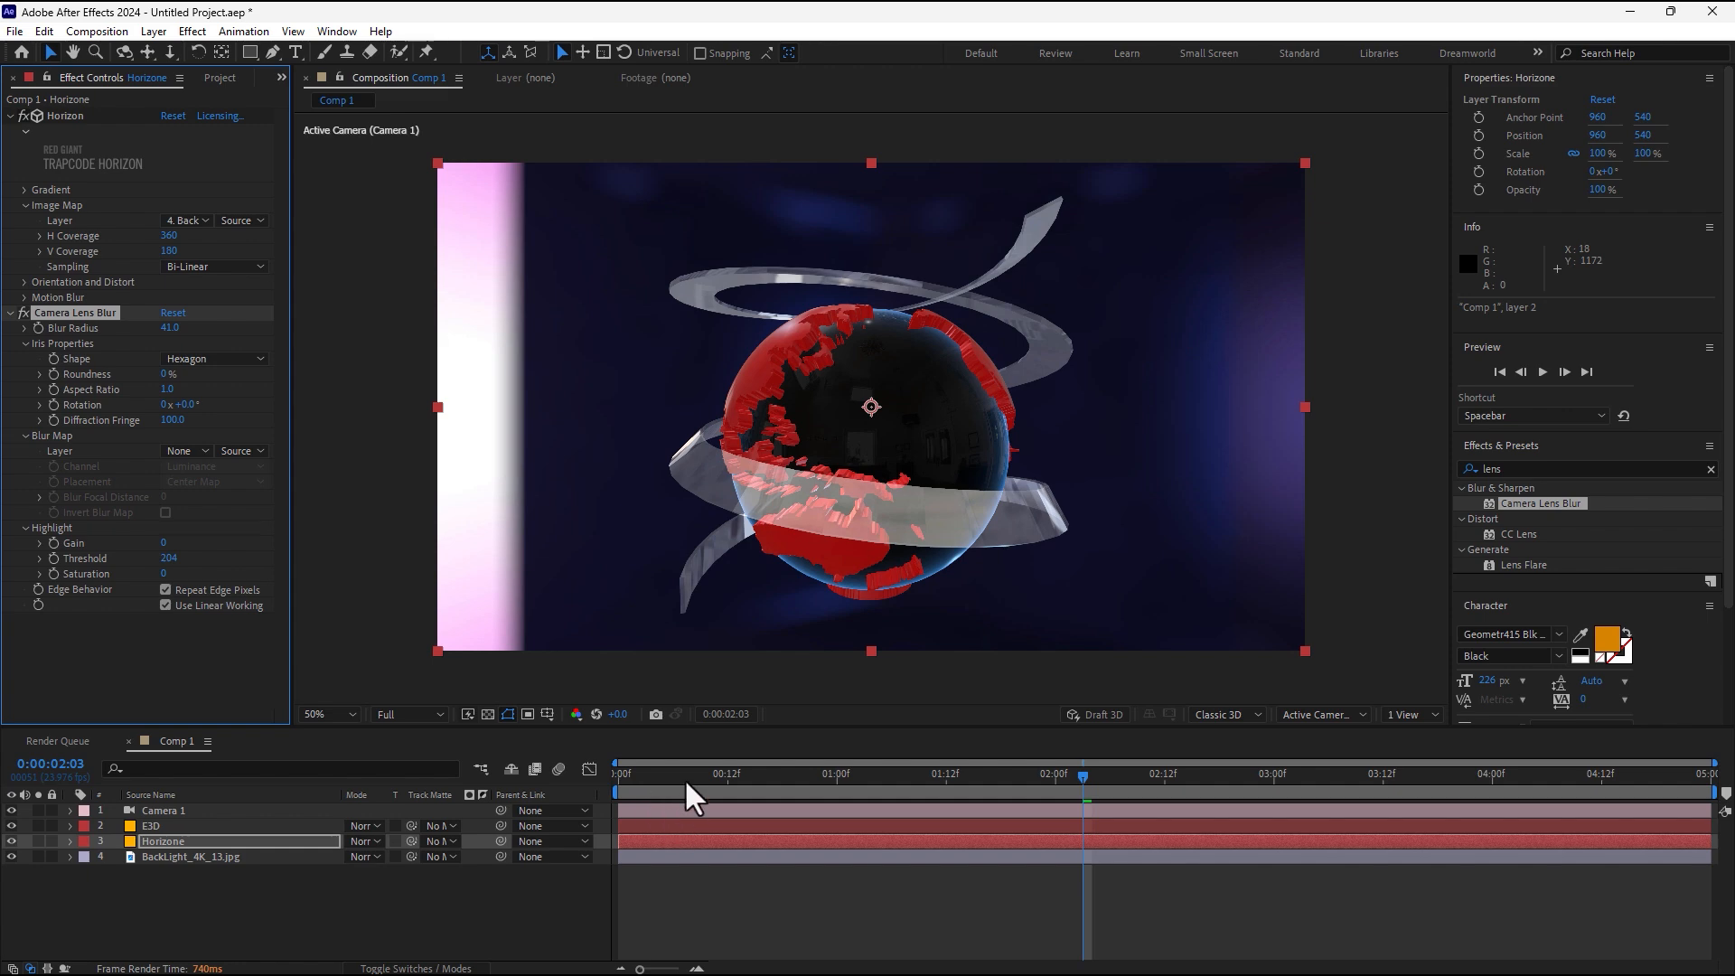
drag(685, 794, 507, 866)
key(space)
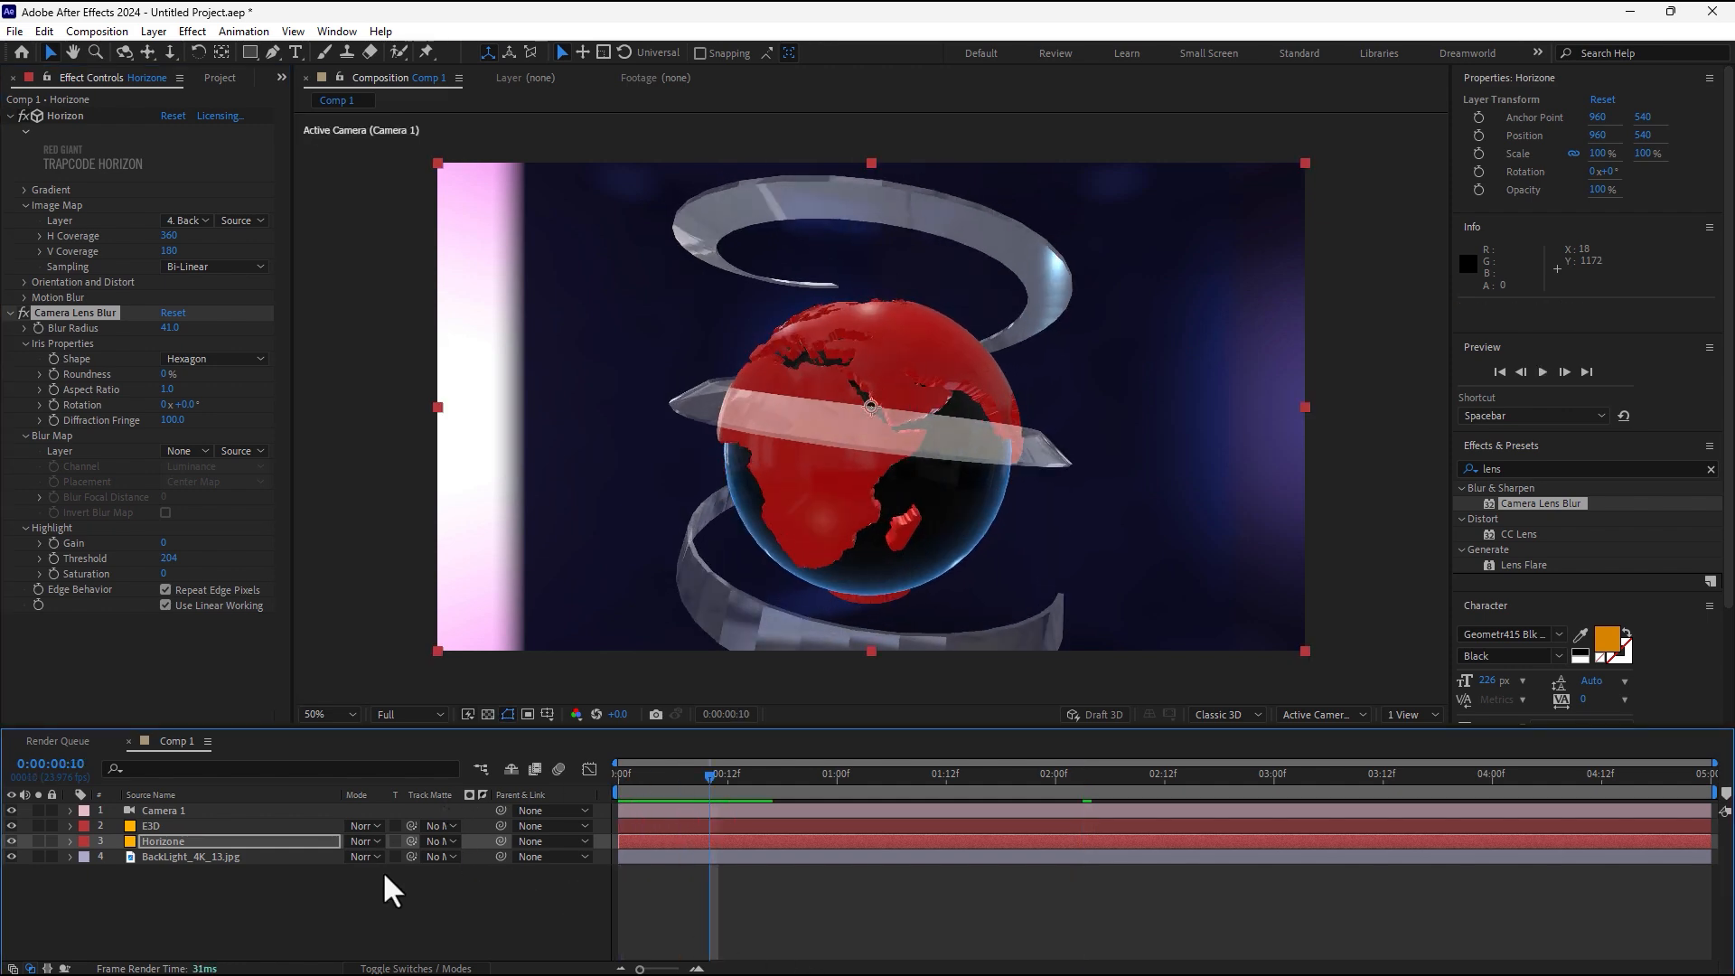
Replace the Group 1 Y Rotation expression in the E3D layer's Element effect with time*10.
click(187, 810)
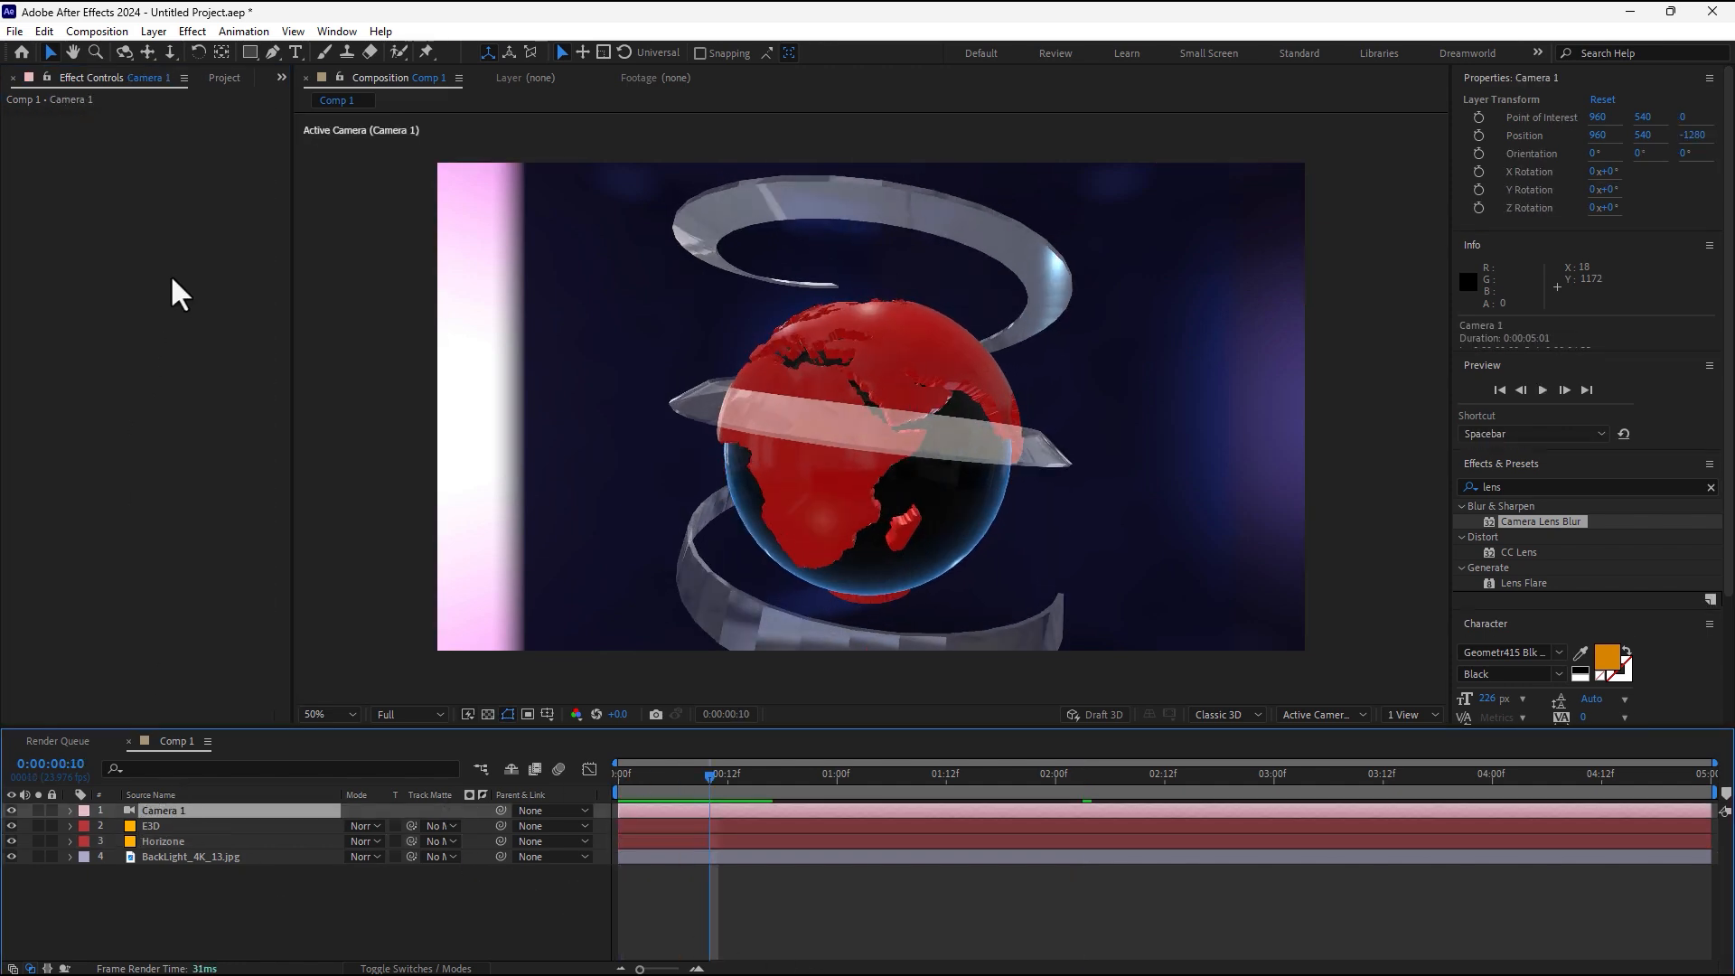
click(185, 825)
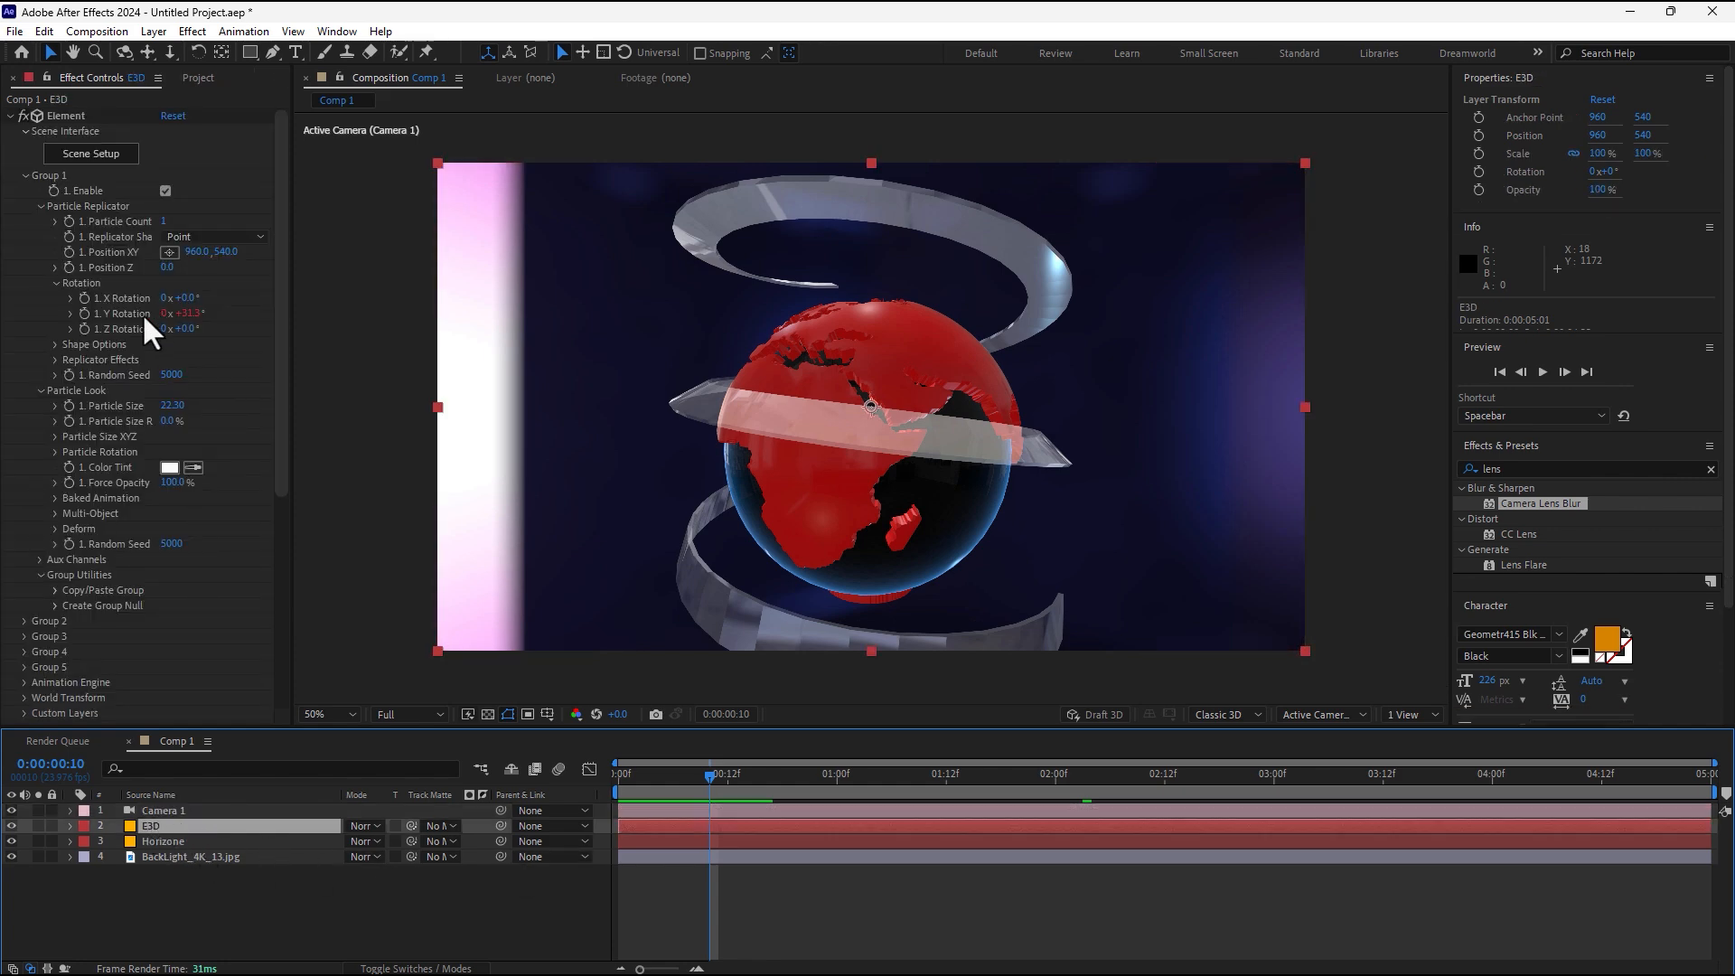
alt+click(83, 312)
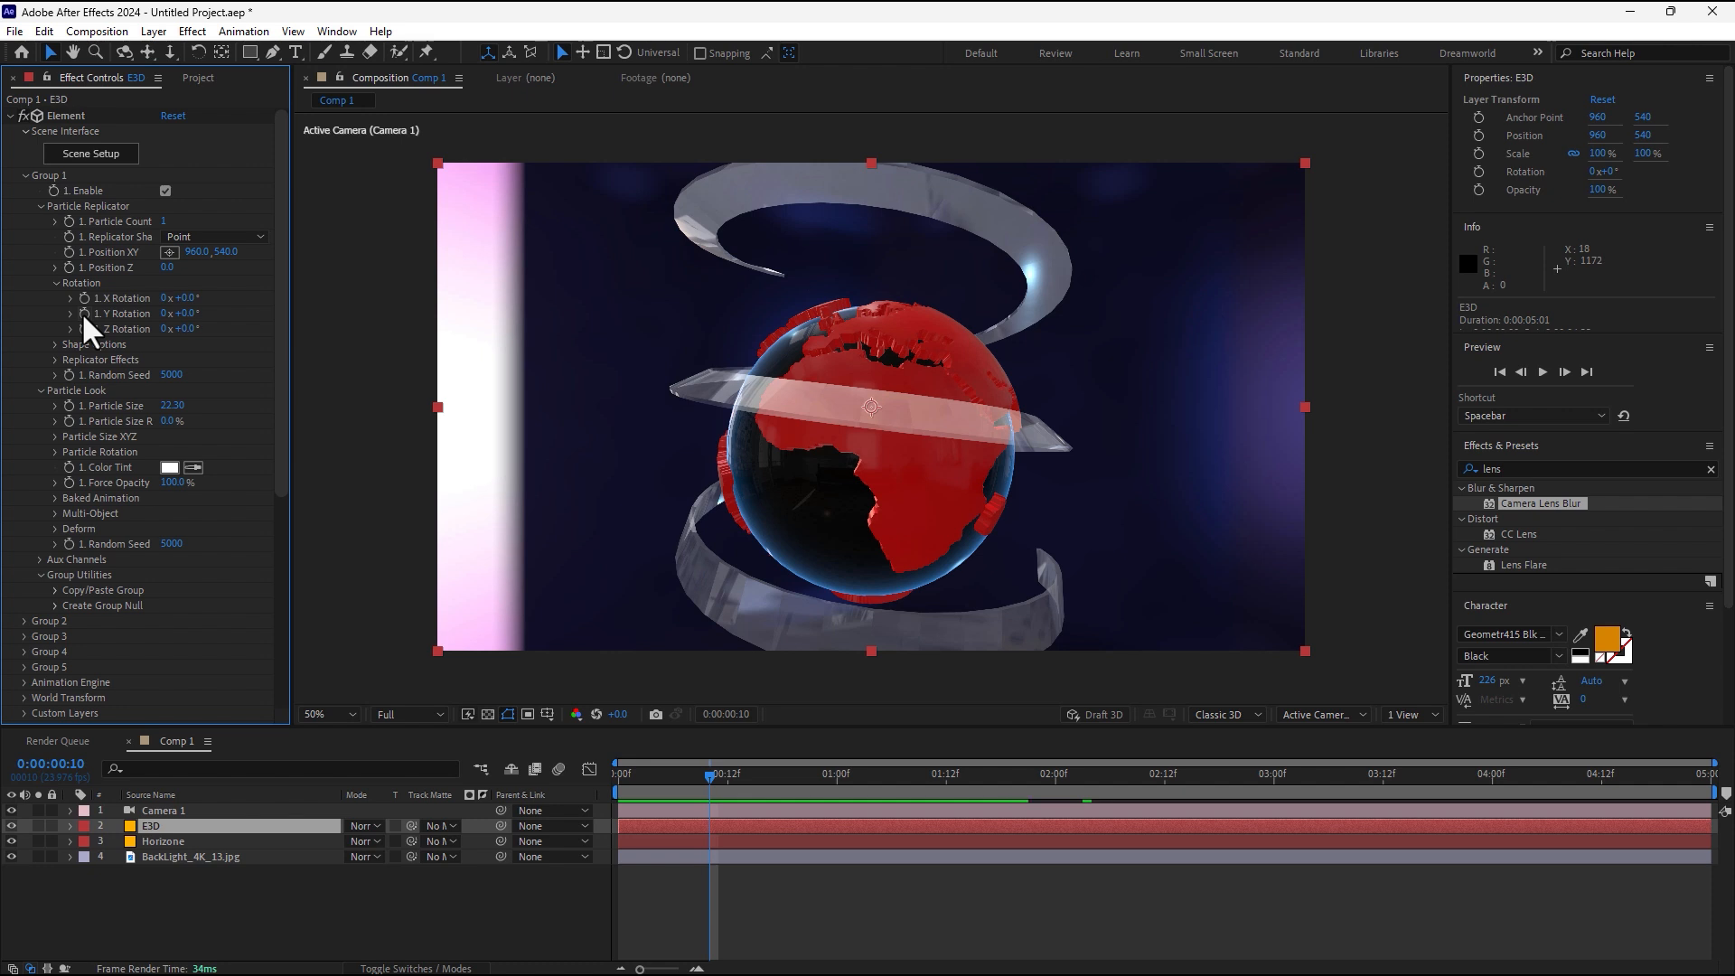
alt+click(83, 313)
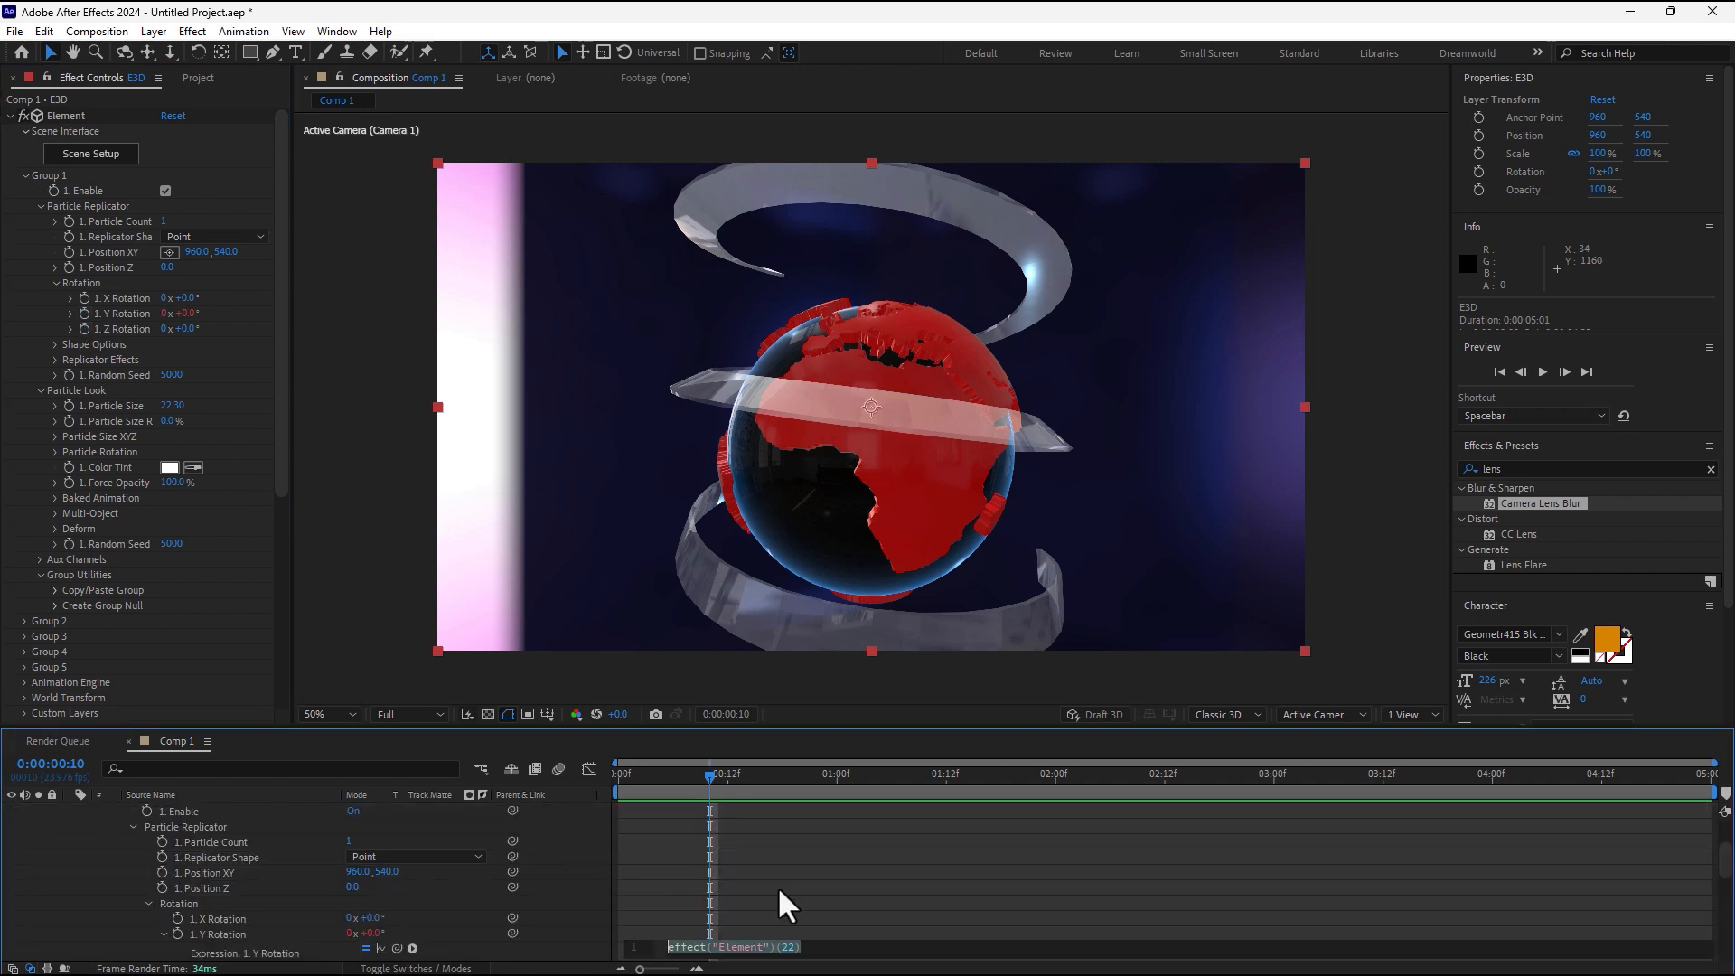
text(time*)
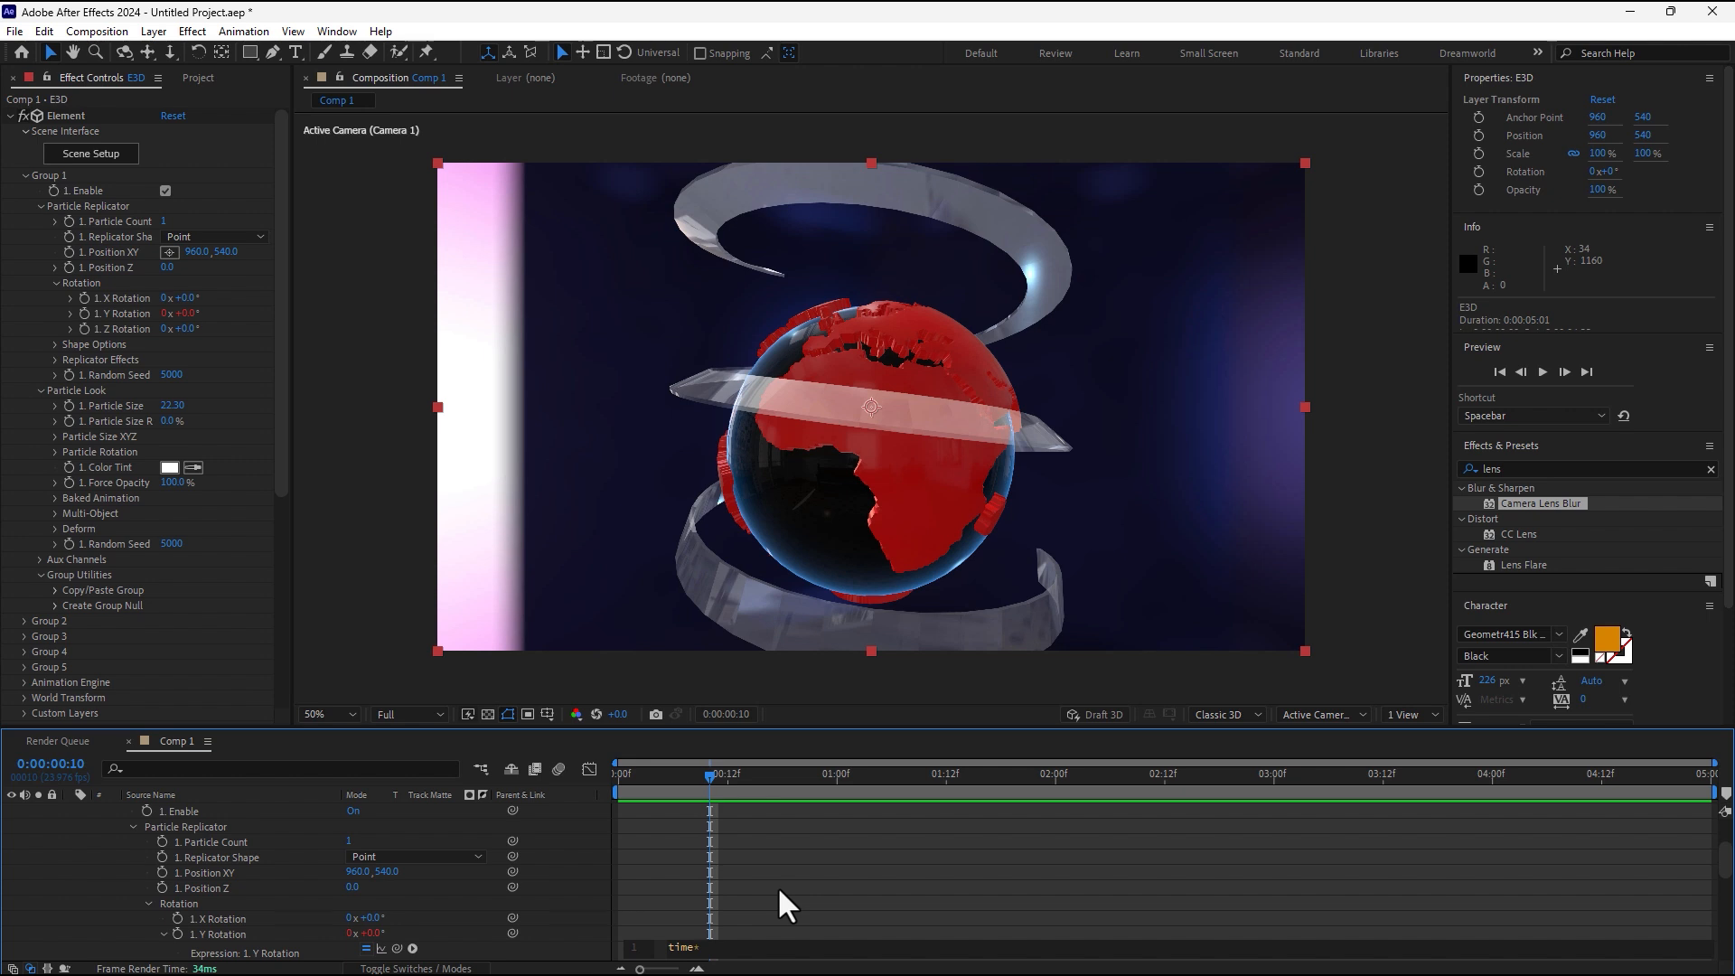
text(10)
click(777, 886)
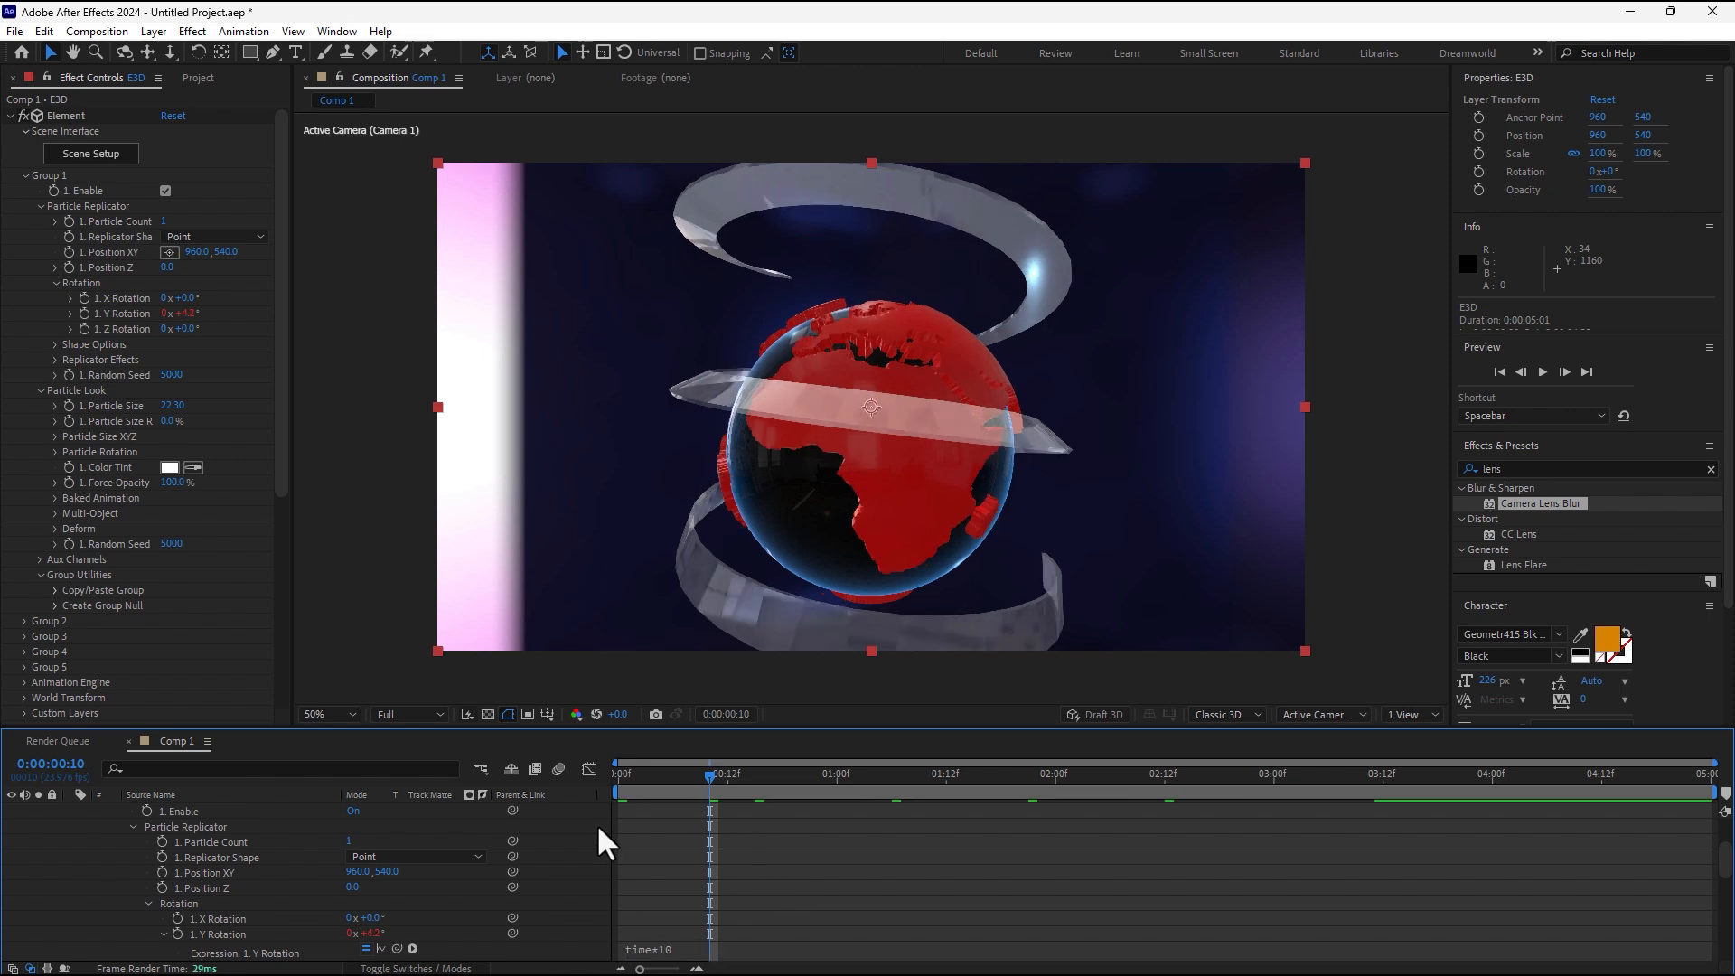
scroll(168, 829, up, 3)
click(70, 826)
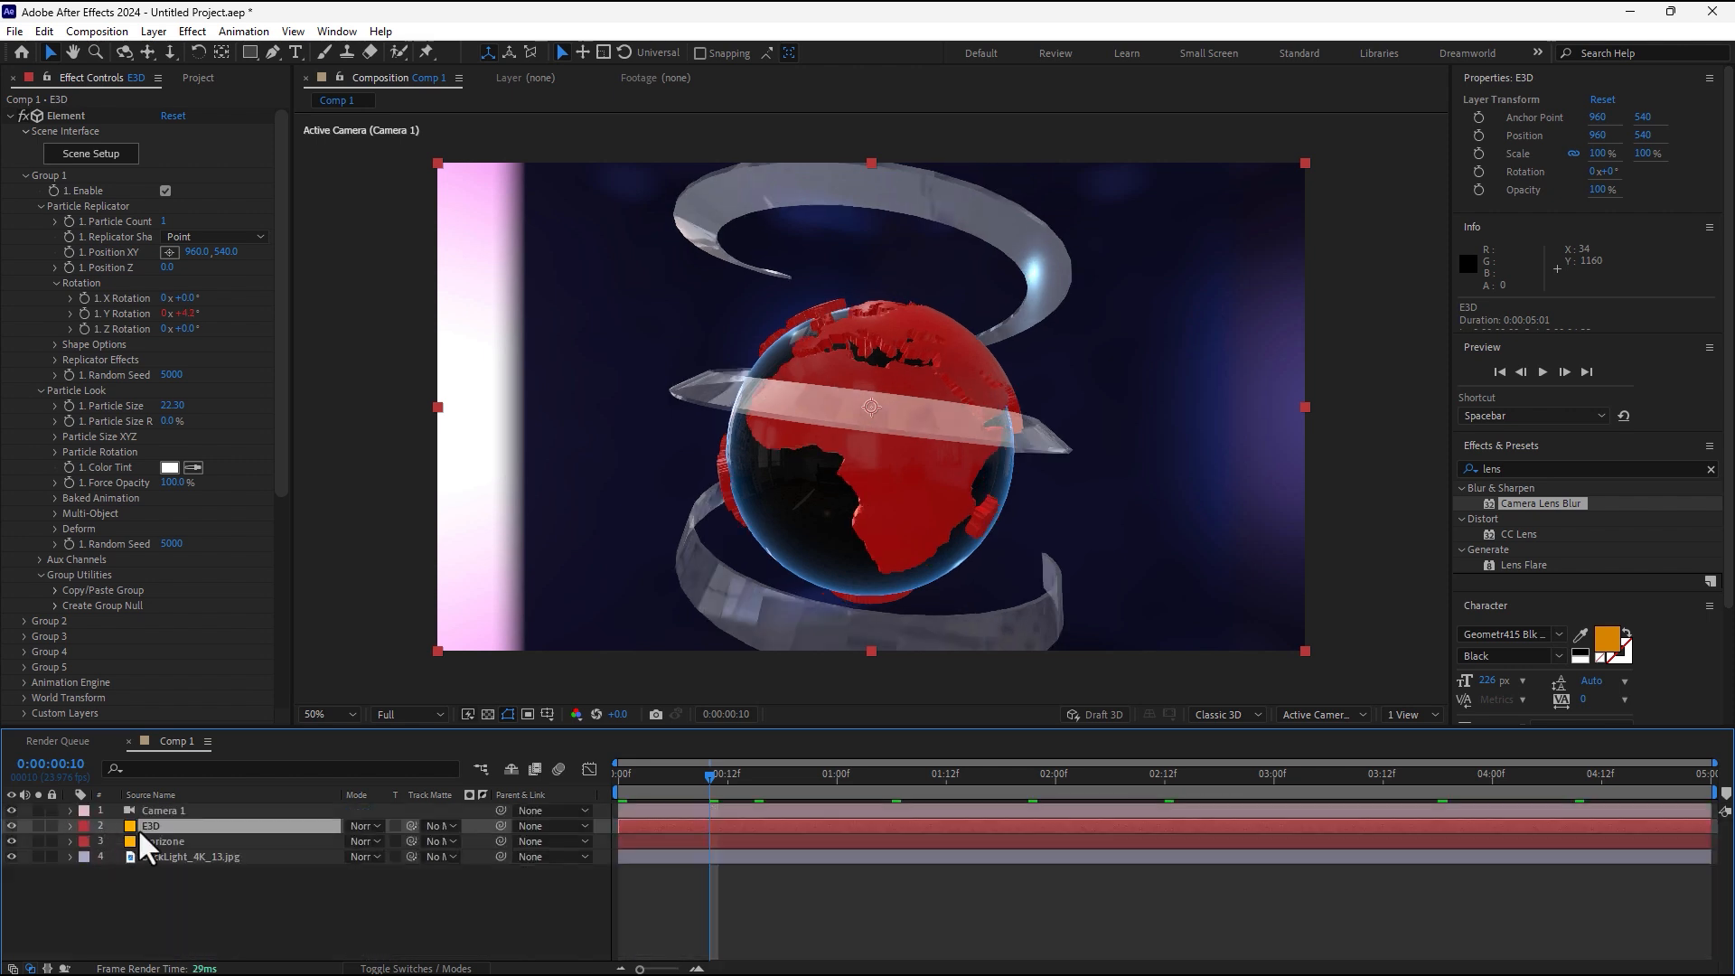
Orbit Camera 1 around the globe to a position of about 1104.5, 439.6, -1267.9.
click(178, 809)
click(123, 50)
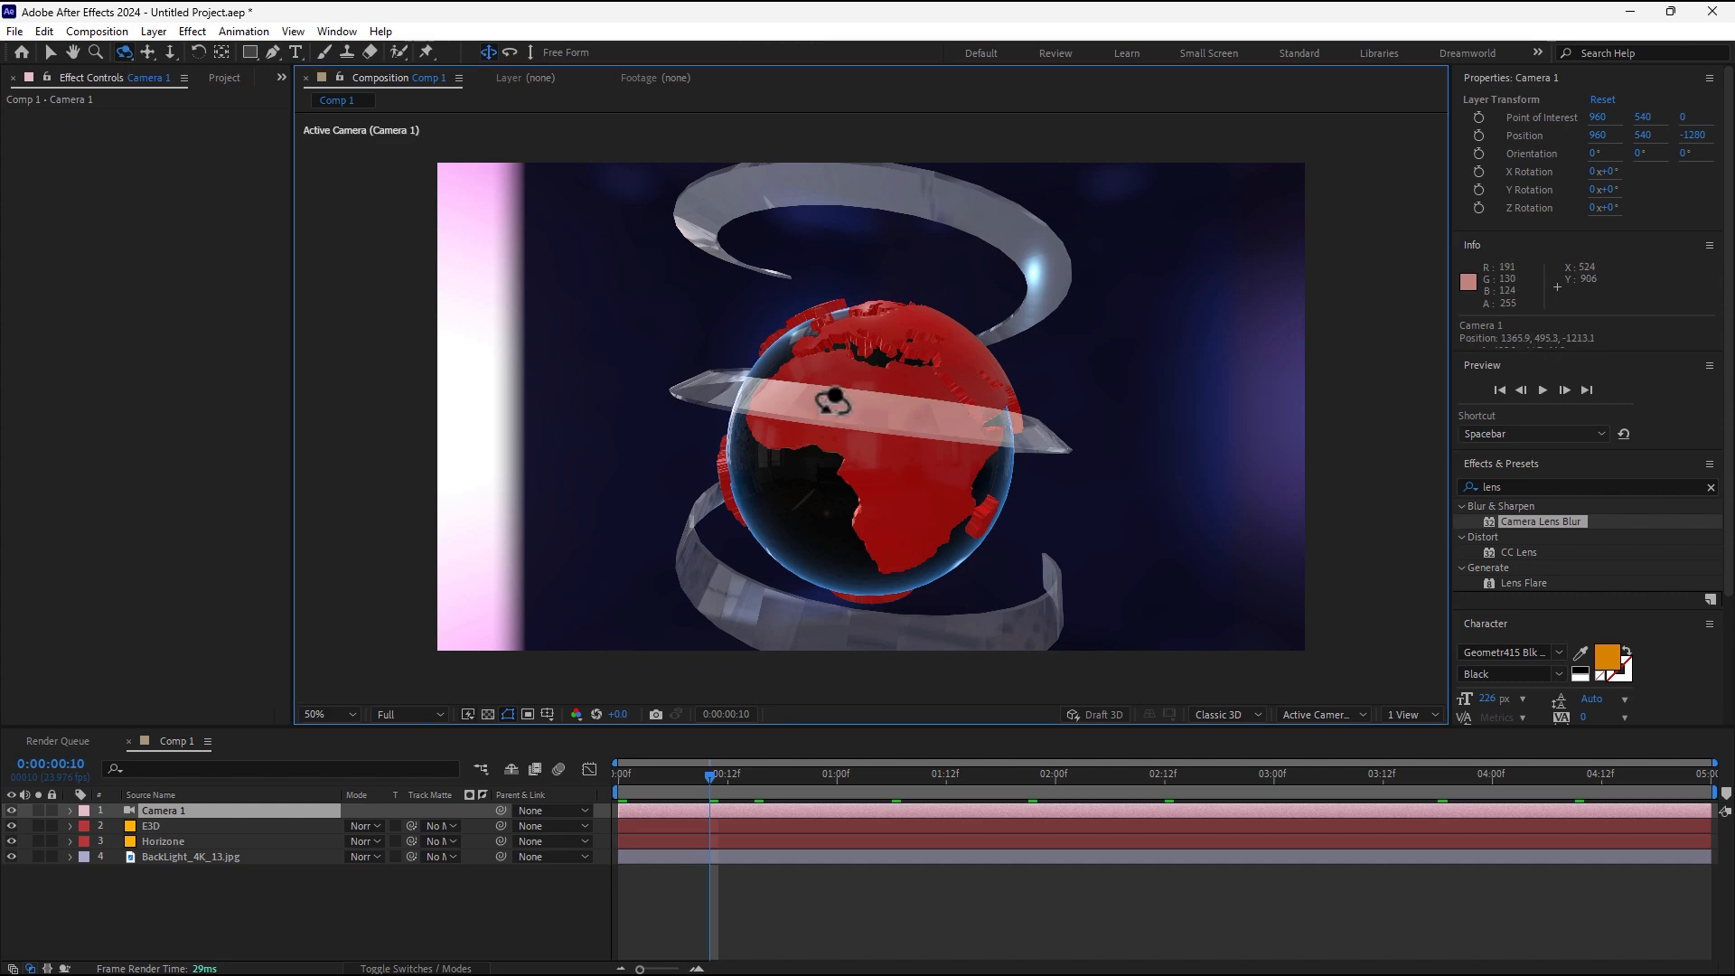
drag(879, 394, 1112, 473)
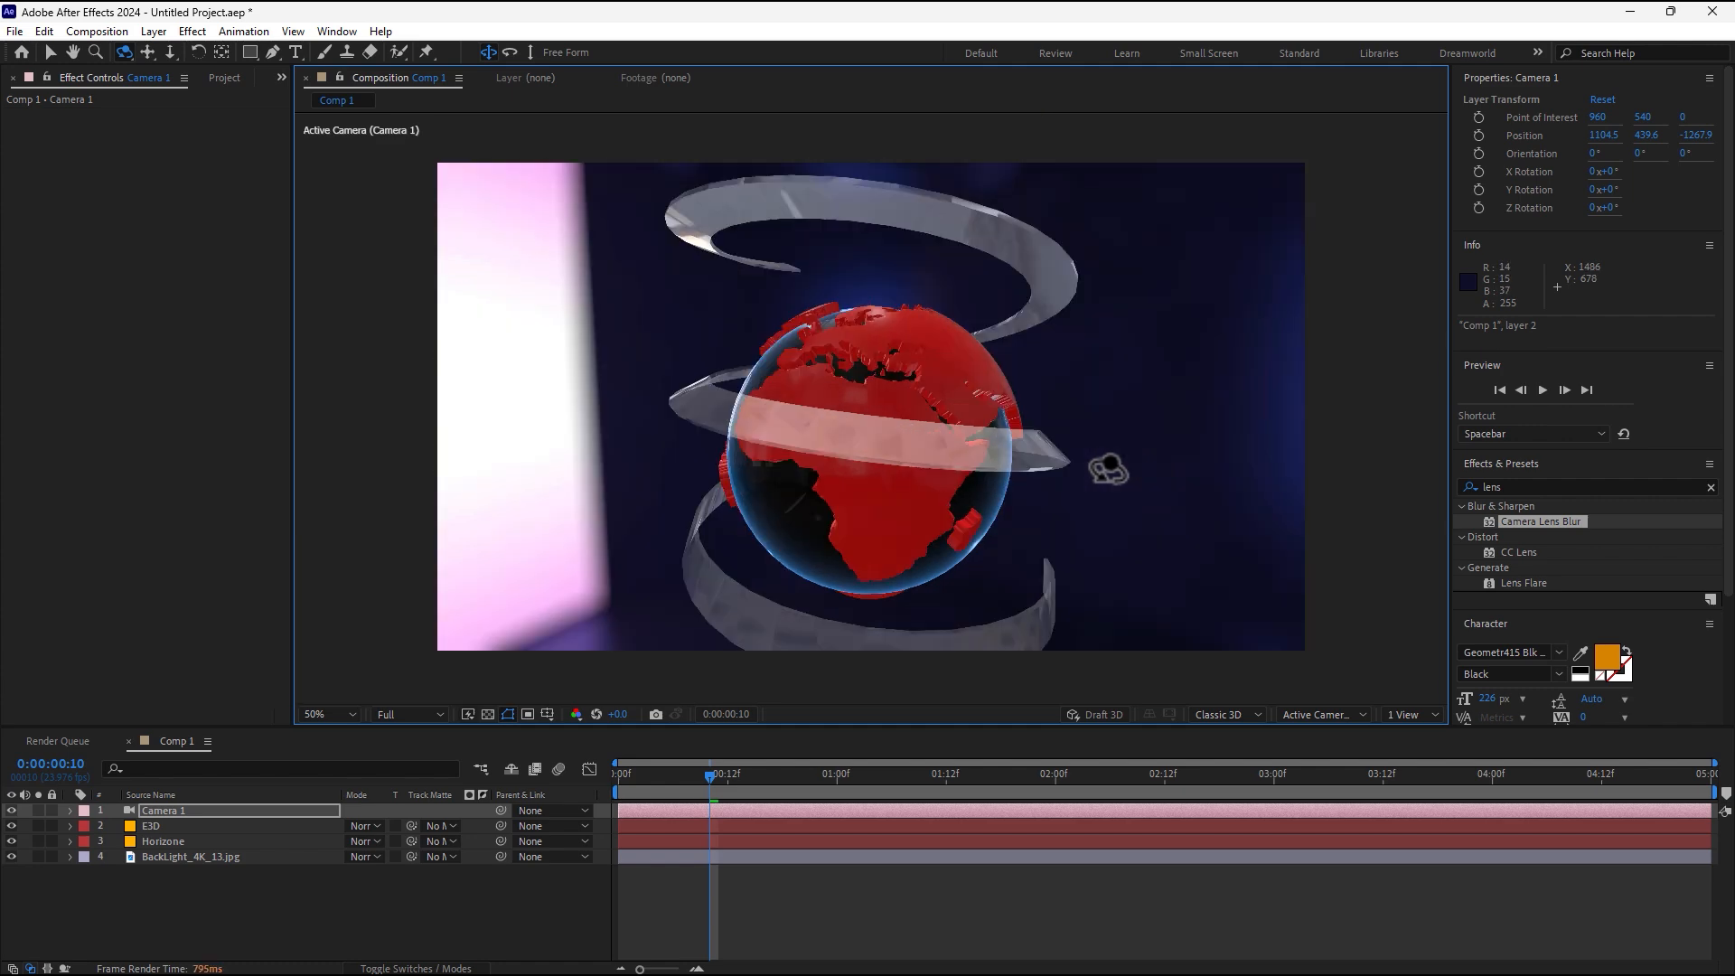